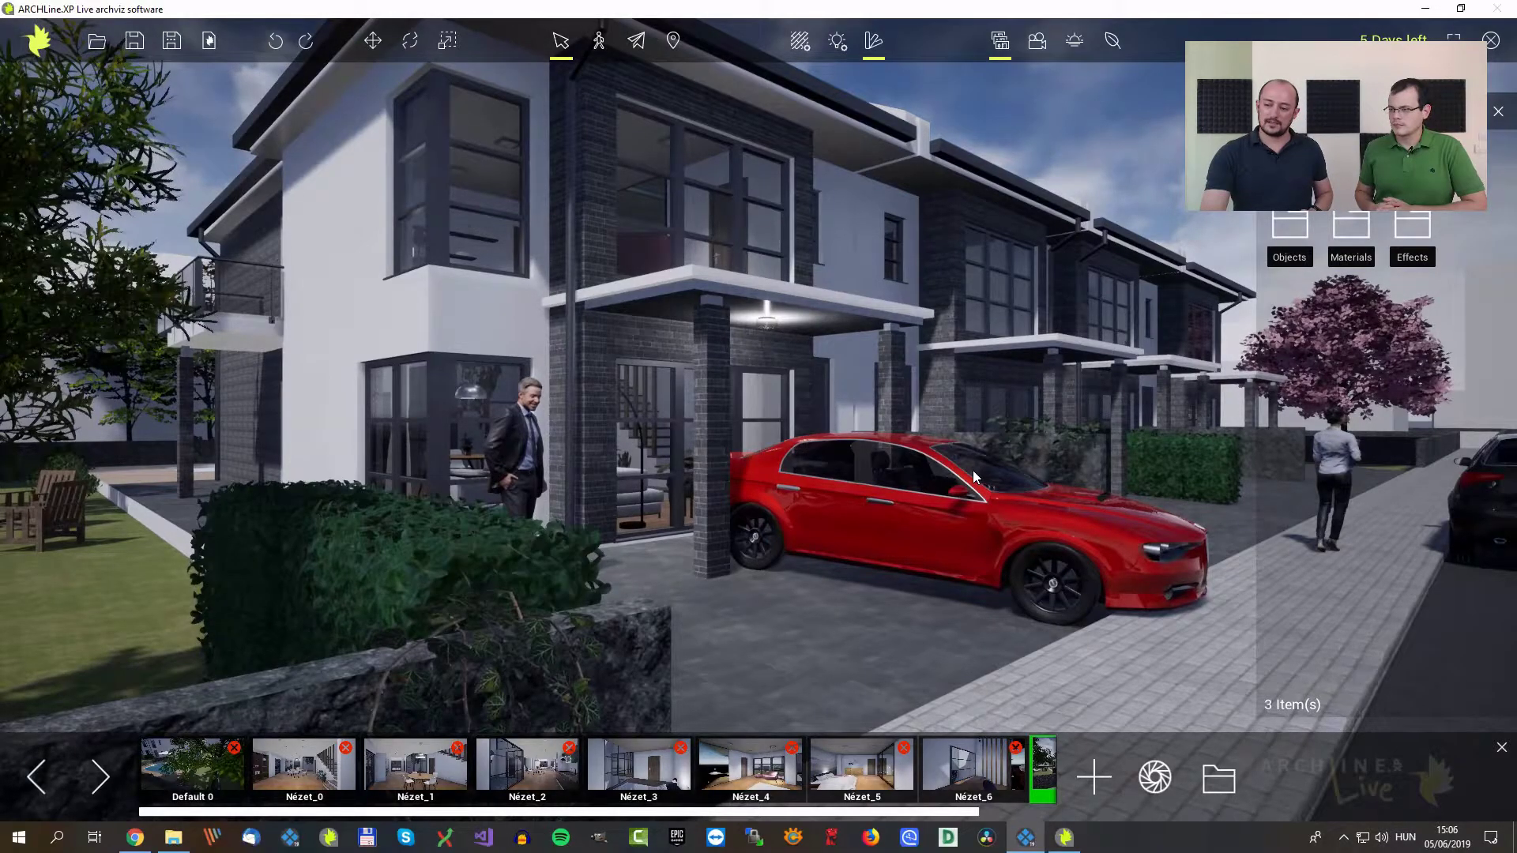
Step: Exit the ARCHLine.XP Live presentation and return to the project in ARCHLine.XP
scroll(973, 477, "down", 3)
middle_click_drag(964, 481, 583, 491)
scroll(728, 527, "down", 3)
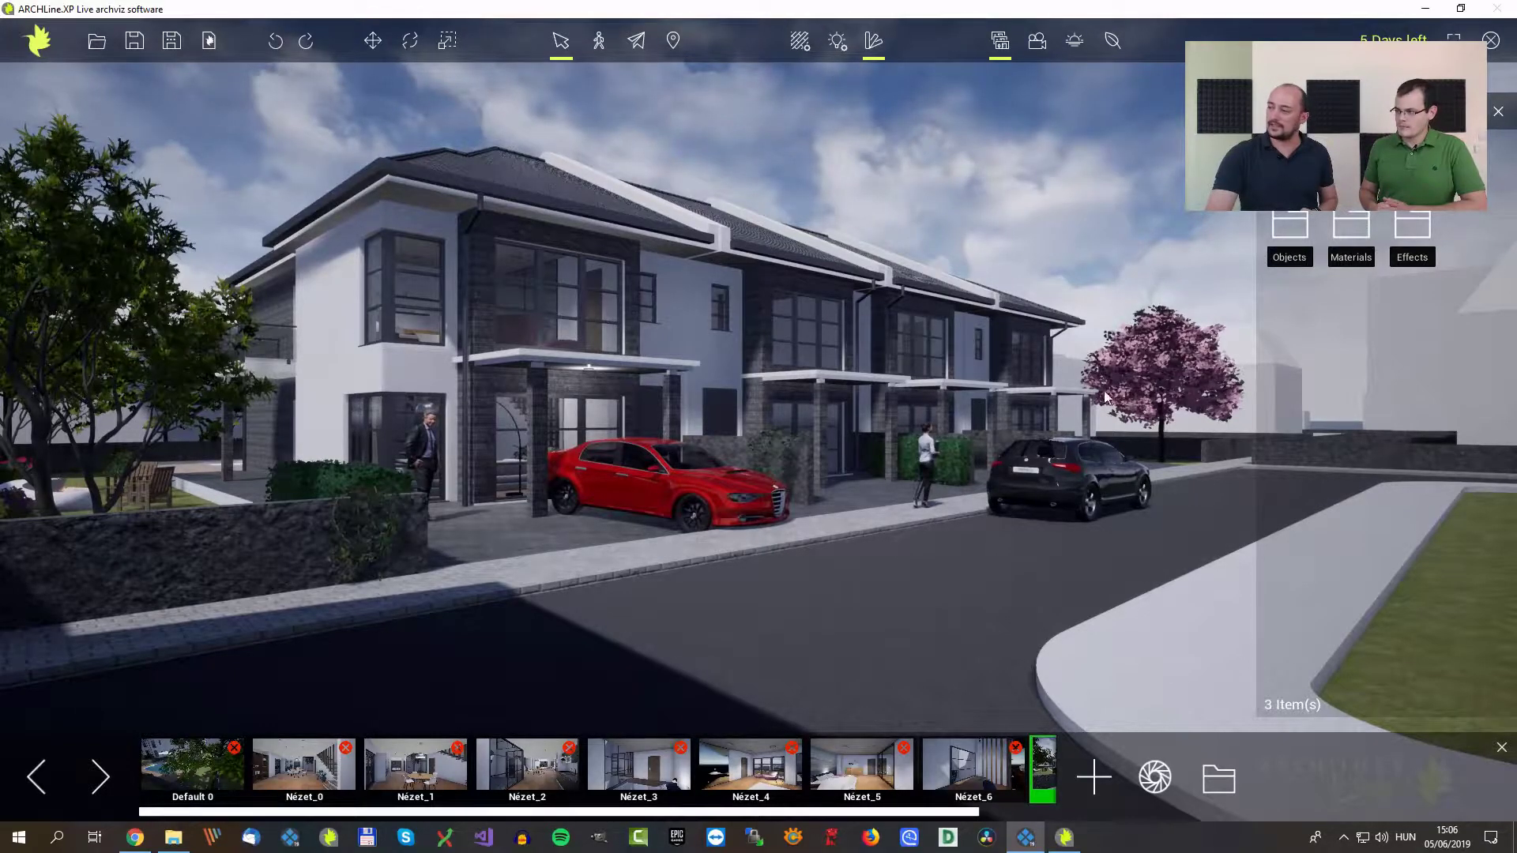
left_click(1491, 40)
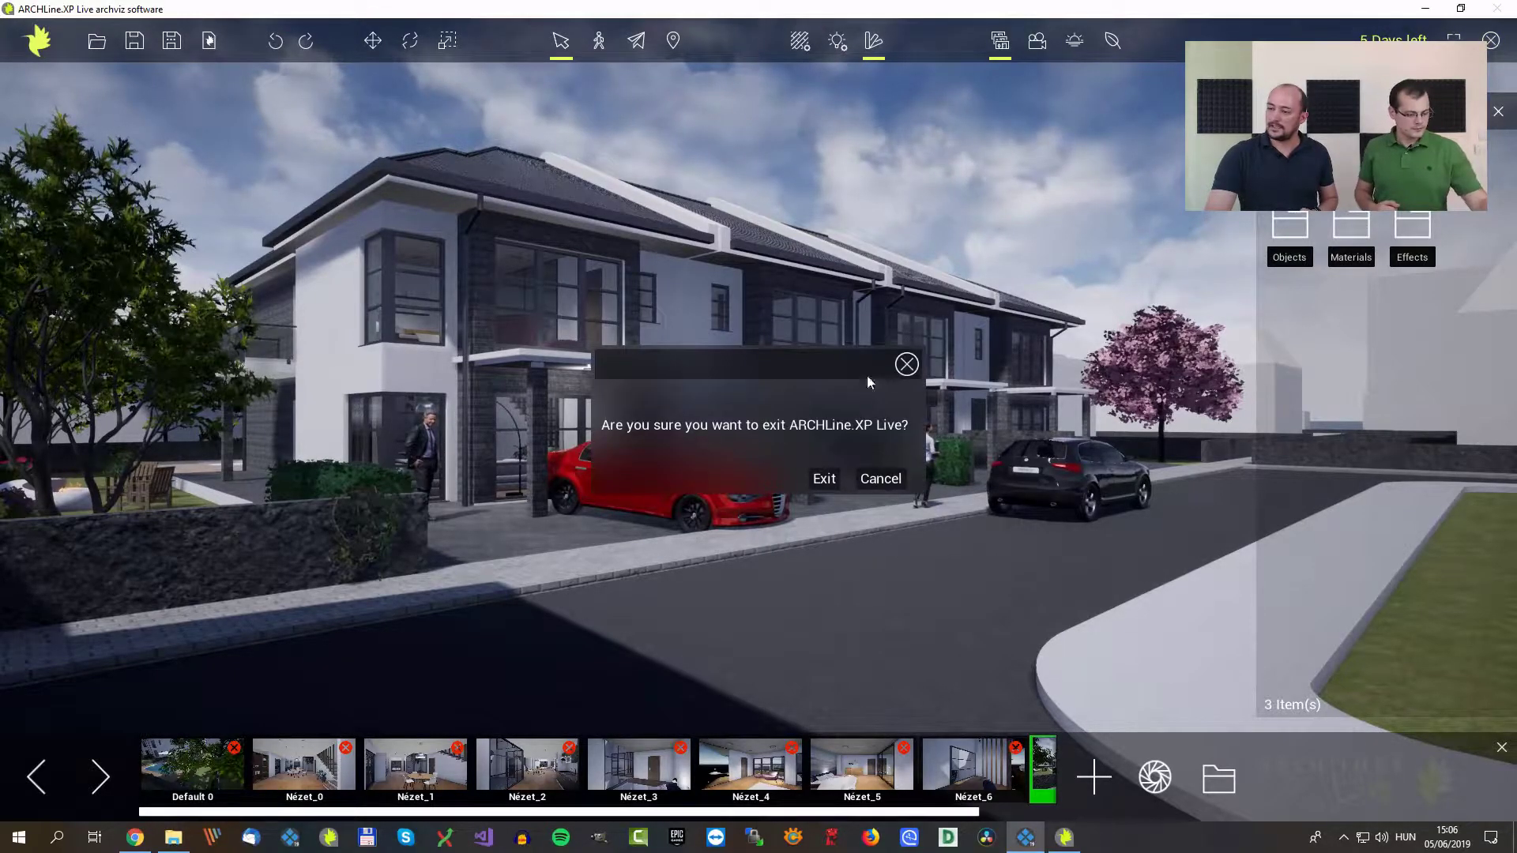
left_click(824, 478)
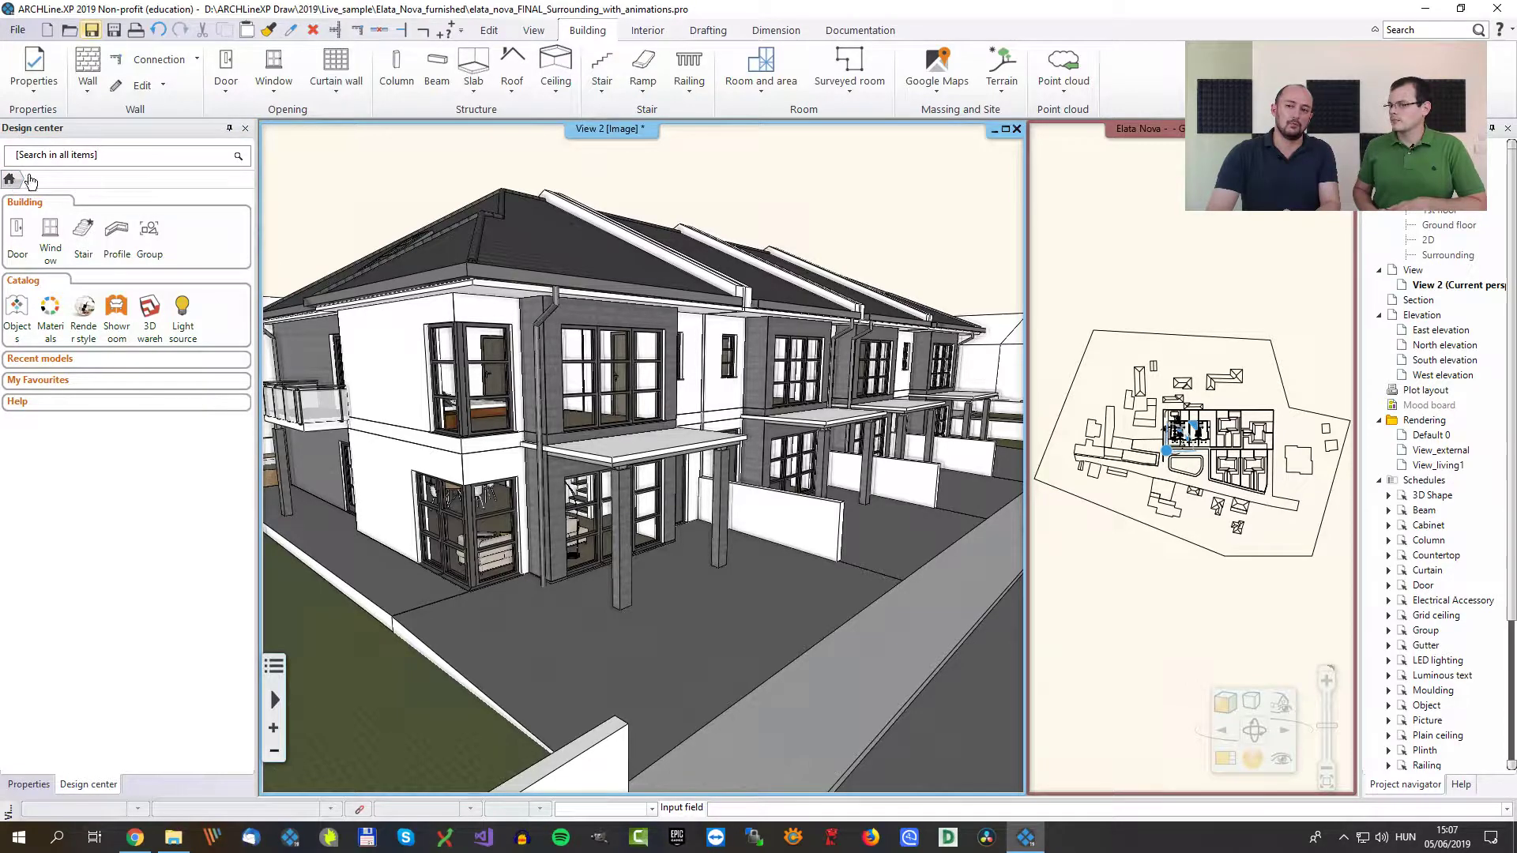
Step: Open the Render styles catalog in the Design center
left_click(85, 315)
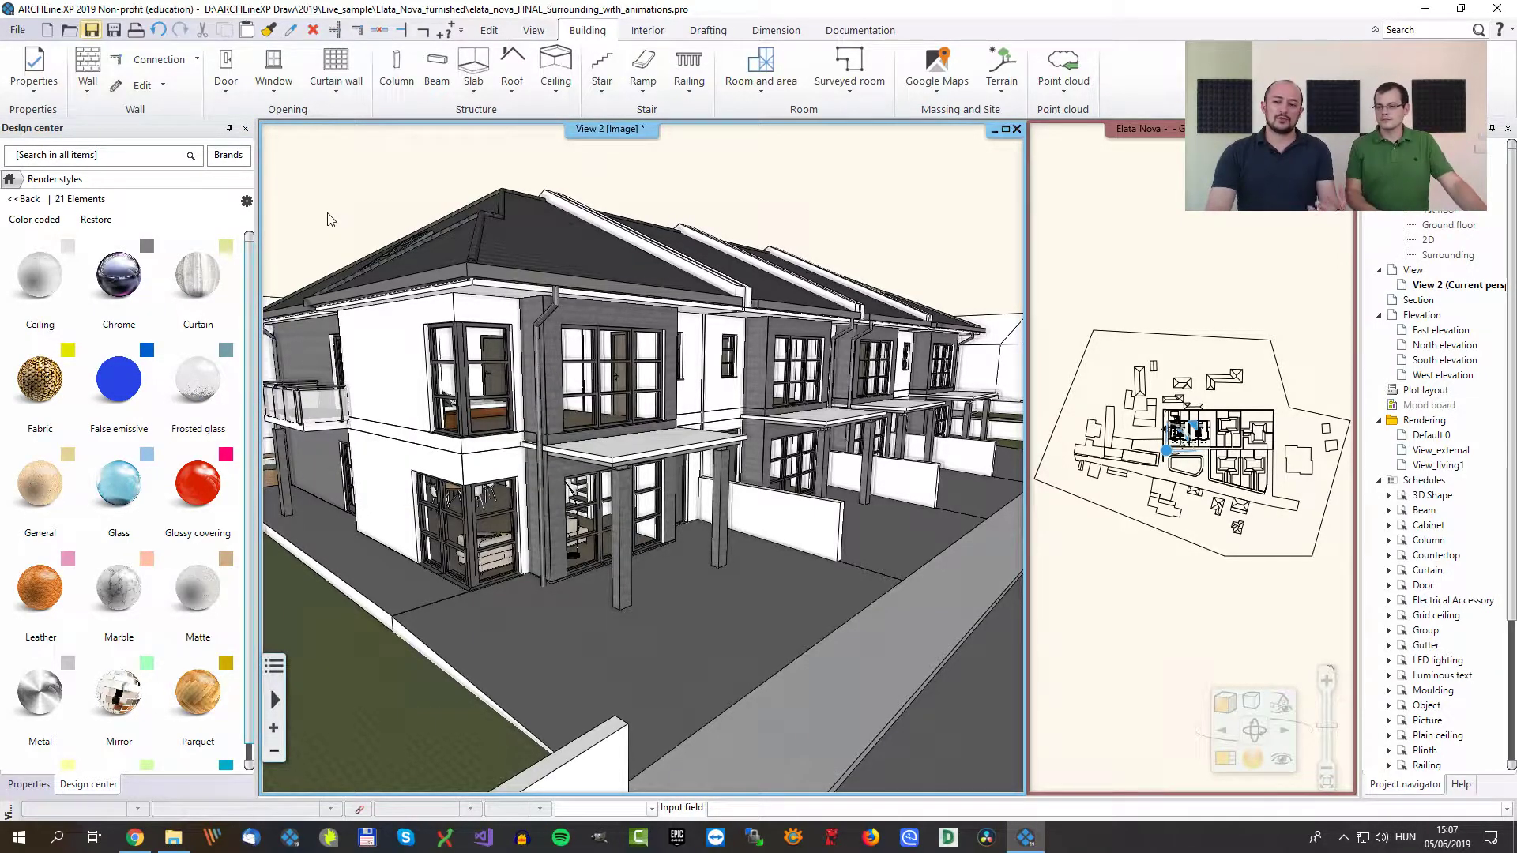
mouse_move(64, 320)
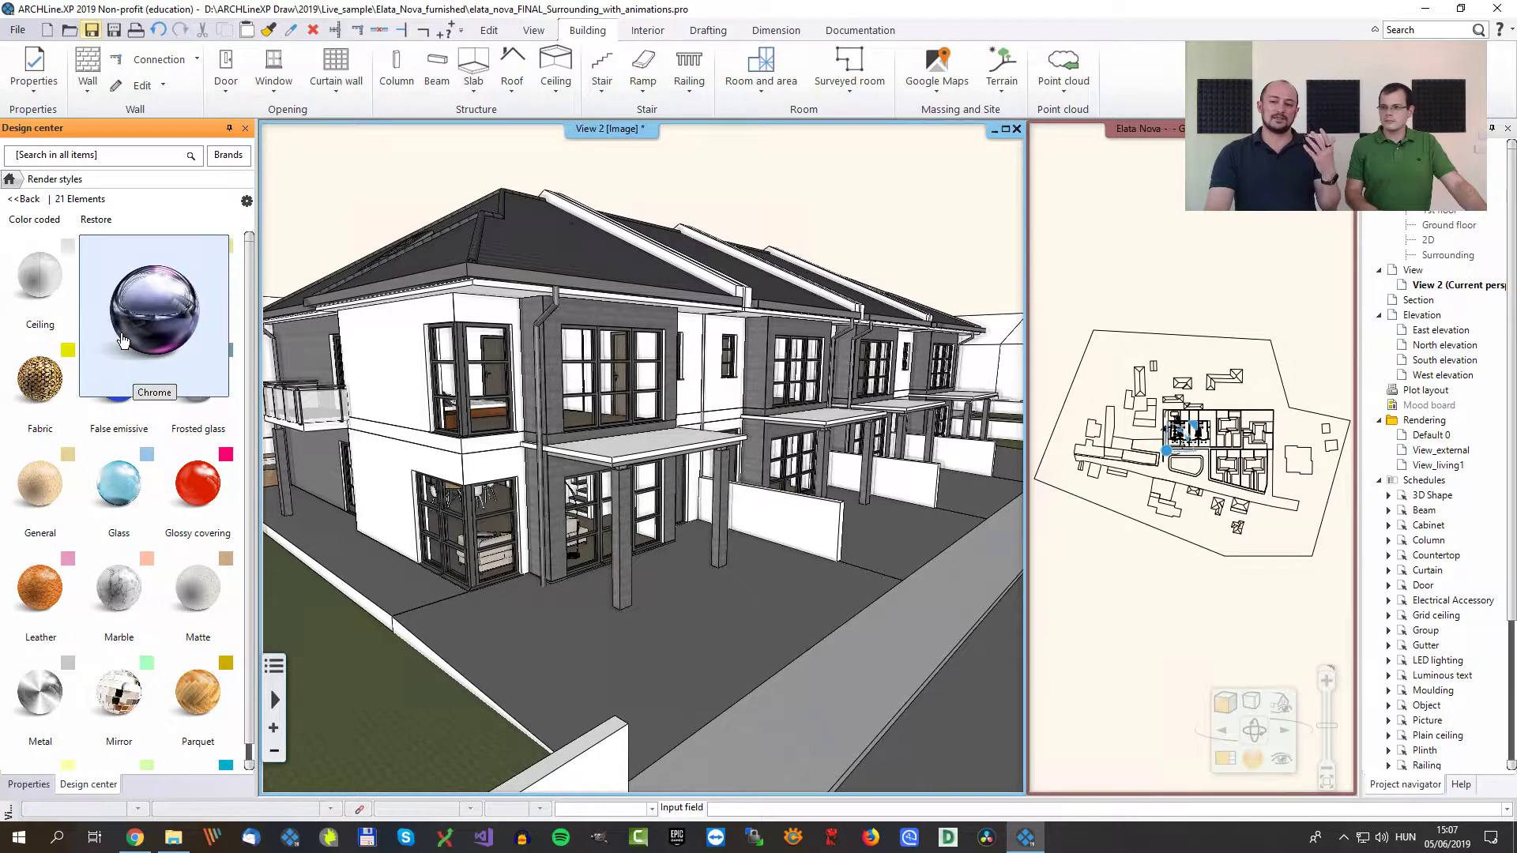
mouse_move(172, 495)
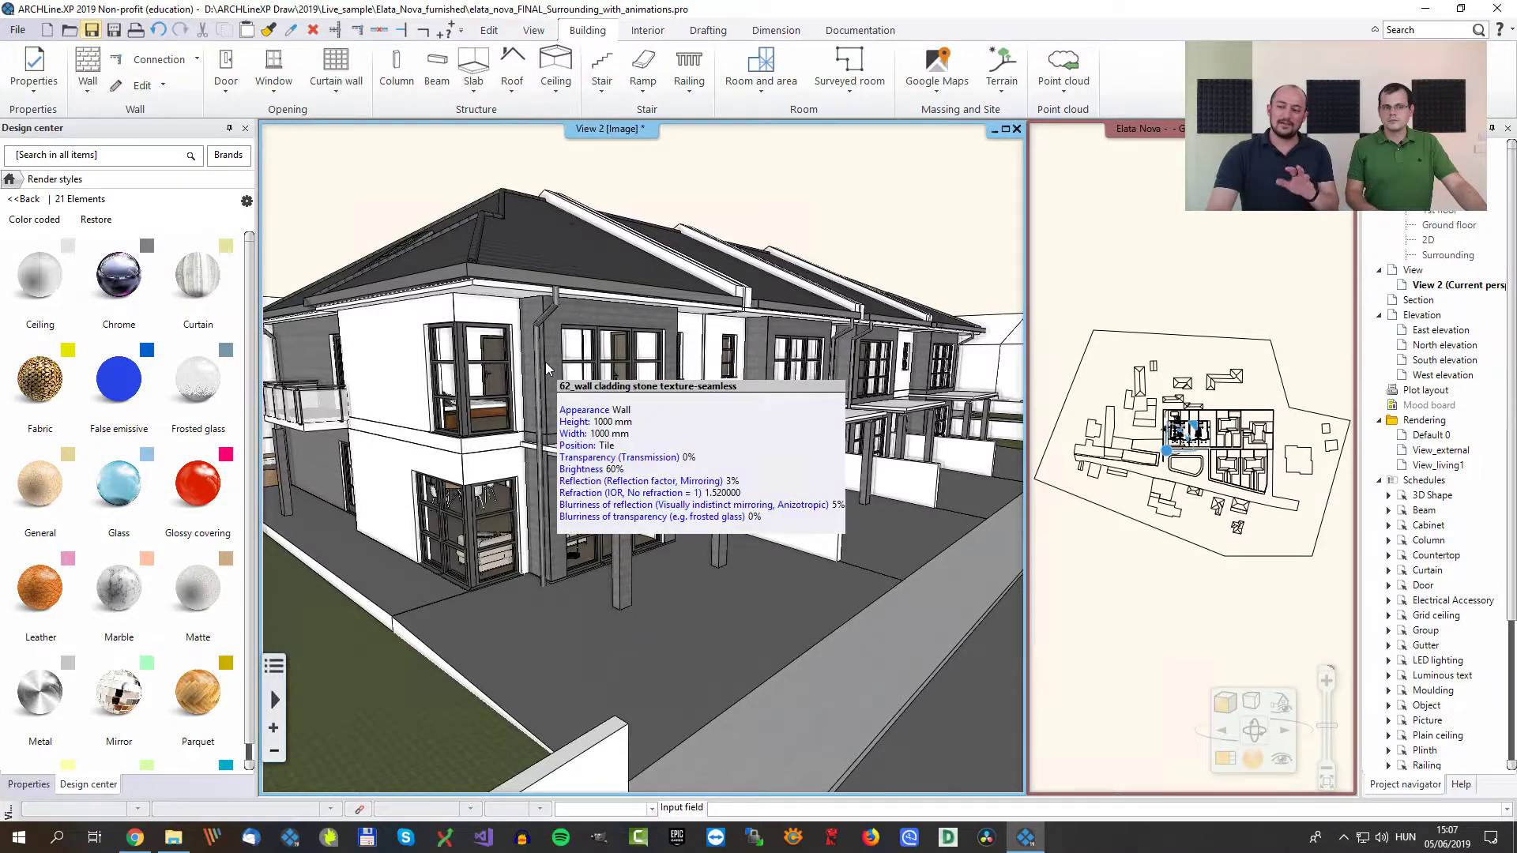
Step: Apply the Wall render style to the dark stone cladding around the large upper-floor window
middle_click_drag(545, 362, 436, 384)
scroll(433, 382, "up", 6)
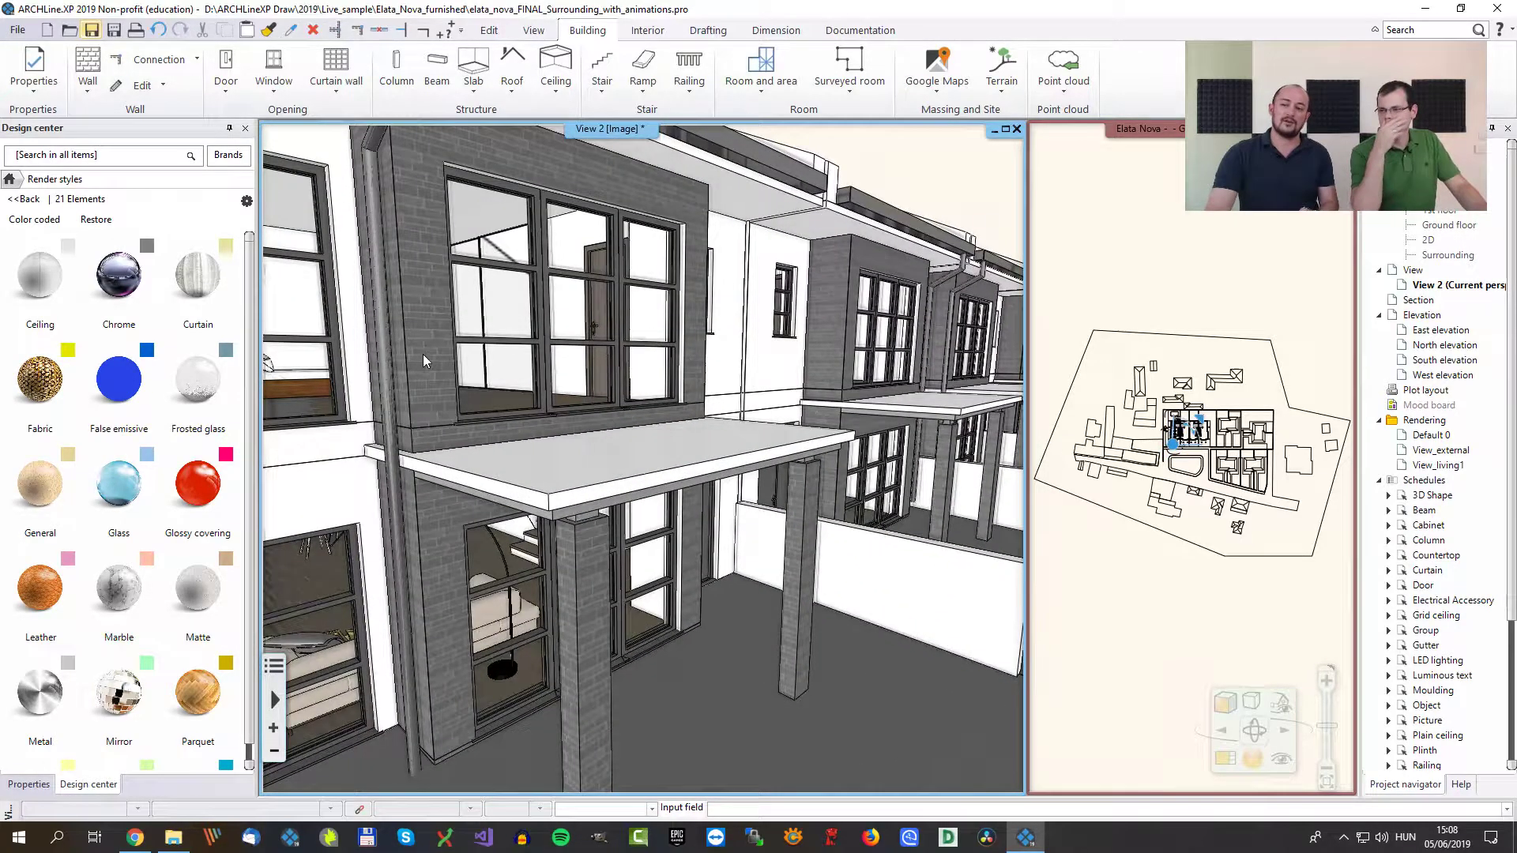
scroll(198, 552, "down", 2)
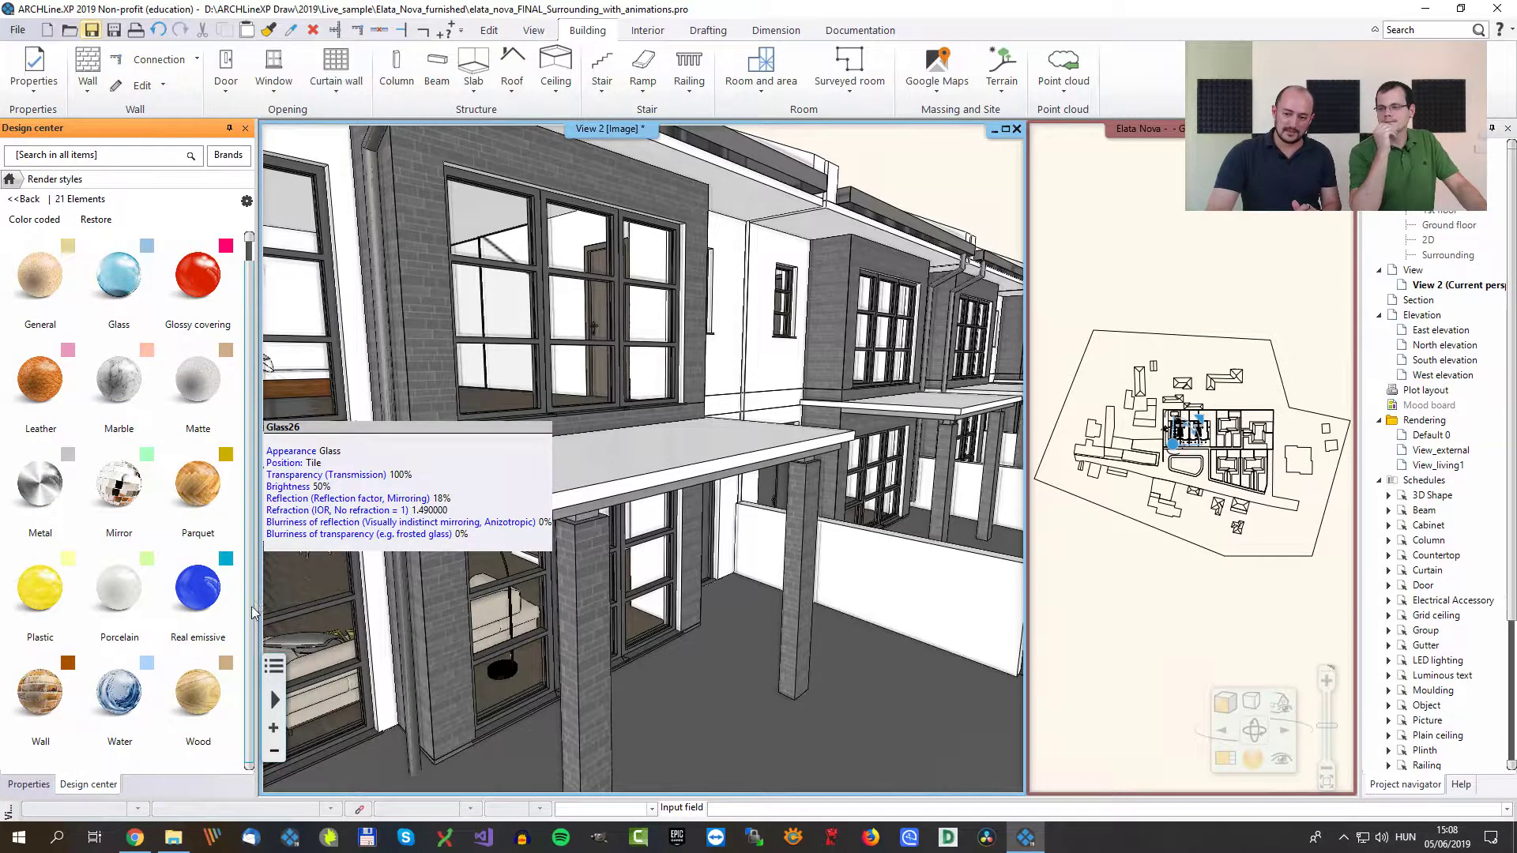
mouse_move(59, 711)
left_mouse_down()
mouse_move(67, 690)
mouse_move(407, 464)
mouse_move(41, 705)
left_mouse_up()
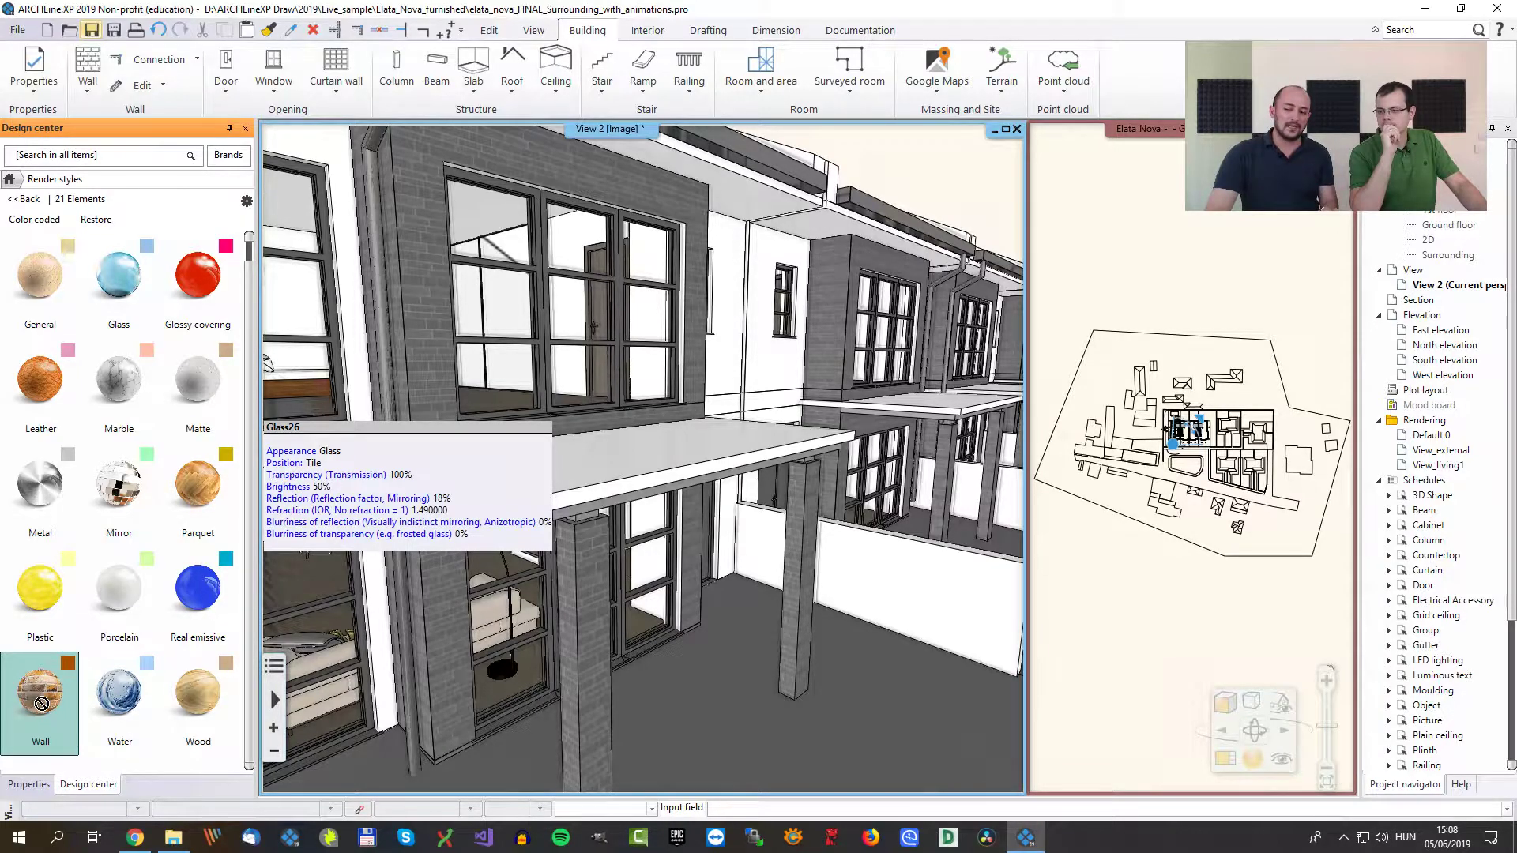
left_click_drag(42, 703, 415, 379)
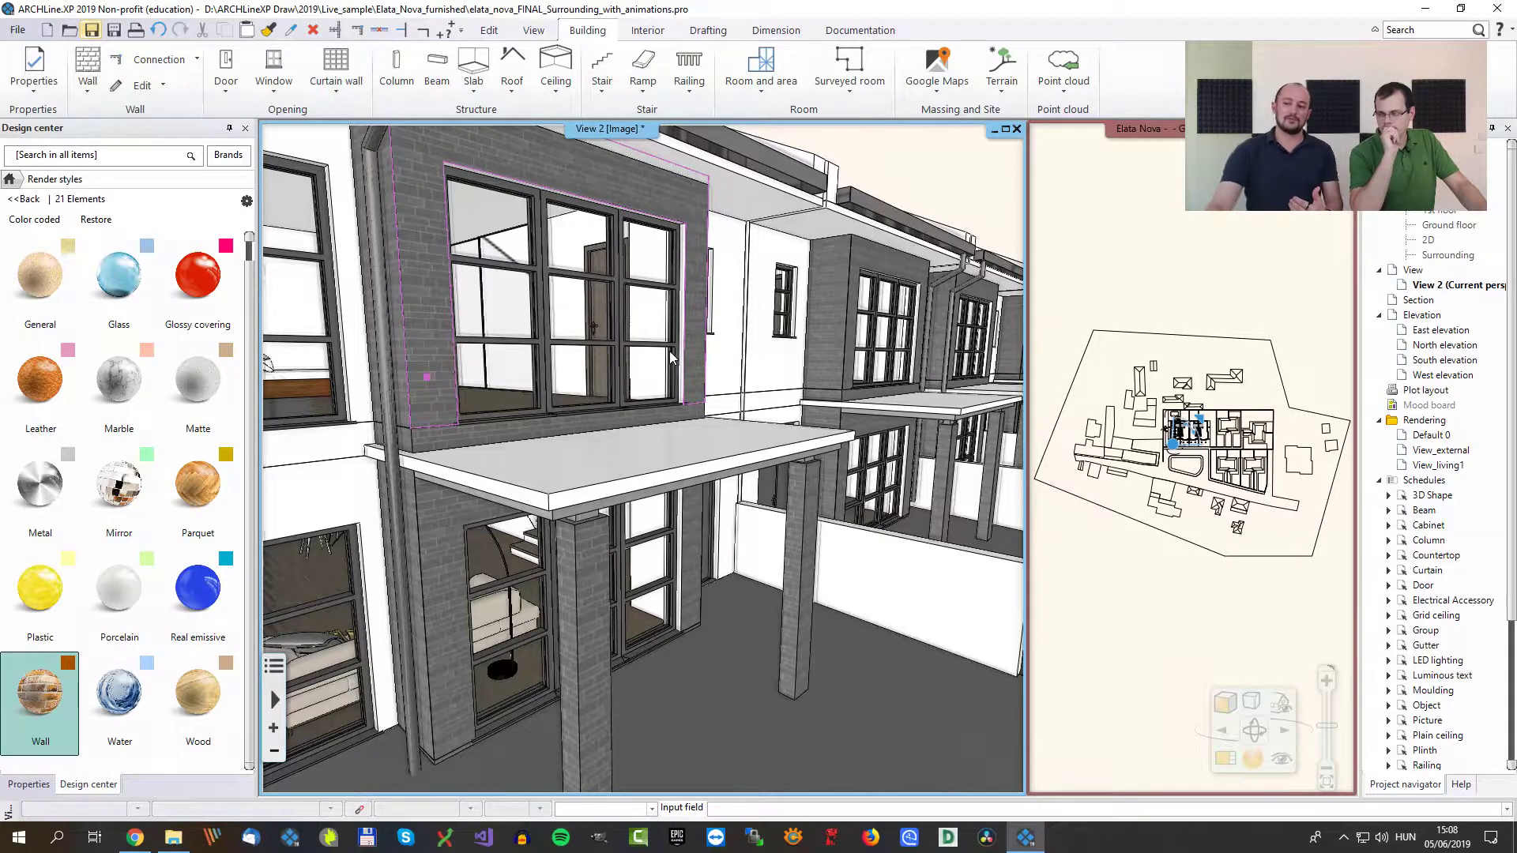
Step: Inspect the render properties of the upper-floor window's glass and the surrounding stone cladding, and clear the selection
mouse_move(670, 350)
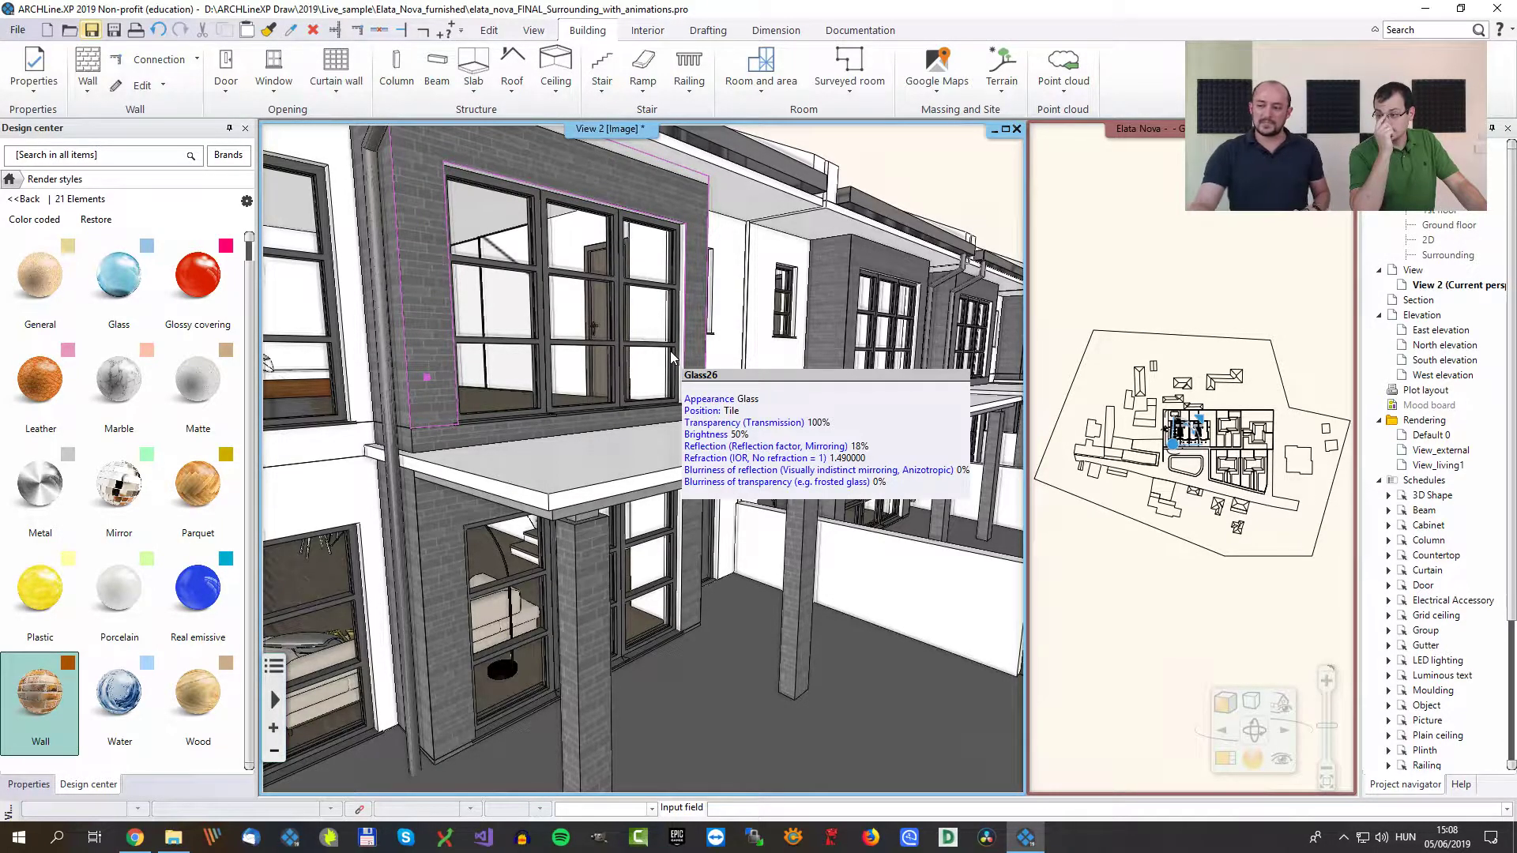
mouse_move(653, 185)
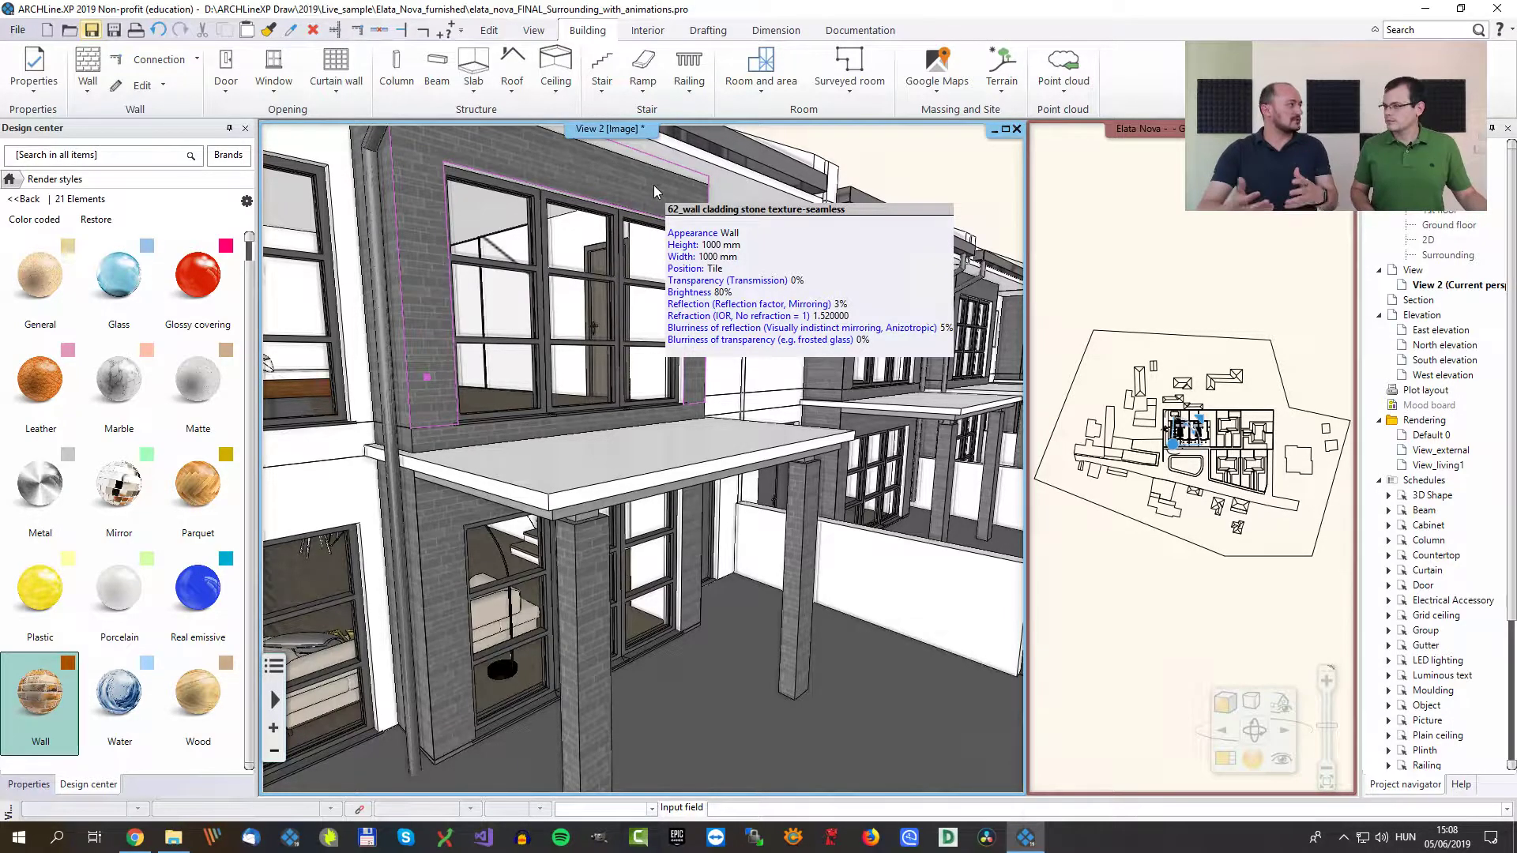
right_click(613, 248)
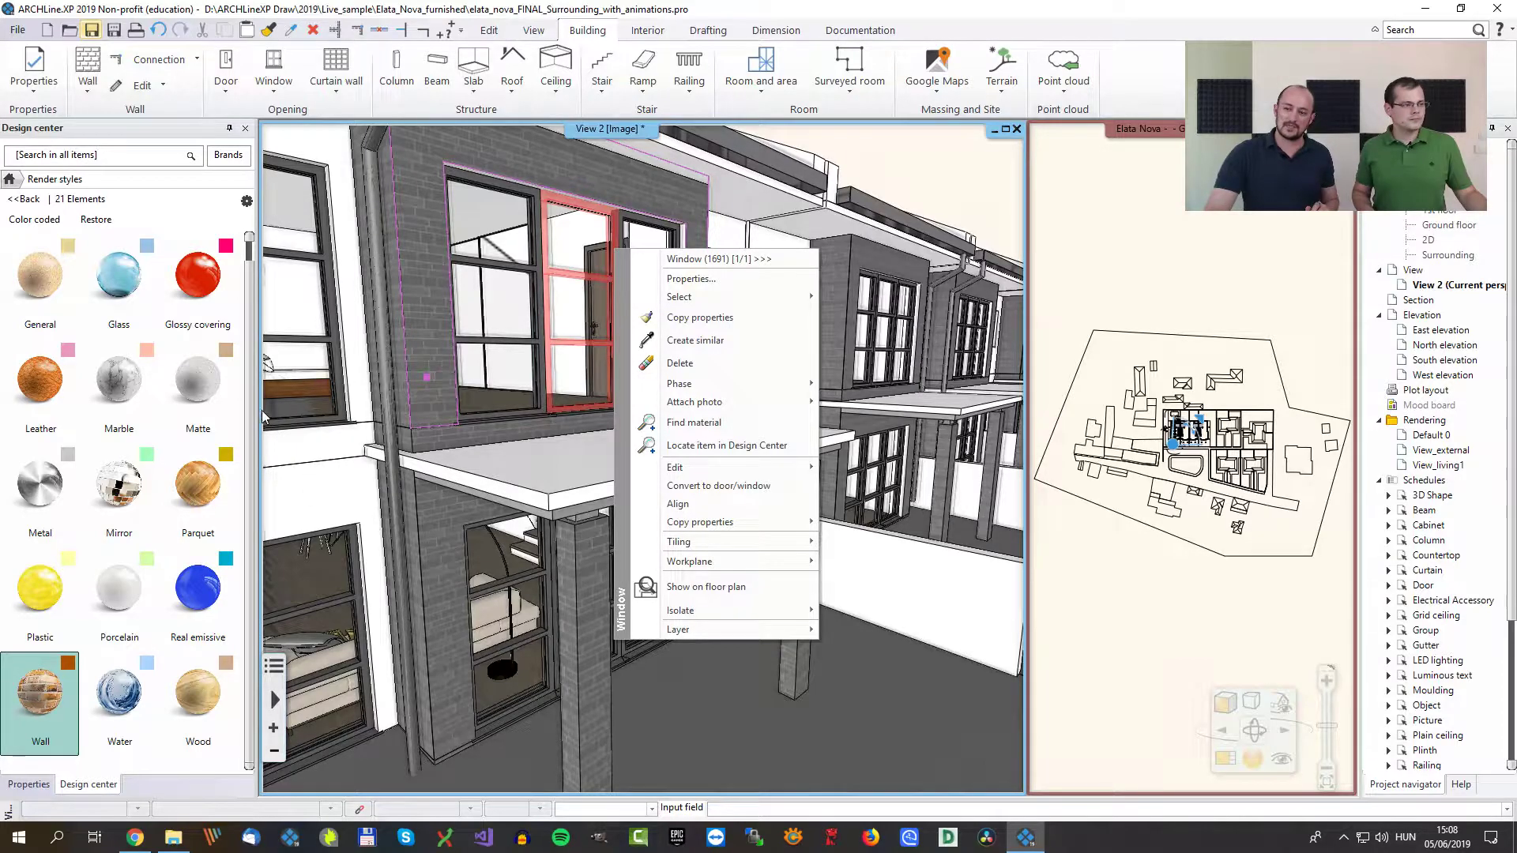
left_click(892, 161)
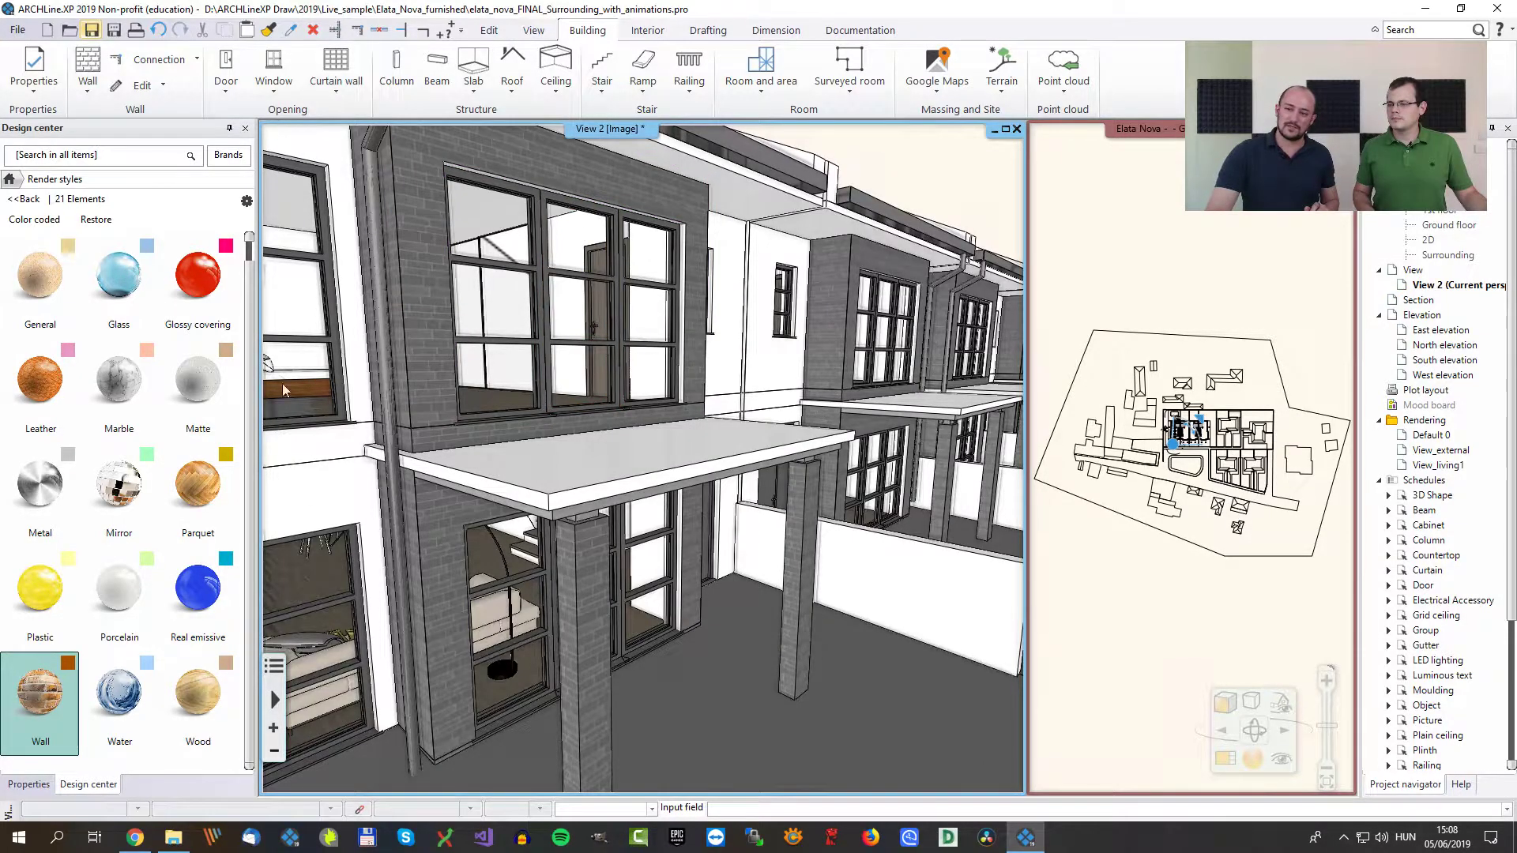
Step: Browse the Glossy covering and Matte render styles and select the first section of the large upper-floor window
mouse_move(203, 484)
scroll(203, 484, "up", 2)
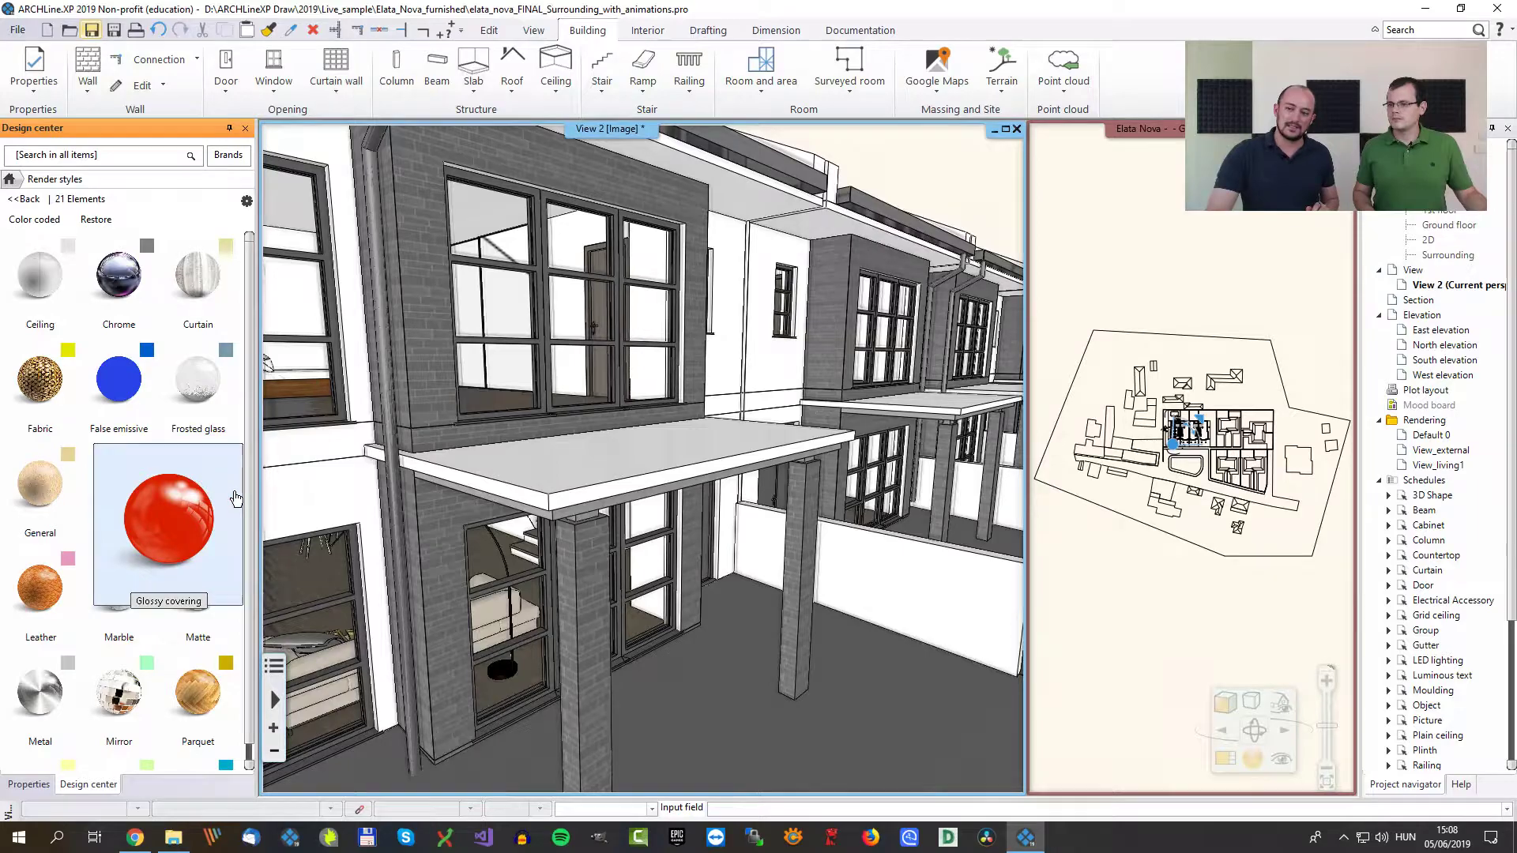
mouse_move(211, 566)
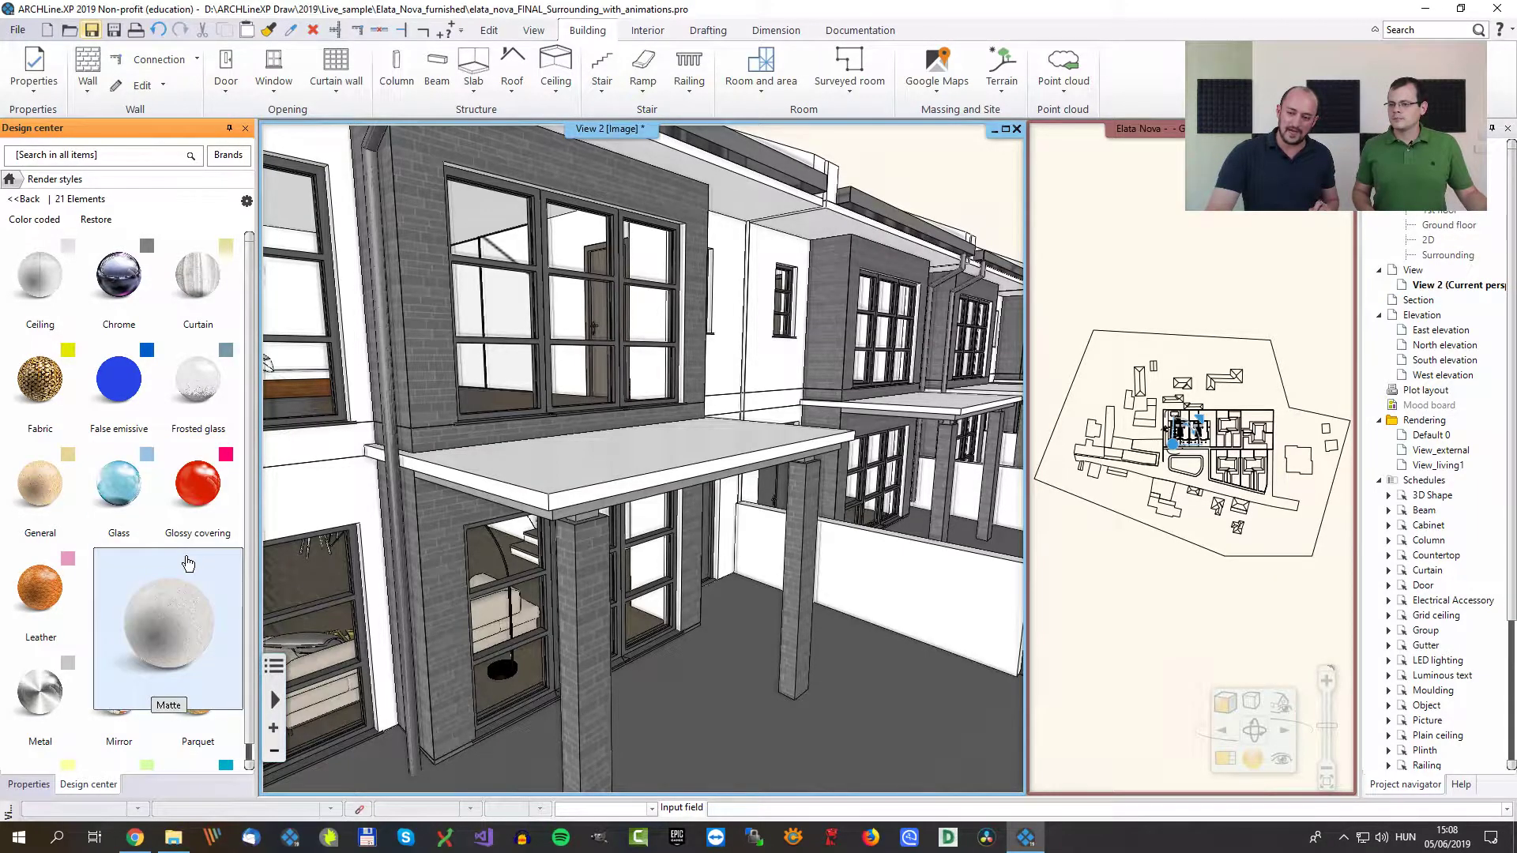
mouse_move(143, 607)
left_click_drag(143, 606, 544, 353)
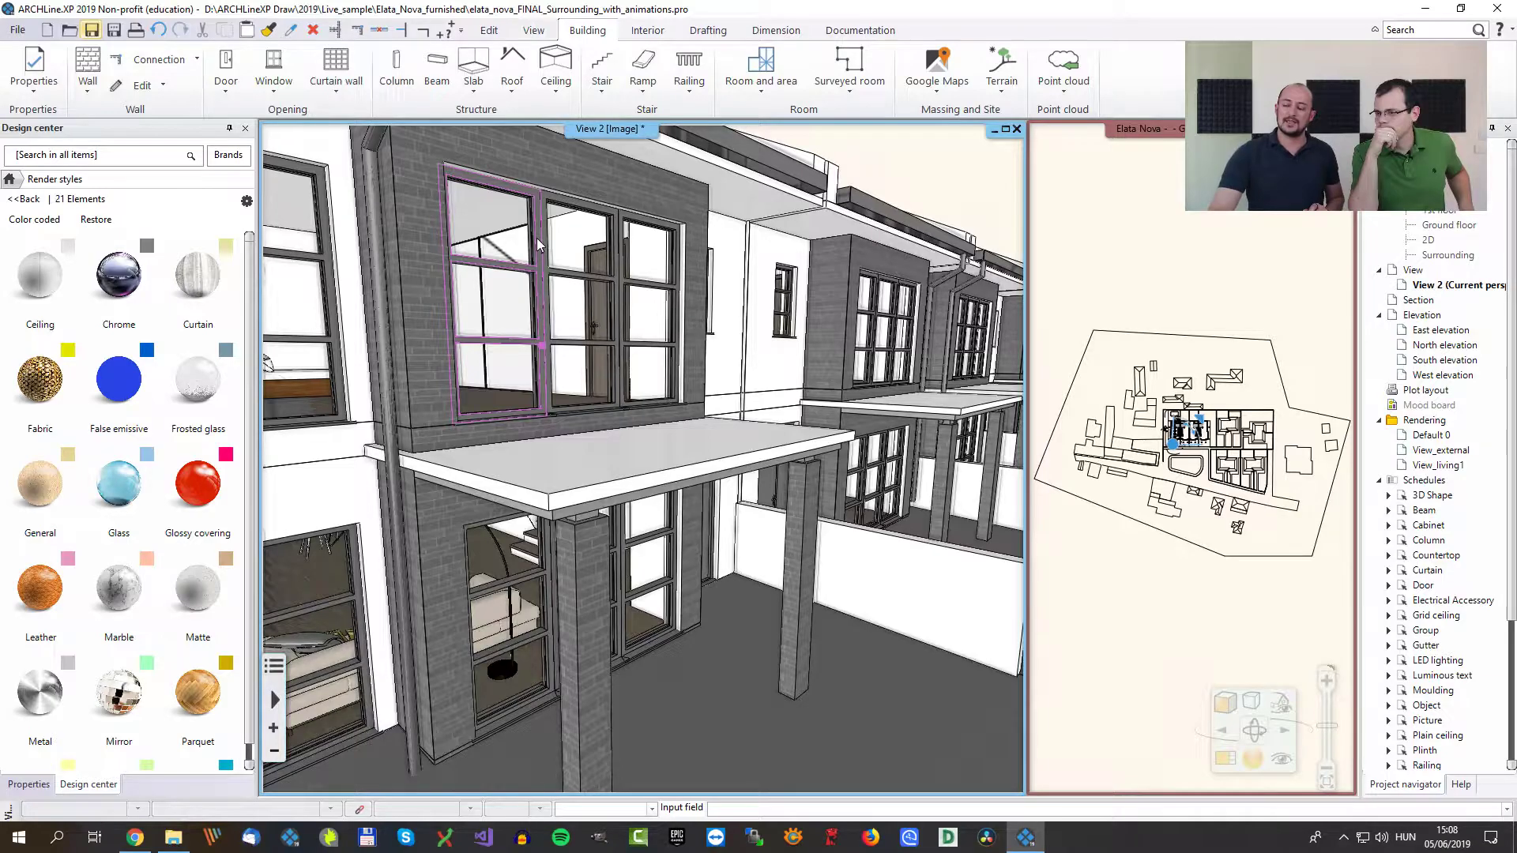
mouse_move(535, 225)
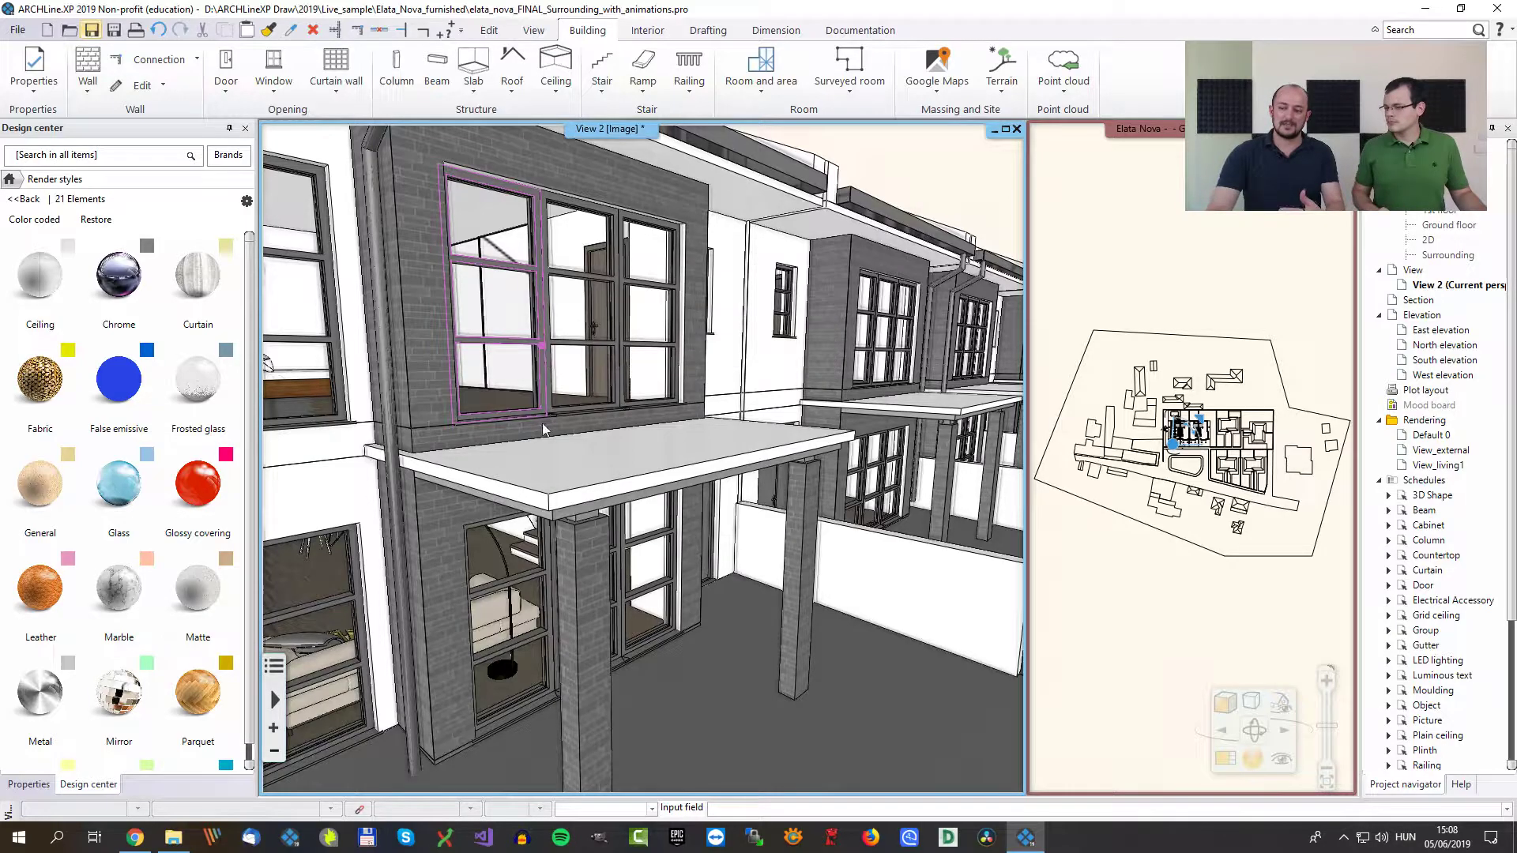
Step: Load the saved perspective View_bedroom3 into the 3D view
middle_click_drag(623, 455, 562, 433)
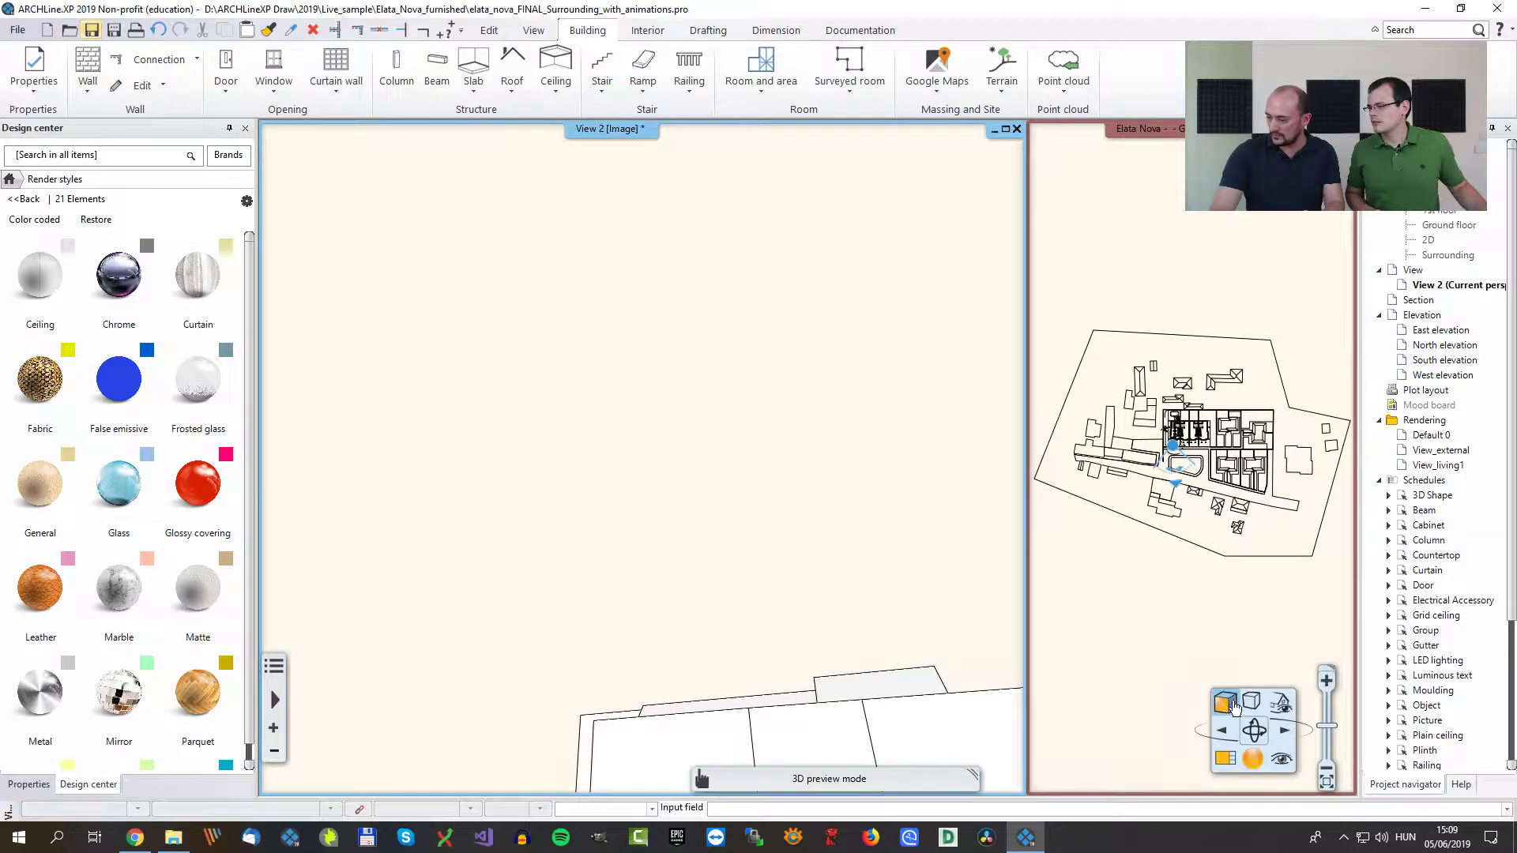
left_click(1236, 771)
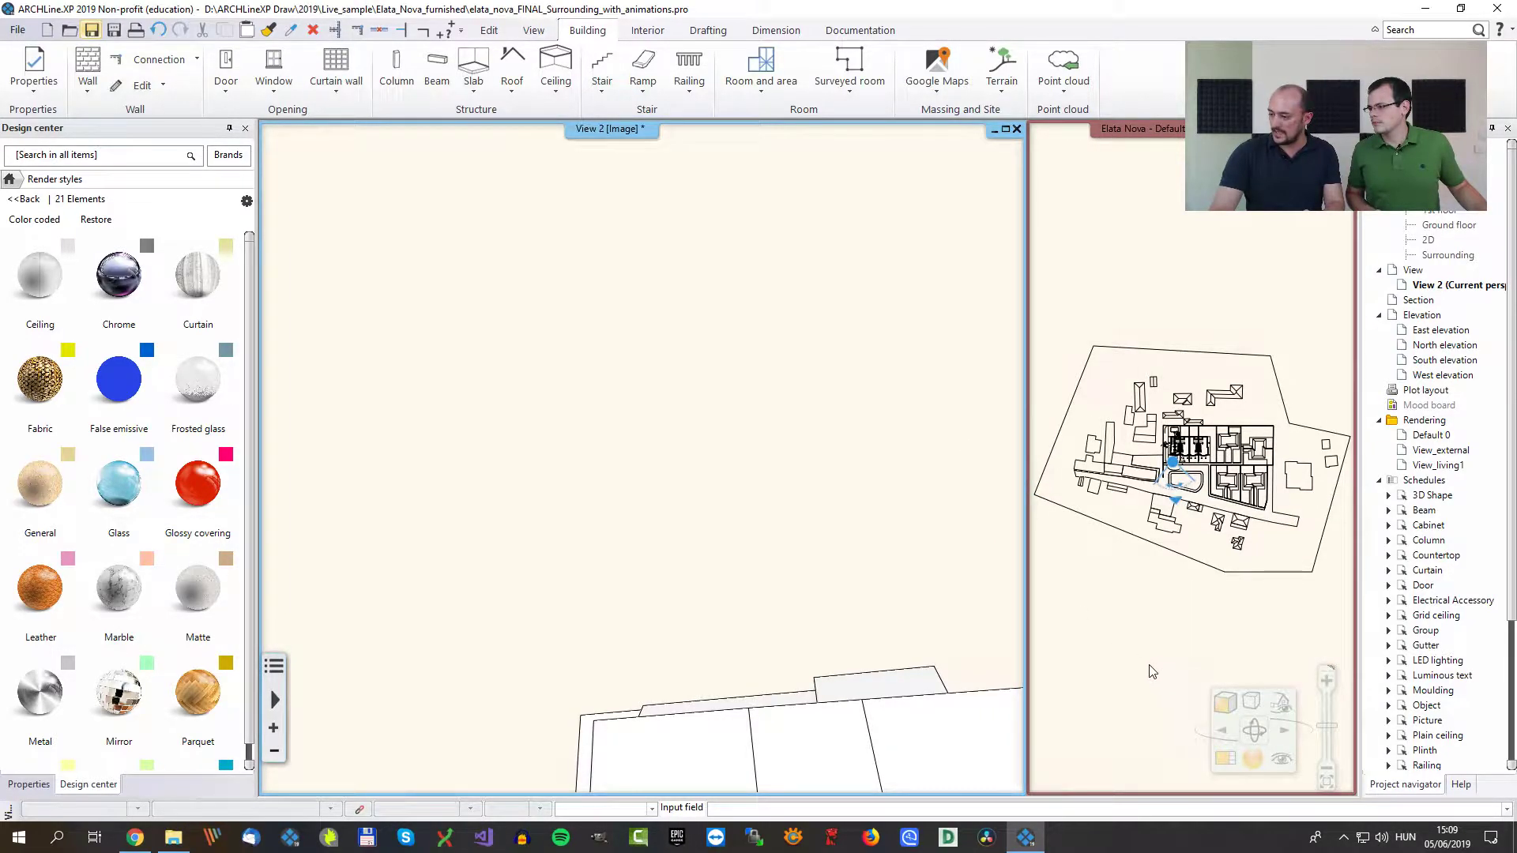
left_click(988, 598)
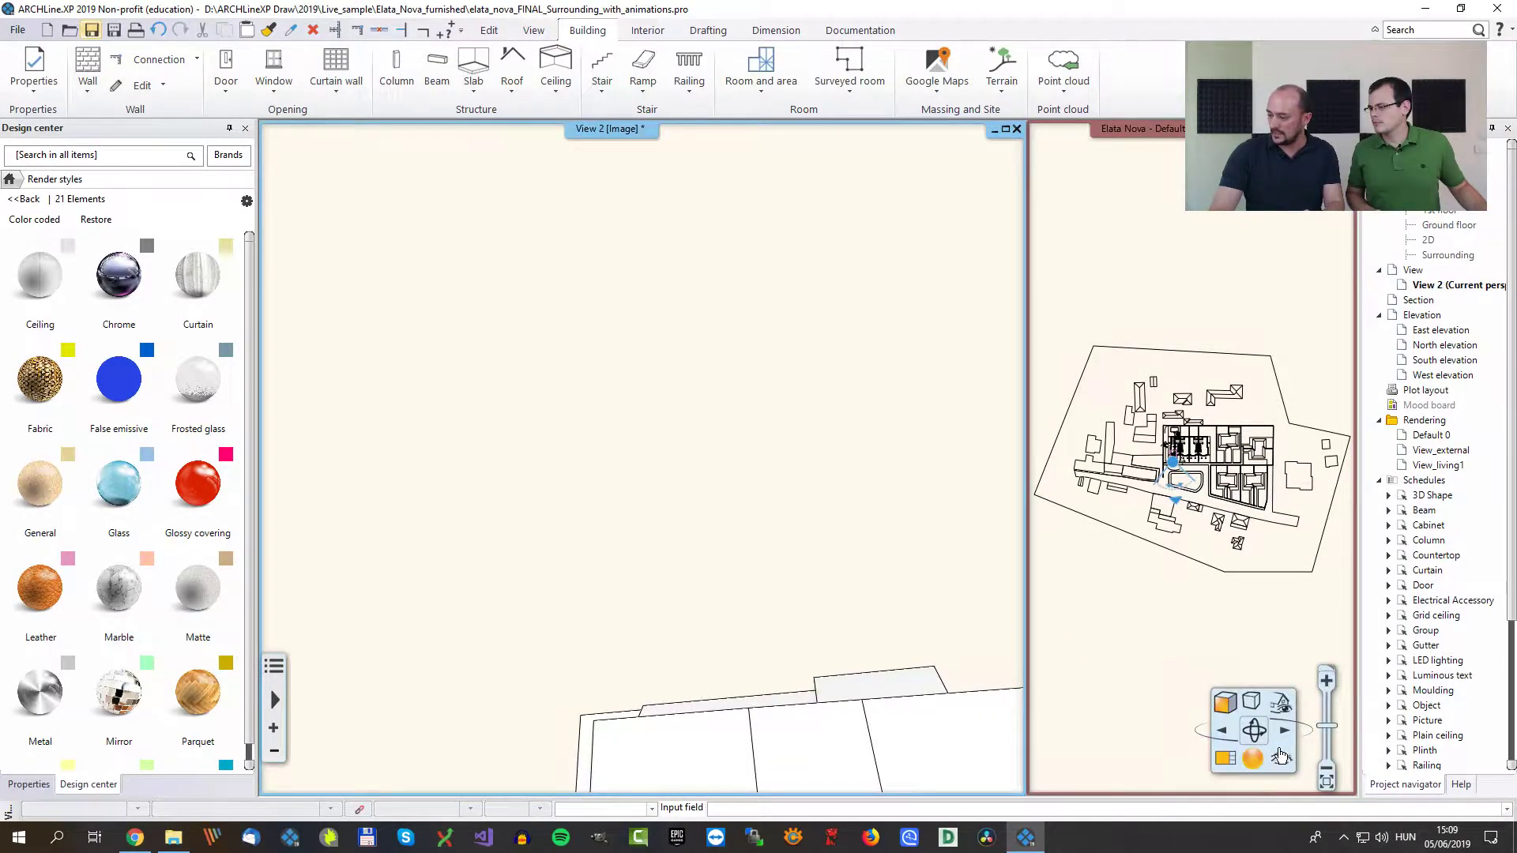
left_click(829, 361)
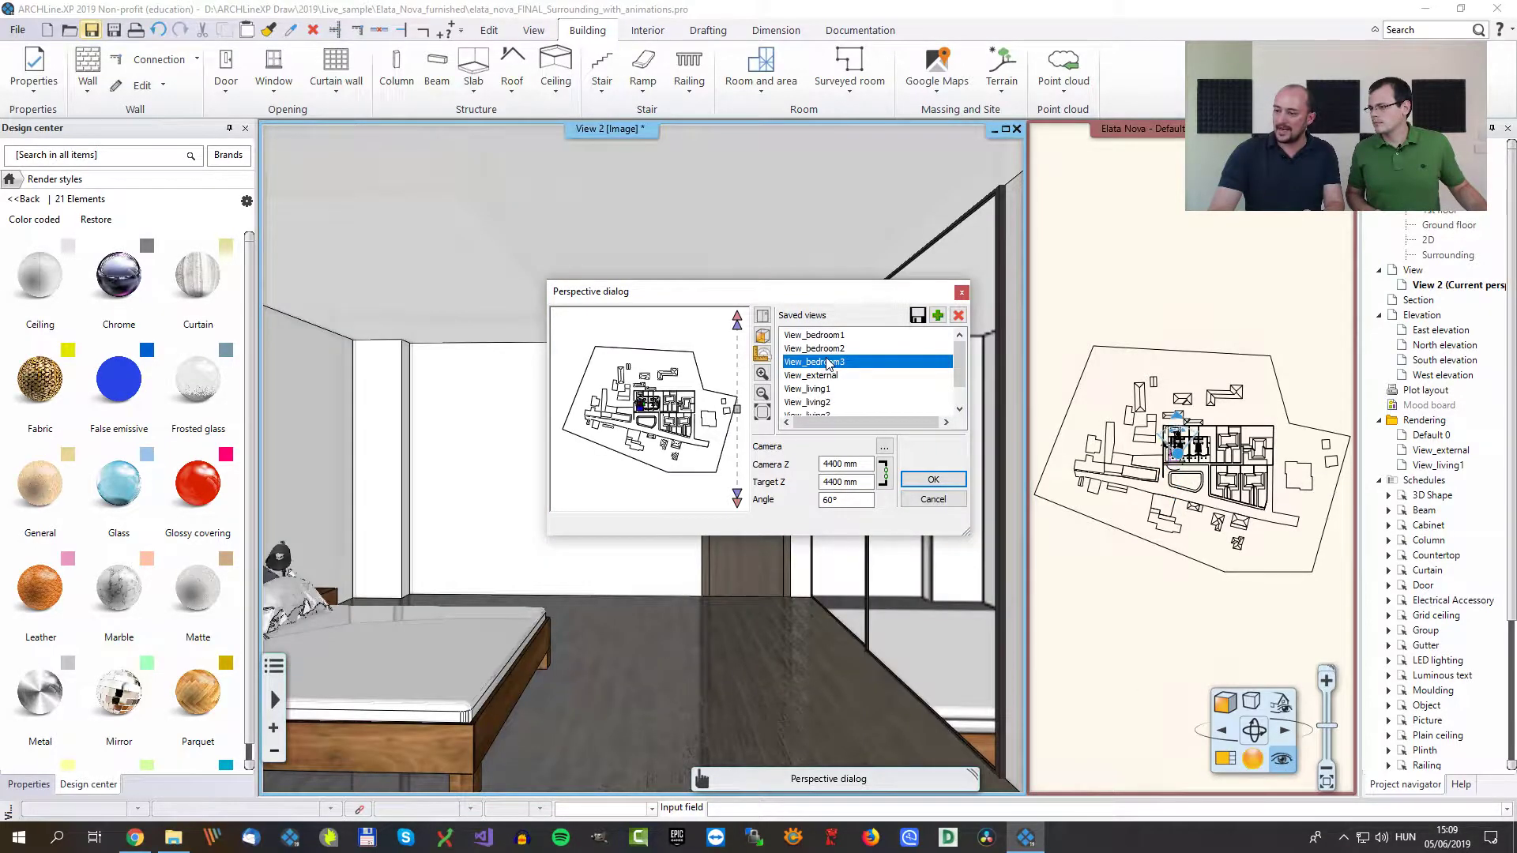
left_click(919, 484)
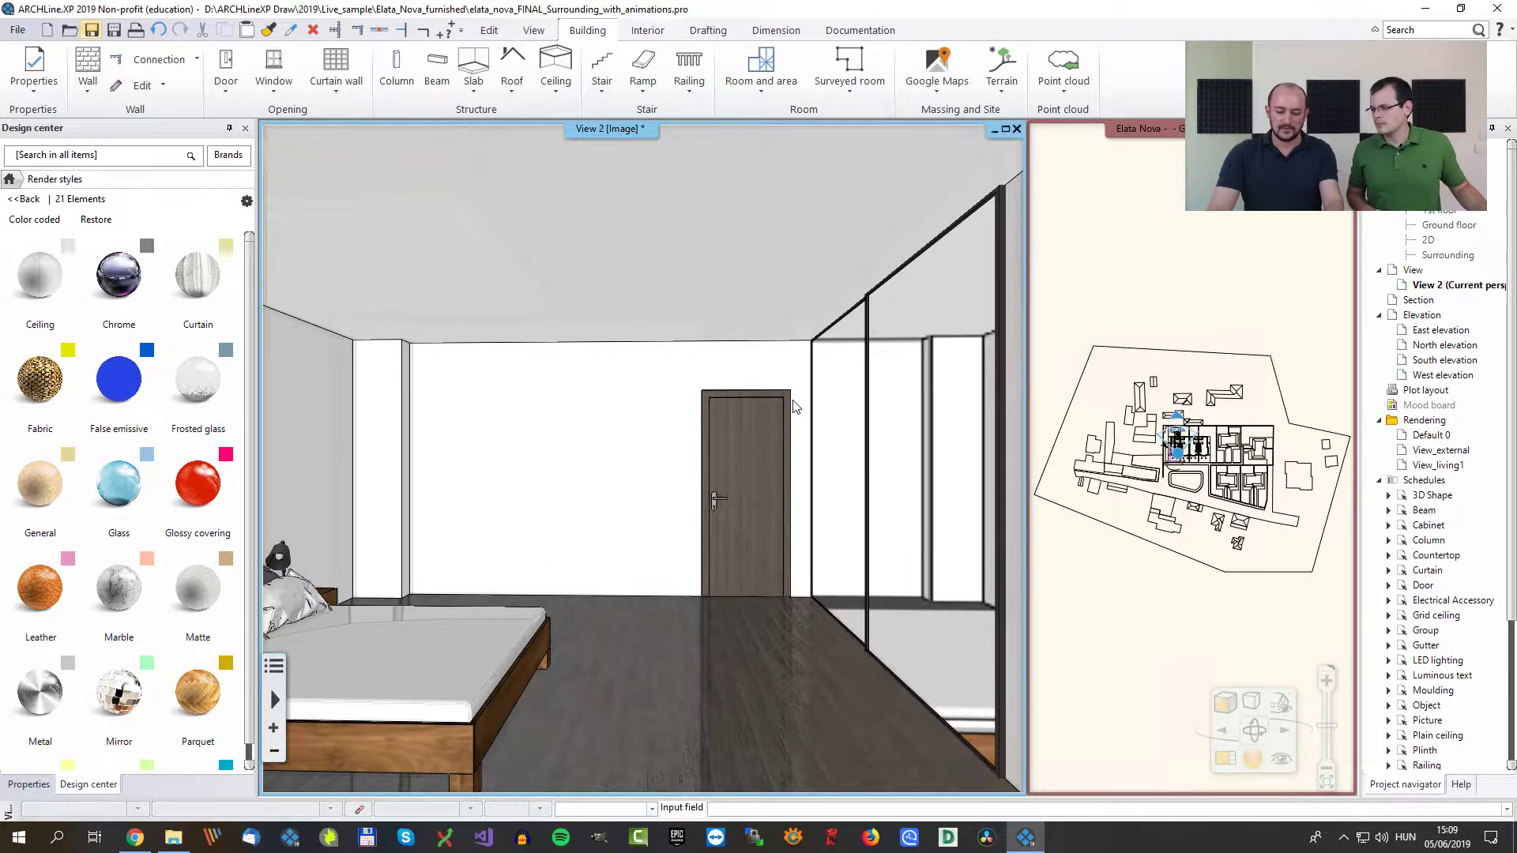
Step: Return to the exterior view of the house and display its surfaces color coded by render style
scroll(780, 392, "down", 8)
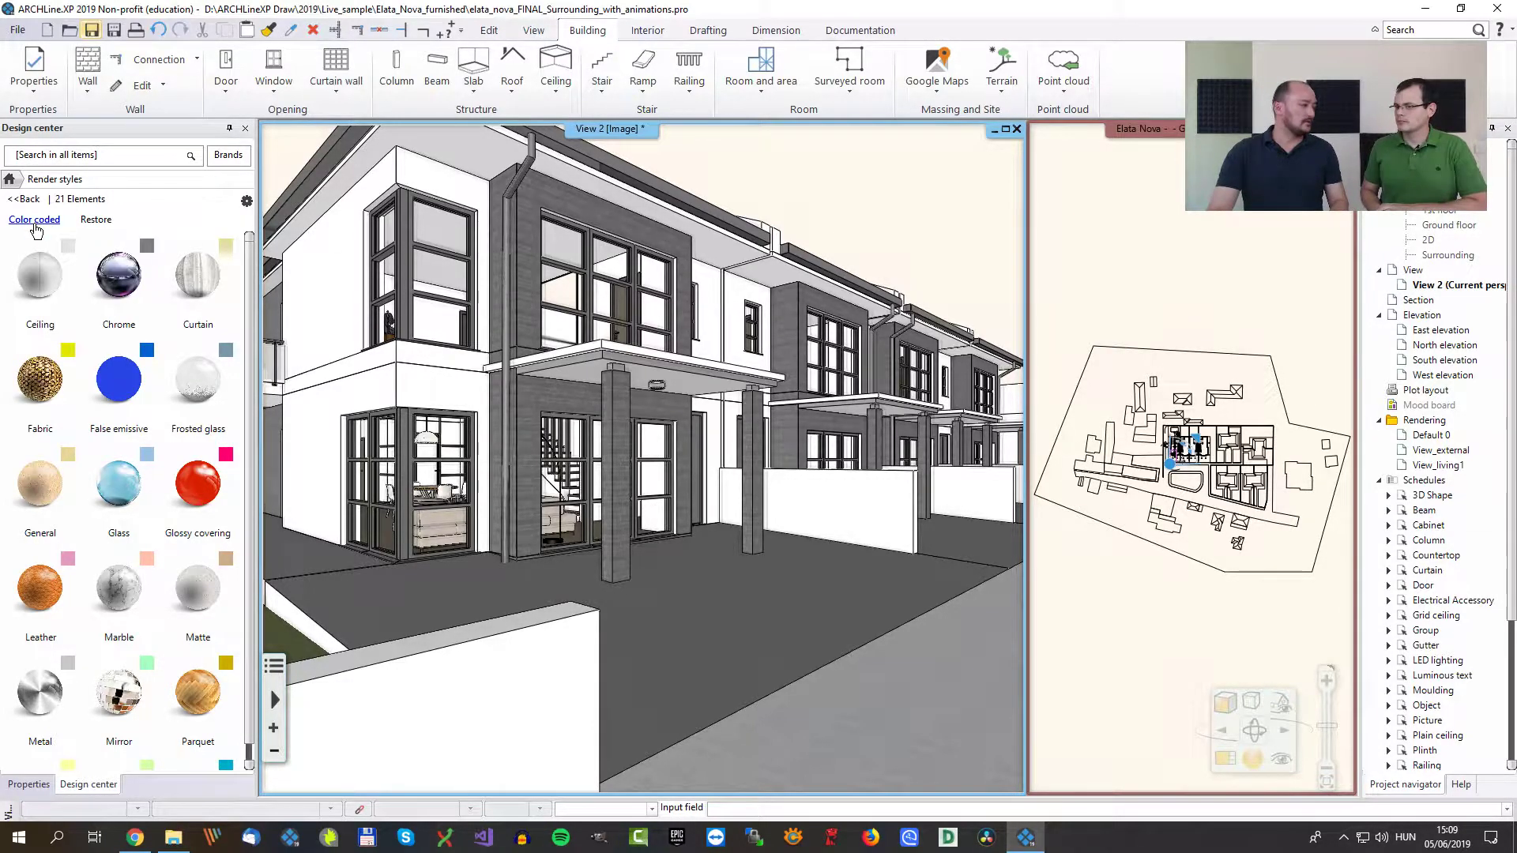
left_click(34, 221)
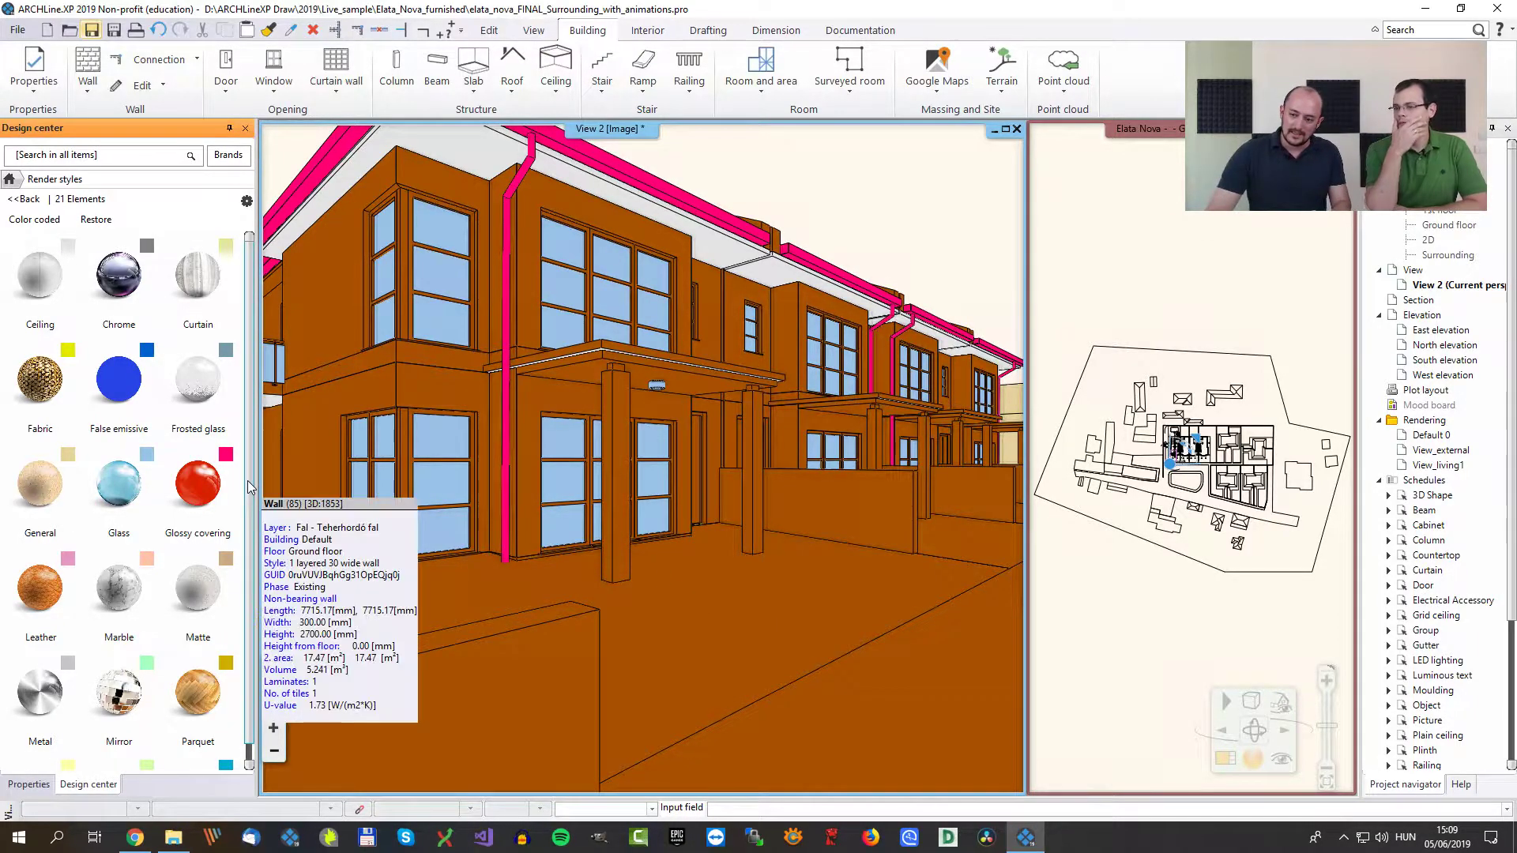
scroll(142, 671, "down", 2)
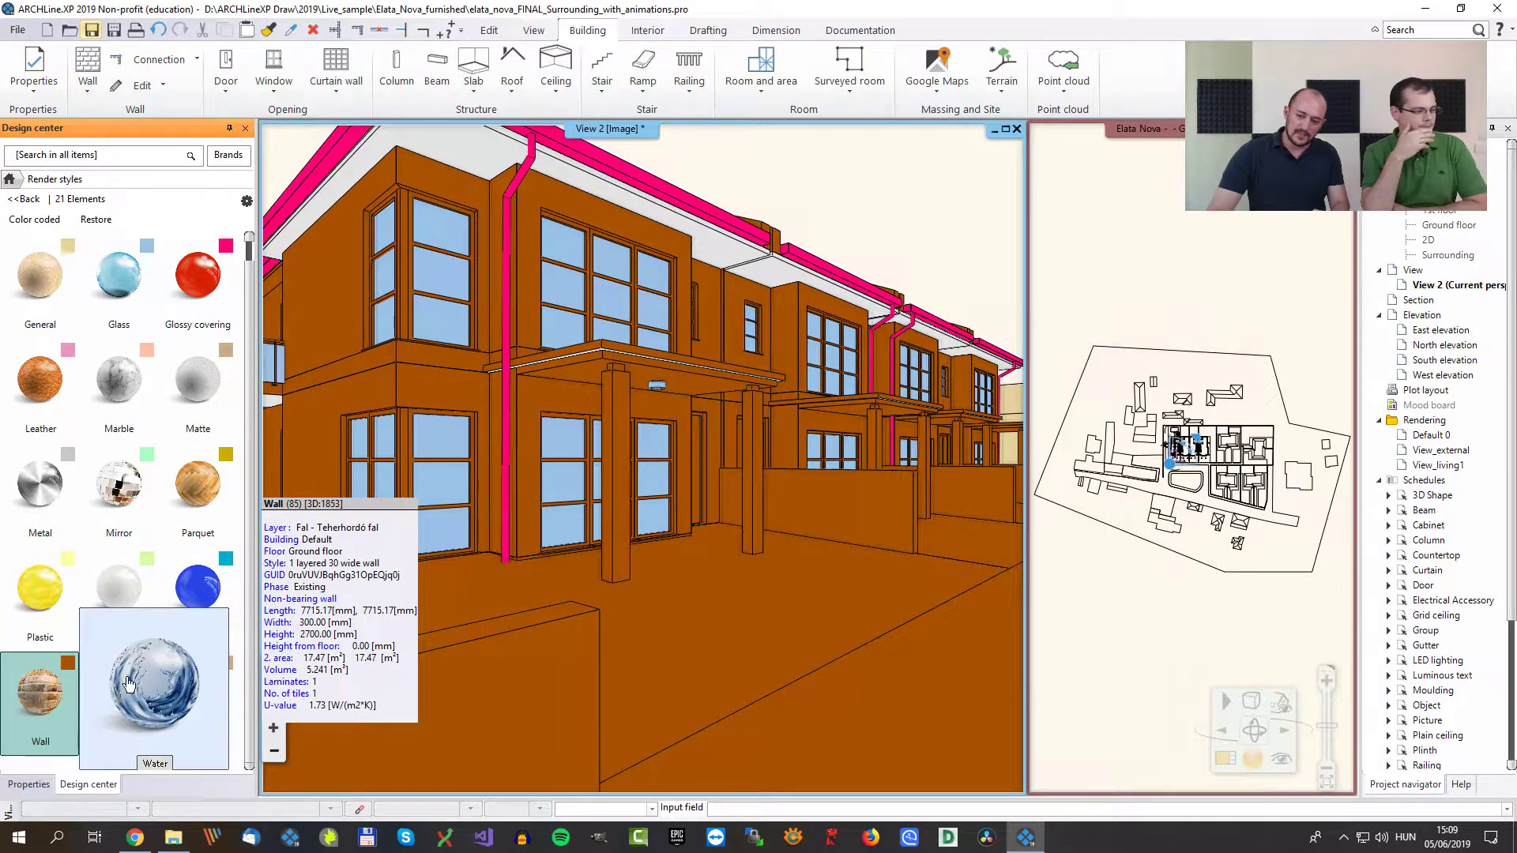
mouse_move(953, 309)
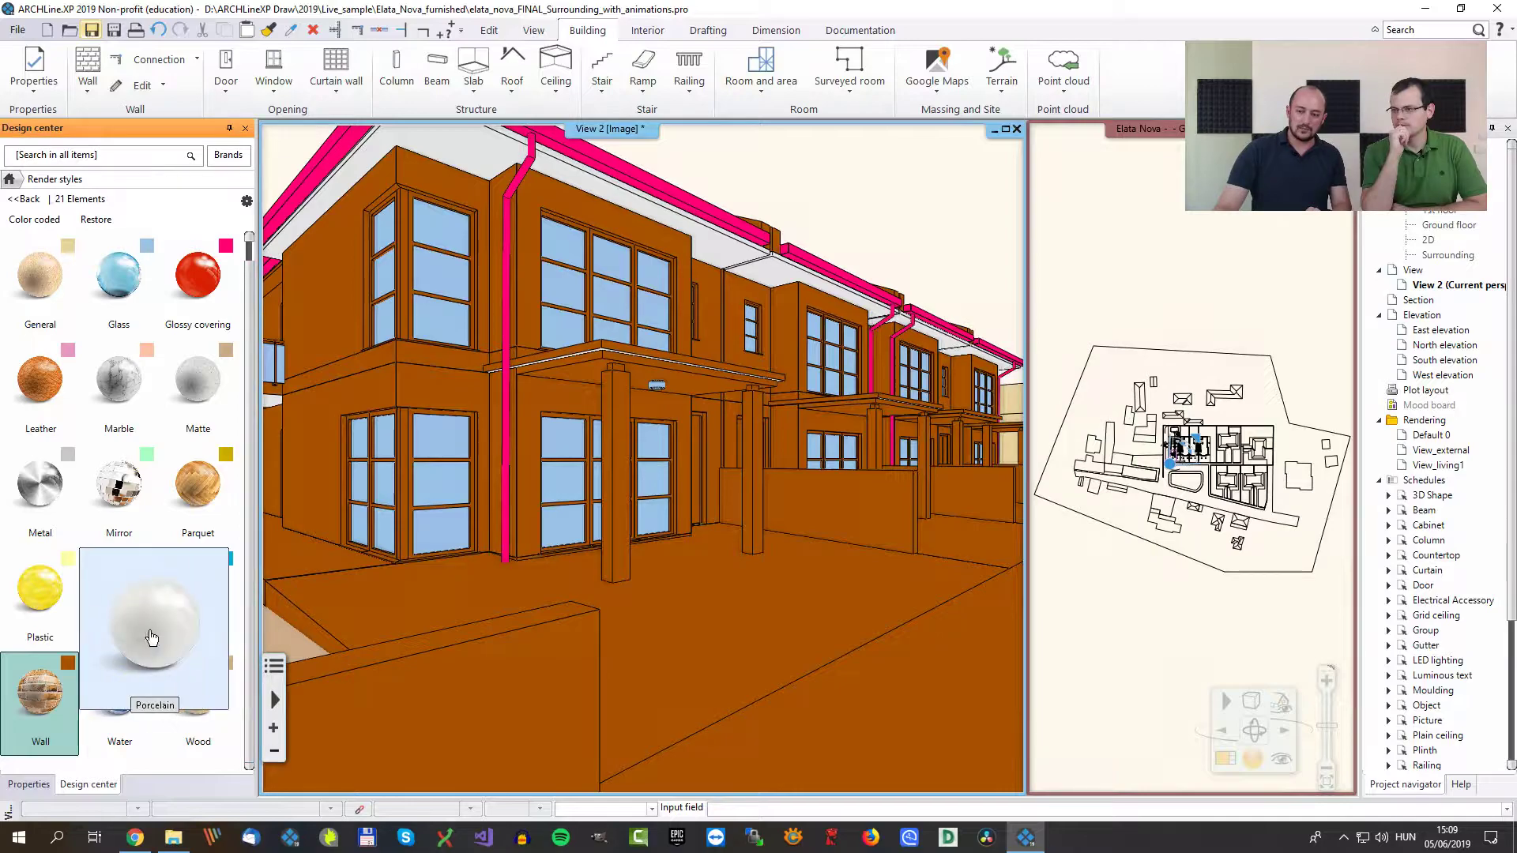
mouse_move(170, 644)
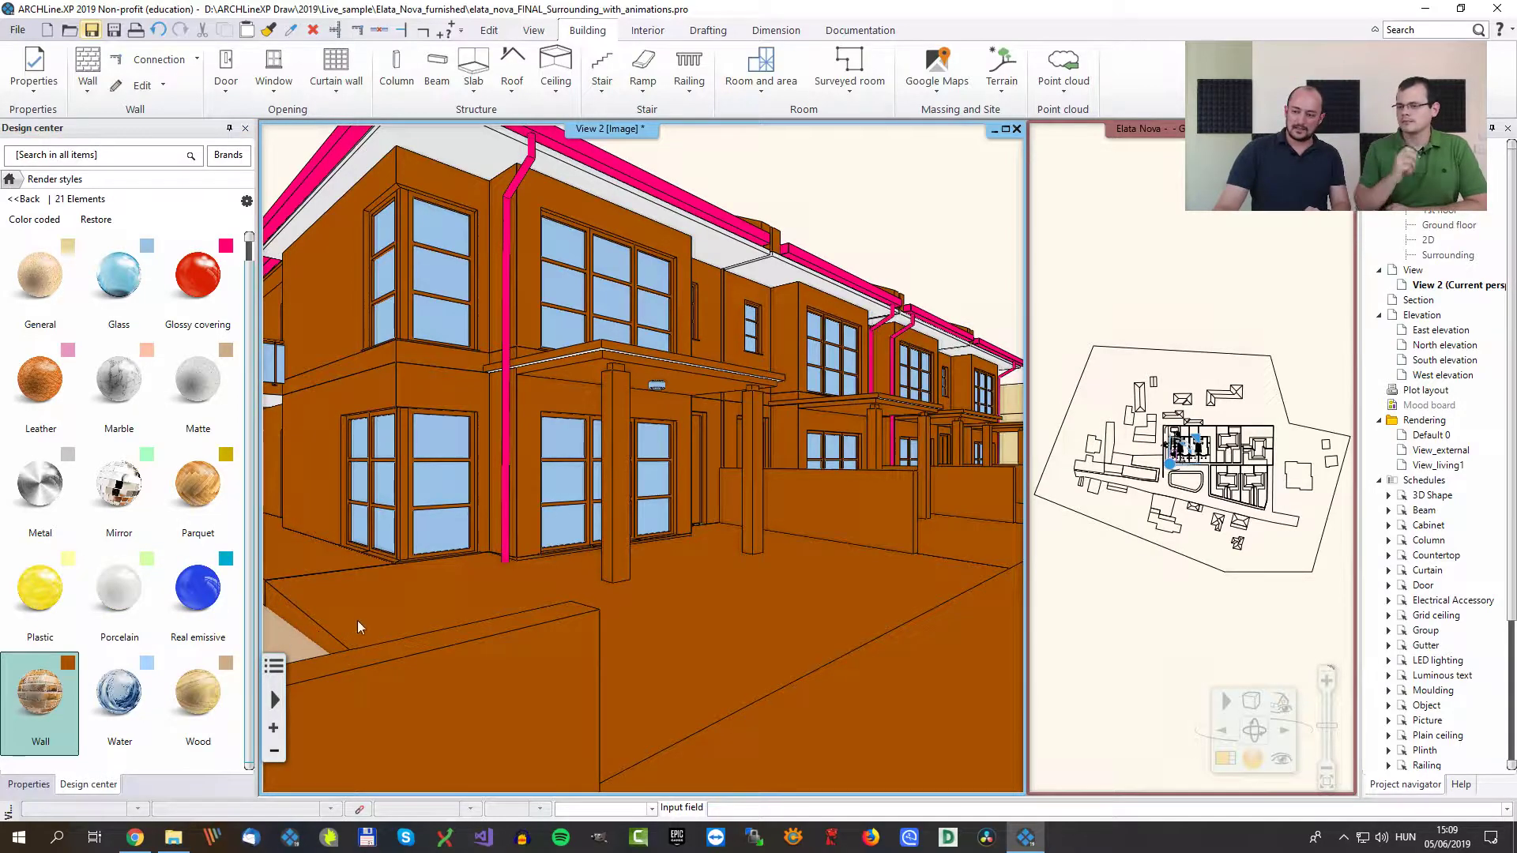
Step: Apply the Matte render style to the paved ground slab in front of the house
mouse_move(553, 598)
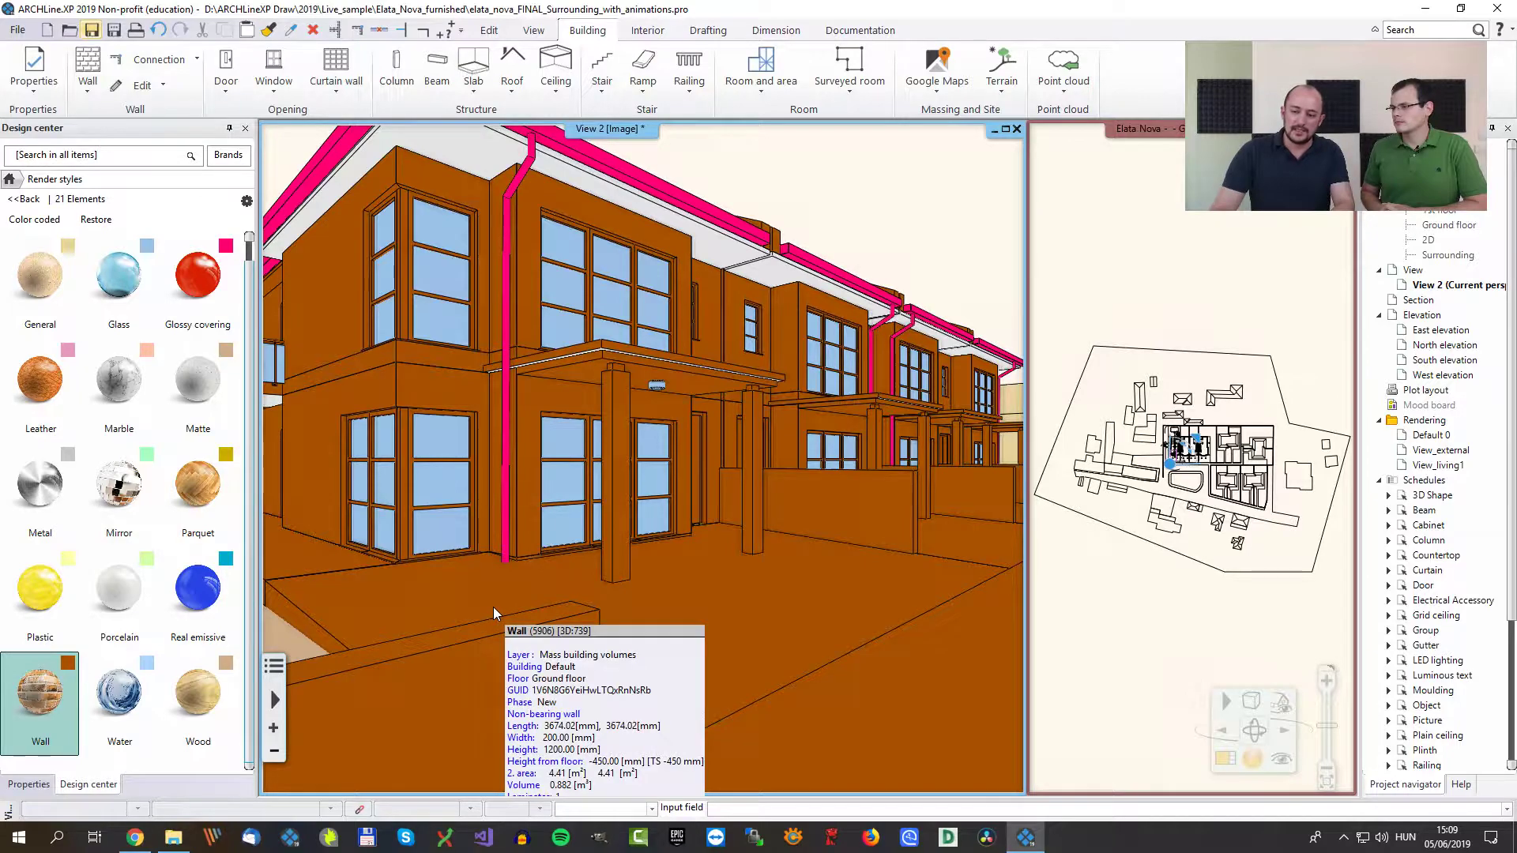
left_click_drag(197, 386, 568, 654)
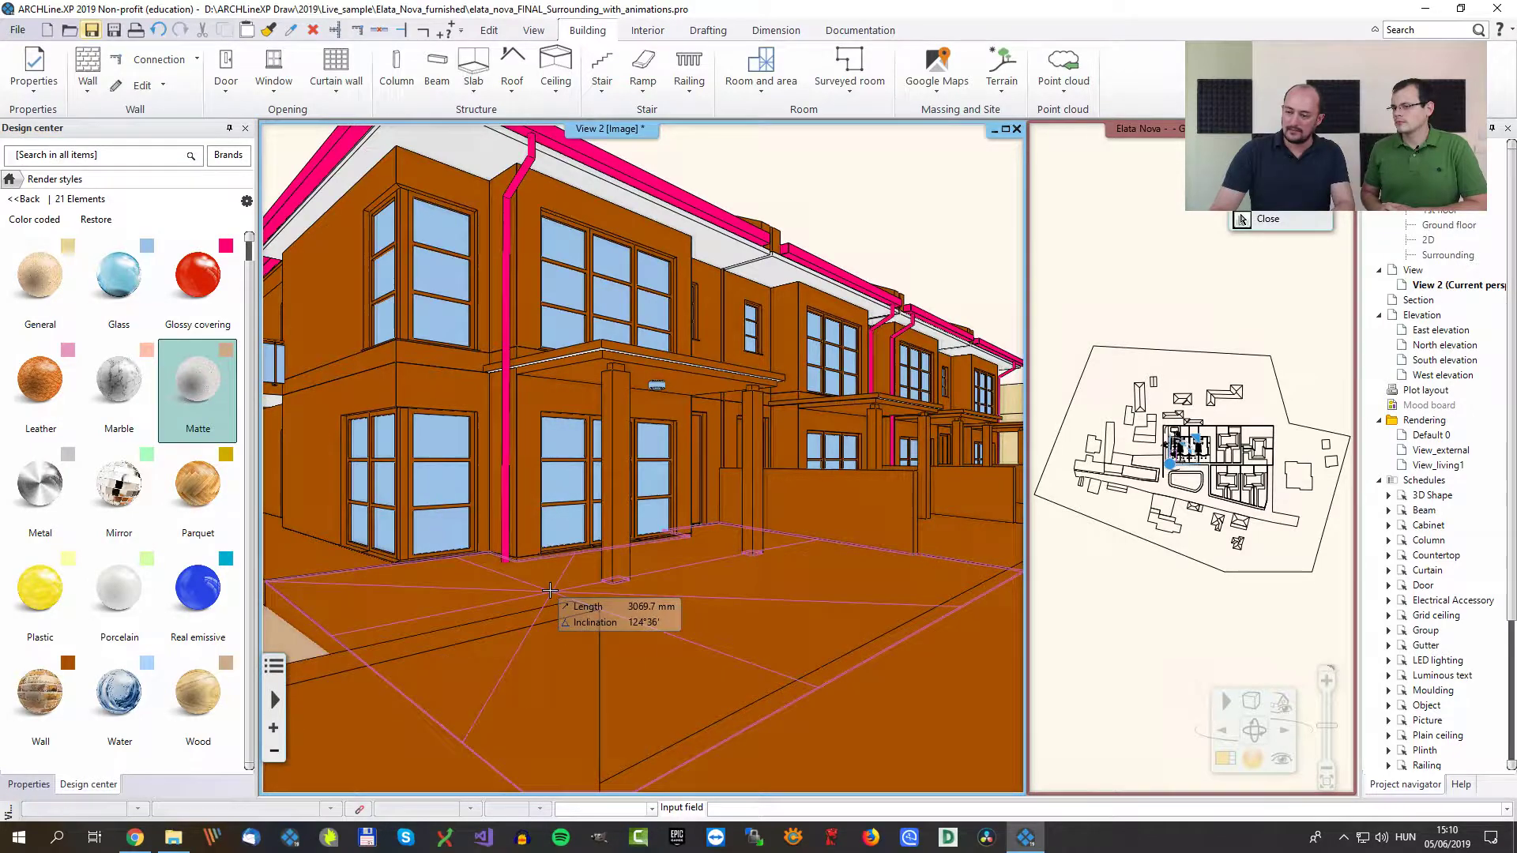
left_click(550, 590)
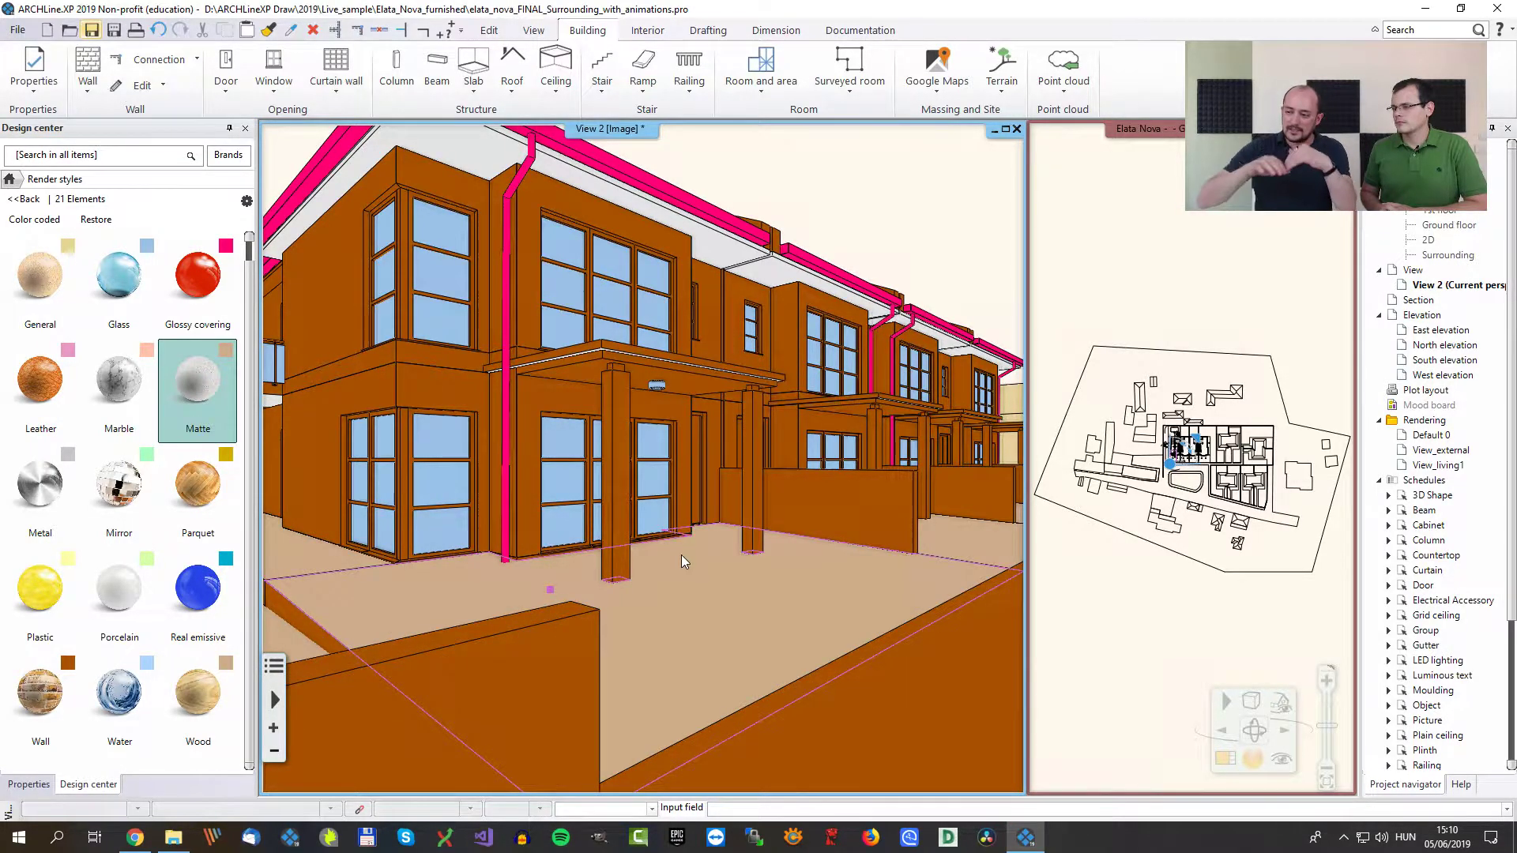
Step: Restore the original material display of the model and deselect the ground slab
mouse_move(684, 562)
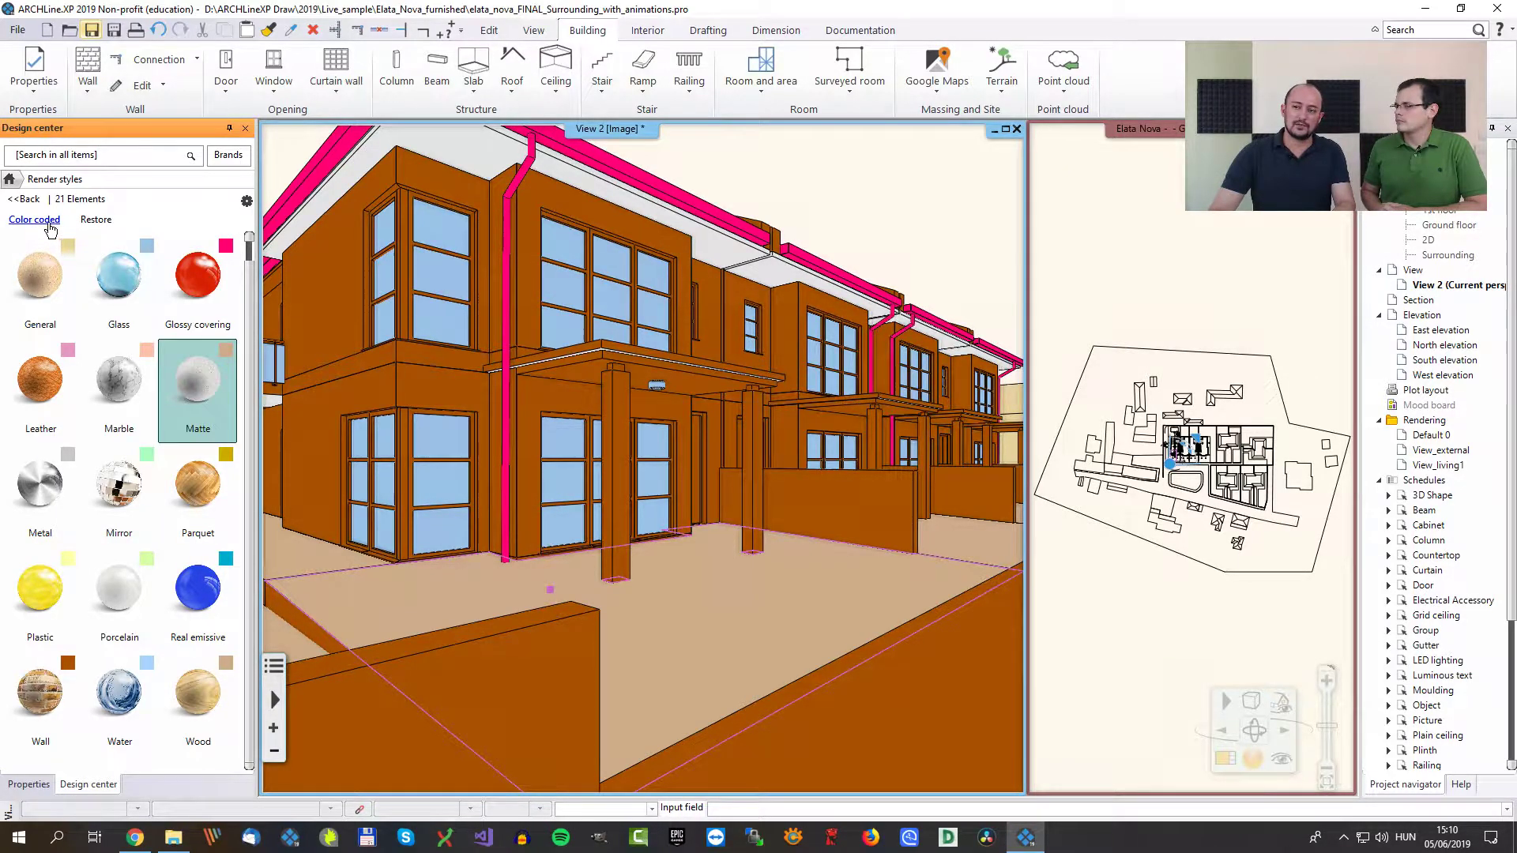
left_click(100, 223)
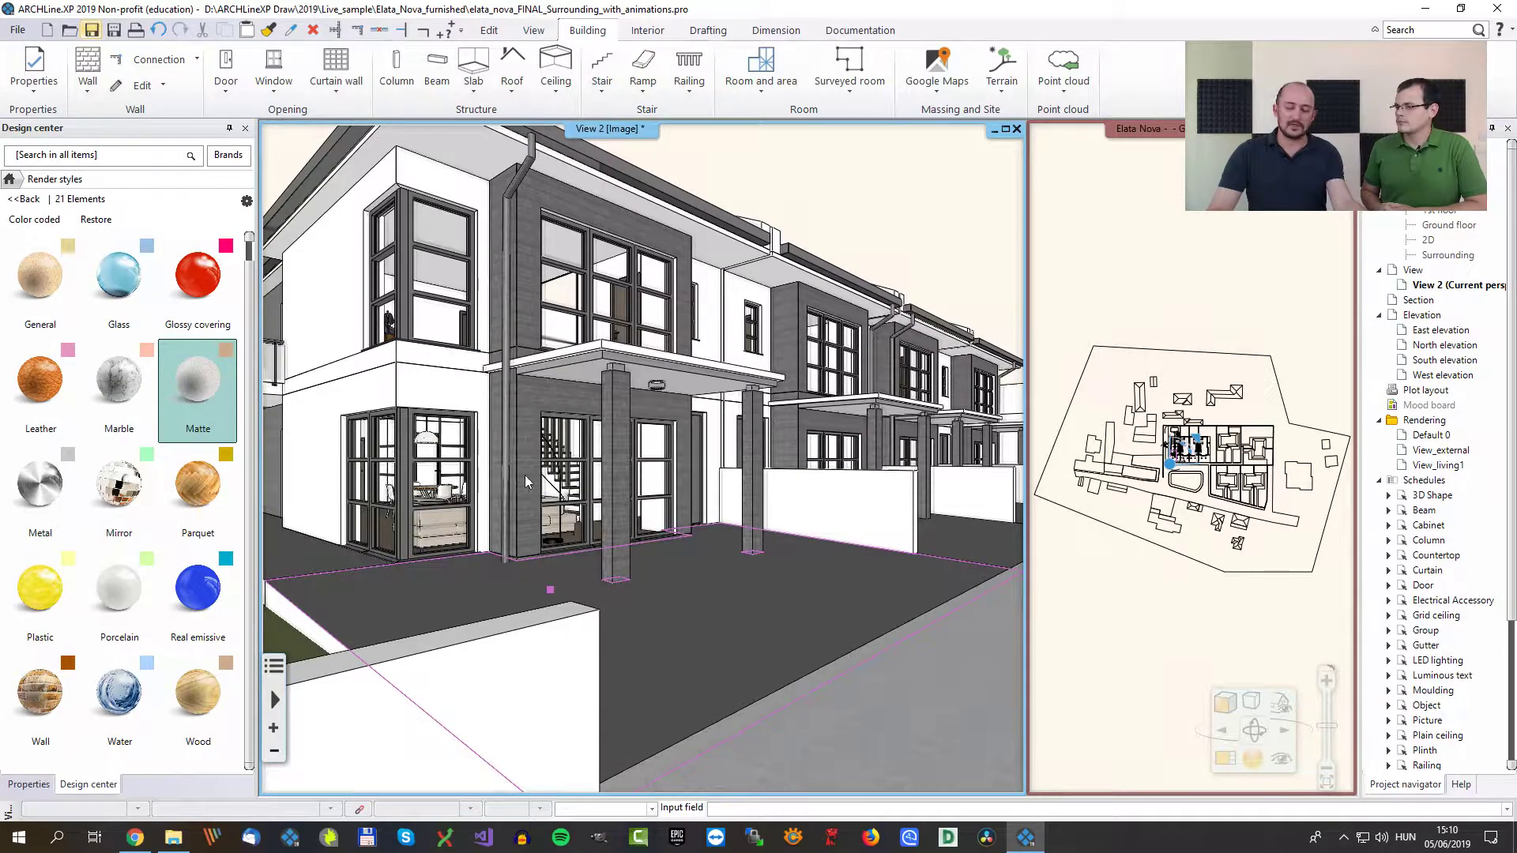
left_click(895, 231)
Step: Apply the Water render style to the green surface inside the swimming pool
mouse_move(797, 481)
middle_mouse_down()
mouse_move(595, 490)
mouse_move(623, 572)
mouse_move(357, 565)
mouse_move(465, 567)
middle_mouse_up()
scroll(612, 588, "down", 5)
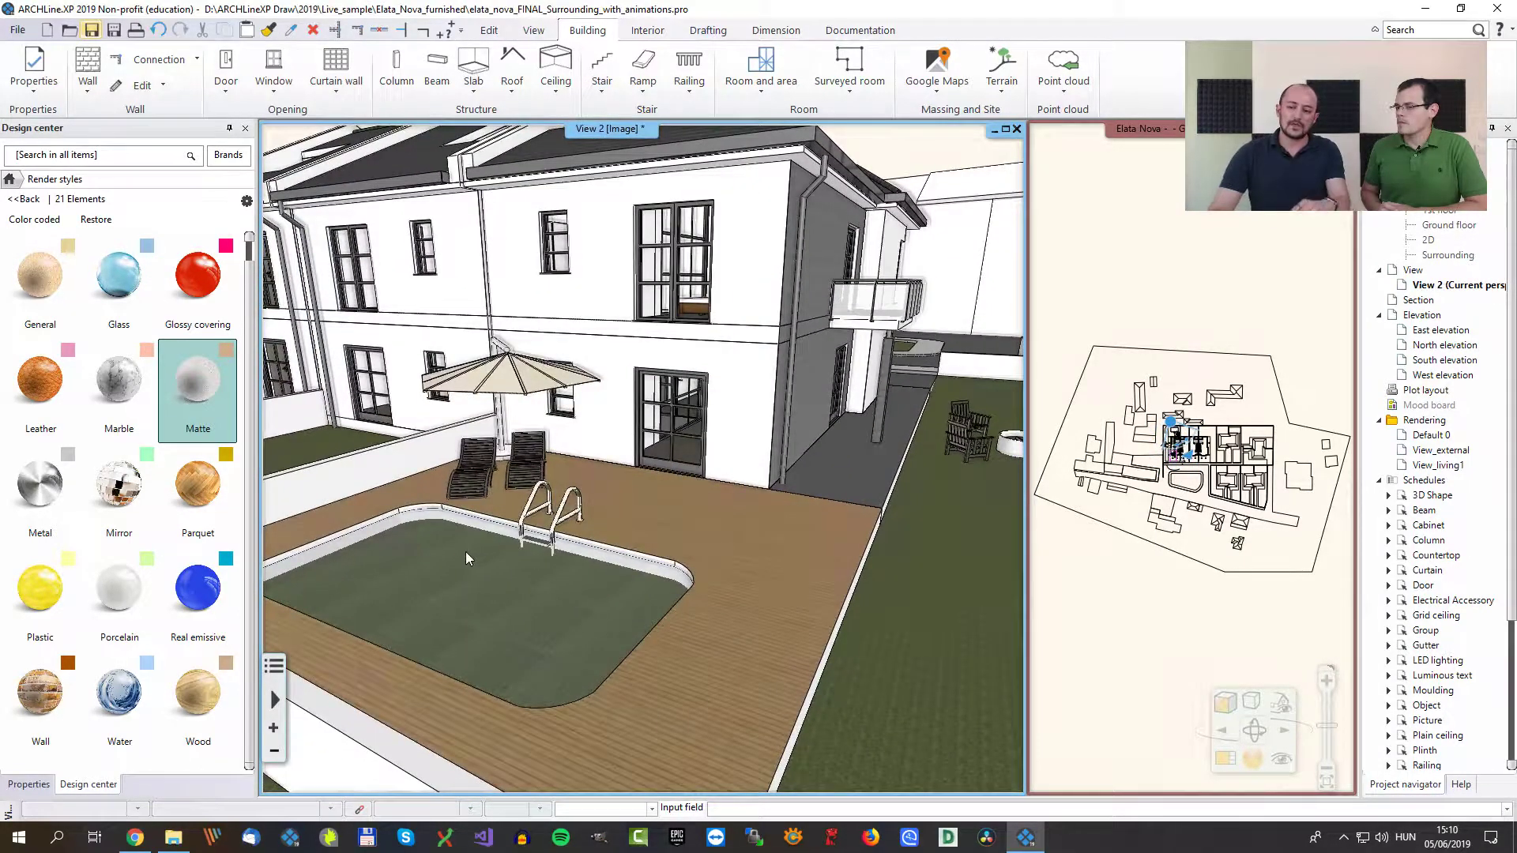
scroll(466, 612, "up", 5)
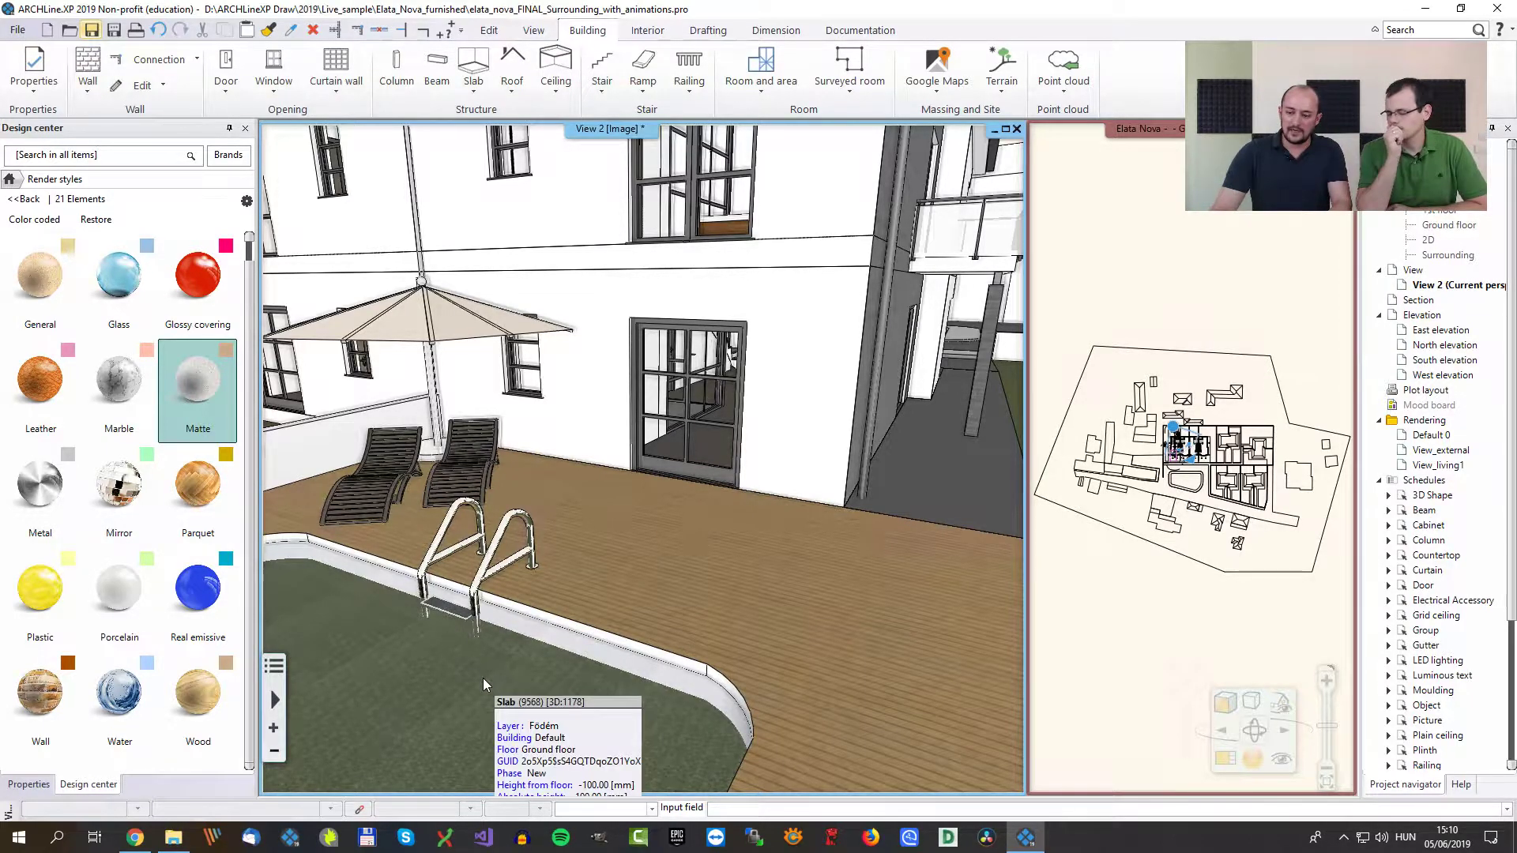
mouse_move(118, 705)
left_click_drag(119, 706, 481, 714)
middle_click_drag(510, 654, 561, 581)
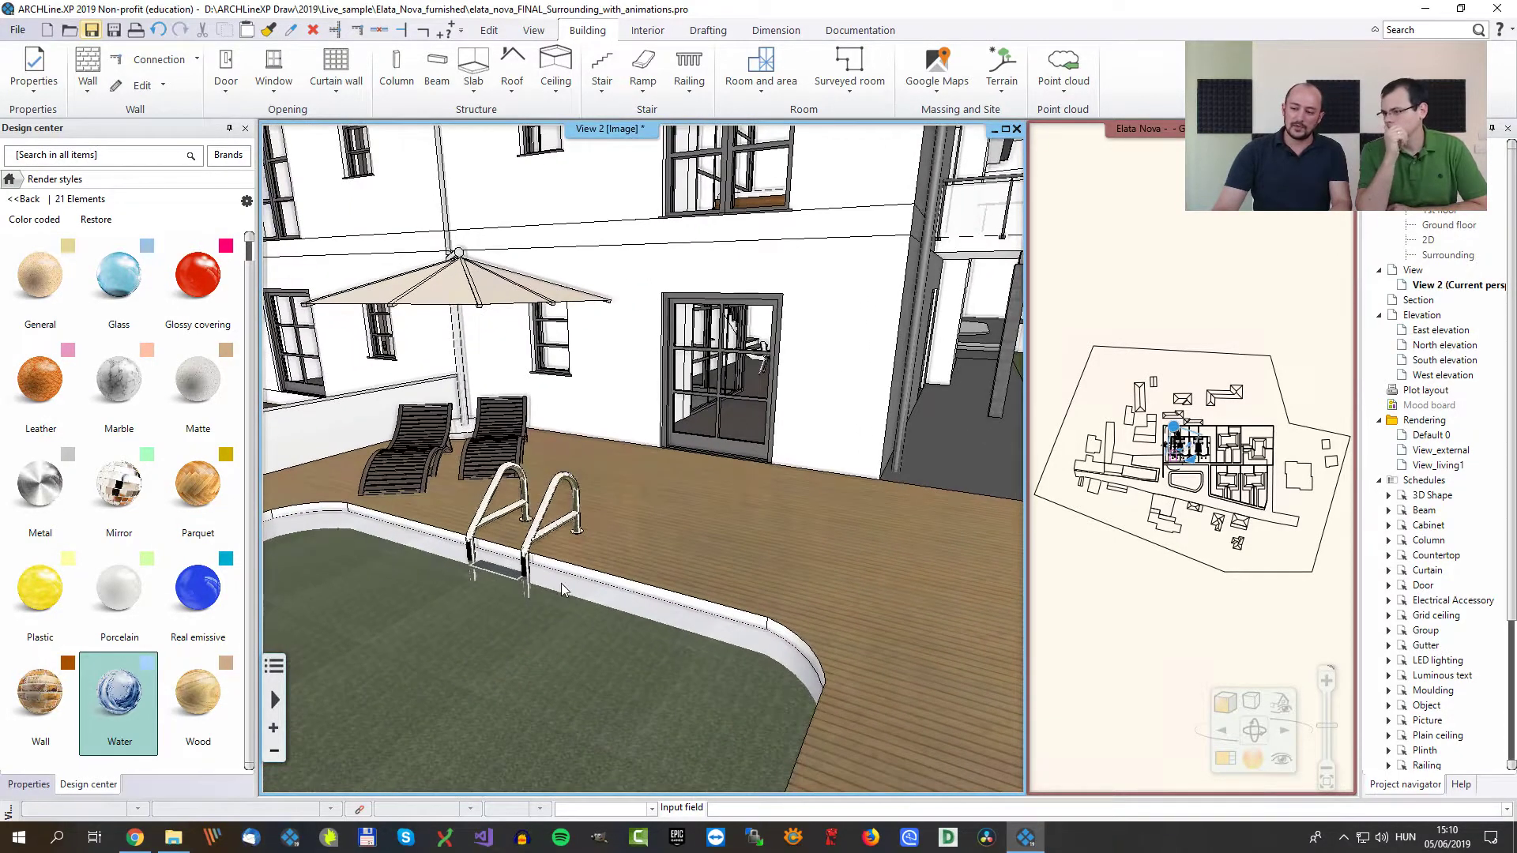
scroll(556, 586, "down", 3)
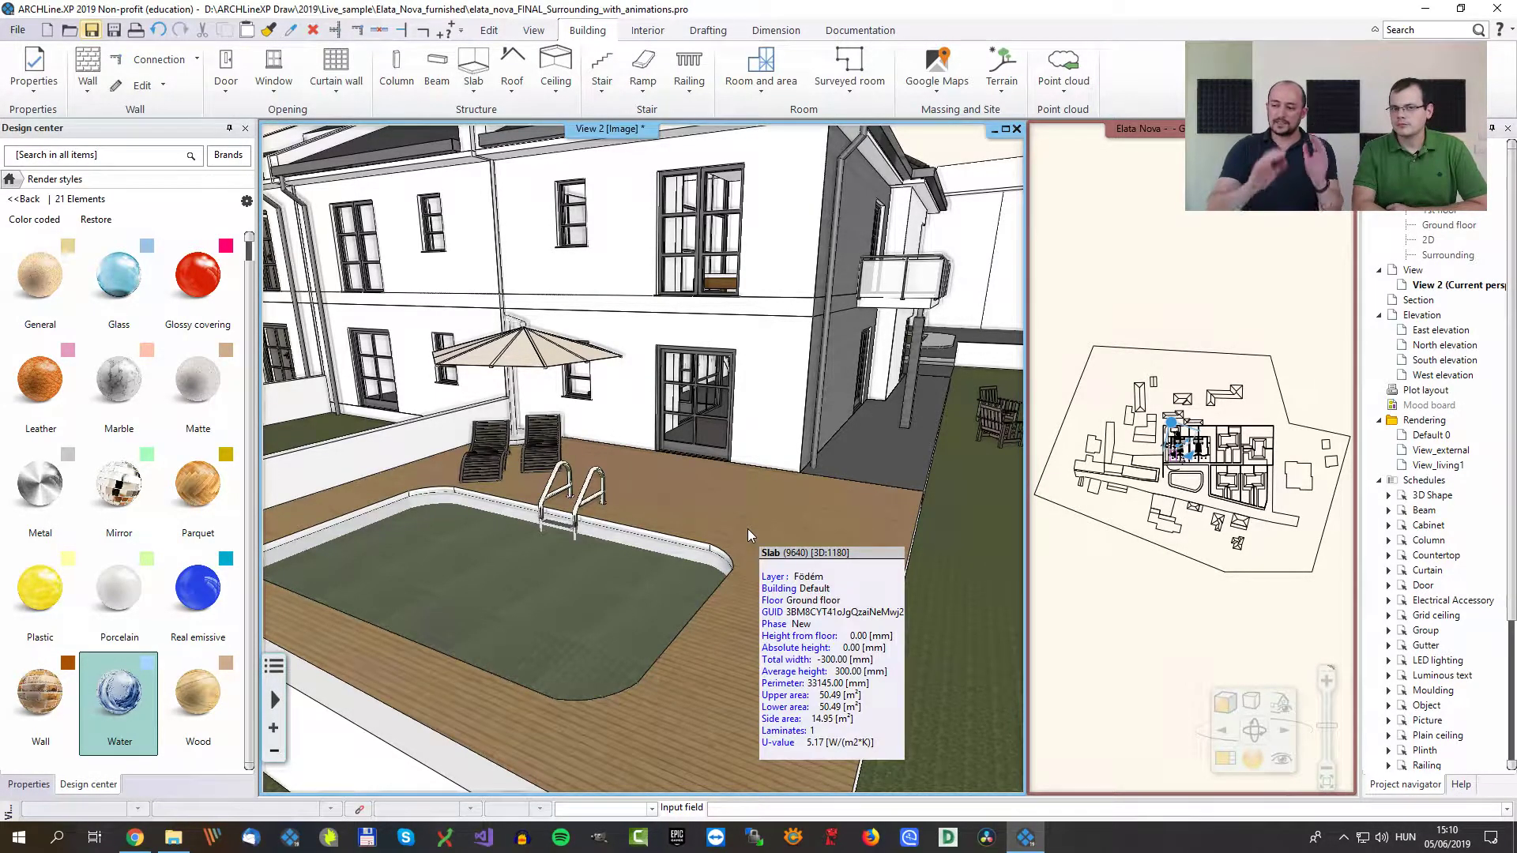
Step: Reopen the render styles catalog and apply the Parquet style to the wooden deck around the pool
left_click(24, 199)
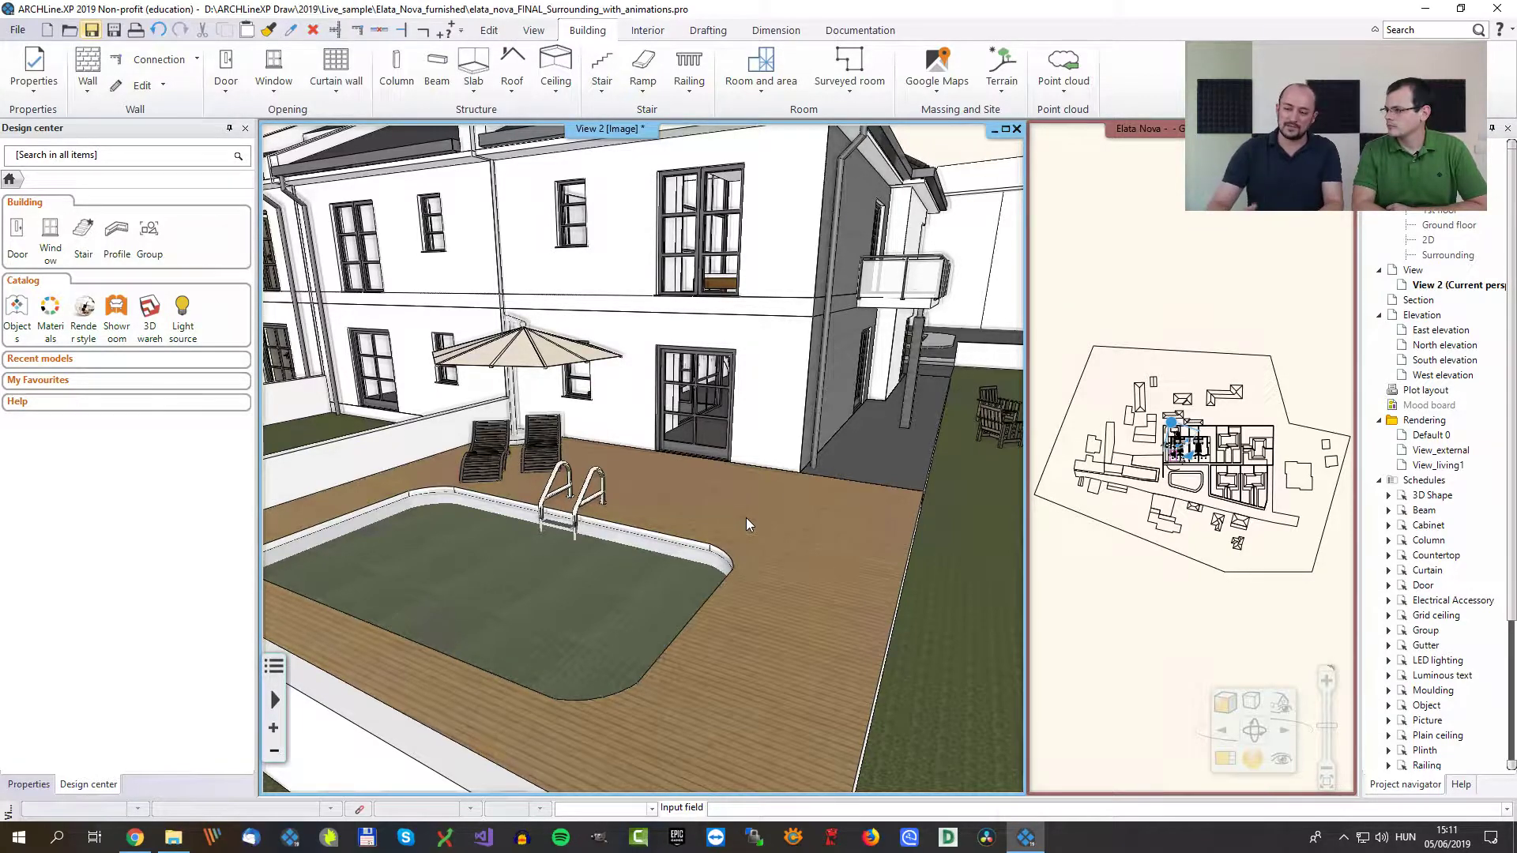
left_click(87, 316)
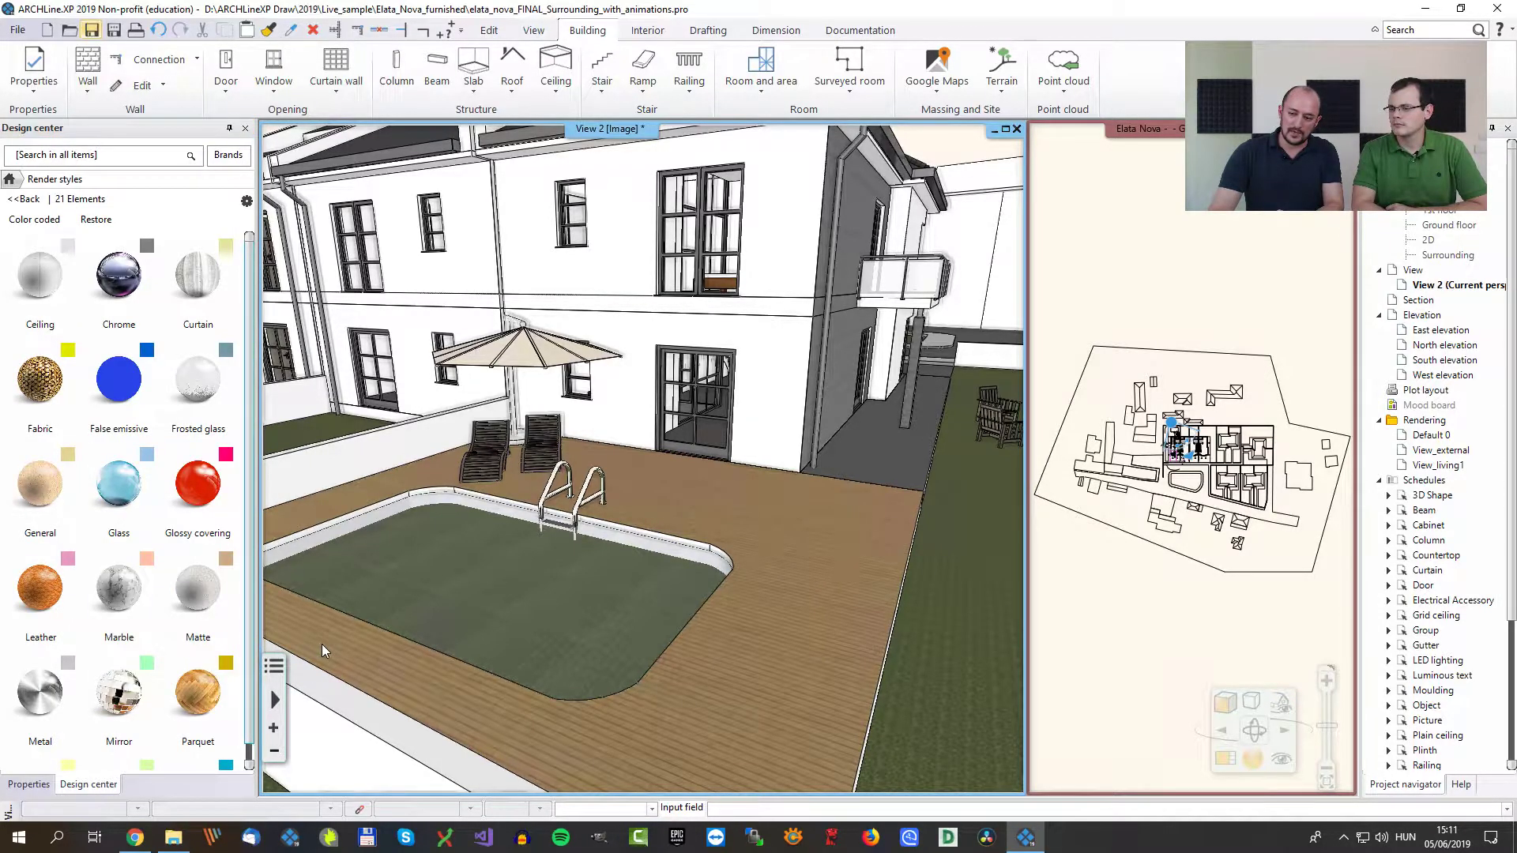
left_click(222, 695)
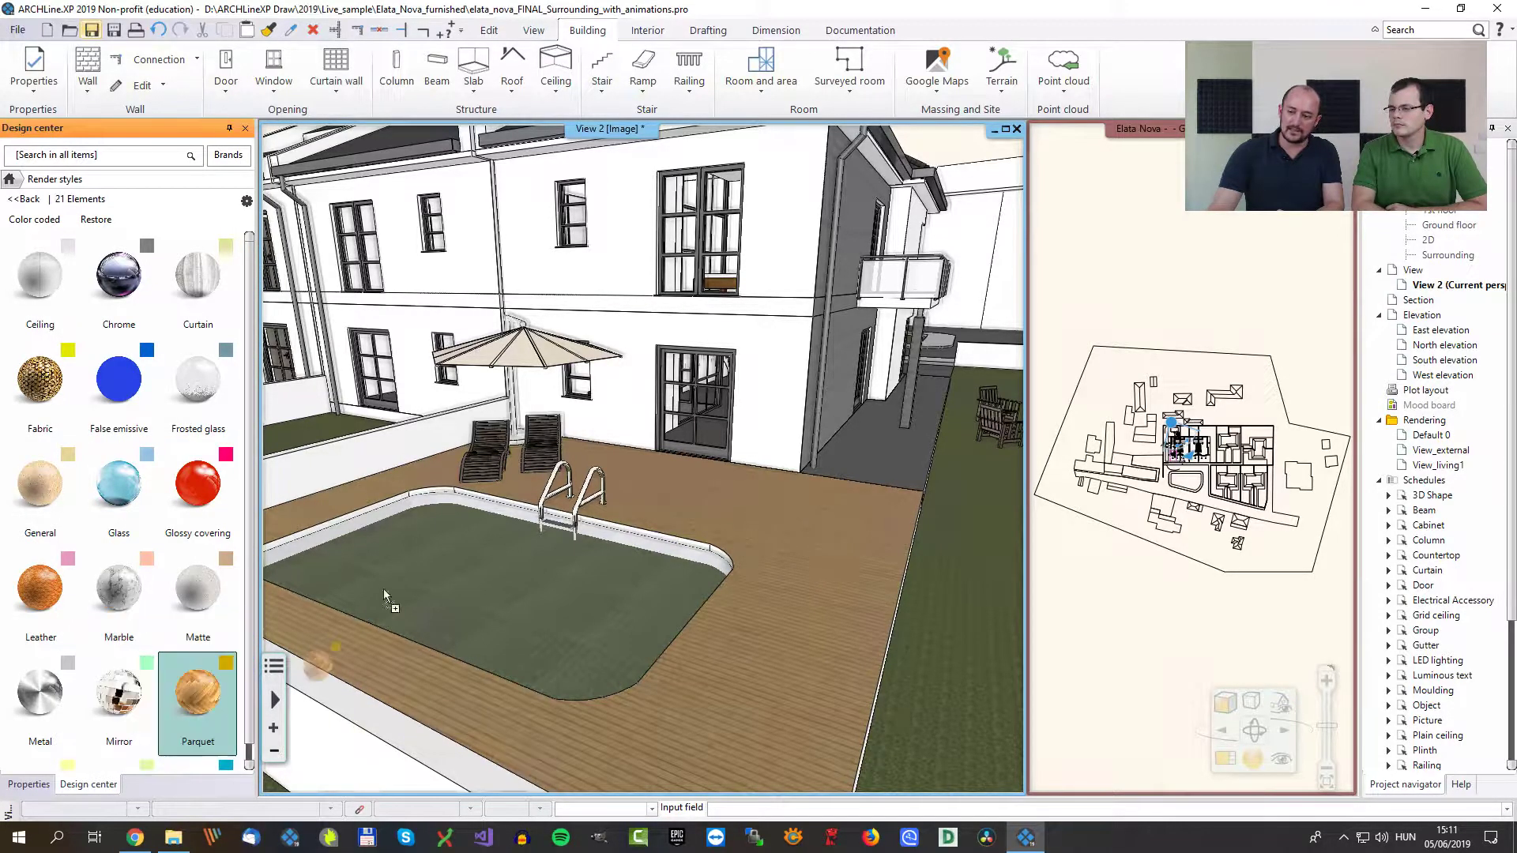
left_click(774, 616)
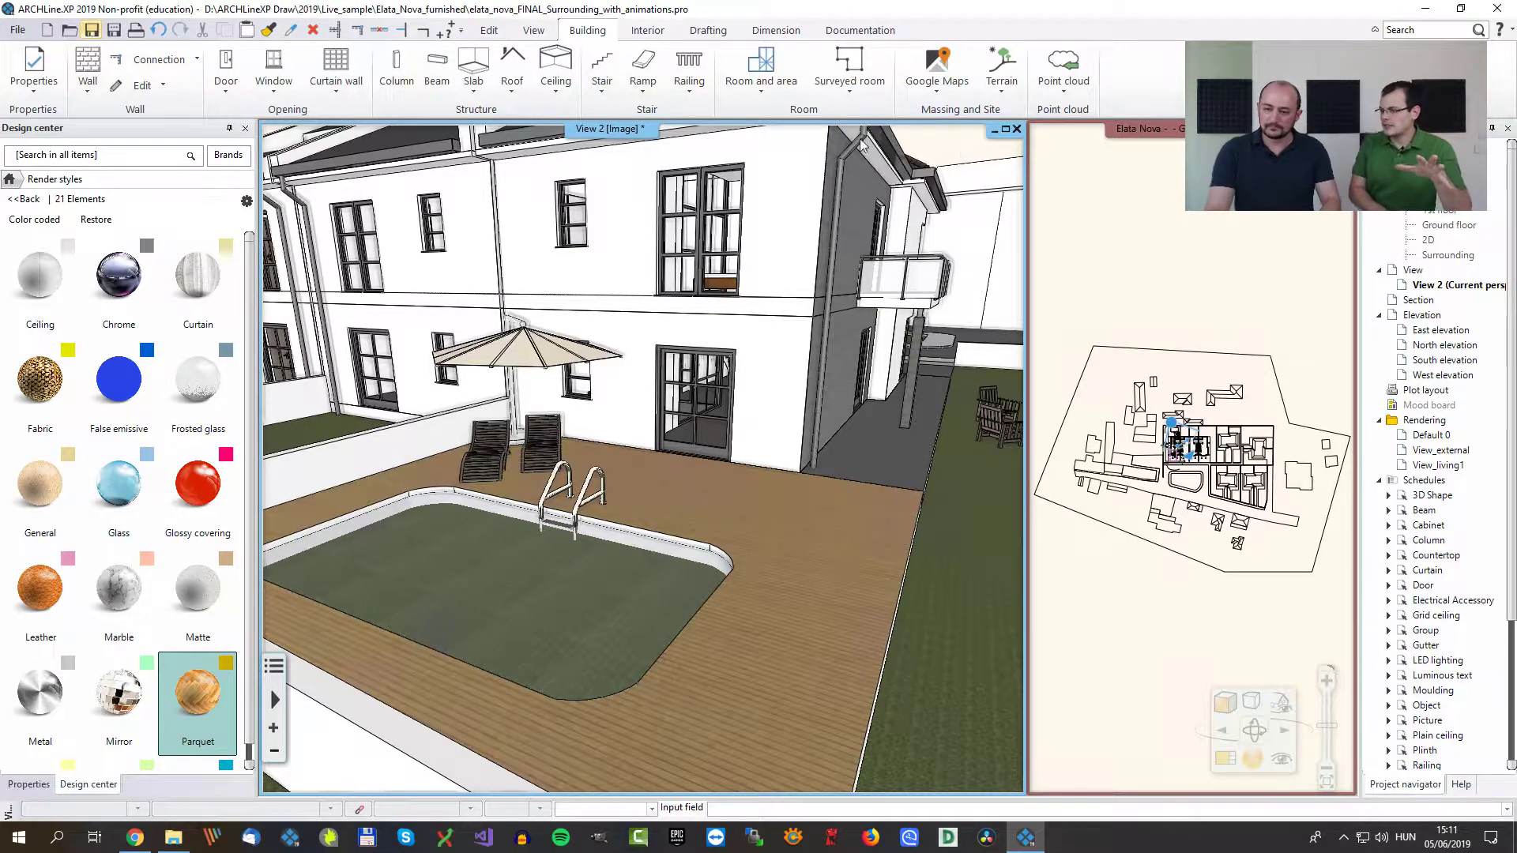
Step: Refit the program window to the screen and load the saved perspective View_external
left_click(10, 180)
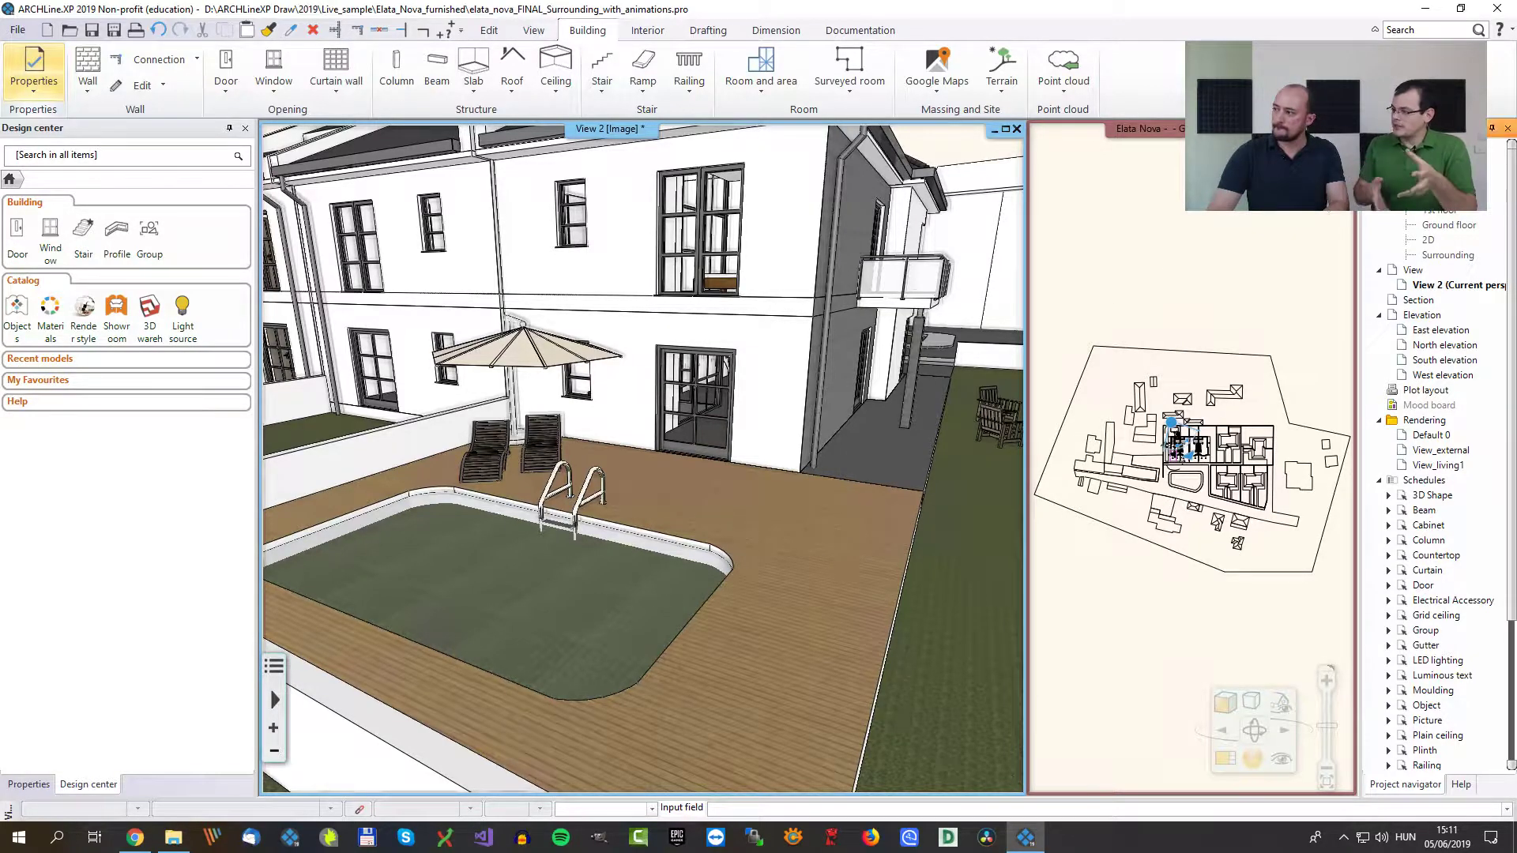
left_click(1460, 12)
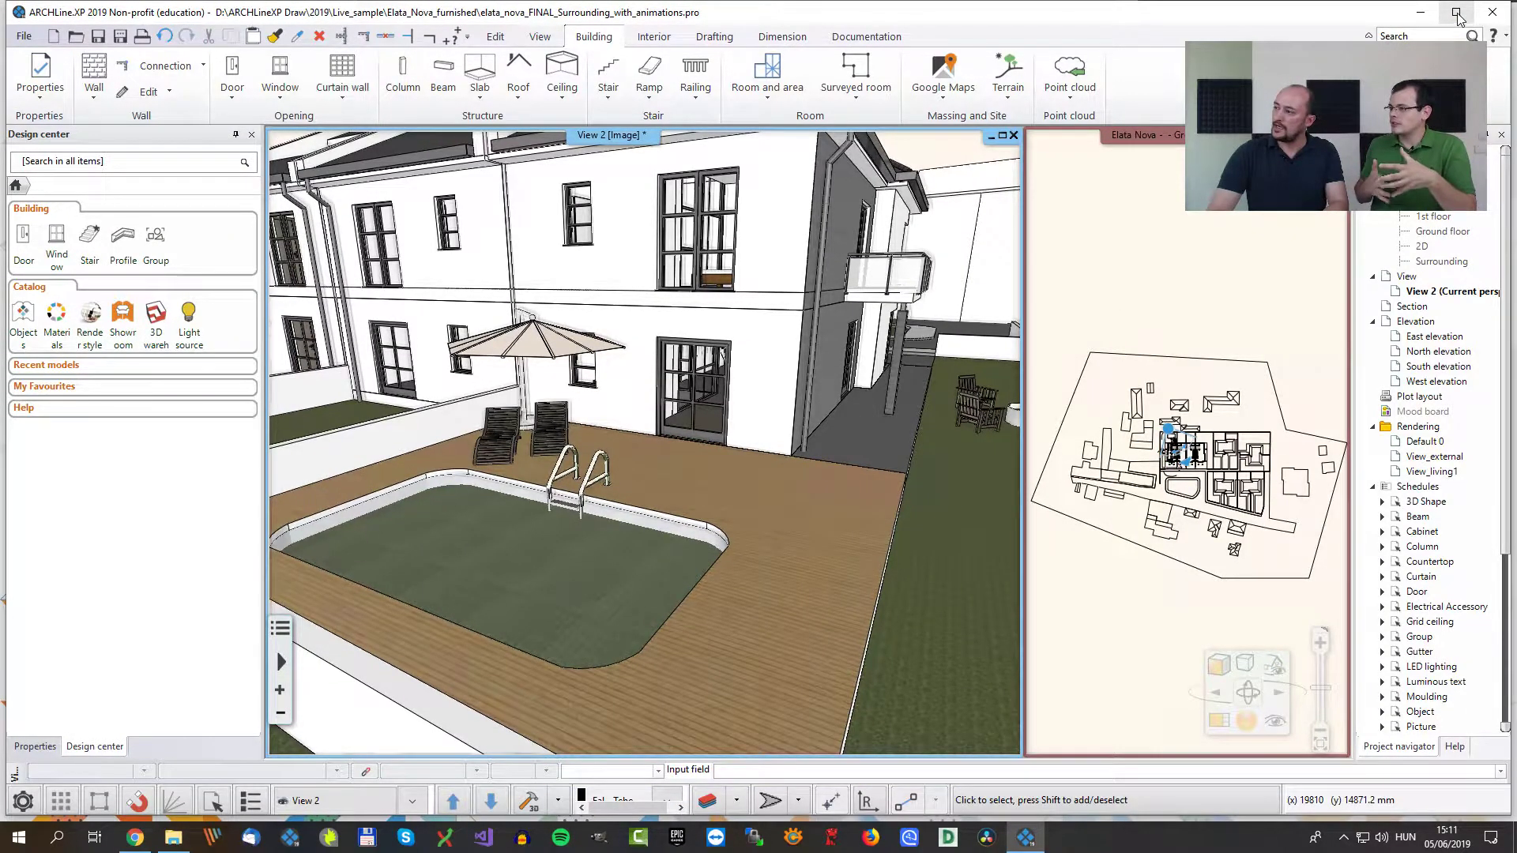
left_click(1457, 12)
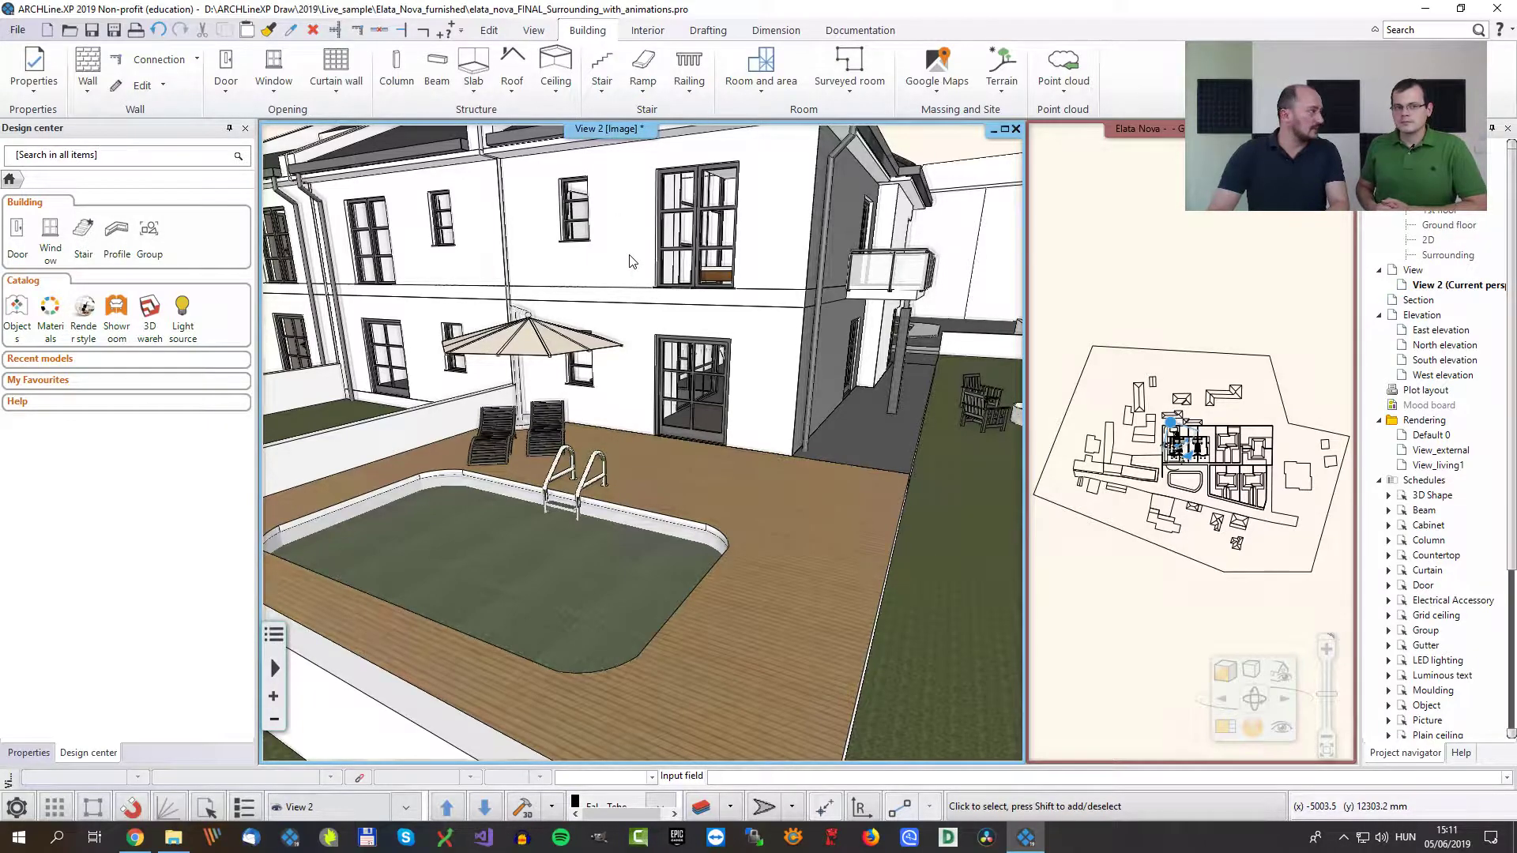
left_click(363, 806)
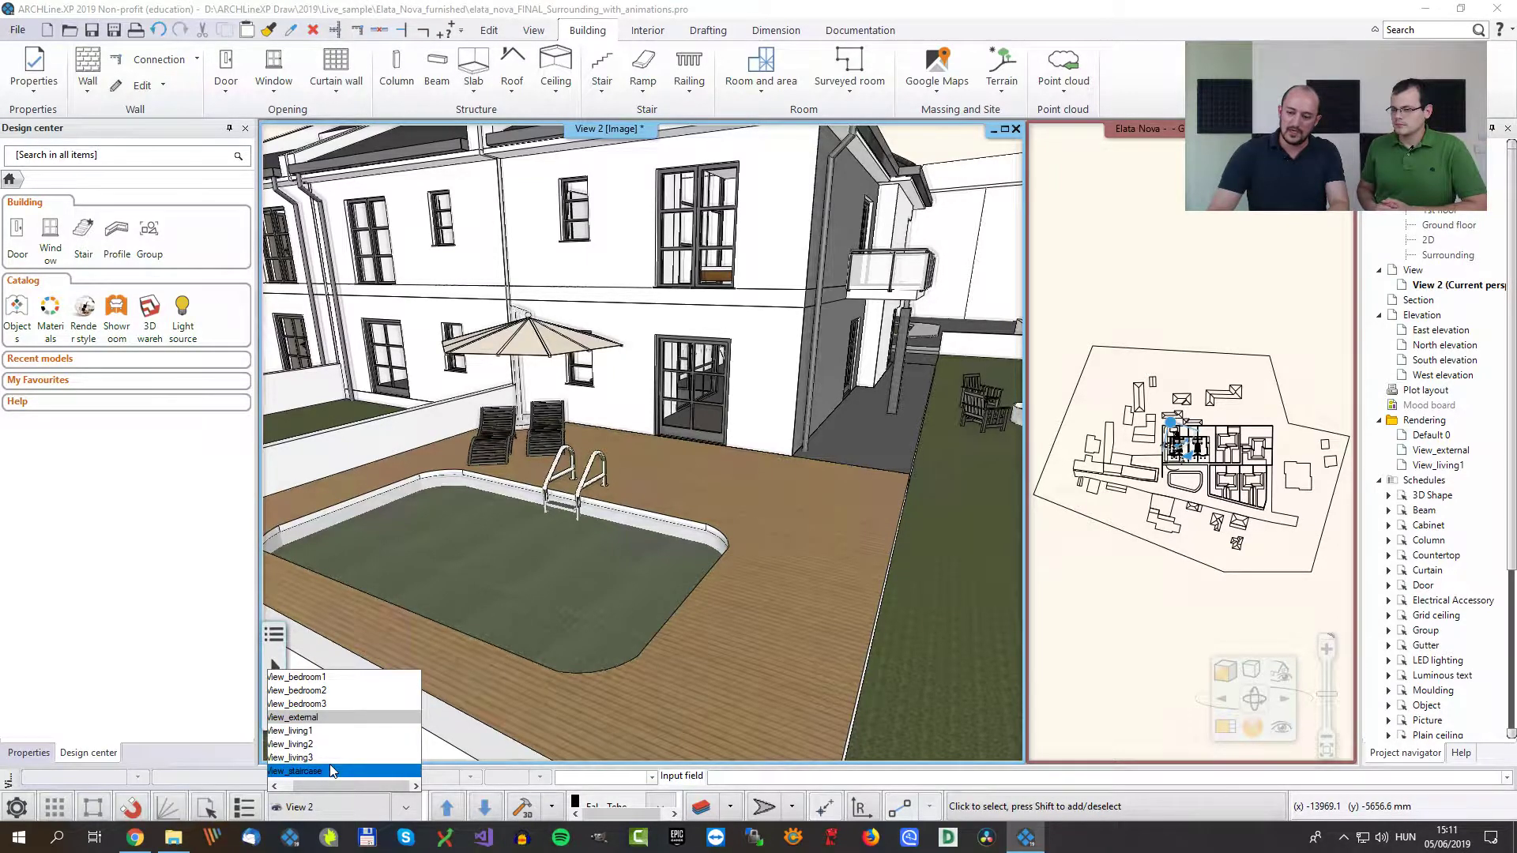
left_click(934, 143)
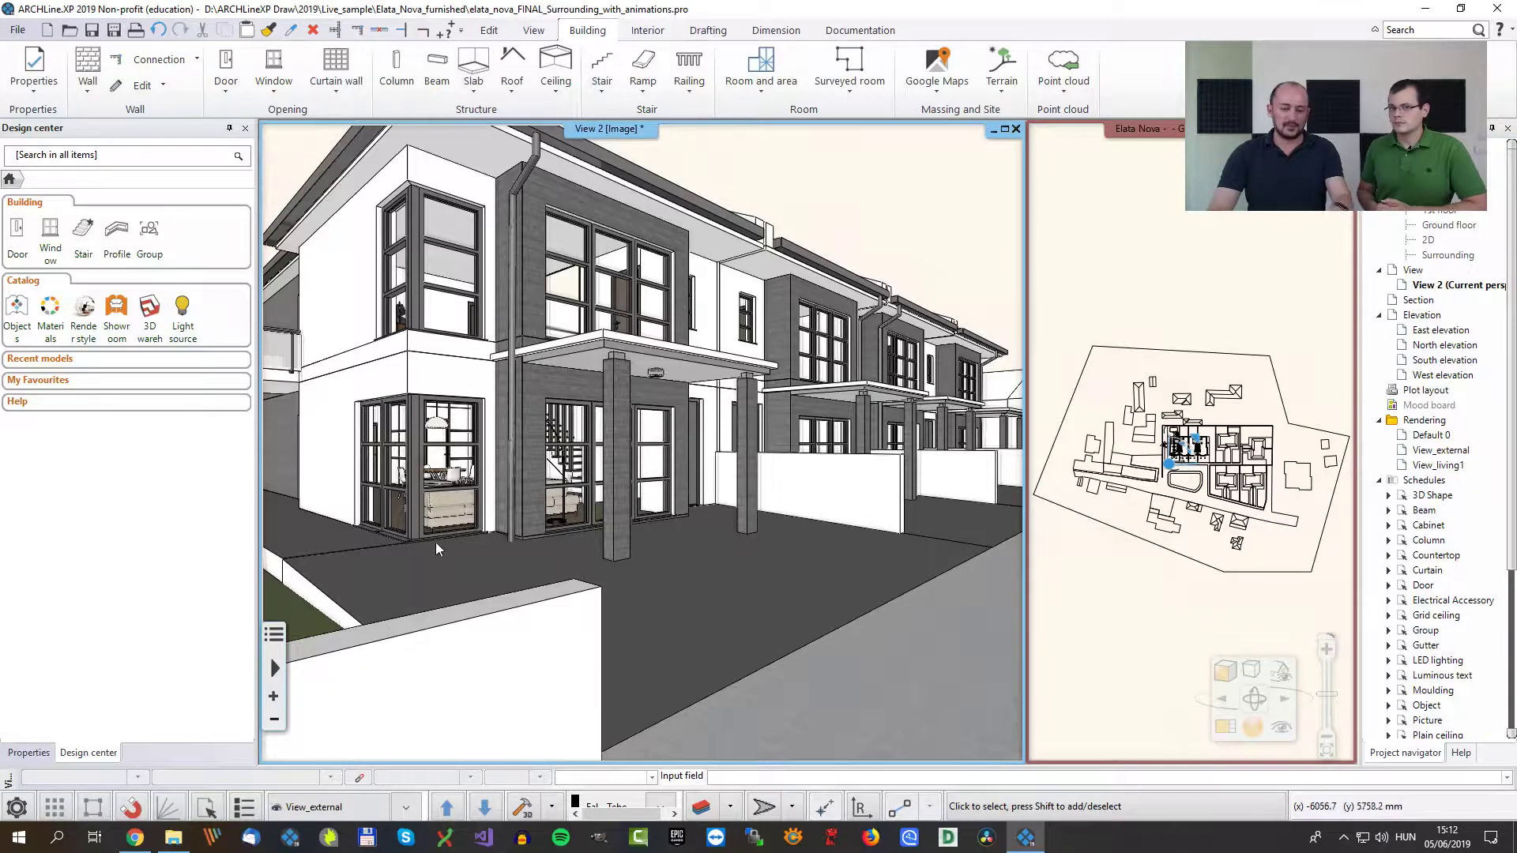
Step: Save a perspective of the pool side of the house as a new view named View_external_pool
middle_click_drag(474, 552, 968, 594)
middle_click_drag(545, 518, 822, 525)
middle_click_drag(395, 513, 980, 542)
scroll(850, 580, "up", 2)
middle_click_drag(806, 576, 875, 471)
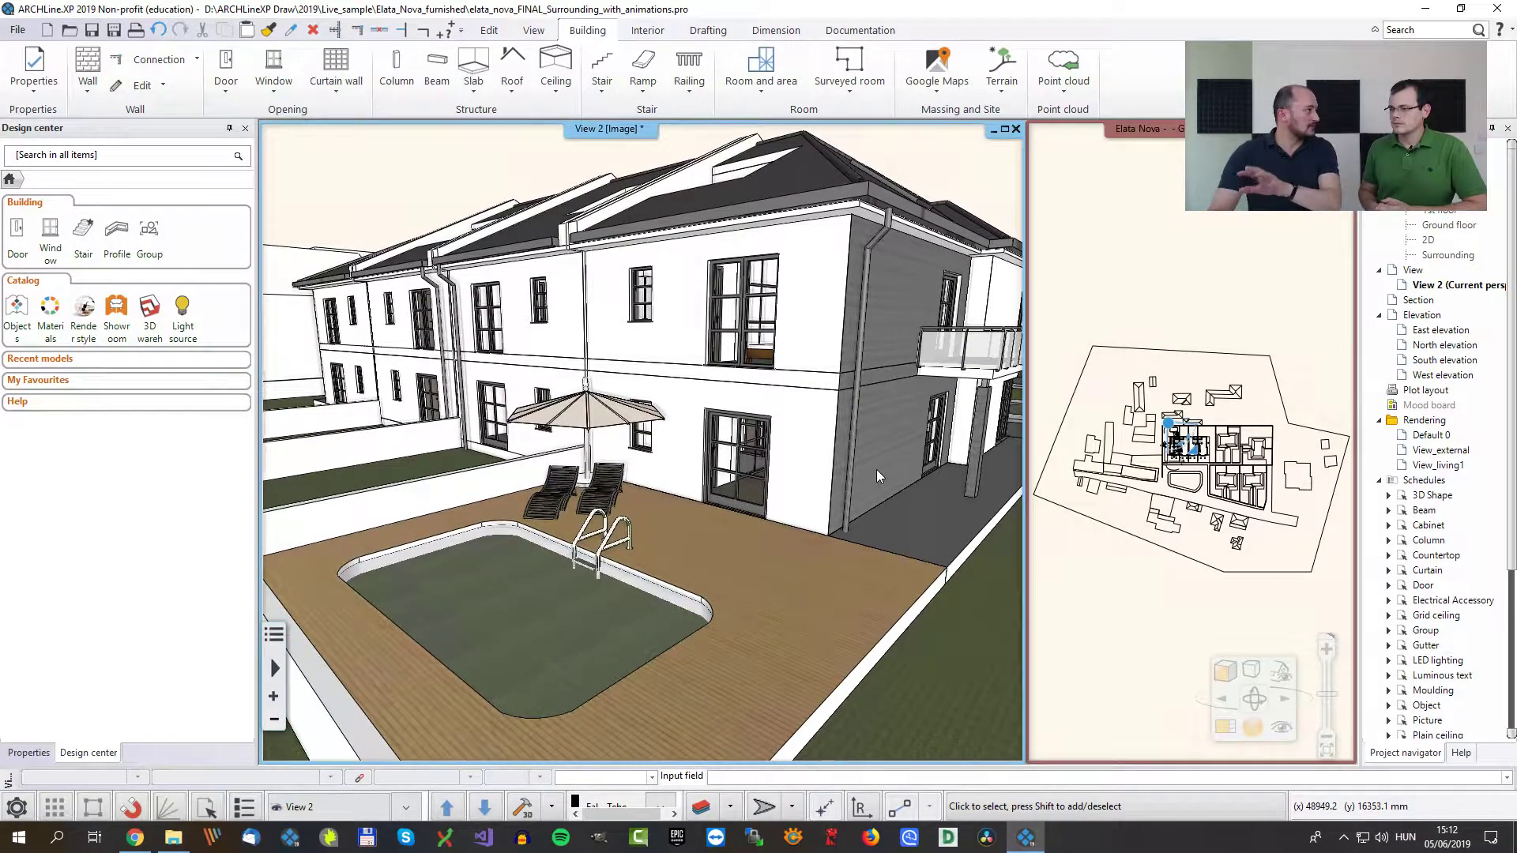
left_click(1281, 728)
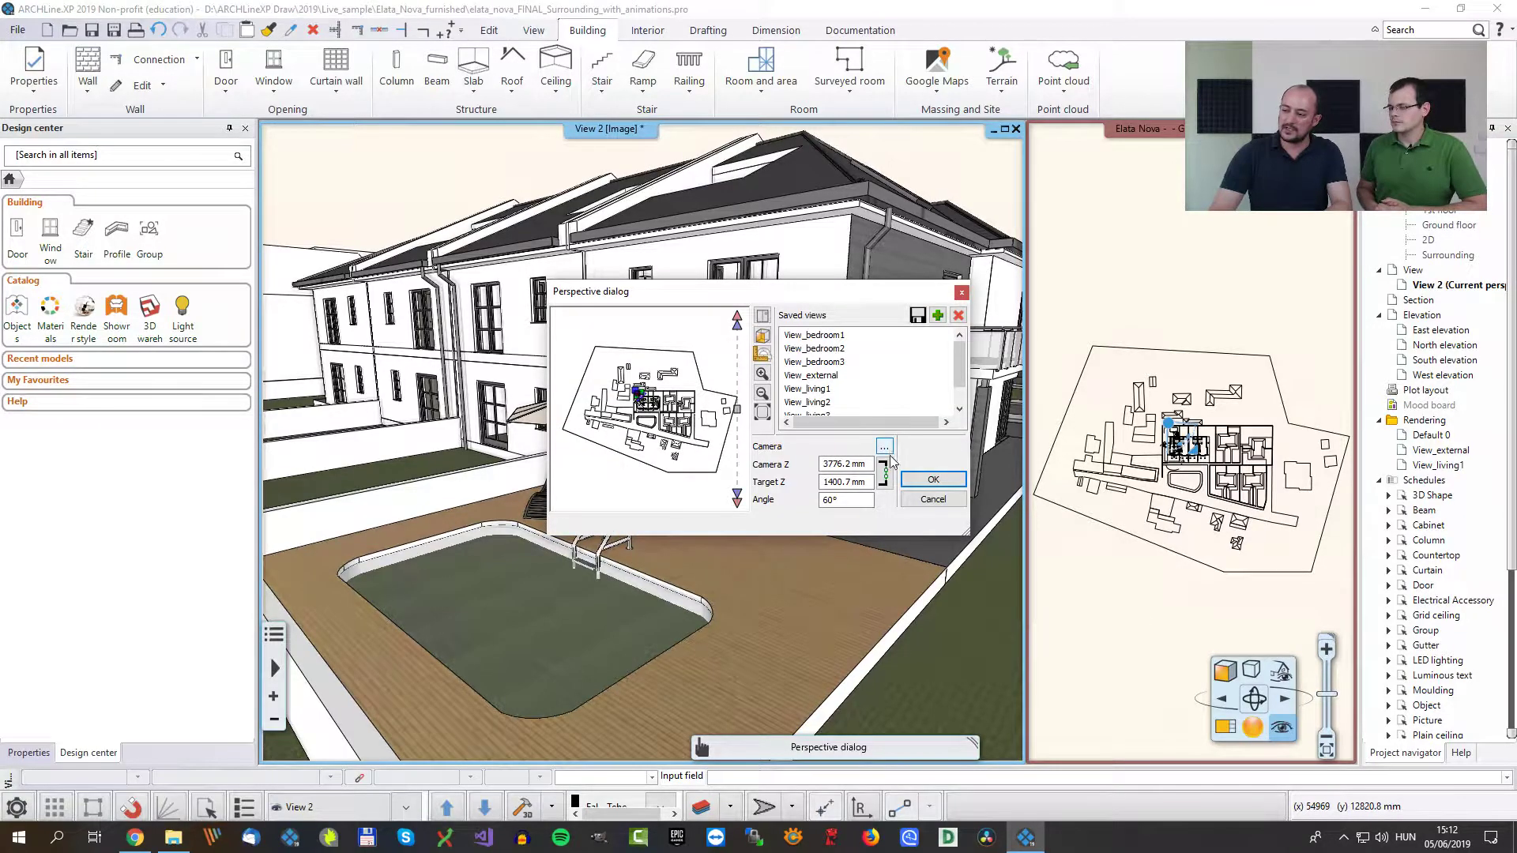
left_click(936, 316)
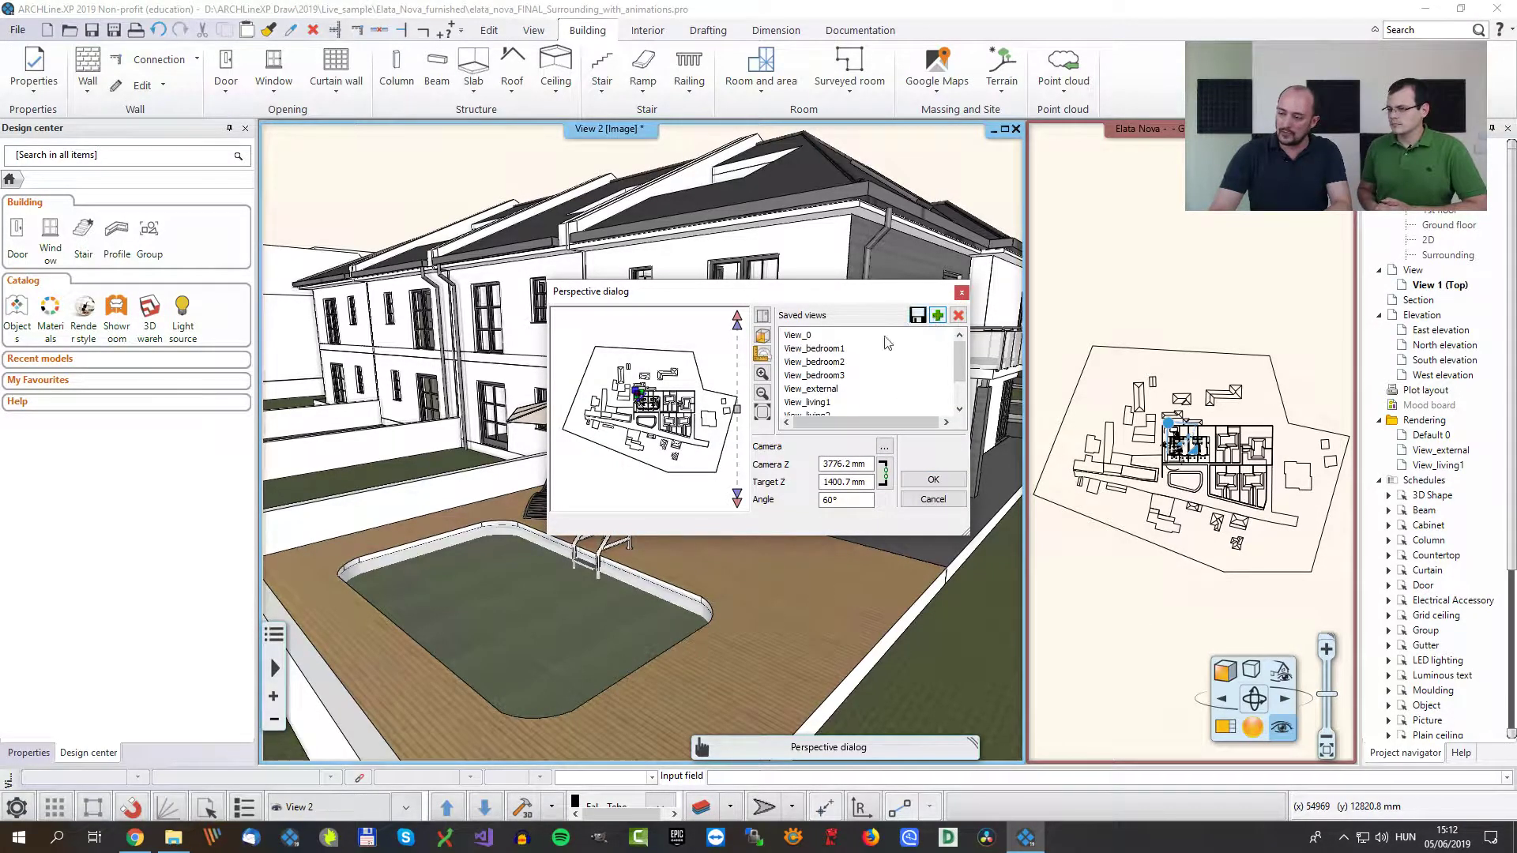
double_click(810, 337)
left_click_drag(704, 349, 688, 348)
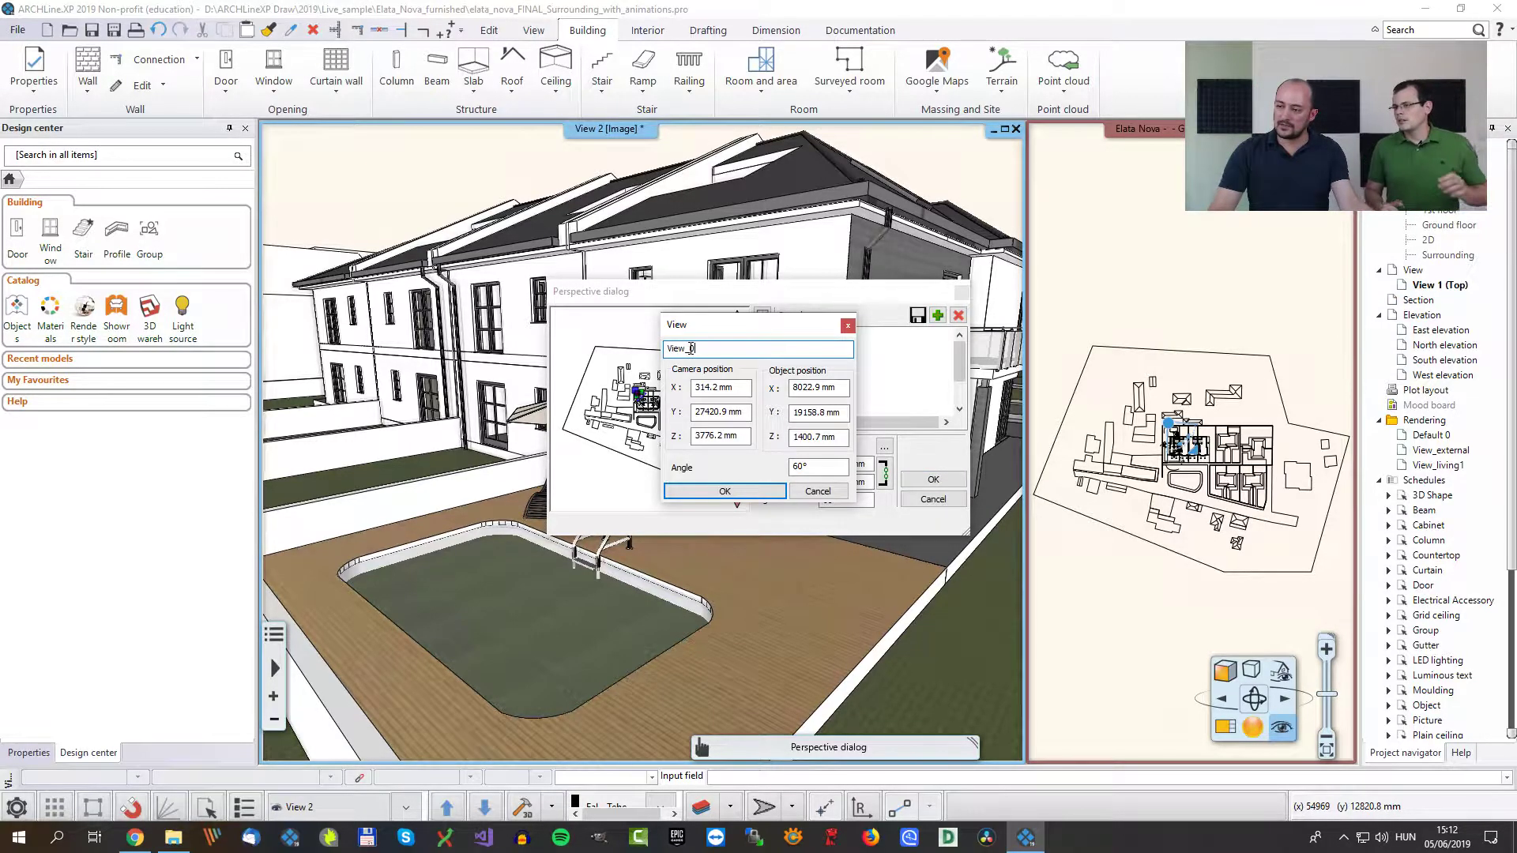
type("ext")
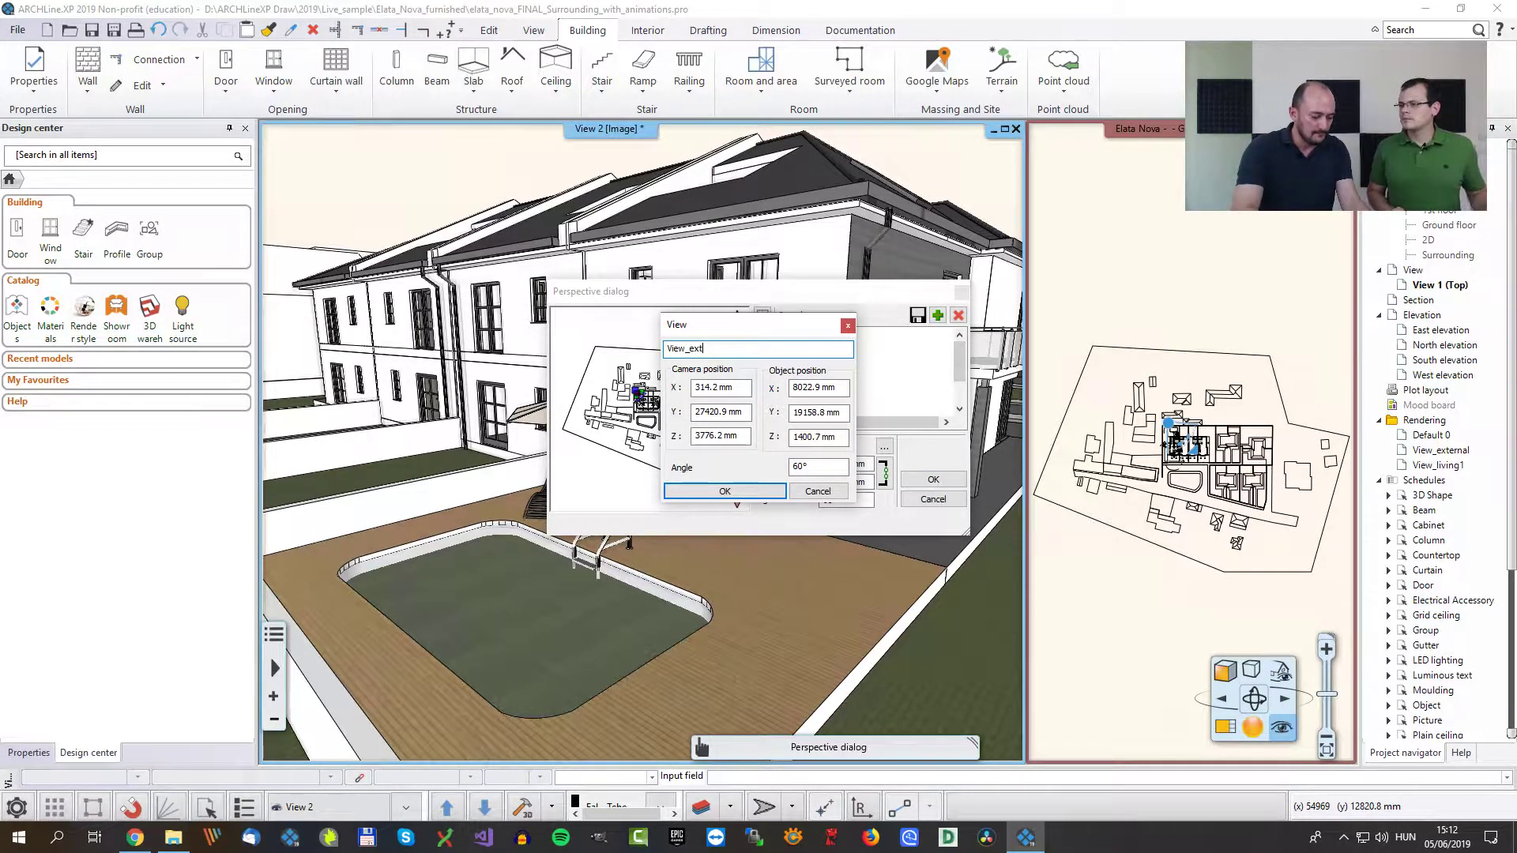
type("ernal_pool")
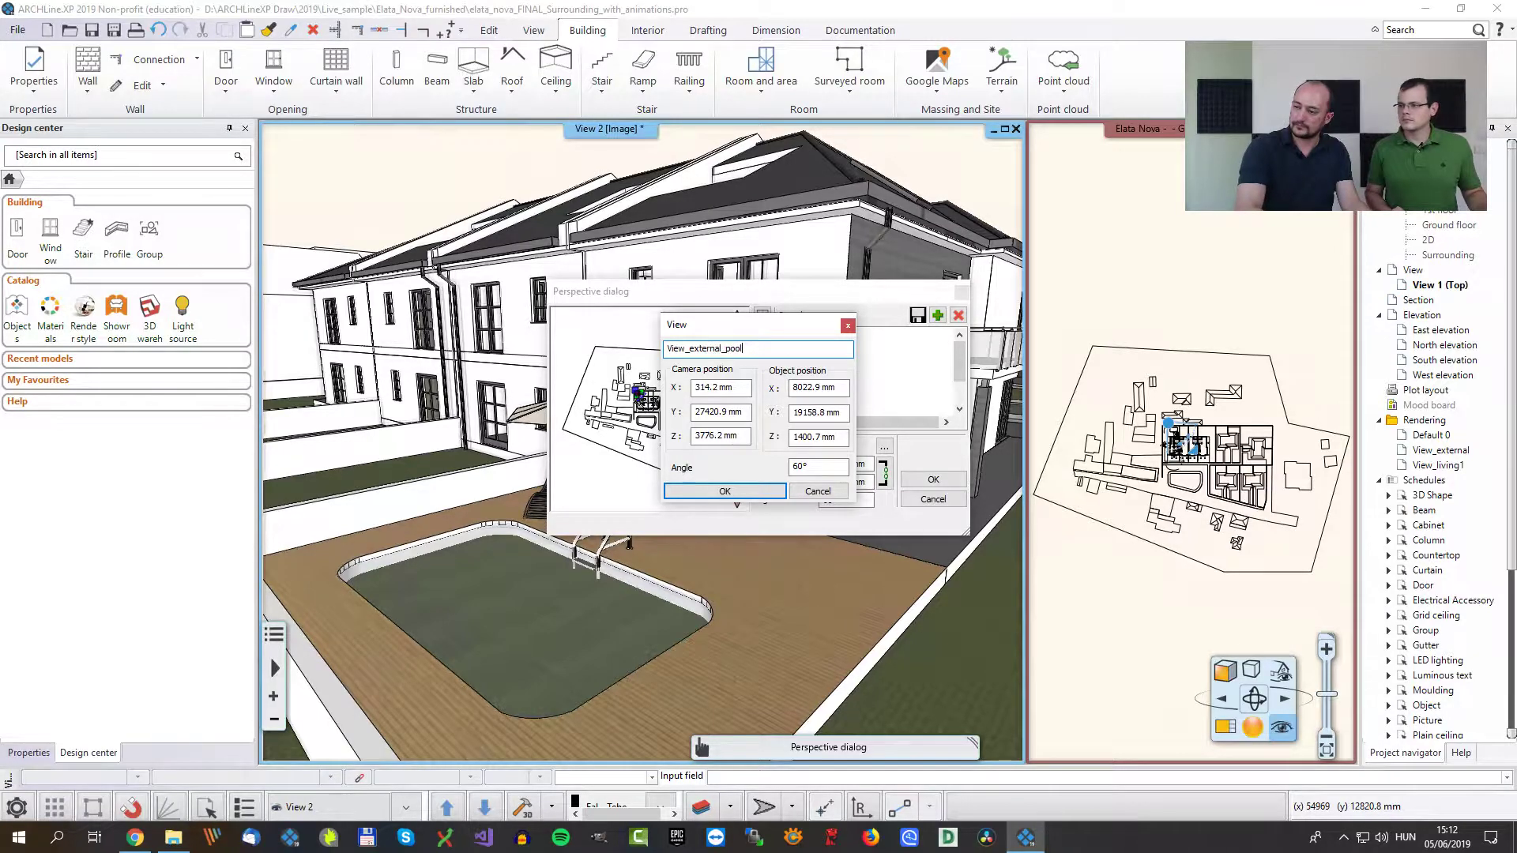
key("Return")
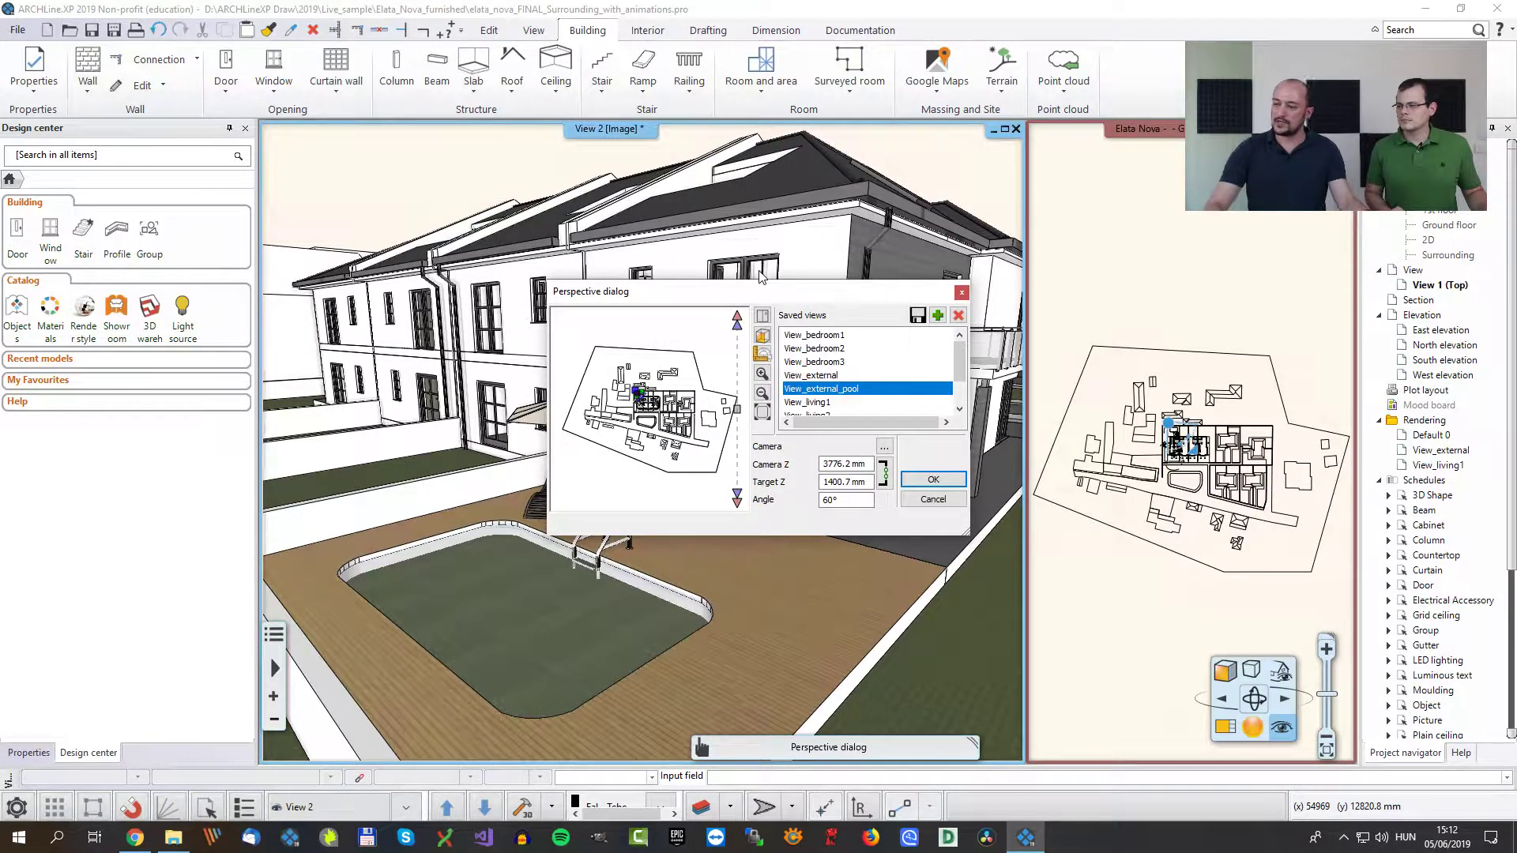
Step: Check the saved perspectives by switching between View_external and View_external_pool, finishing on View_external
left_click(819, 376)
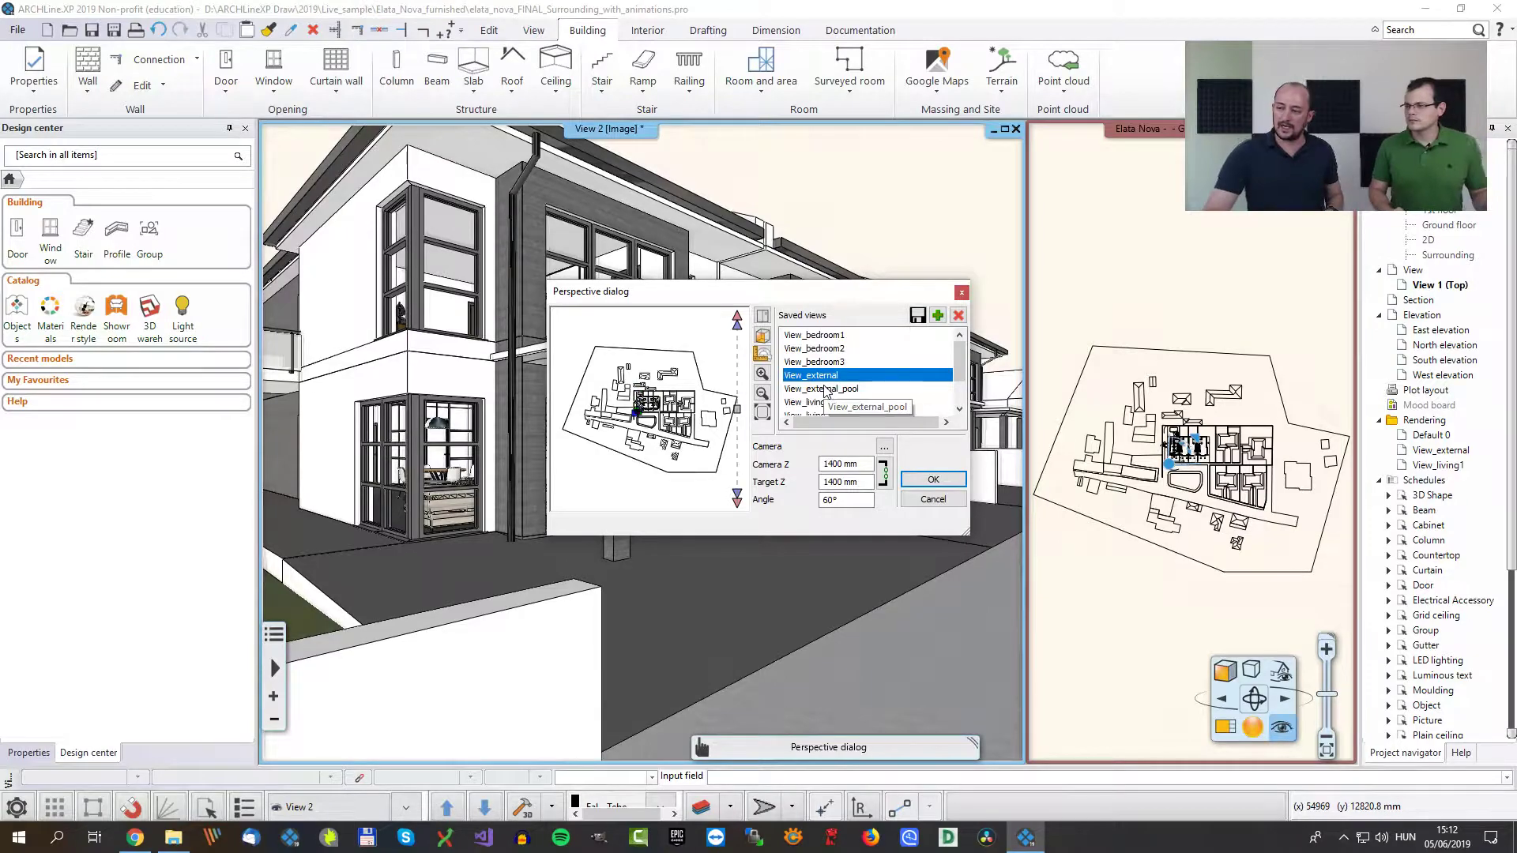
left_click(826, 390)
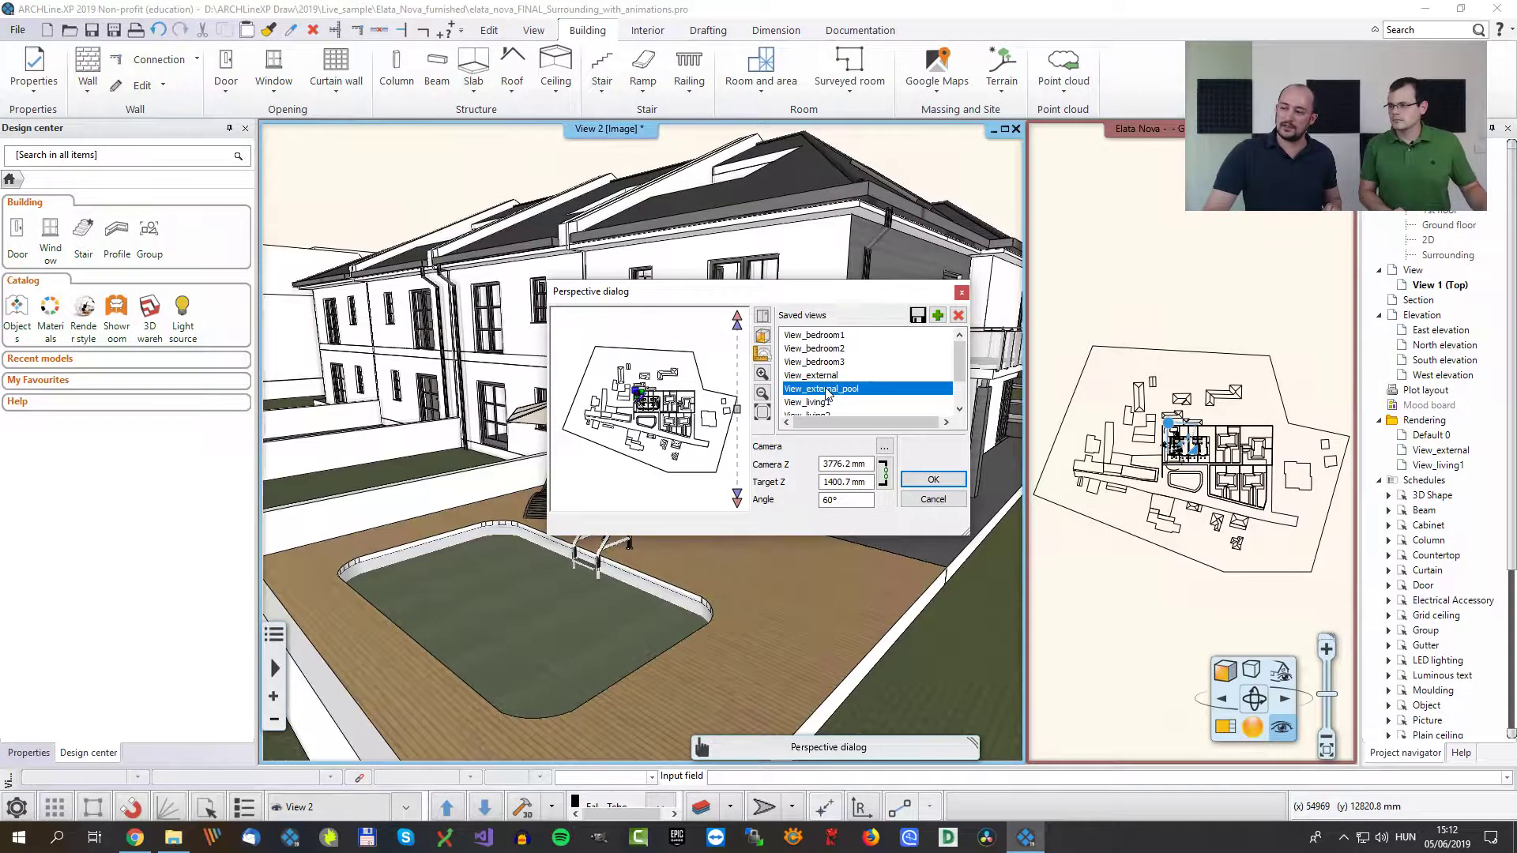
left_click(933, 480)
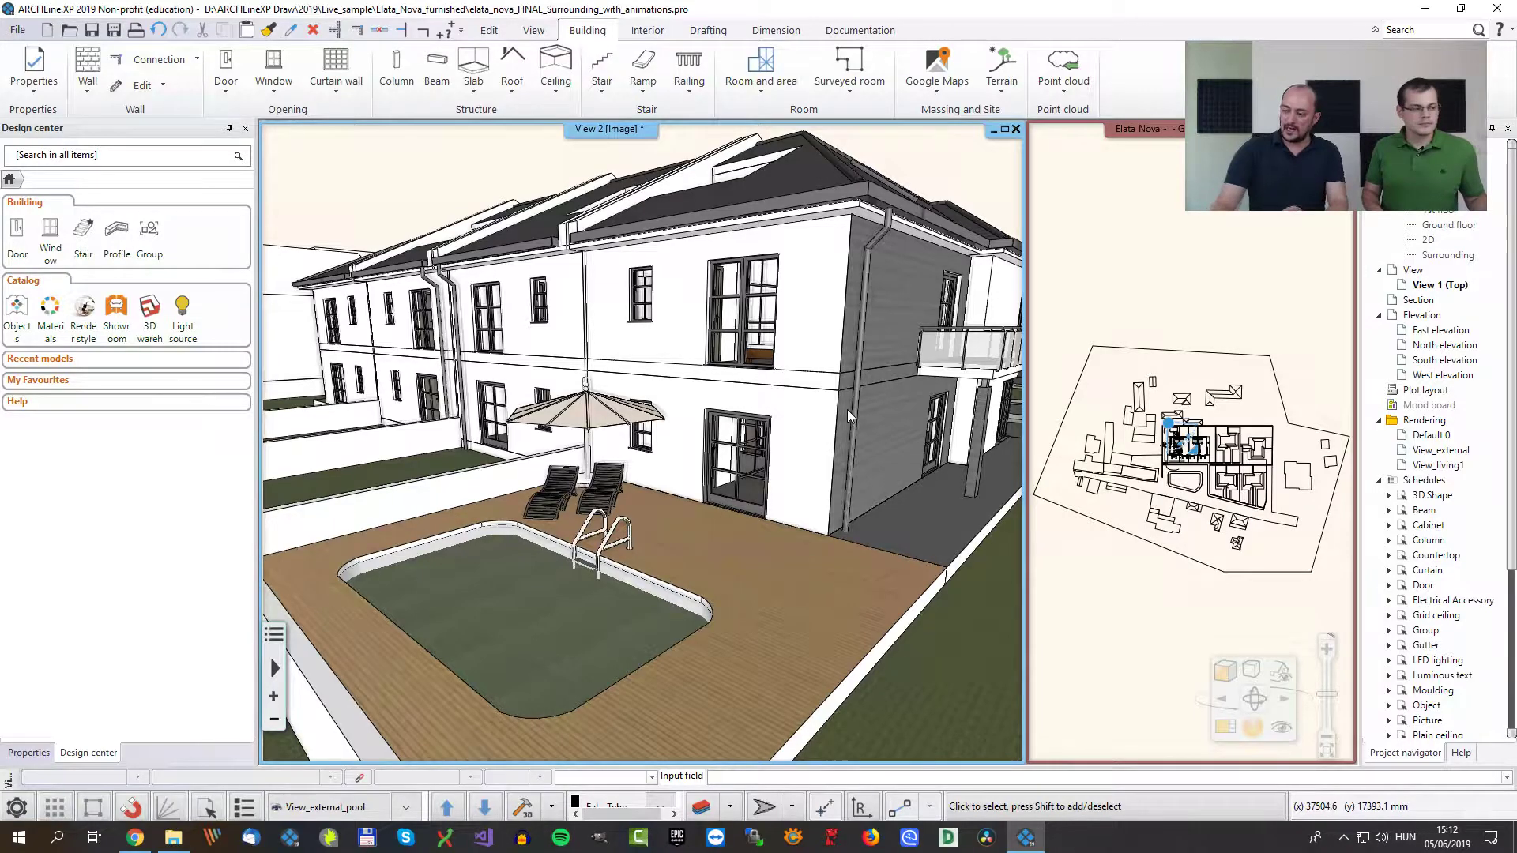
left_click(407, 812)
left_click(334, 709)
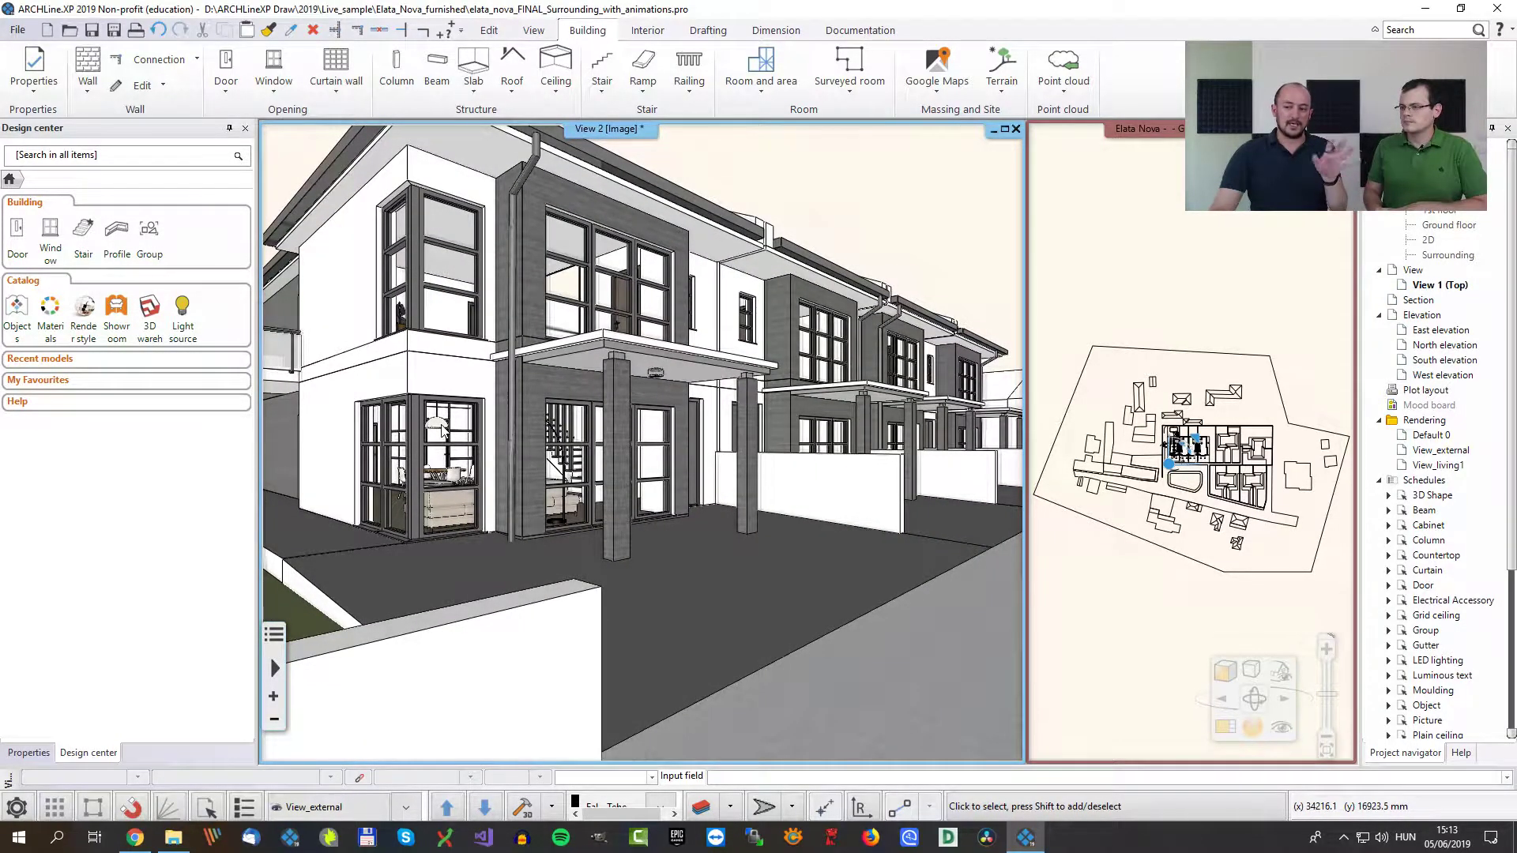
Step: Inspect the properties of the ceiling lamp under the entrance canopy, then deselect it
left_click(656, 375)
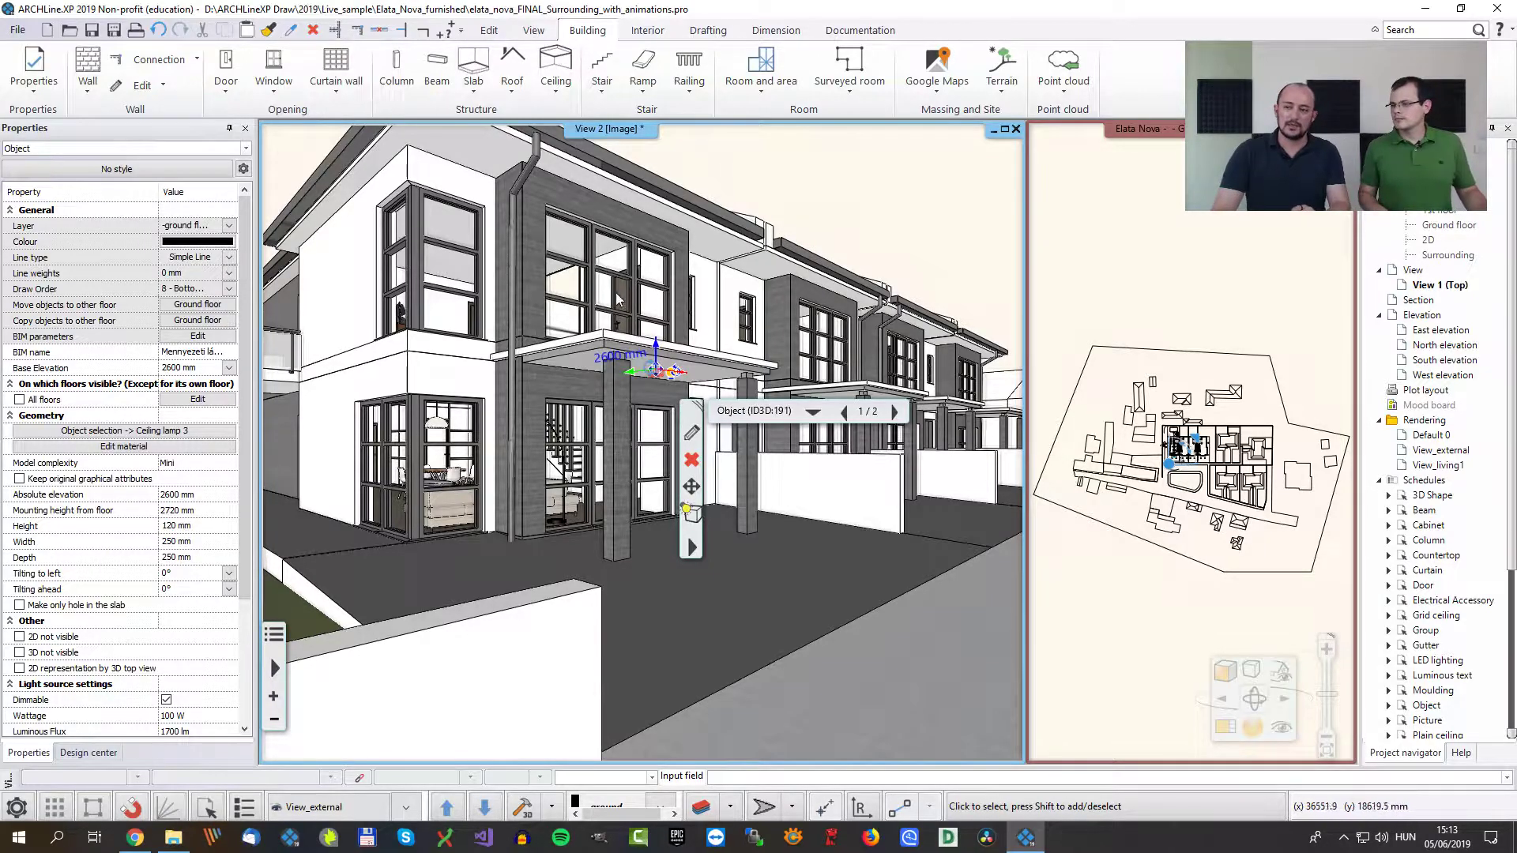
left_click(763, 190)
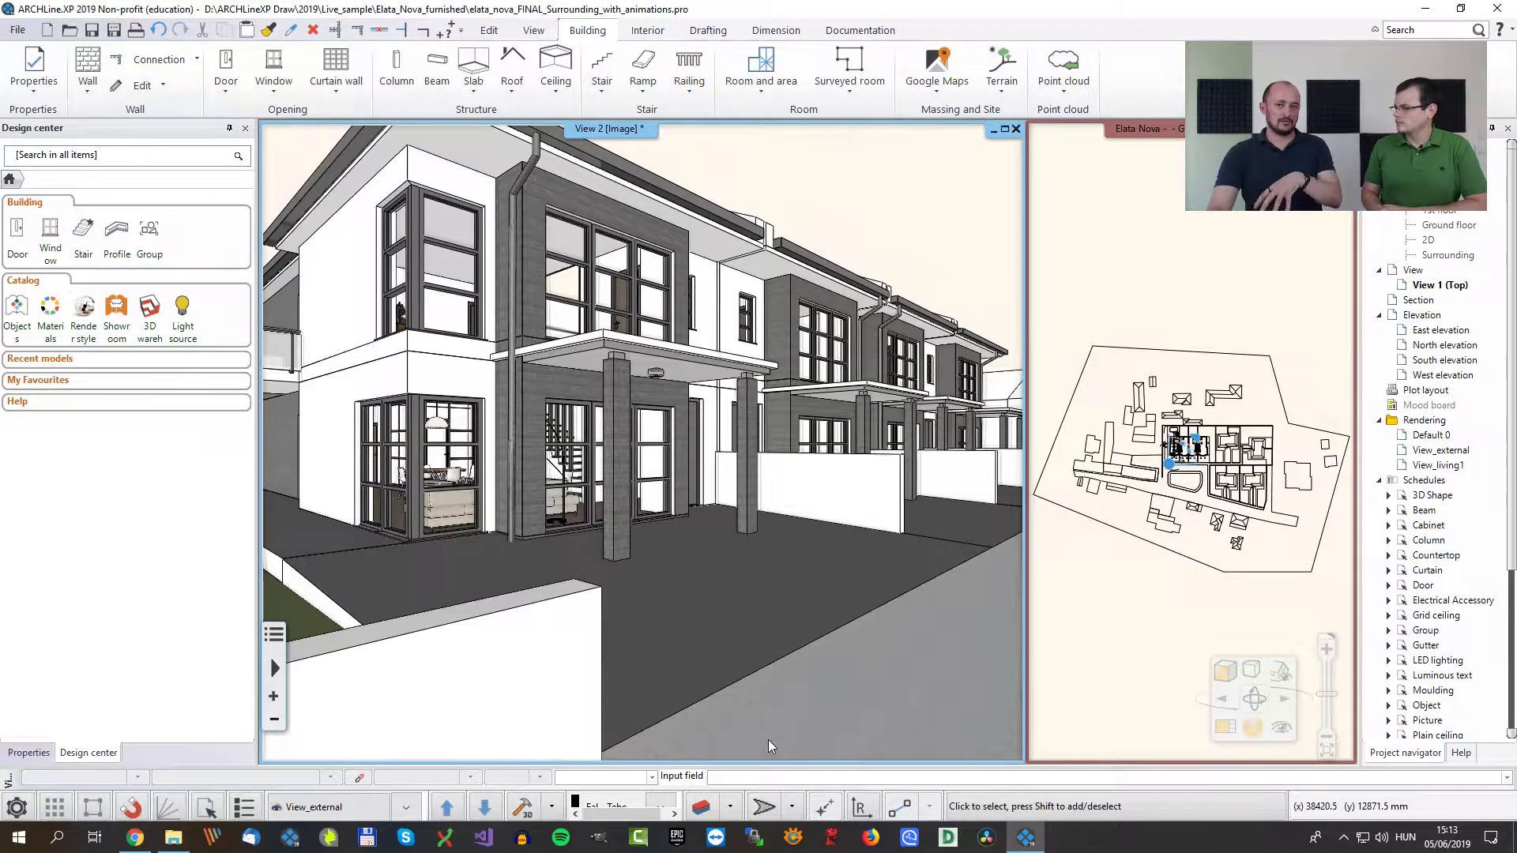
Step: Examine the north direction and the location and sun settings without changing them
left_click(792, 806)
left_click(807, 568)
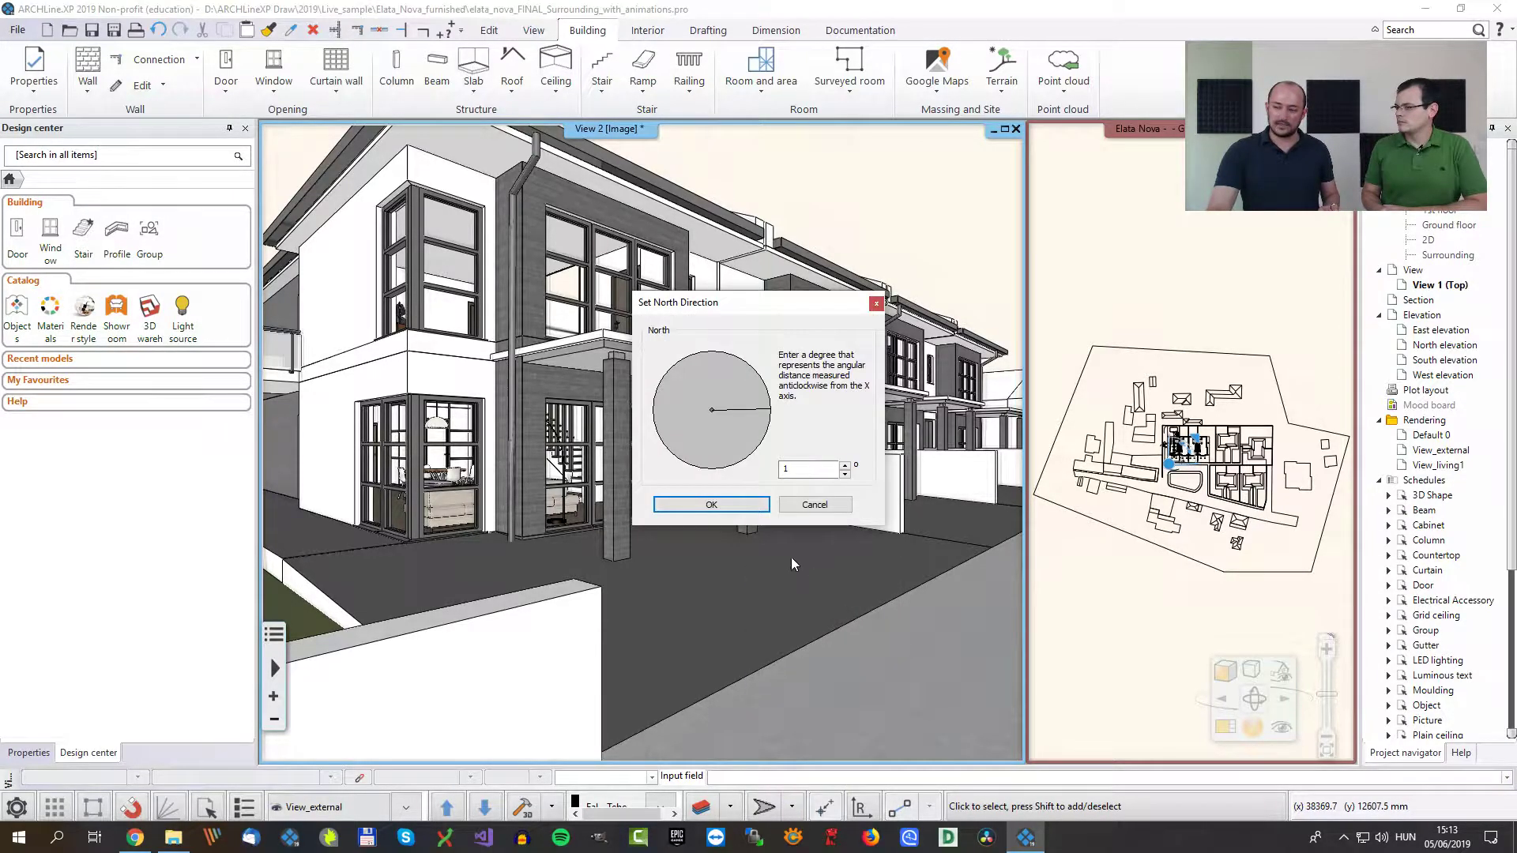
left_click(800, 503)
left_click(791, 807)
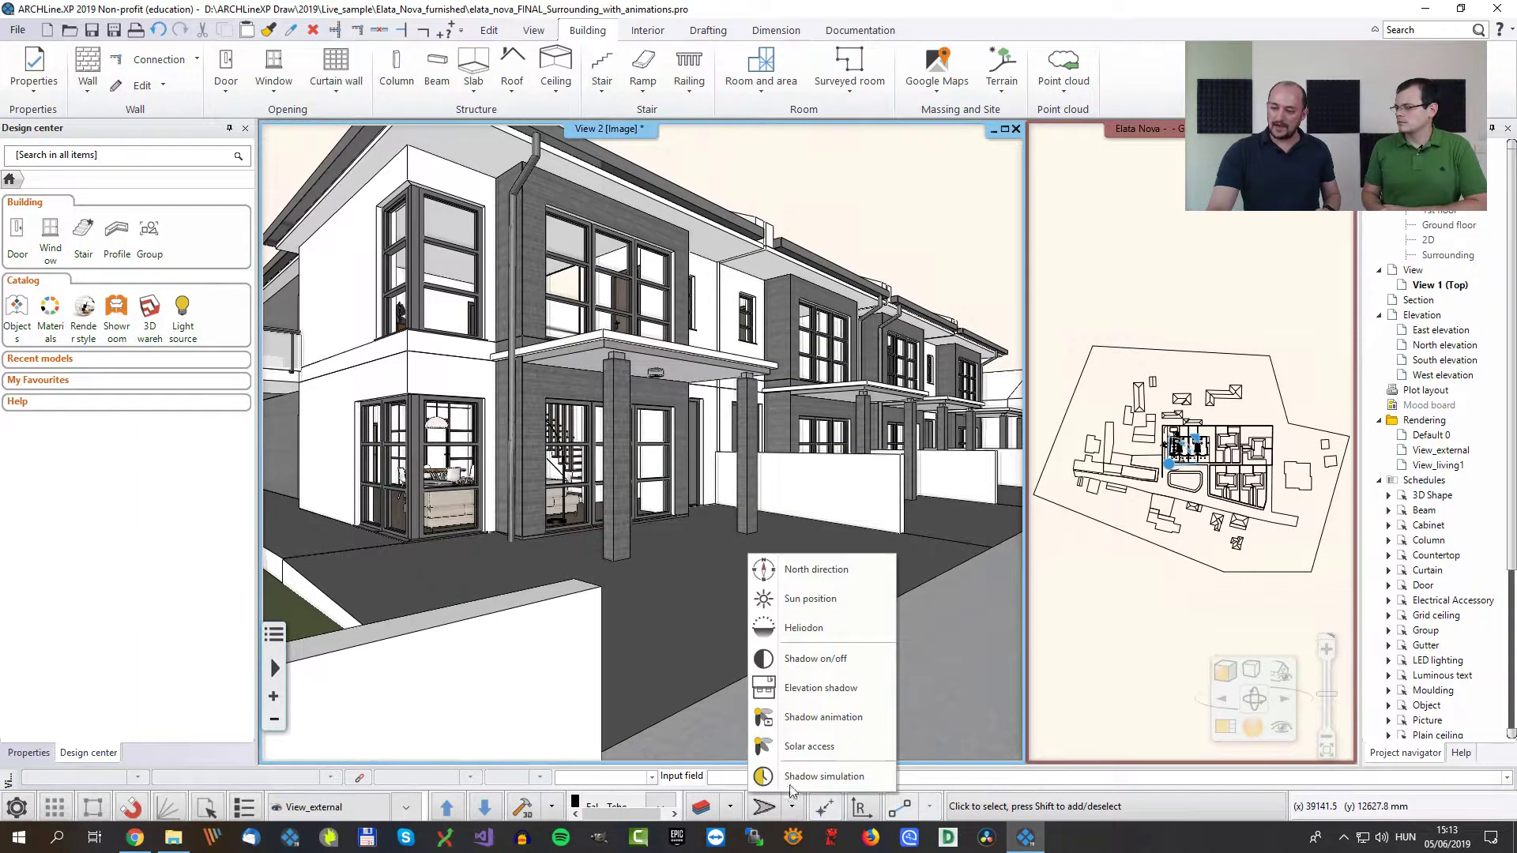
left_click(795, 599)
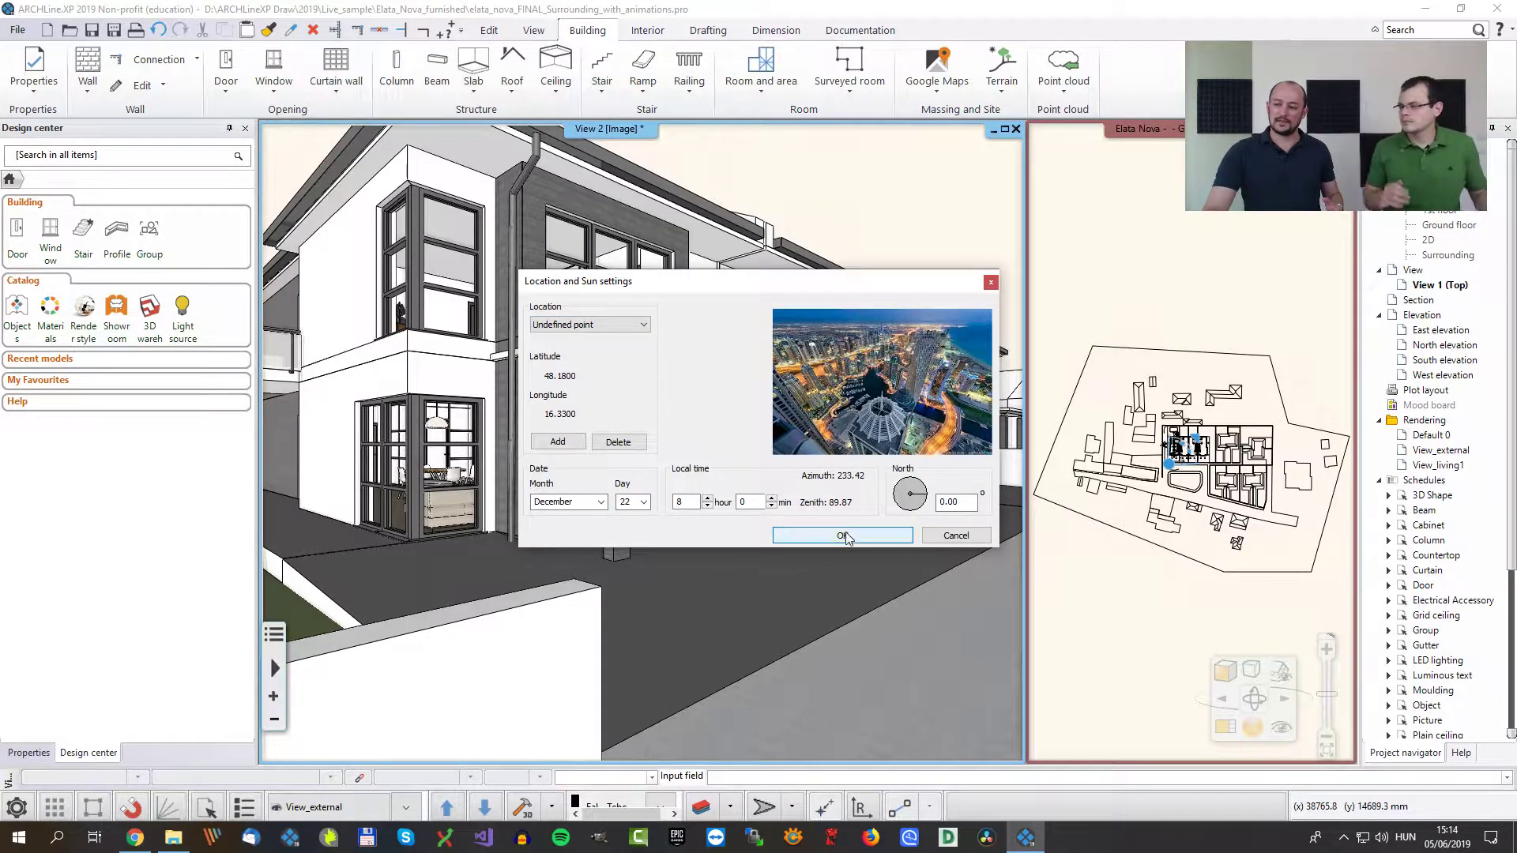
left_click(955, 536)
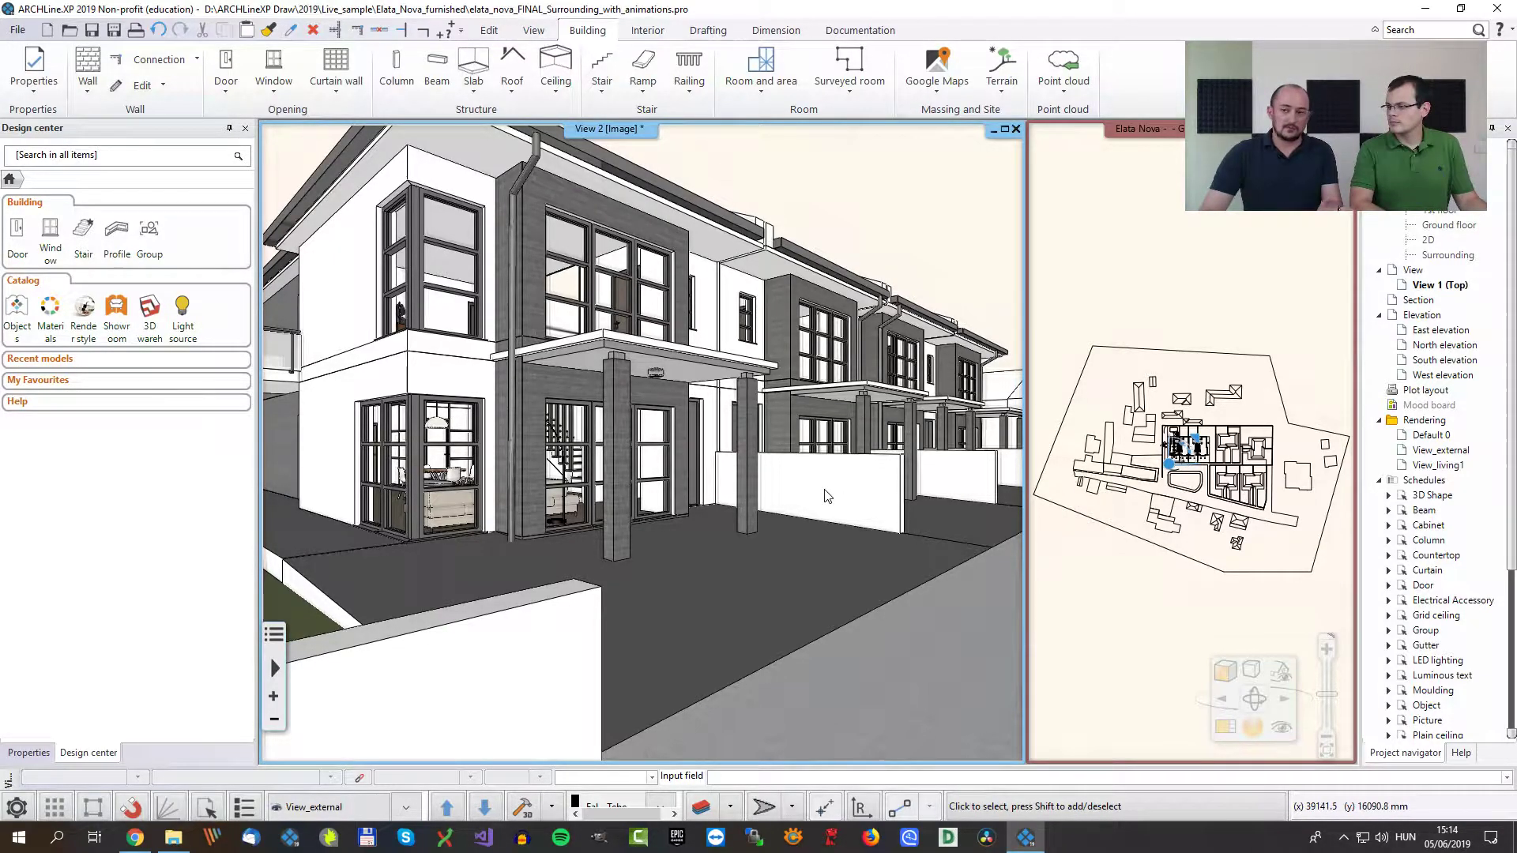
Step: Run the shadow simulation, set the date to 13 July and the time to 10:20, and accept the settings
left_click(522, 38)
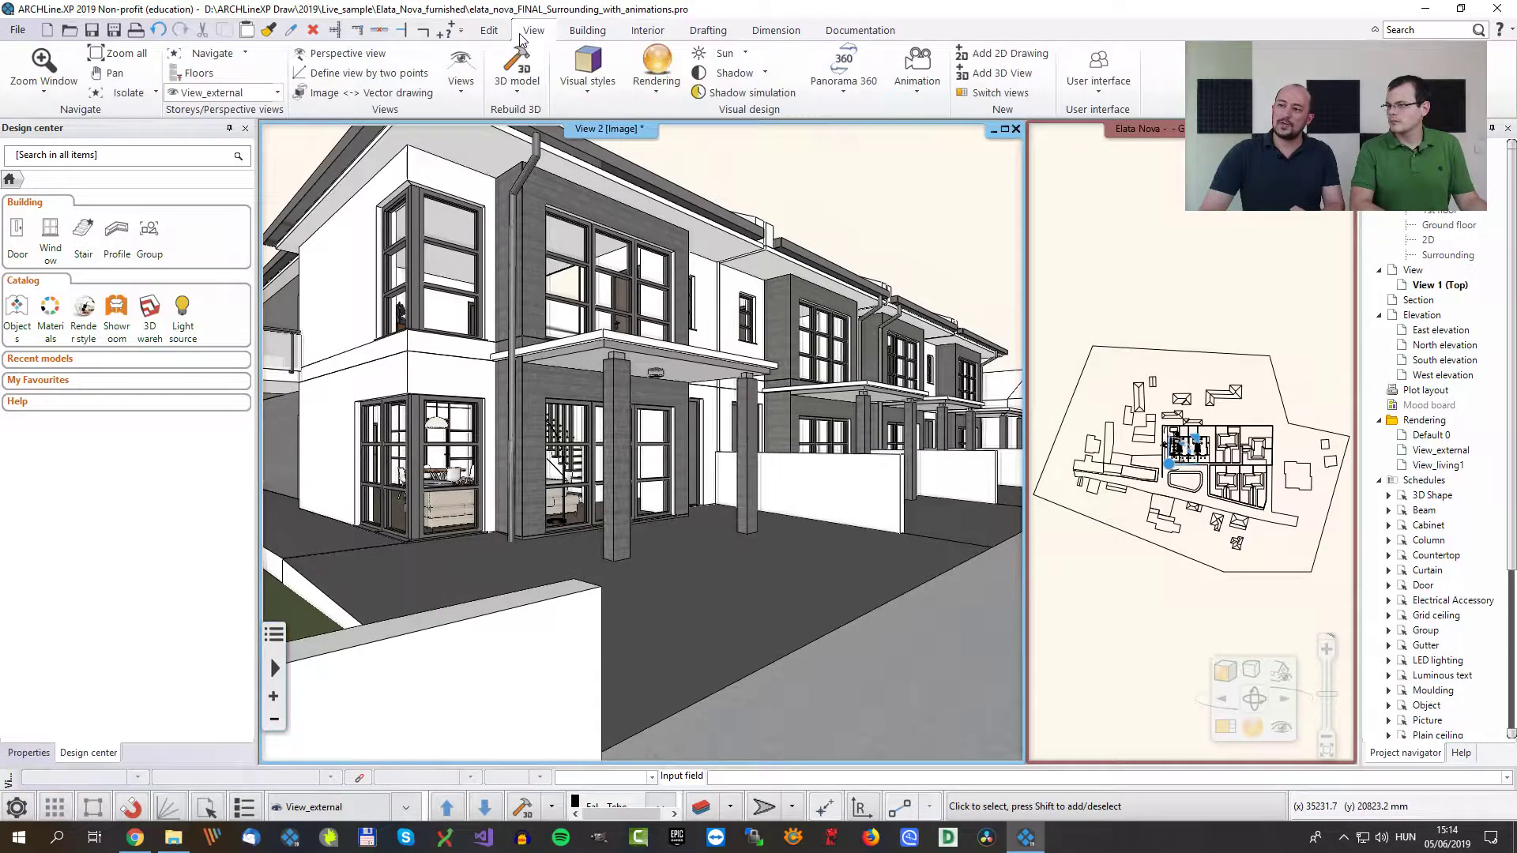
left_click(720, 90)
left_click_drag(659, 249, 1033, 190)
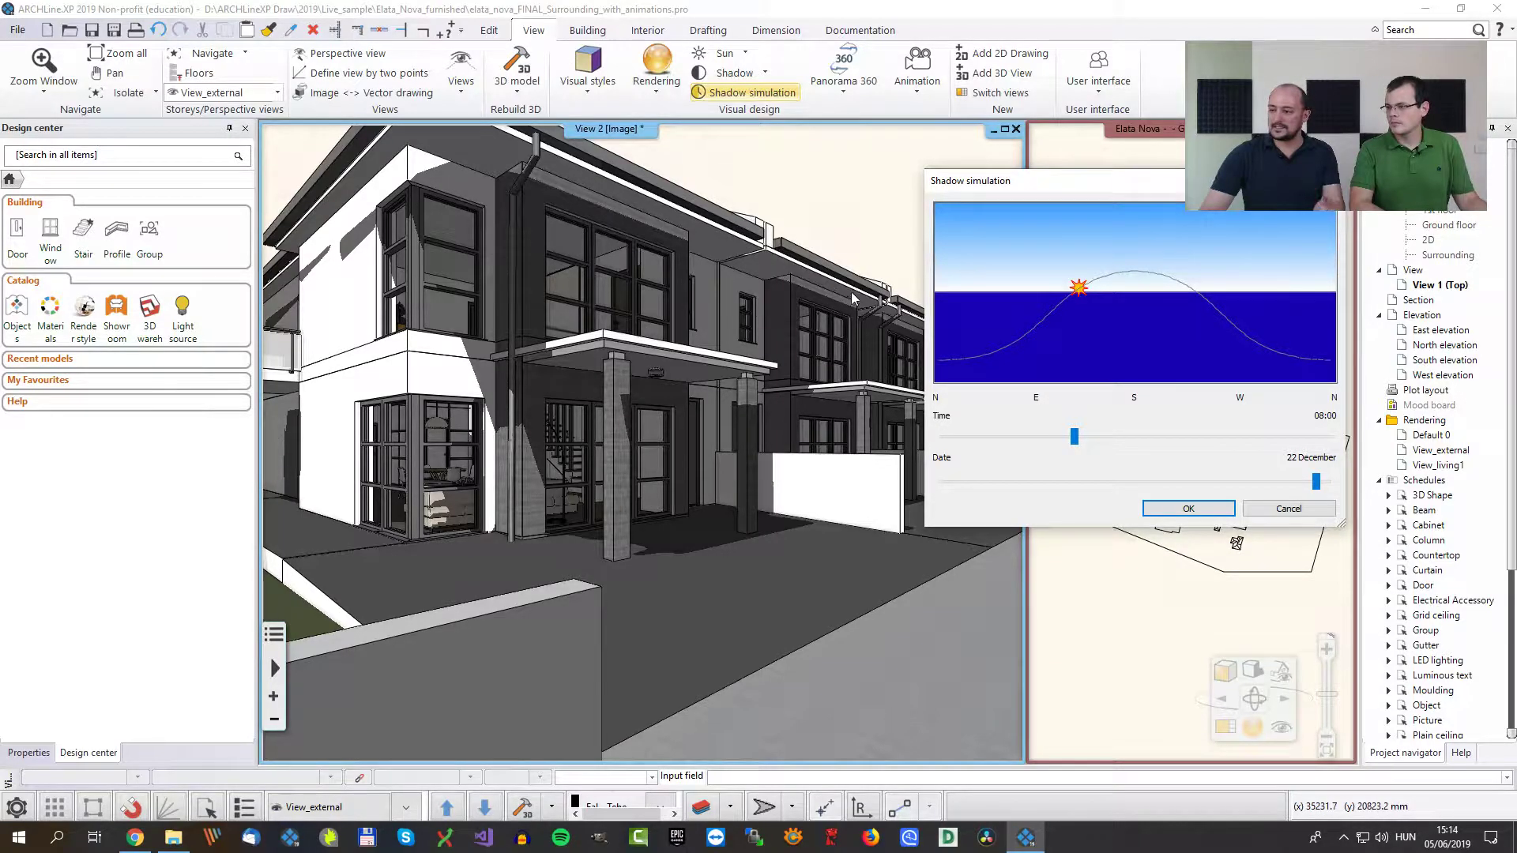
left_click_drag(1080, 292, 1109, 286)
left_click_drag(1315, 481, 1285, 487)
left_click_drag(1196, 487, 1147, 487)
mouse_move(1107, 436)
left_mouse_down()
mouse_move(1140, 439)
mouse_move(1112, 440)
left_mouse_up()
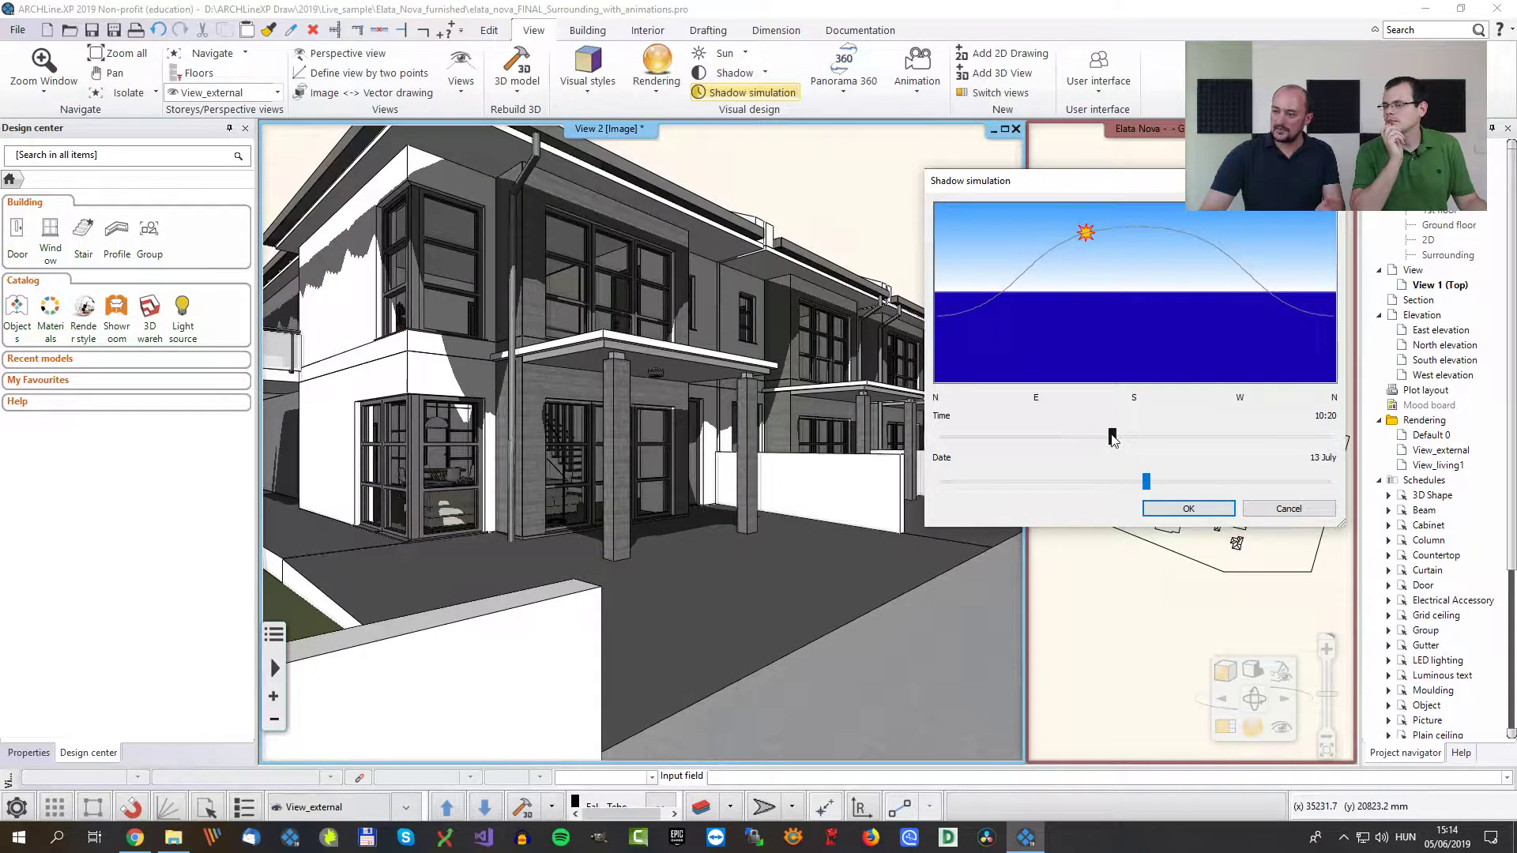
left_click(1188, 508)
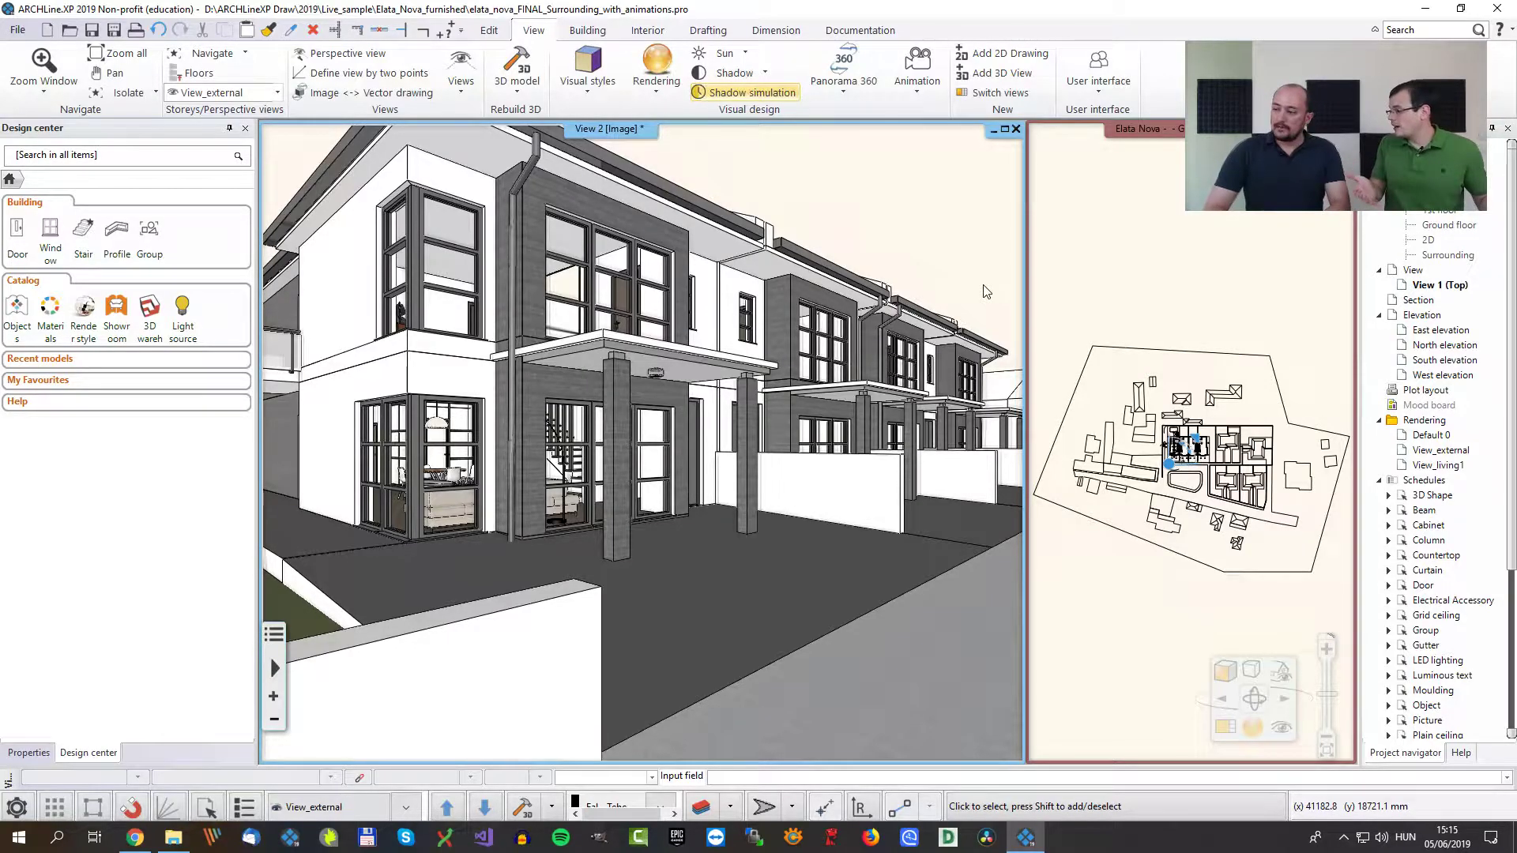
Step: Move the camera in the ground floor plan to the pool side of the house
mouse_move(1169, 464)
left_mouse_down()
mouse_move(1168, 433)
mouse_move(1207, 431)
mouse_move(1173, 430)
left_mouse_up()
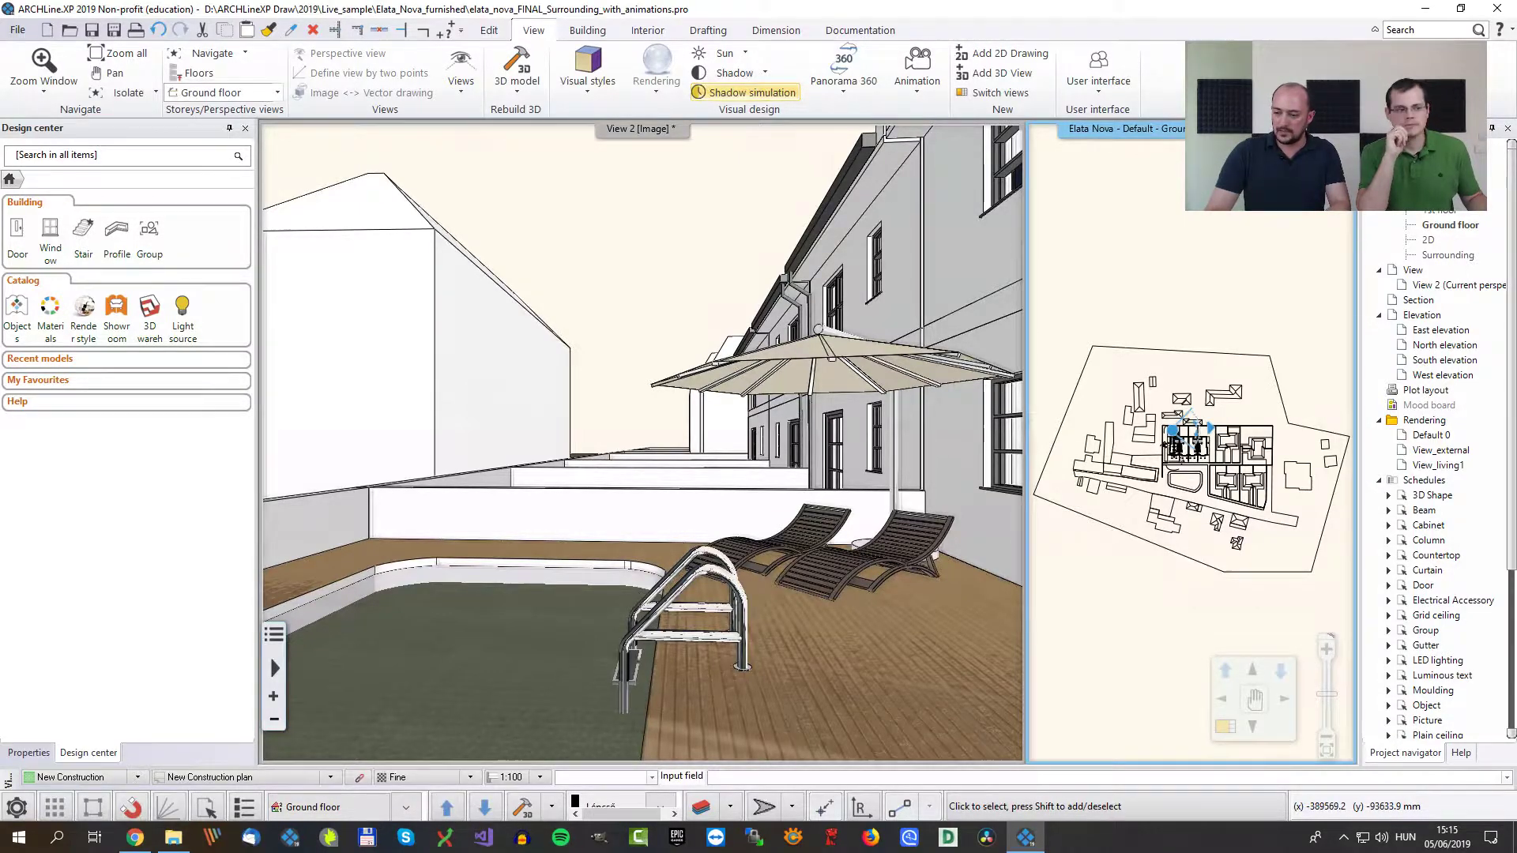
Step: Restore the saved perspective View_external_pool in the 3D view
left_click(637, 593)
left_click(404, 806)
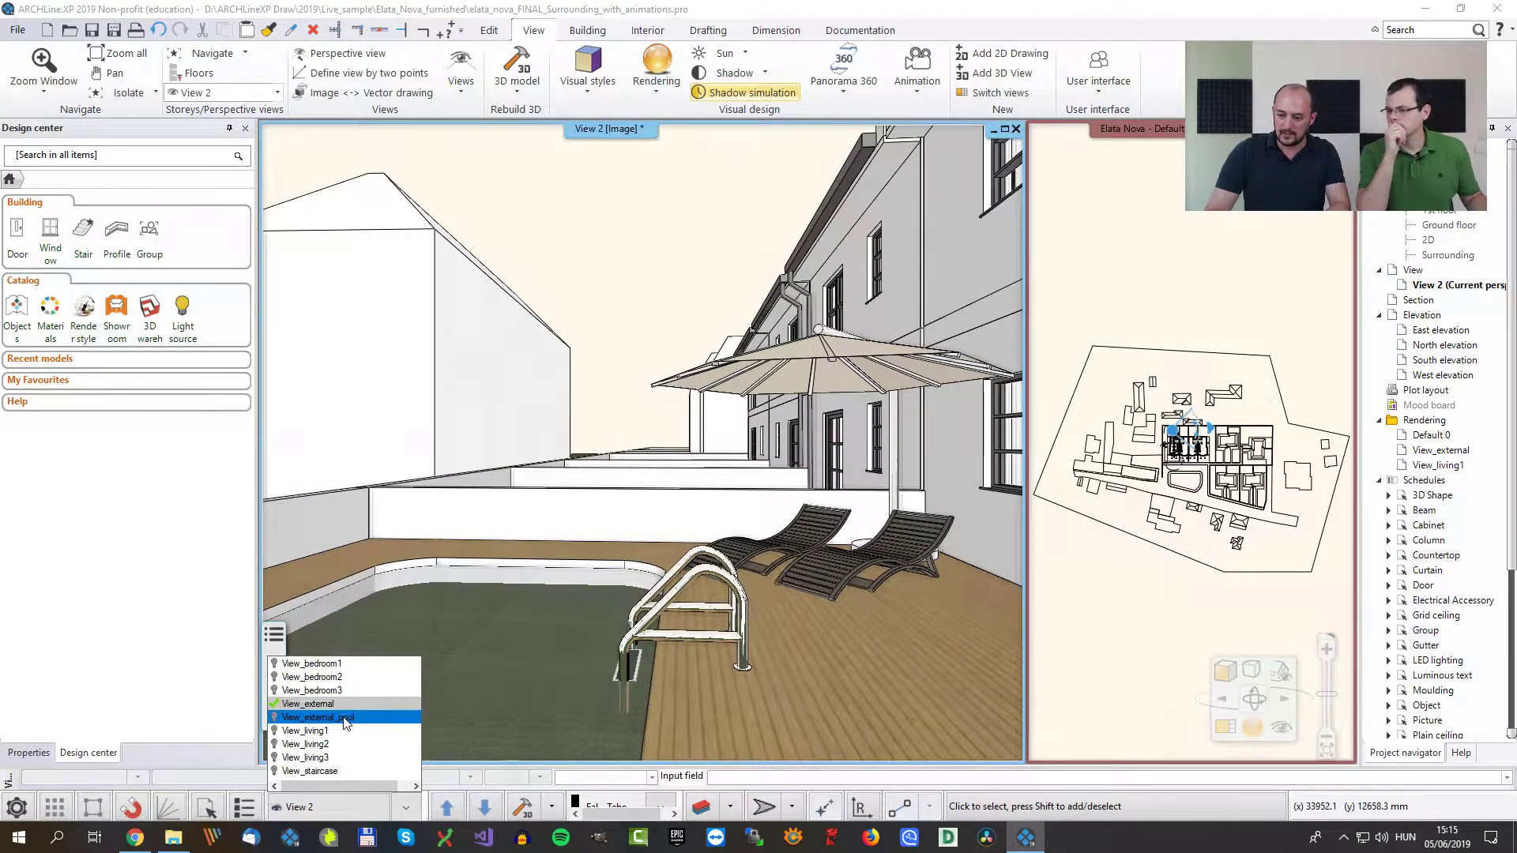
left_click(350, 718)
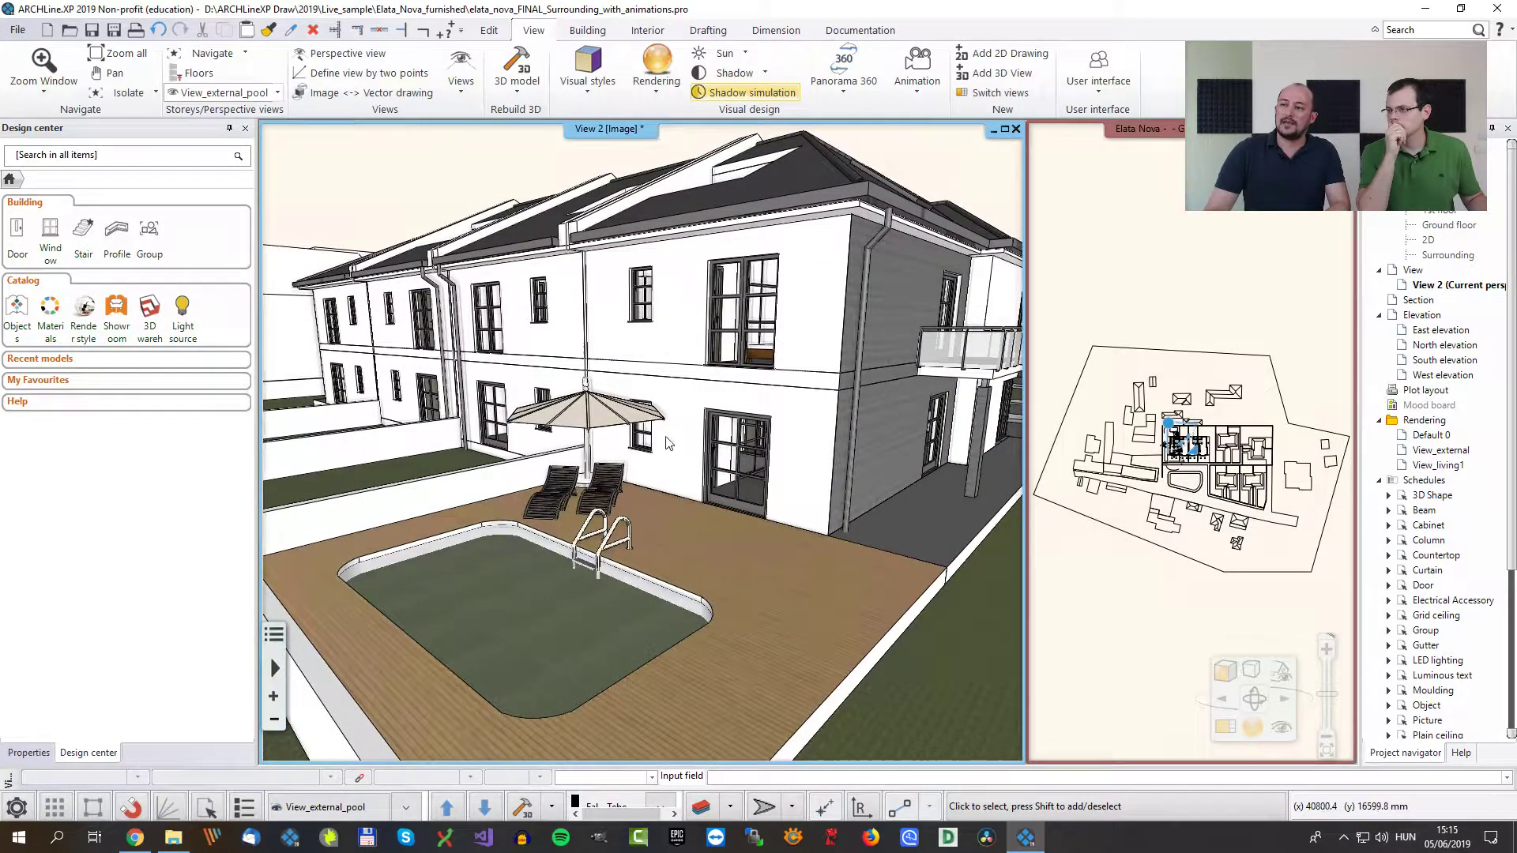
Step: Search 3D Warehouse for "drum barbeque", inspect the Drum Barbeque model's page, and close the library without downloading
left_click(647, 30)
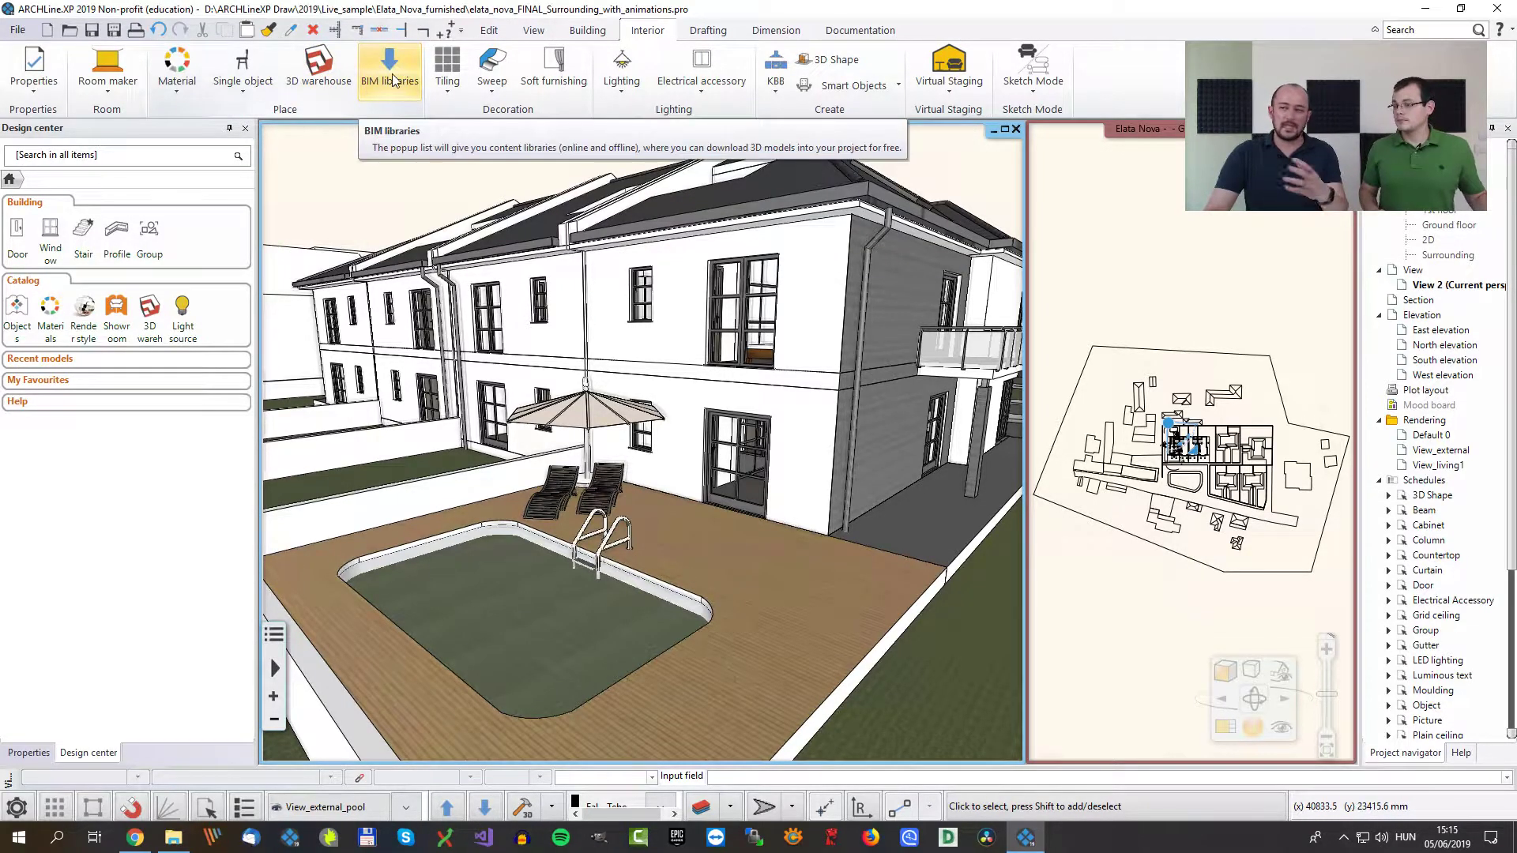
left_click(320, 67)
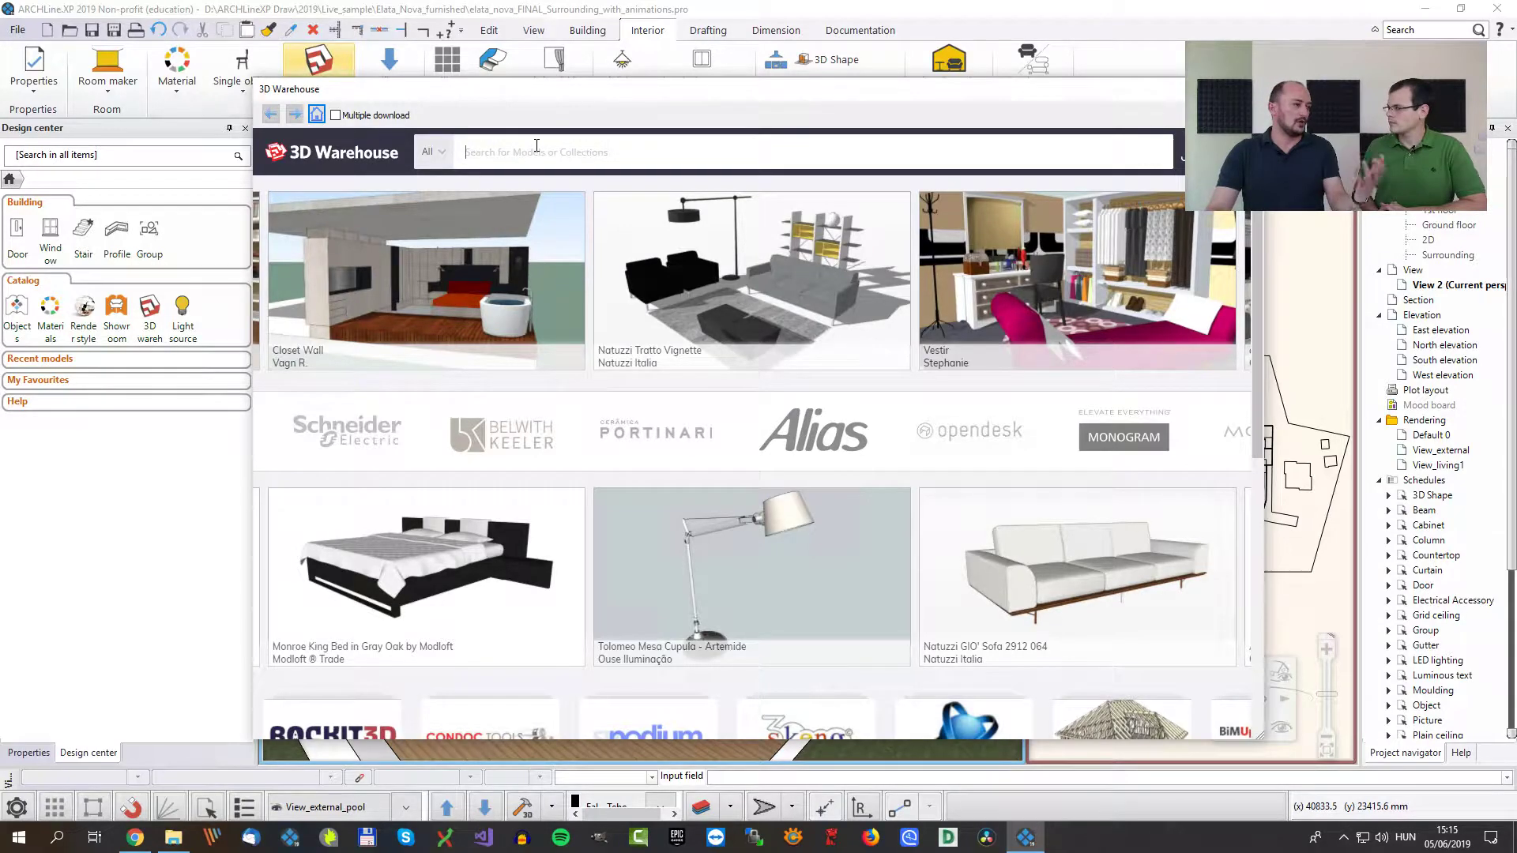
left_click(536, 146)
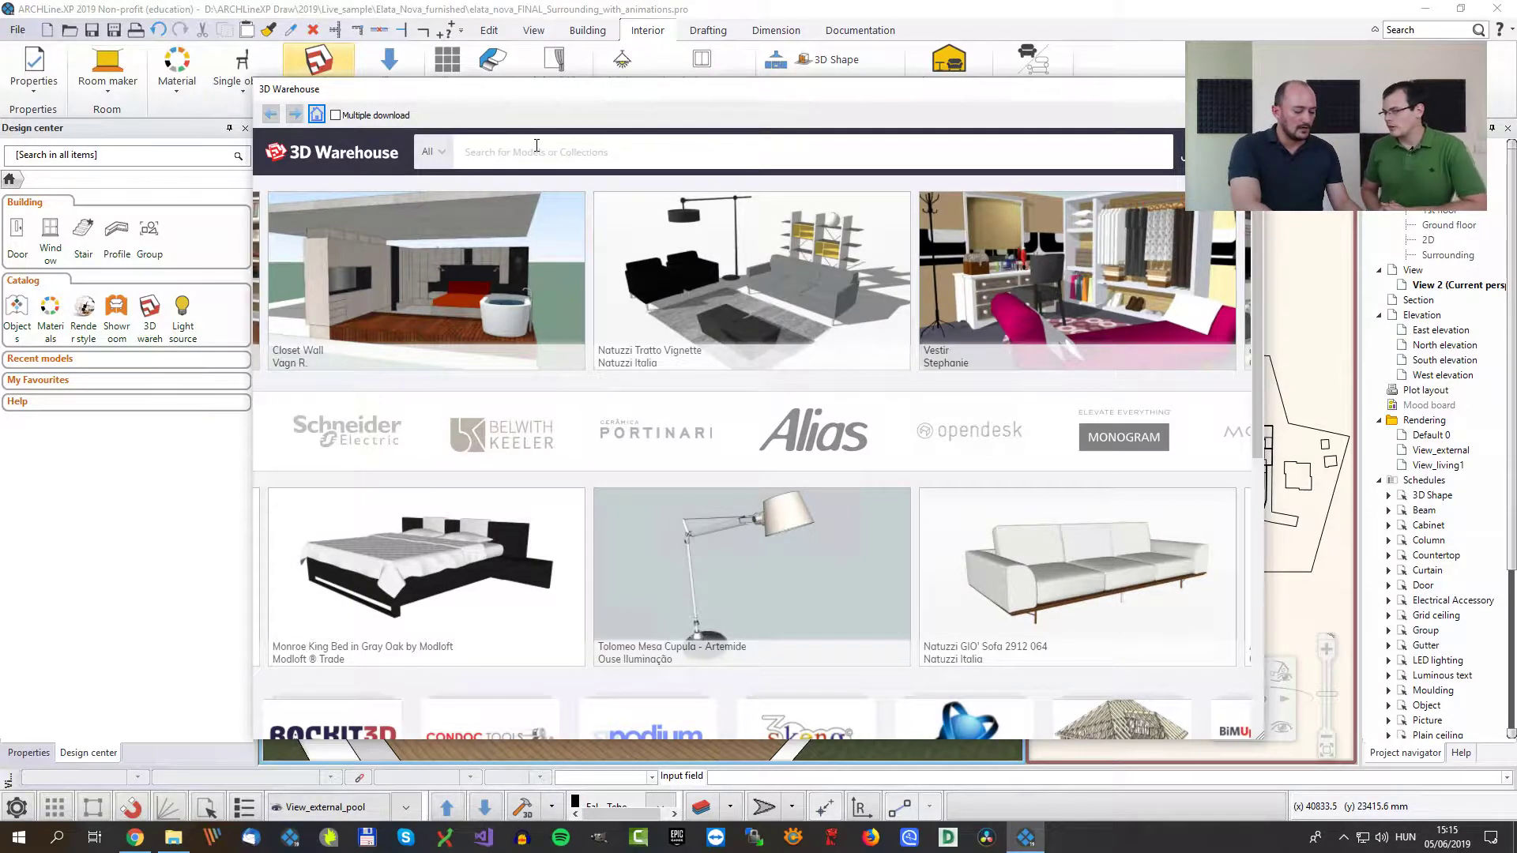
type("barbecue")
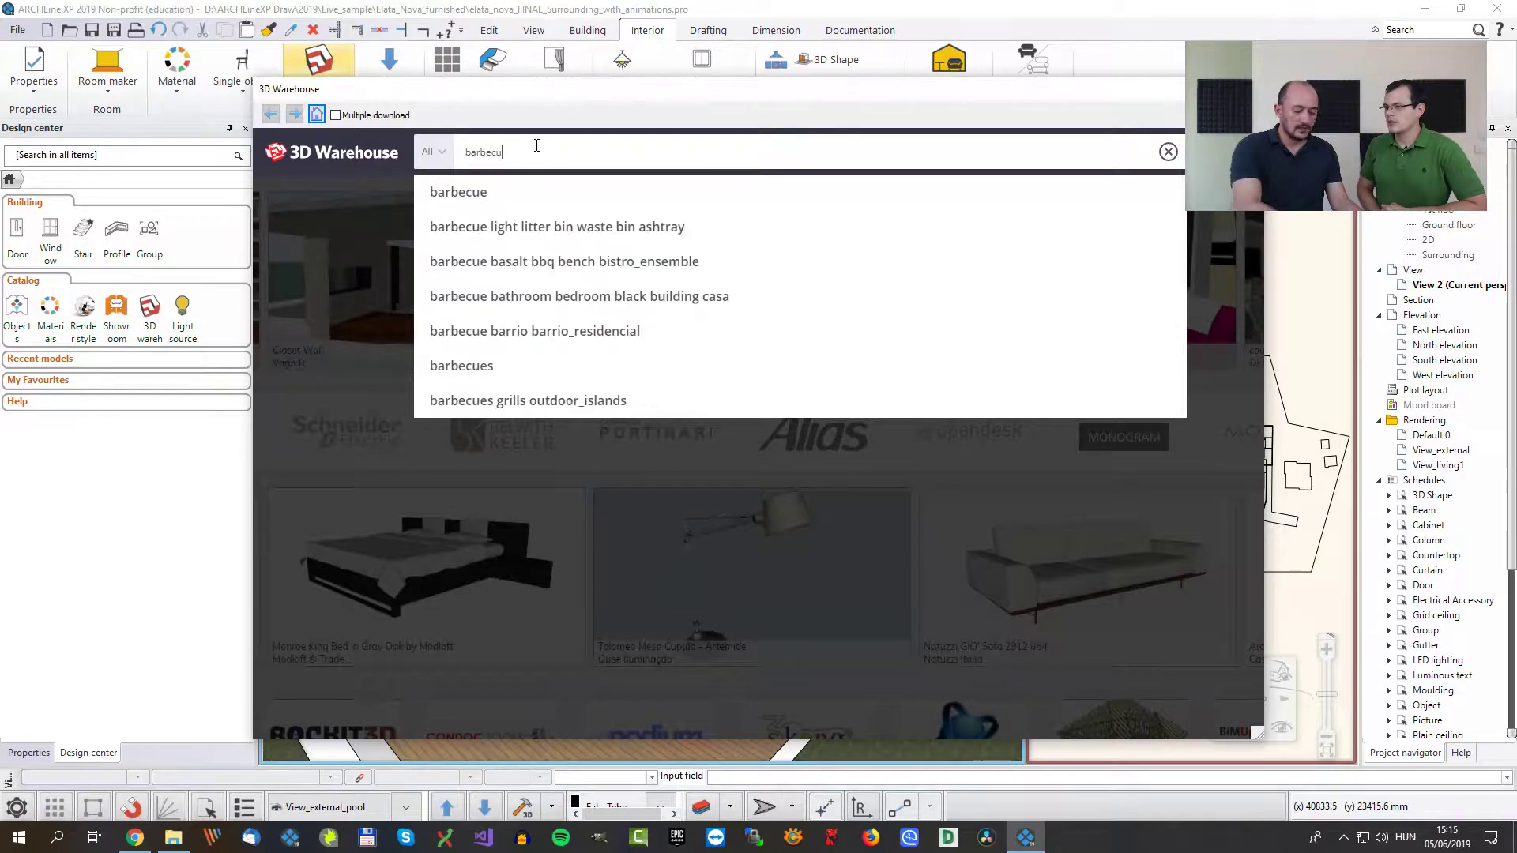
key("BackSpace")
key("BackSpace")
key("BackSpace")
type("qu")
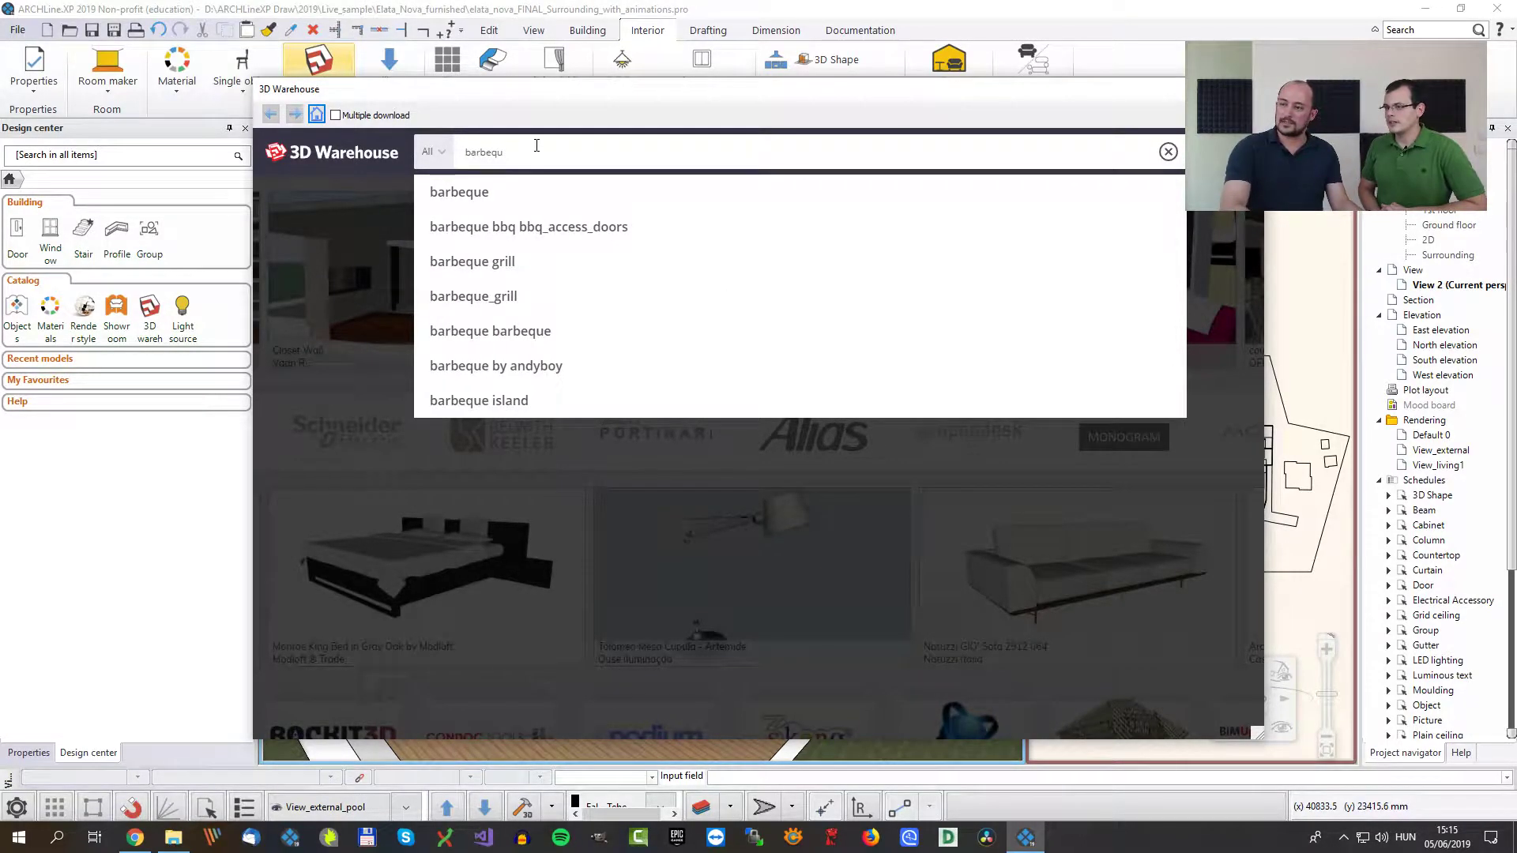
type("drum ")
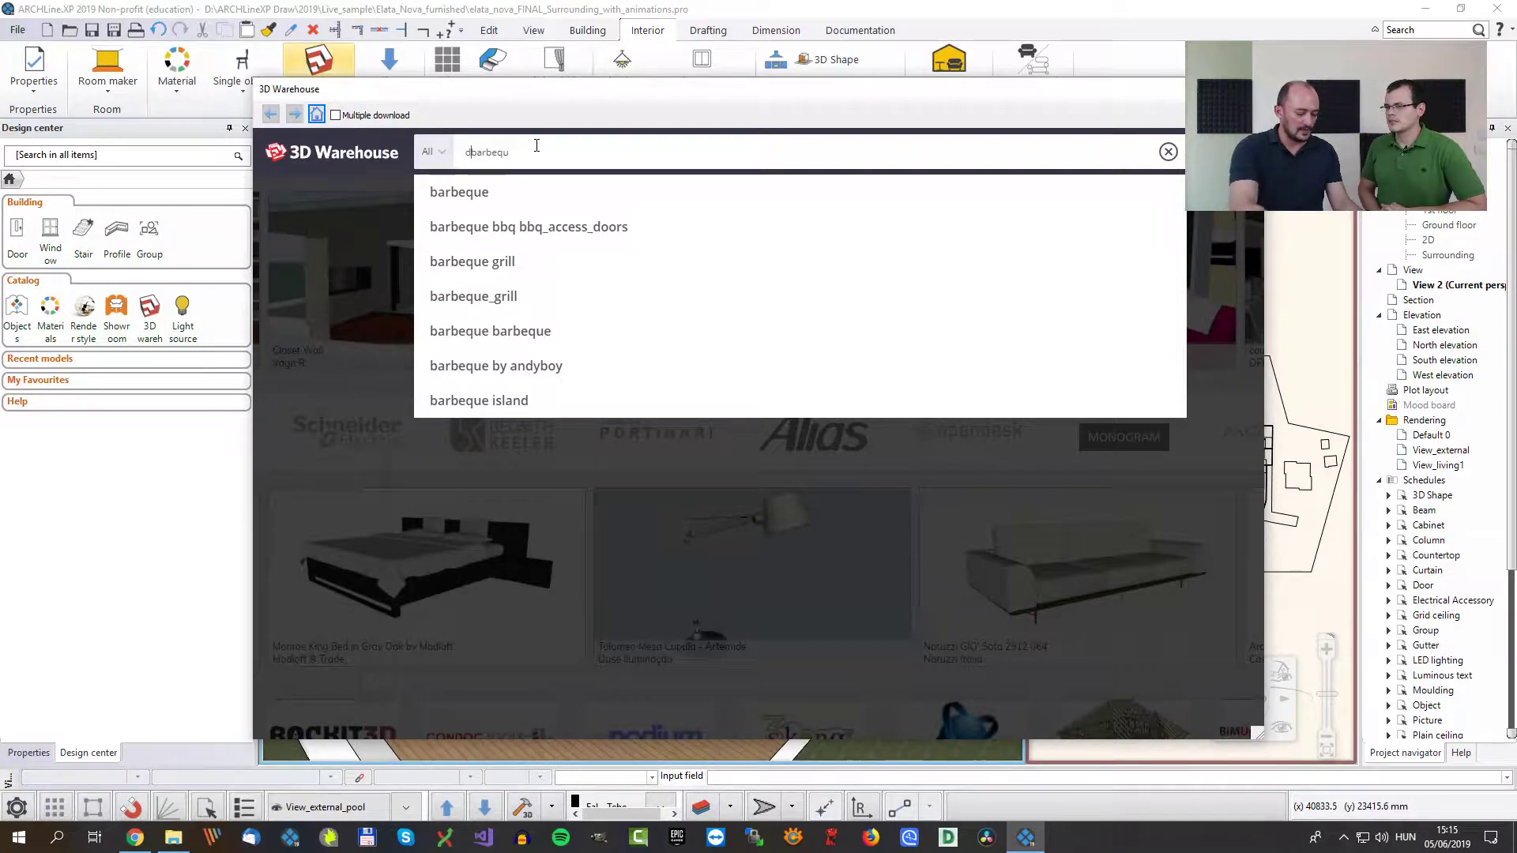
type("e")
key("Return")
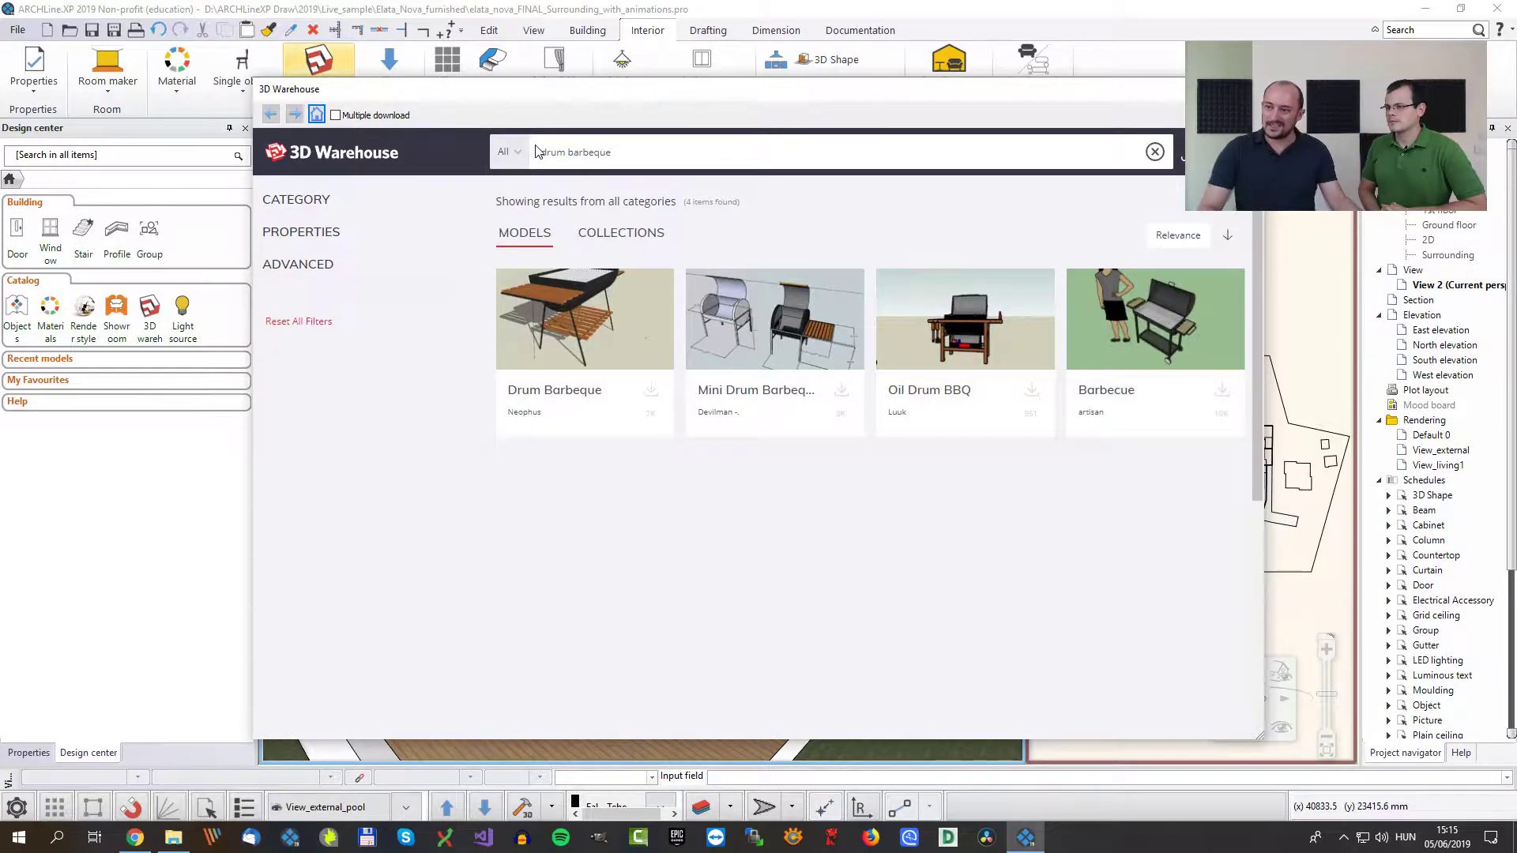
left_click(609, 321)
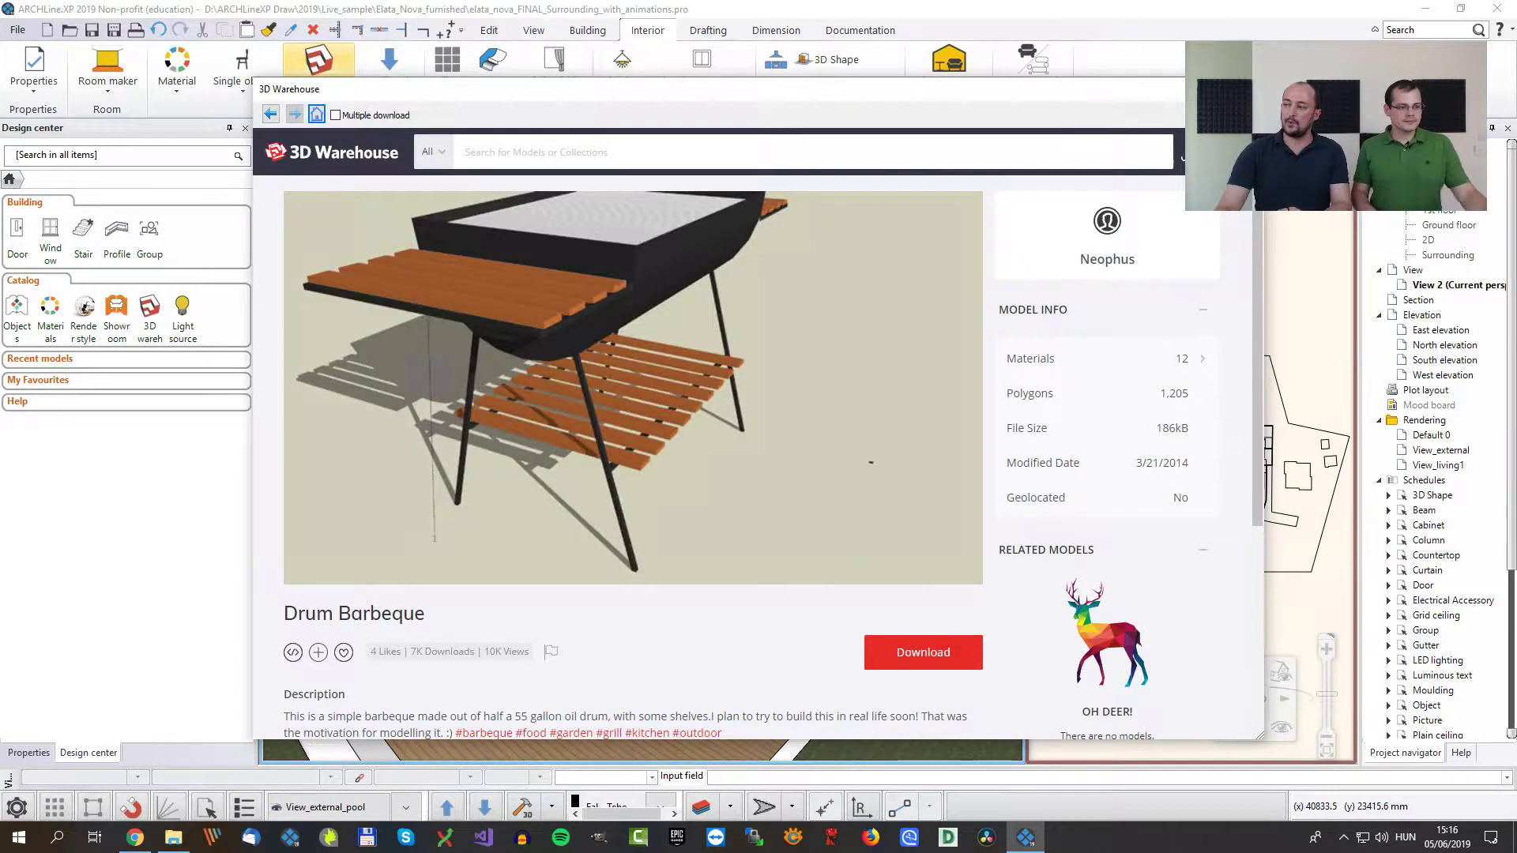
left_click(1246, 89)
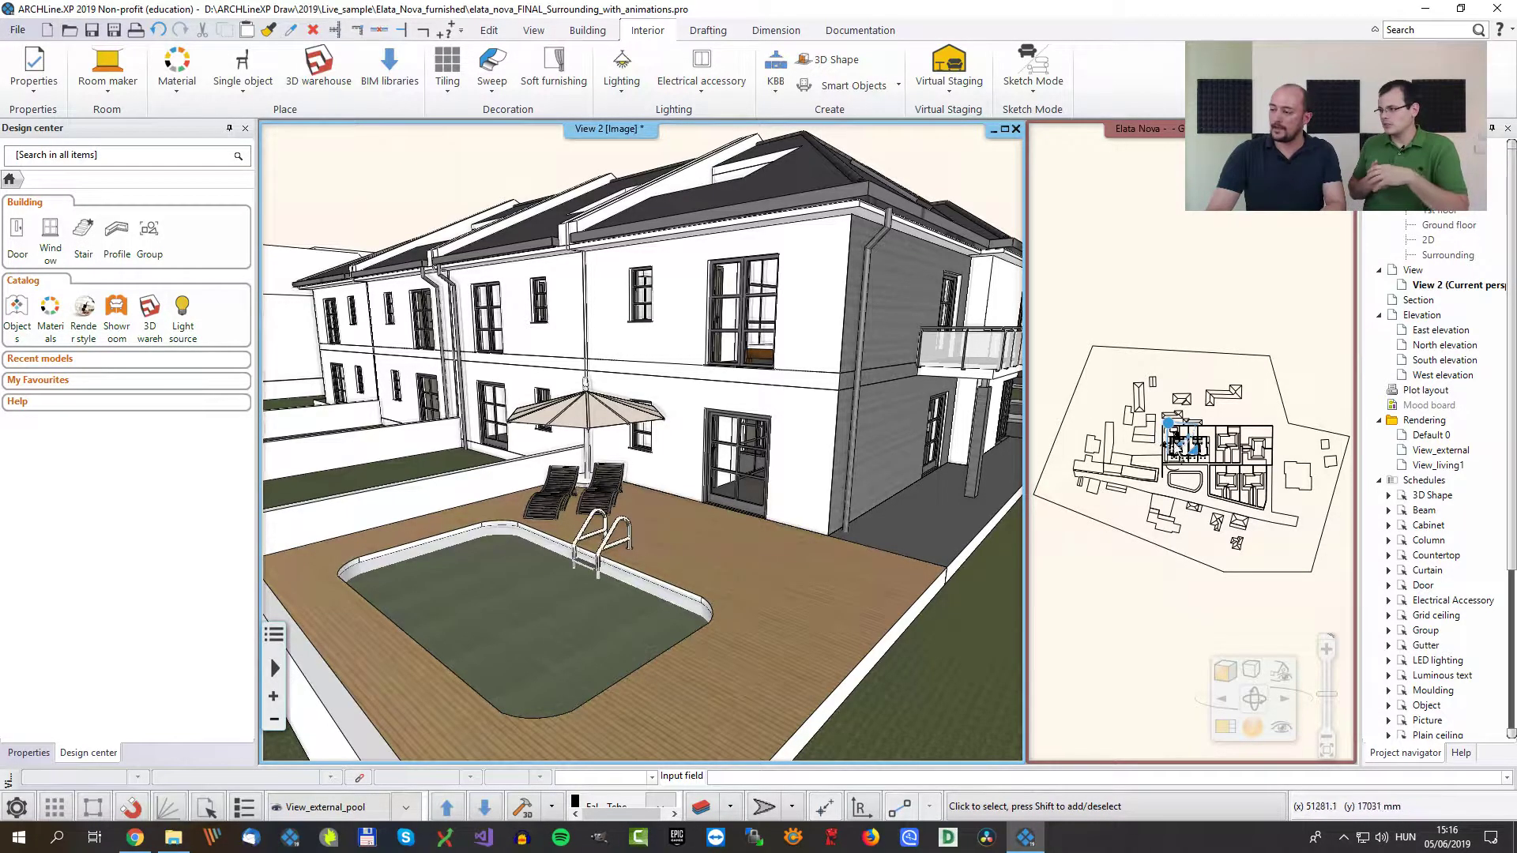
Step: Turn the perspective camera over the roofs to examine the simplified neighbouring buildings behind the house
left_click_drag(1196, 457, 1188, 409)
middle_click_drag(790, 456, 691, 504)
middle_click_drag(770, 312, 726, 435)
middle_click_drag(814, 387, 680, 466)
middle_click_drag(794, 463, 672, 505)
middle_click_drag(758, 490, 545, 715)
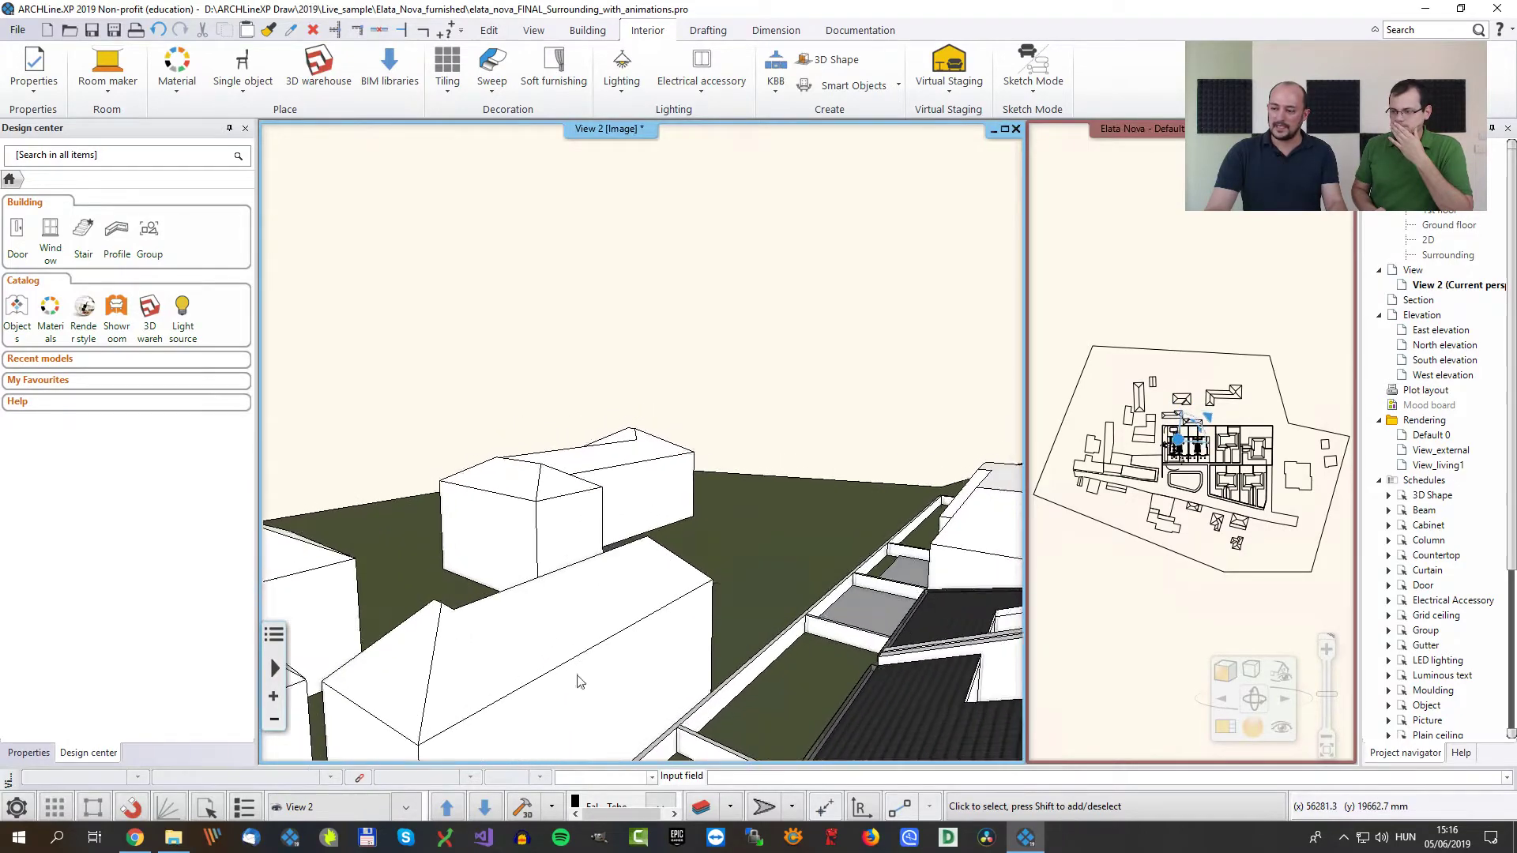
Step: Sketch a closed L-shaped building volume outline of about 56 m² in the ground floor plan, beyond the neighbouring hip-roofed building
scroll(1252, 404, "up", 4)
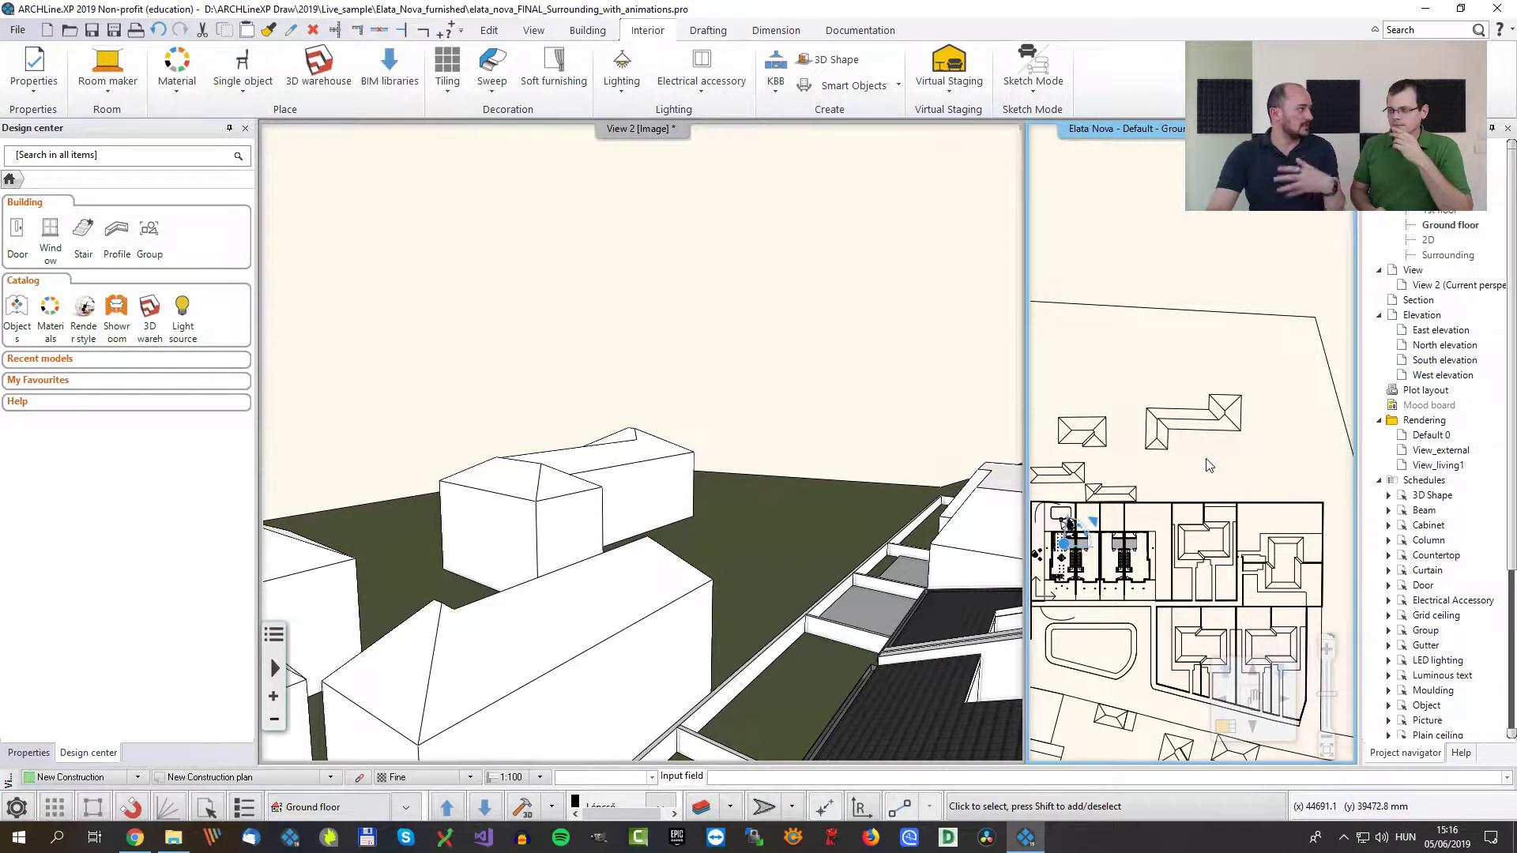
scroll(508, 479, "up", 1)
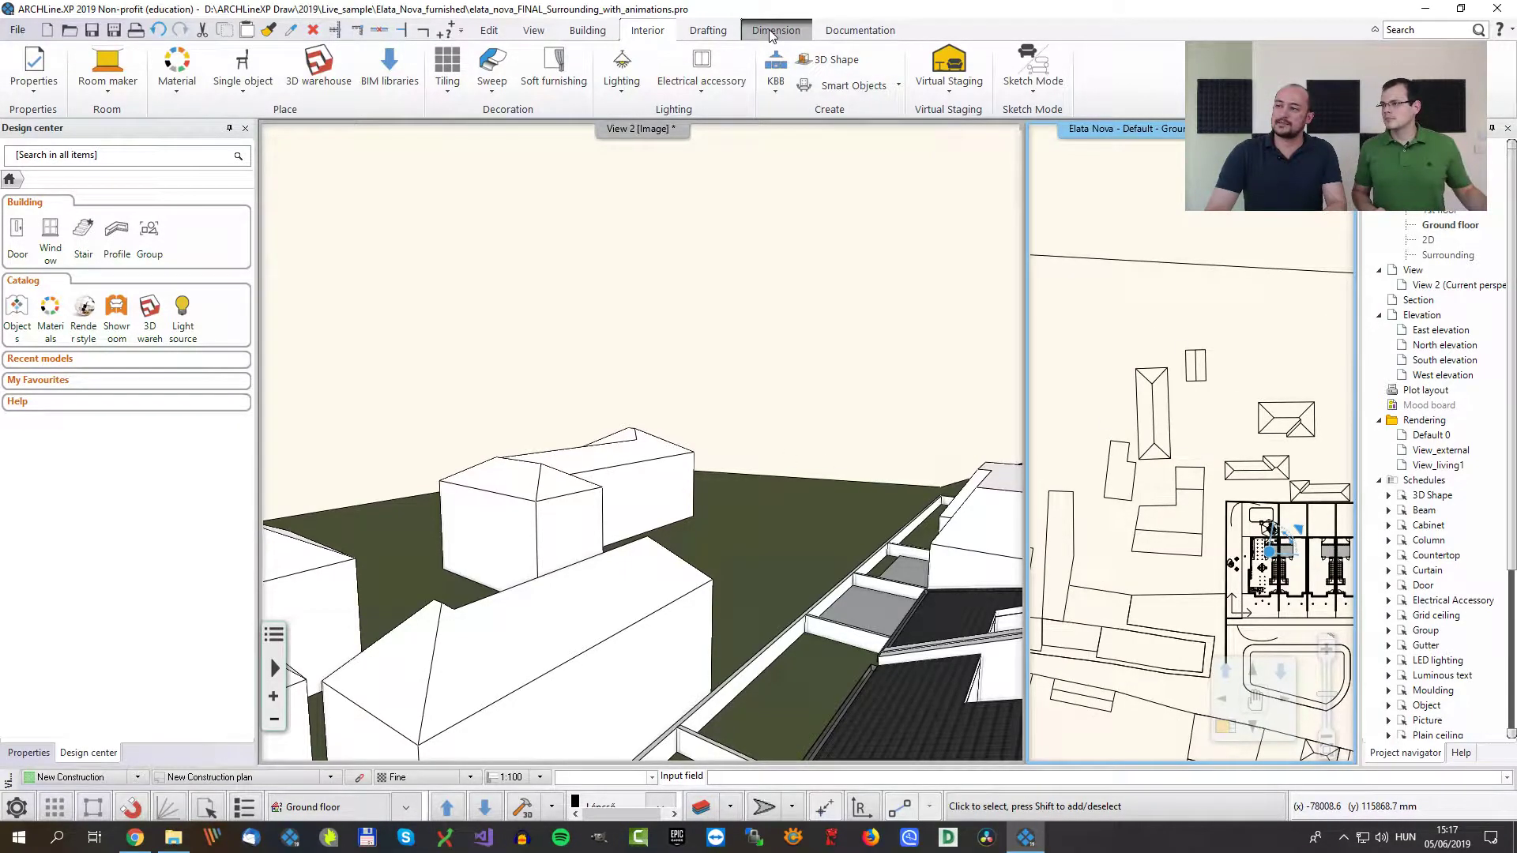
left_click(587, 30)
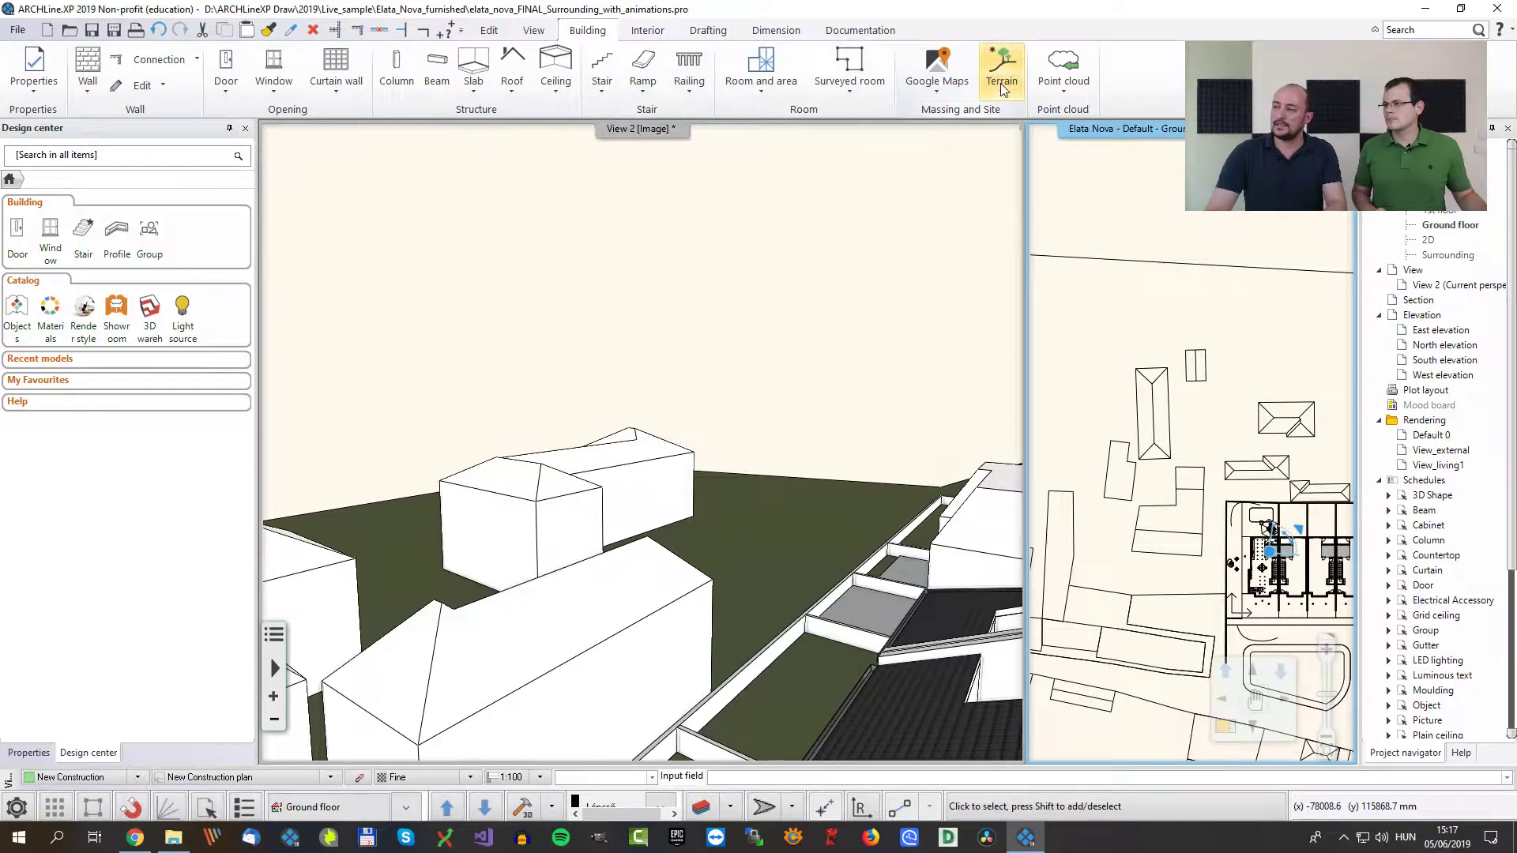
left_click(1000, 86)
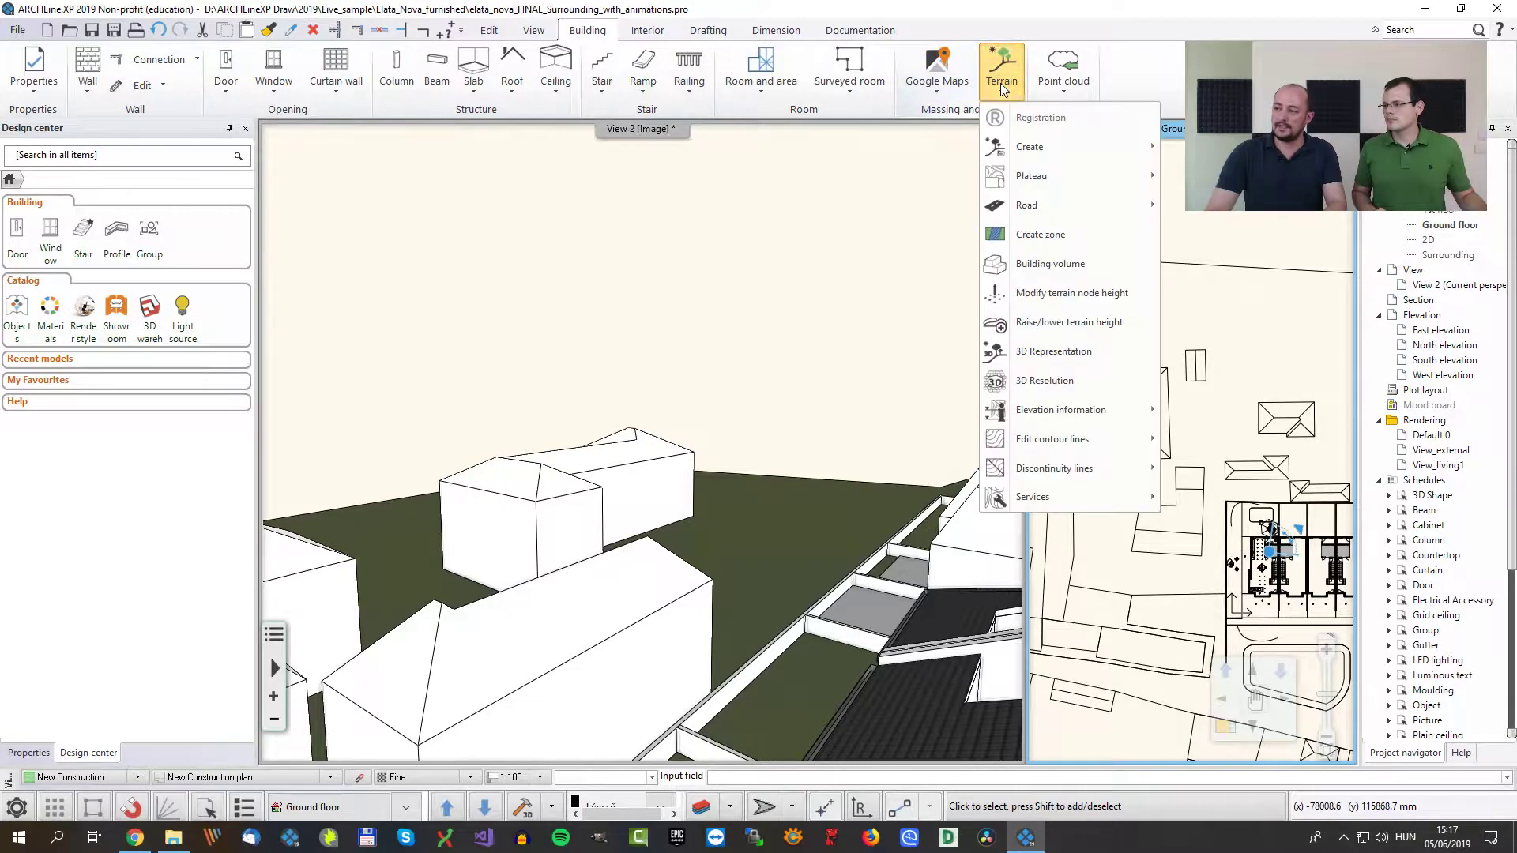
left_click(1037, 264)
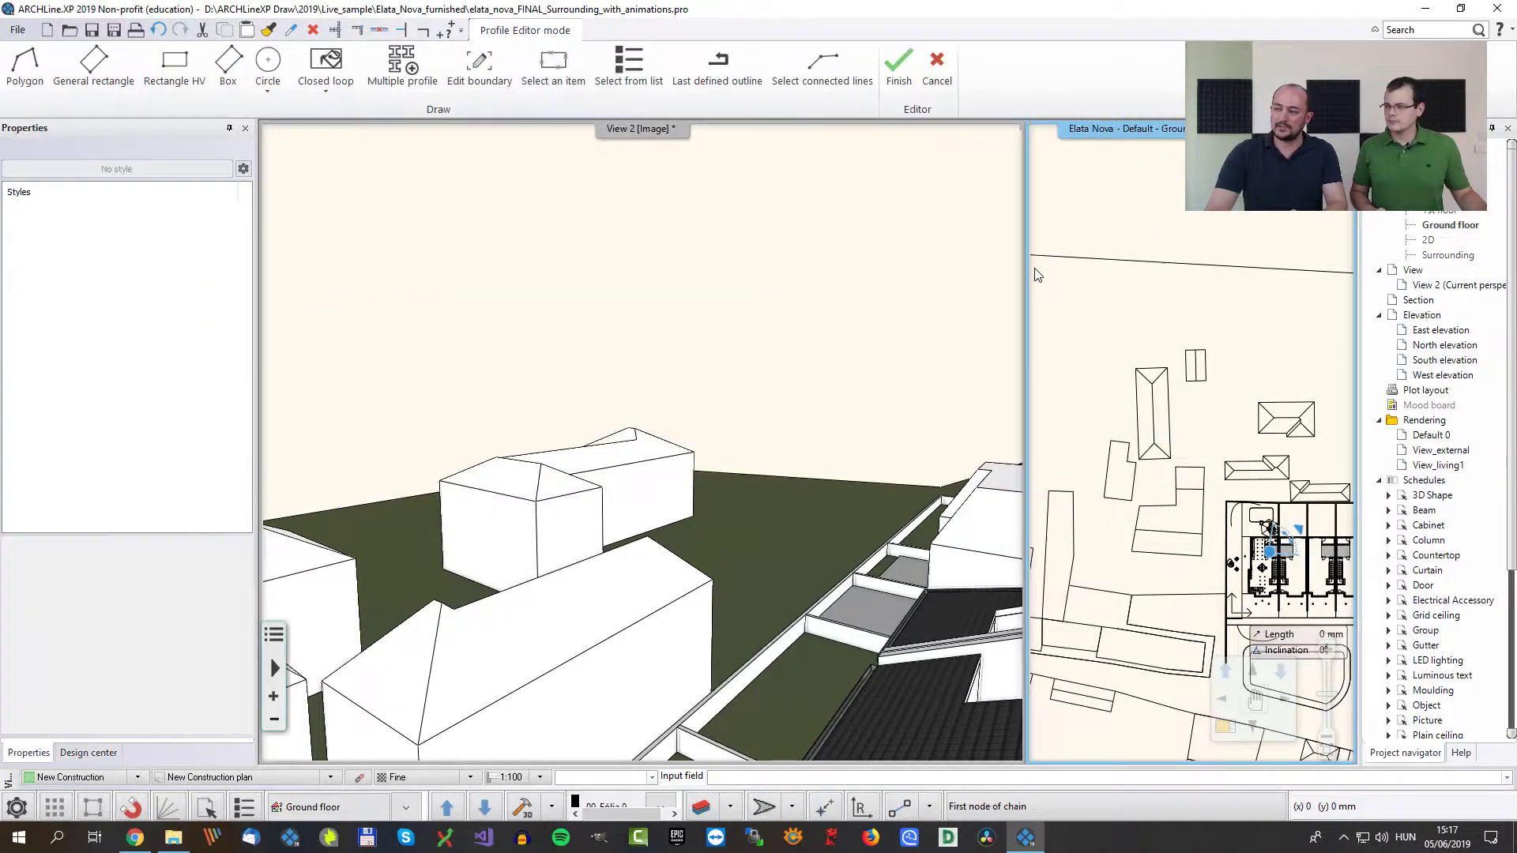
scroll(1224, 399, "up", 2)
scroll(1224, 399, "up", 2)
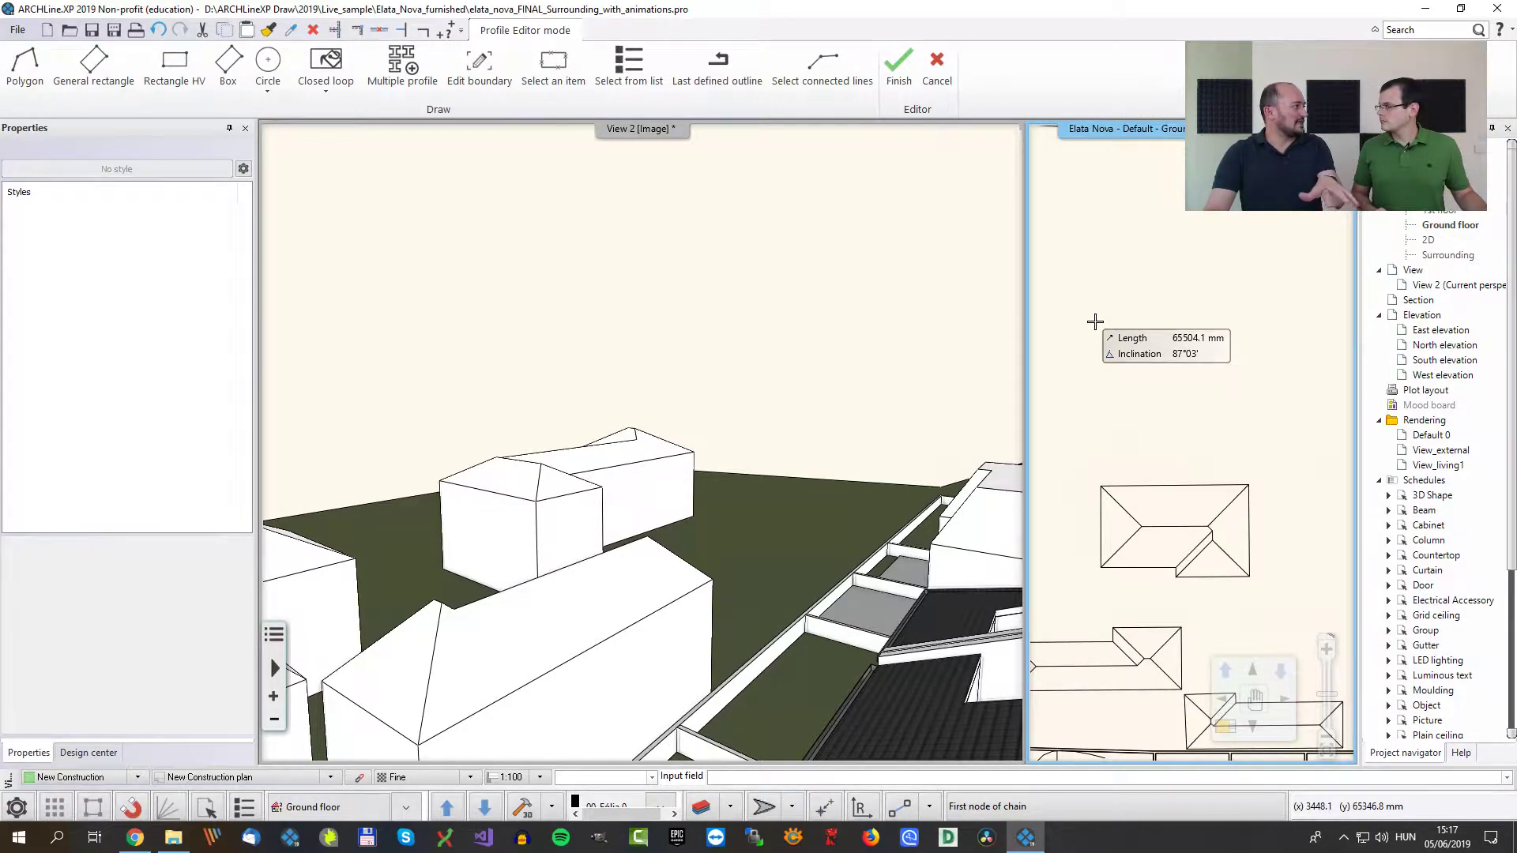
left_click(1092, 315)
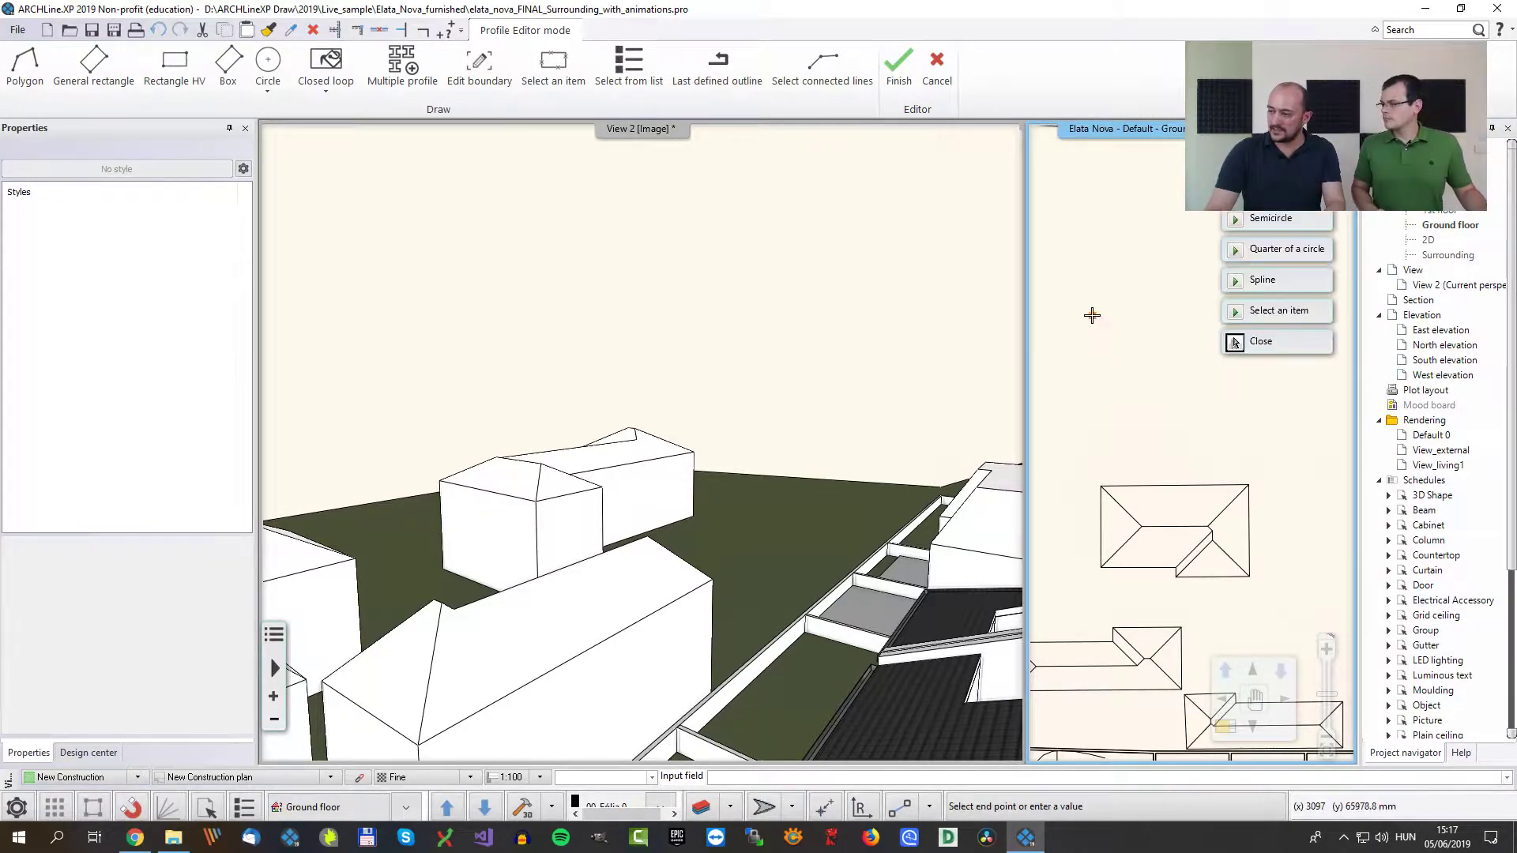
left_click(1092, 401)
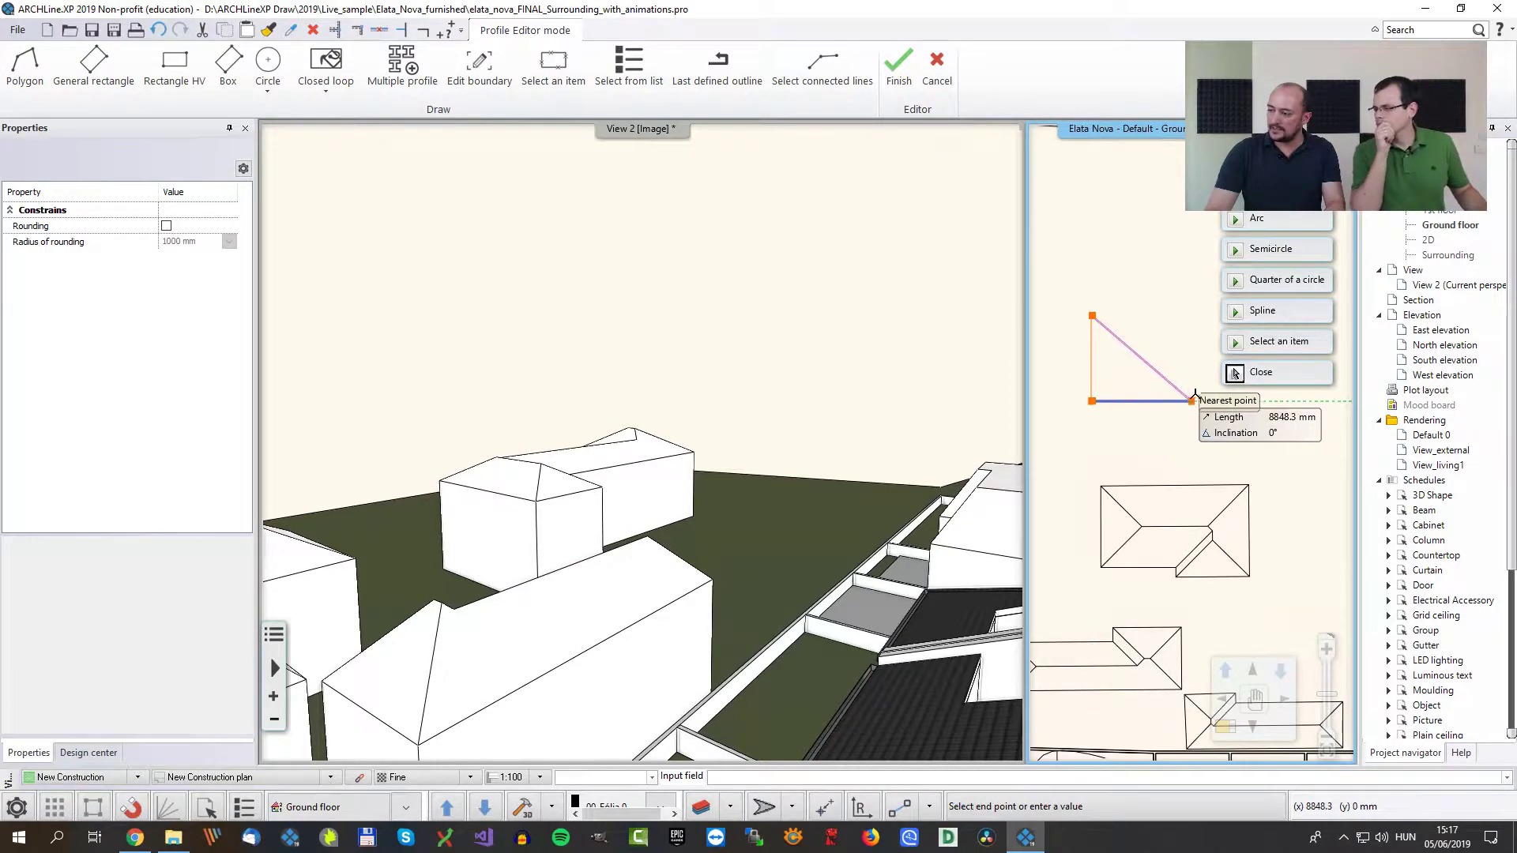
left_click(1198, 350)
left_click(1140, 350)
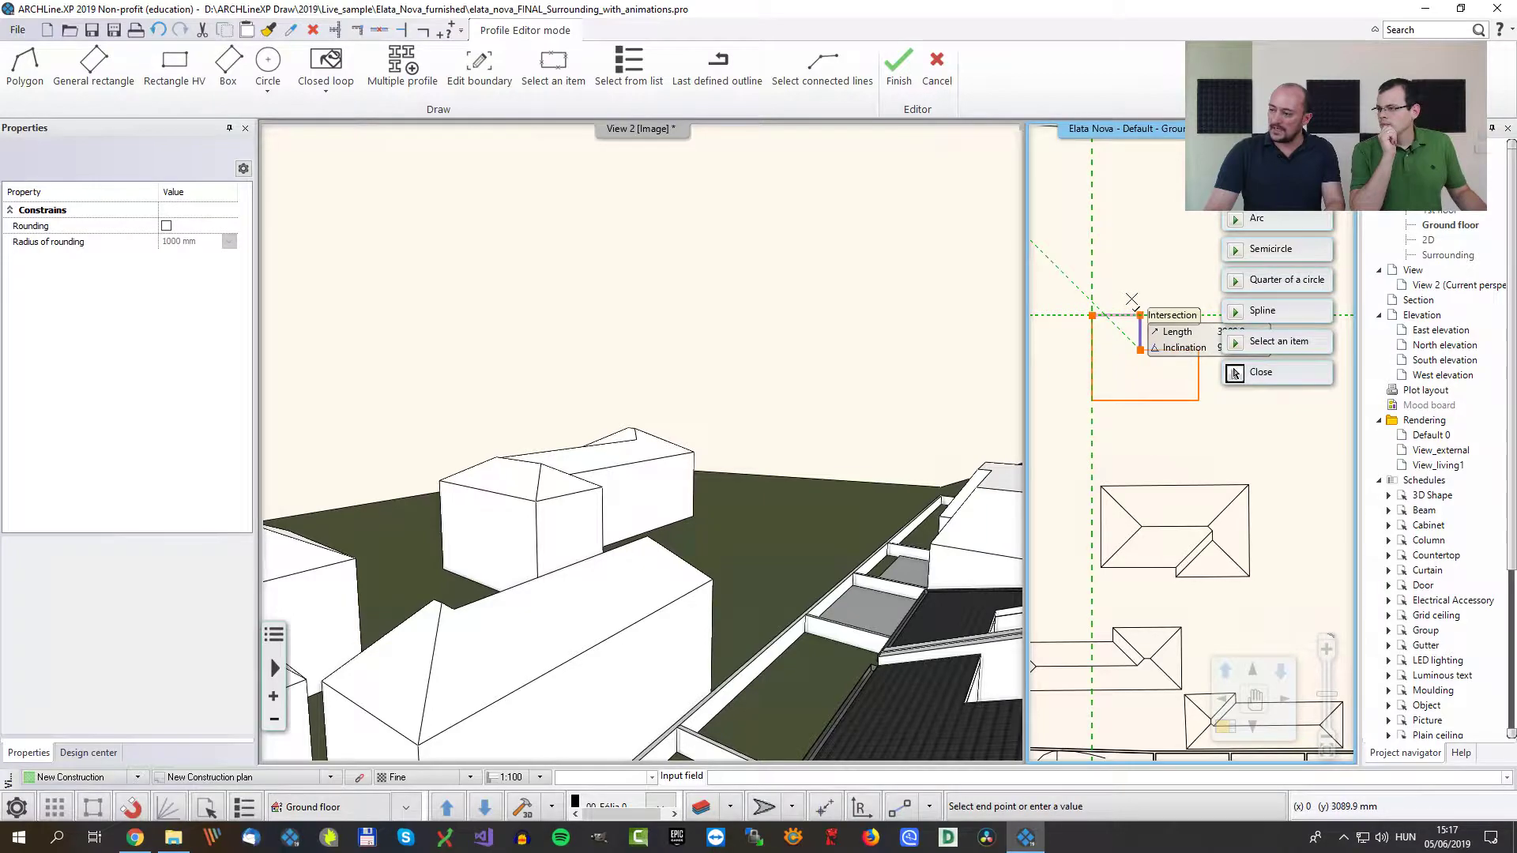
left_click(1135, 314)
left_click(1092, 315)
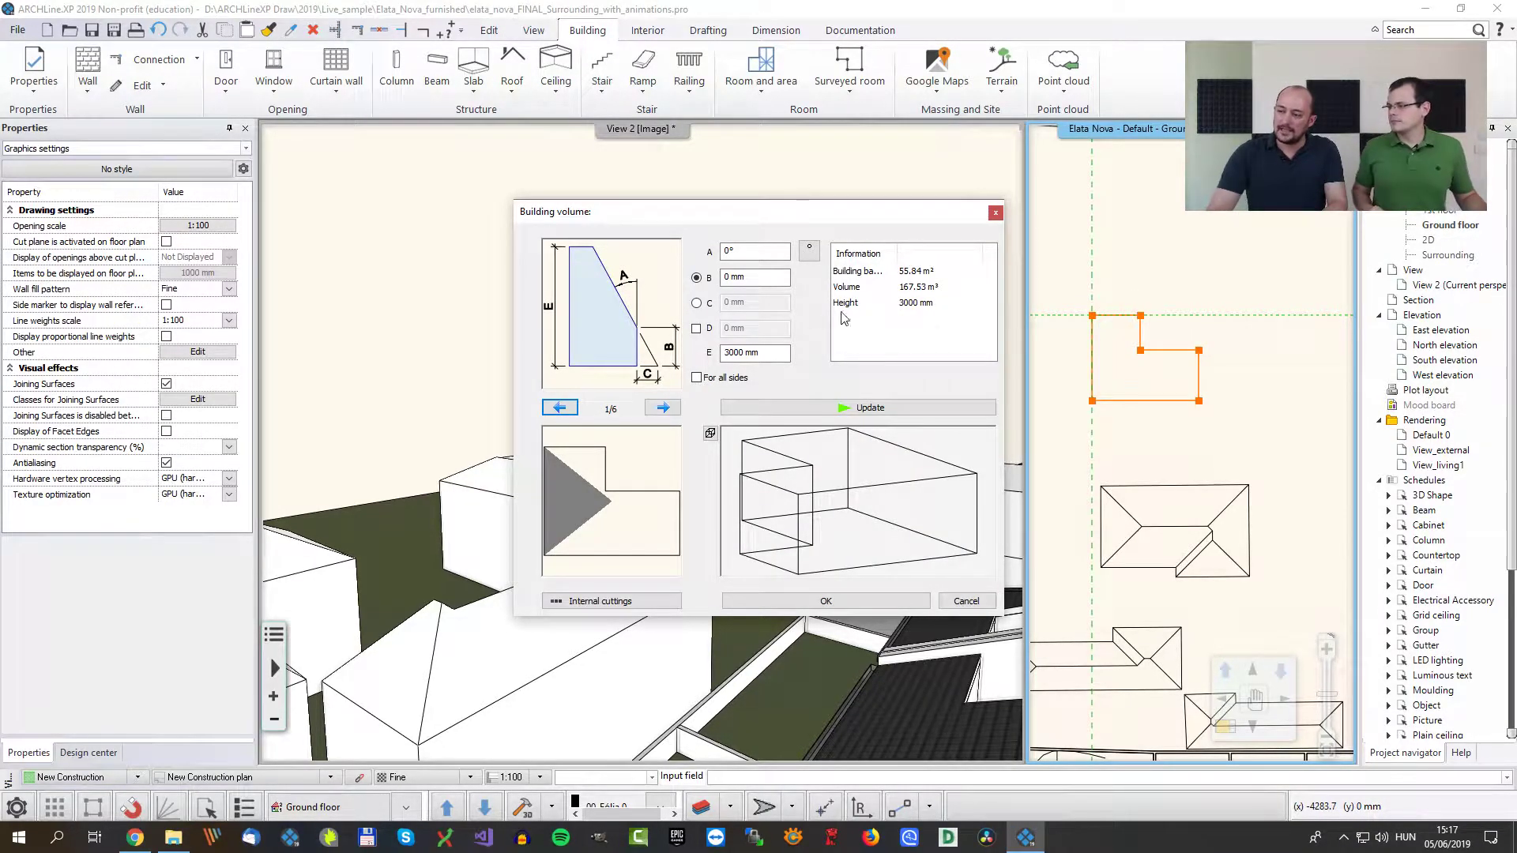
Step: Create the building volume with height E 12000 mm, slope start B 8000 mm and angle A 60°, previewing it with hidden lines removed
left_click(764, 351)
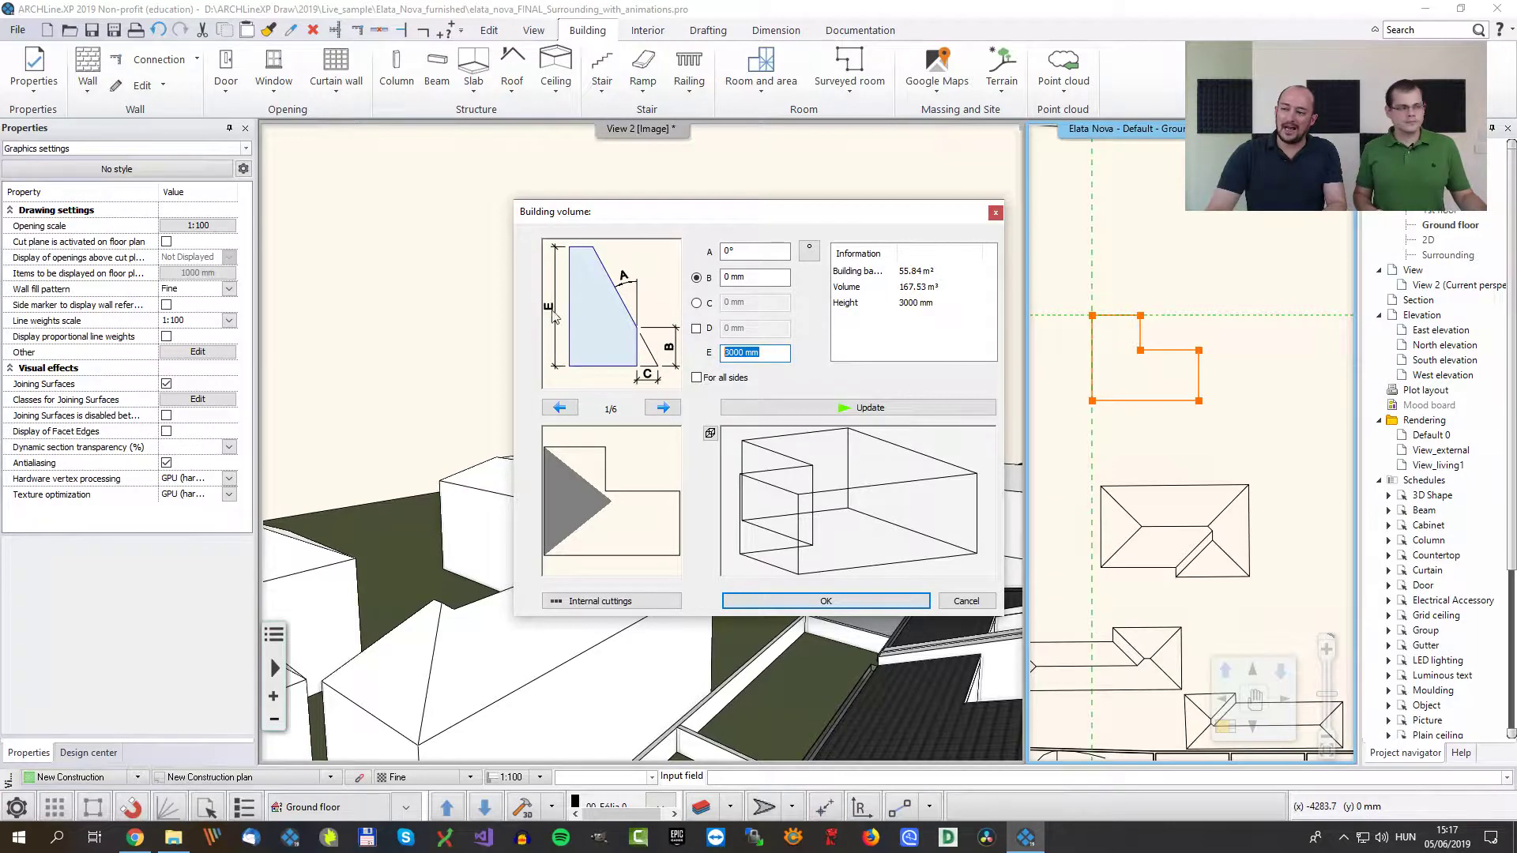
left_click(763, 353)
left_click_drag(763, 353, 721, 354)
type("12000")
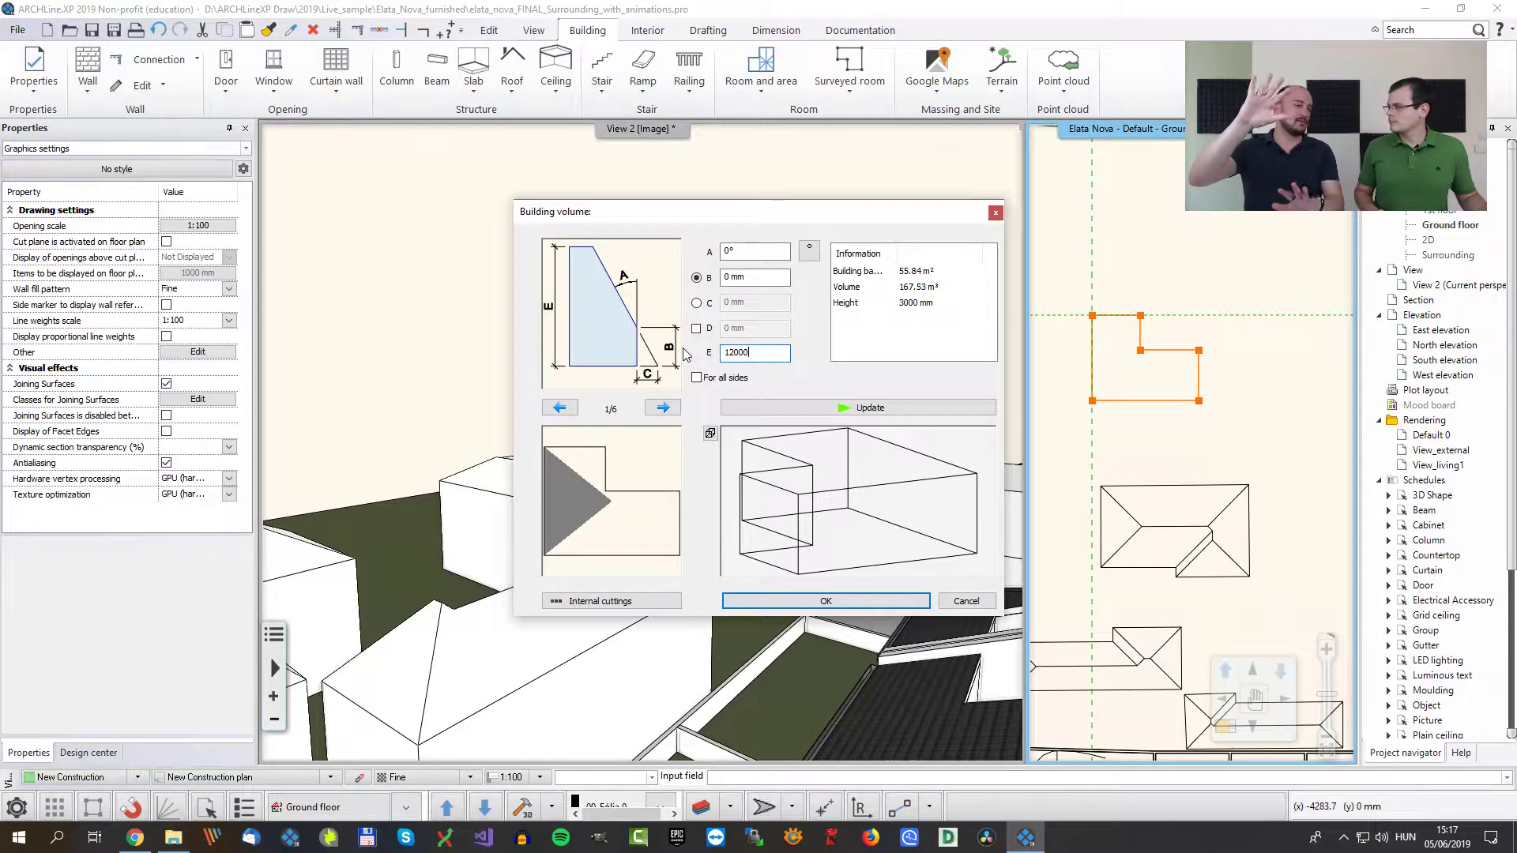
left_click(698, 278)
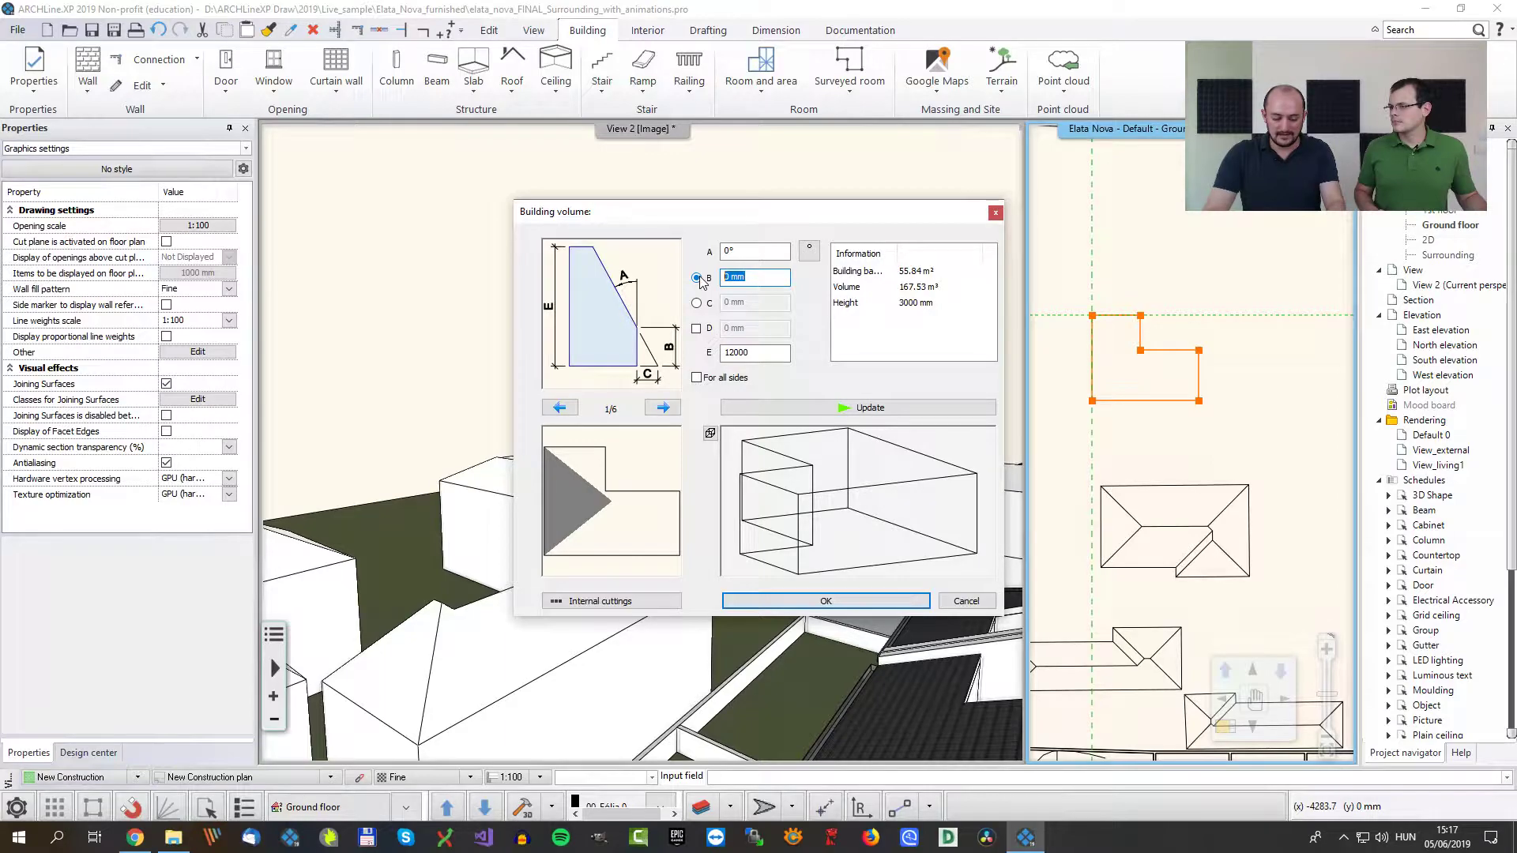
type("8000")
key("shift+Tab")
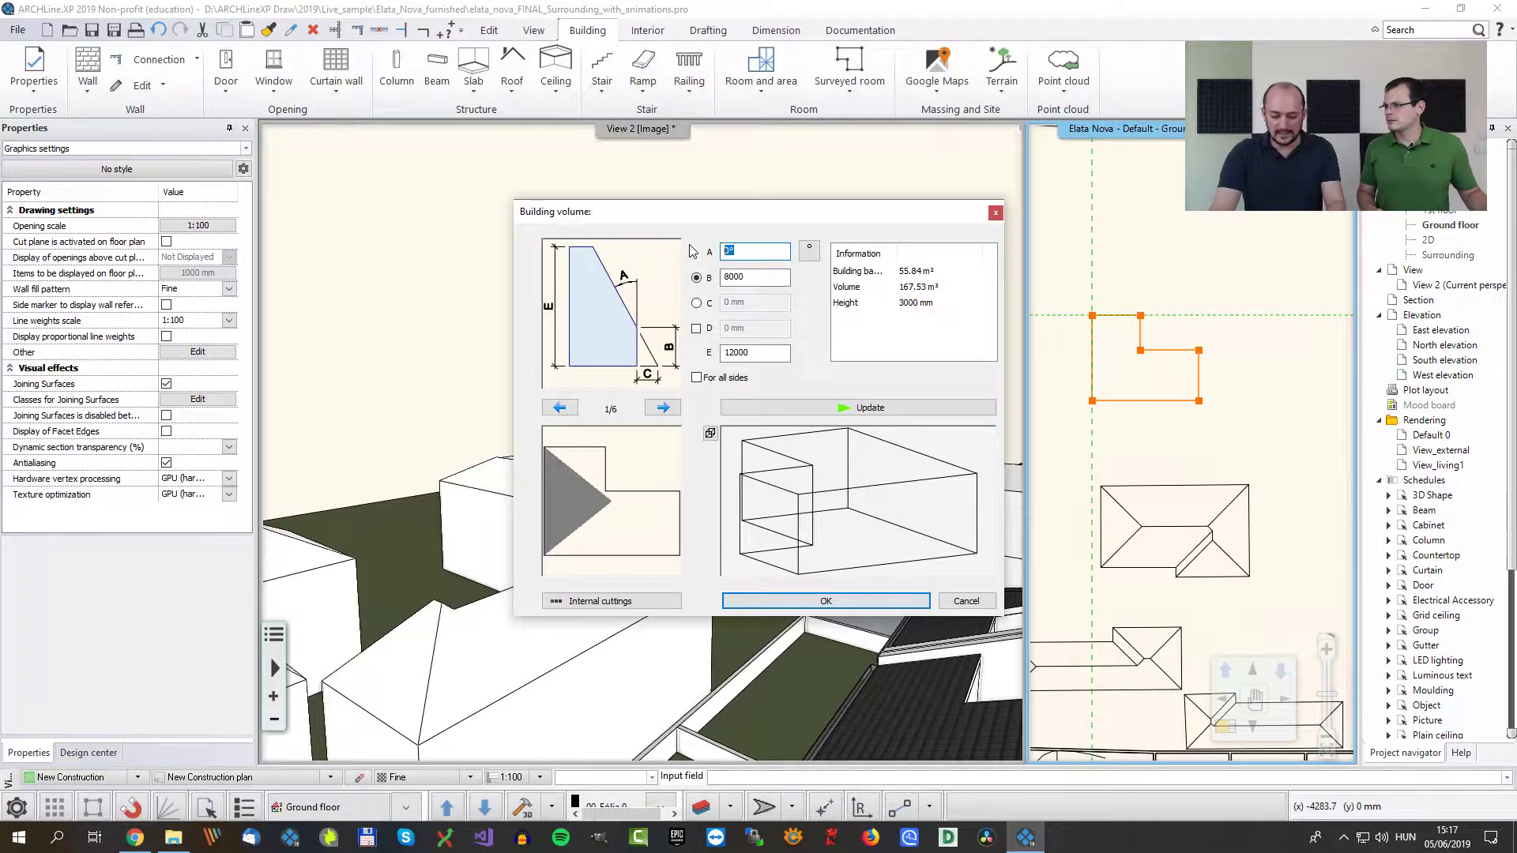
type("60")
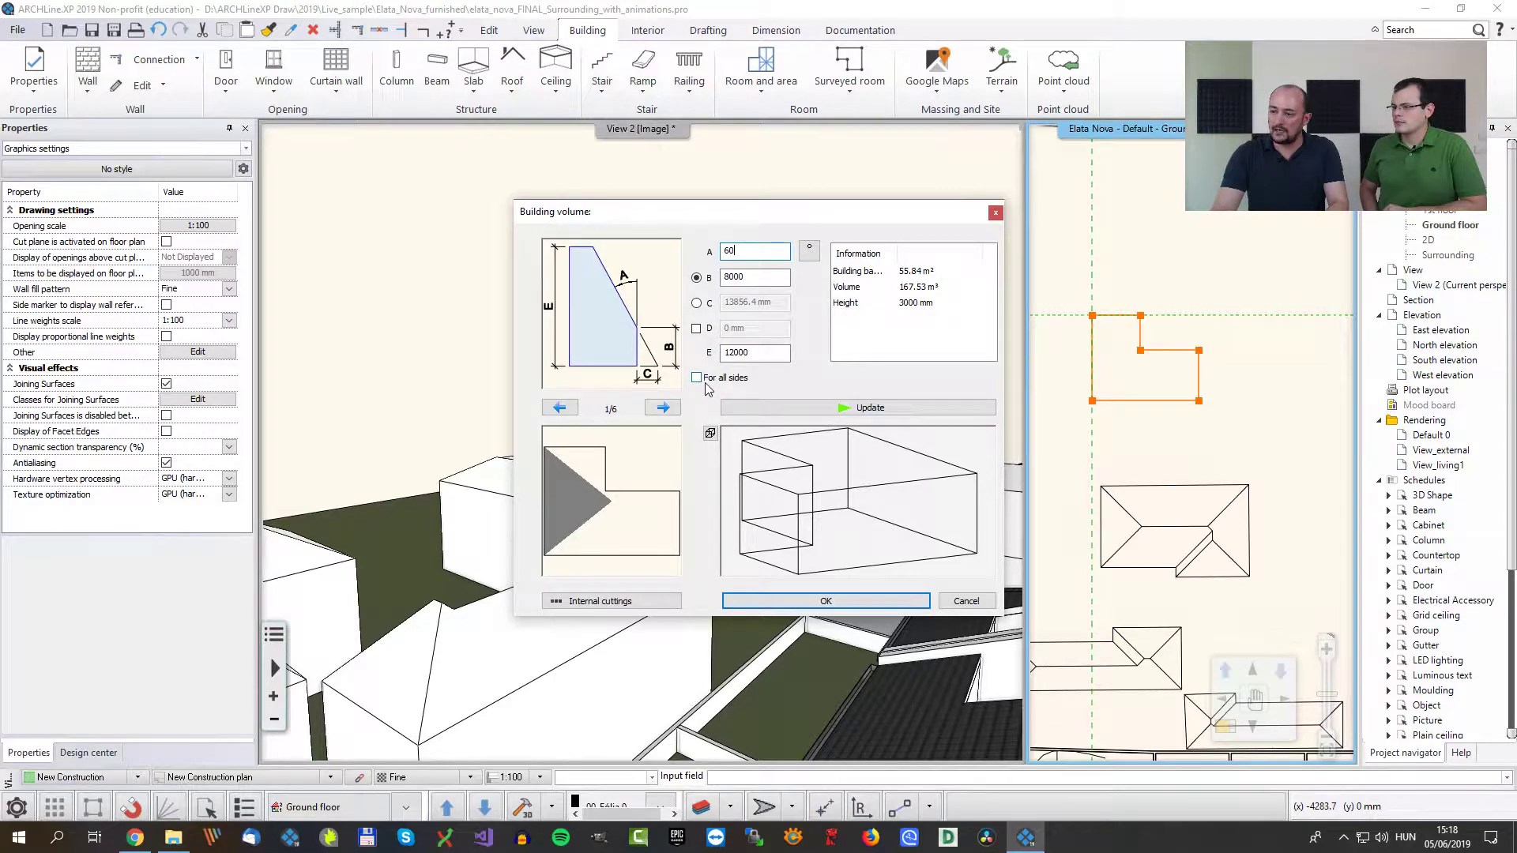
left_click(790, 409)
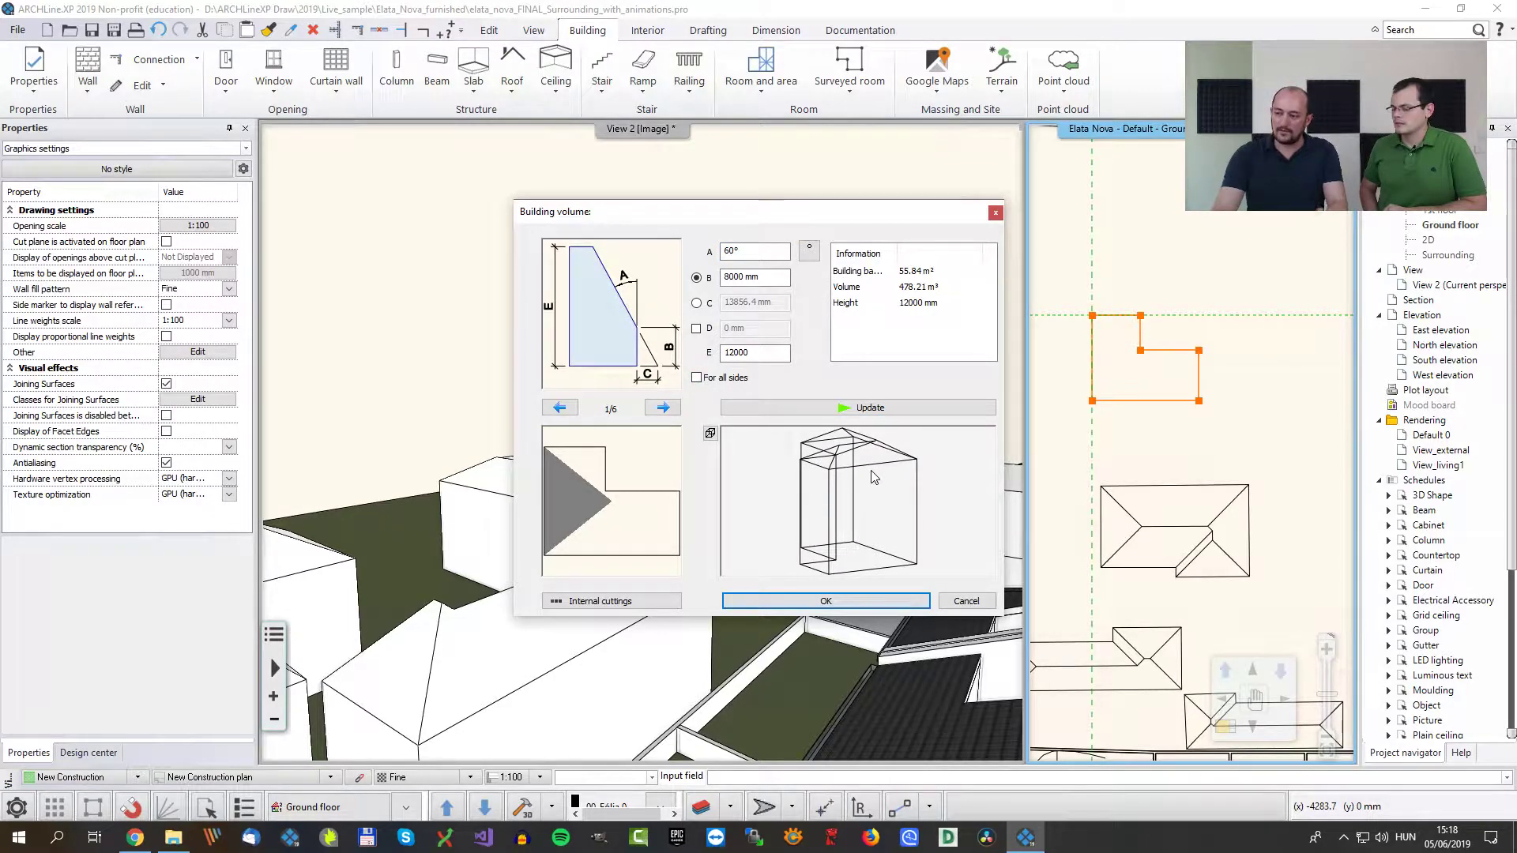
left_click(710, 433)
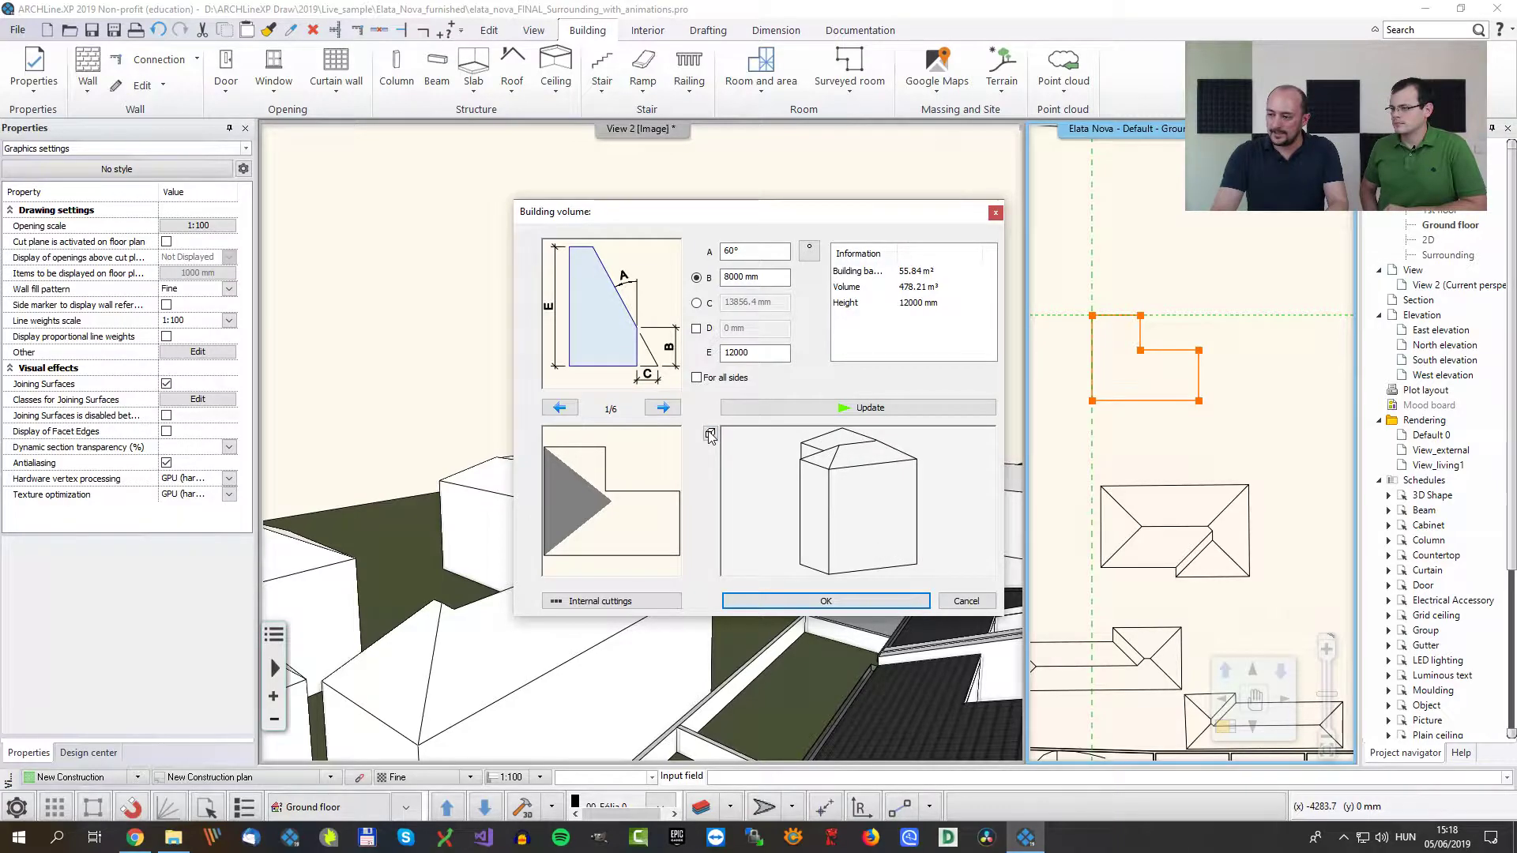
left_click(824, 602)
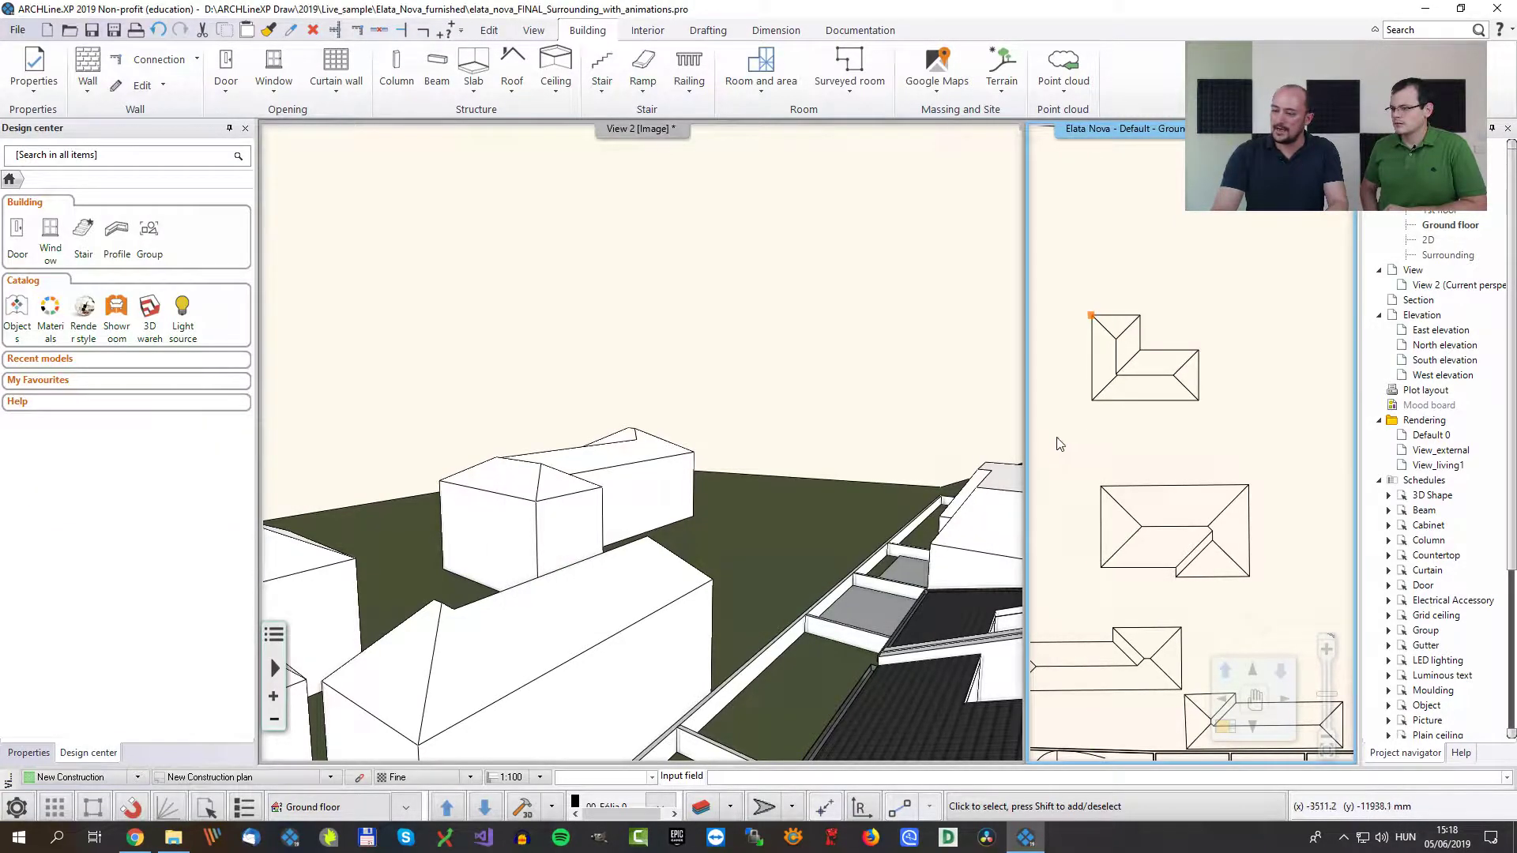
Step: Turn the perspective view to examine the new L-shaped building among the neighbouring masses
left_click(686, 377)
middle_click_drag(395, 507, 594, 541)
middle_click_drag(433, 551, 607, 543)
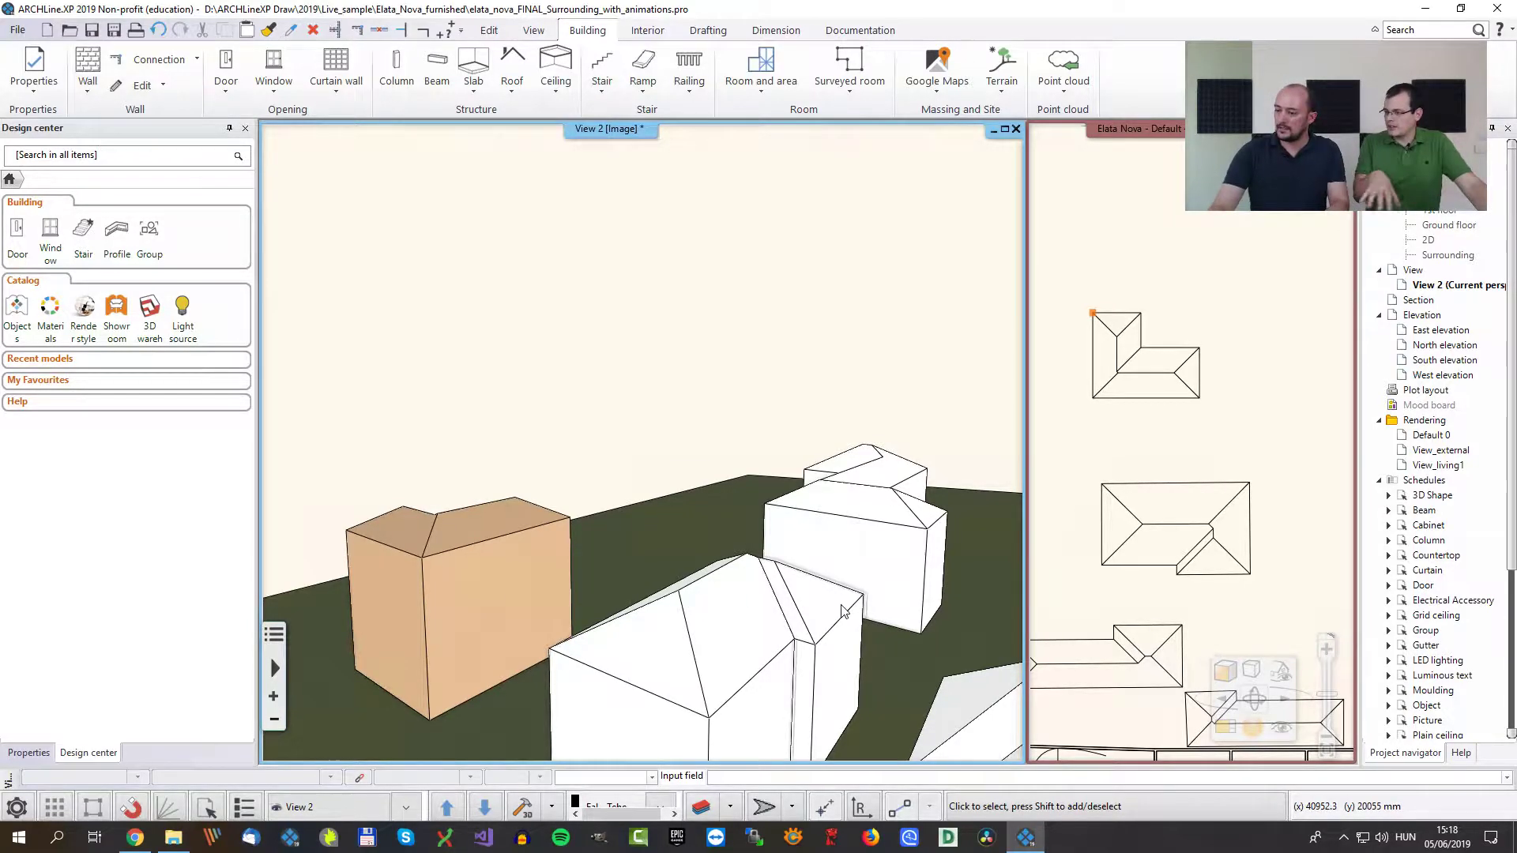
Step: Restore the saved perspective View_external and back the camera away to show the whole row of houses and the street
left_click(406, 811)
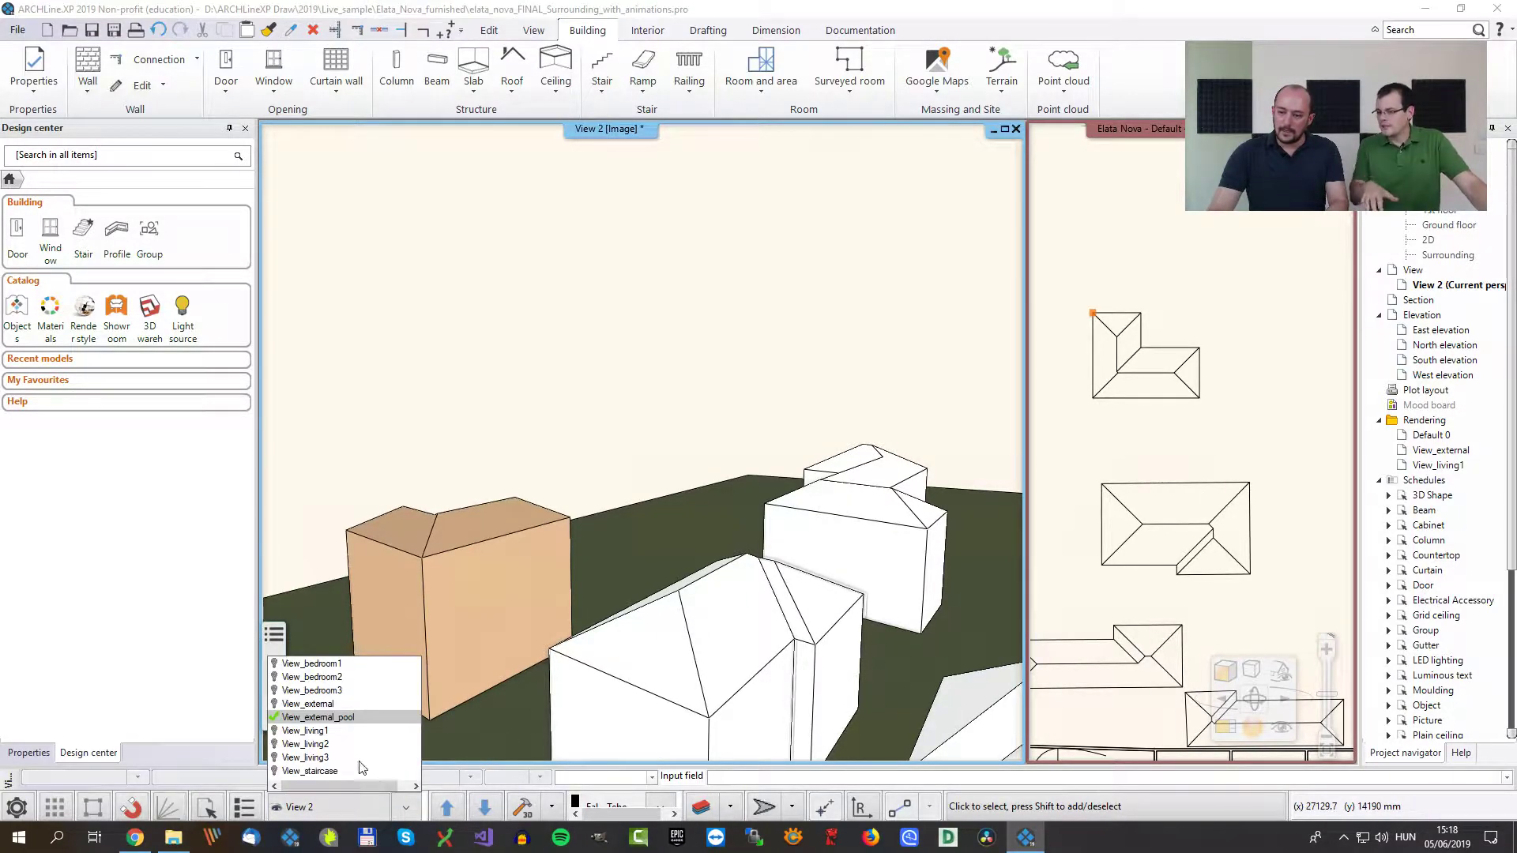
left_click(334, 703)
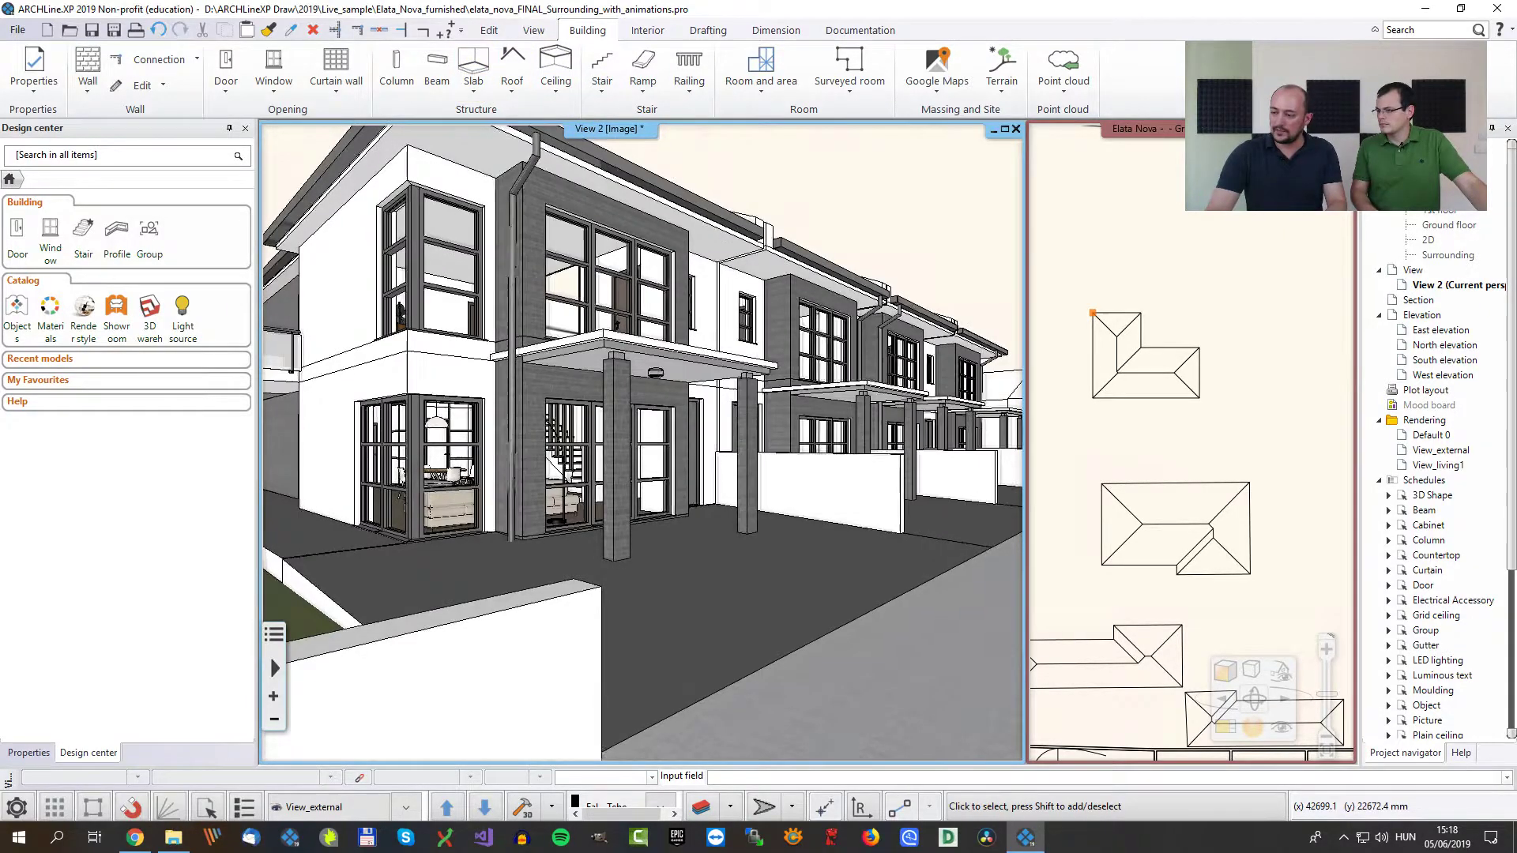
scroll(680, 532, "down", 5)
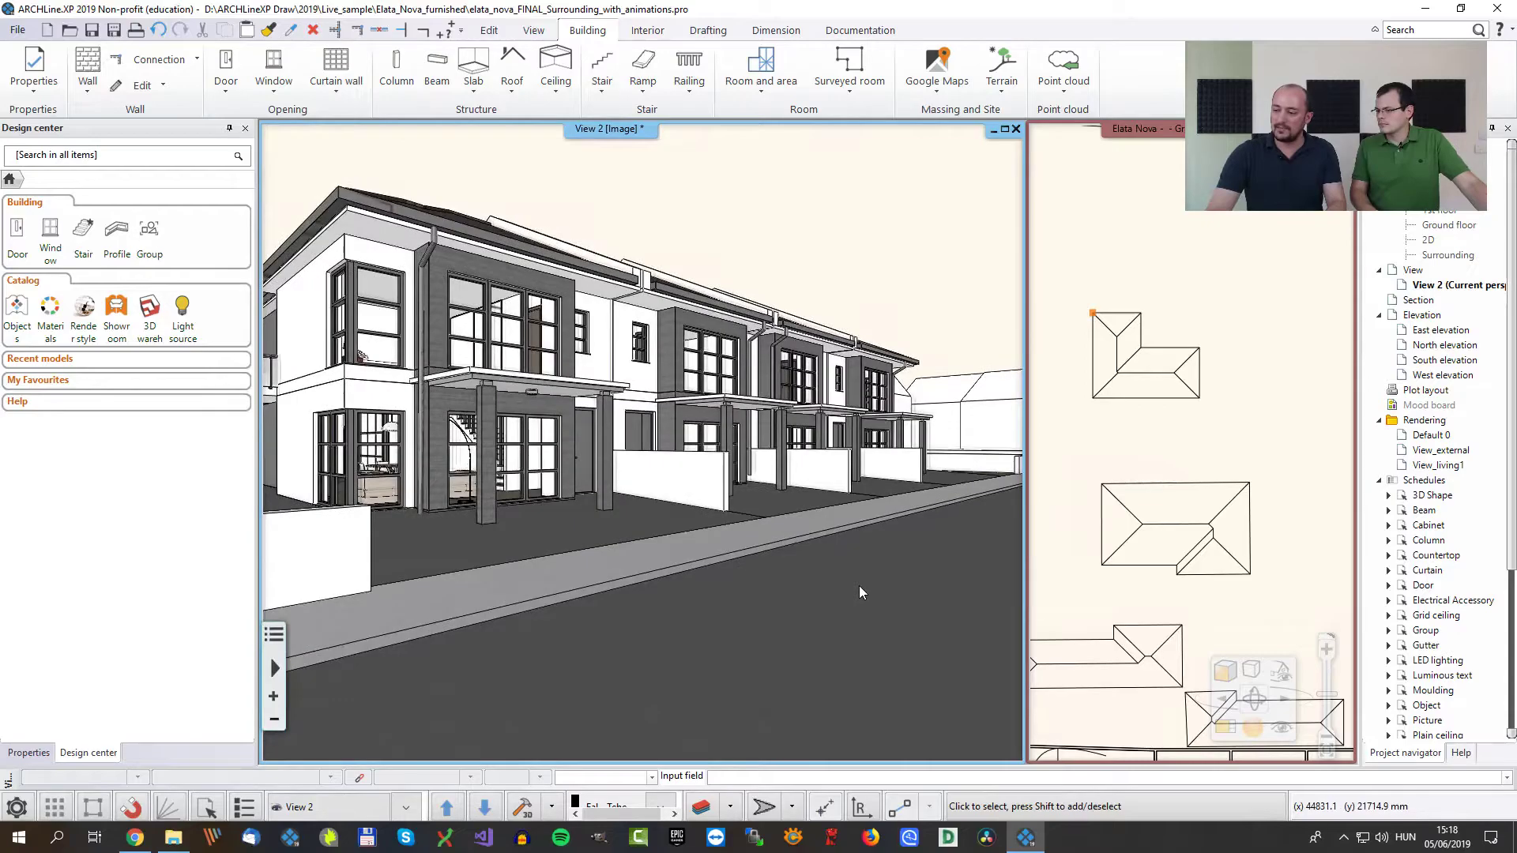
scroll(860, 586, "down", 6)
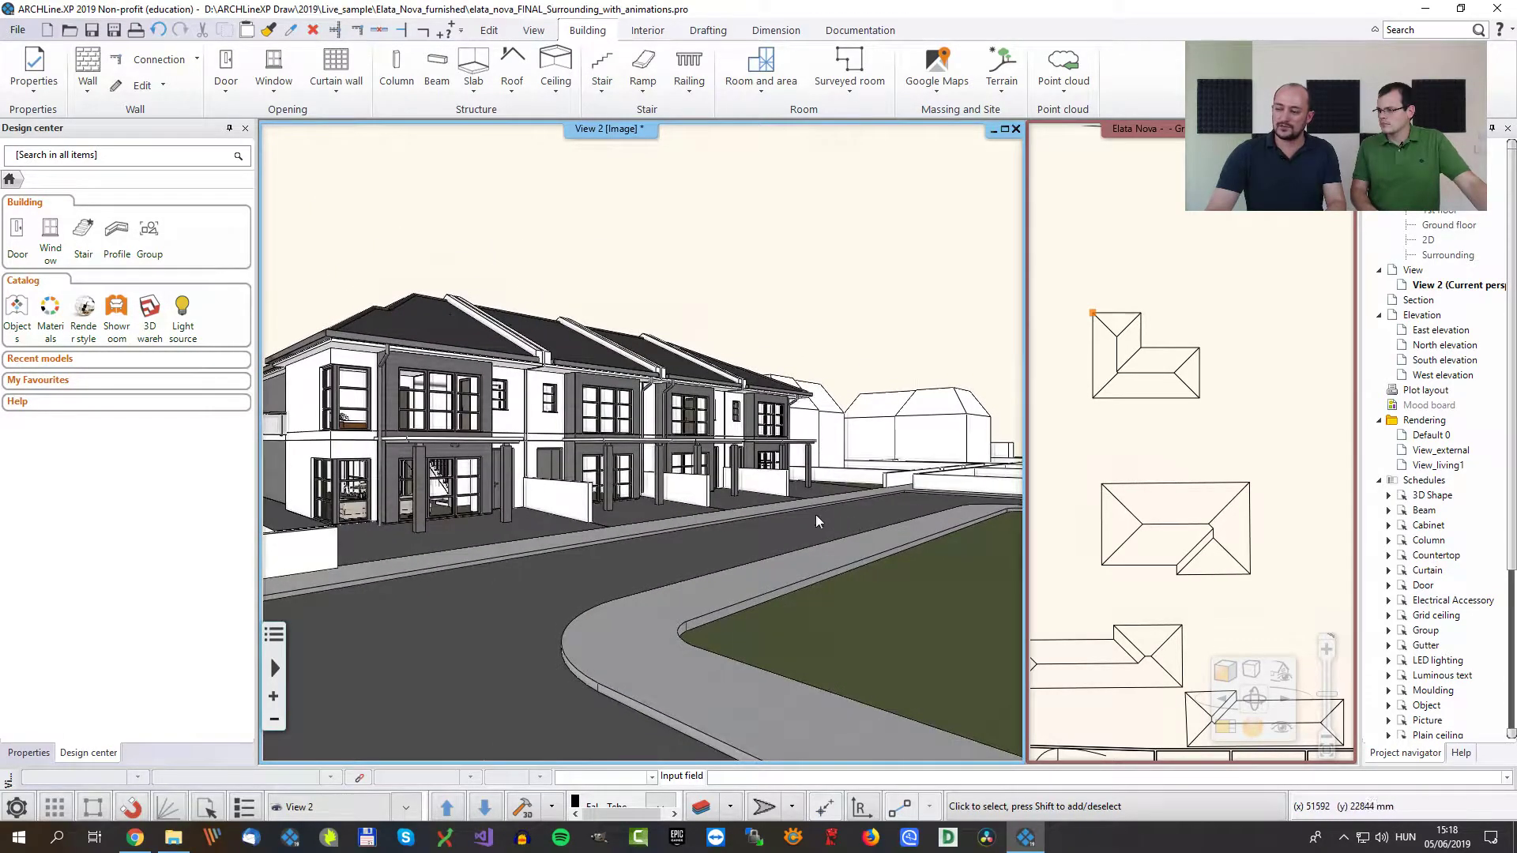
Step: Inspect the properties of the pavement, road and grass slabs in front of the houses in the perspective view
left_click(855, 627)
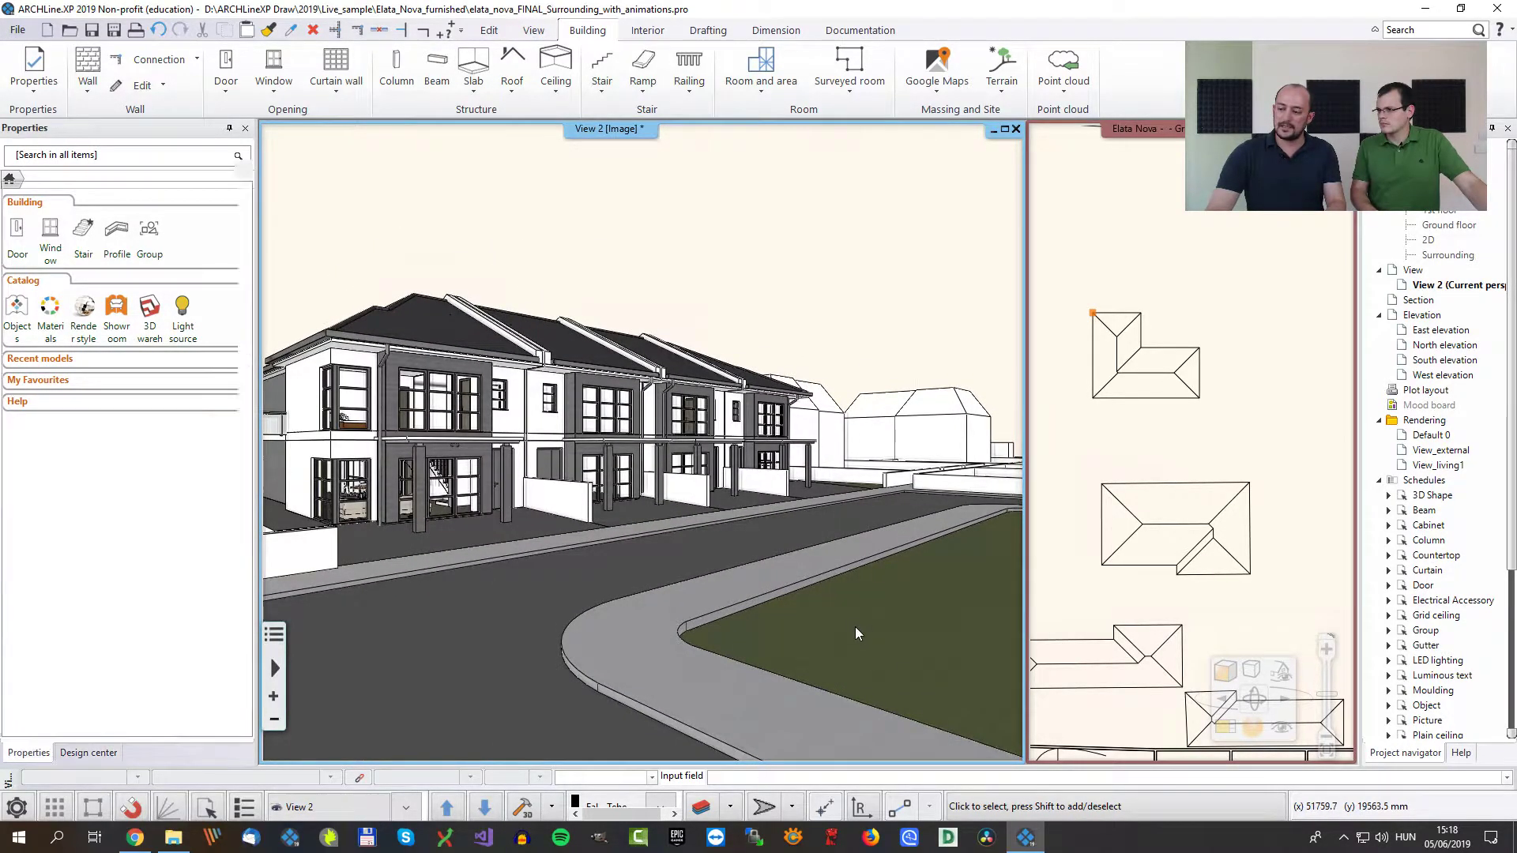
left_click(723, 584)
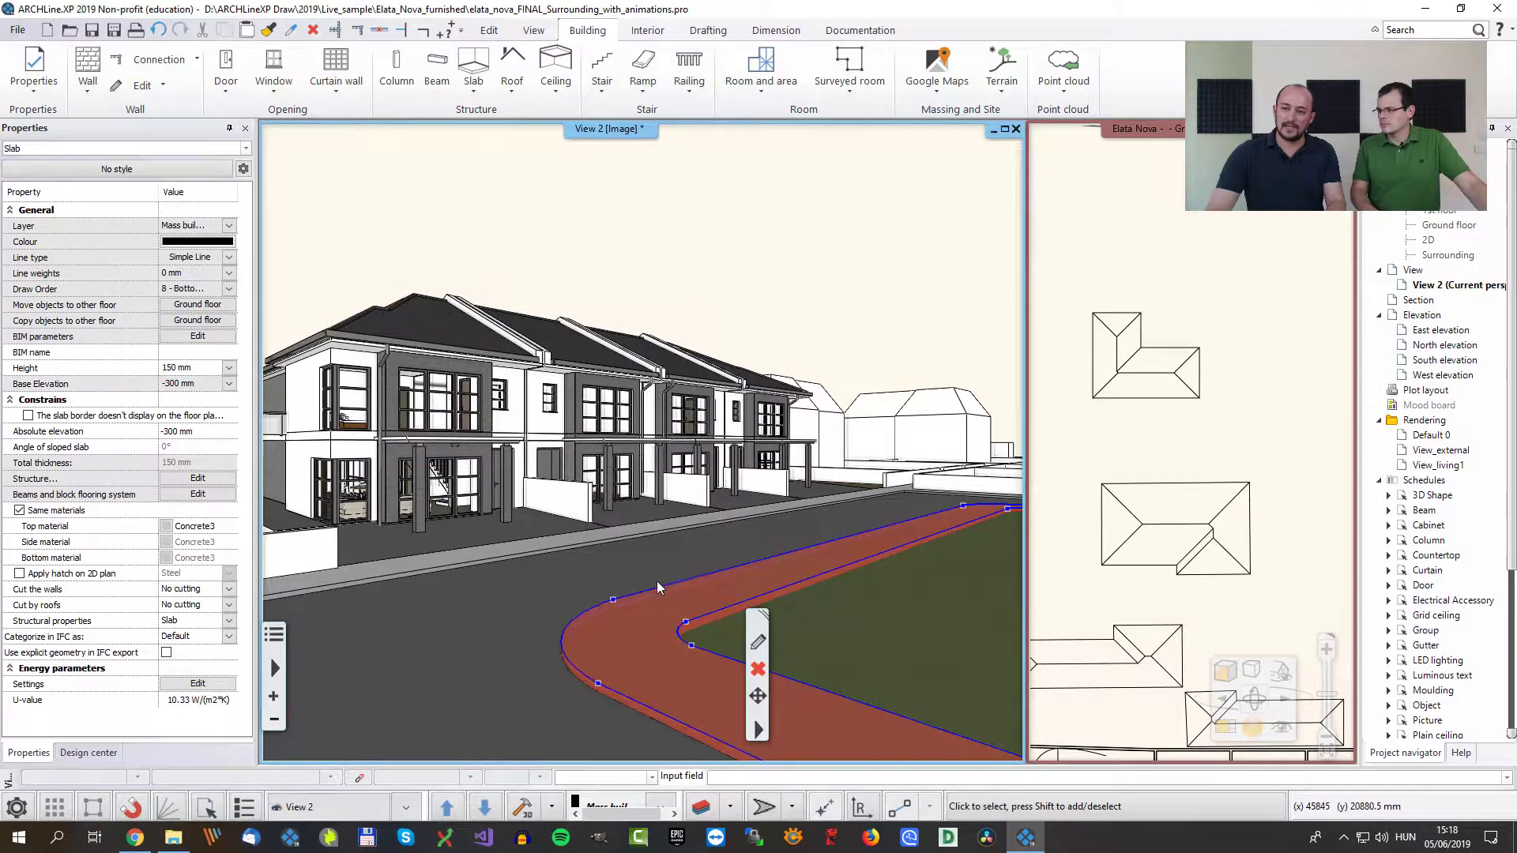
left_click(539, 567)
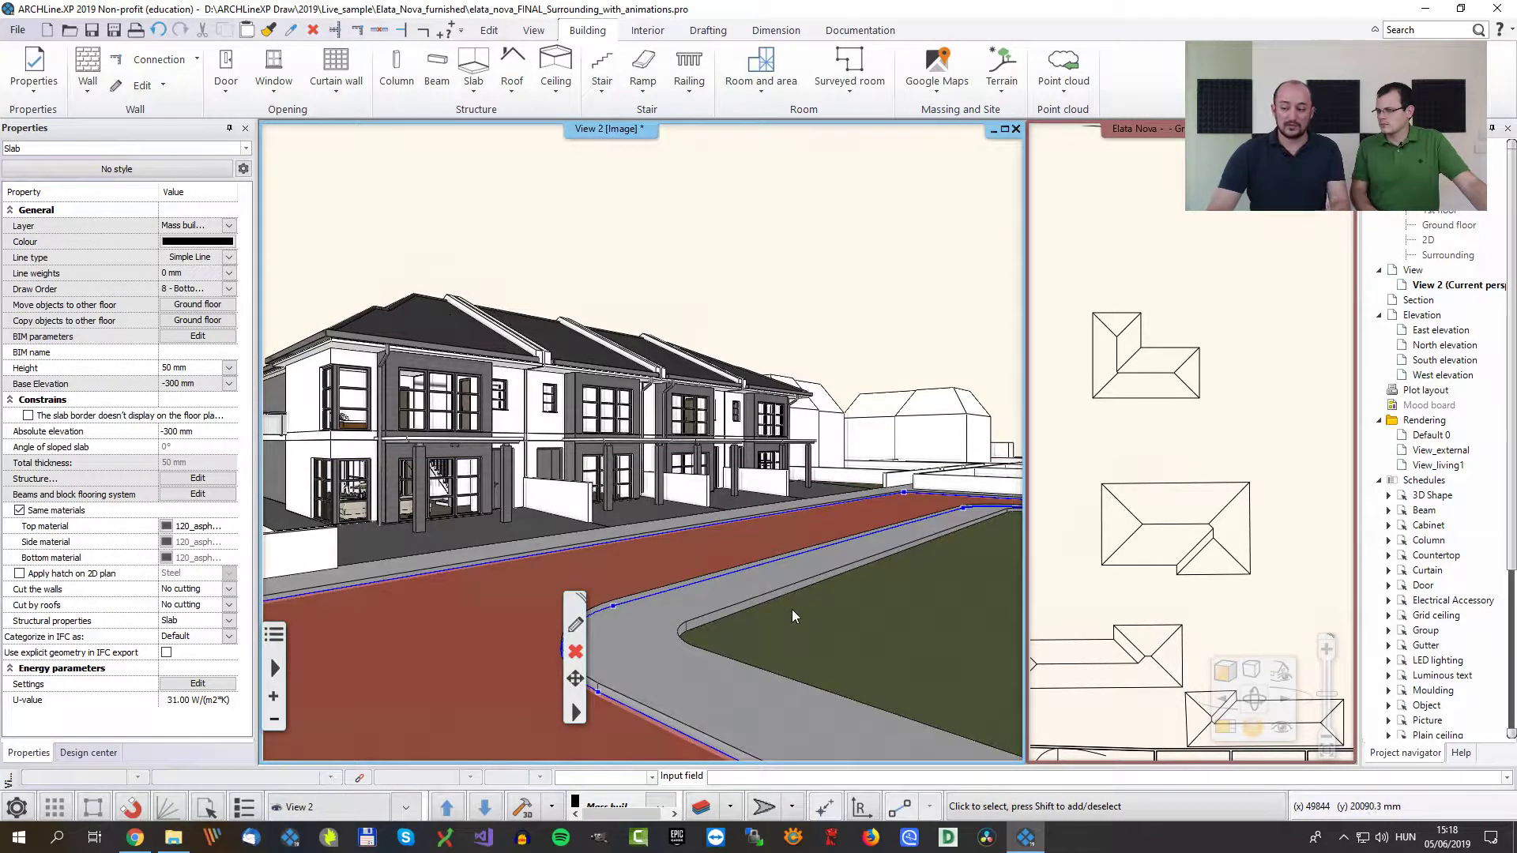
left_click(847, 630)
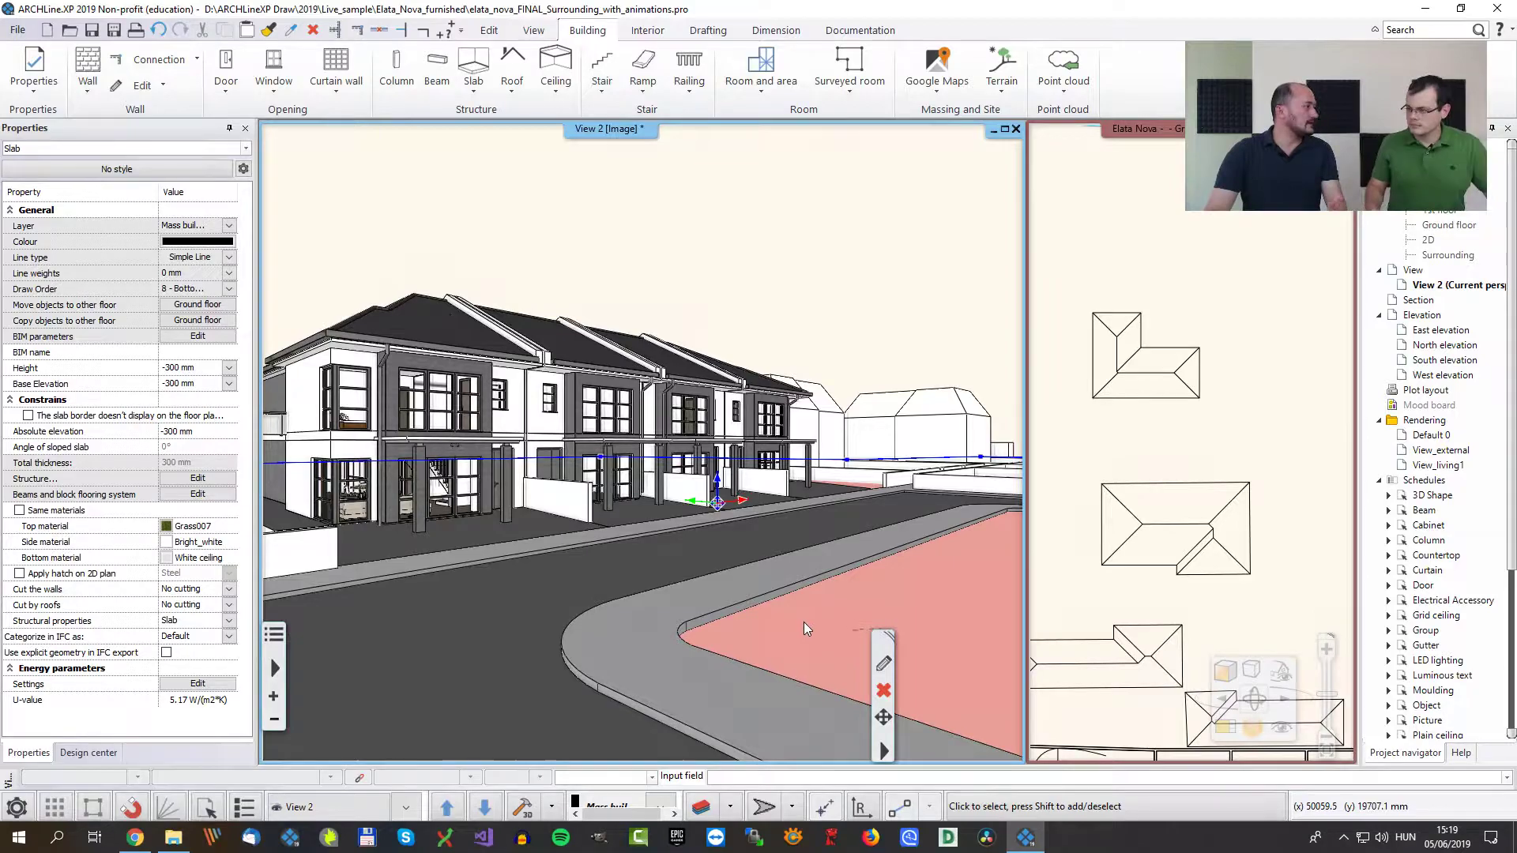
left_click(685, 588)
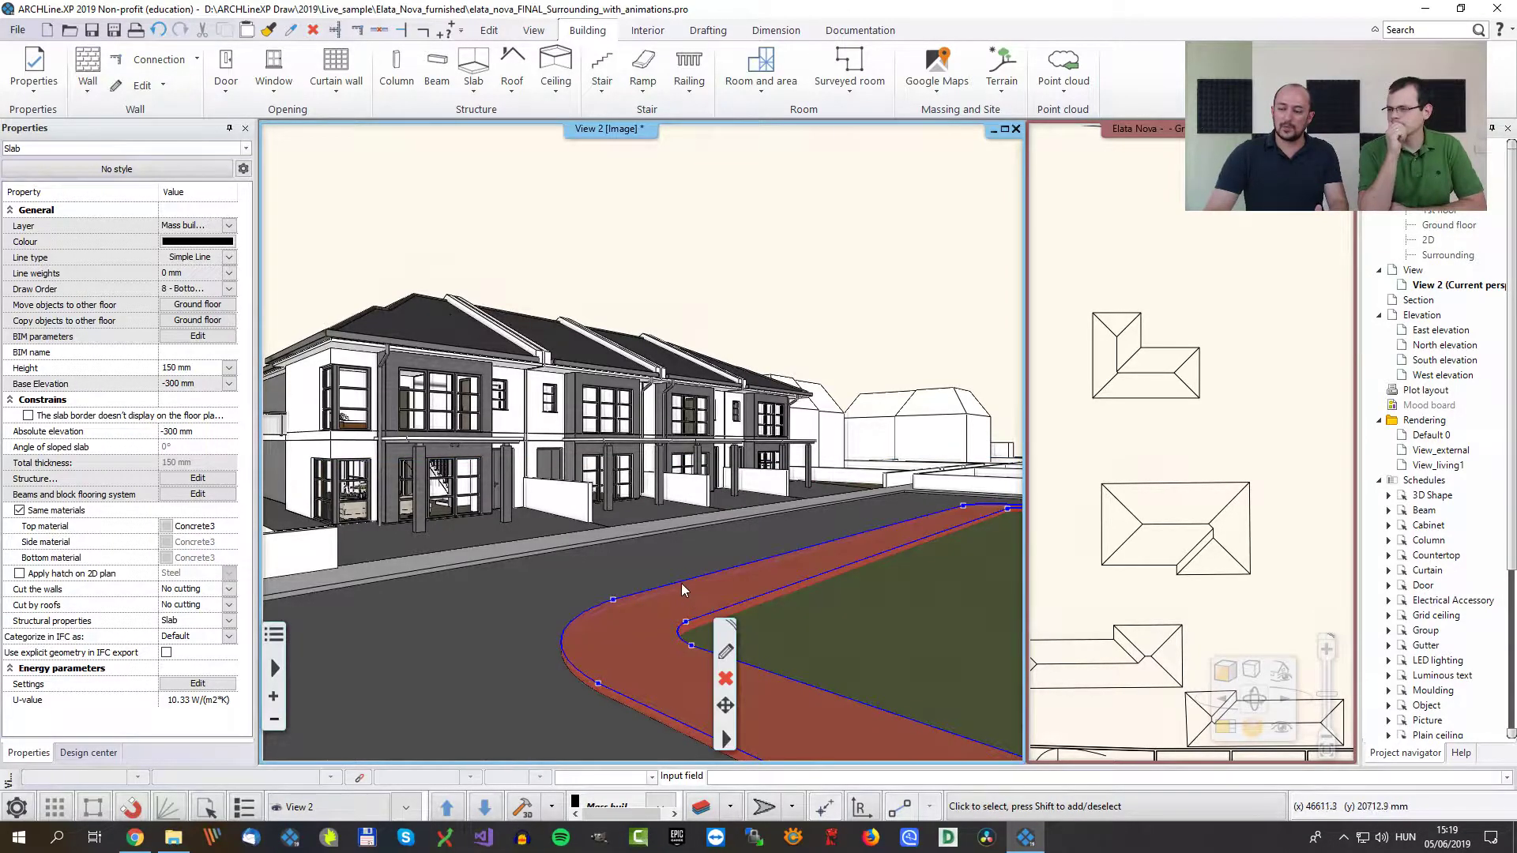
left_click(839, 364)
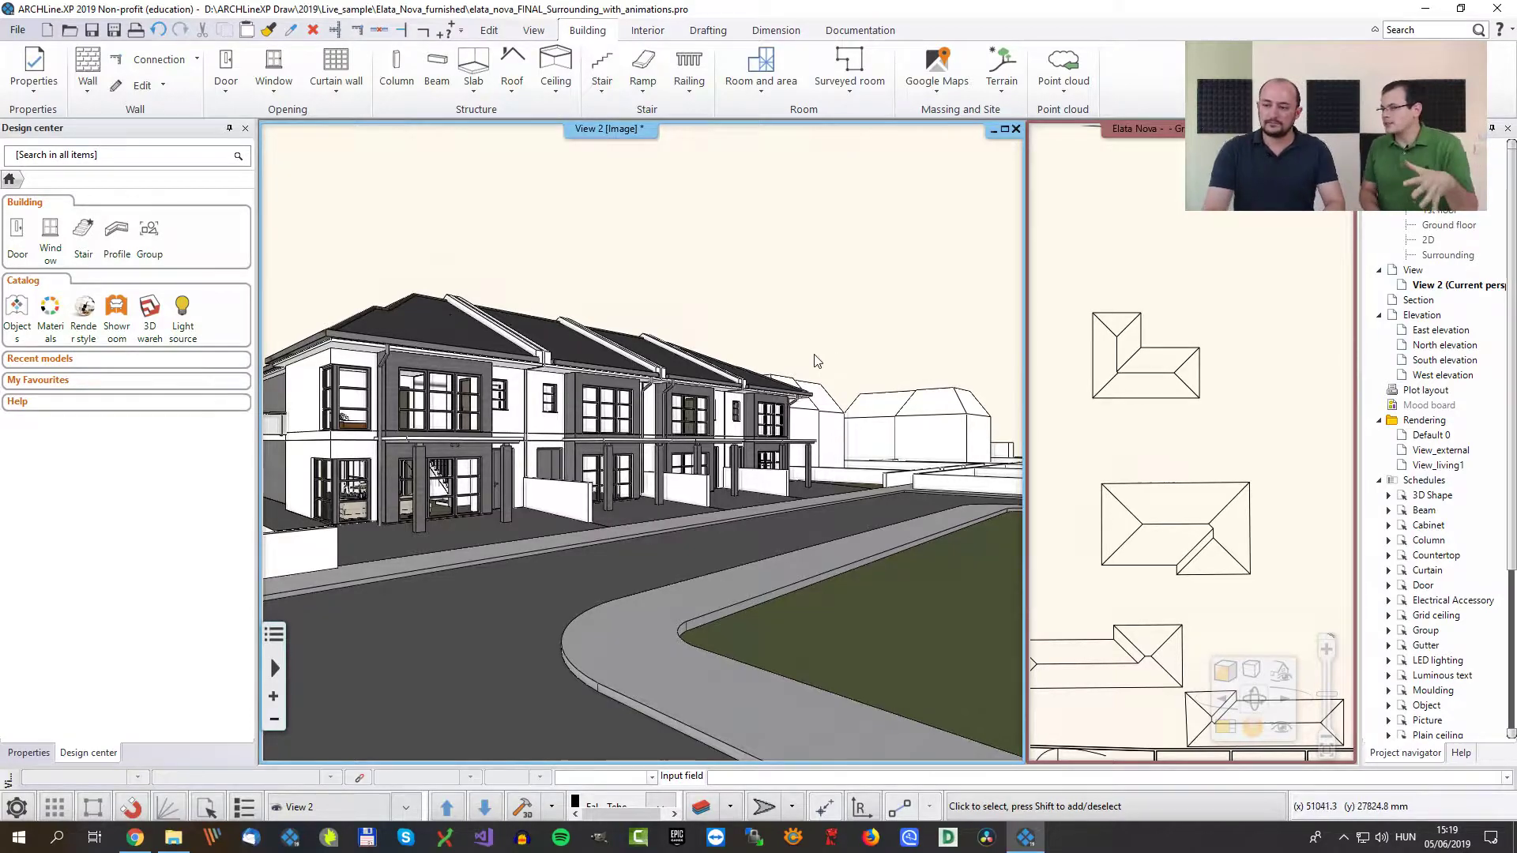
Step: Create the animation from the existing spline path on the ground floor plan and play it through in the animation editor
left_click(1108, 407)
scroll(1177, 387, "down", 6)
scroll(1166, 446, "up", 1)
scroll(1166, 446, "up", 3)
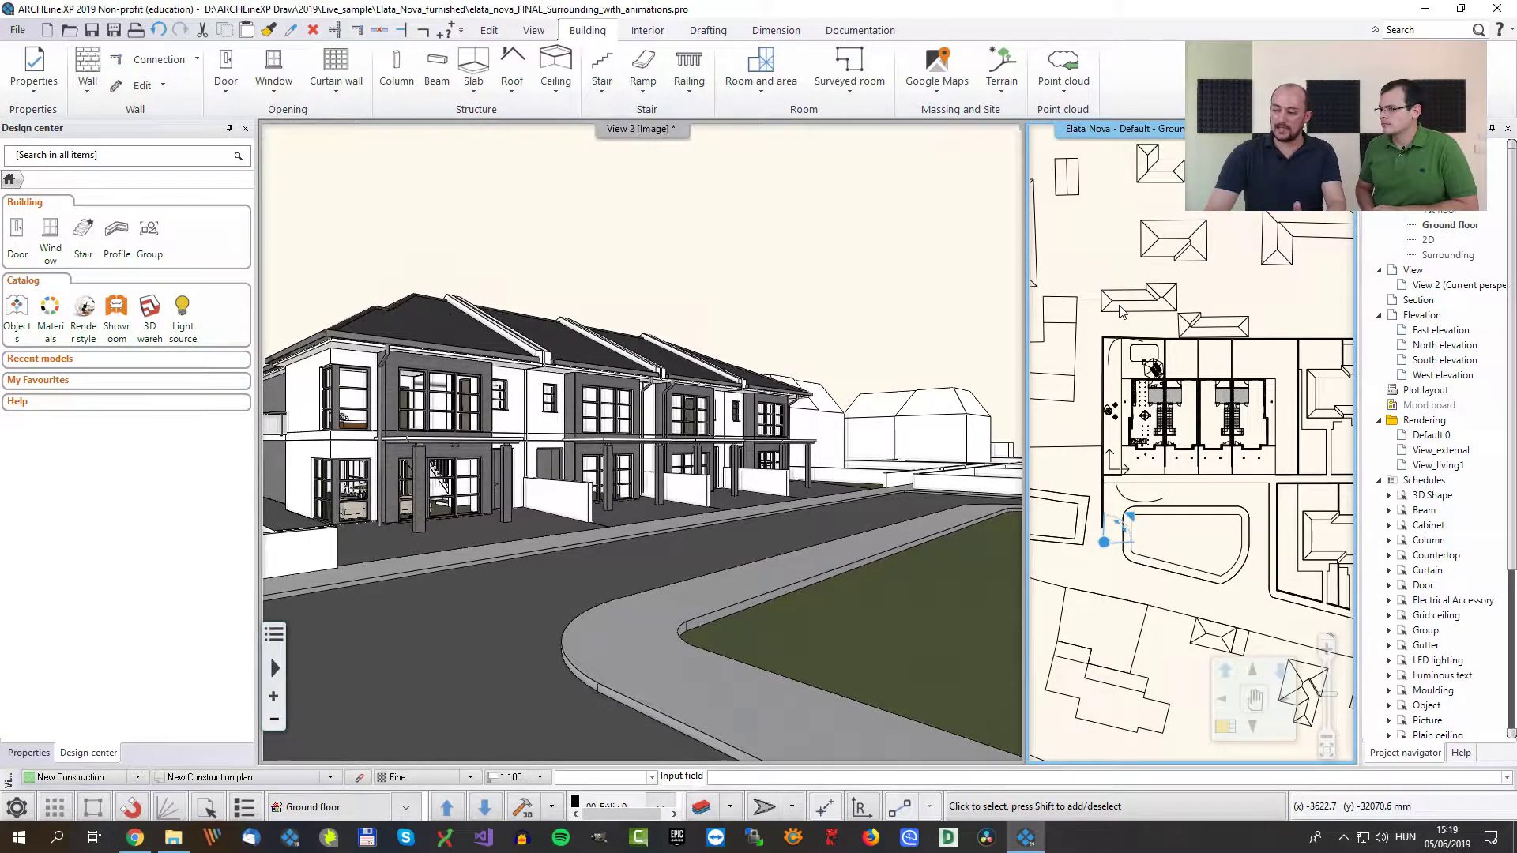
right_click(1135, 517)
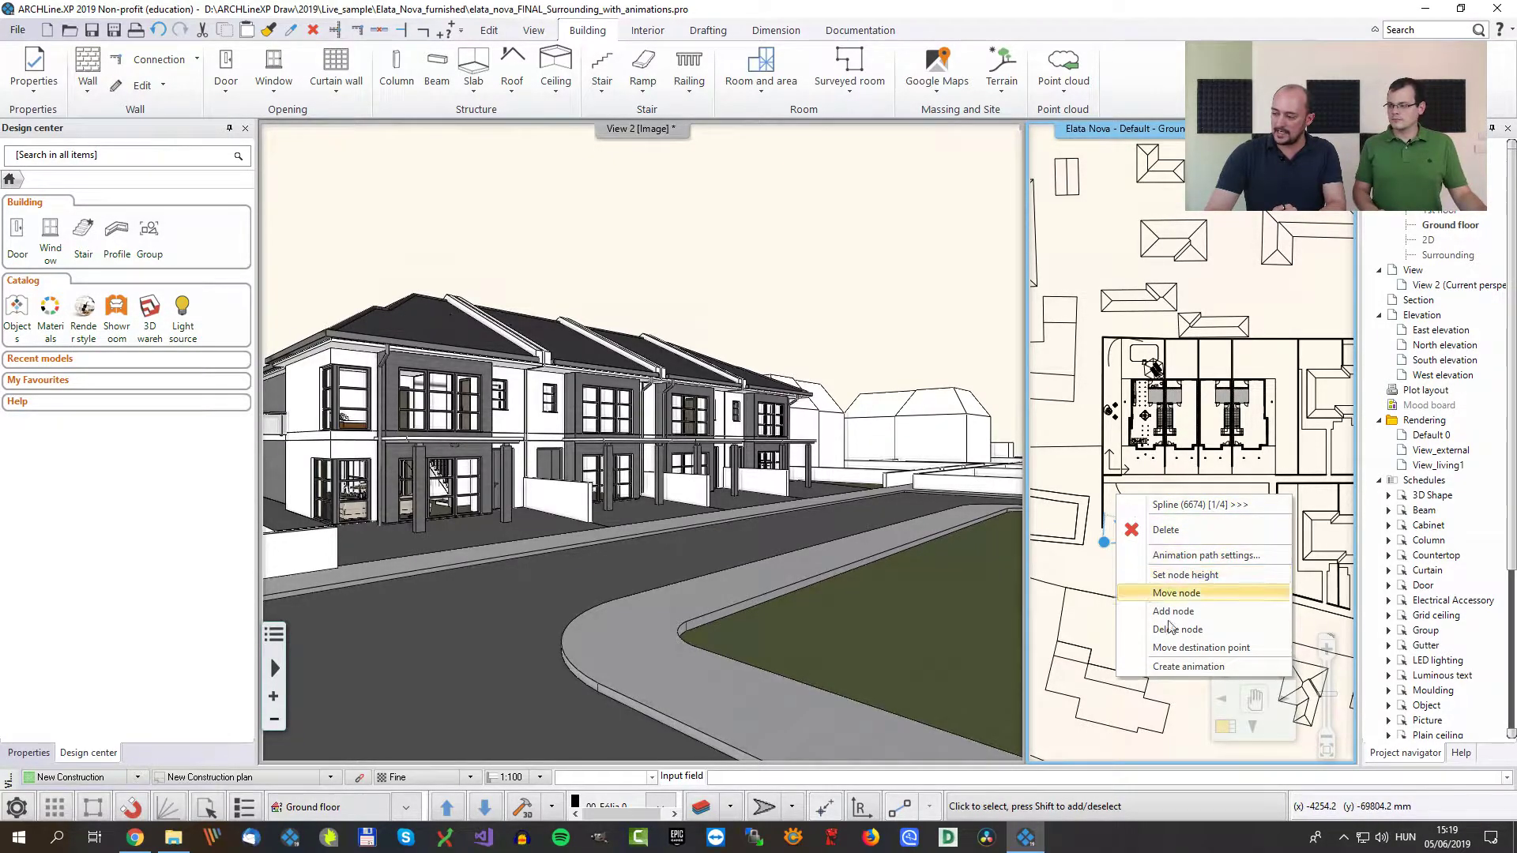
left_click(1175, 668)
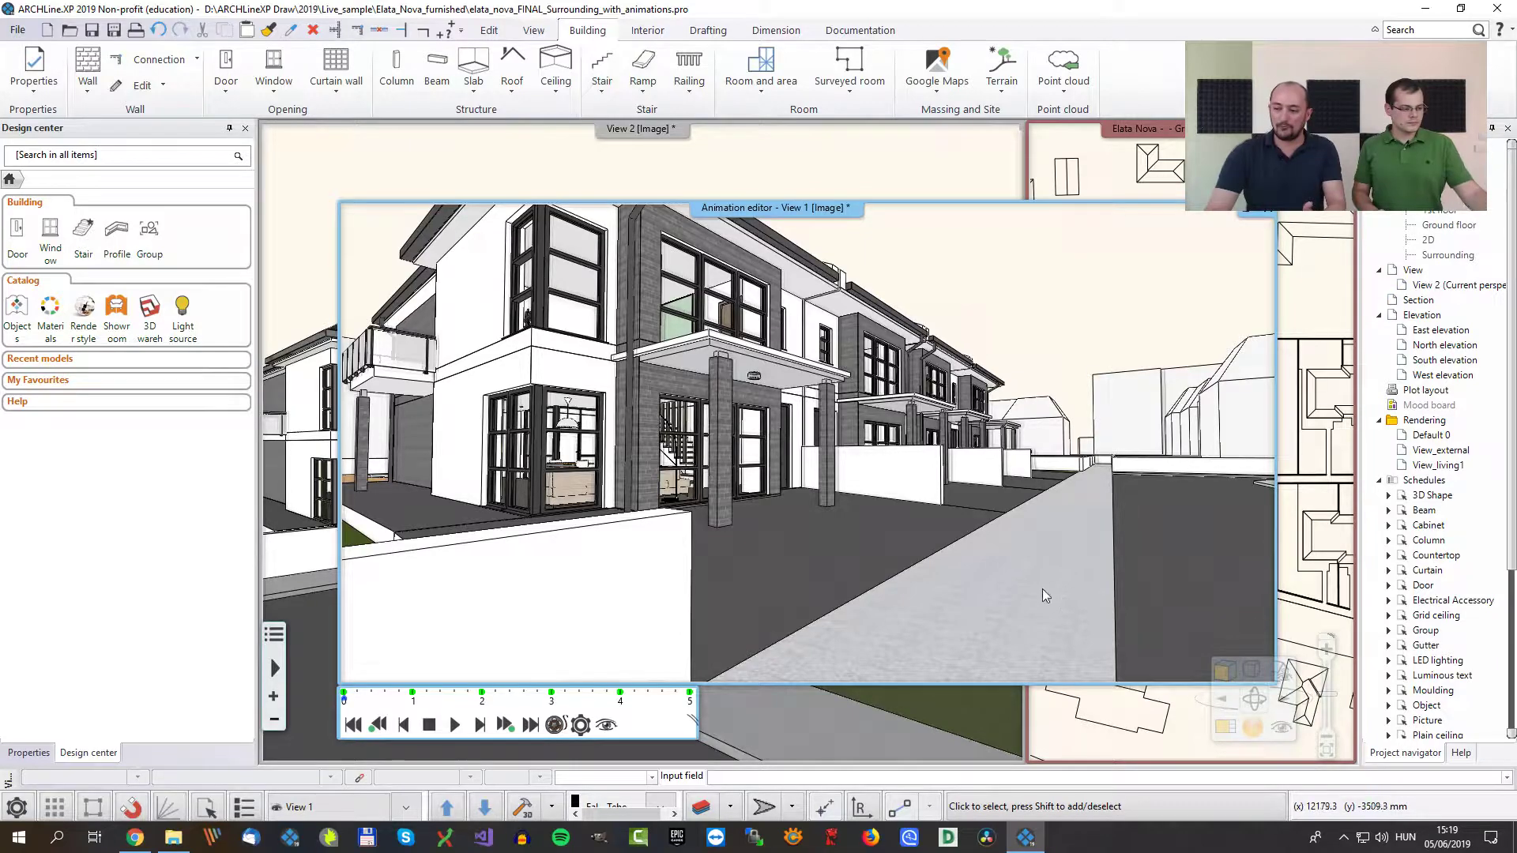
left_click(455, 725)
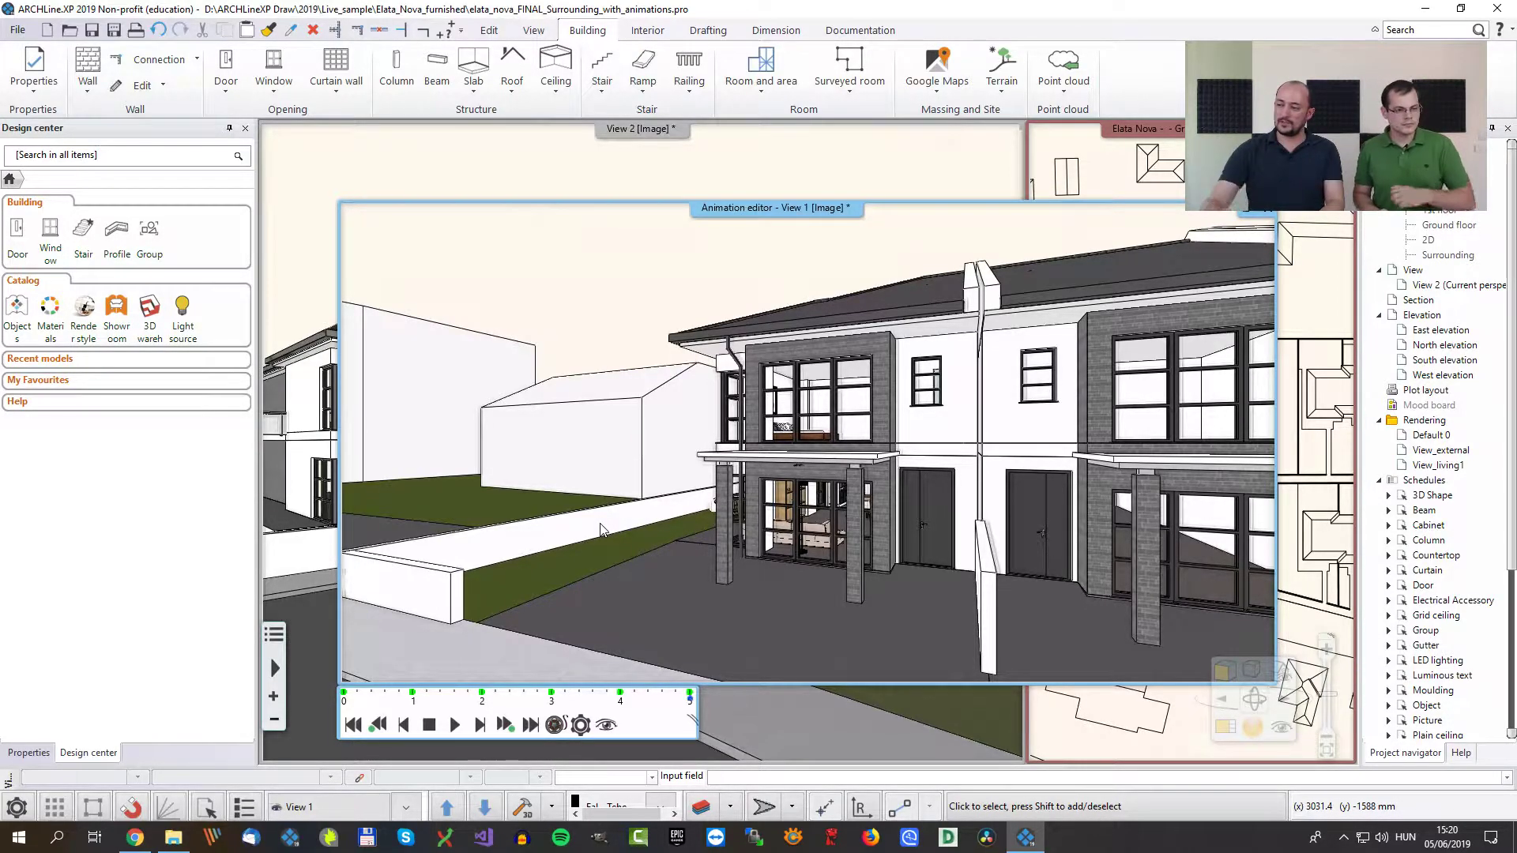
left_click(1266, 217)
left_click(1161, 427)
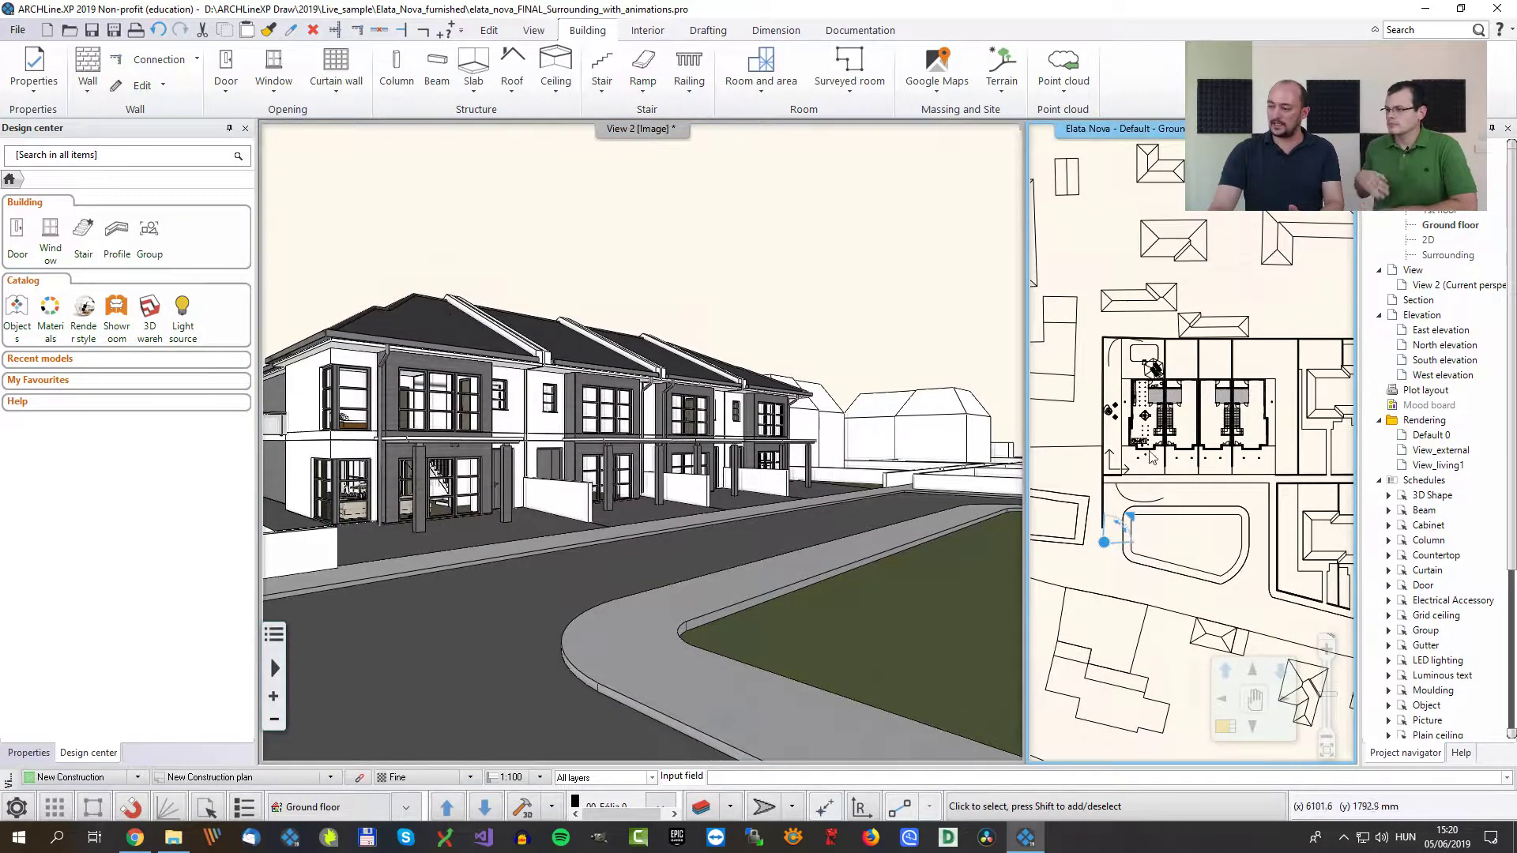
Step: Define a straight three-node animation path along the street in front of the houses, with nodes about 12 m apart
scroll(1161, 427, "up", 4)
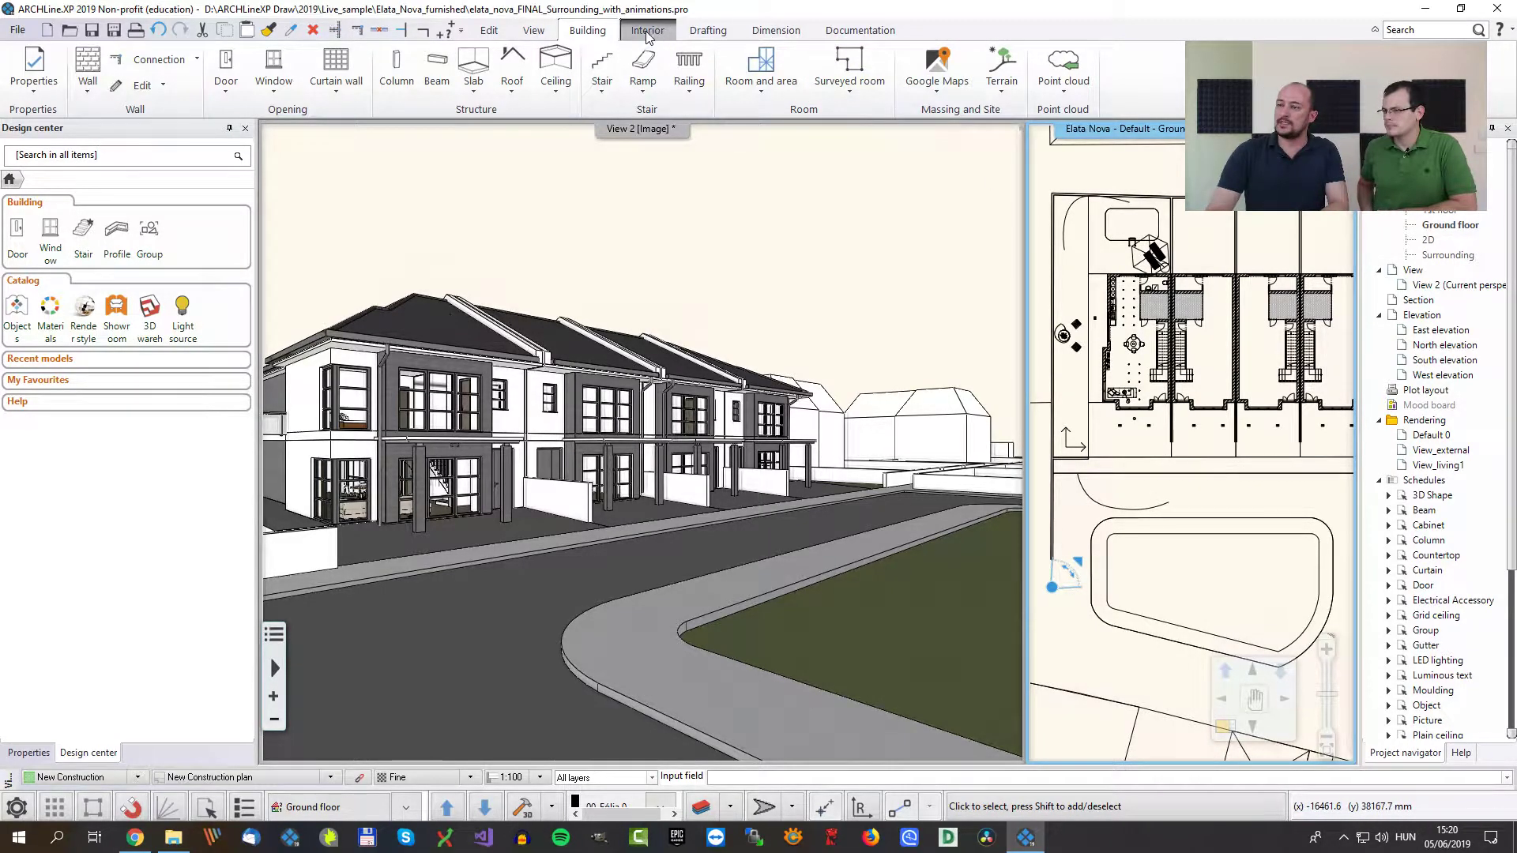
left_click(533, 32)
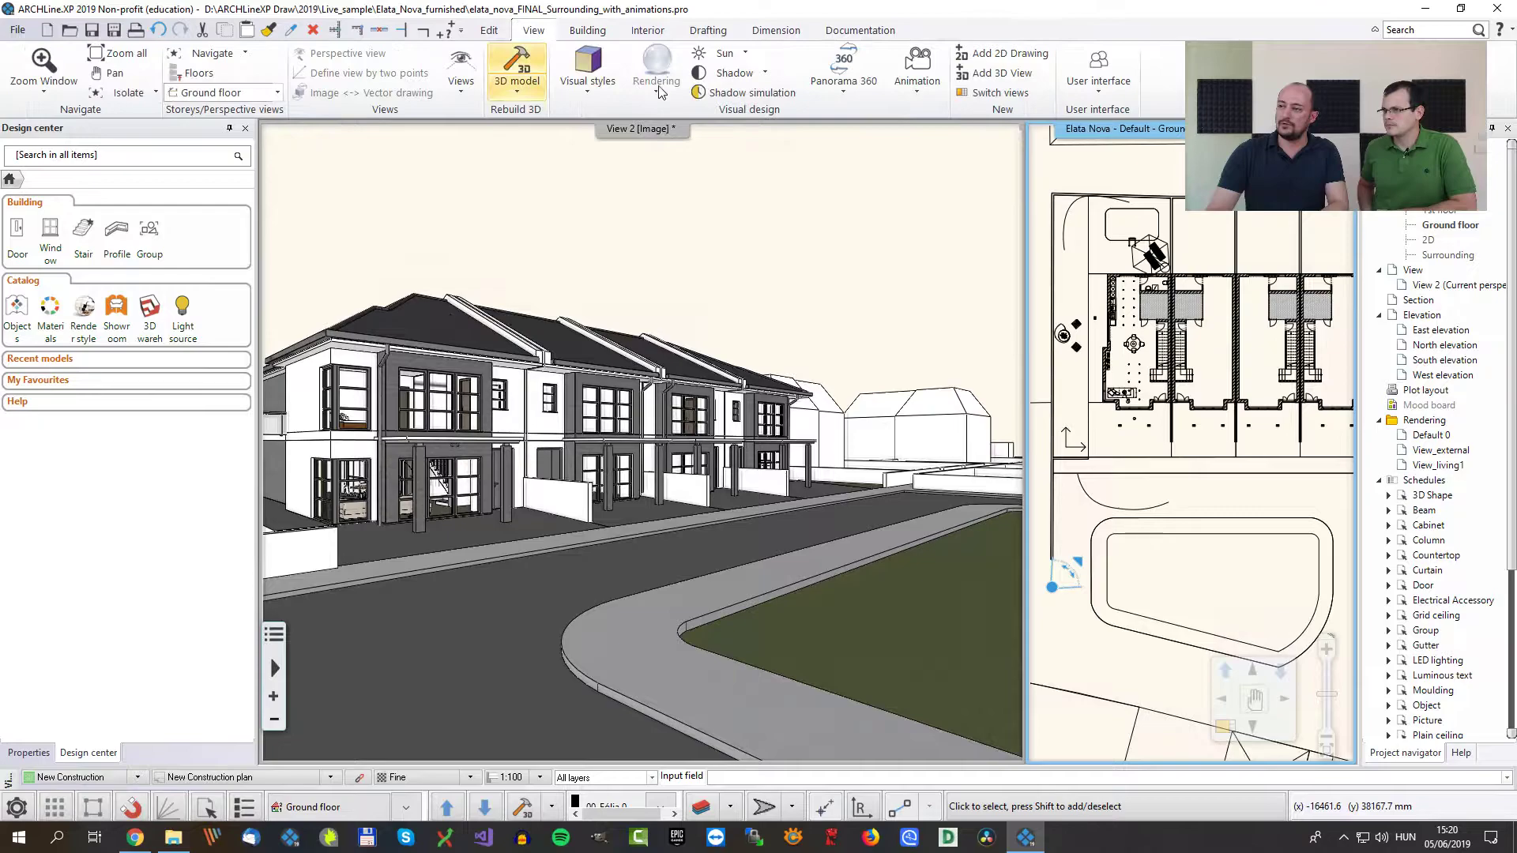
left_click(916, 75)
mouse_move(926, 144)
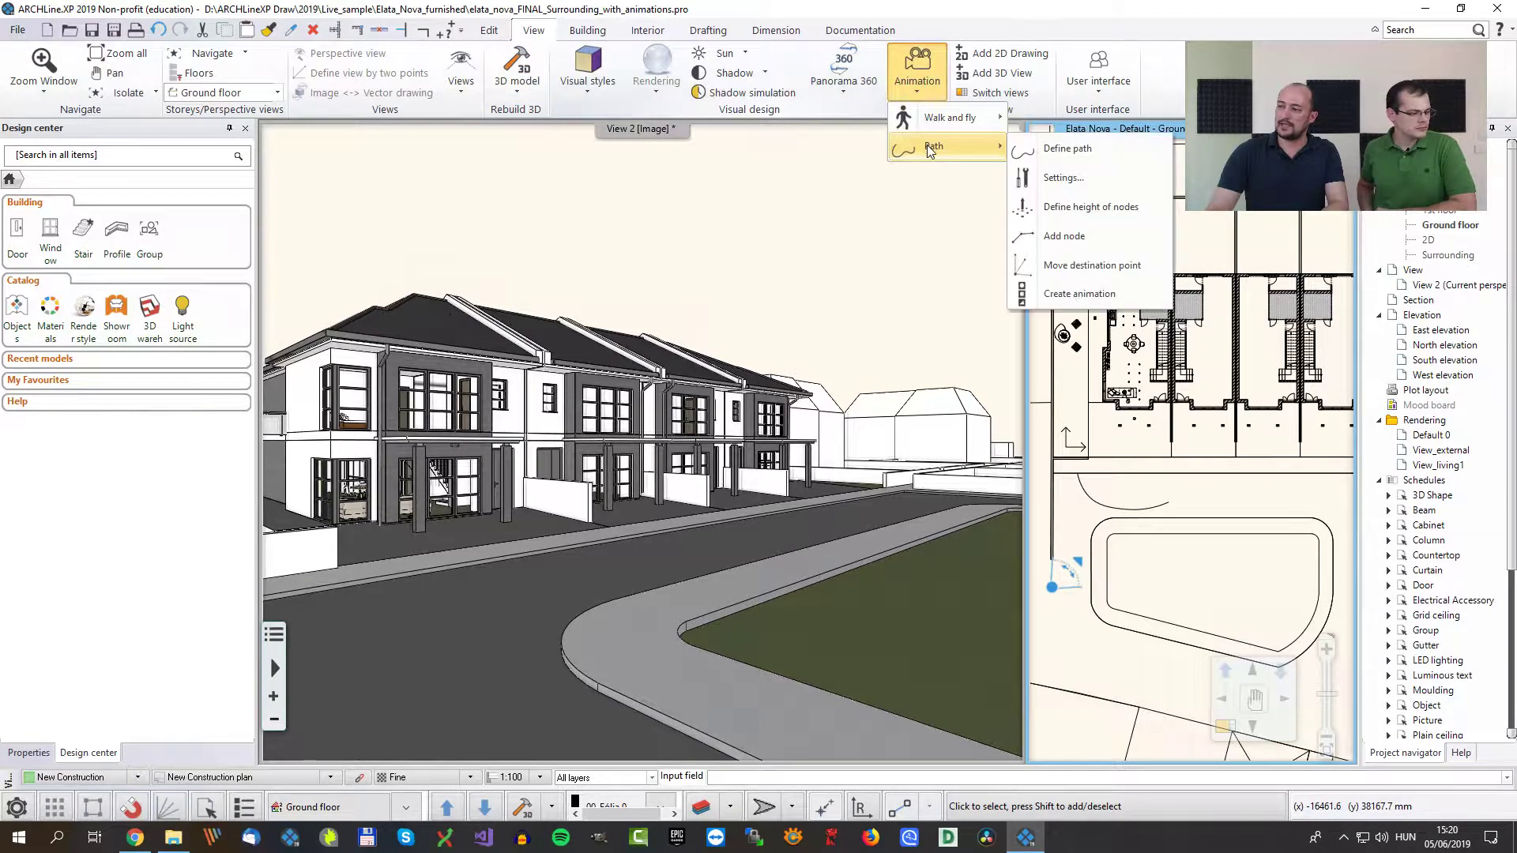
left_click(1059, 148)
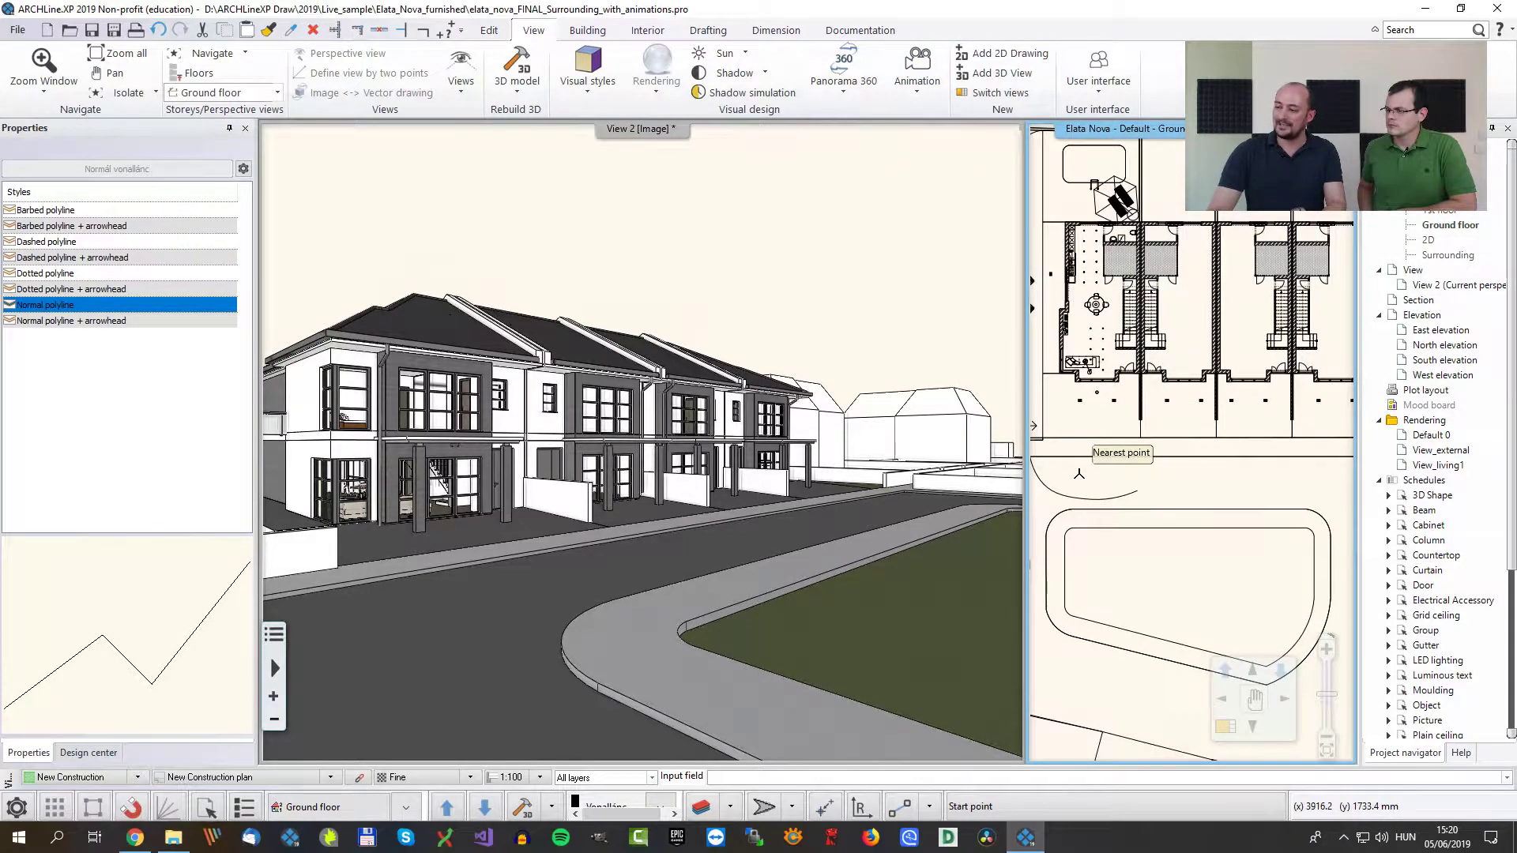
left_click(1076, 472)
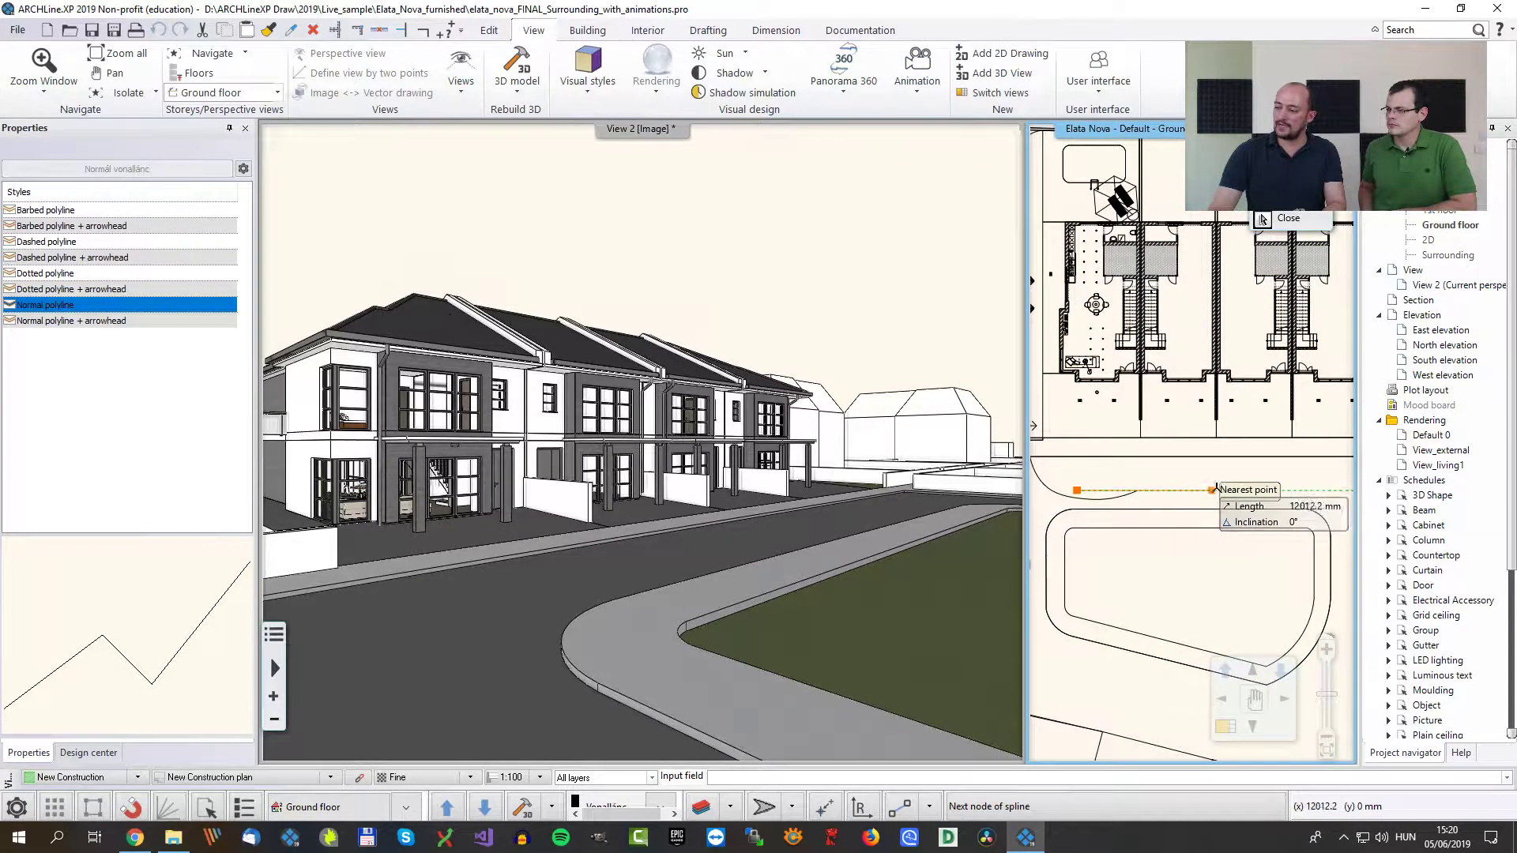
left_click(1233, 495)
middle_click_drag(1153, 442, 1234, 418)
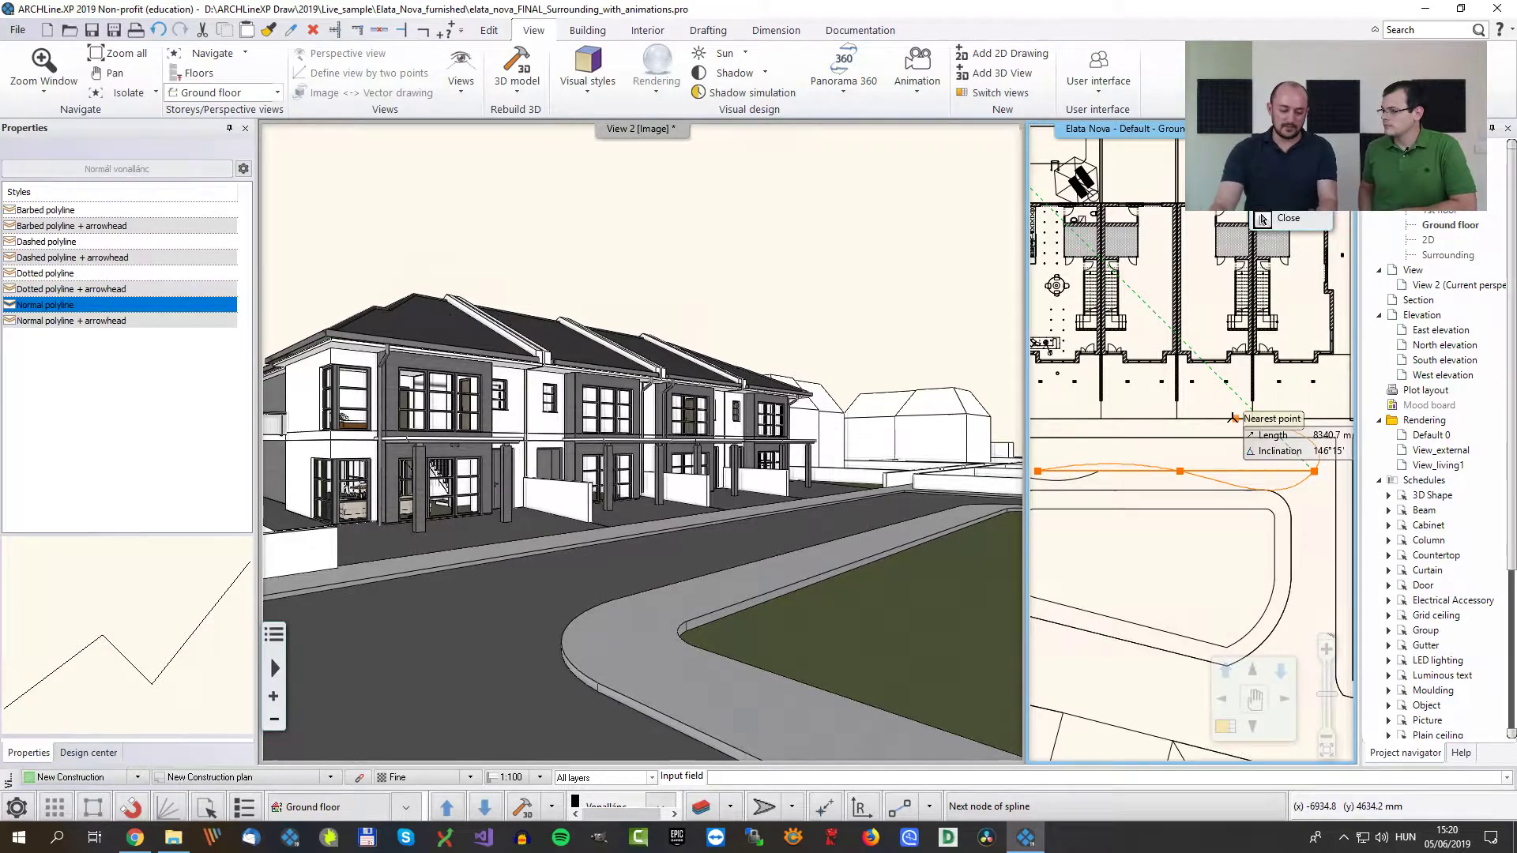
key("Return")
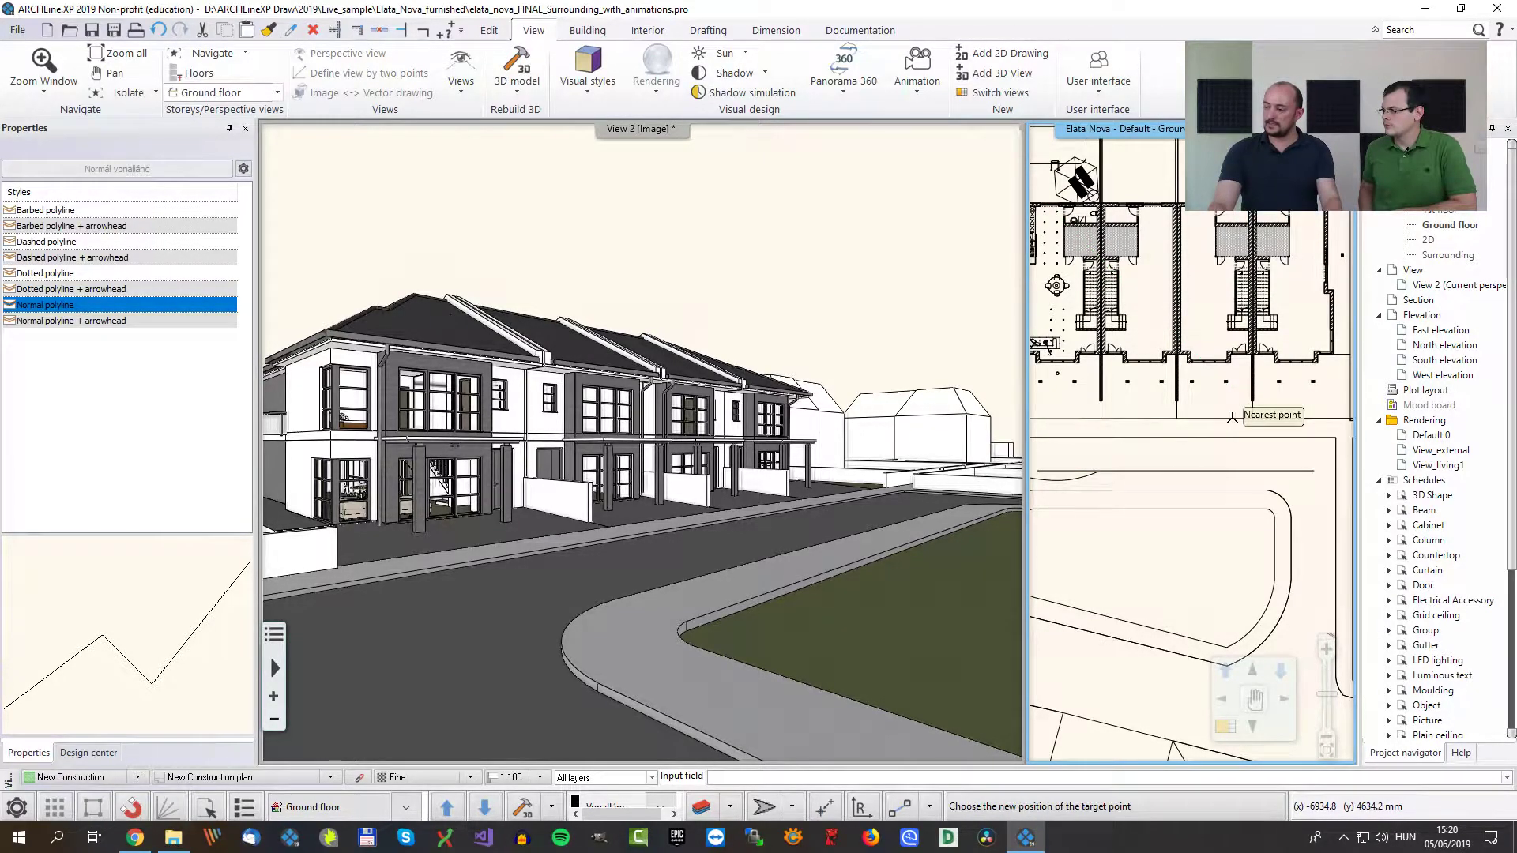
Step: Aim each path node's target point at the house fronts and accept observer and target heights of 1500 mm
middle_click_drag(1108, 359, 1153, 375)
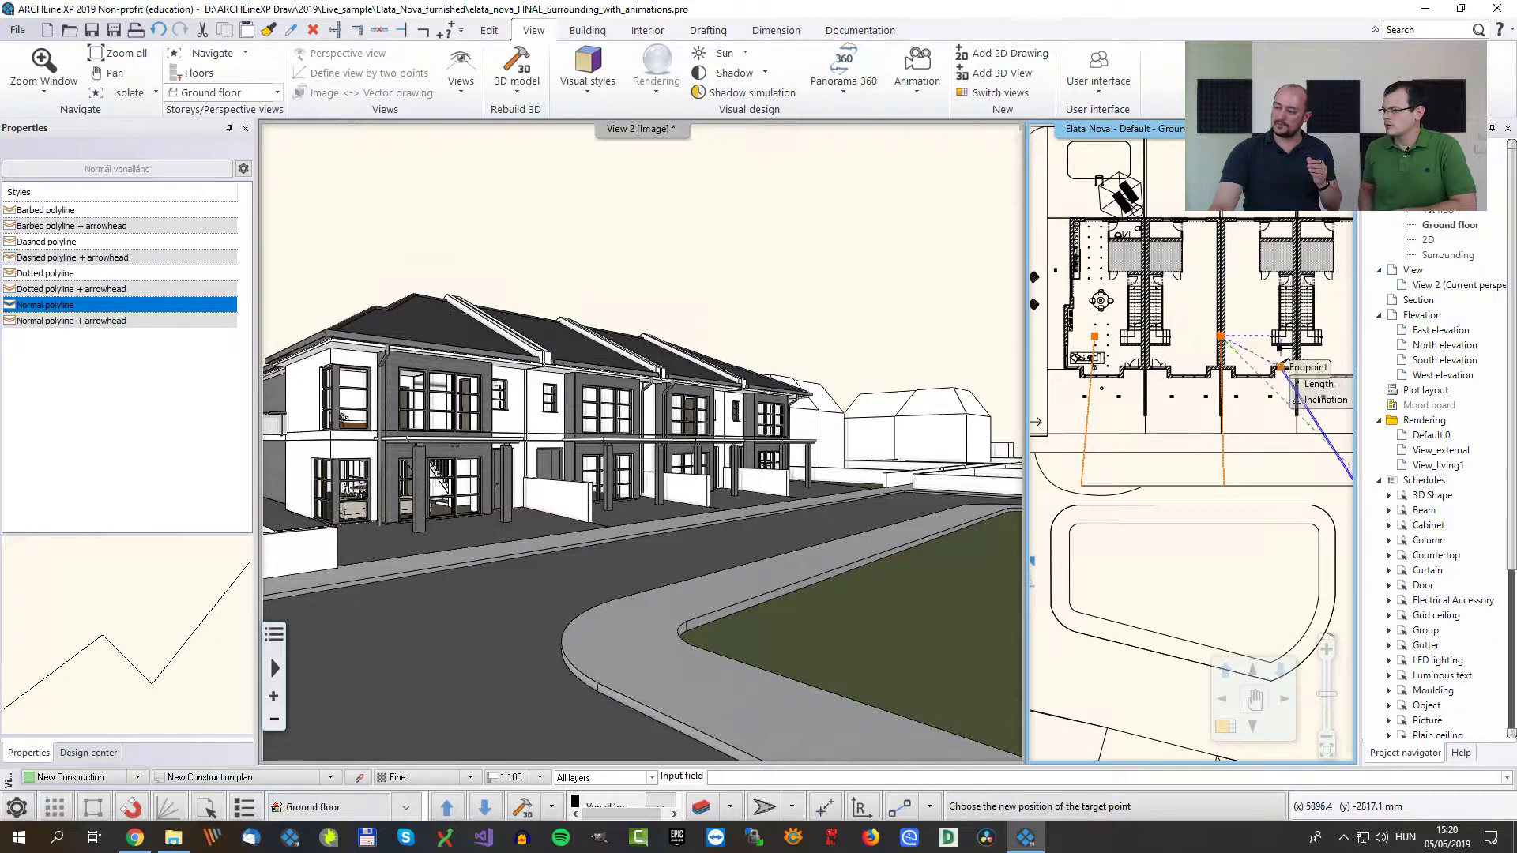
middle_click_drag(1309, 344, 1215, 341)
left_click(1252, 333)
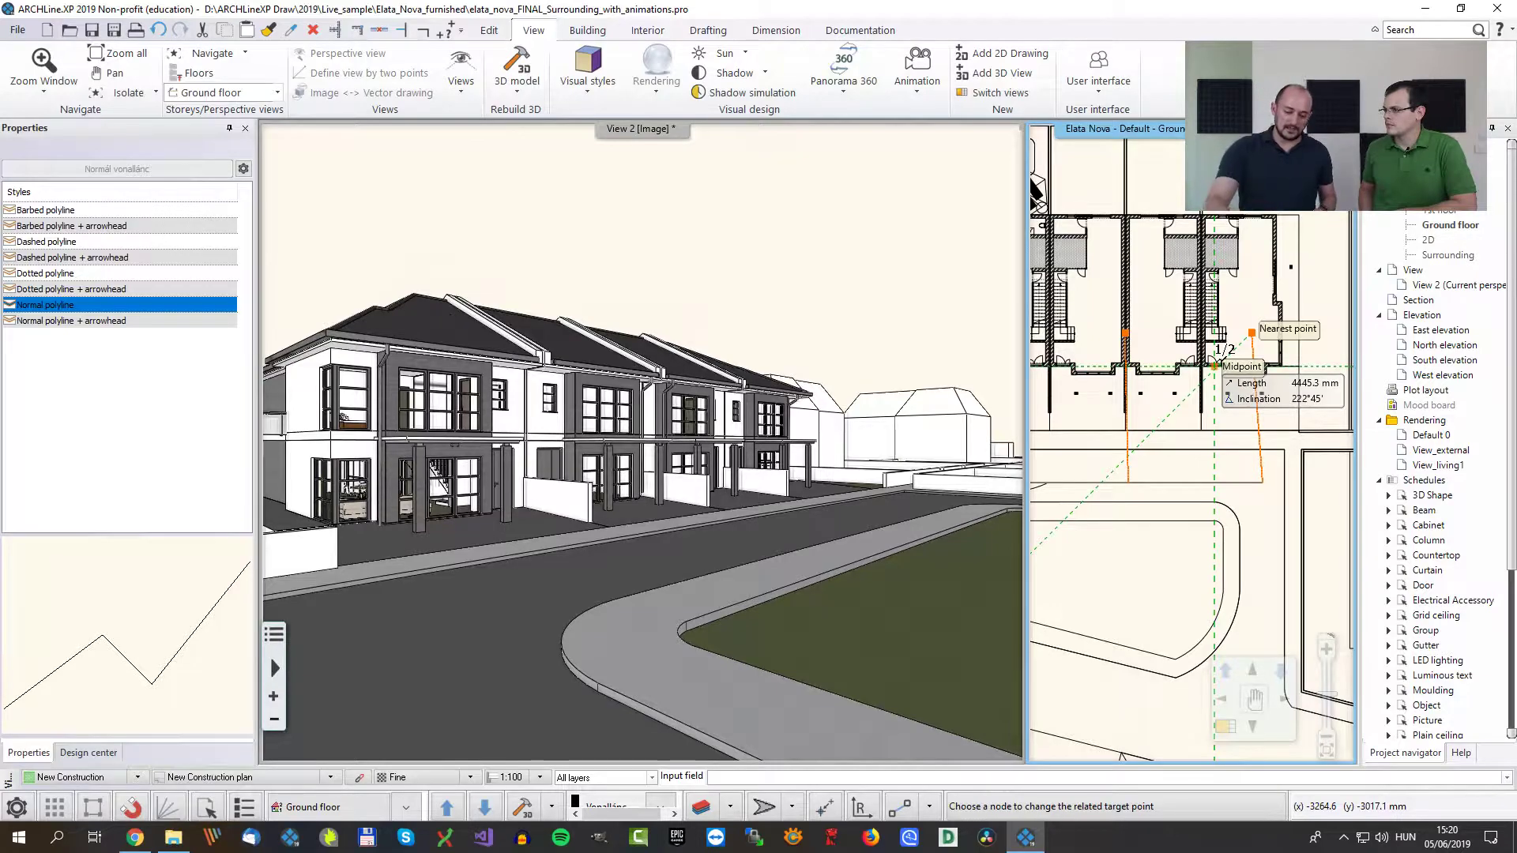
right_click(1215, 365)
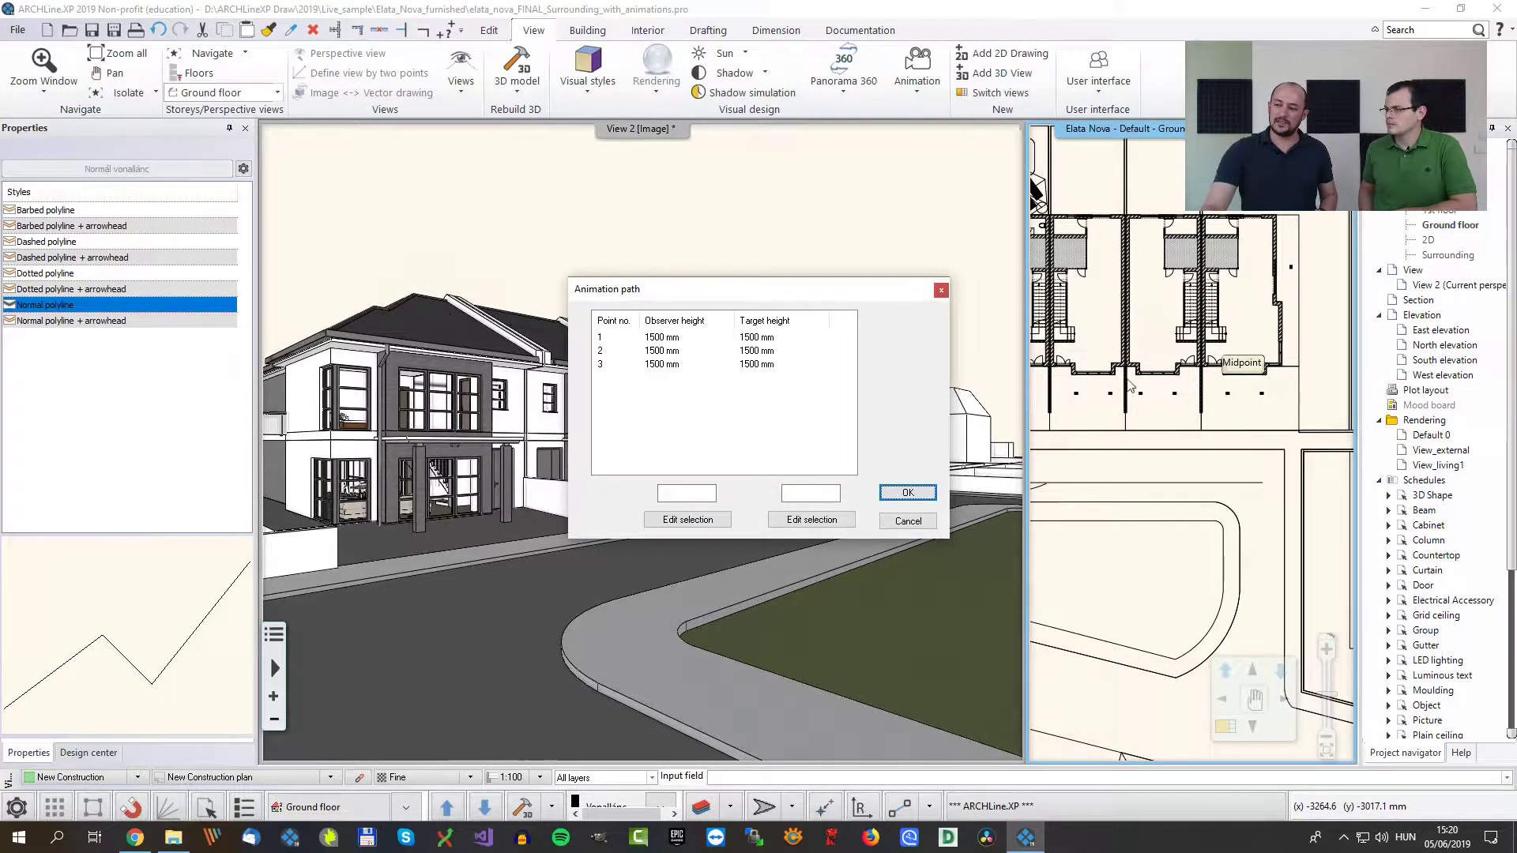
left_click(905, 494)
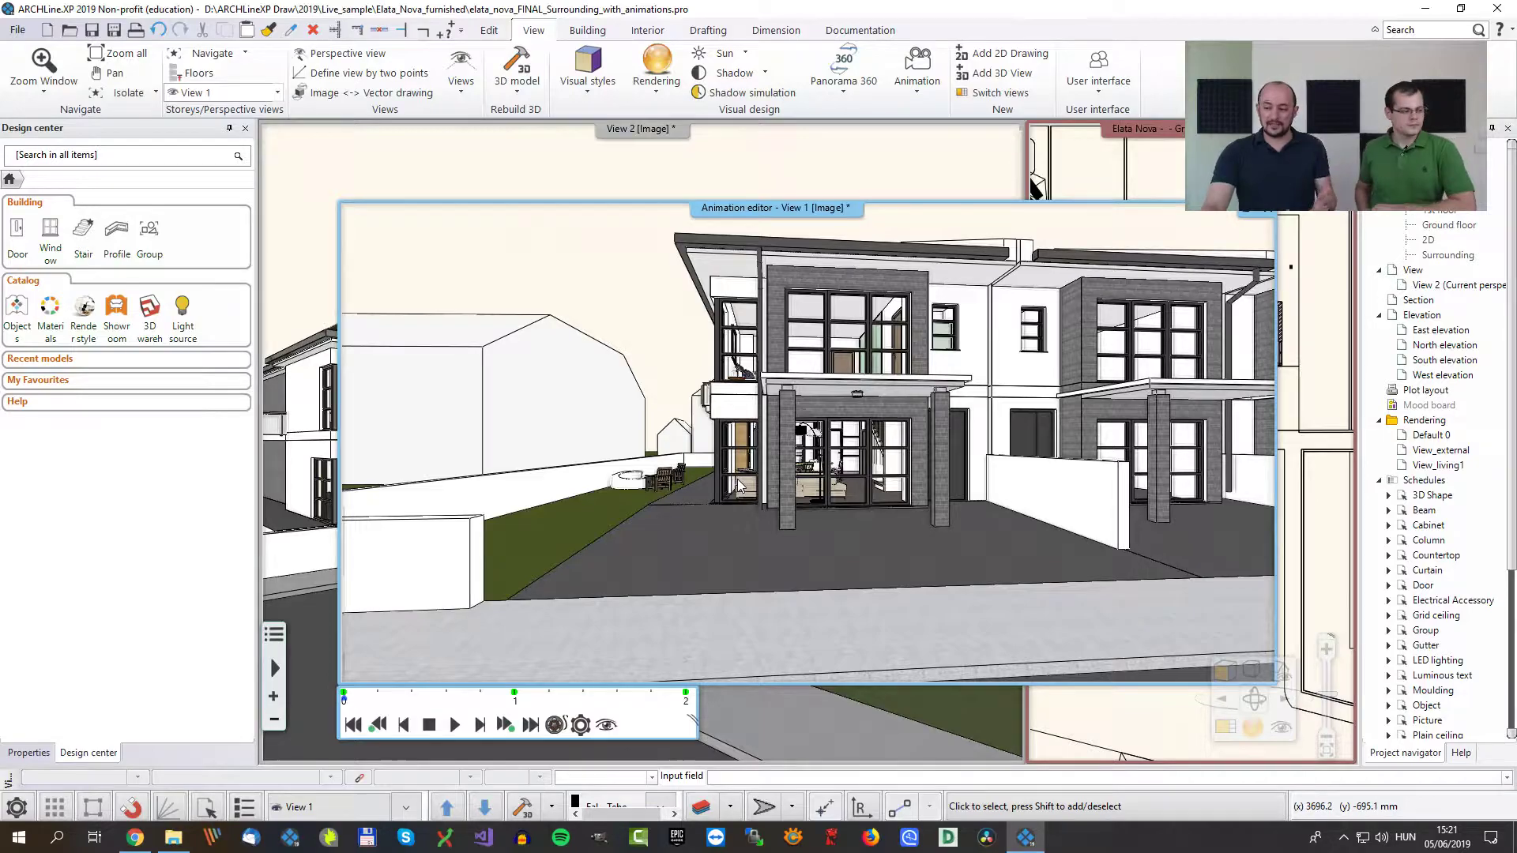
Step: Preview the new path's animation and set its time to 9 seconds
left_click(456, 727)
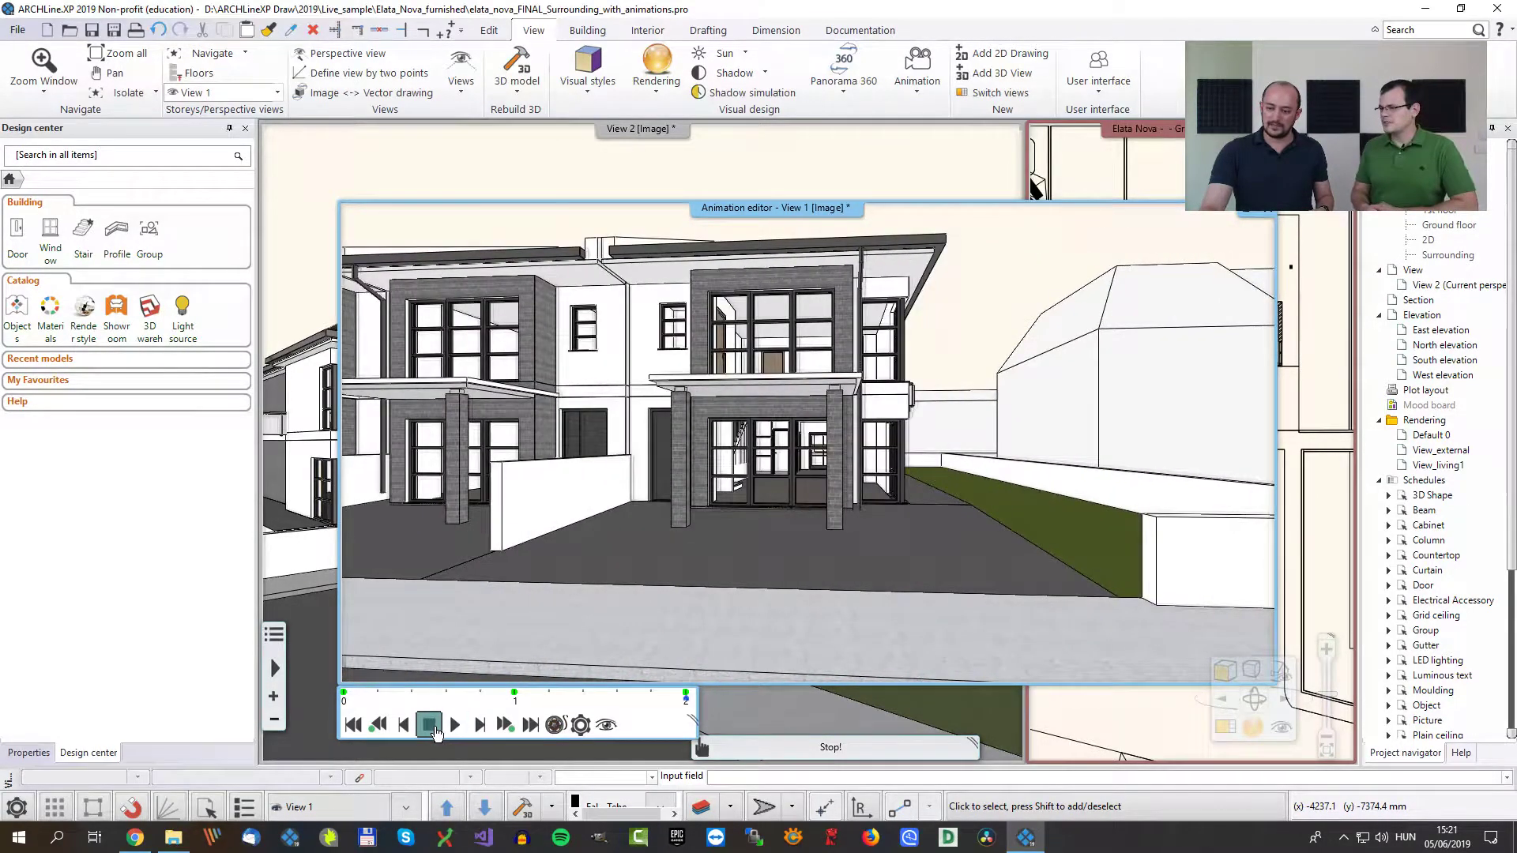
left_click(433, 731)
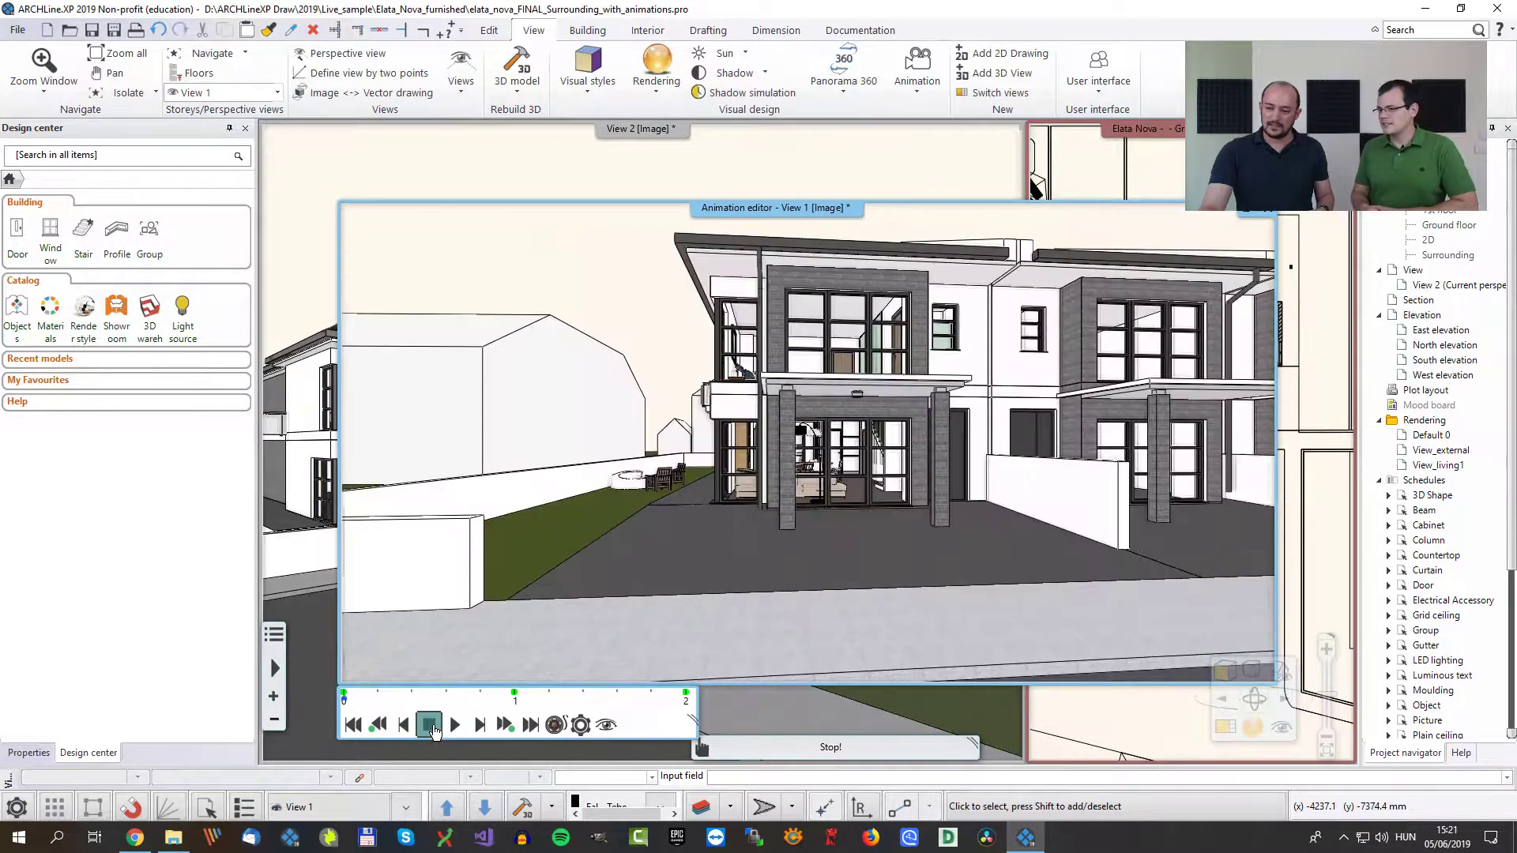
left_click(582, 726)
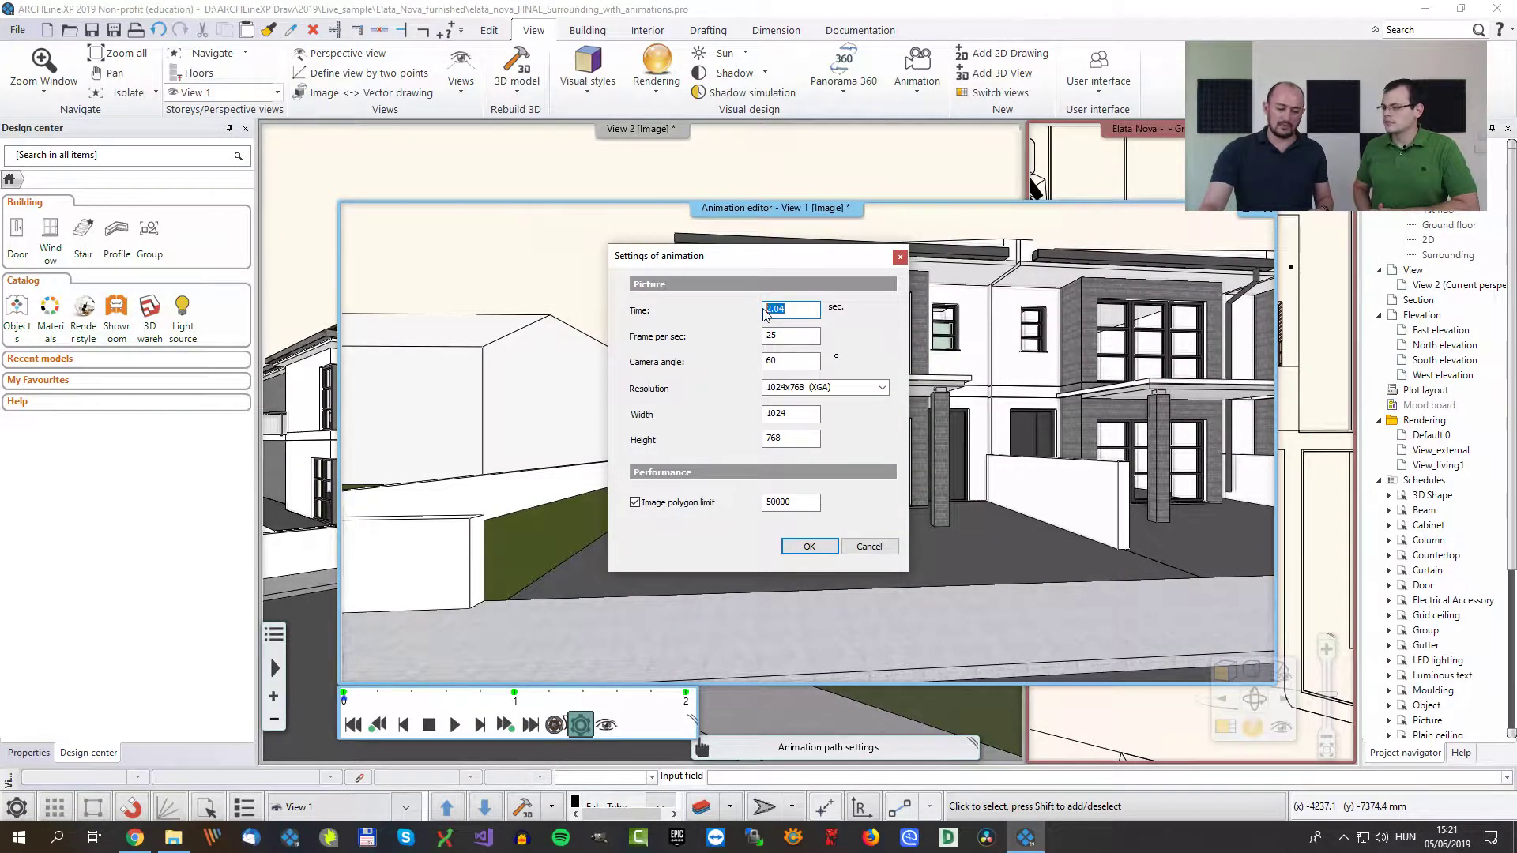
type("9")
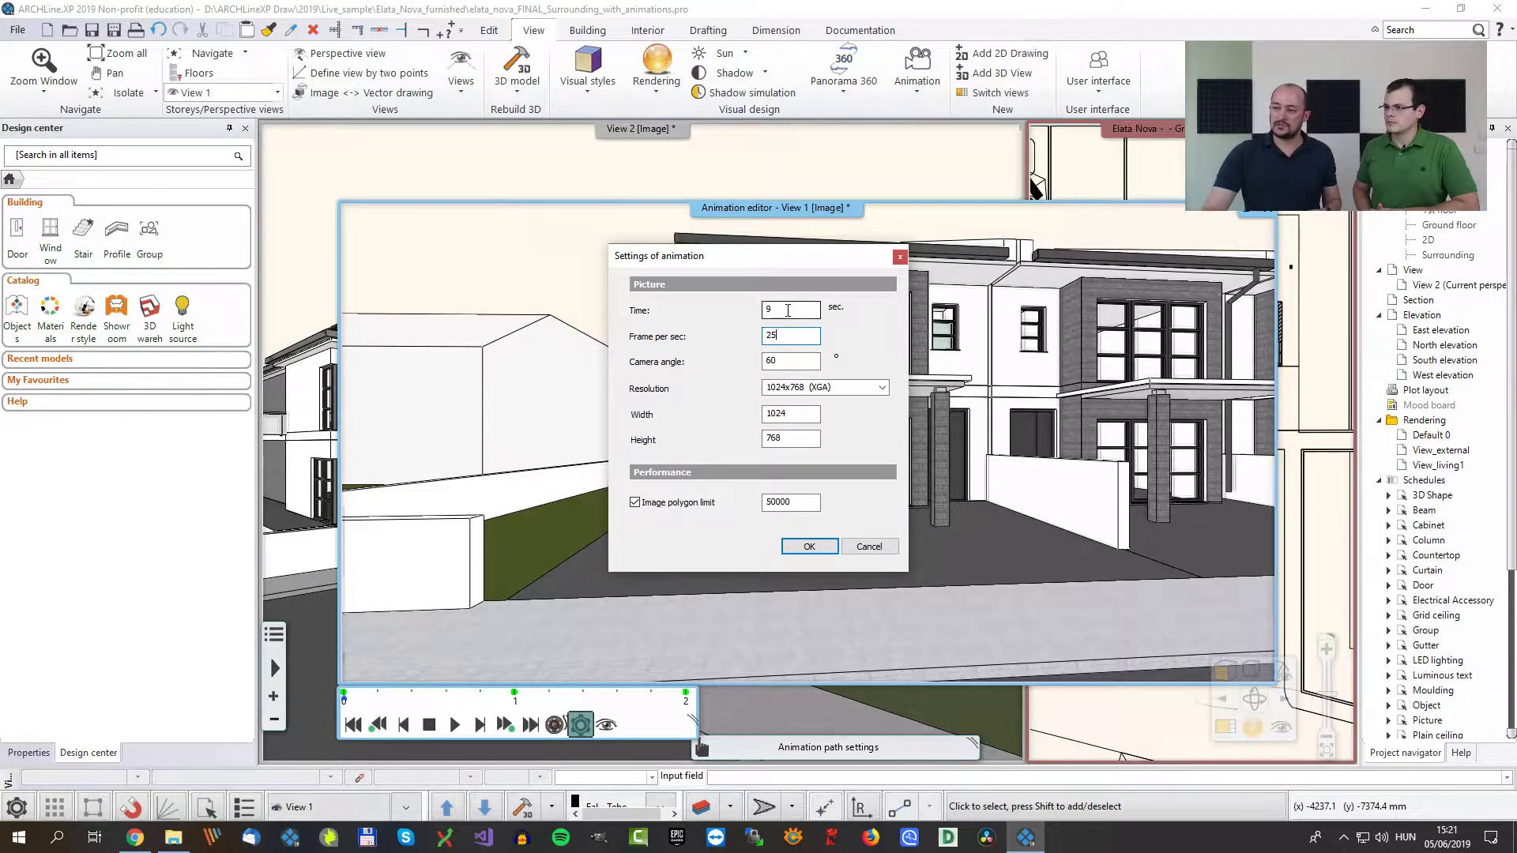
left_click(809, 545)
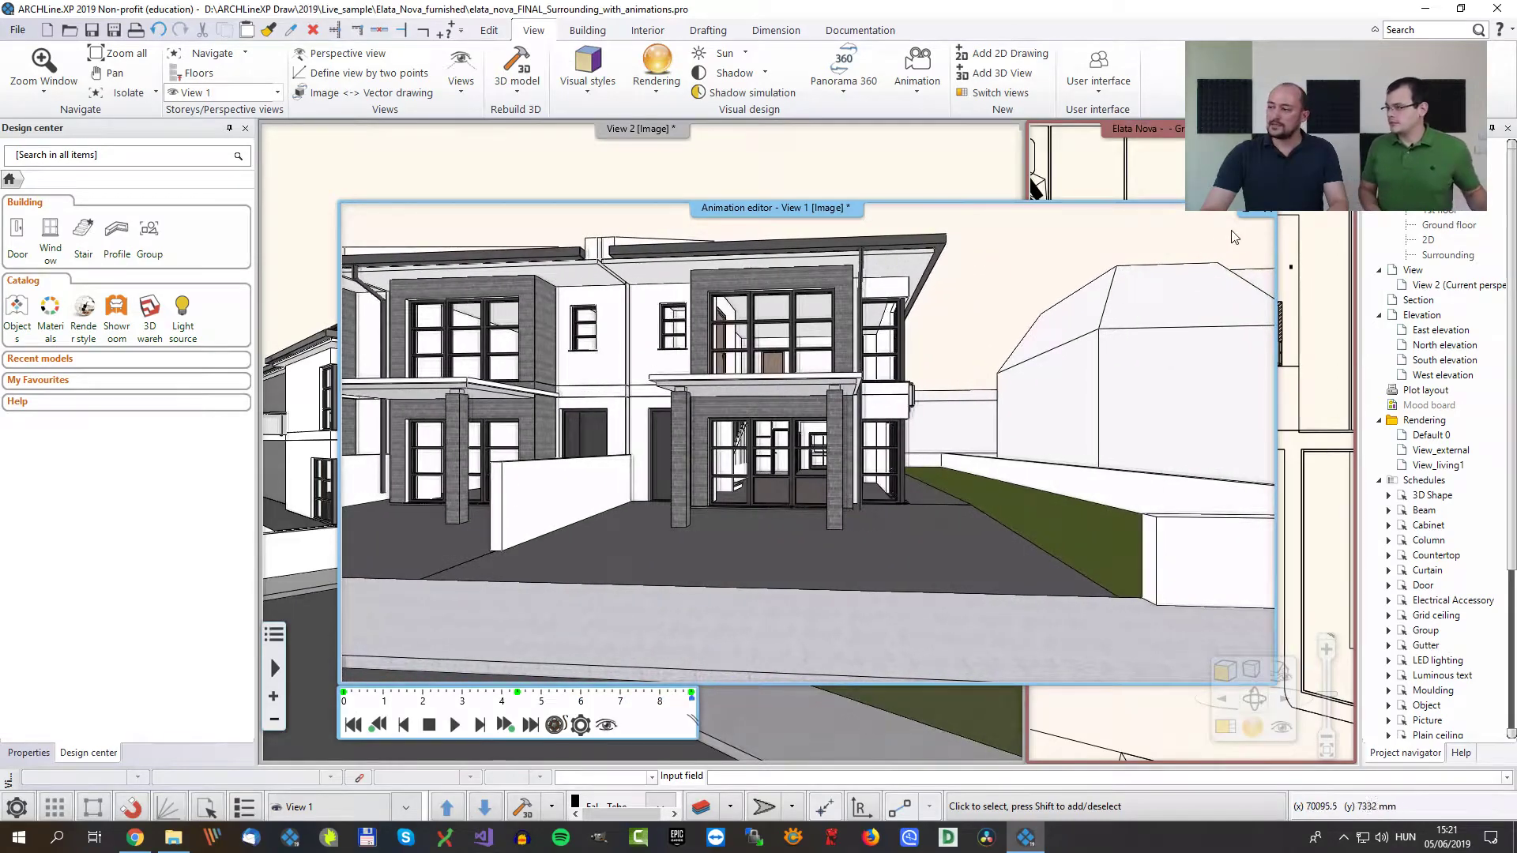
left_click(1271, 212)
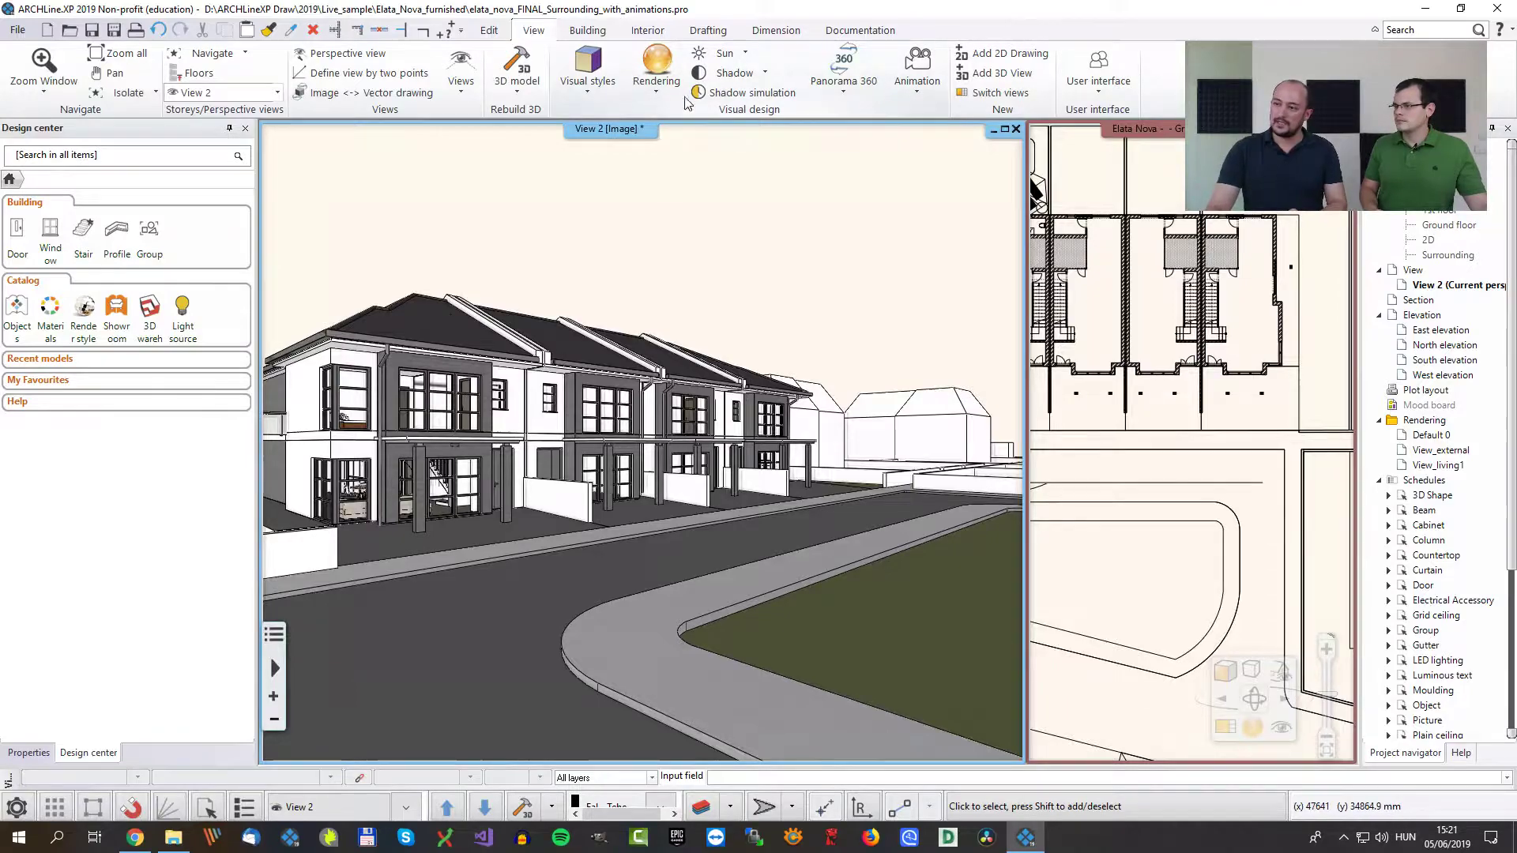
Step: Launch ARCHLine.XP Live for the model and display the saved View_living3 and the exterior view following View_staircase
left_click(656, 91)
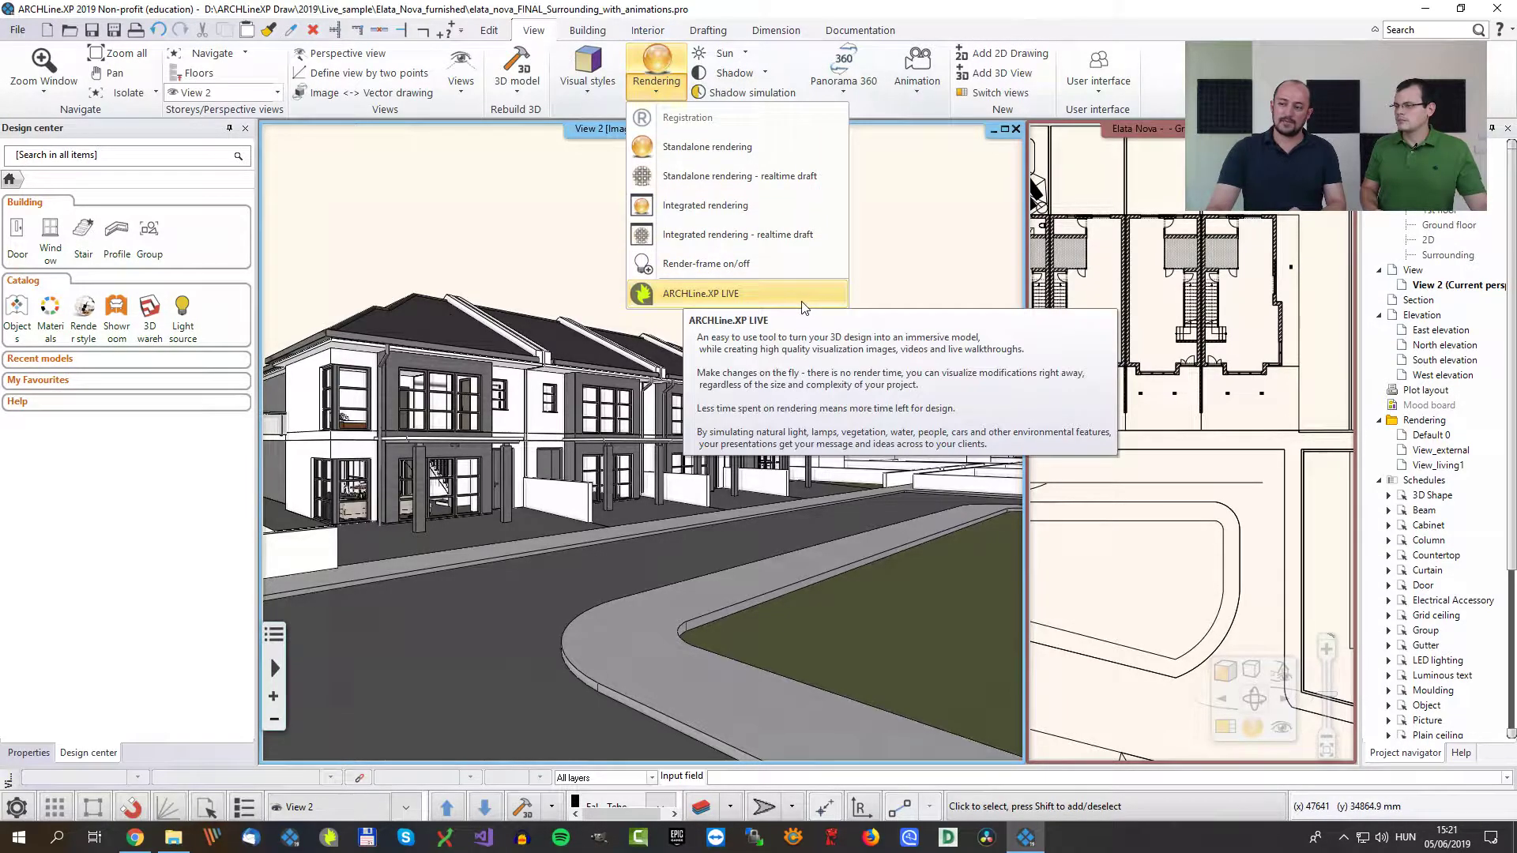
left_click(794, 293)
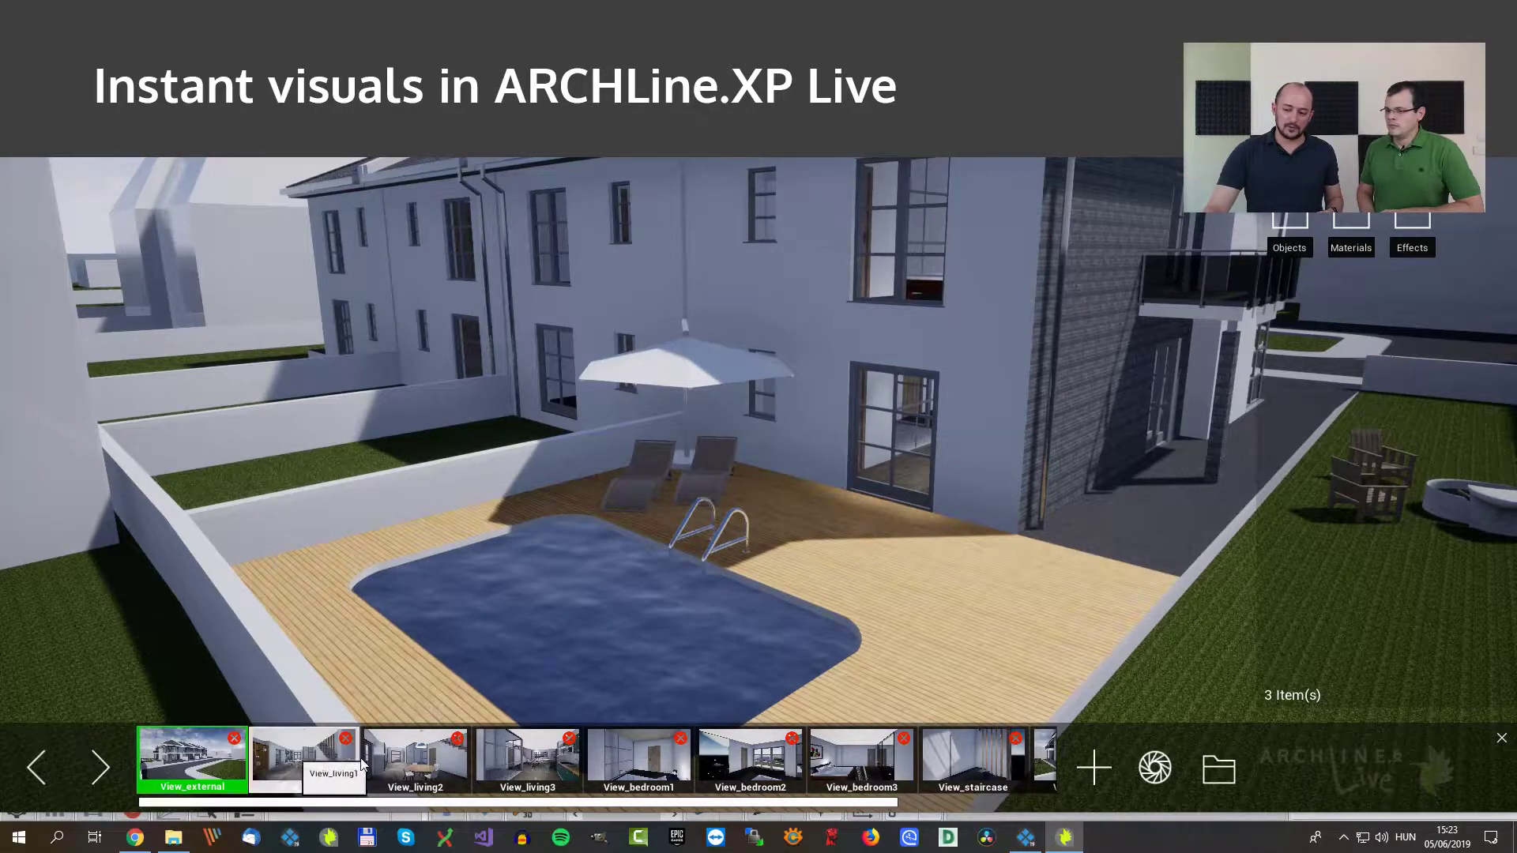
left_click(523, 756)
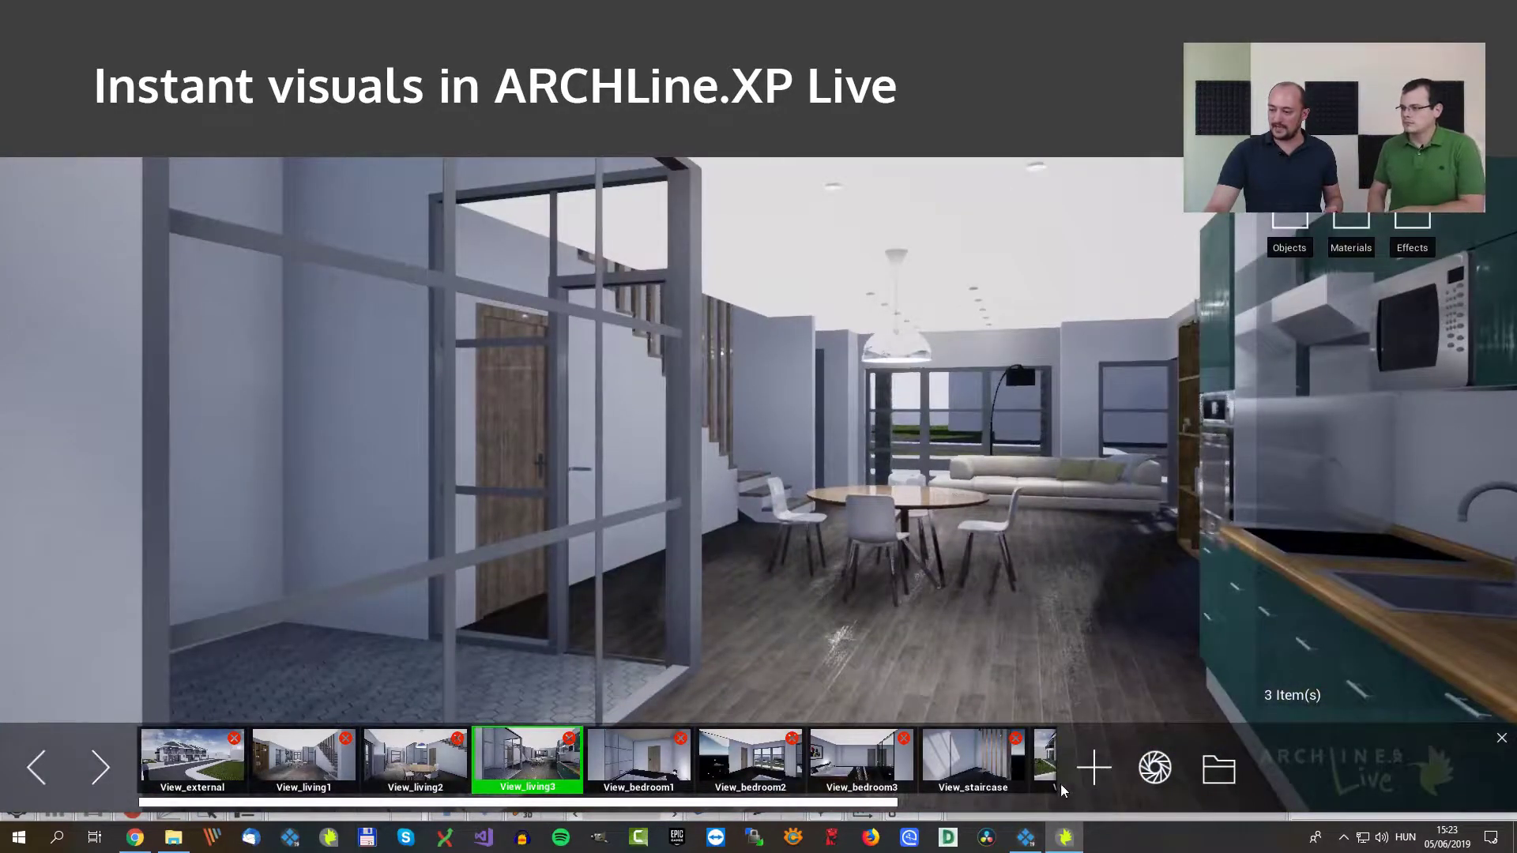
left_click(1042, 768)
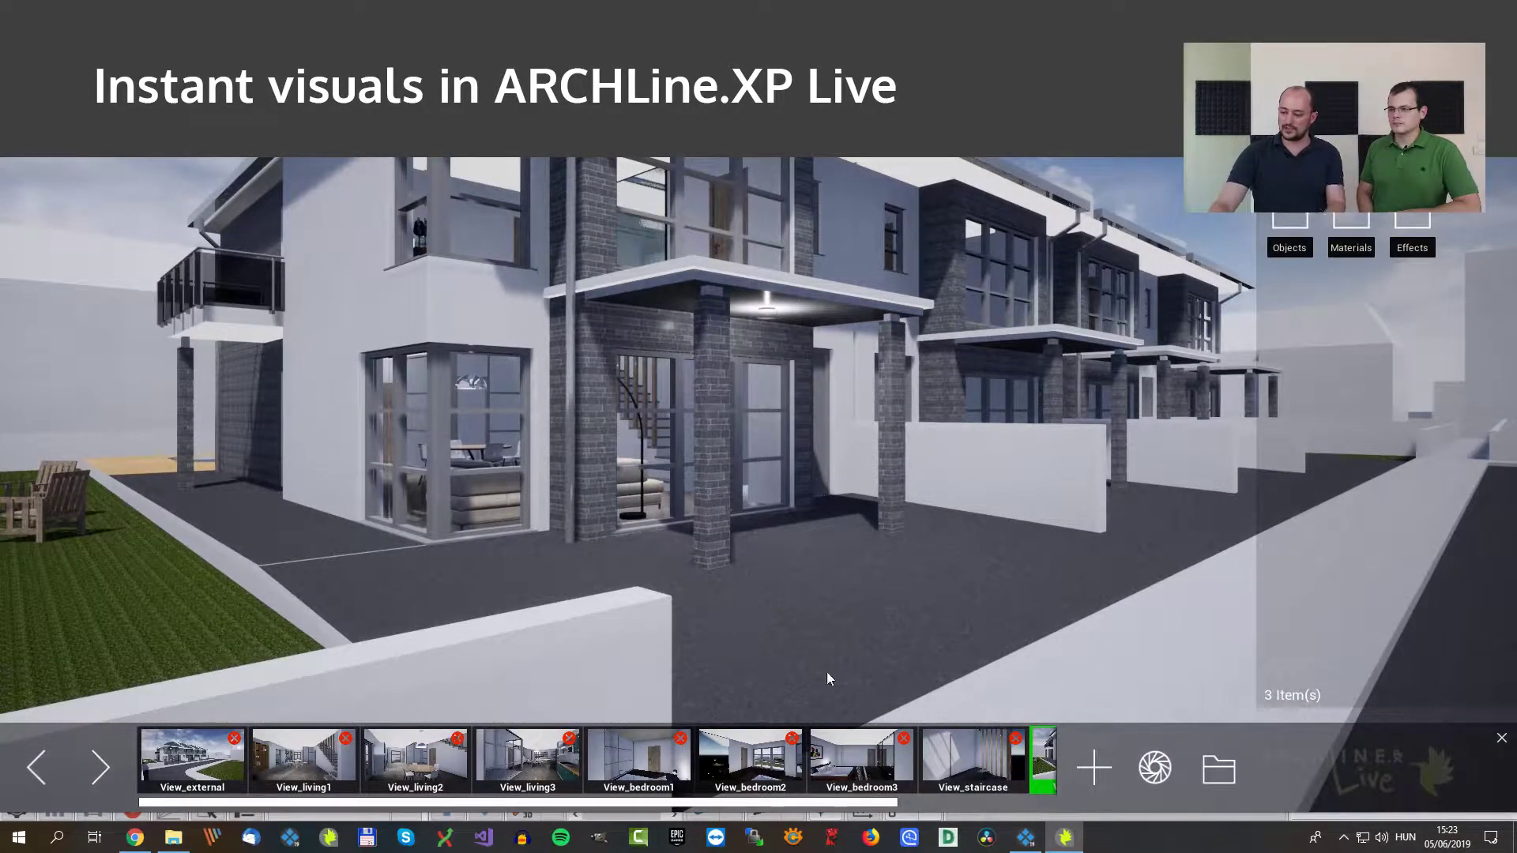
Step: Open the folder of saved view images and browse the pictures from View_bedroom2.png to View_external.png
left_click(1216, 770)
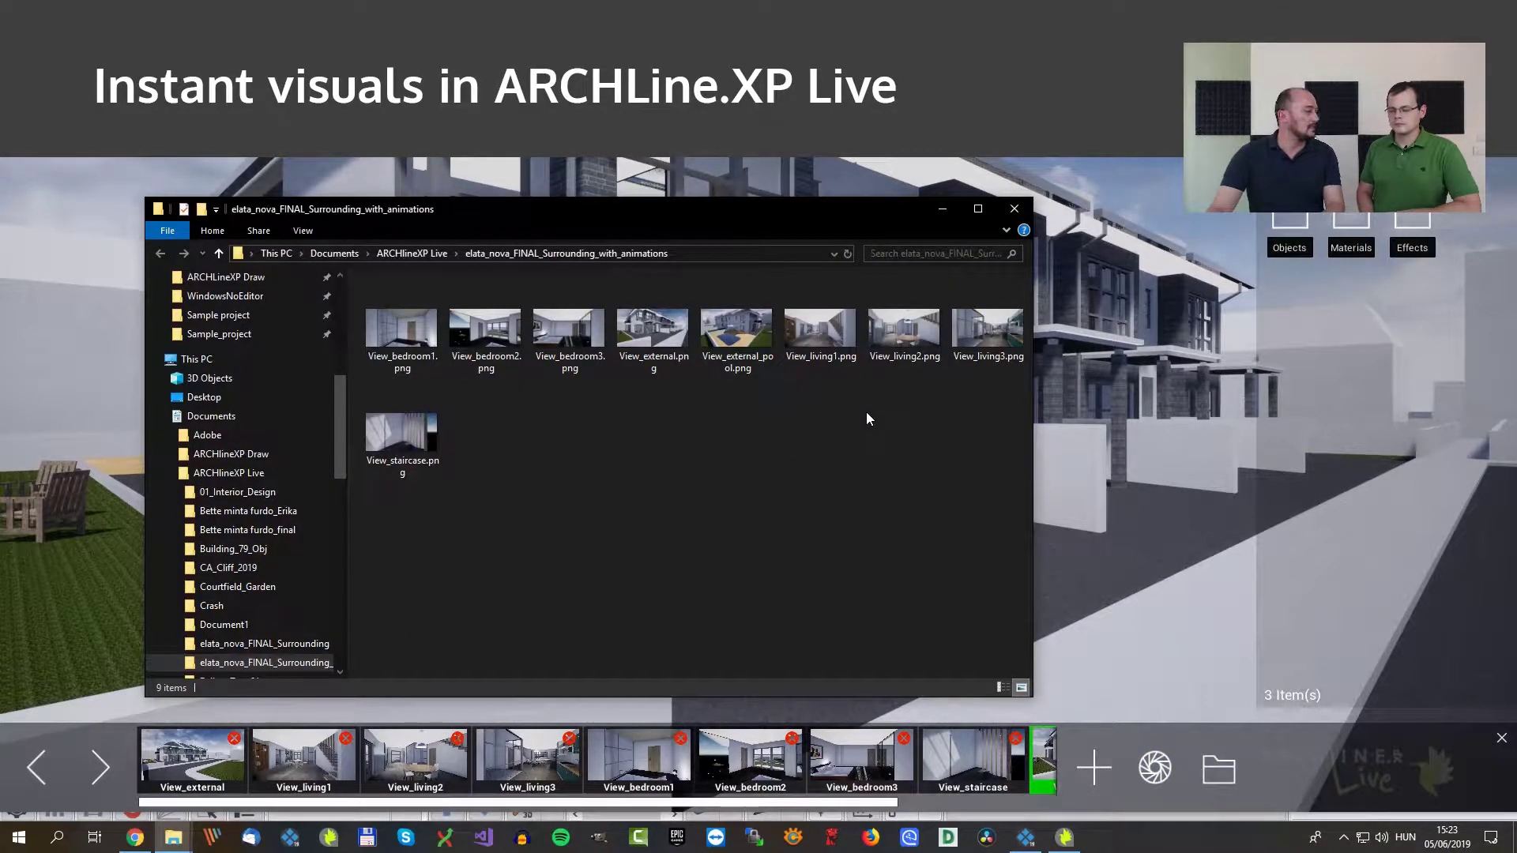
left_click(486, 339)
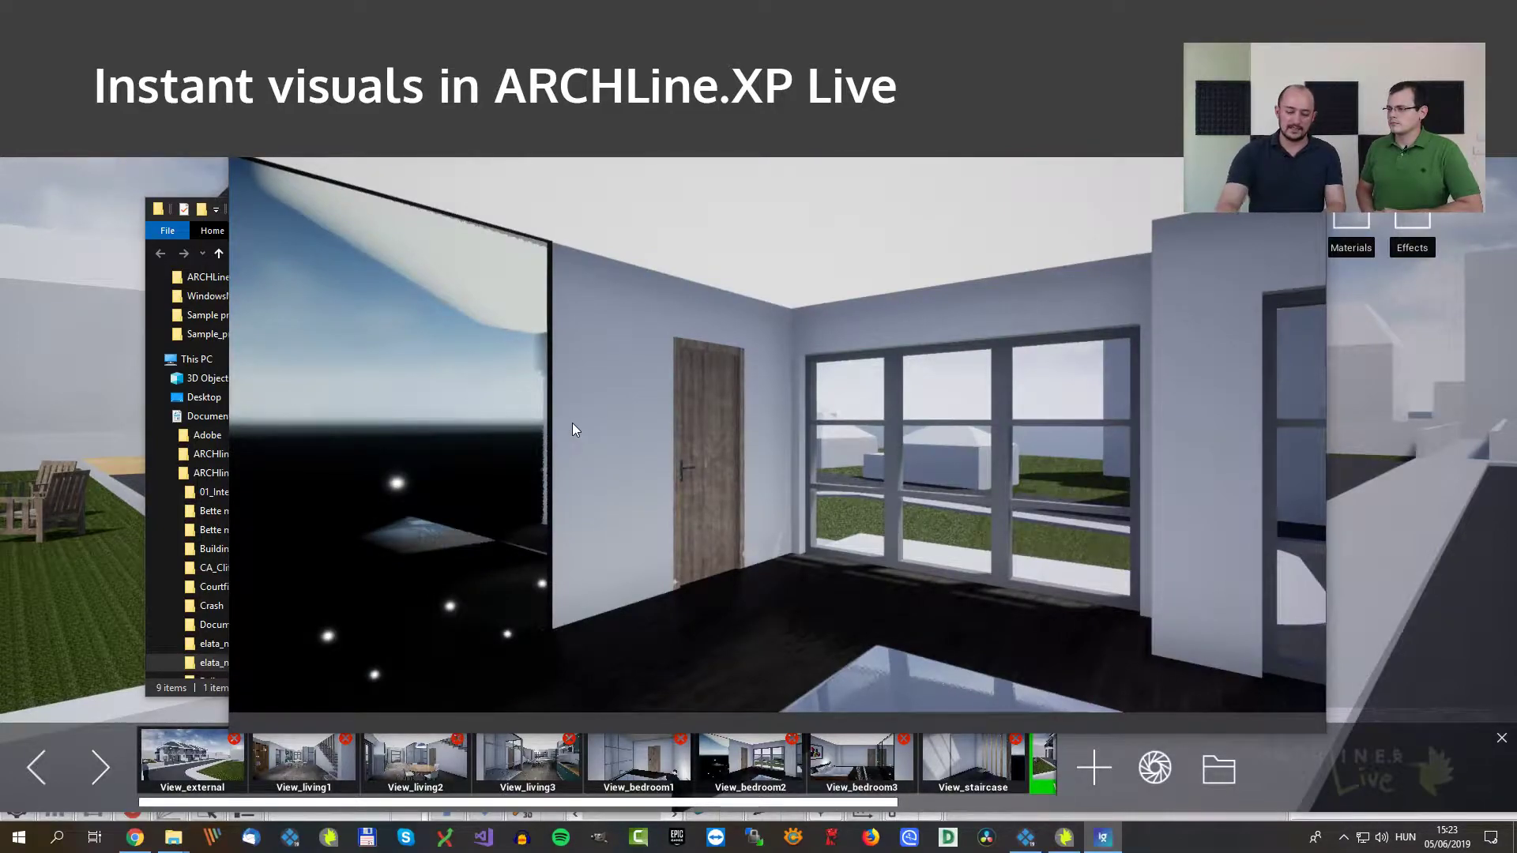
key("Right")
key("Right")
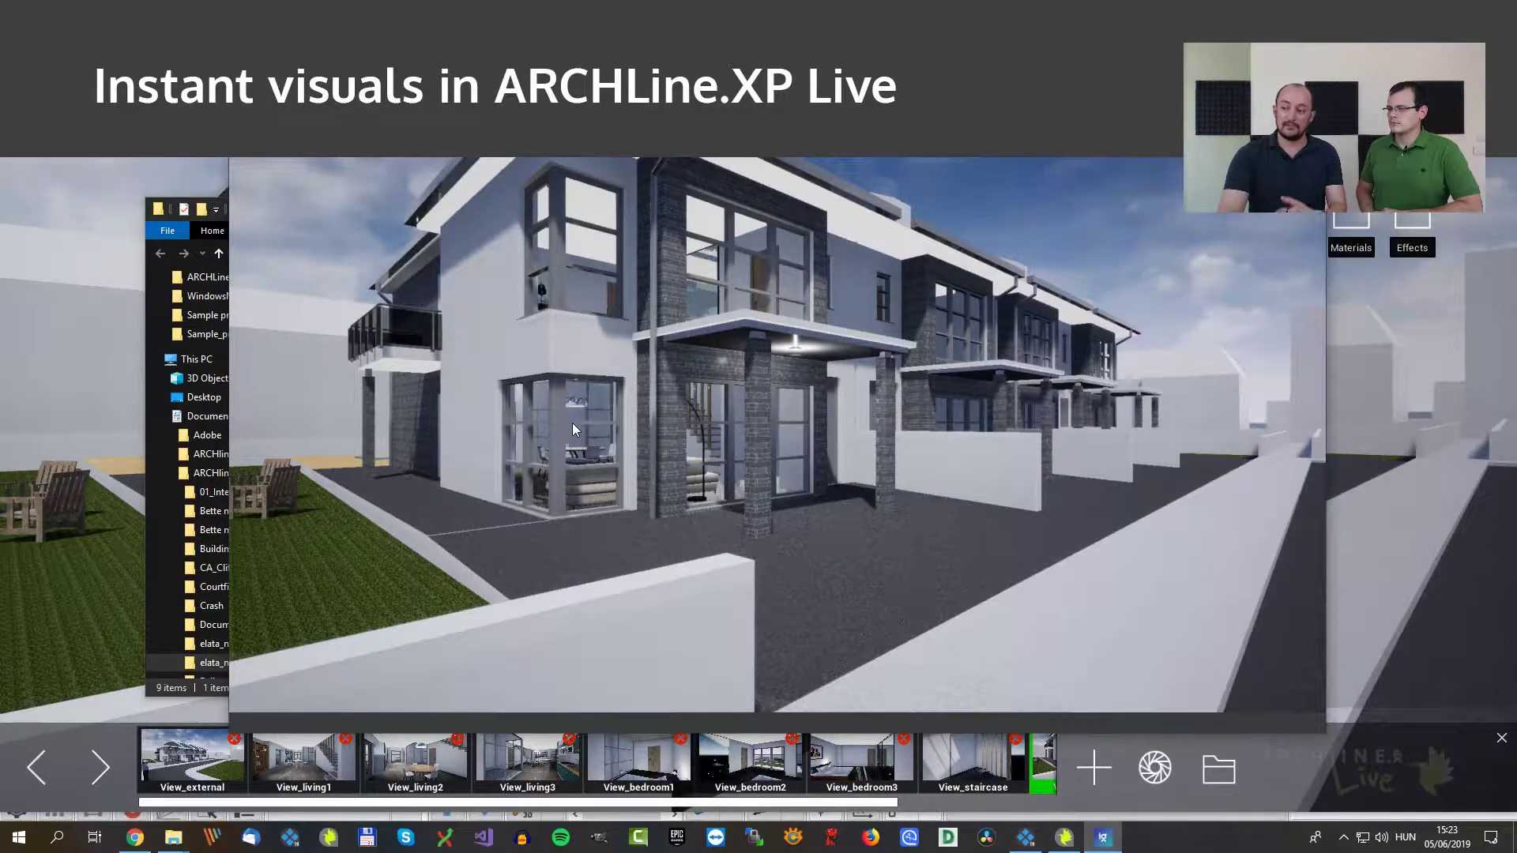
Step: Browse the remaining saved view images, from the exterior and pool pictures through the interiors and back to the exterior
key("Right")
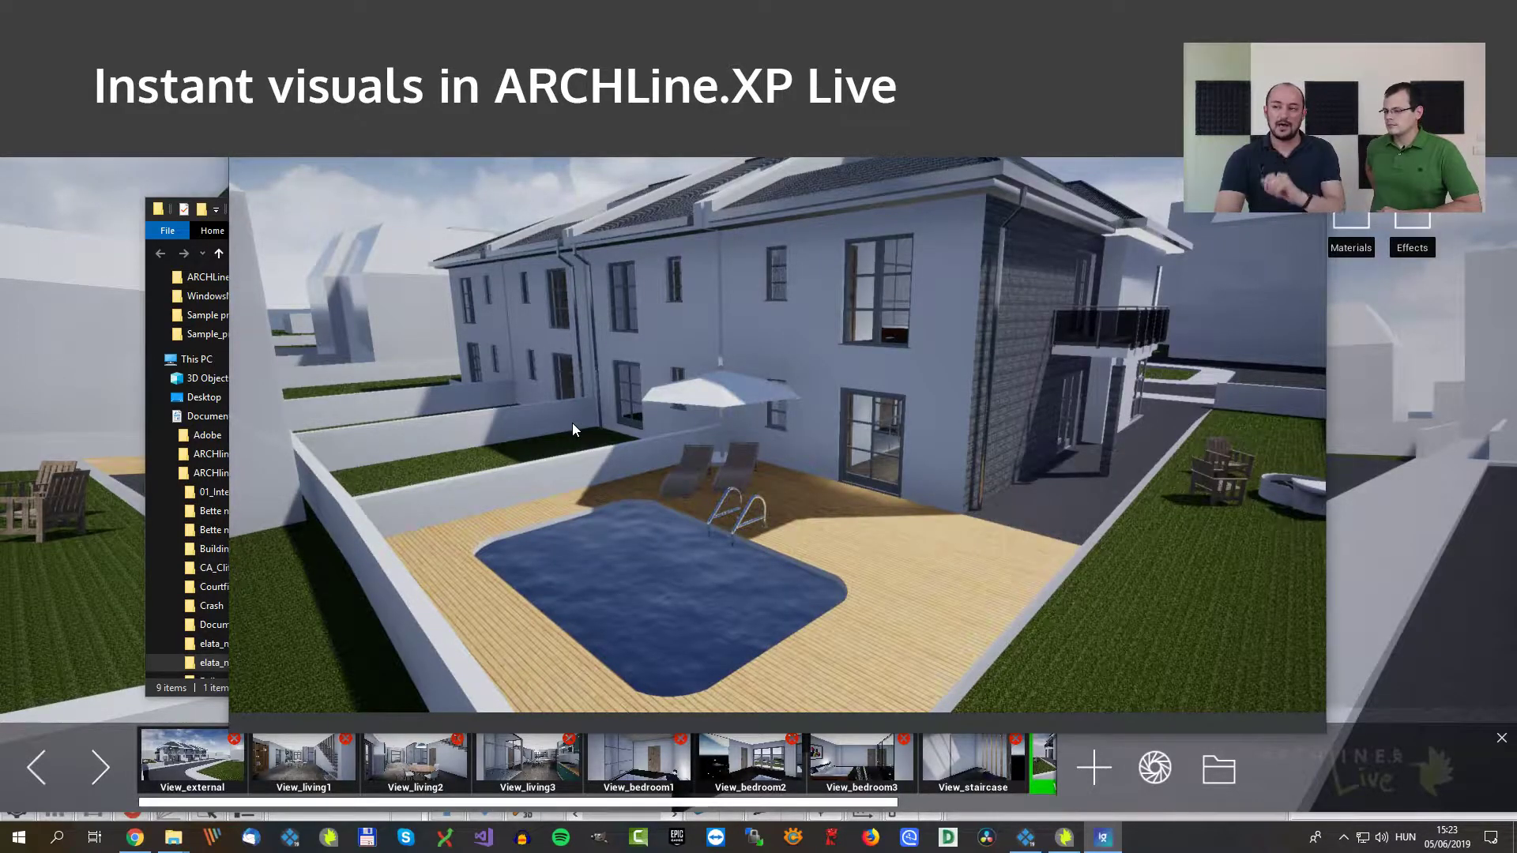
key("Right")
key("Right")
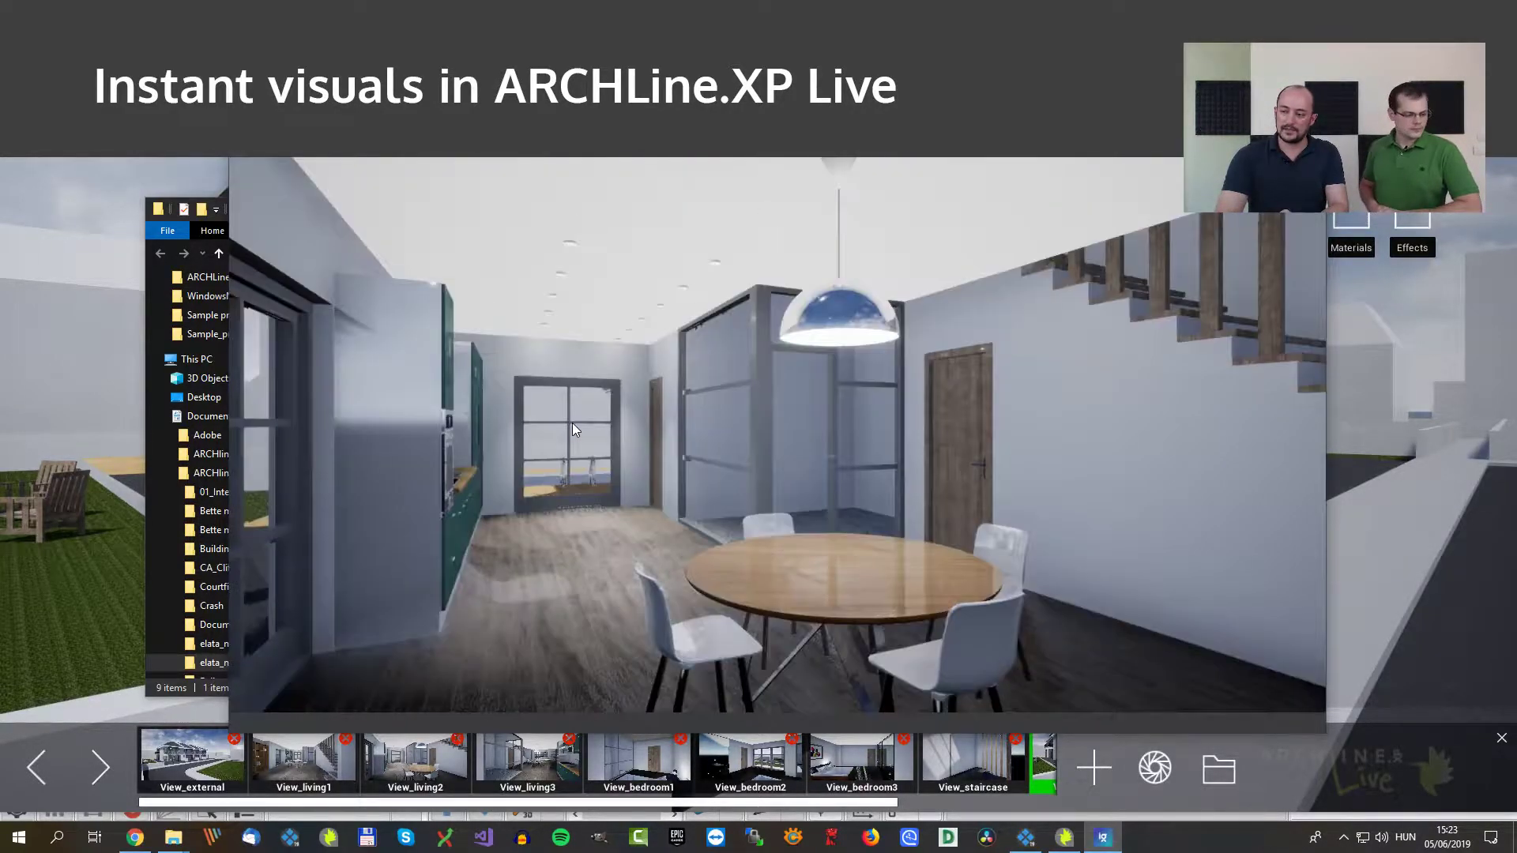
key("Right")
key("Right")
key("Right")
key("Right")
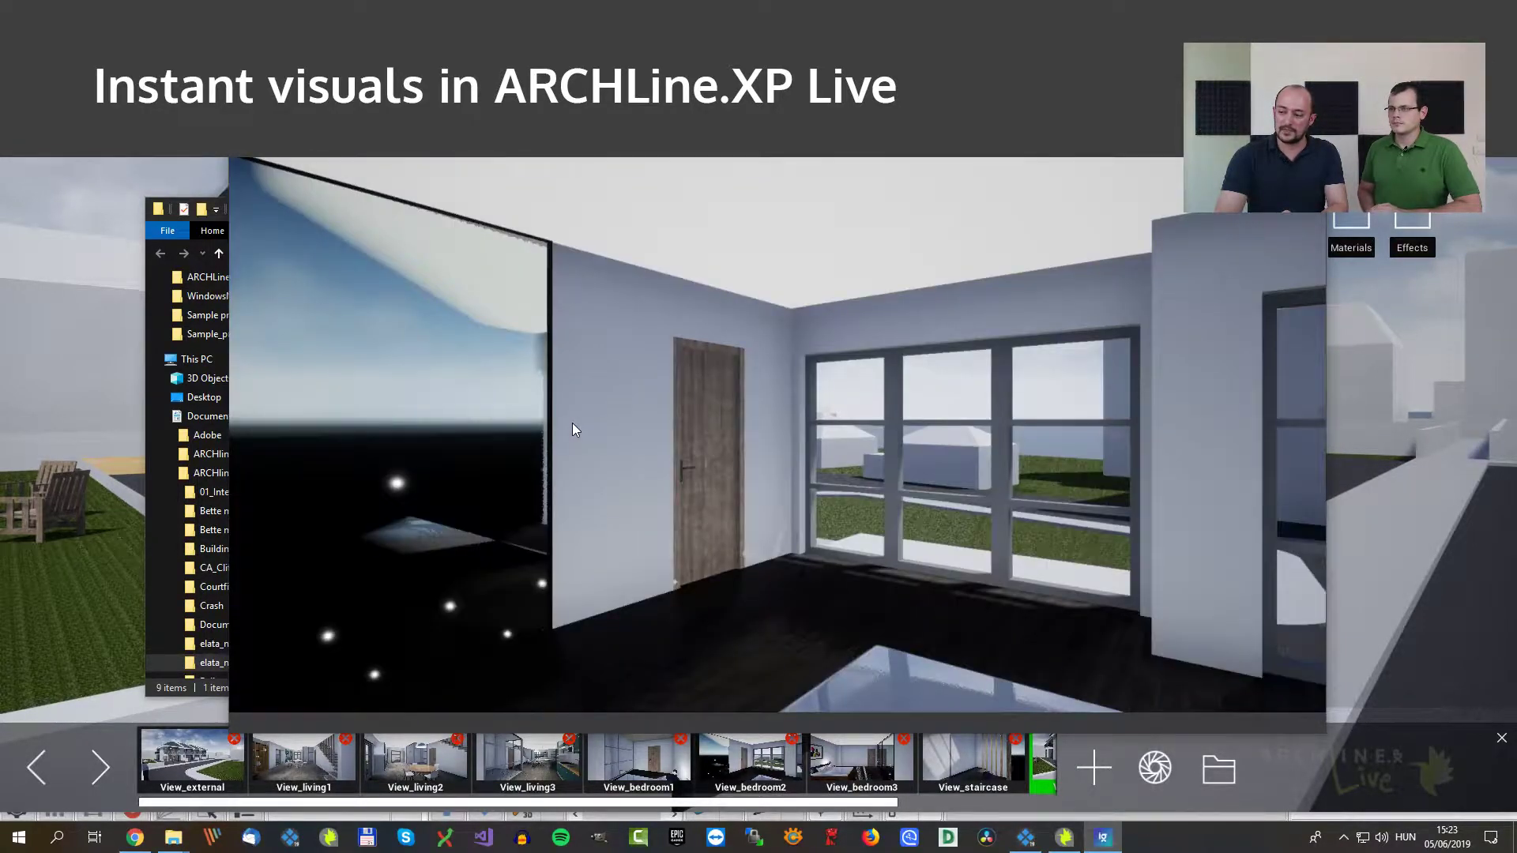
key("Right")
key("Right")
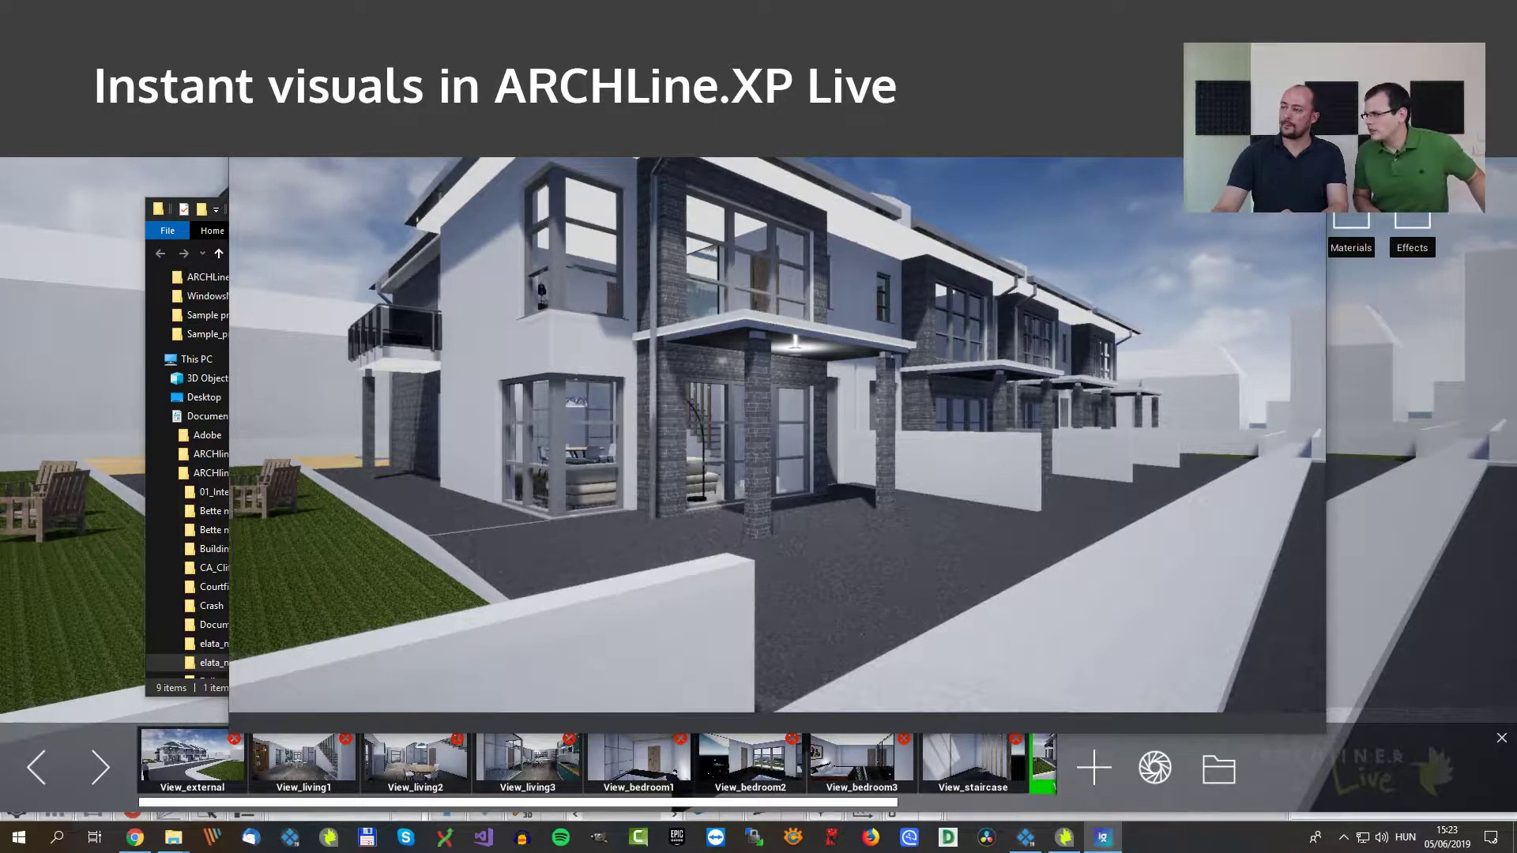
Step: Close the image viewer and the image folder, and enlarge the Live window to fill the screen
left_click(1307, 65)
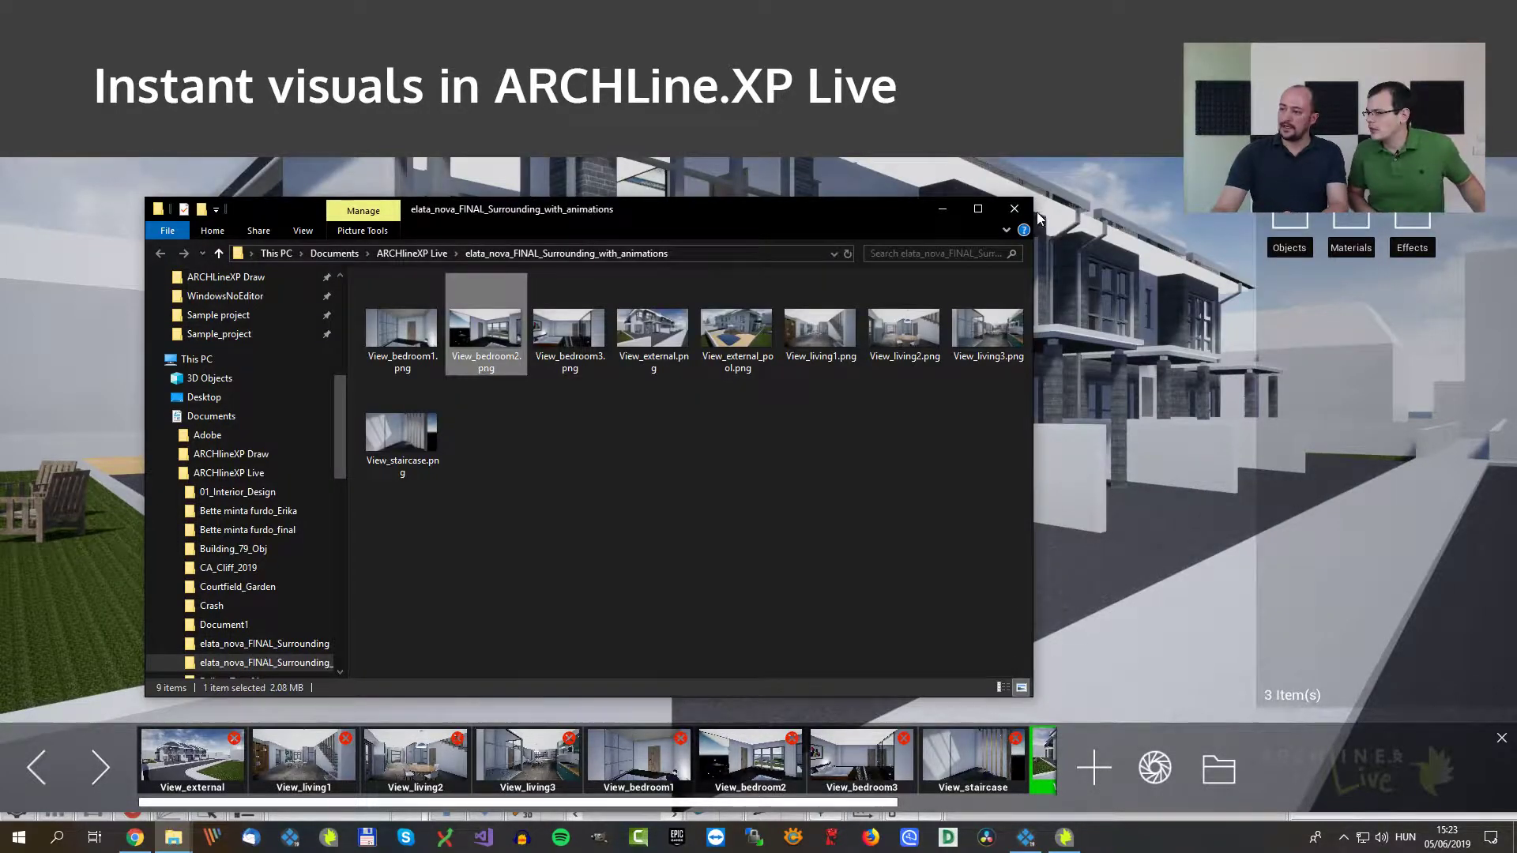
left_click(1014, 209)
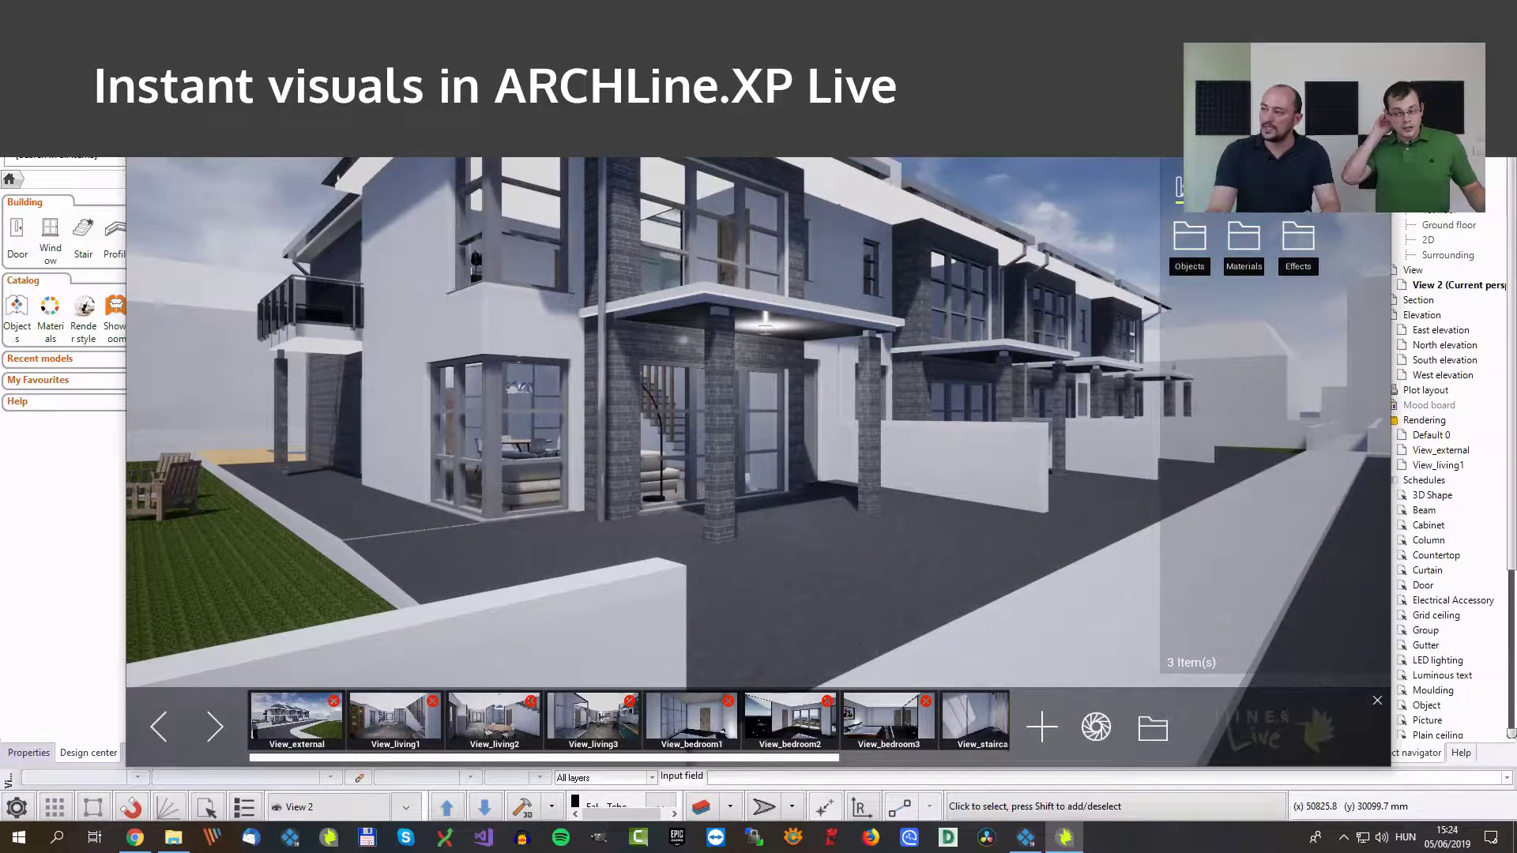
mouse_move(758, 44)
left_mouse_down()
mouse_move(804, 59)
mouse_move(787, 45)
left_mouse_up()
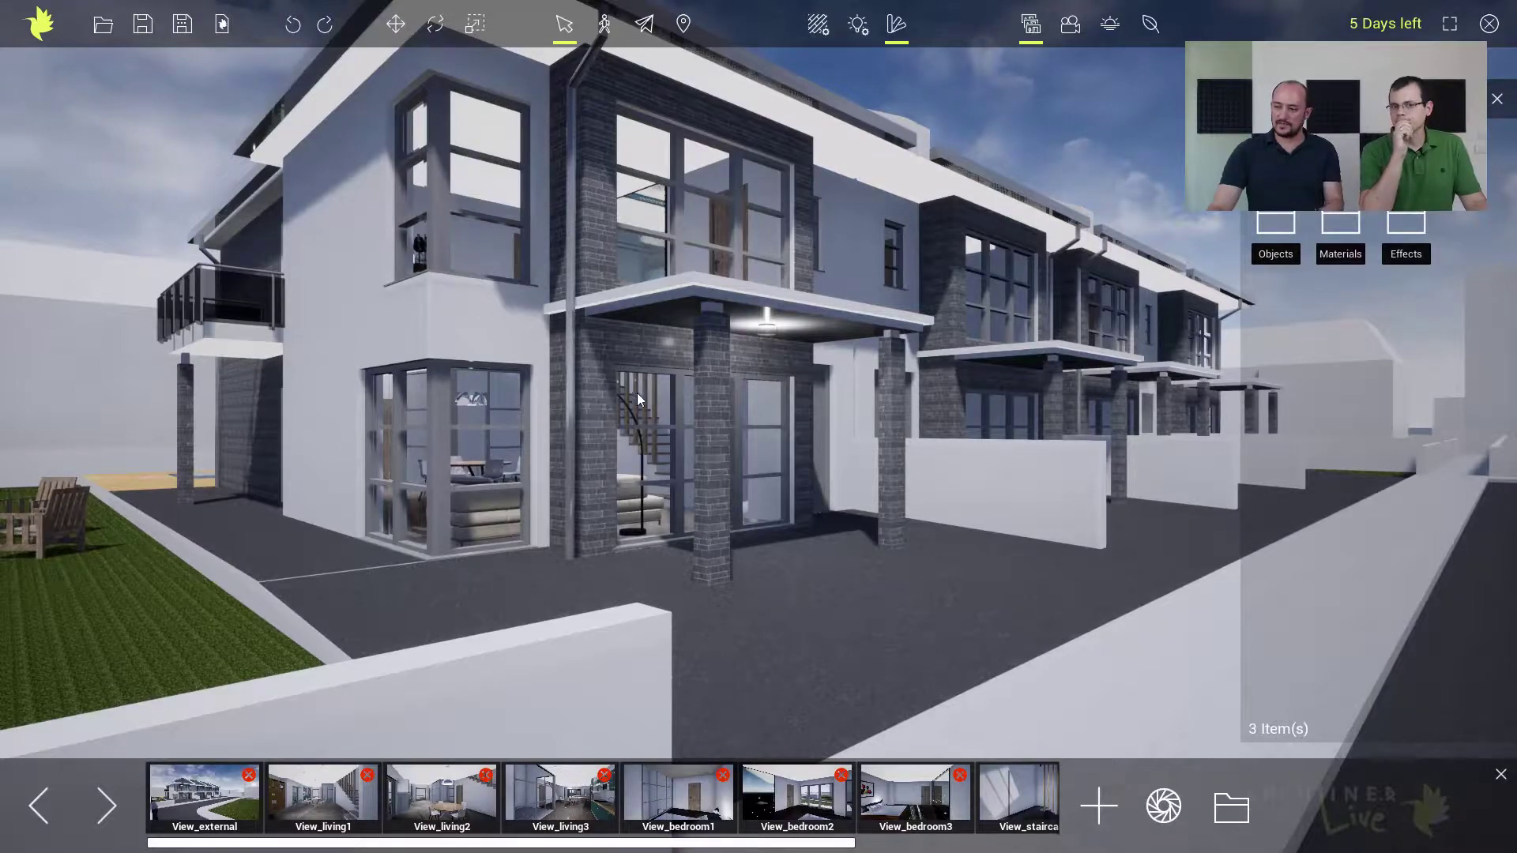
Step: Set the brightness of the stone cladding material around the ground-floor entrance to 0.86
left_click(609, 349)
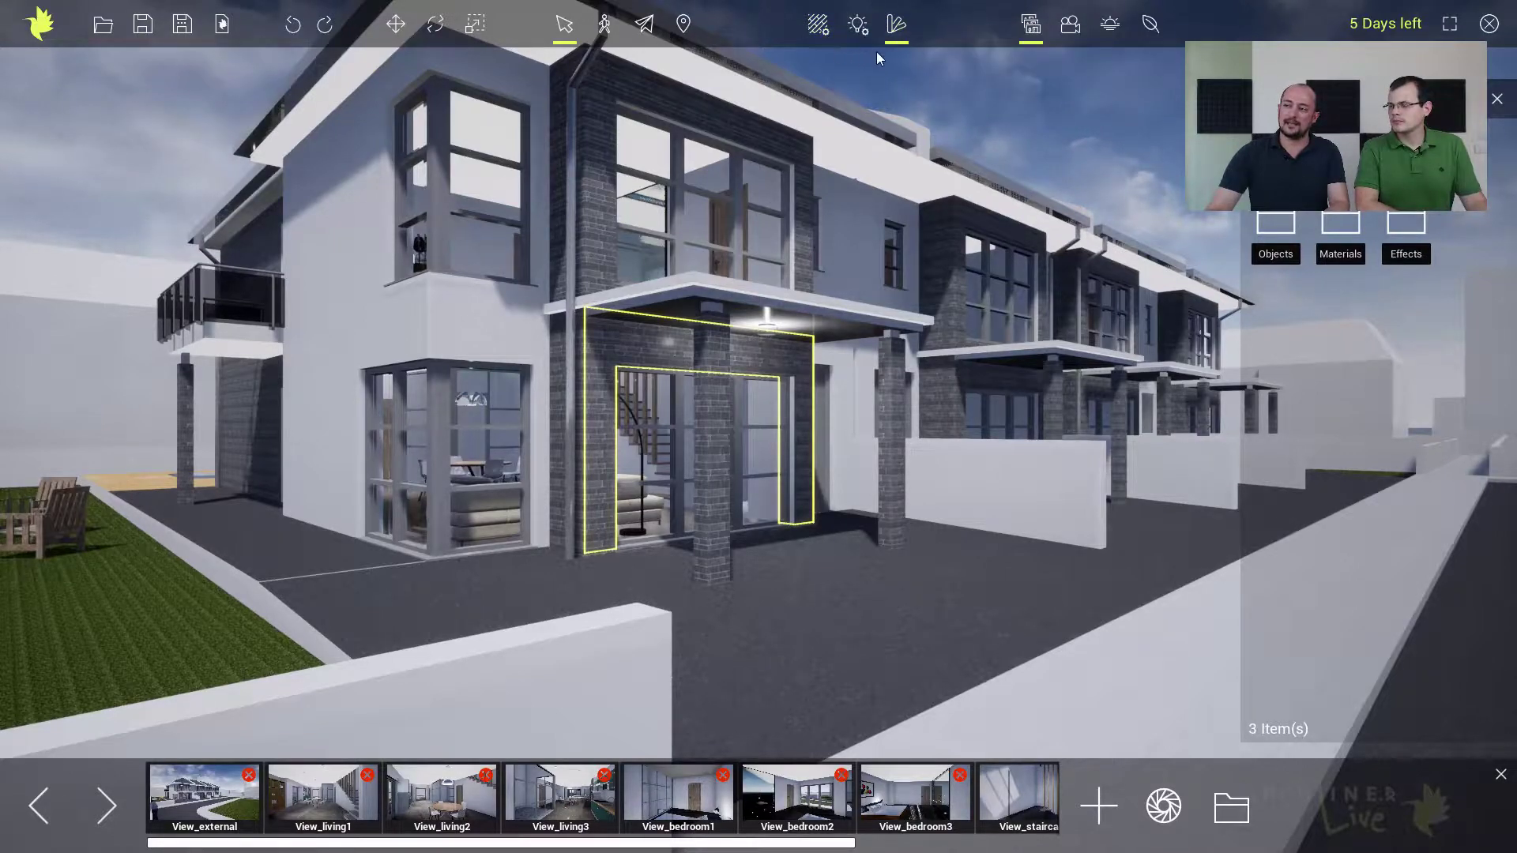
left_click(818, 25)
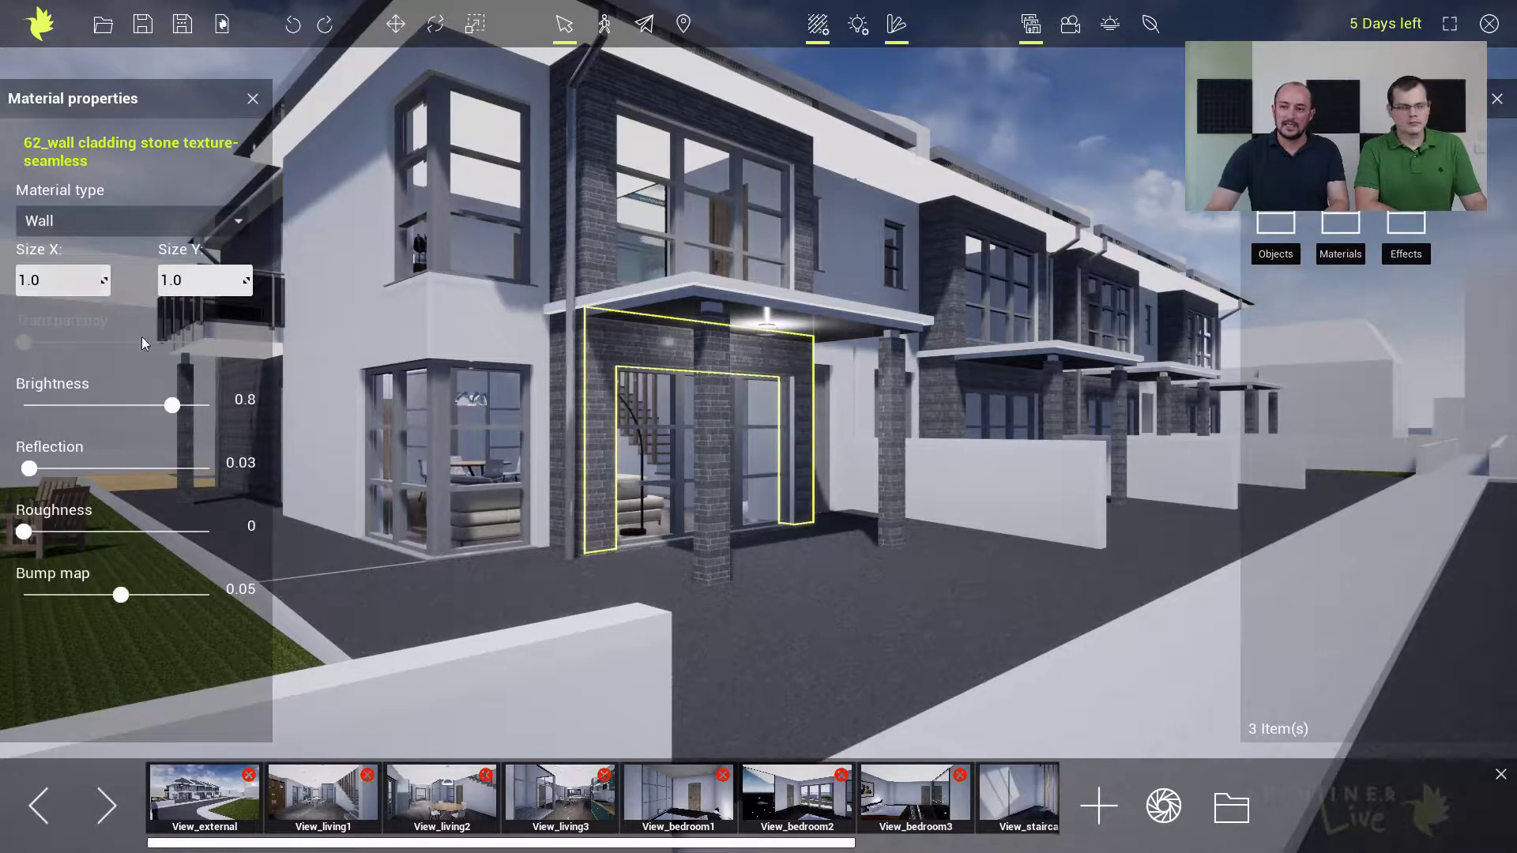
mouse_move(173, 409)
left_mouse_down()
mouse_move(122, 404)
mouse_move(190, 404)
left_mouse_up()
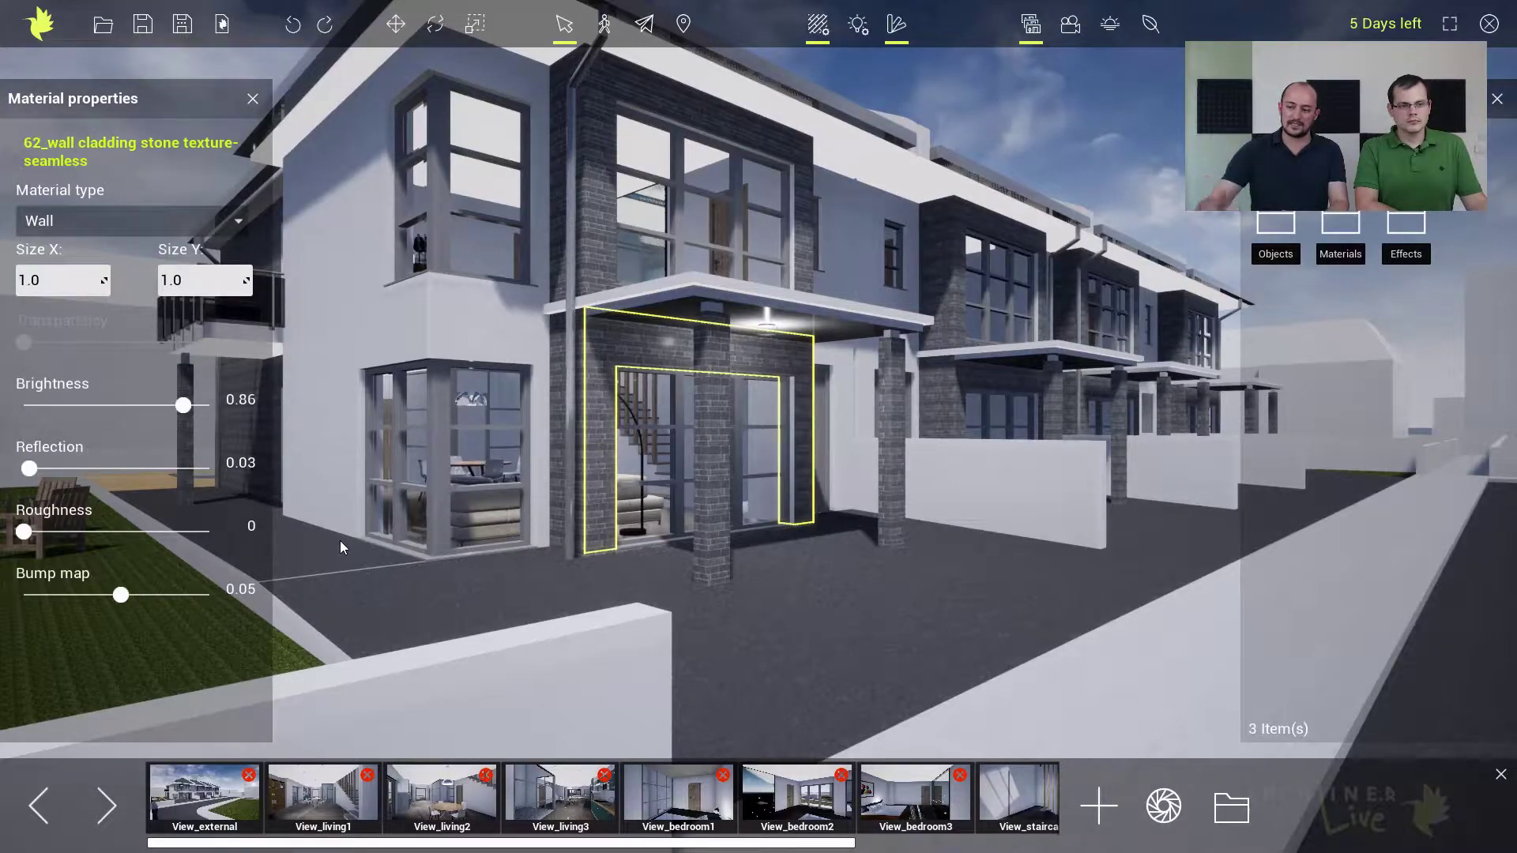
Step: Change the material type of the ground-floor corner window's frame, trying Metal first and settling on Chrome
left_click(438, 399)
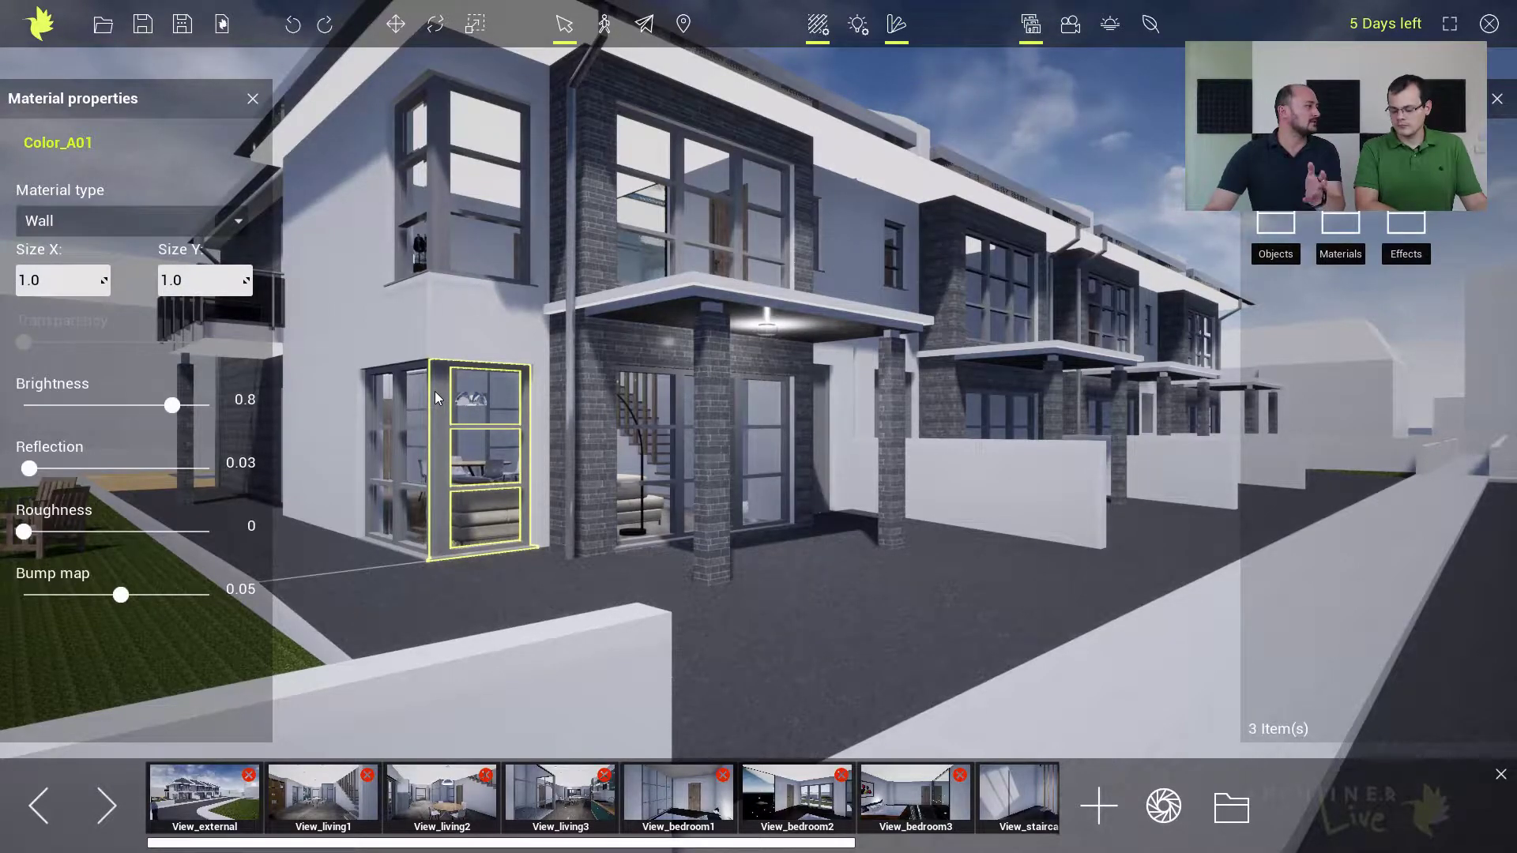
left_click(180, 227)
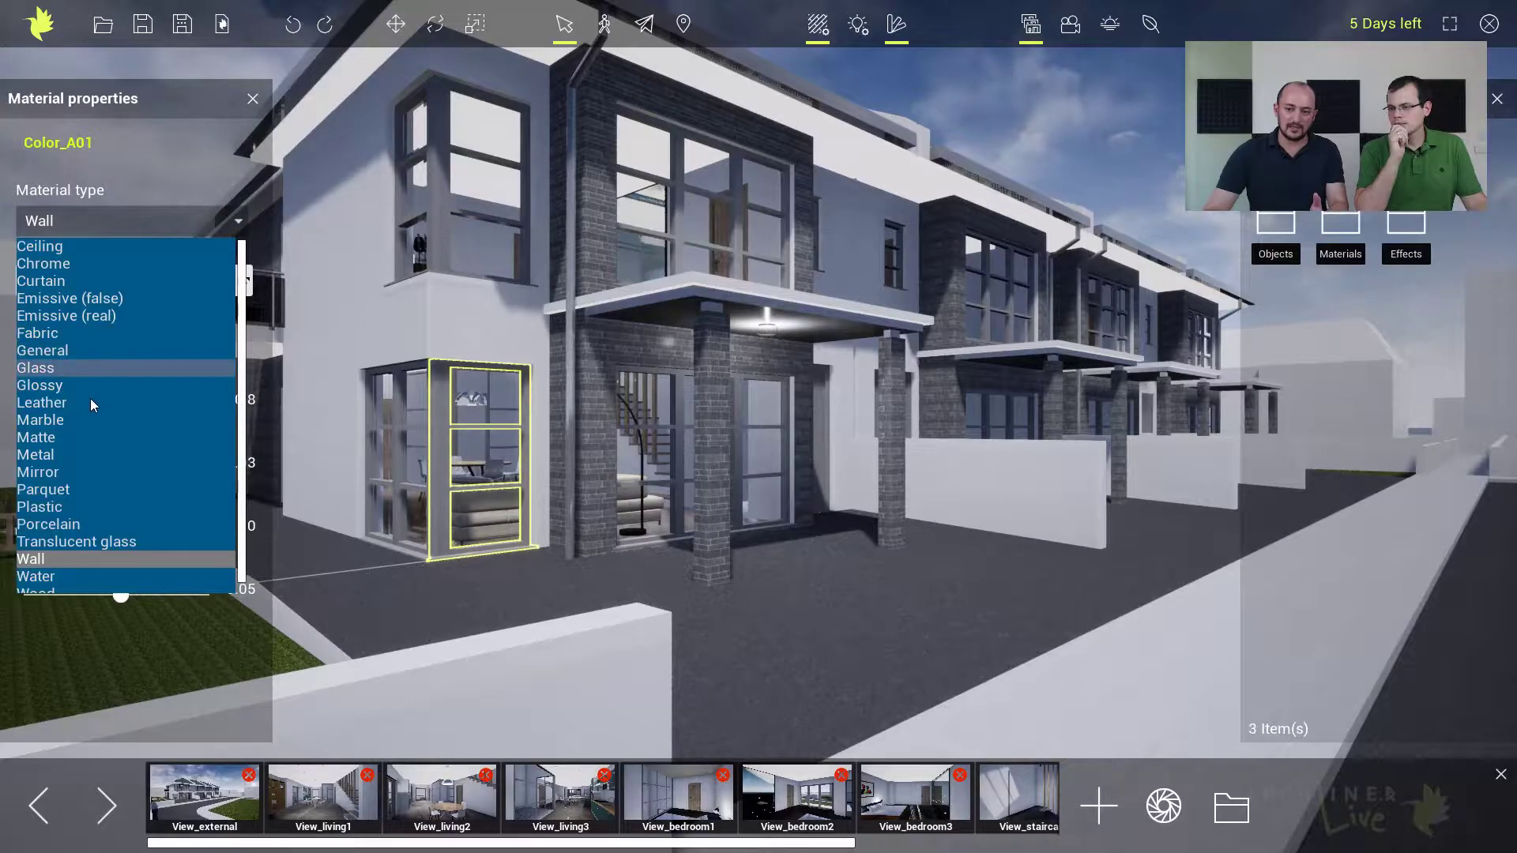
scroll(97, 384, "down", 1)
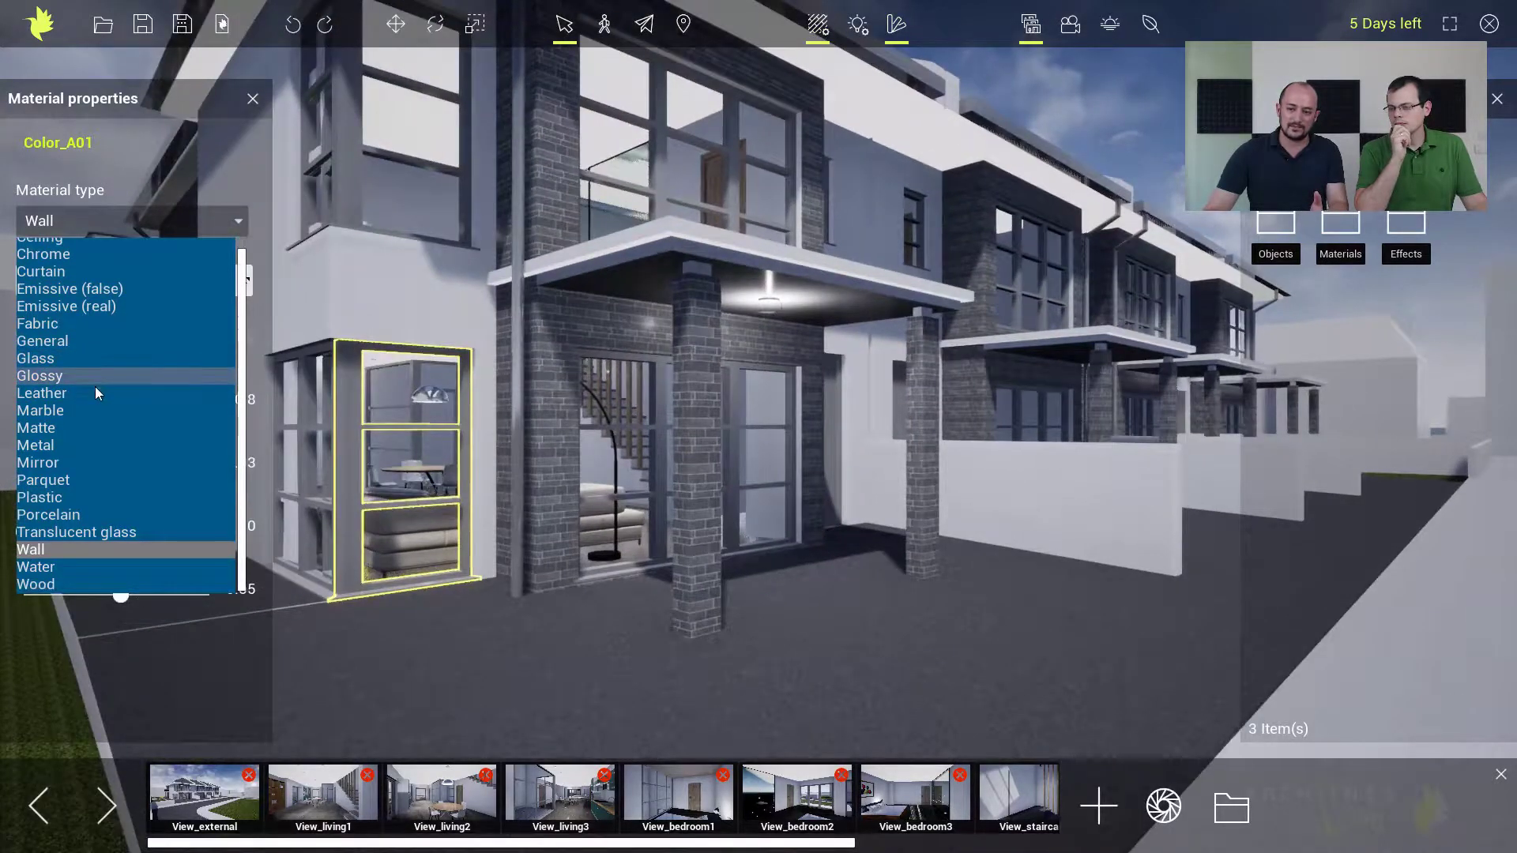
left_click(63, 445)
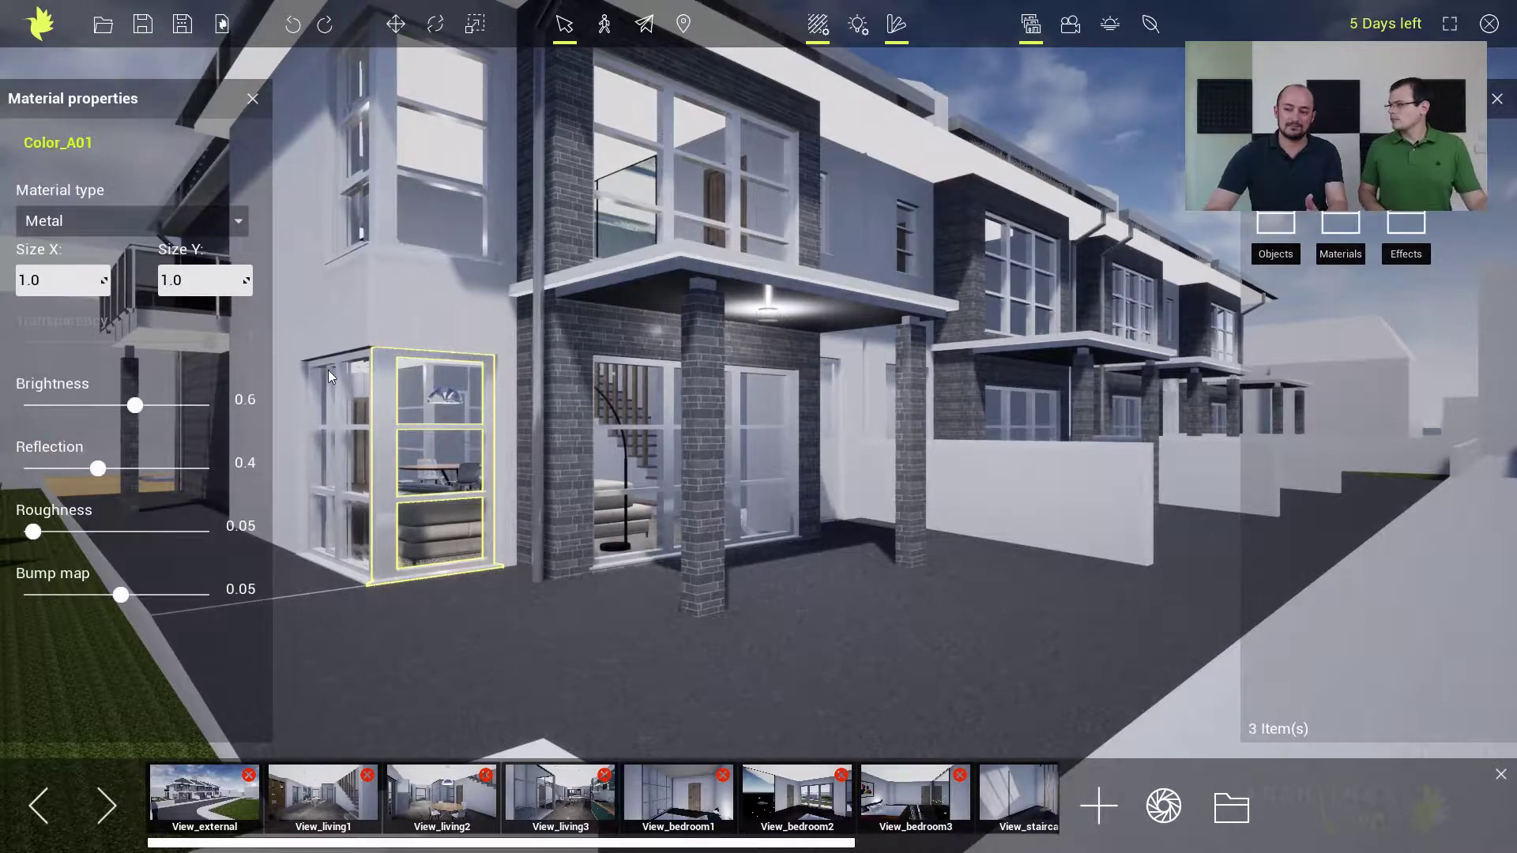
left_click(163, 228)
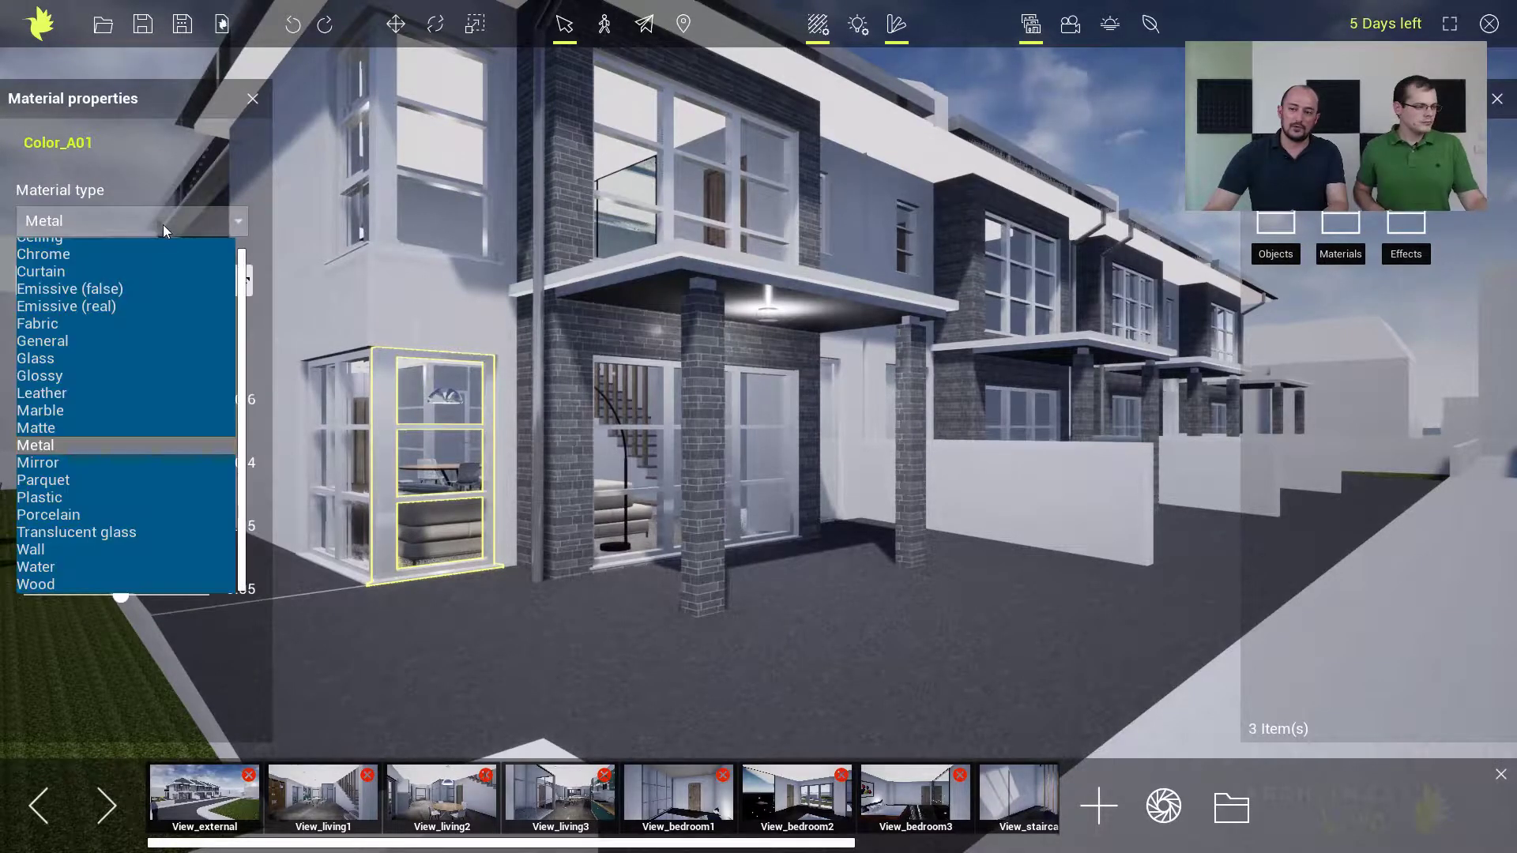
left_click(74, 258)
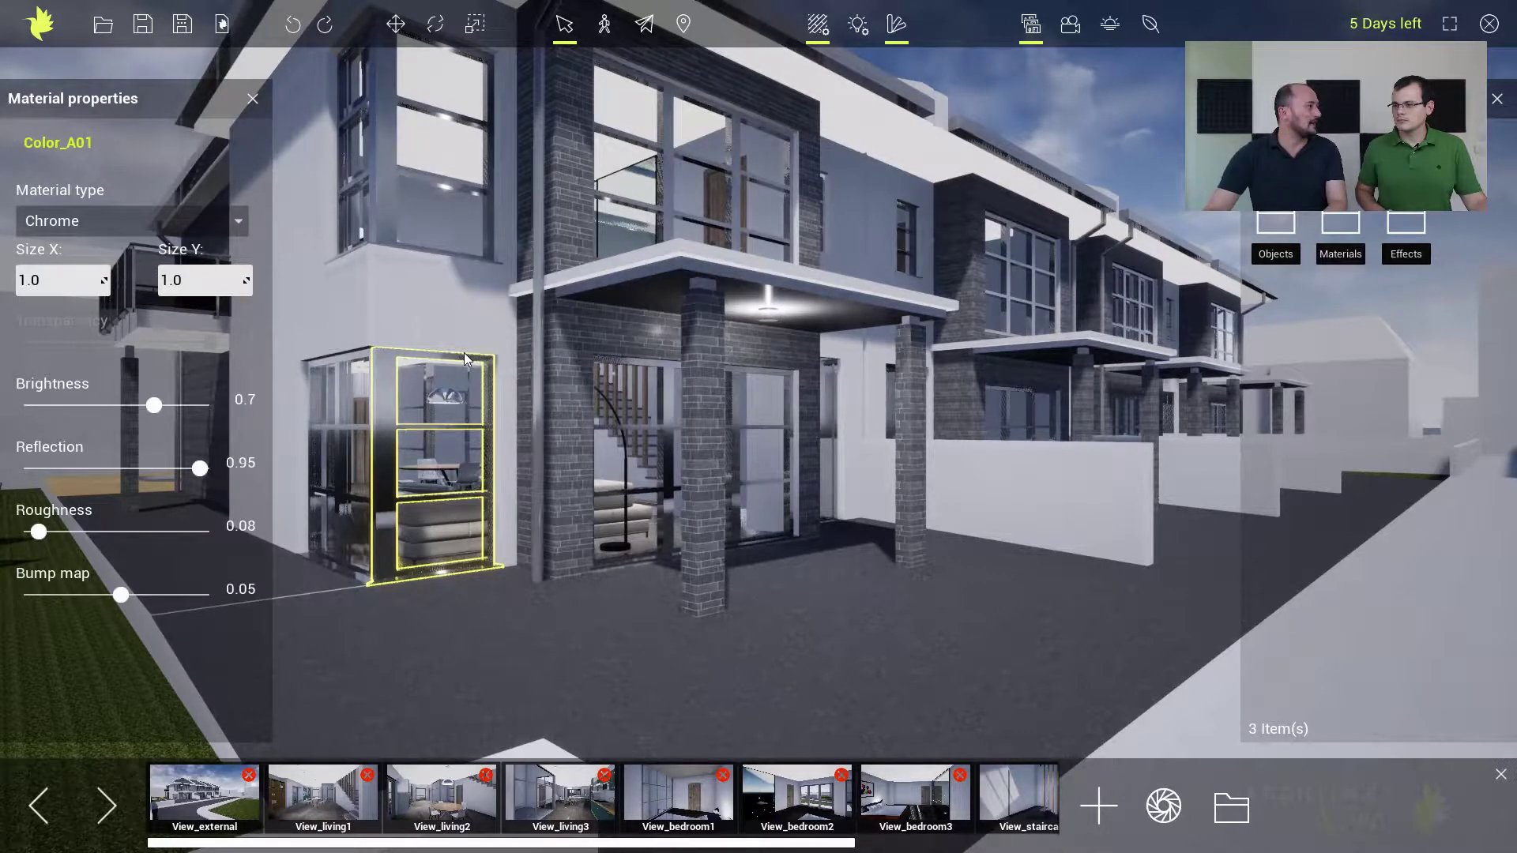
Step: Set the window frame material's reflection to 0.723, roughness to 0.213 and brightness to 0.238, and close its properties
left_click_drag(200, 468, 157, 468)
mouse_move(38, 532)
left_mouse_down()
mouse_move(77, 532)
mouse_move(64, 532)
left_mouse_up()
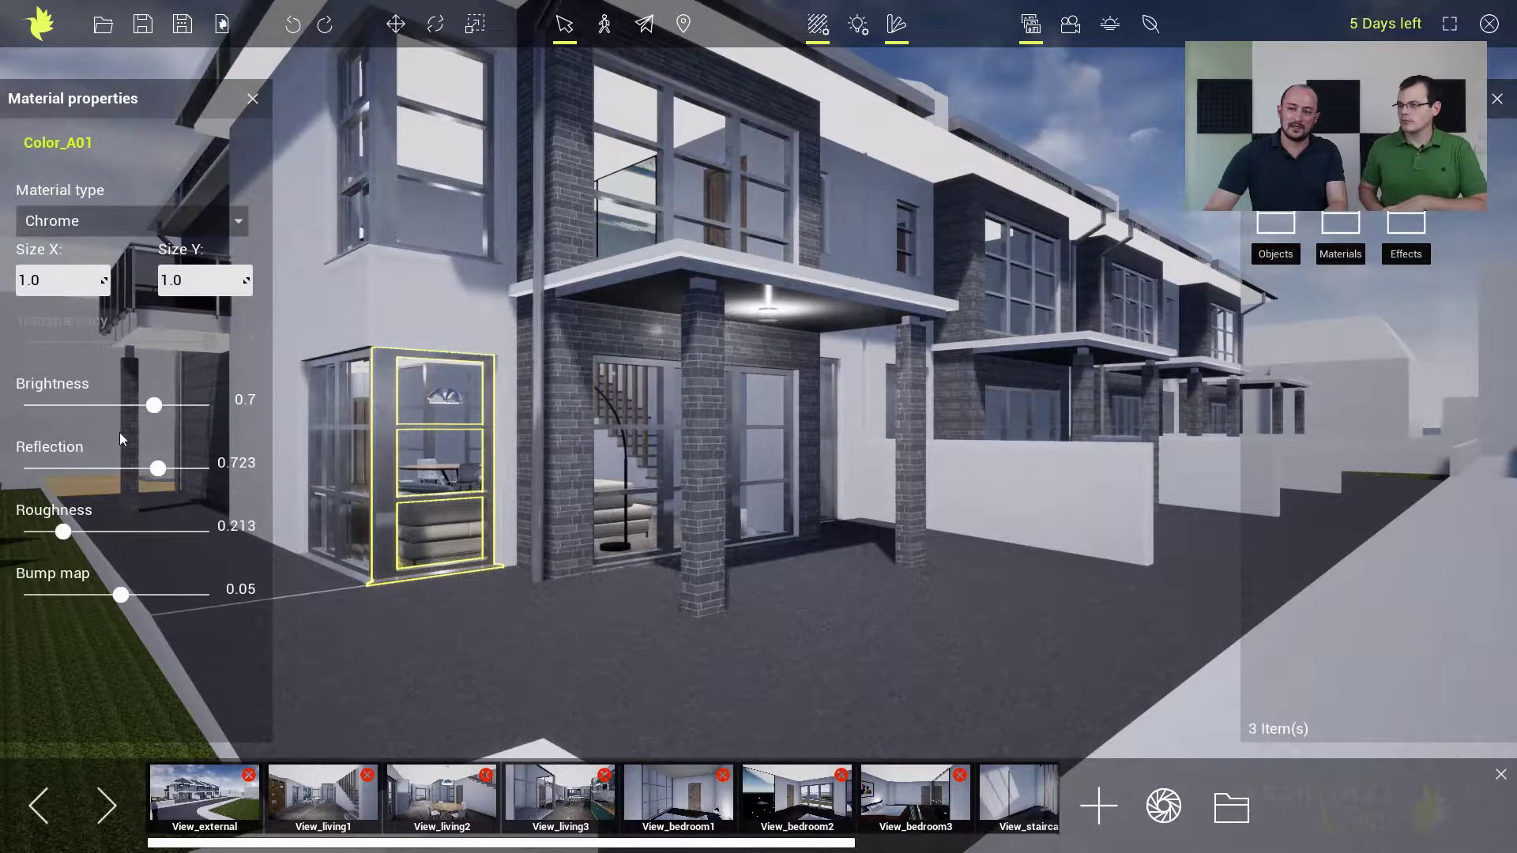
left_click_drag(156, 405, 66, 409)
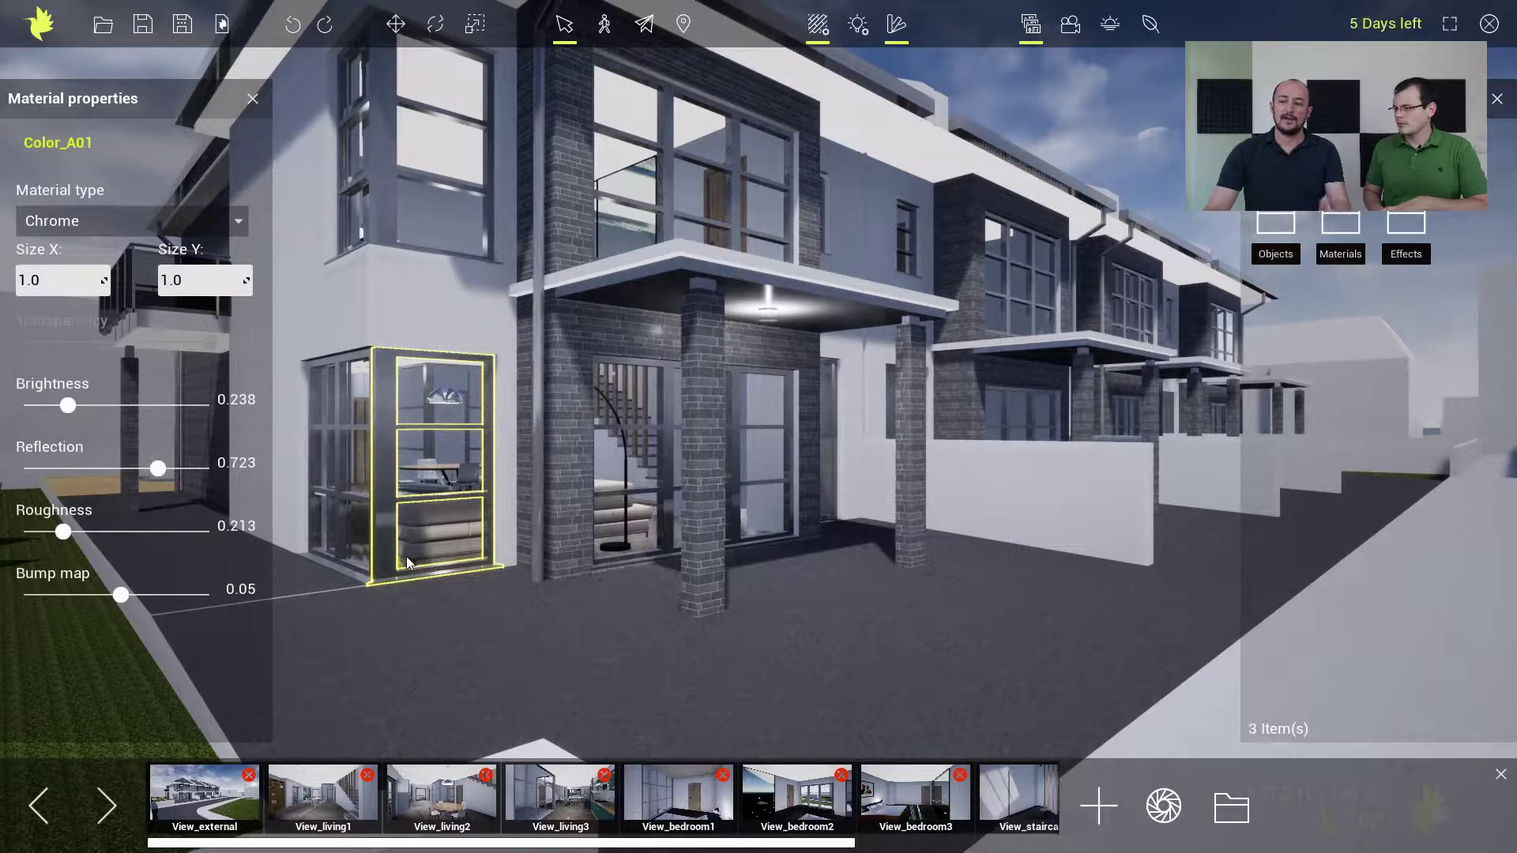
left_click(252, 98)
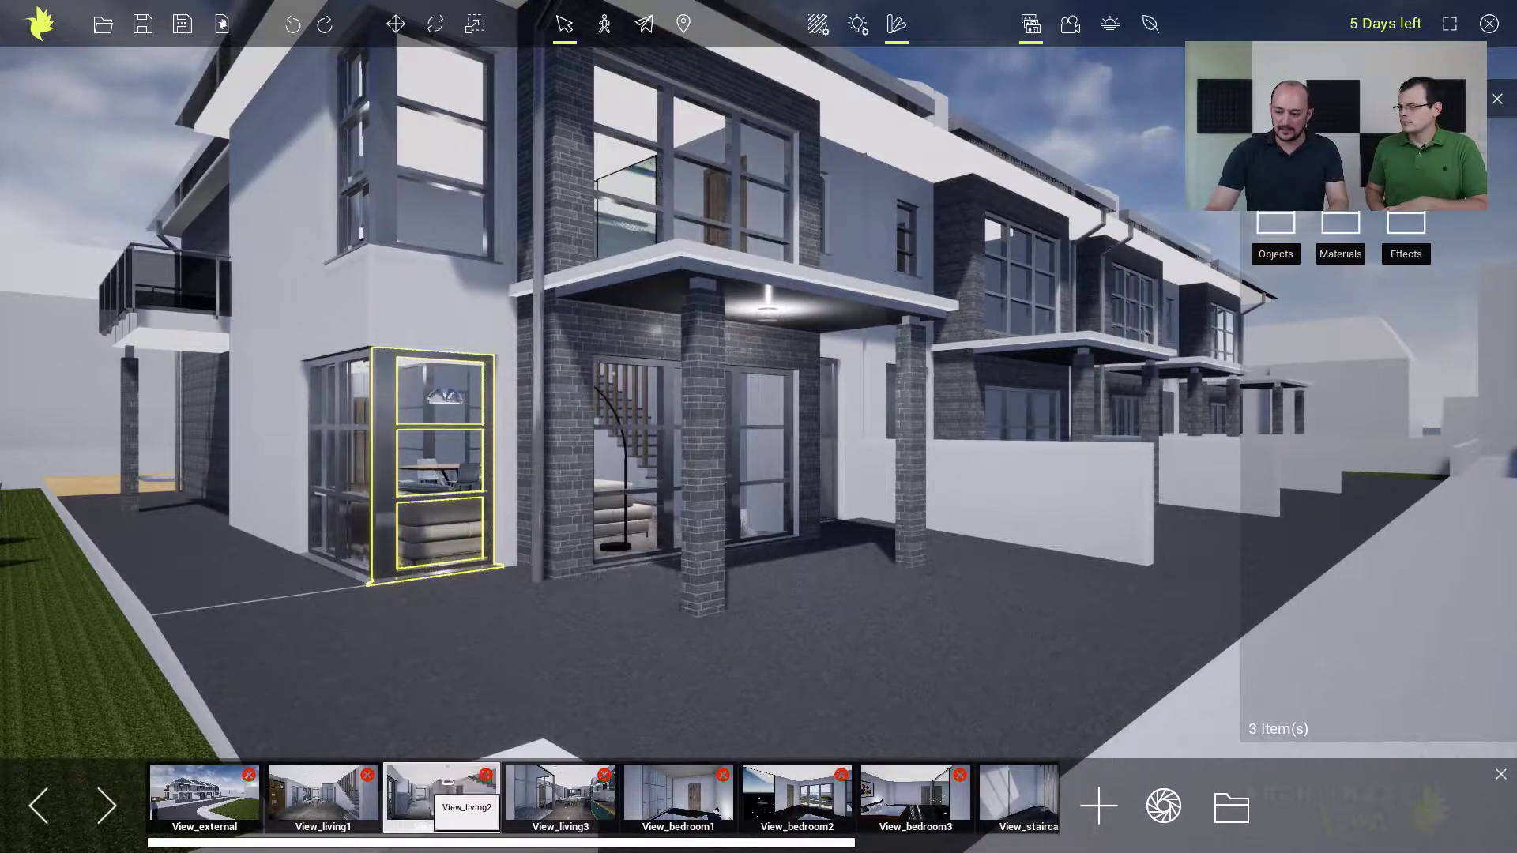
Step: Display the saved View_external_pool view and move in closer to the pool
left_click_drag(567, 843, 804, 845)
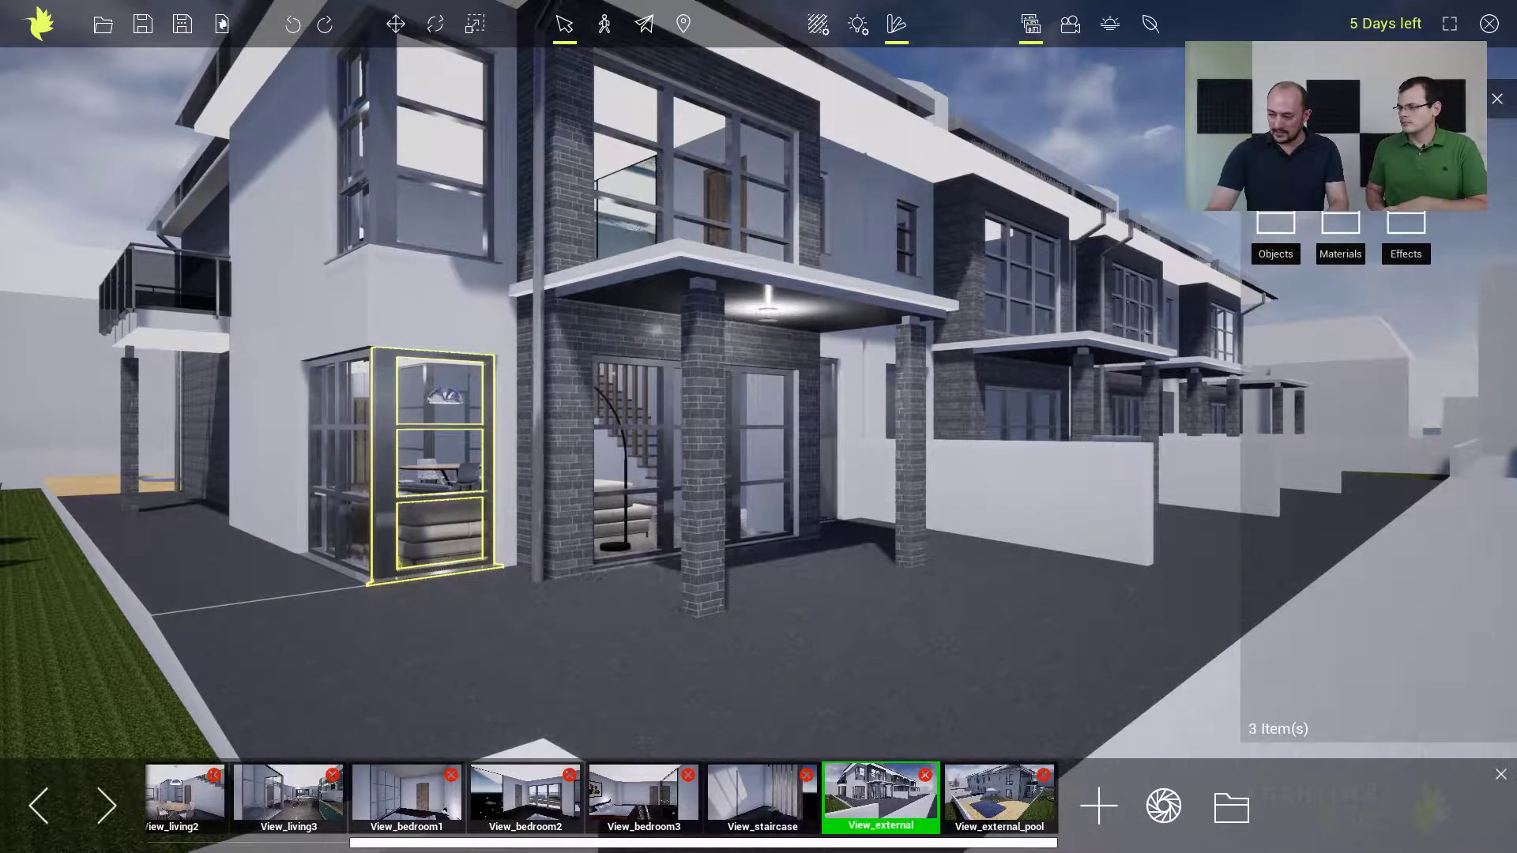
left_click(999, 794)
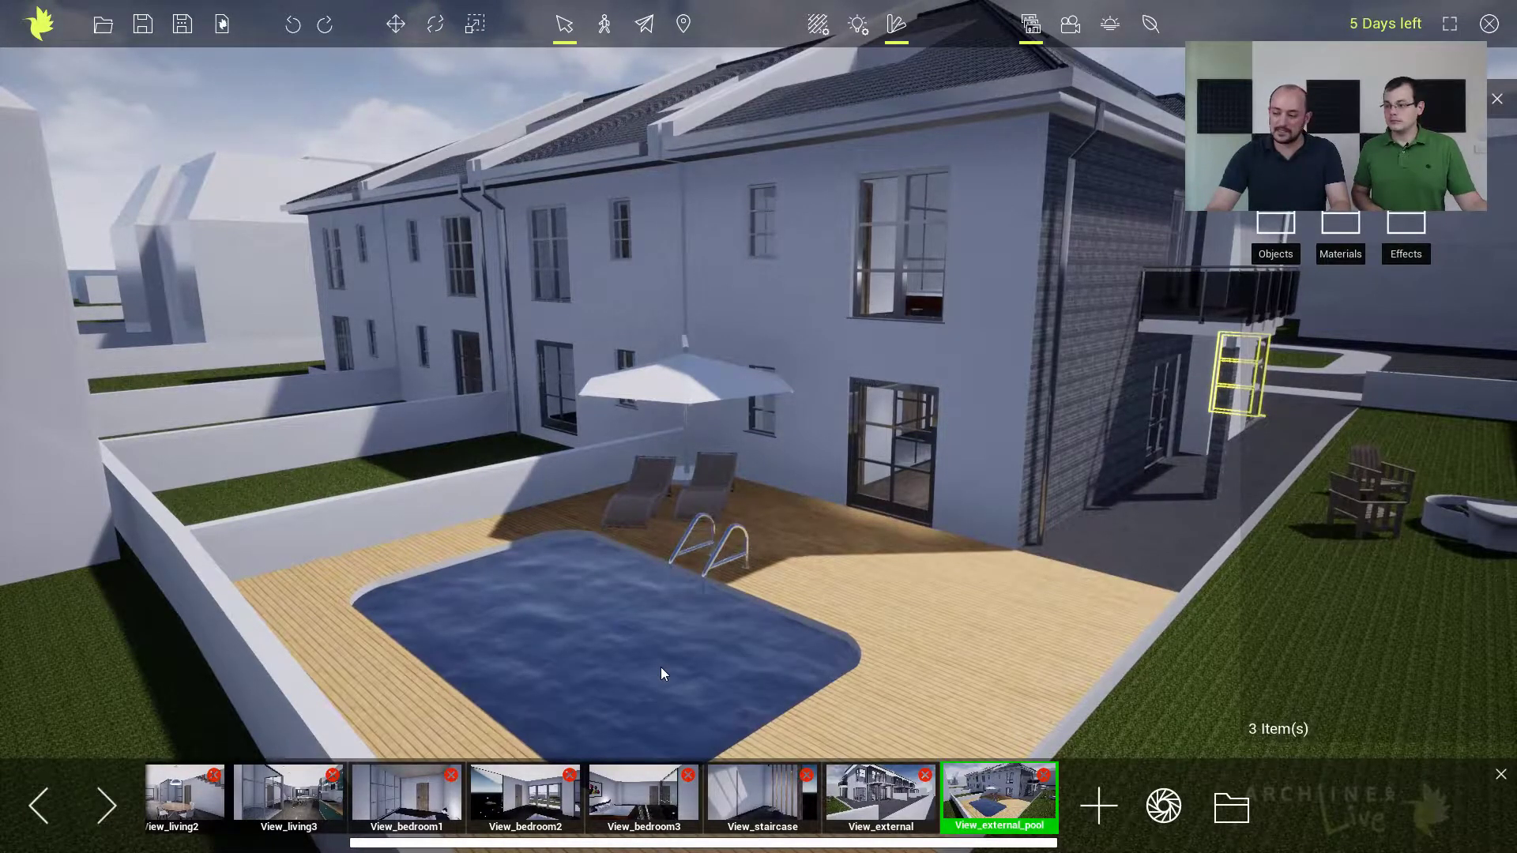
scroll(638, 609, "up", 3)
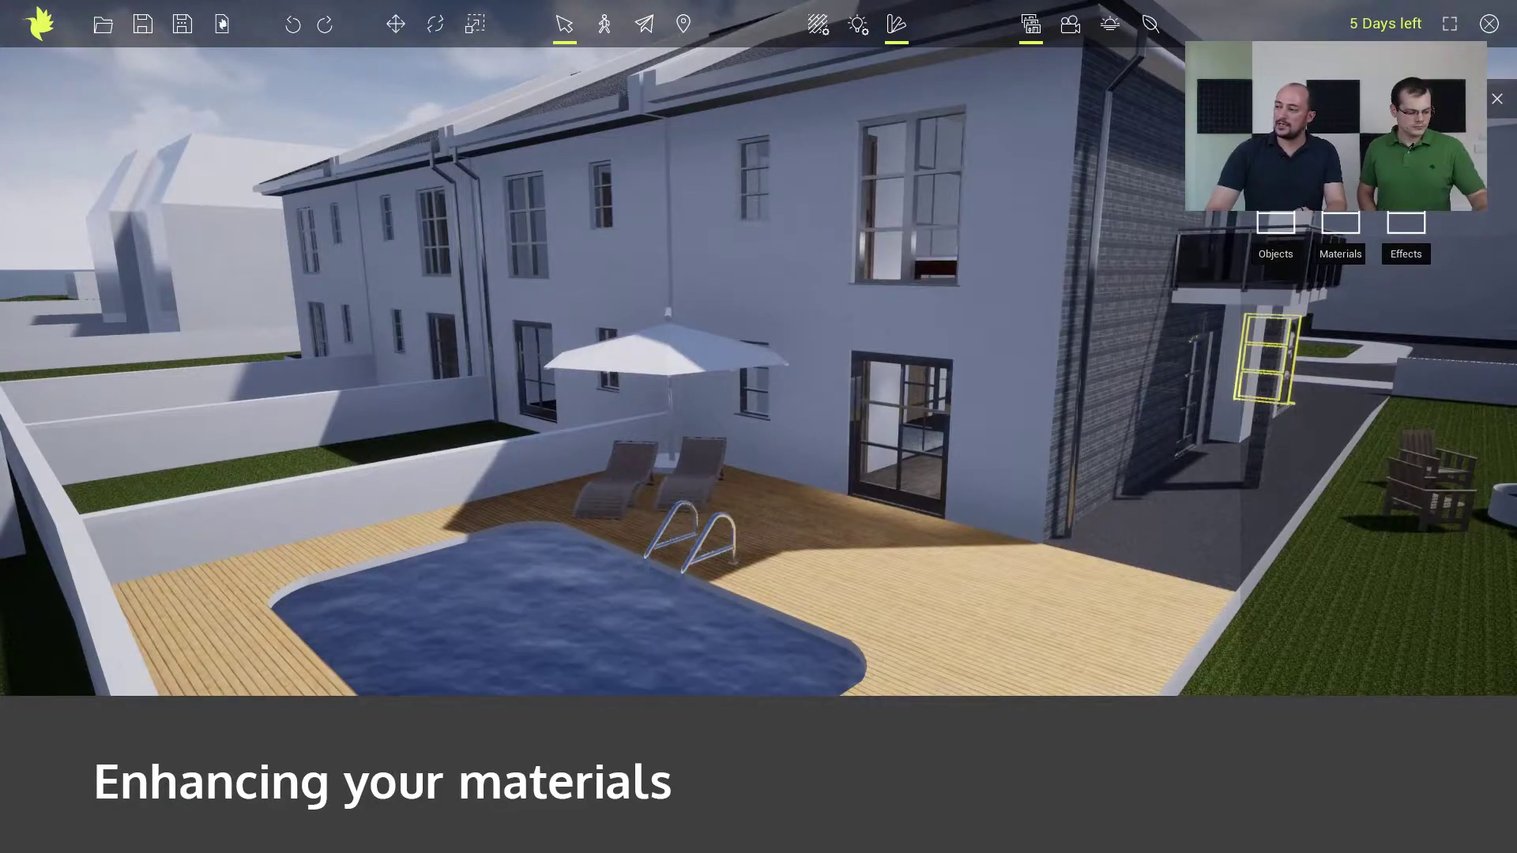
Step: Hide the Navigator and show it again
left_click(894, 33)
left_click(894, 33)
left_click(895, 36)
left_click(895, 38)
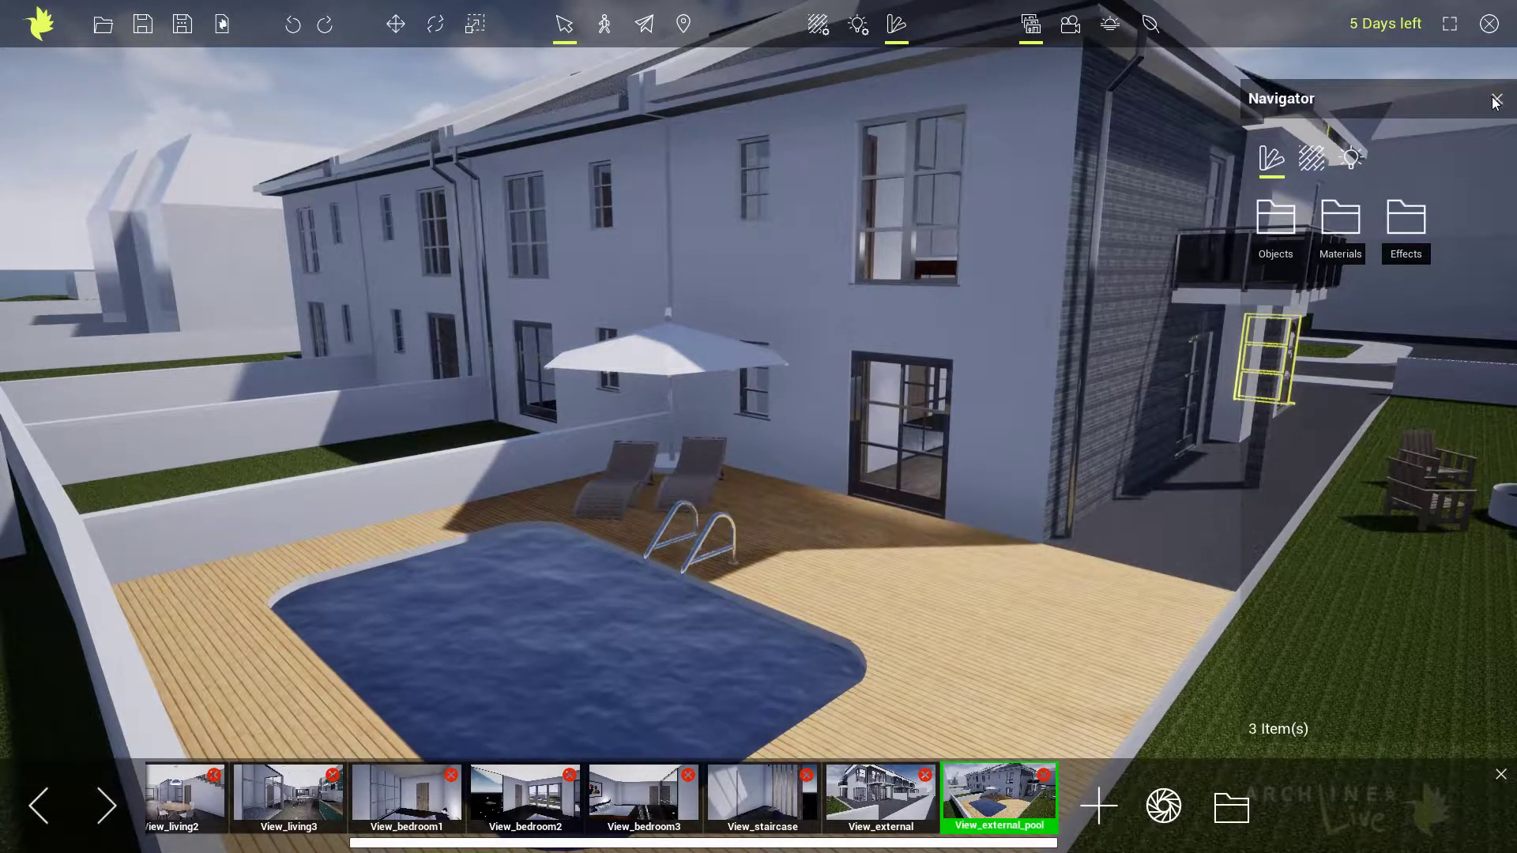
left_click(1497, 99)
left_click(895, 27)
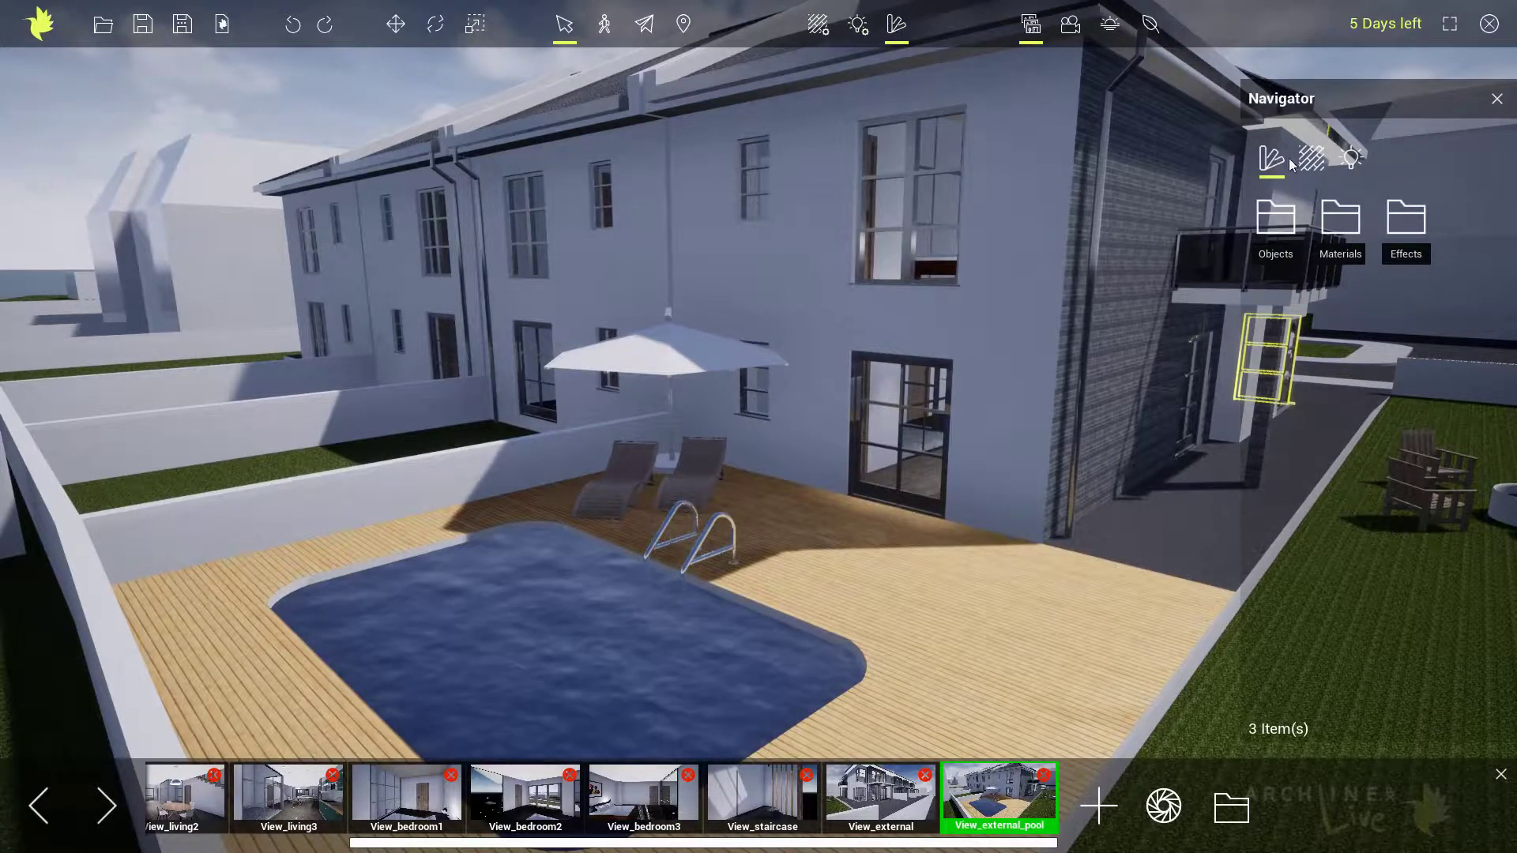
Step: Try the clear, deep and green water materials on the pool surface and settle on Water pool
left_click(1343, 226)
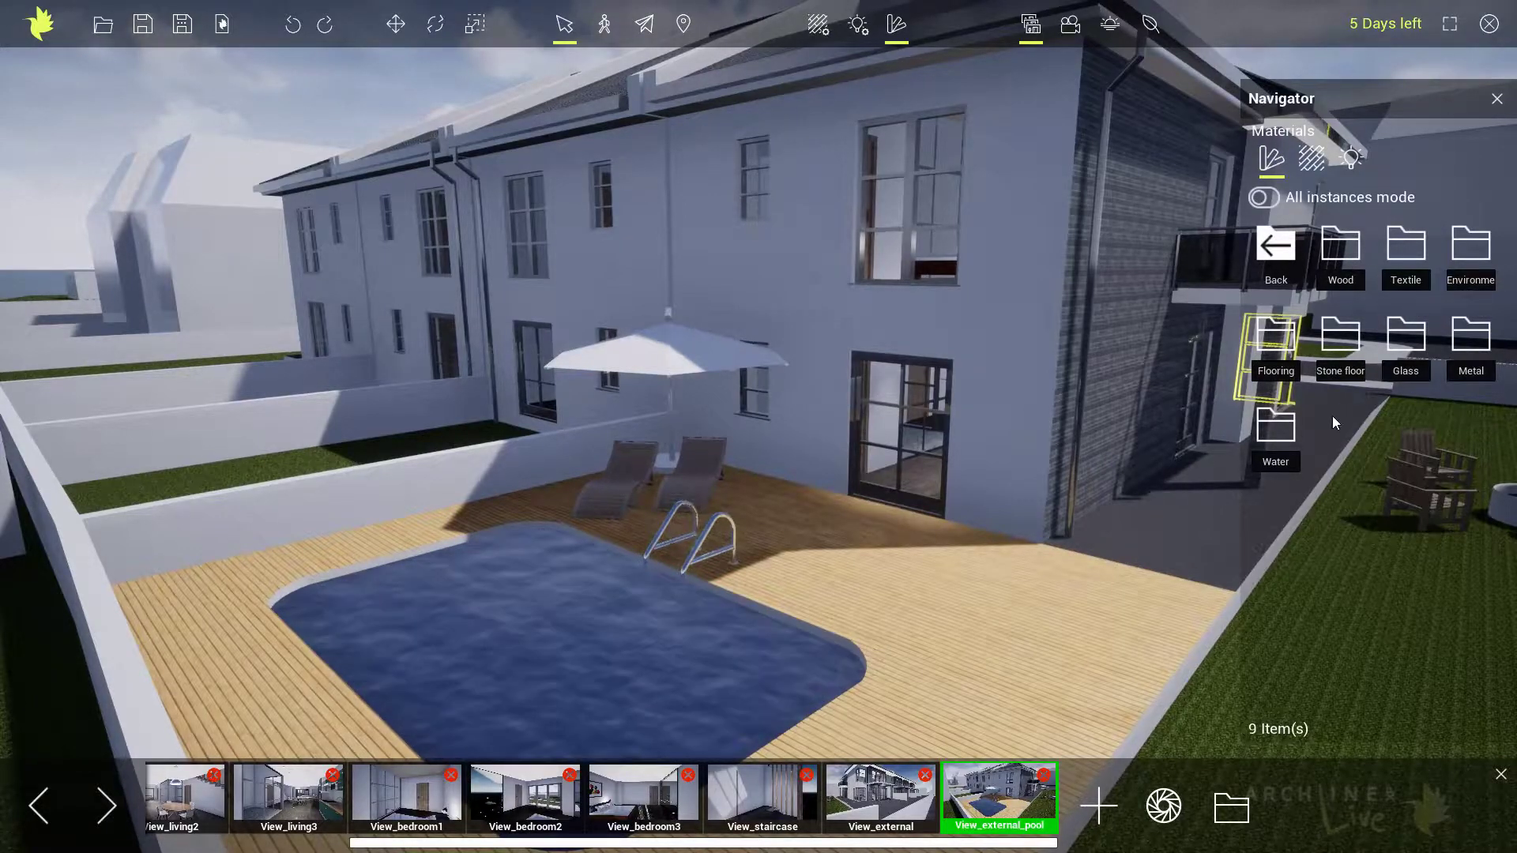
left_click(1287, 425)
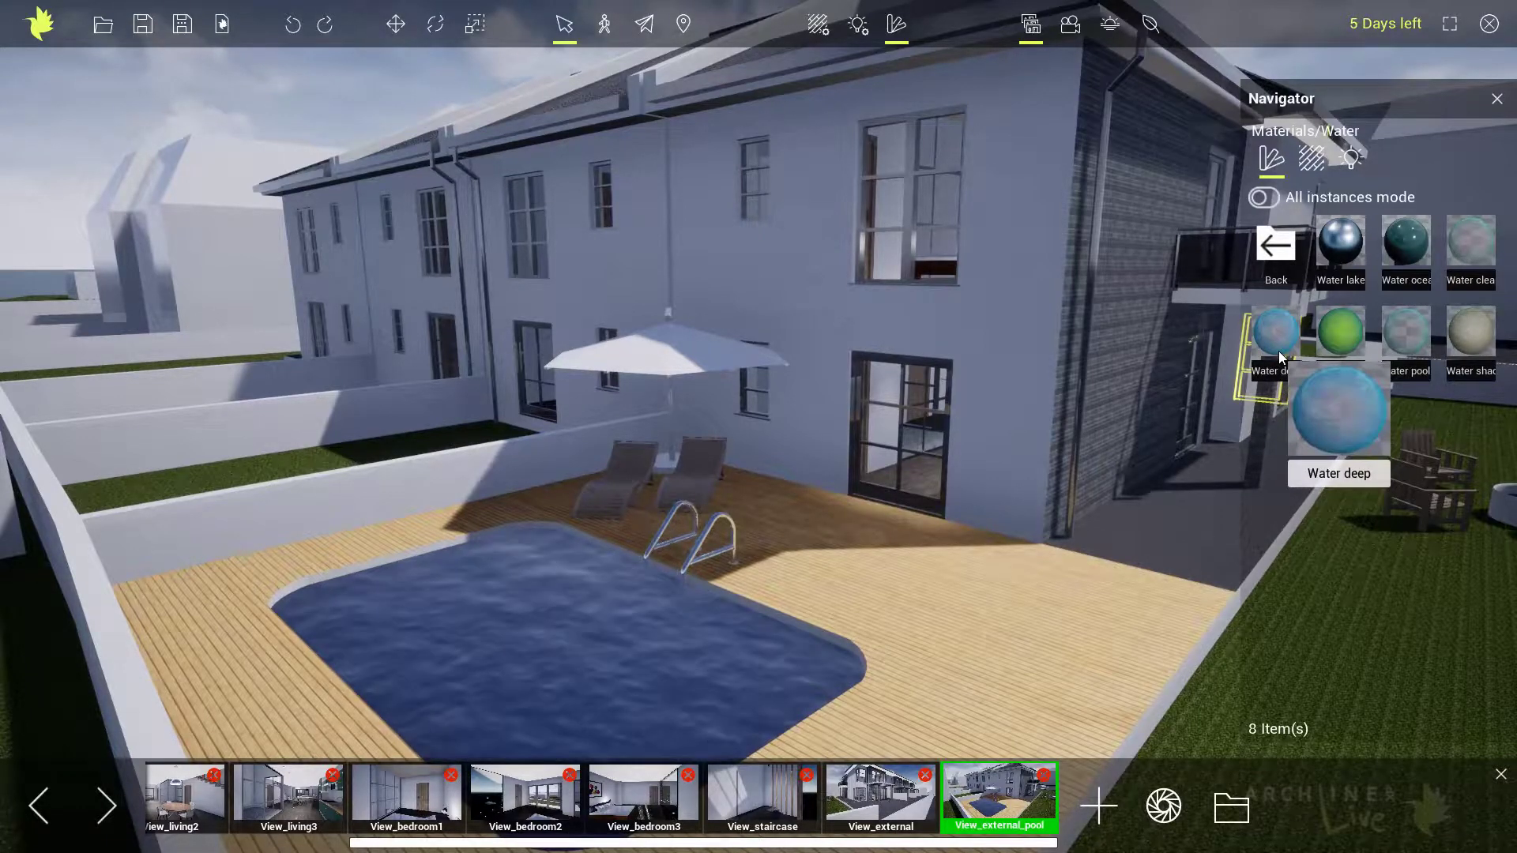
mouse_move(1462, 250)
left_click_drag(1463, 248, 560, 601)
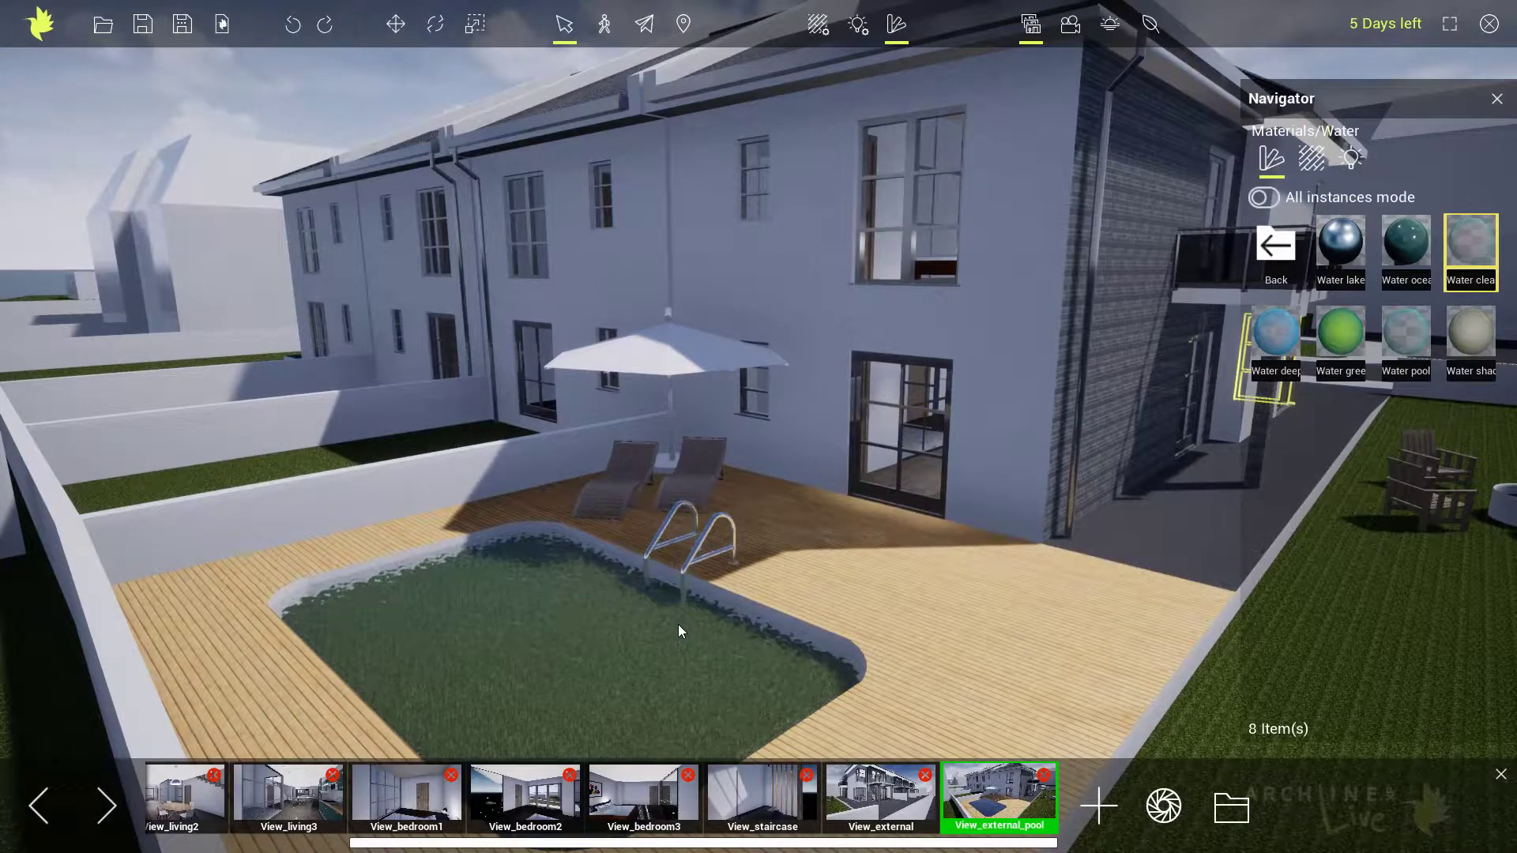
left_click_drag(1251, 353, 525, 613)
left_click_drag(1360, 341, 567, 638)
left_click_drag(1405, 336, 567, 647)
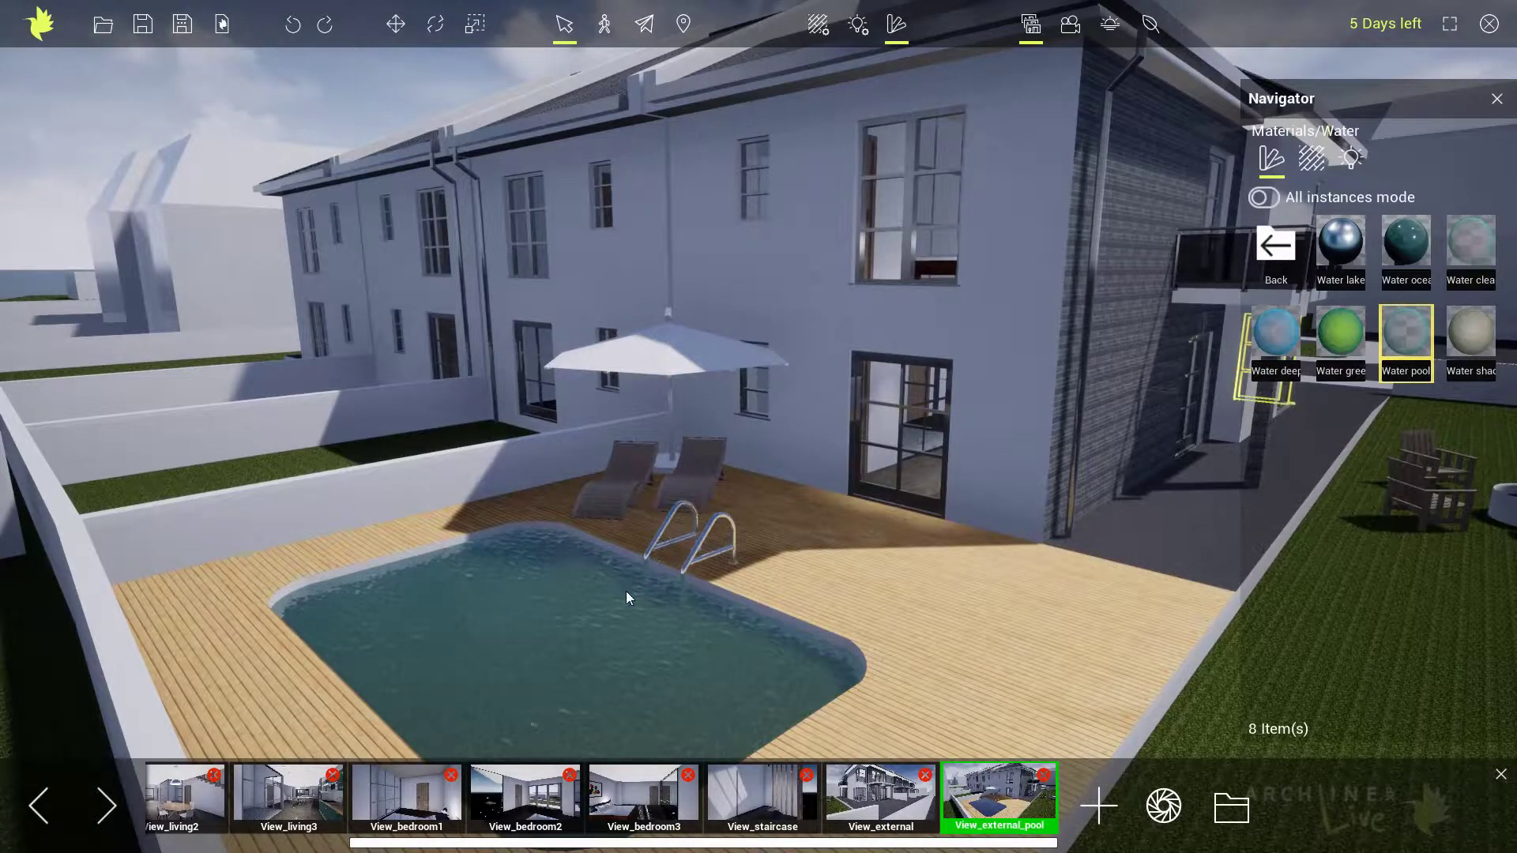
Step: Focus on the pool ladder and apply the dark anodised metal material to its nearer handrail
left_click(699, 544)
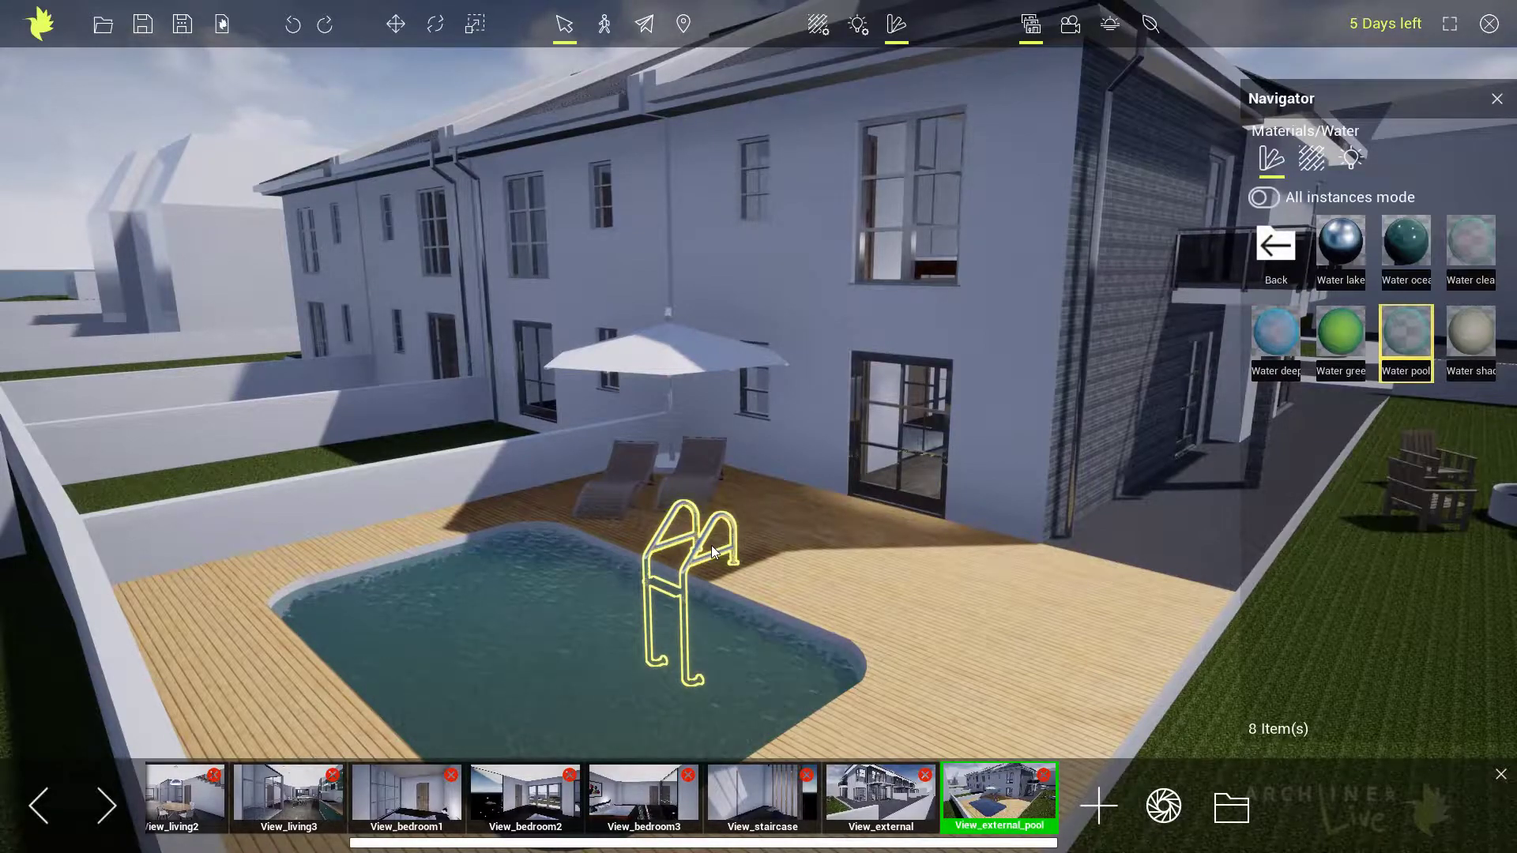
key("f")
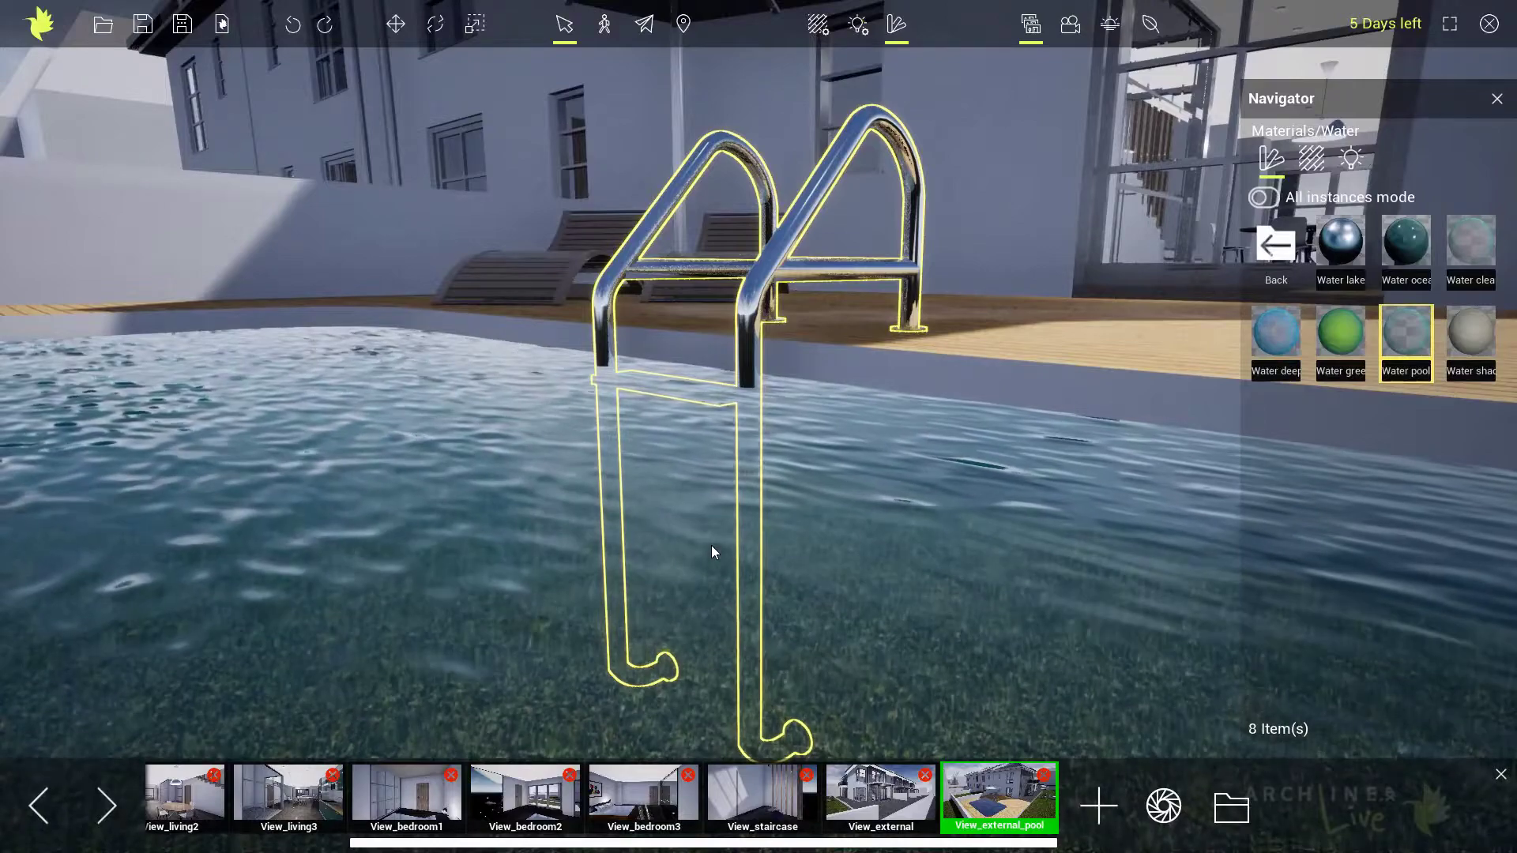
middle_click_drag(809, 312, 726, 274)
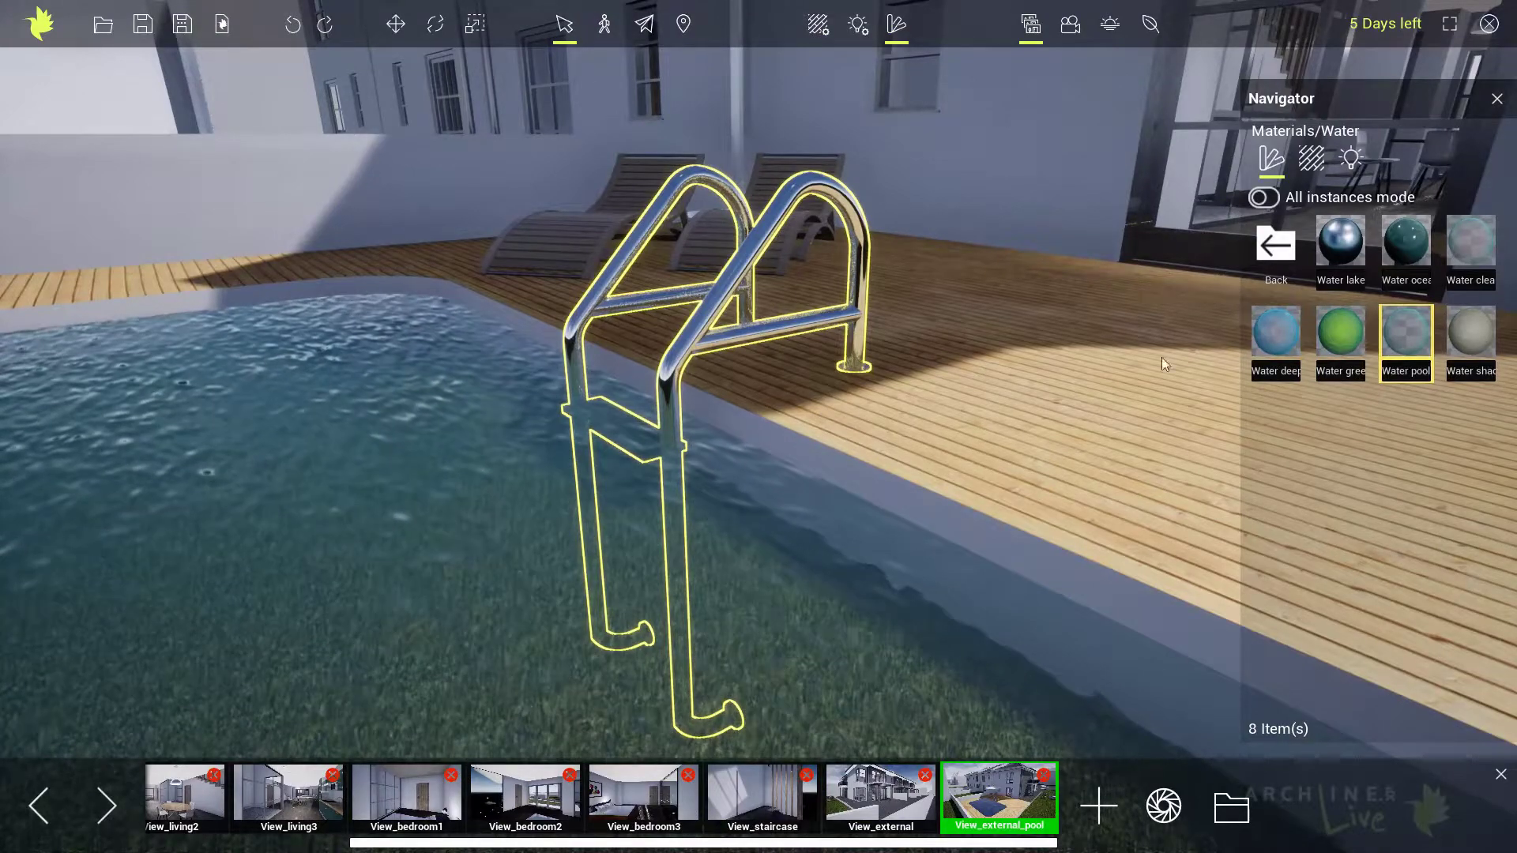
left_click(1271, 260)
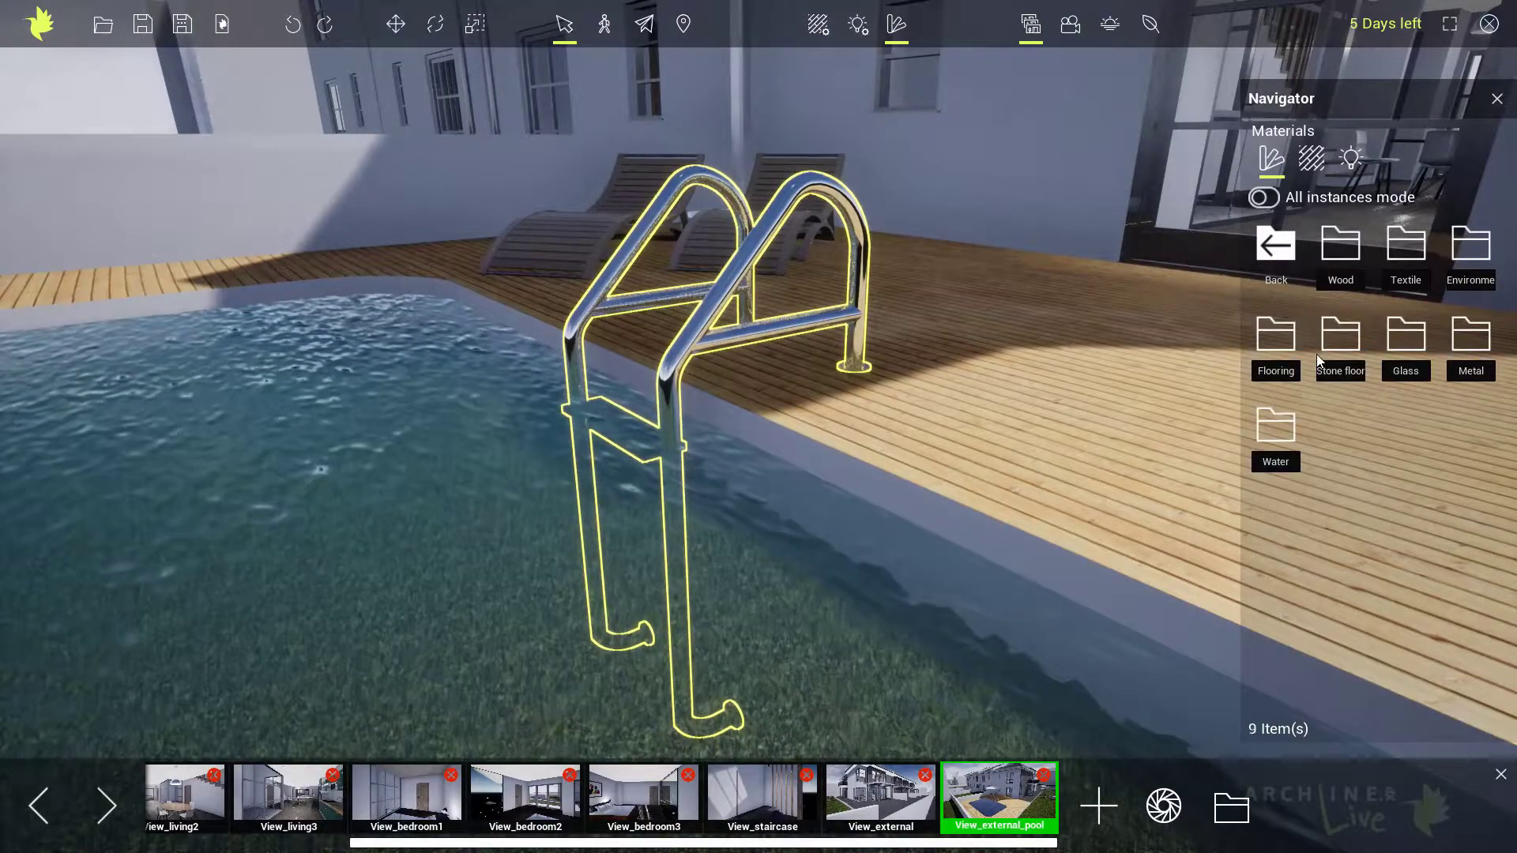
left_click(1457, 345)
left_click_drag(1462, 332, 720, 299)
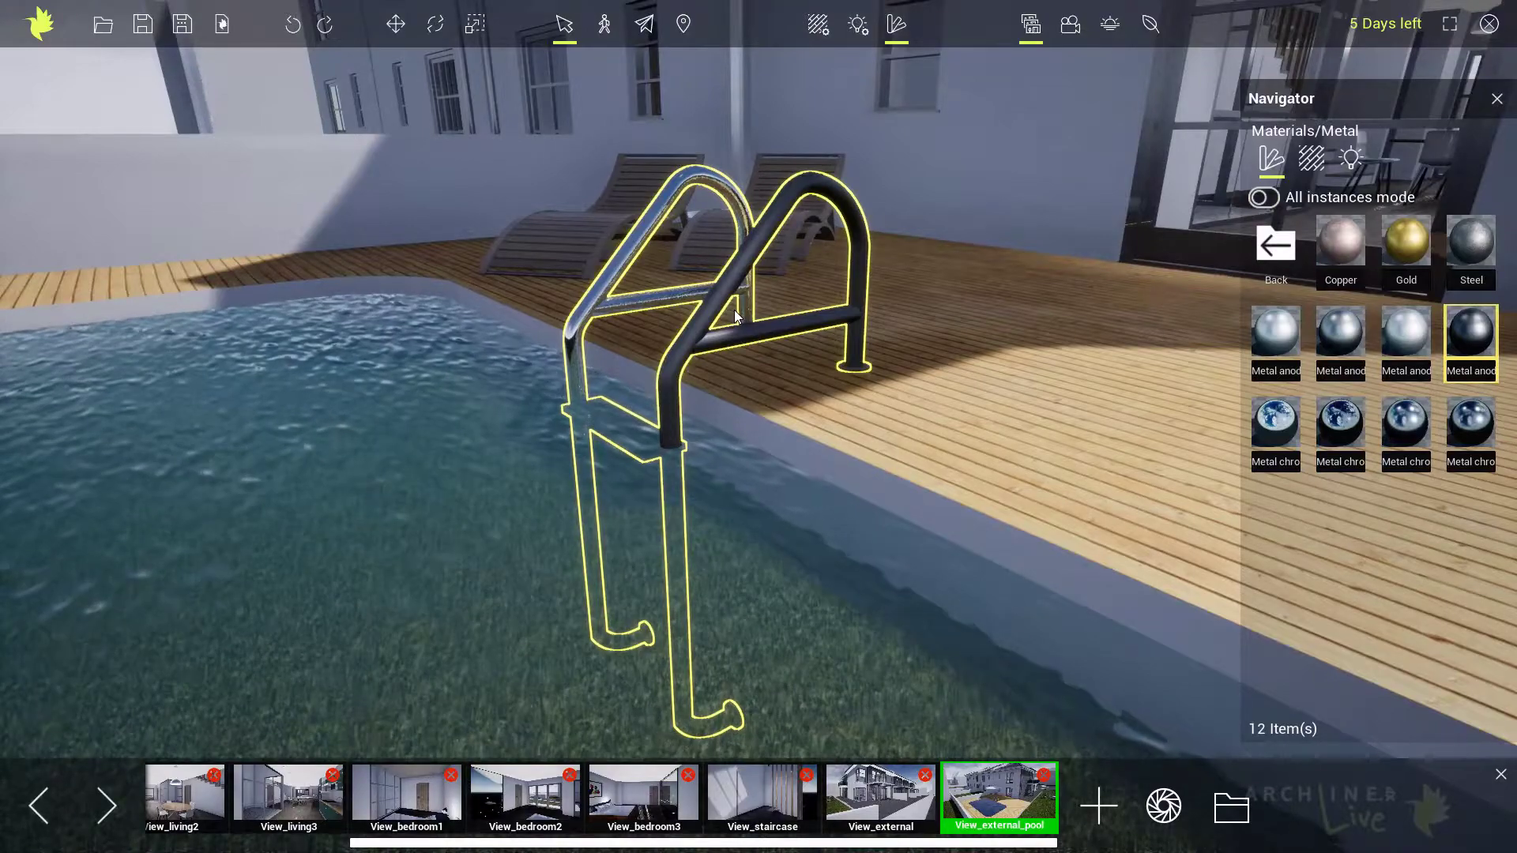
Step: Try the dark anodised metal on the whole pool ladder with All instances mode on, and undo that application
left_click(1263, 198)
mouse_move(1479, 331)
left_click_drag(1479, 330, 589, 309)
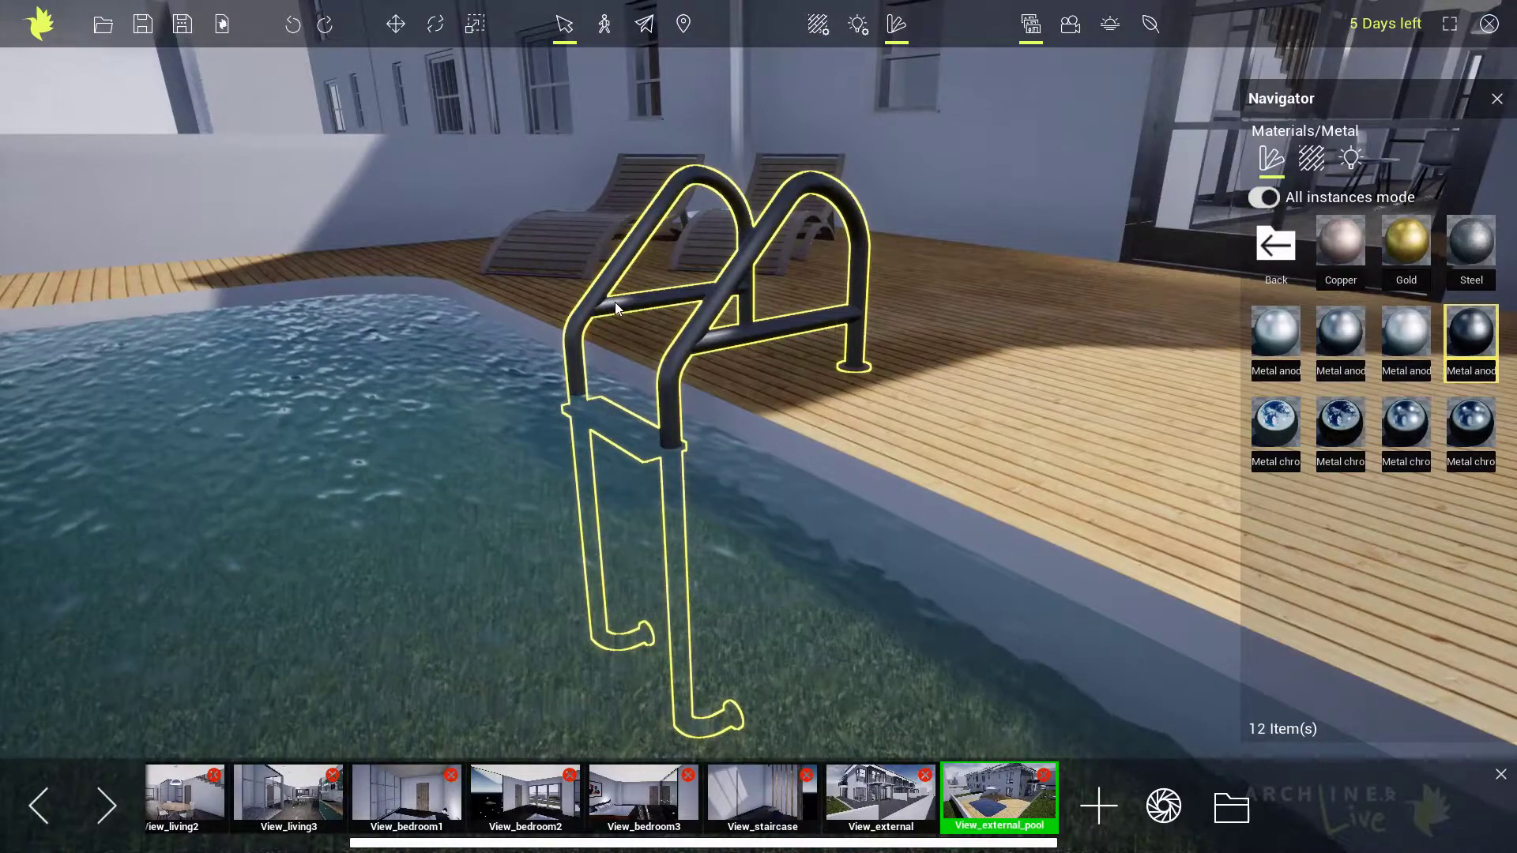
key("ctrl+z")
key("ctrl+z")
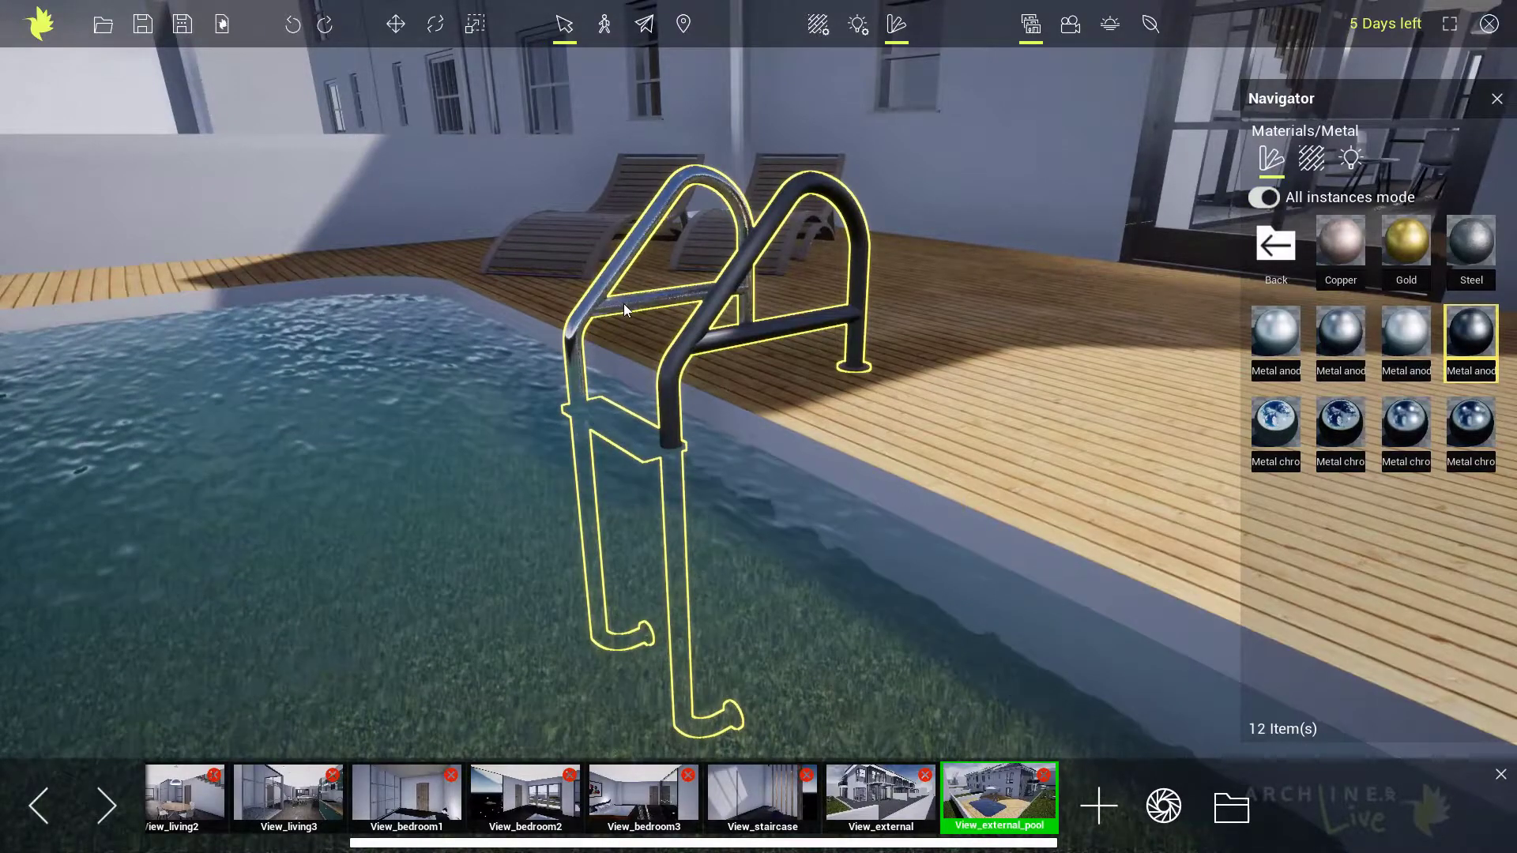
Step: Try the dark anodised metal on the whole pool ladder, settle on a chrome metal, and deselect the ladder
left_click_drag(1472, 335, 714, 308)
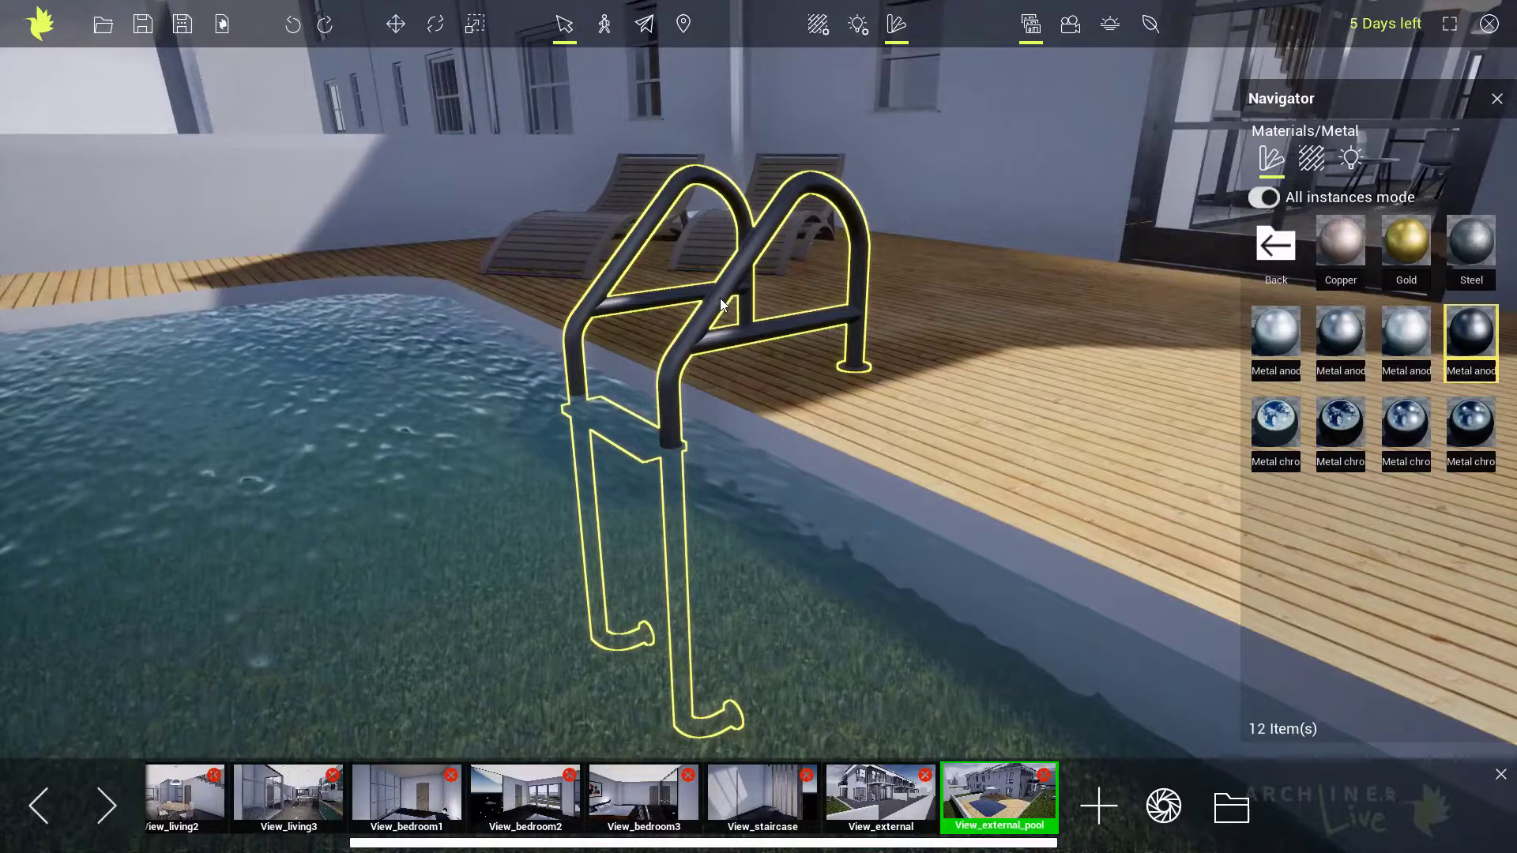
middle_click_drag(757, 290, 681, 391)
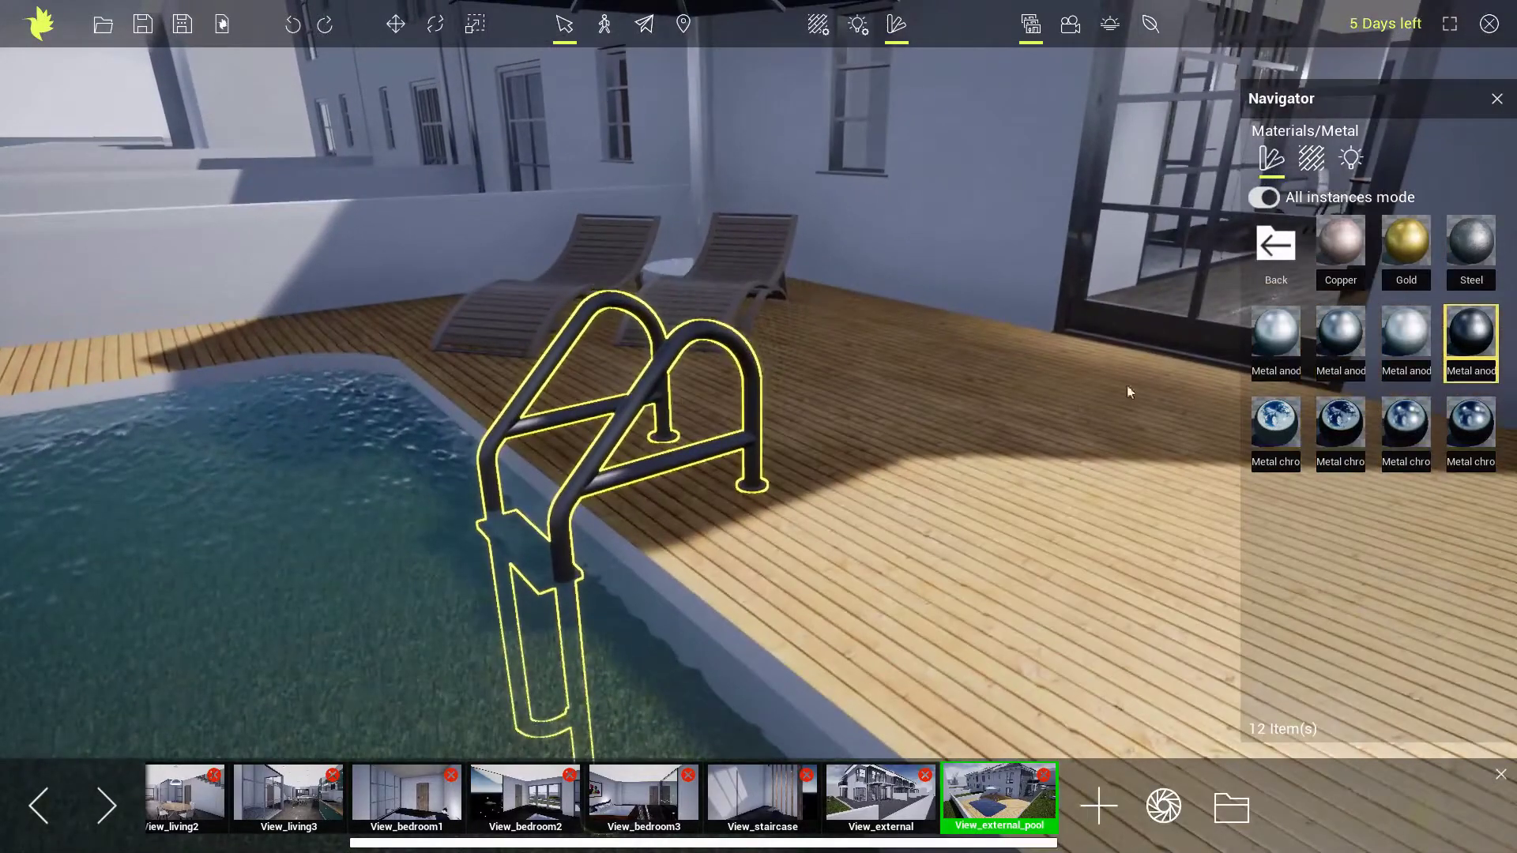
left_click_drag(1341, 427, 651, 367)
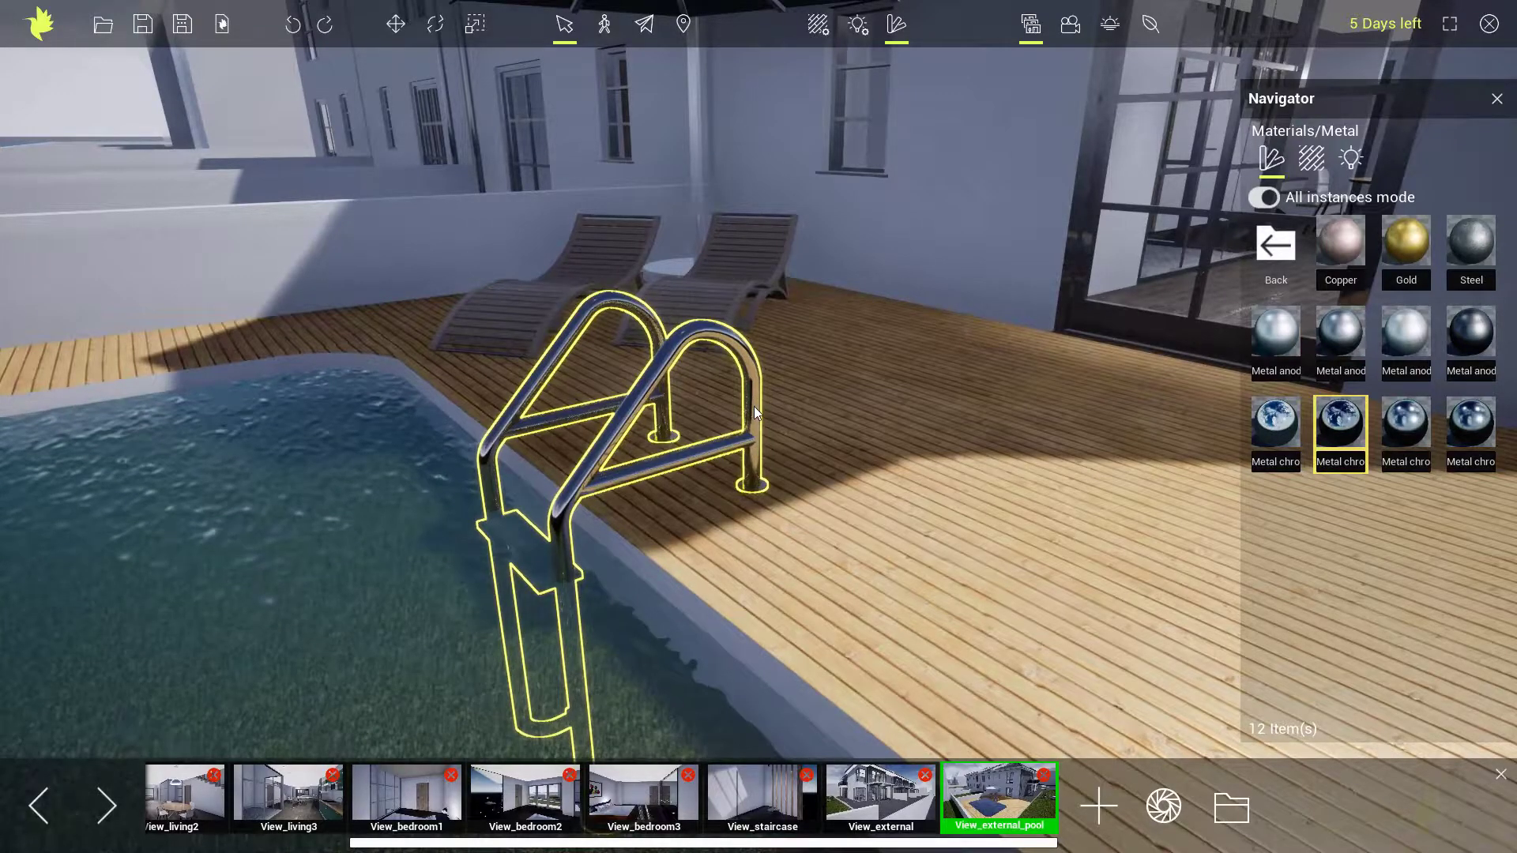
key("Escape")
Step: Apply the olive-green ground grass material from the Environment materials to the lawn beside the pool deck
scroll(771, 396, "down", 3)
scroll(772, 395, "down", 2)
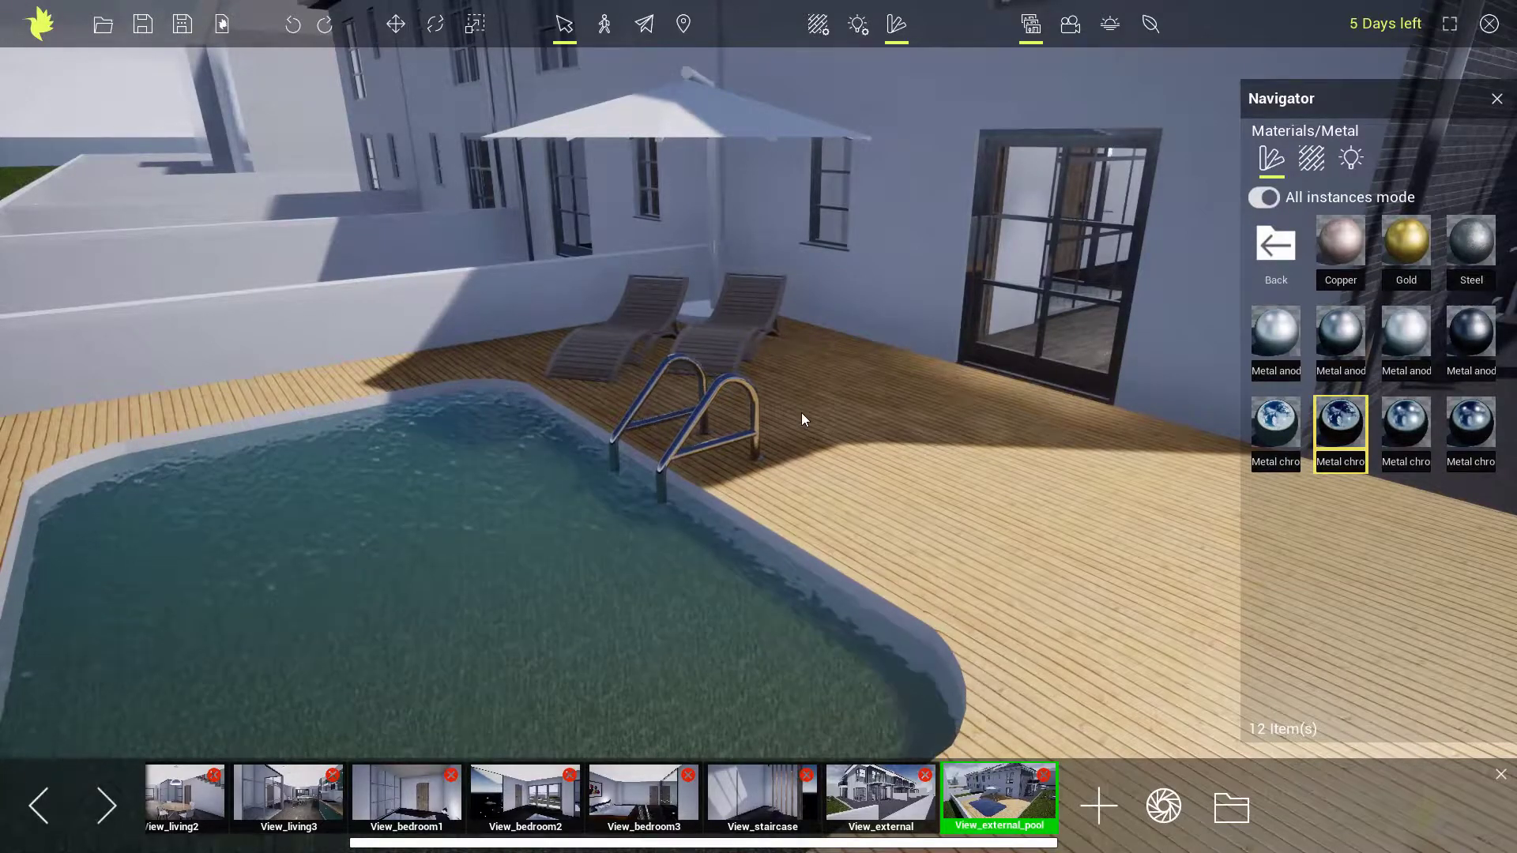
scroll(779, 431, "down", 3)
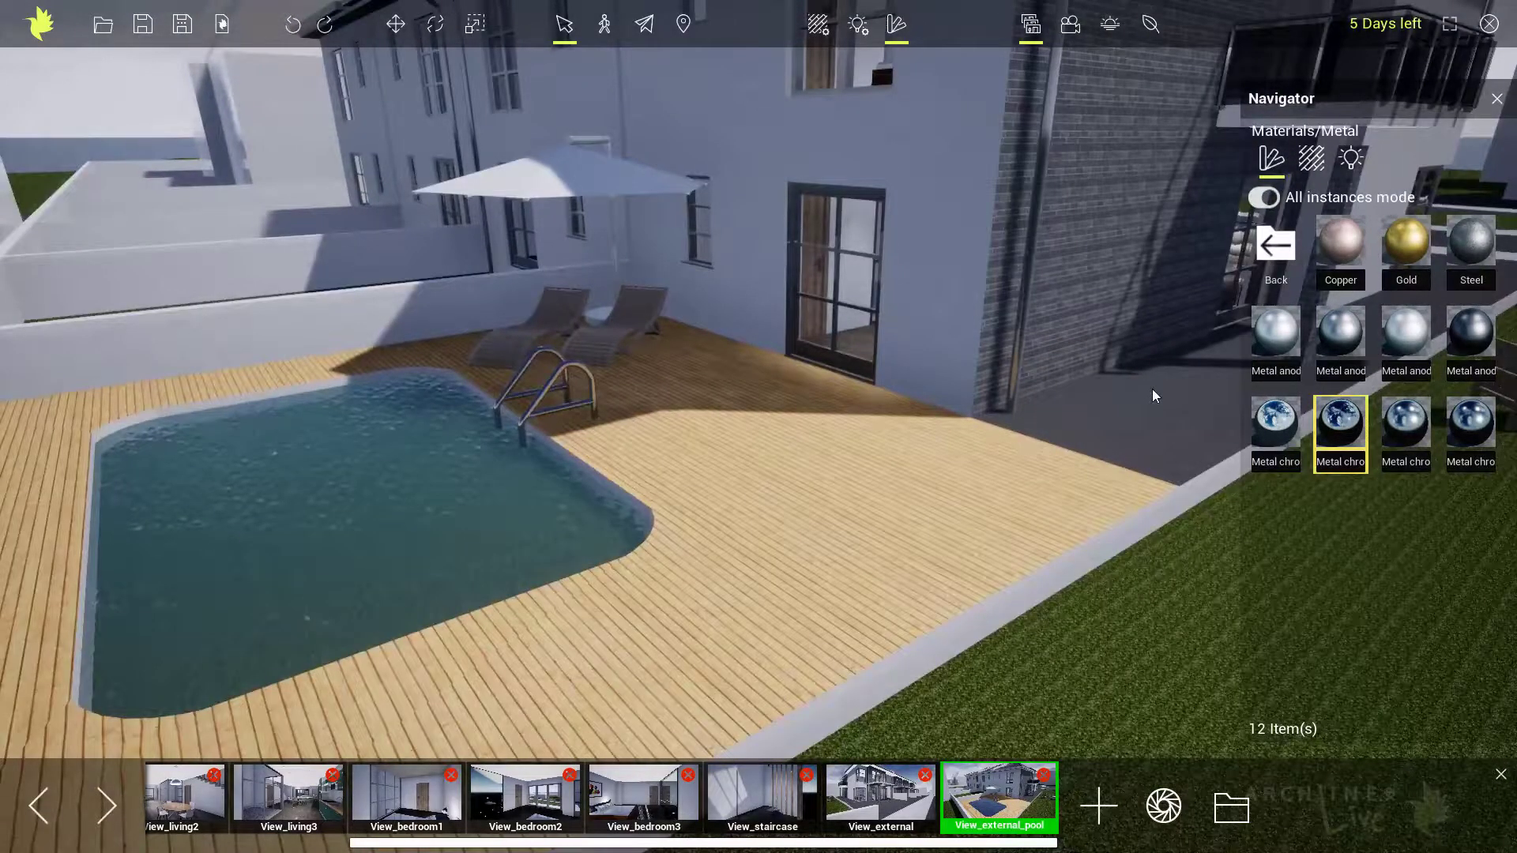
left_click(1279, 249)
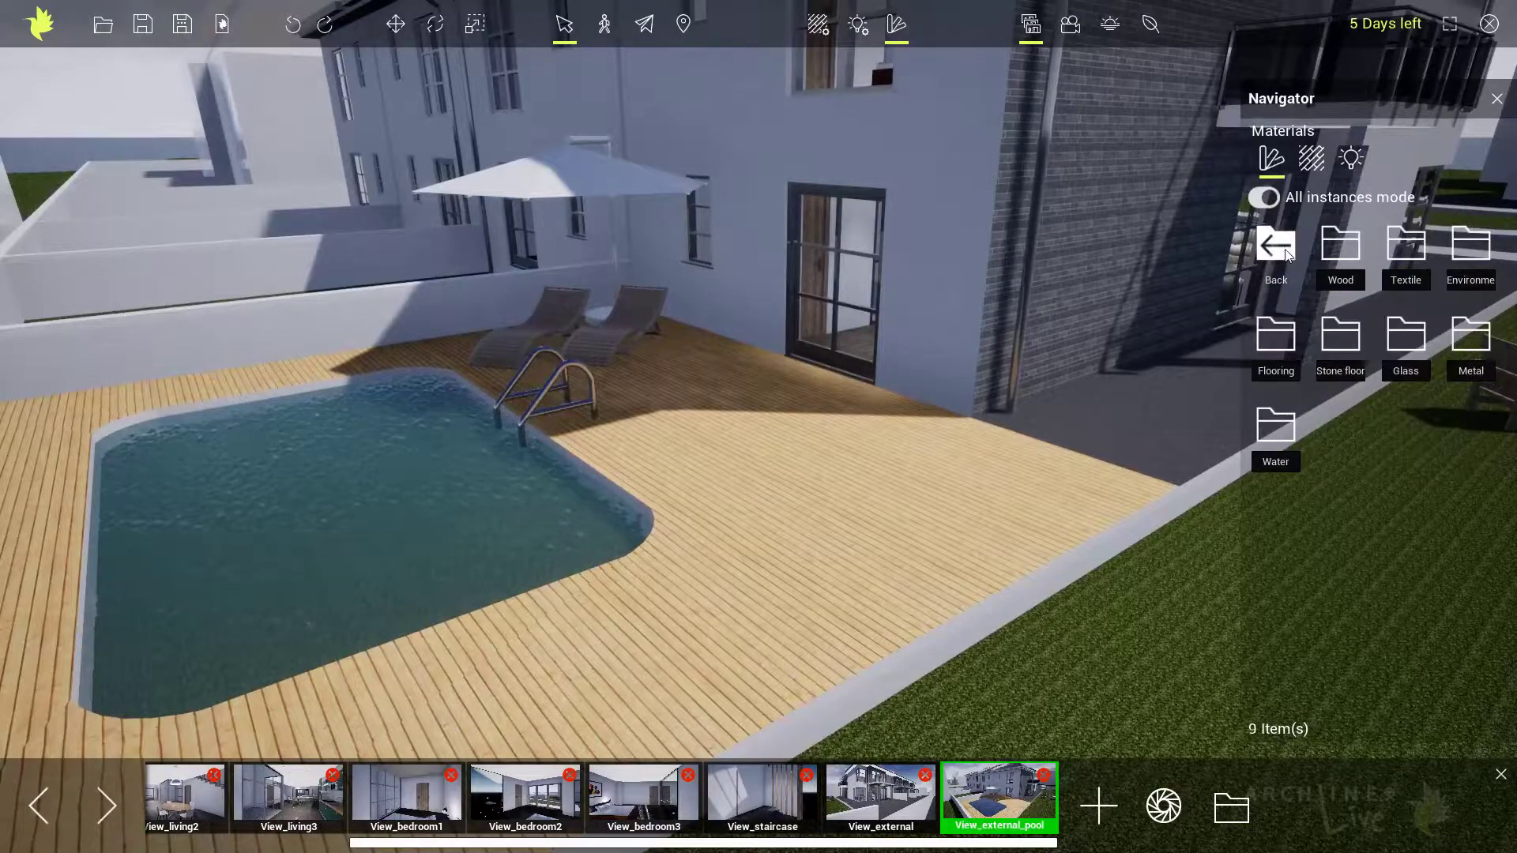
left_click(1468, 247)
mouse_move(1471, 345)
left_click_drag(1470, 340, 1116, 635)
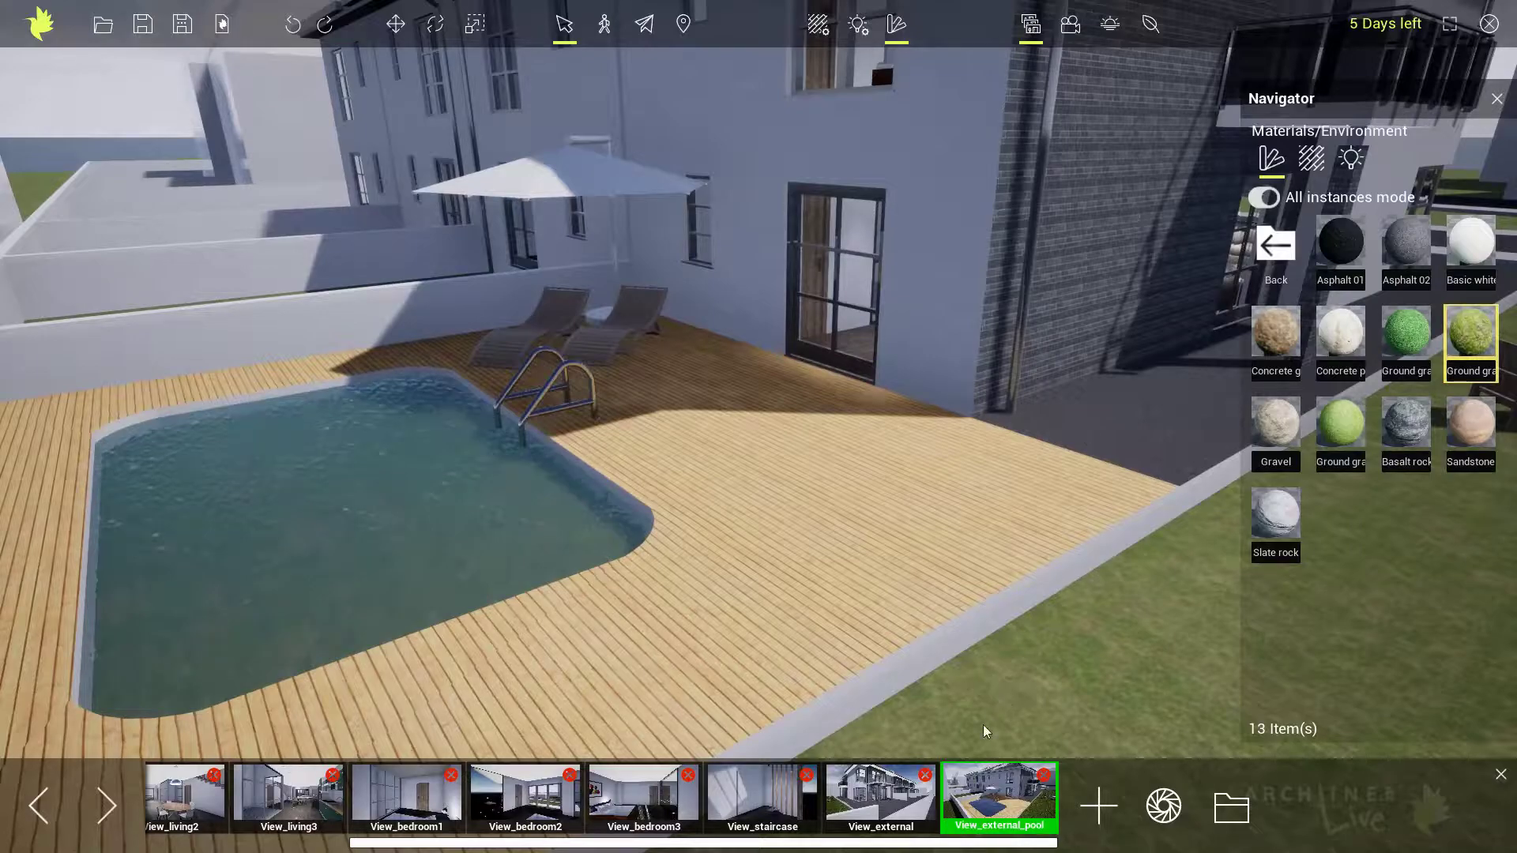
Step: Switch to View_external and apply the light concrete Environment material to the sidewalk in front of the houses
left_click(884, 795)
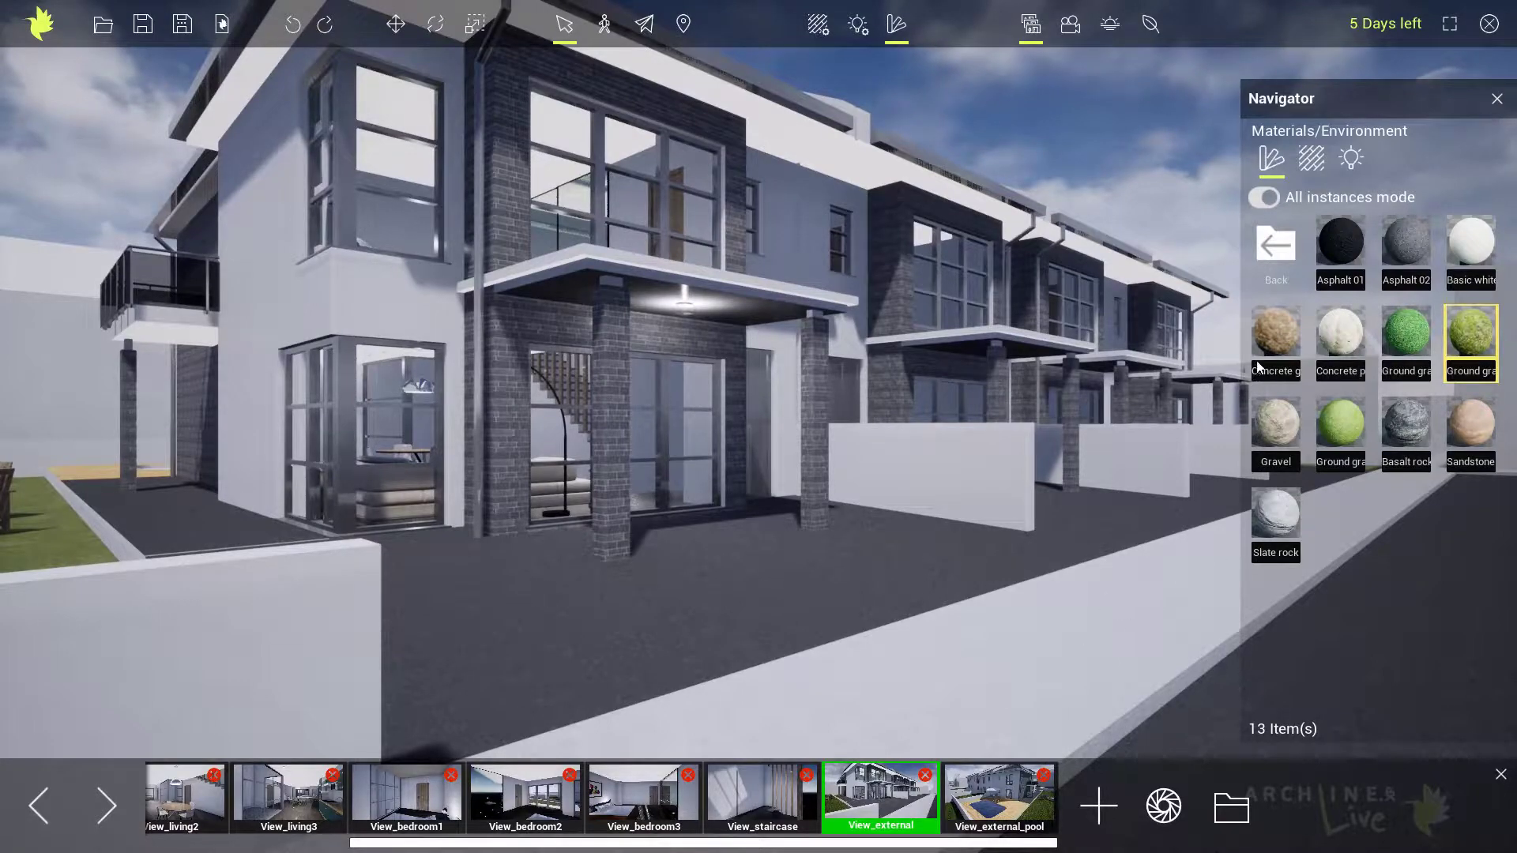
left_click_drag(1341, 336, 1064, 626)
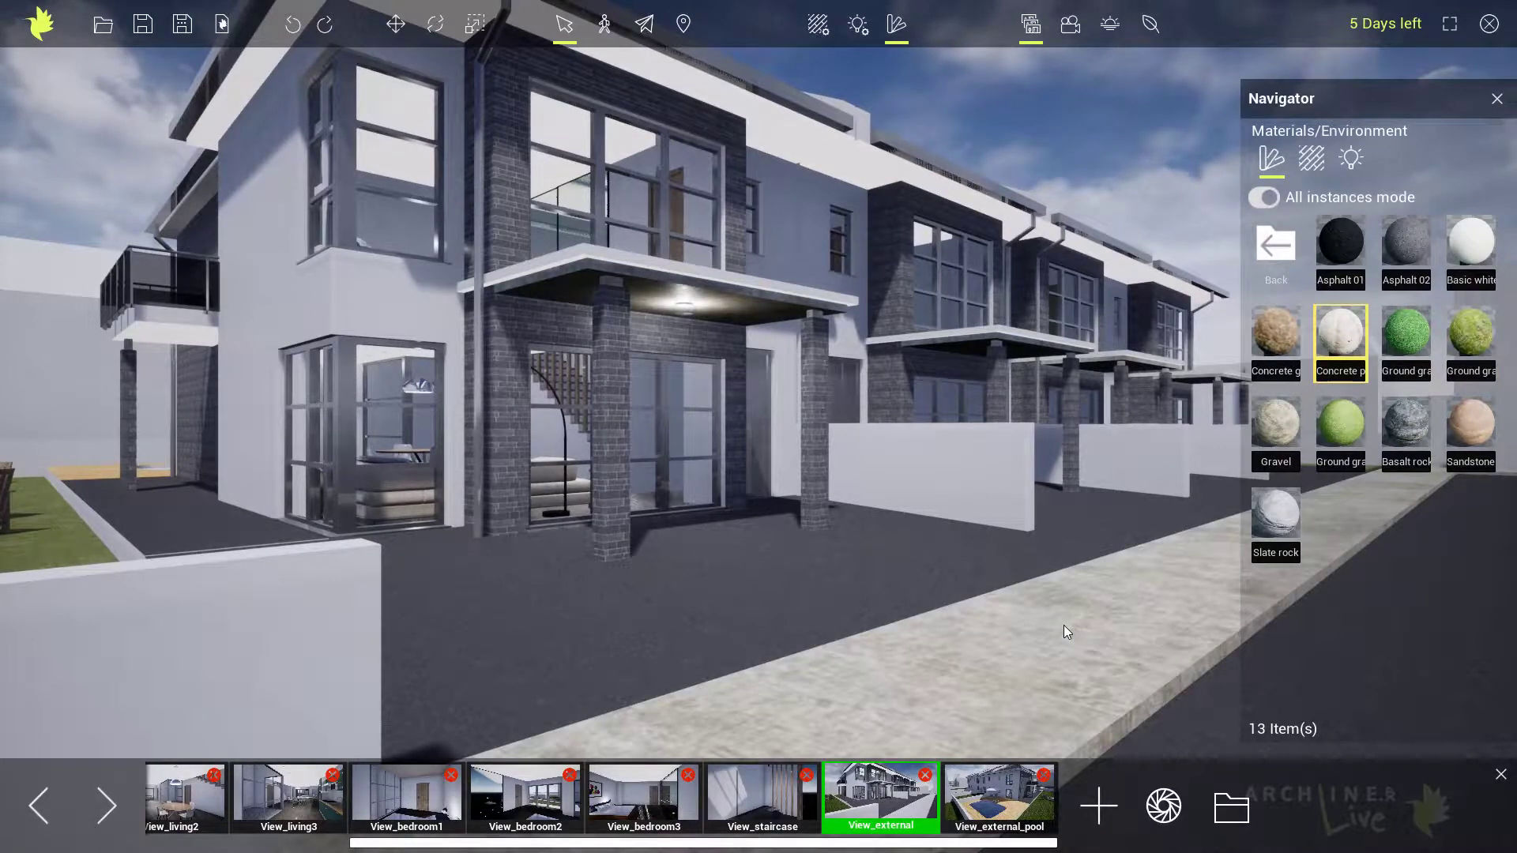
middle_click_drag(1063, 626, 887, 602)
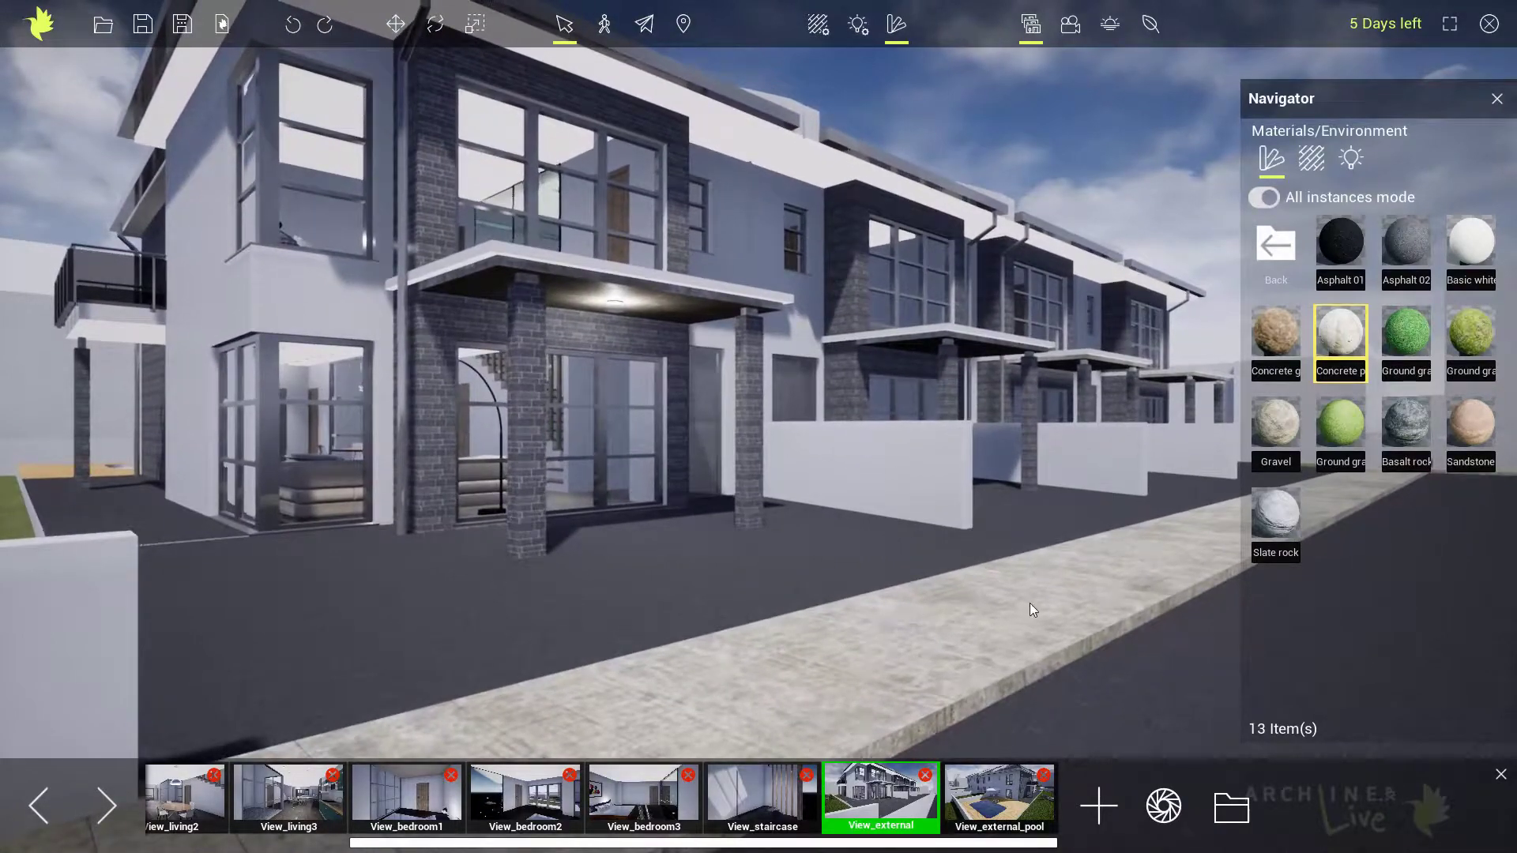
scroll(1032, 604, "down", 1)
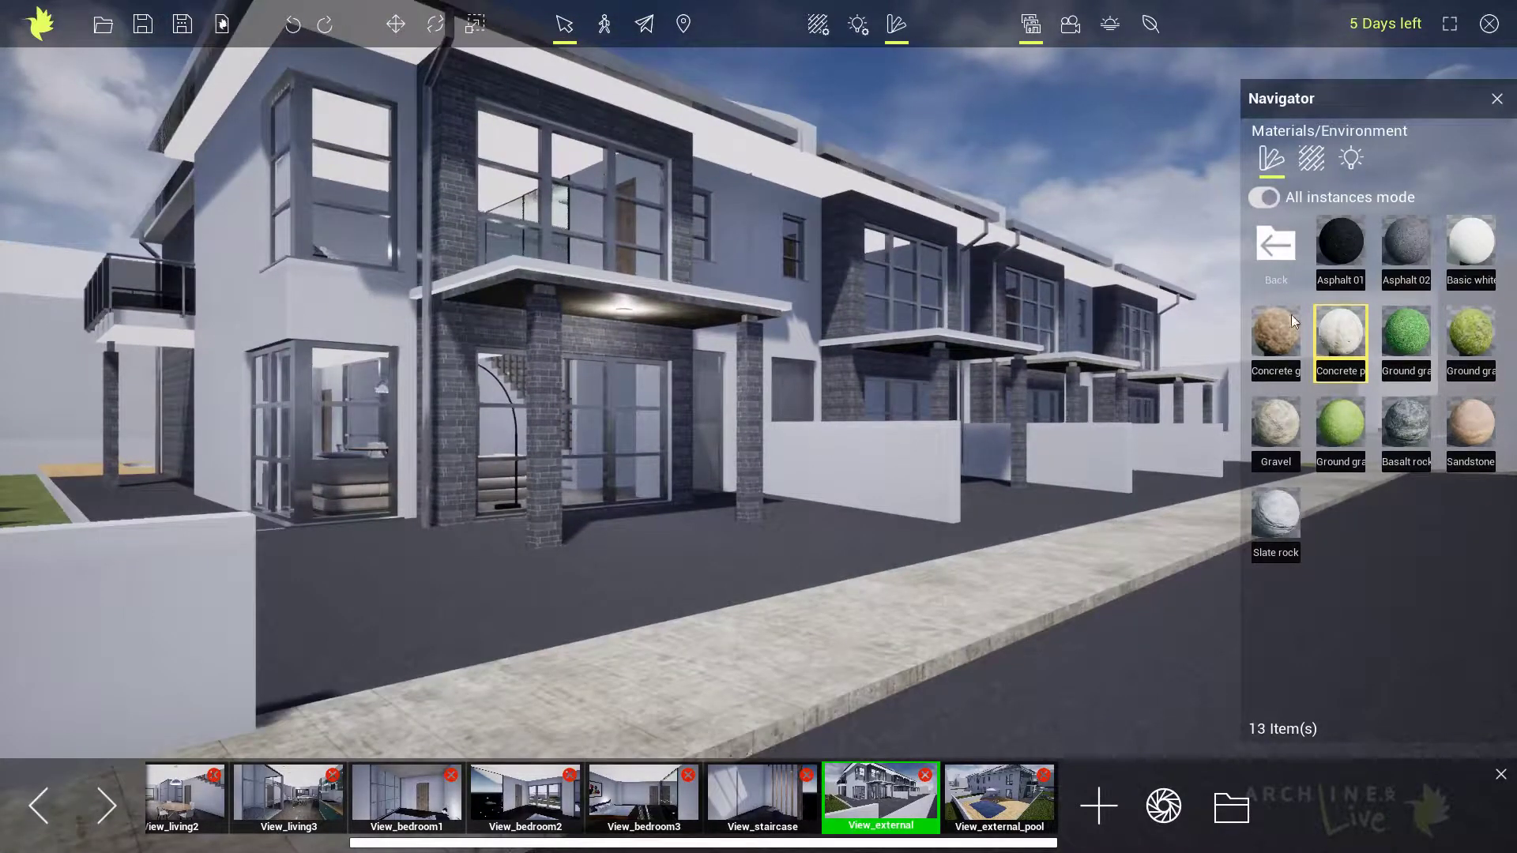
Step: Try Asphalt 02 and Asphalt 01 on all instances, and settle on Asphalt 01 for the road alone with All instances mode off
left_click_drag(1399, 254, 1147, 659)
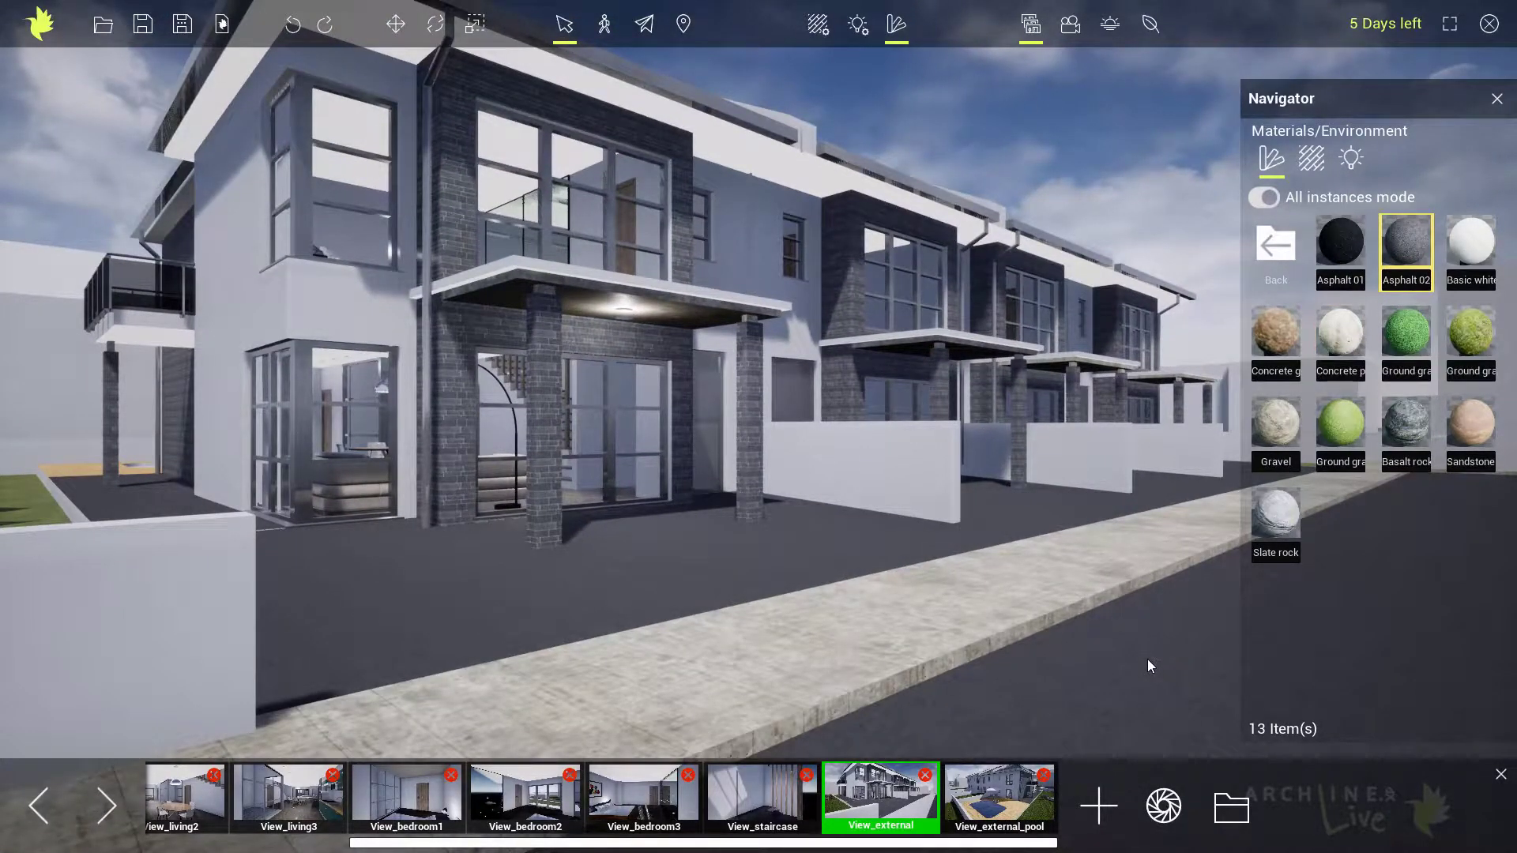
left_click_drag(1340, 241, 1109, 695)
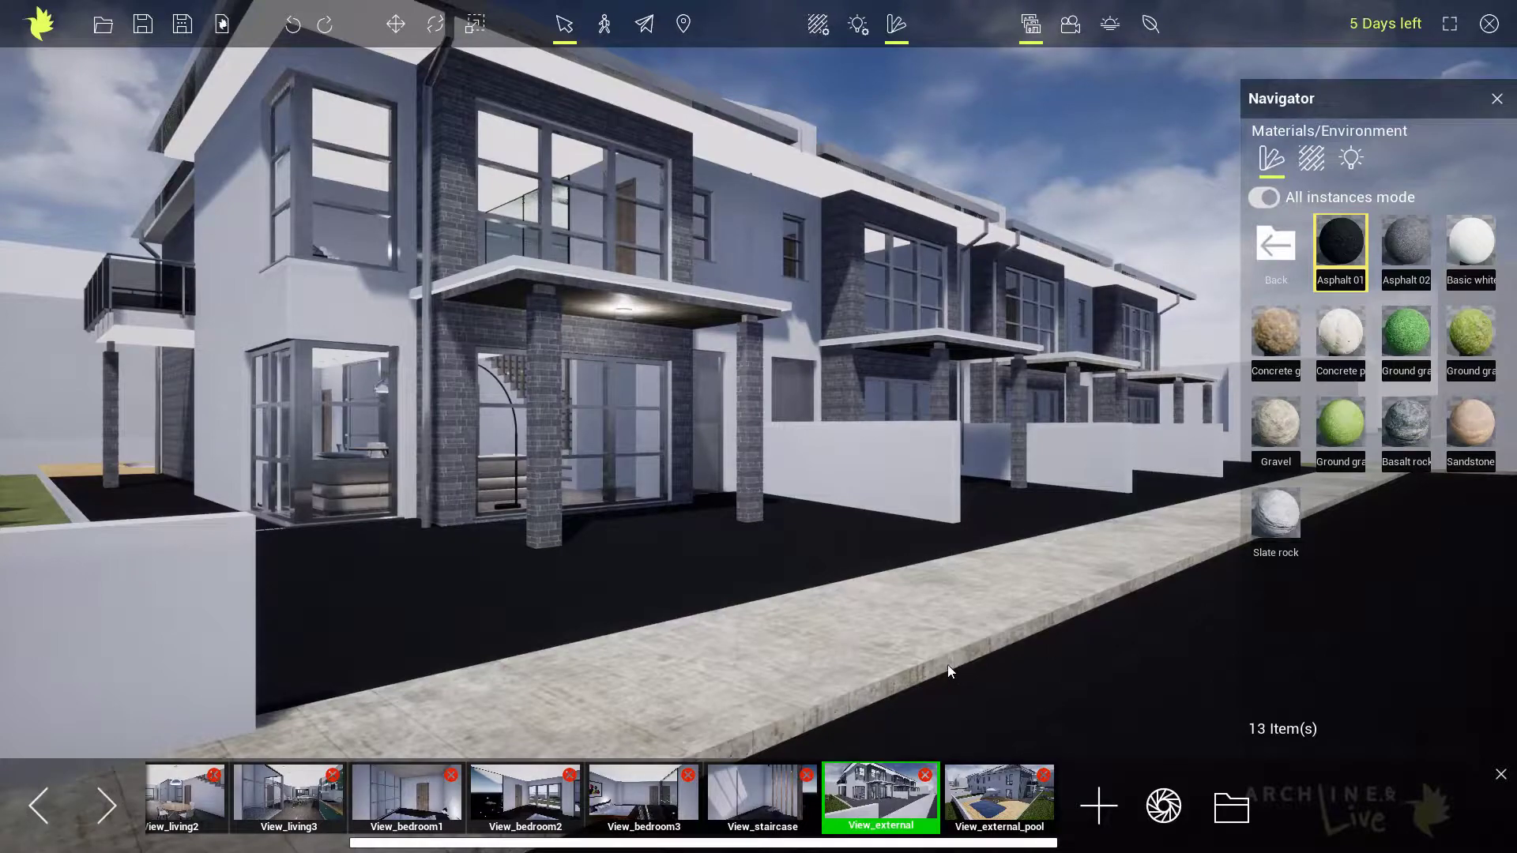
left_click(292, 24)
left_click(1265, 197)
left_click_drag(1340, 241, 1117, 662)
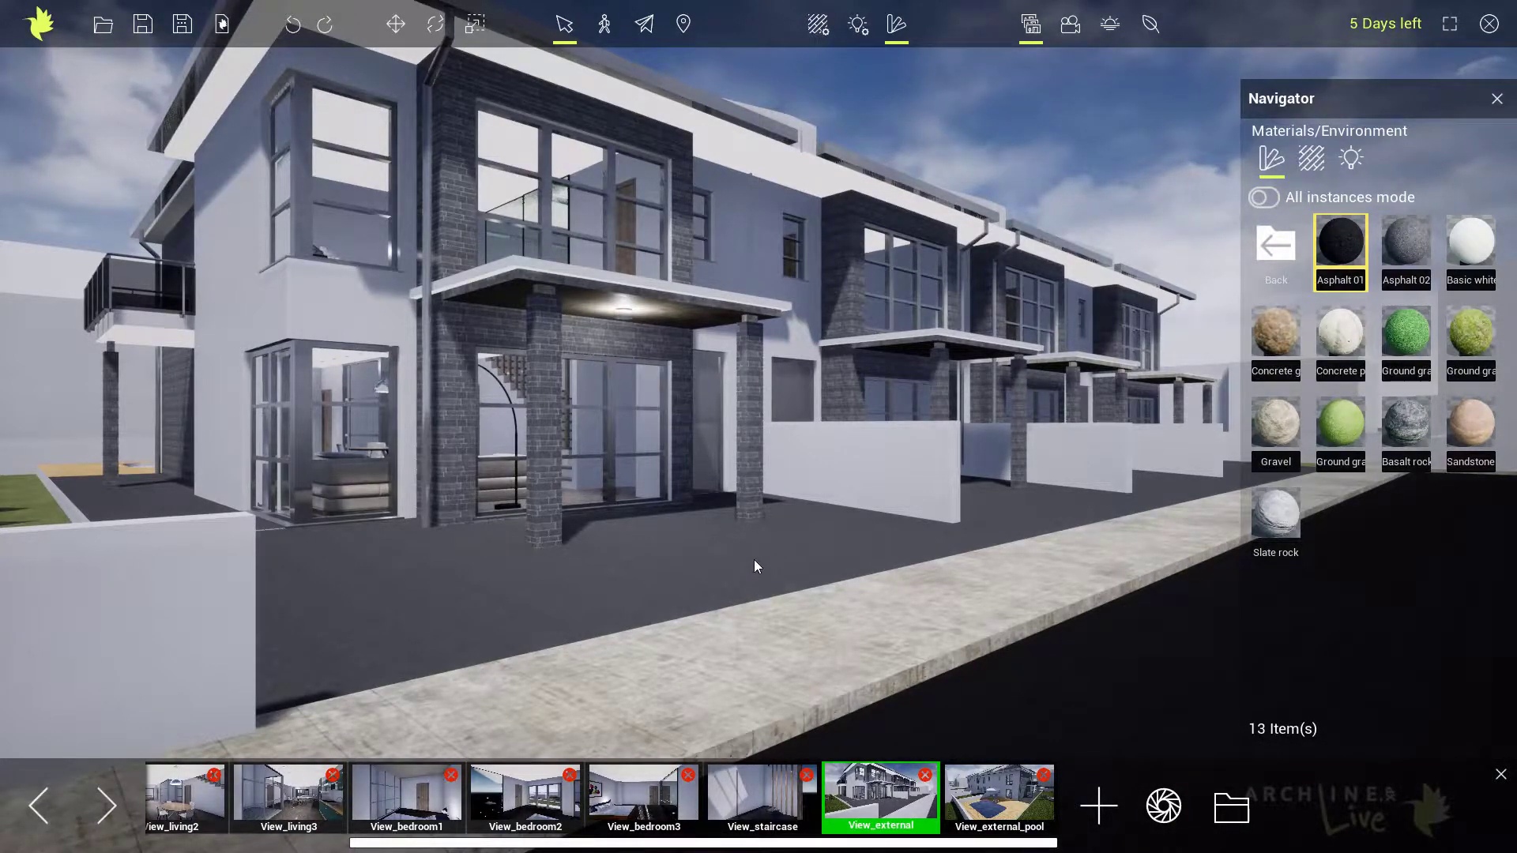
Step: Apply the dark concrete tile from the Stone flooring materials to all the house yards with All instances mode on
scroll(842, 617, "up", 4)
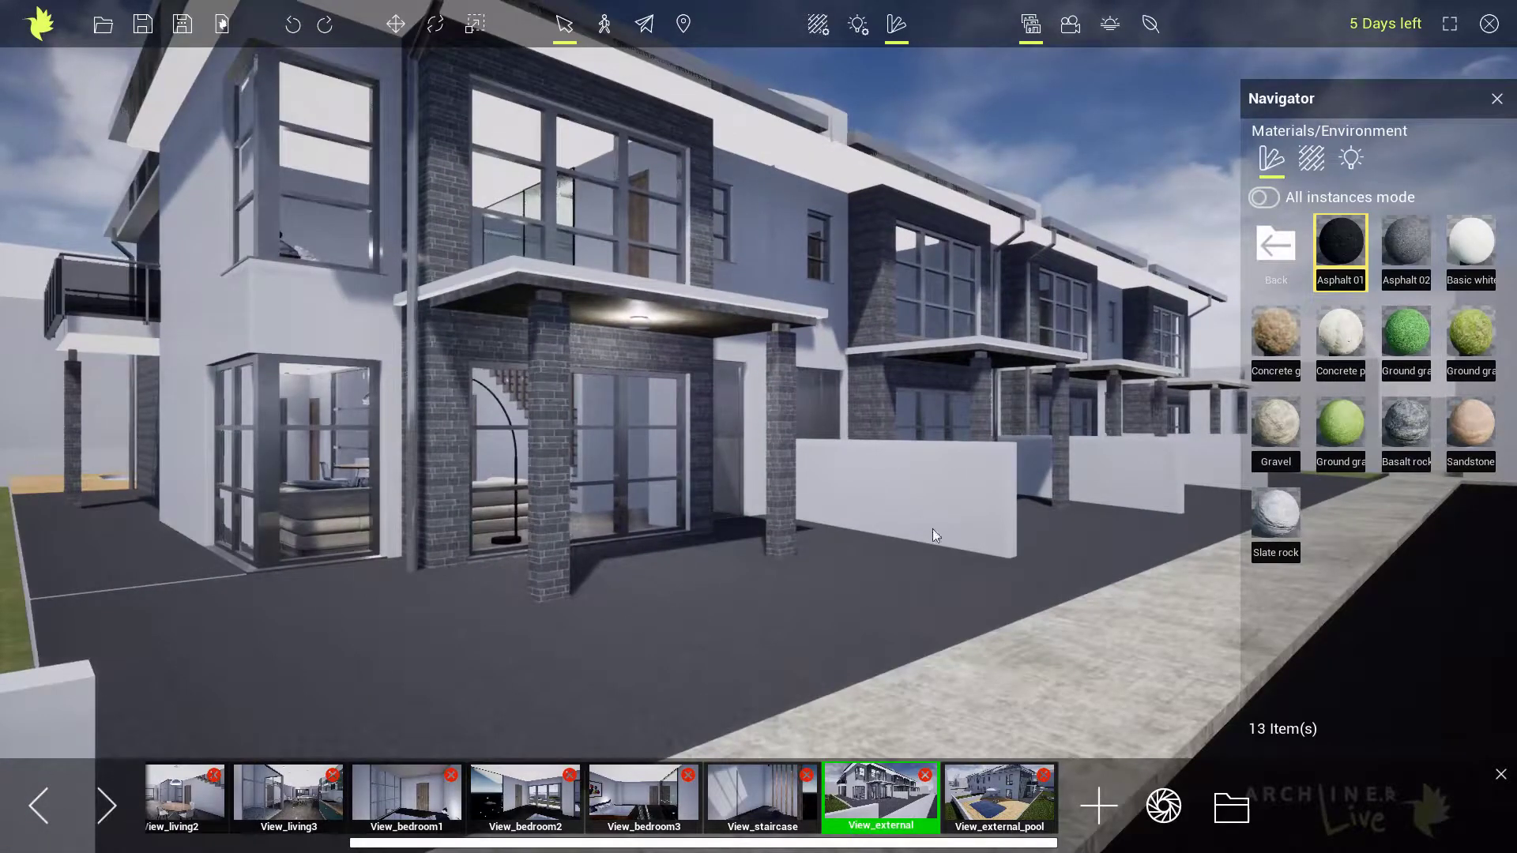
left_click(1269, 241)
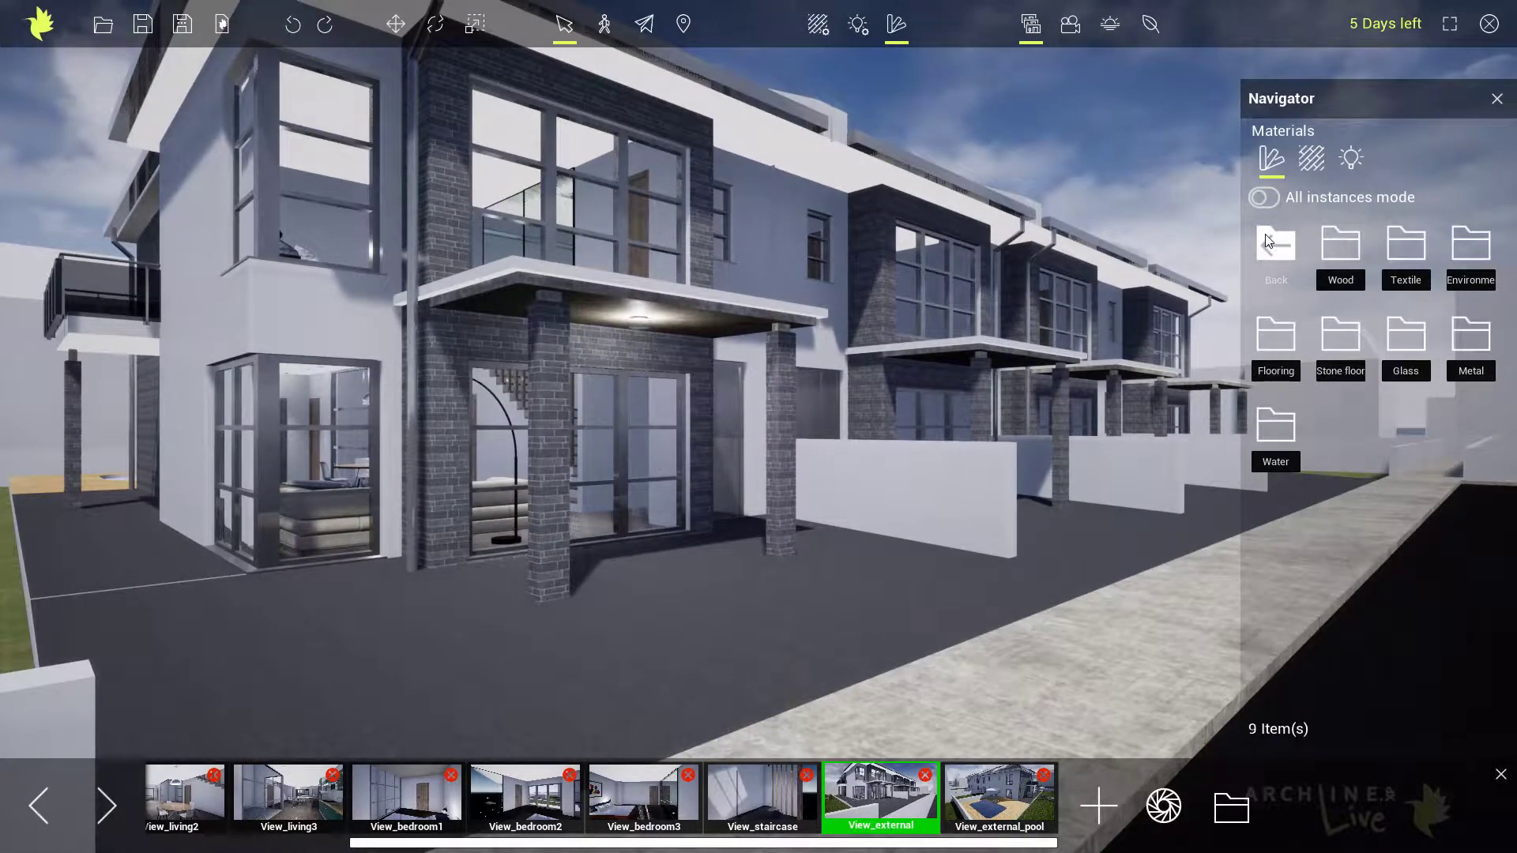
left_click(1350, 346)
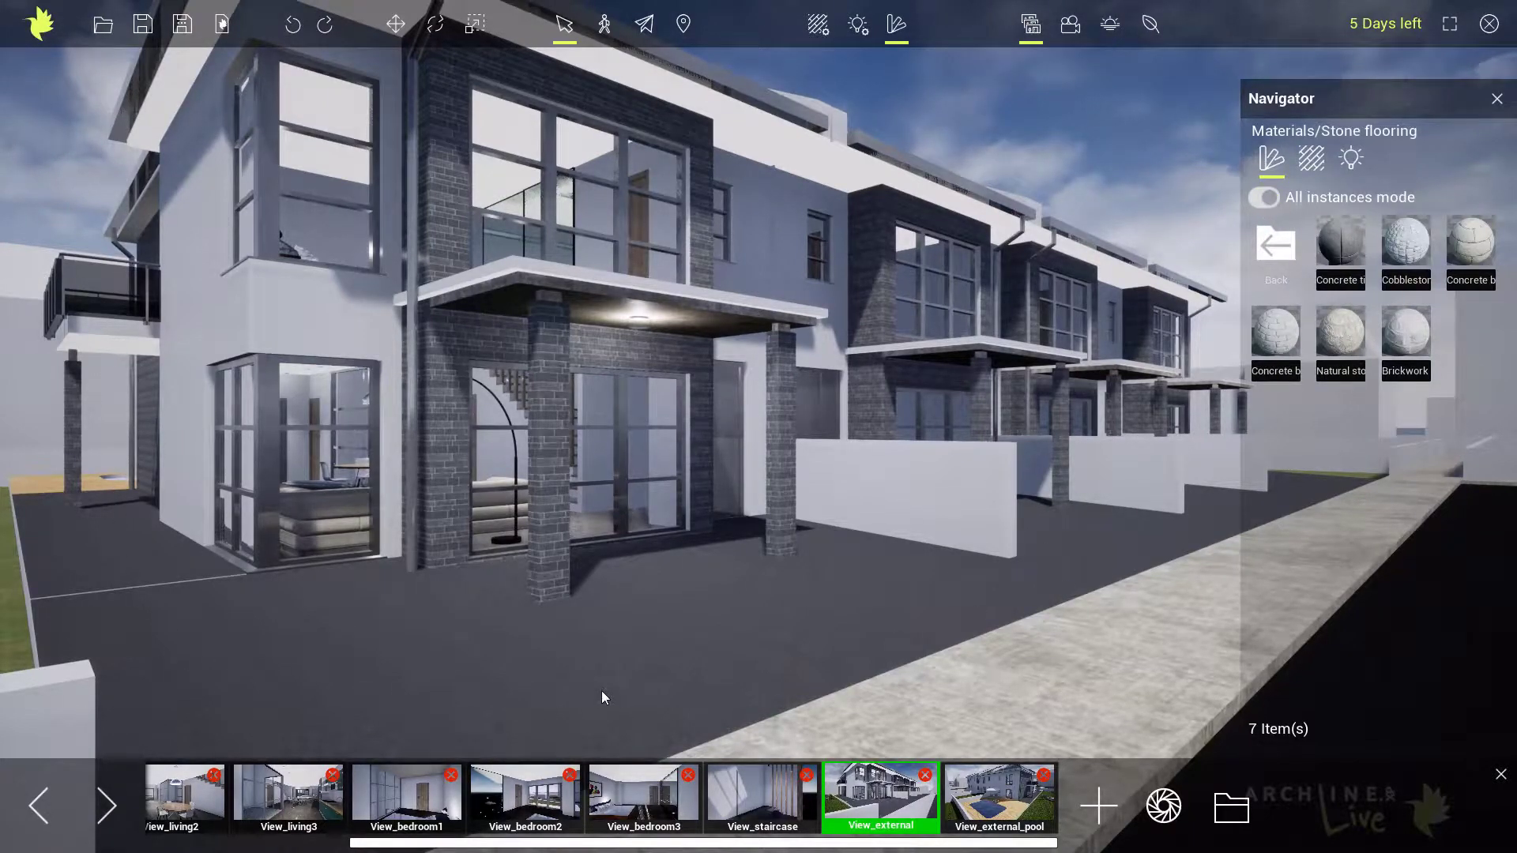
left_click_drag(1340, 251, 756, 624)
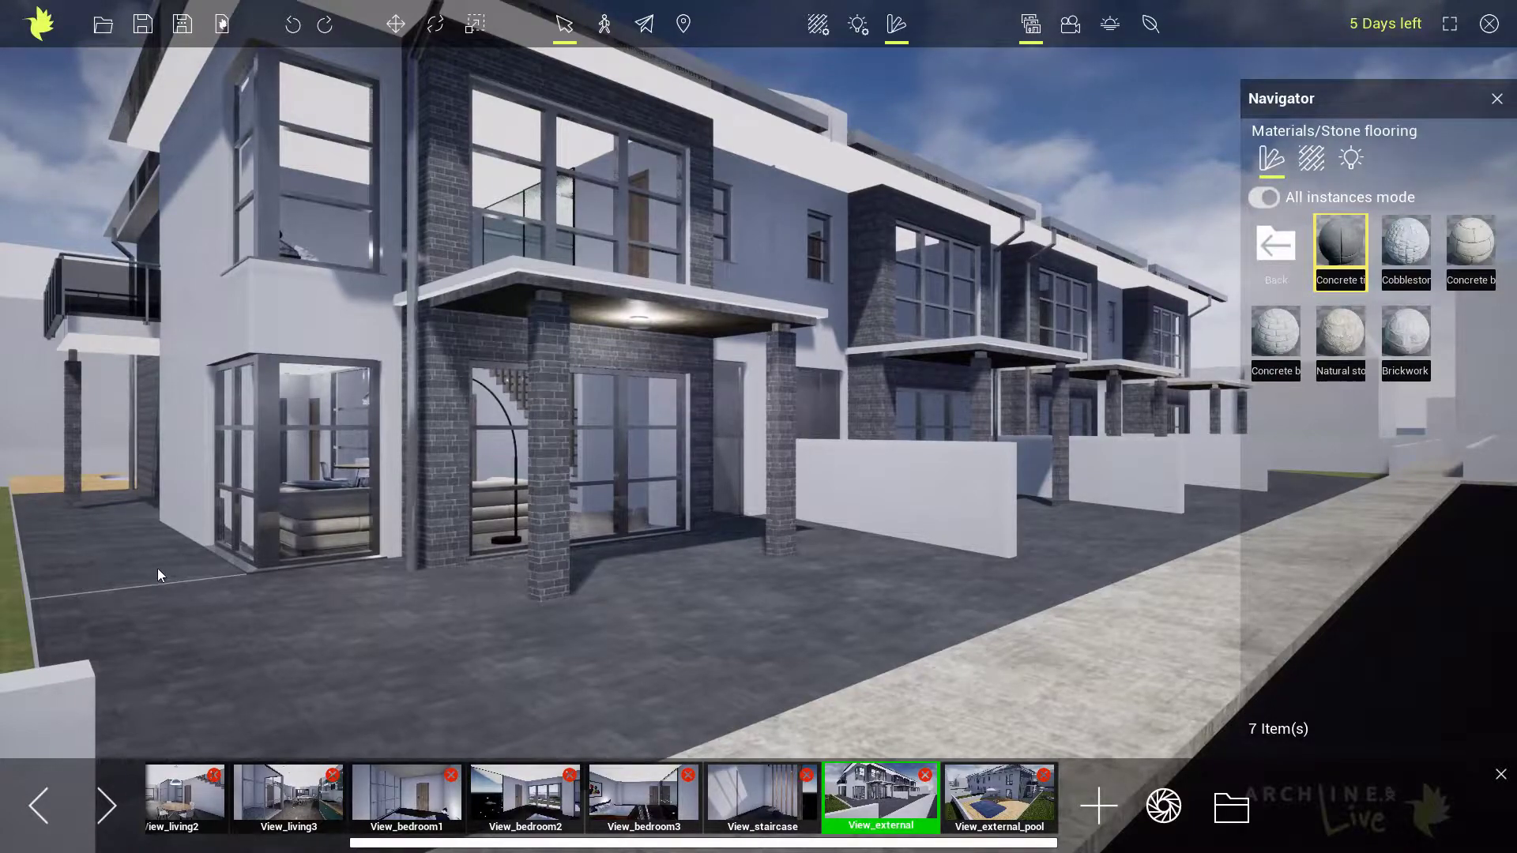
Step: With All instances mode off, try both light concrete pavings on the front yard of the corner house and settle on the cobblestone
left_click(1262, 197)
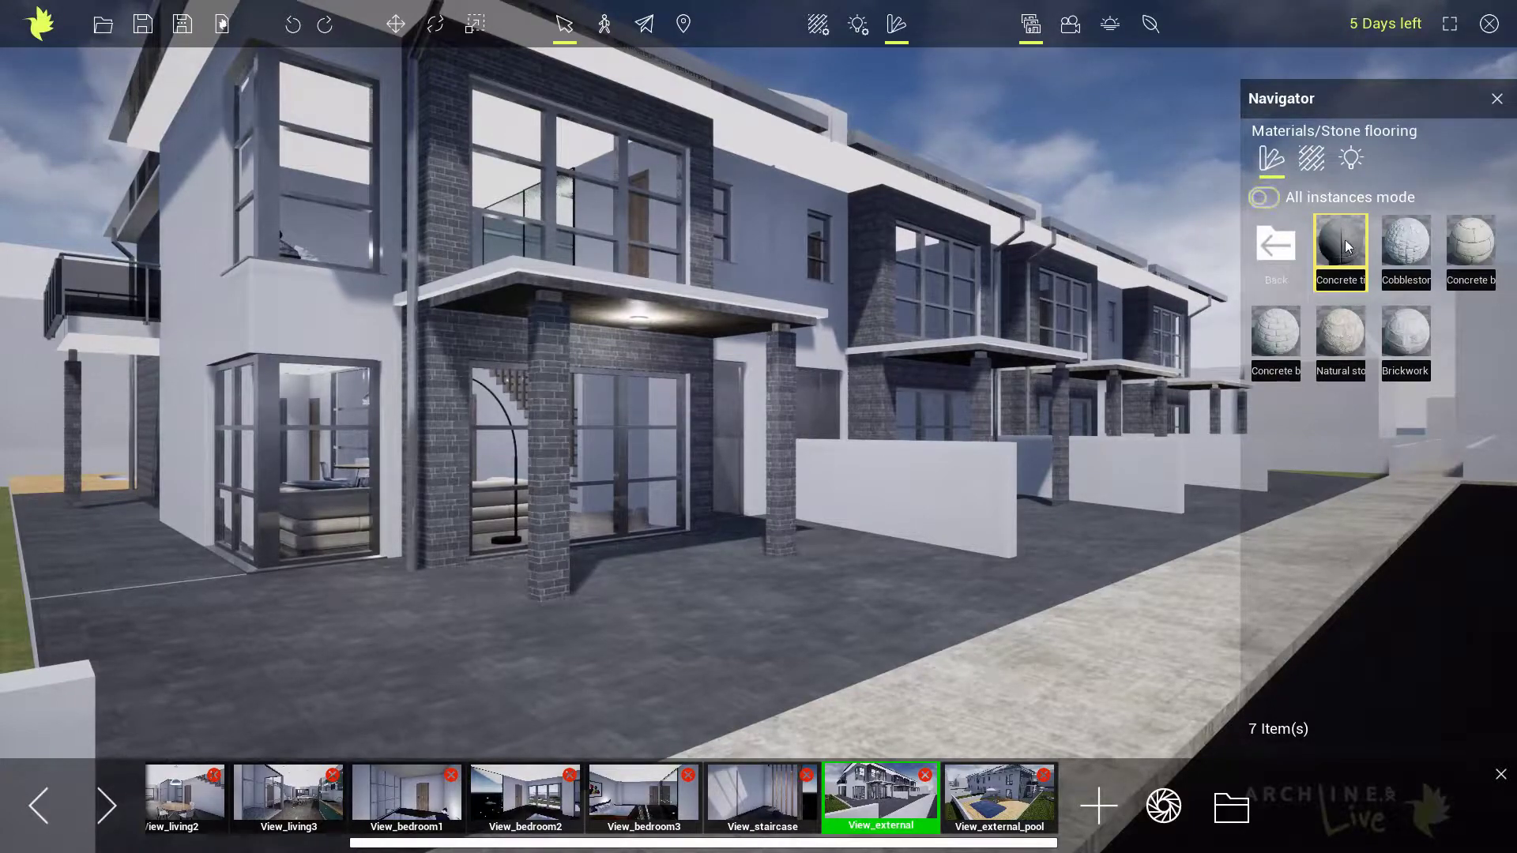
left_click_drag(1474, 242, 729, 585)
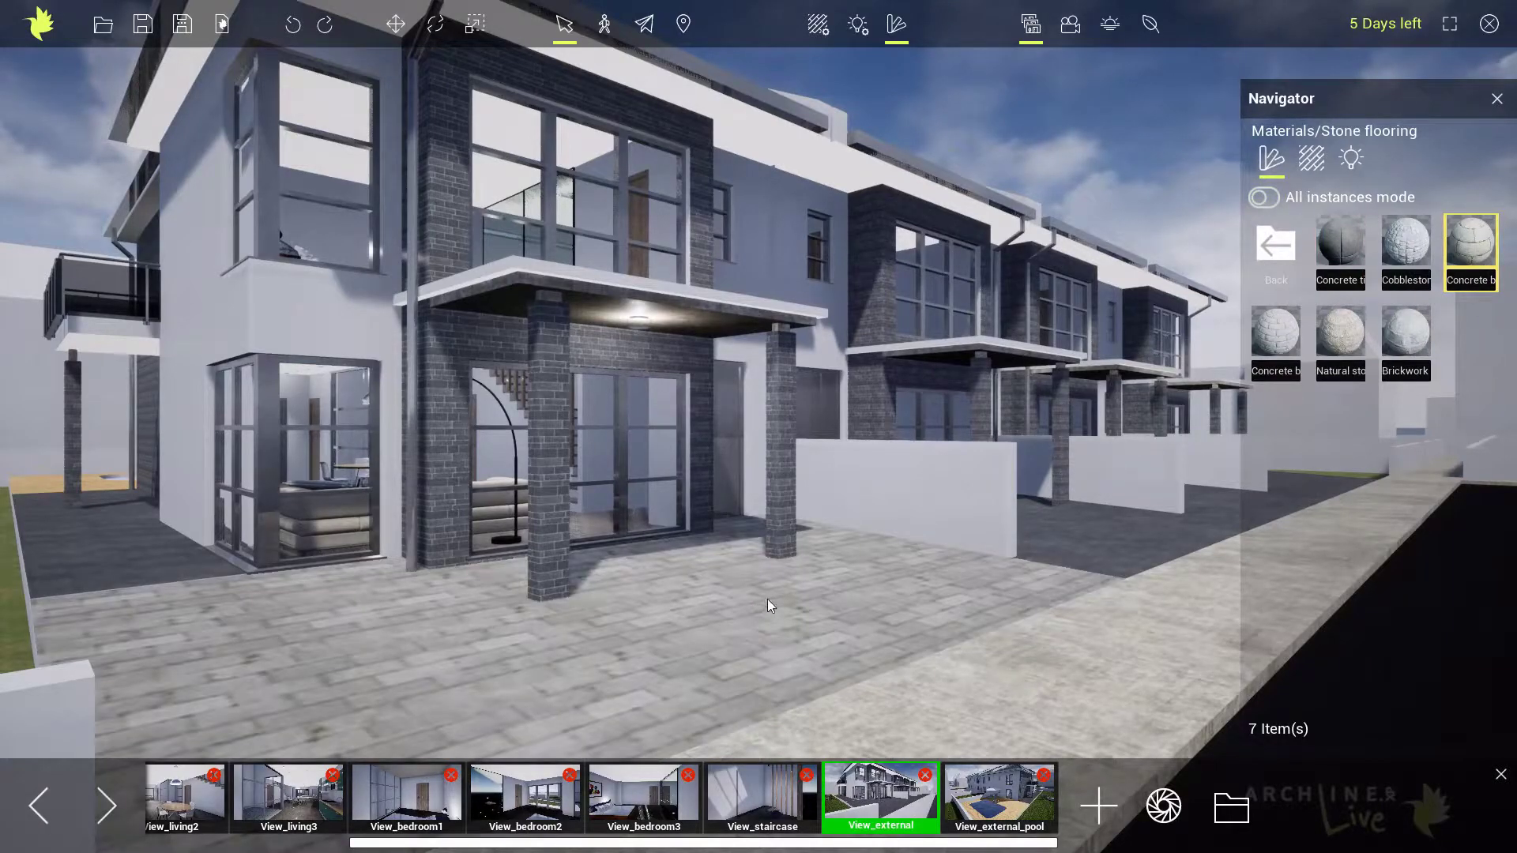
right_click_drag(763, 602, 879, 545)
scroll(804, 618, "up", 4)
right_click_drag(832, 625, 1042, 483)
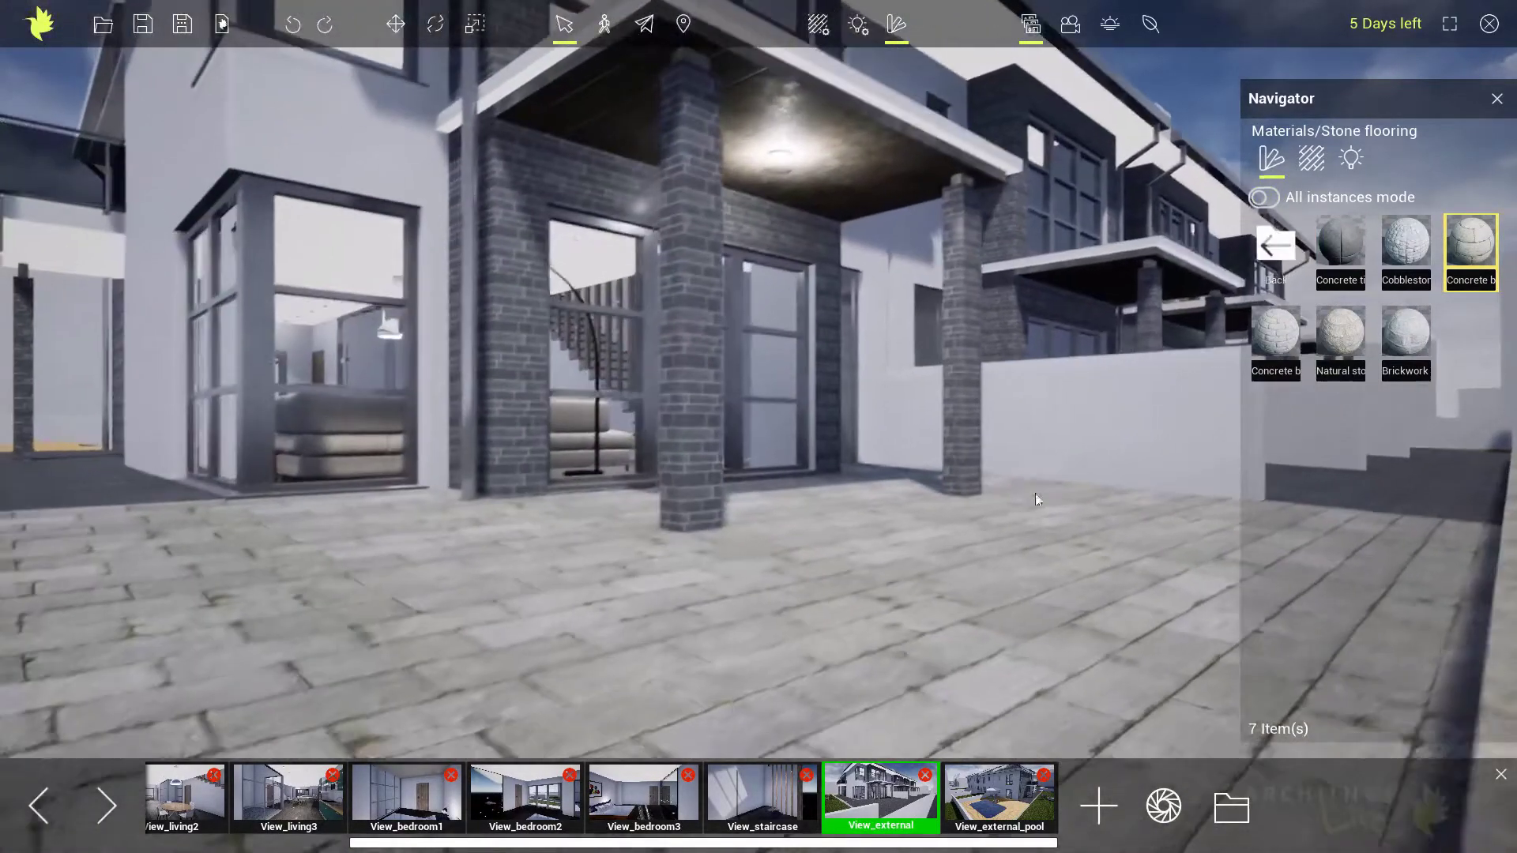
scroll(954, 541, "up", 4)
right_click_drag(961, 549, 1011, 486)
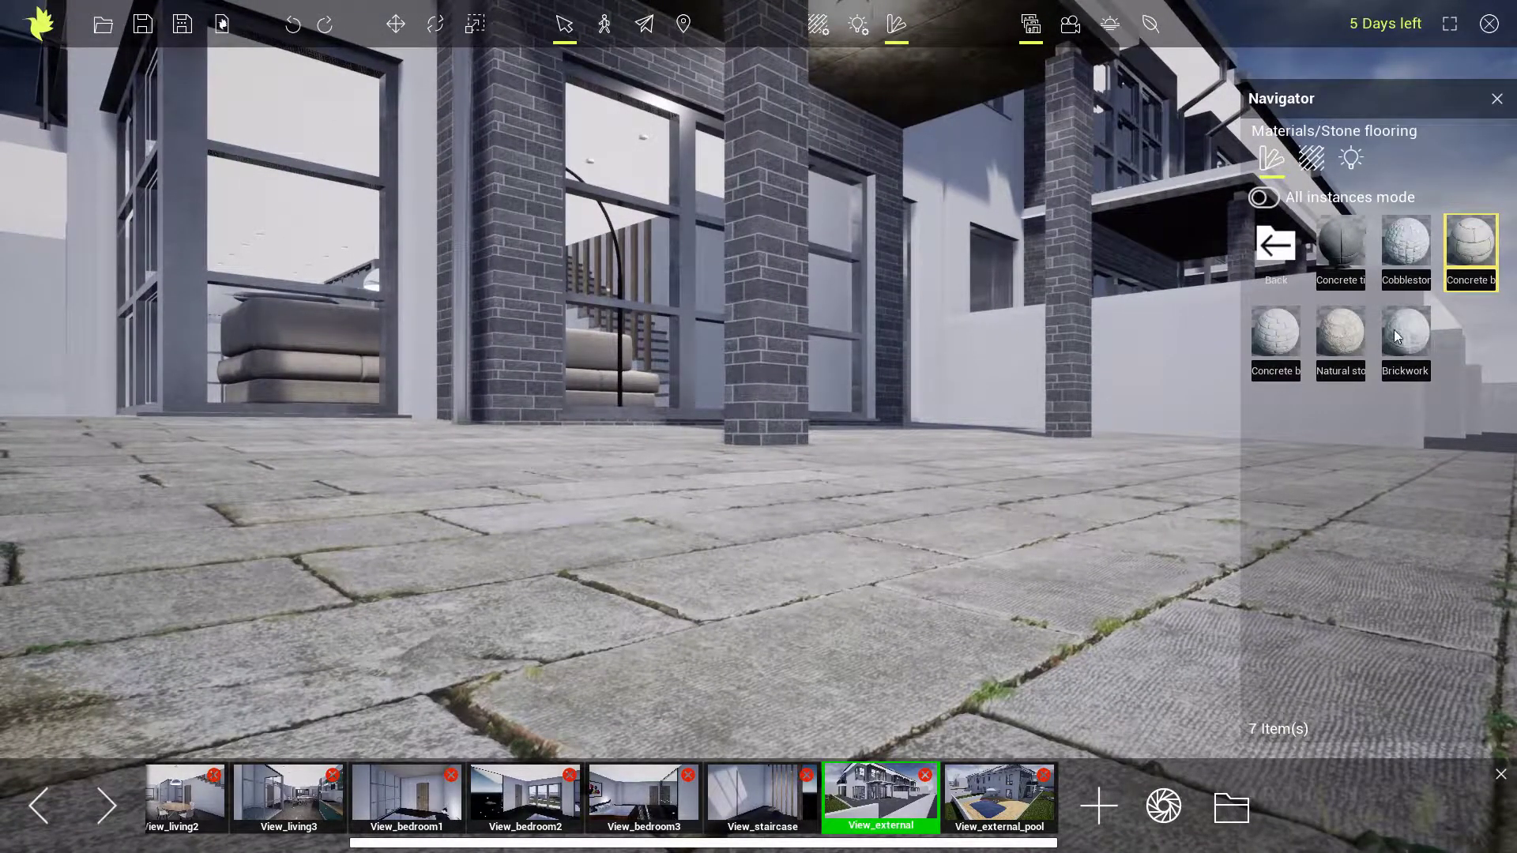
left_click_drag(1274, 332, 850, 604)
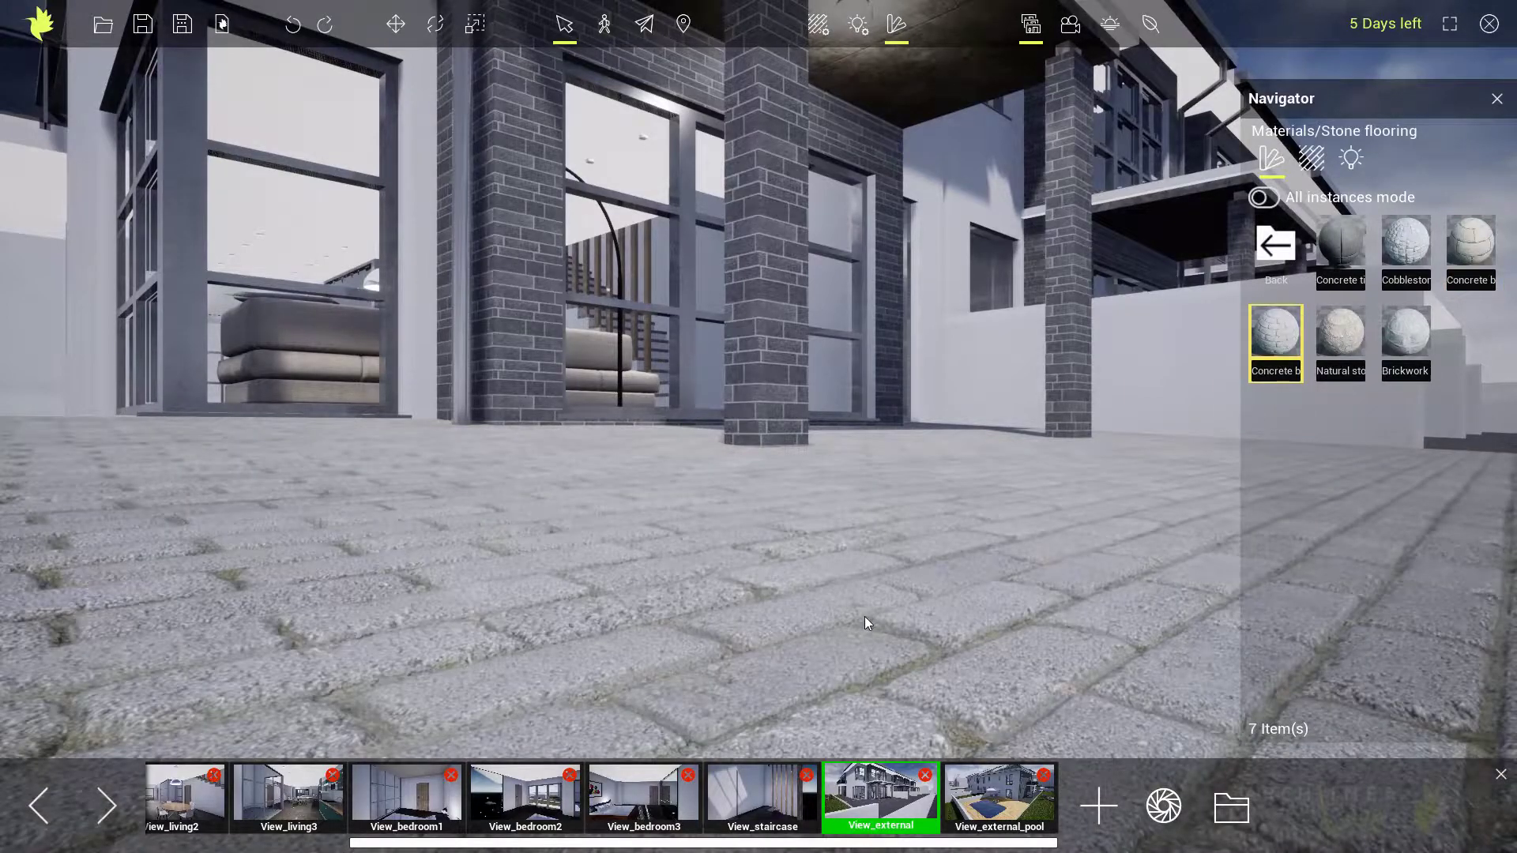
middle_click_drag(894, 619, 884, 662)
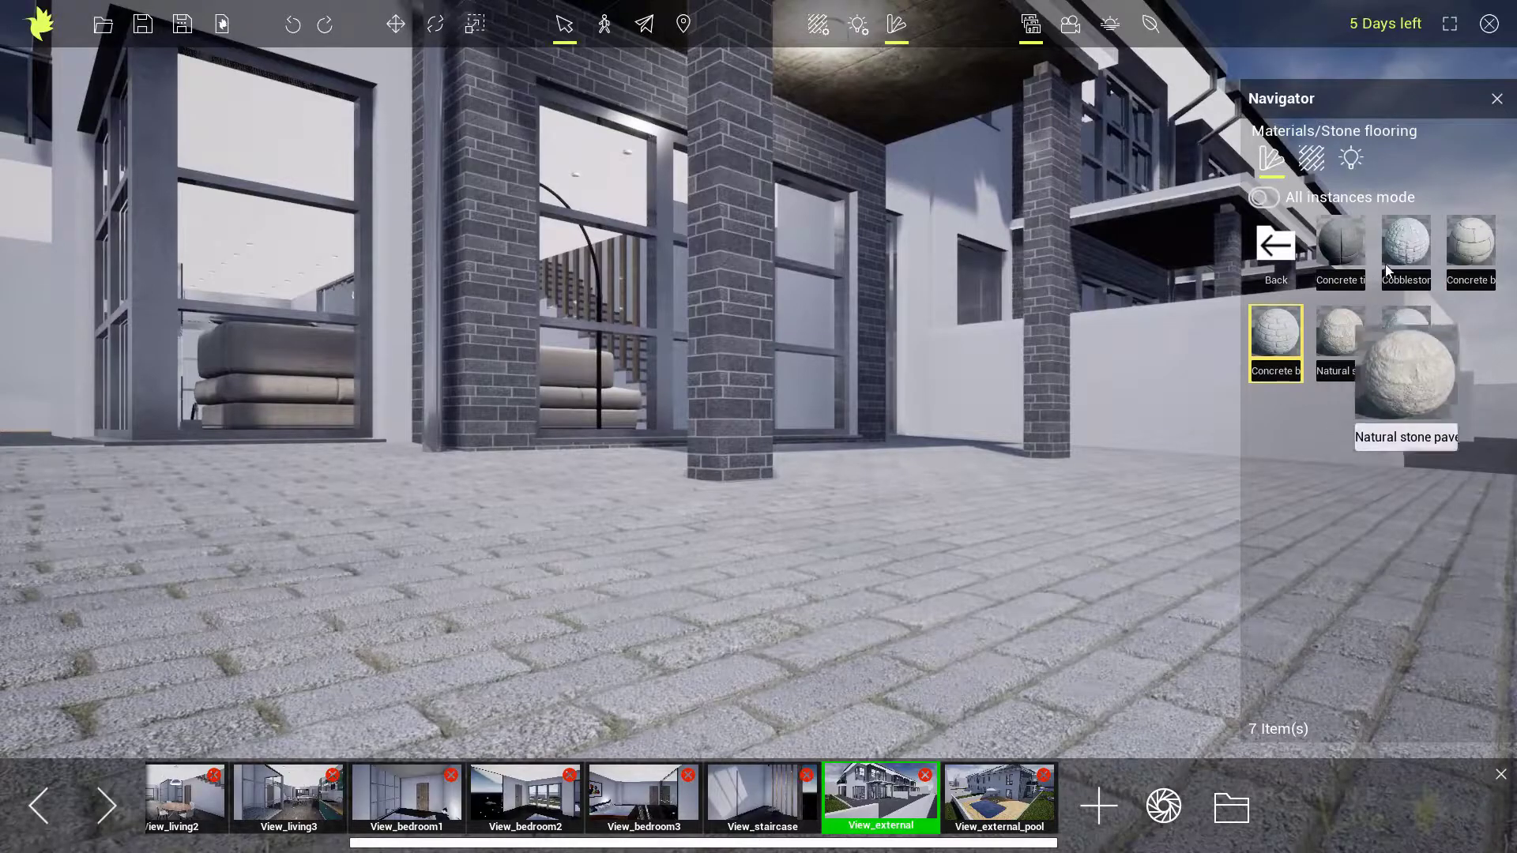
left_click_drag(1405, 245, 827, 553)
middle_click_drag(876, 607, 803, 778)
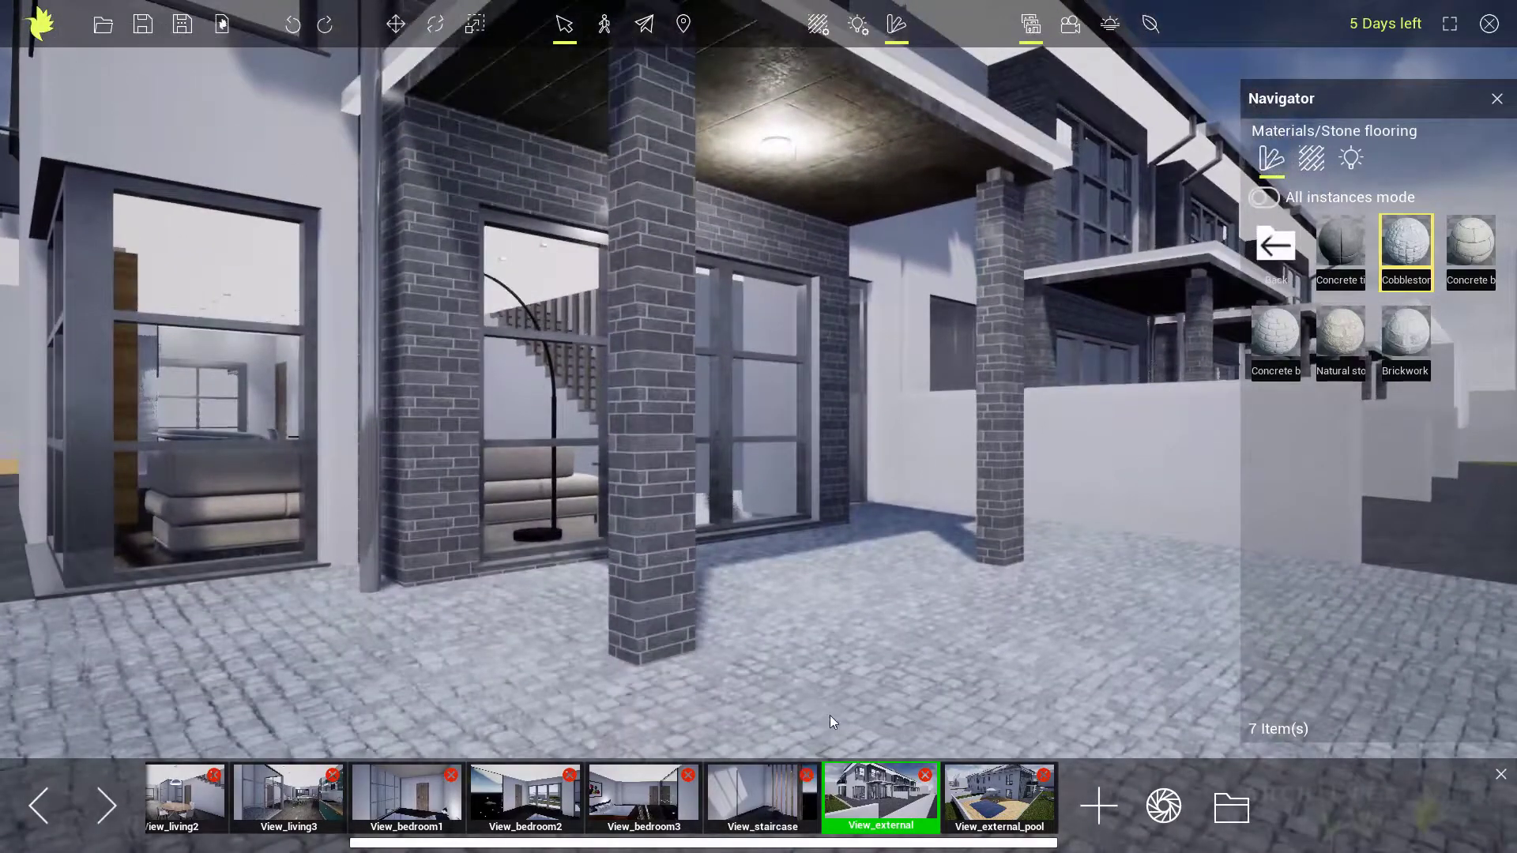
scroll(859, 674, "down", 5)
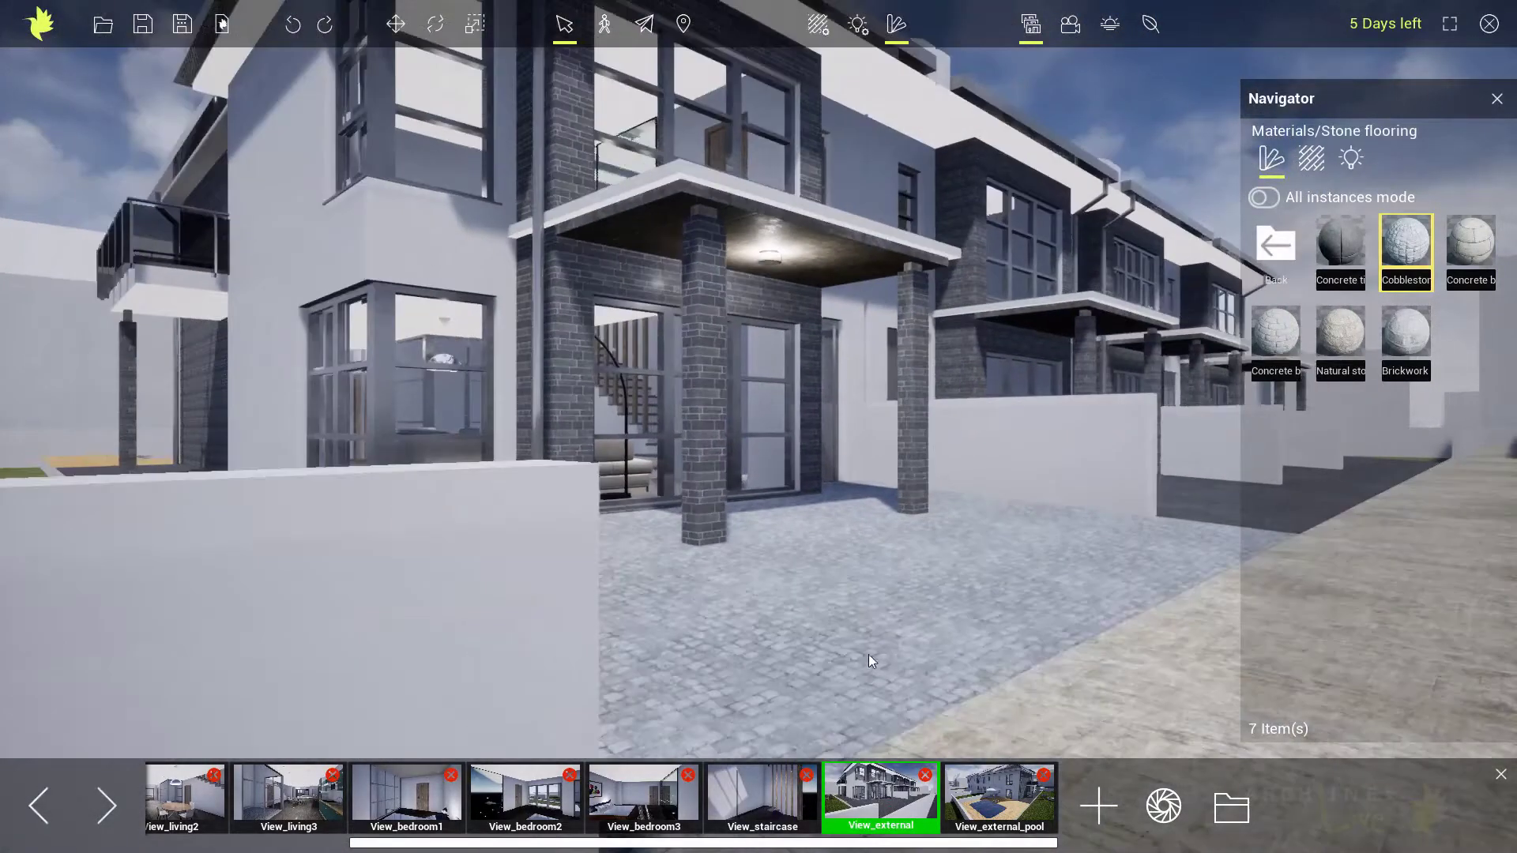
middle_click_drag(869, 655, 742, 729)
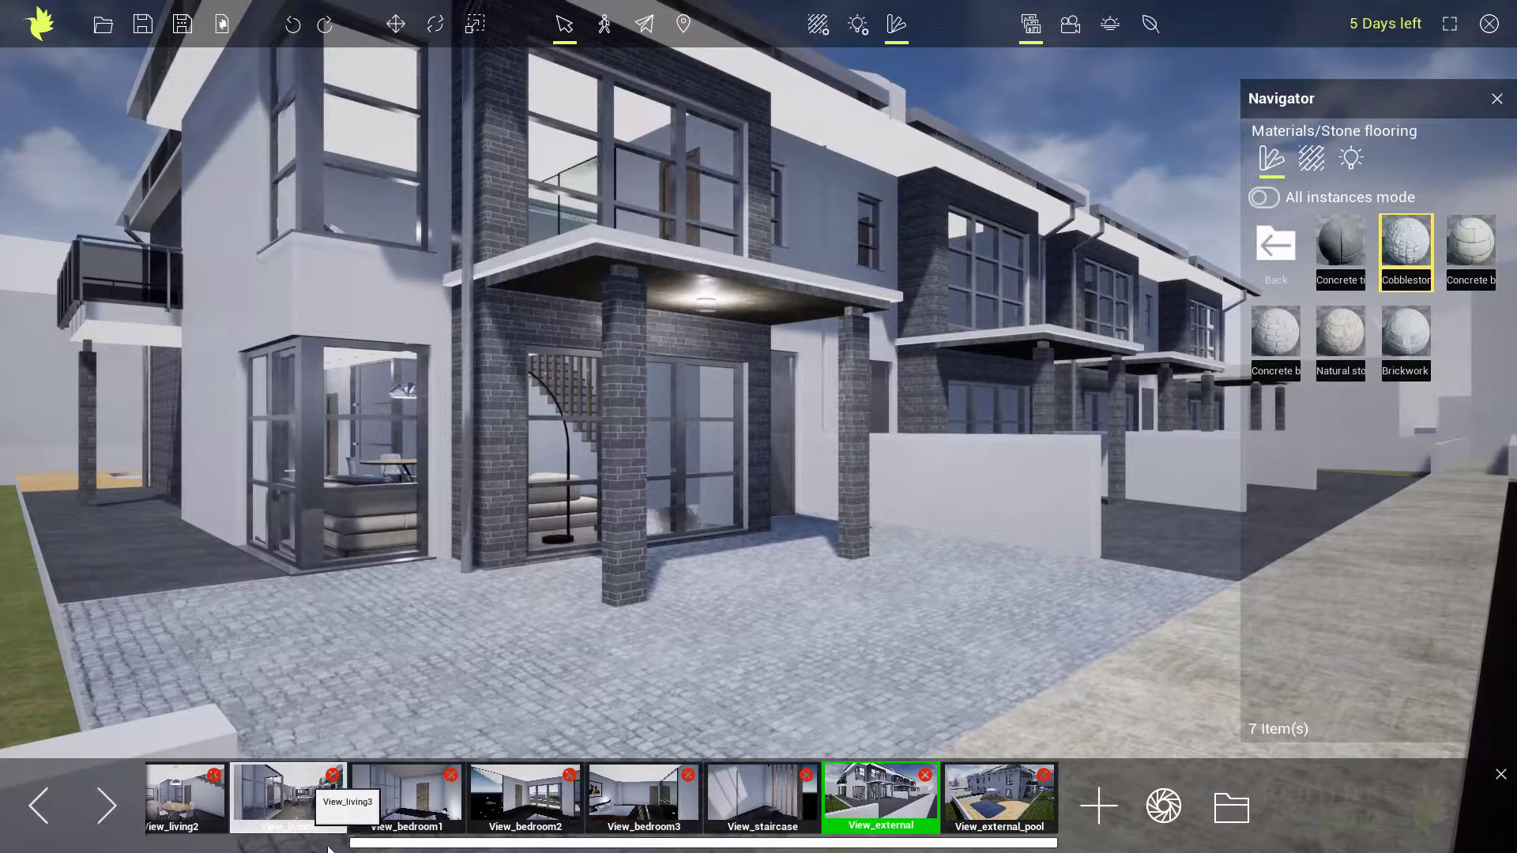
Step: Switch to View_living3, try the acrylic glass on the hall's glass partition, compare it through undo and redo, and leave it undone
left_click(298, 802)
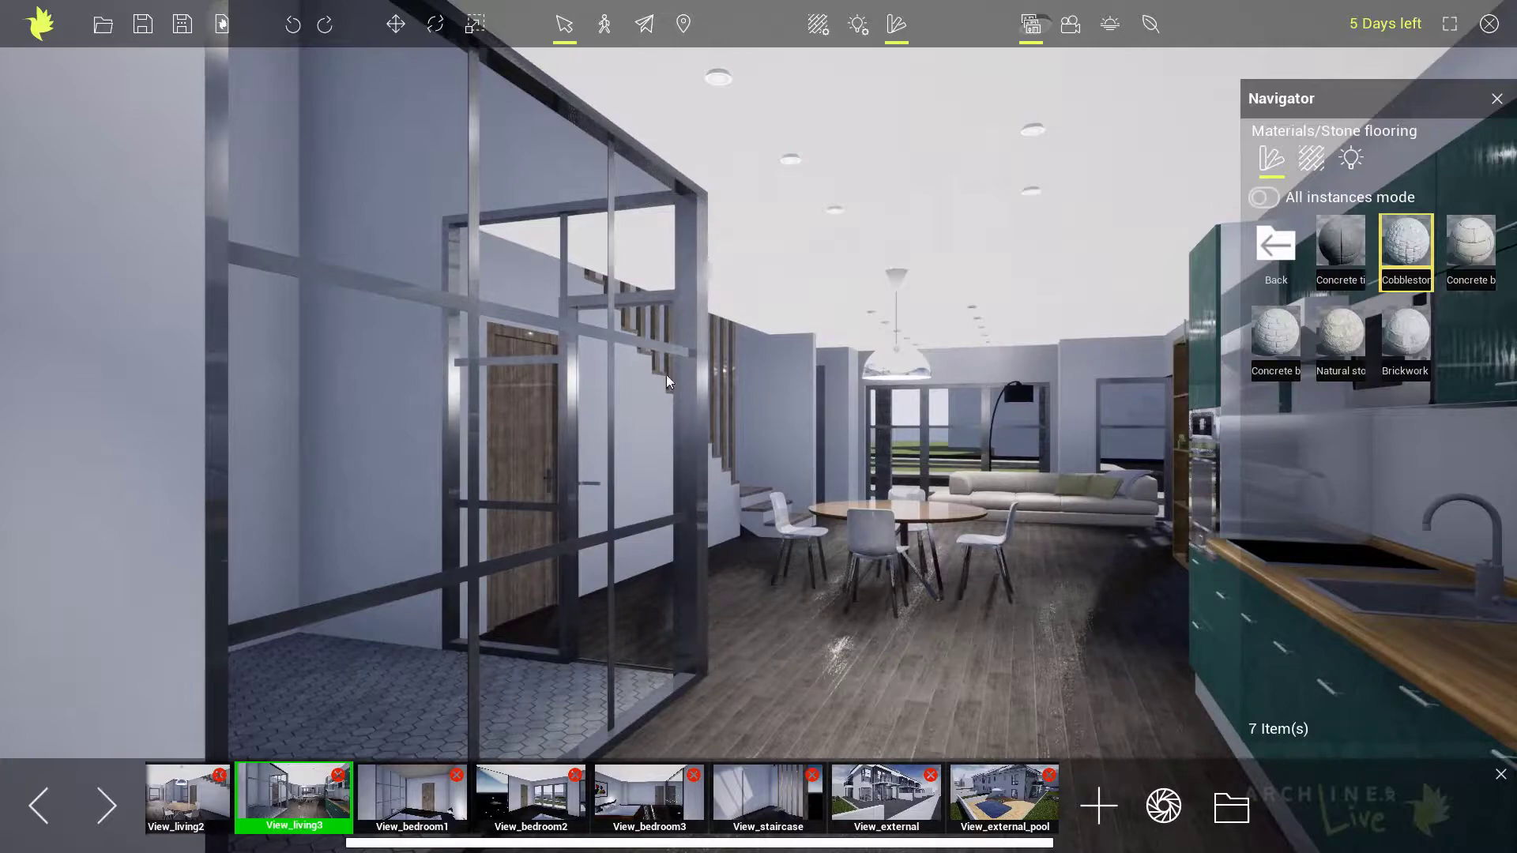
left_click(1272, 252)
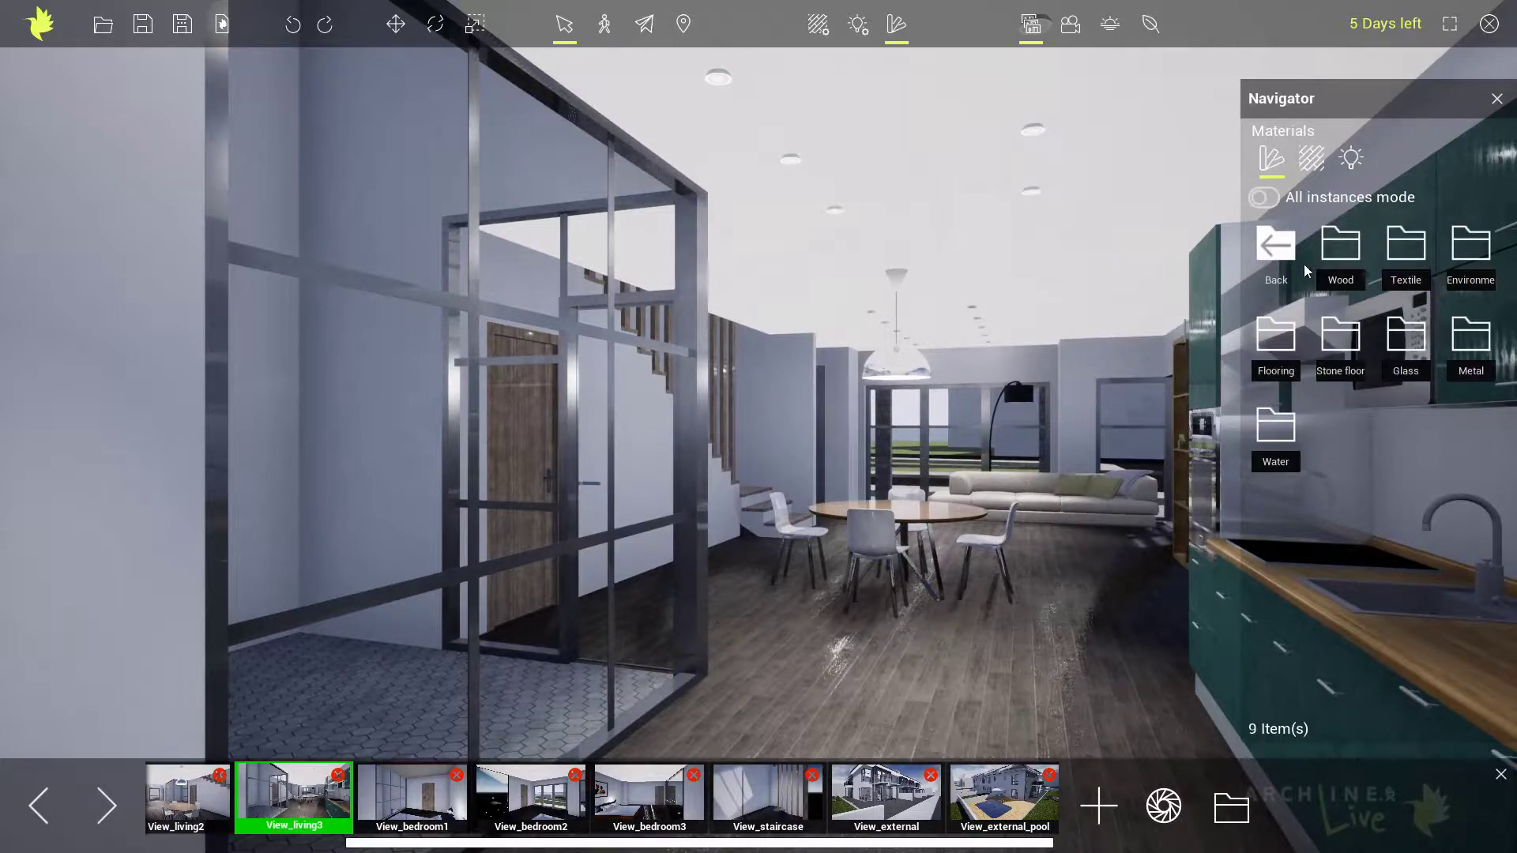
left_click(1410, 339)
left_click_drag(1351, 245, 540, 419)
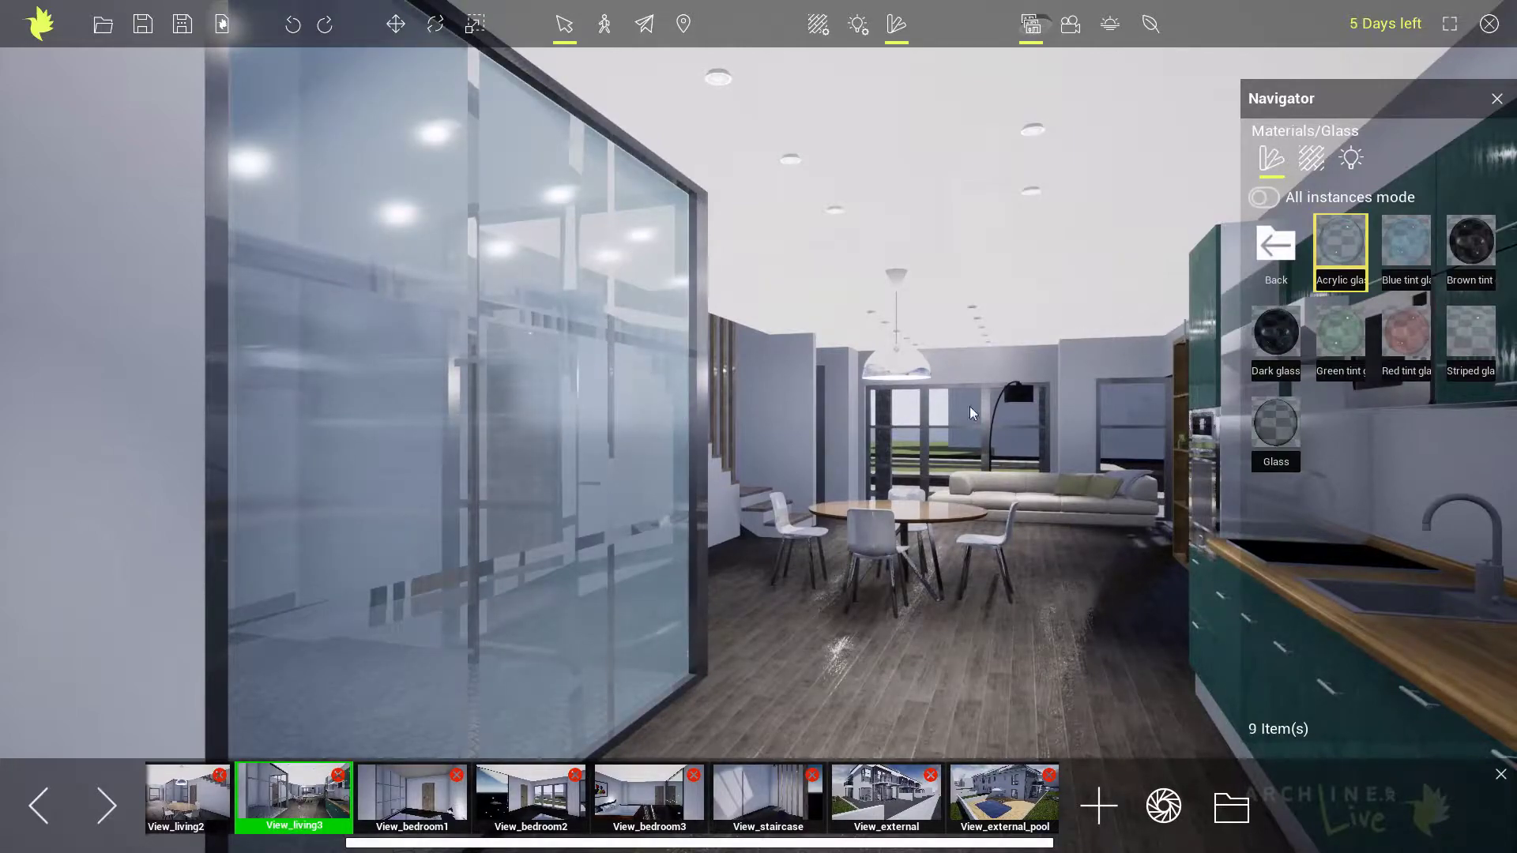
left_click(1274, 241)
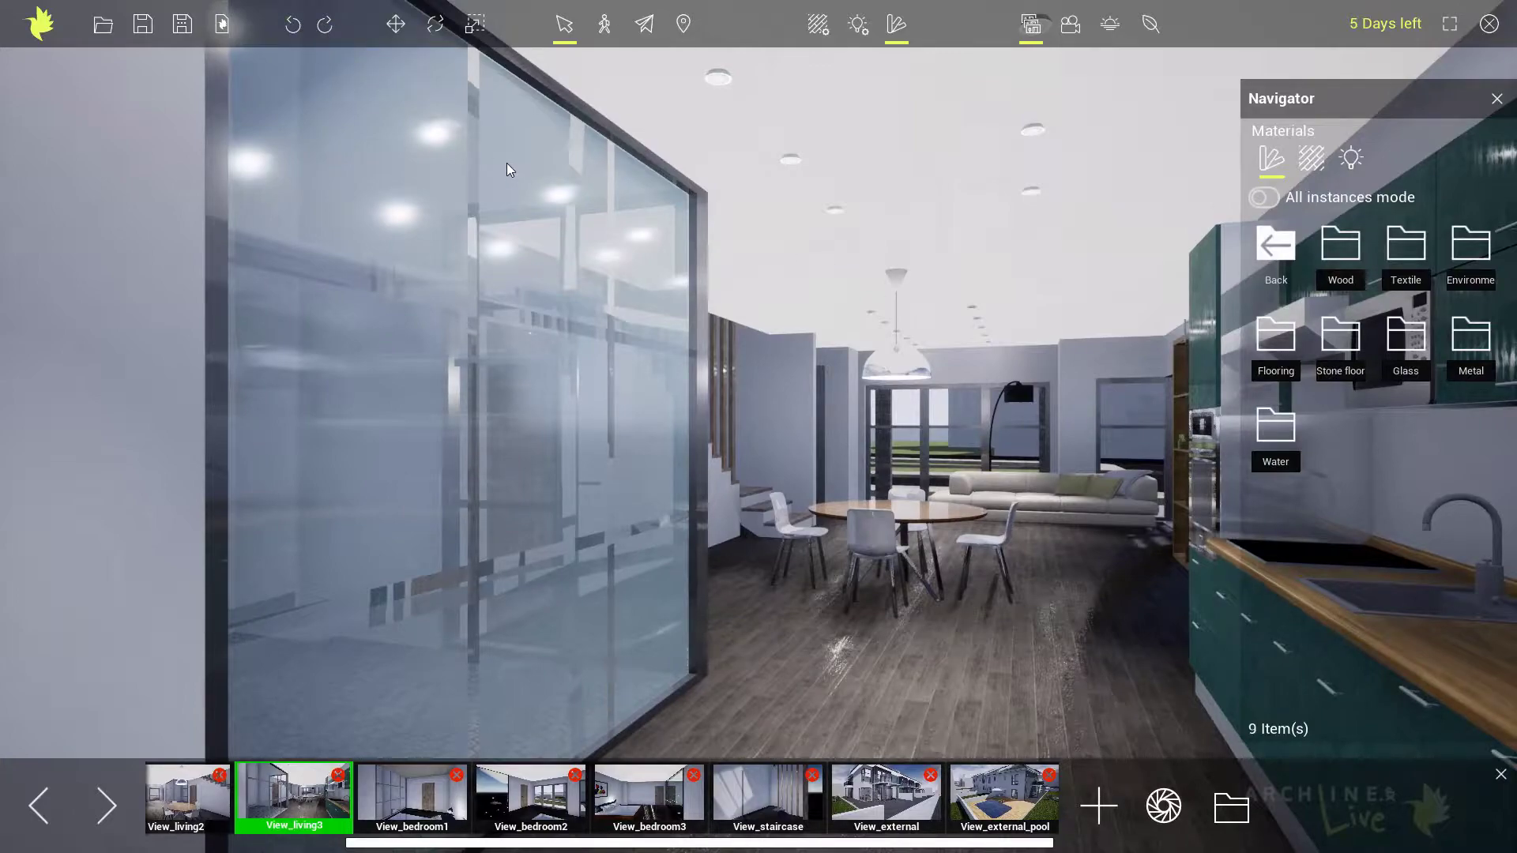
key("ctrl+z")
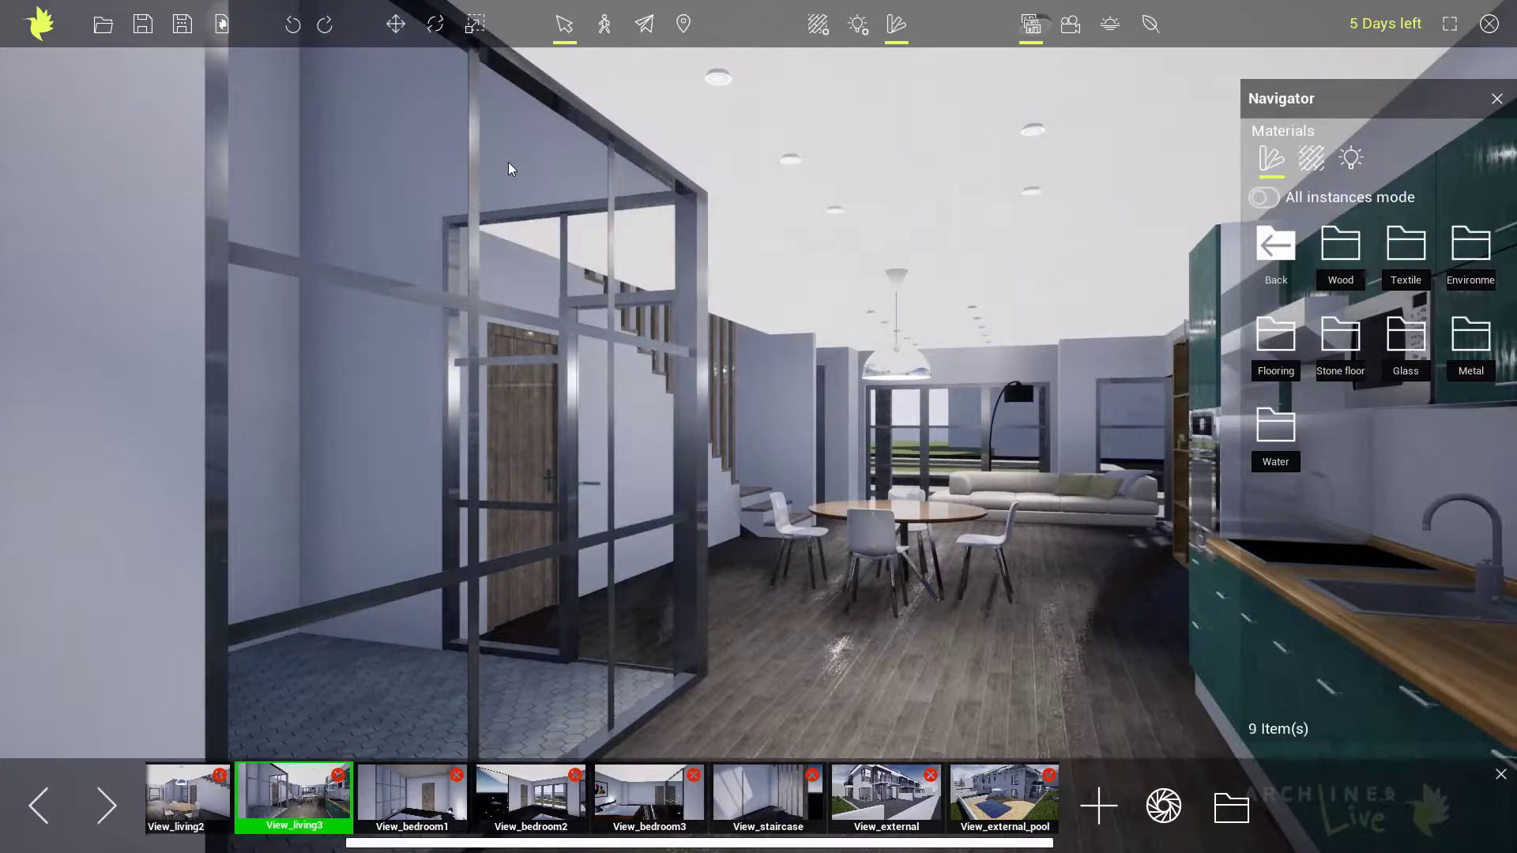
key("ctrl+y")
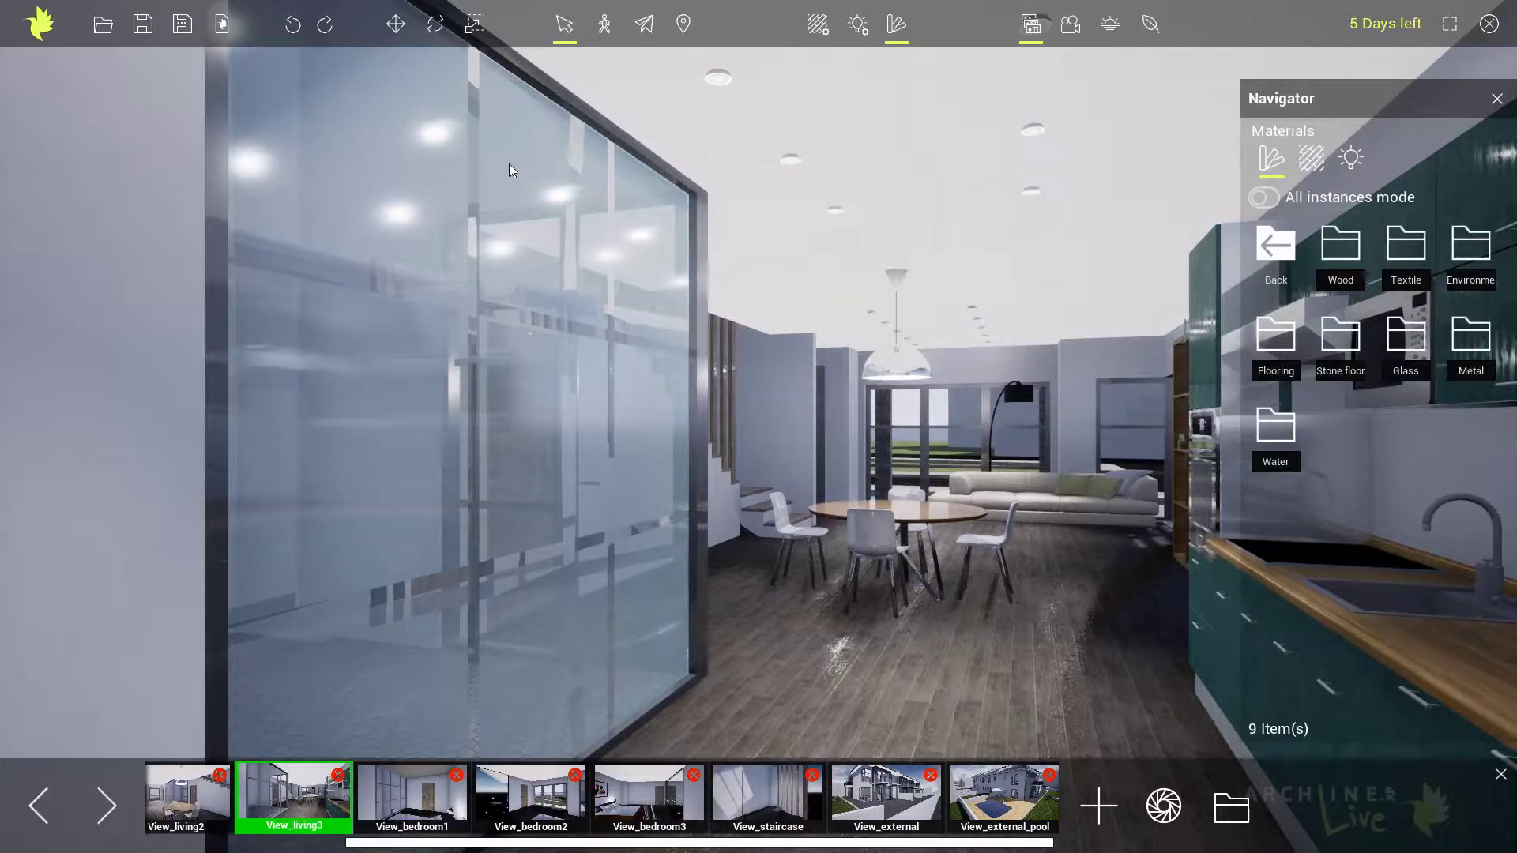
key("ctrl+z")
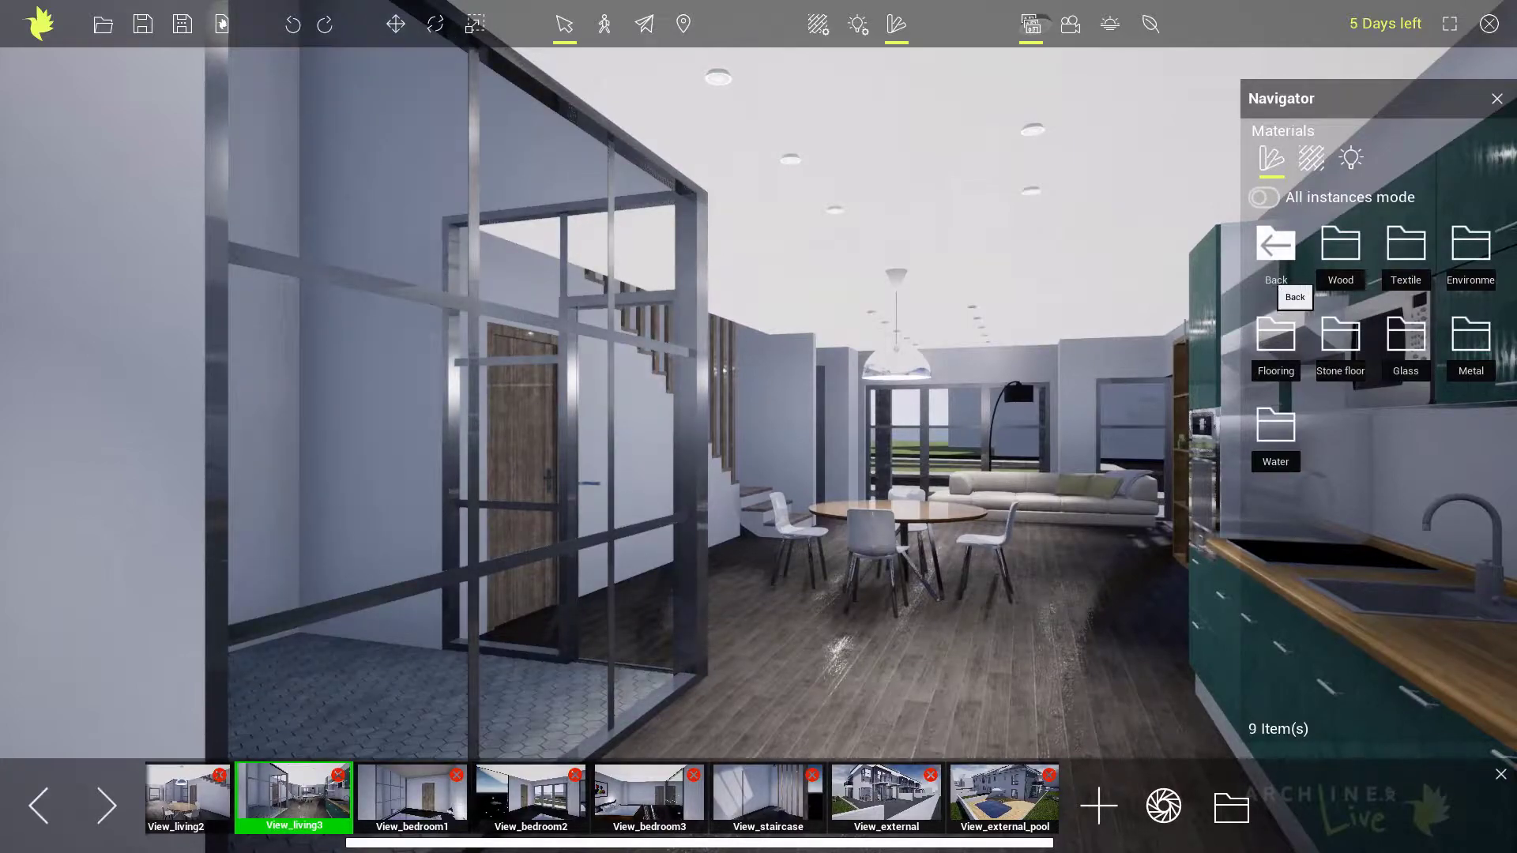
Step: With All instances mode on, try the acrylic glass on all the glass surfaces and settle on the plain Glass material
left_click(1409, 349)
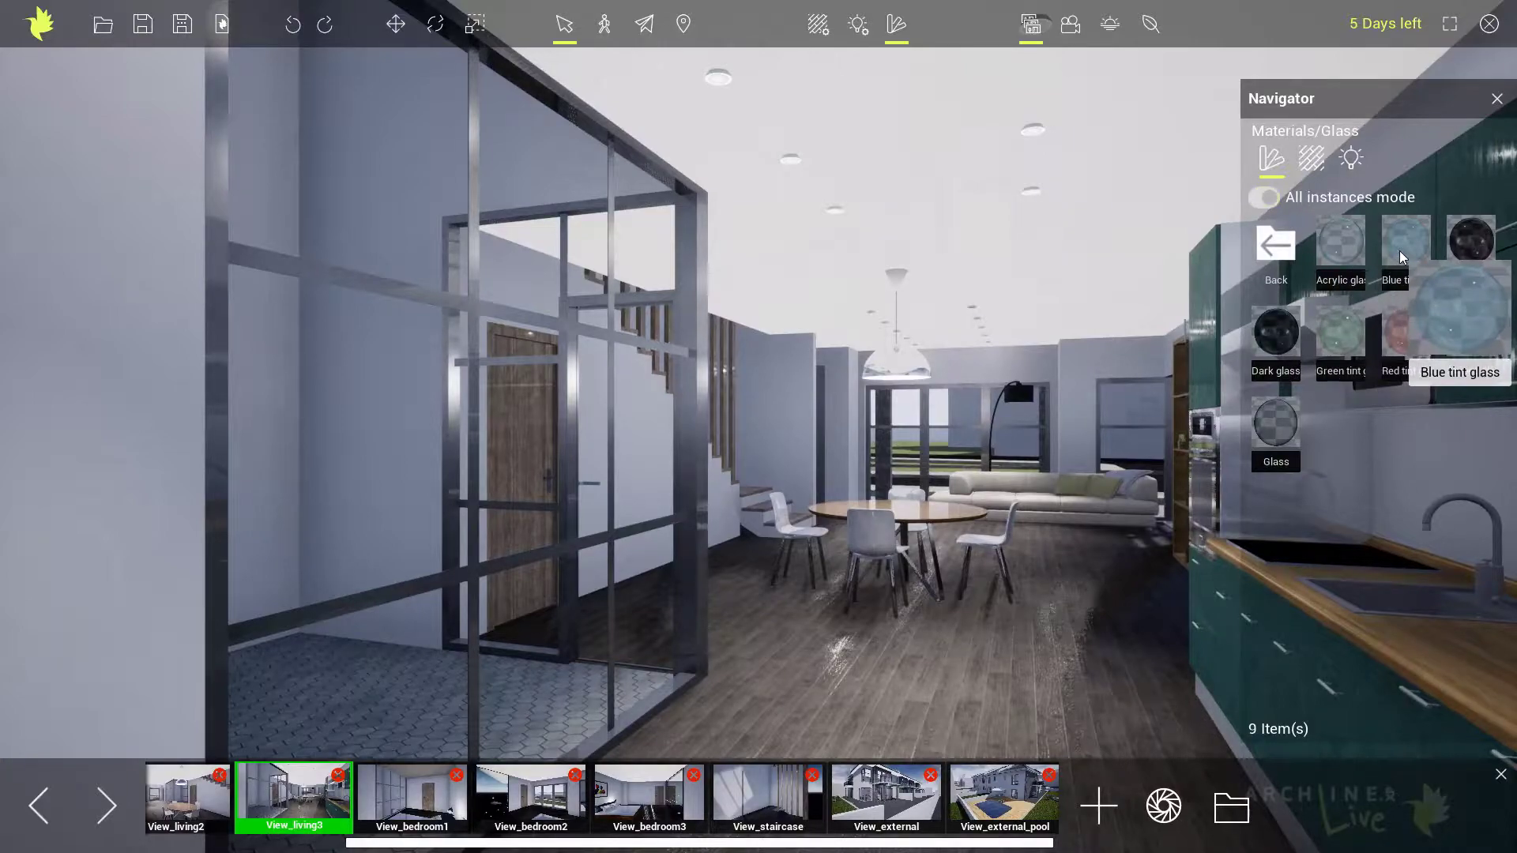
mouse_move(1463, 344)
left_click_drag(1355, 244, 656, 414)
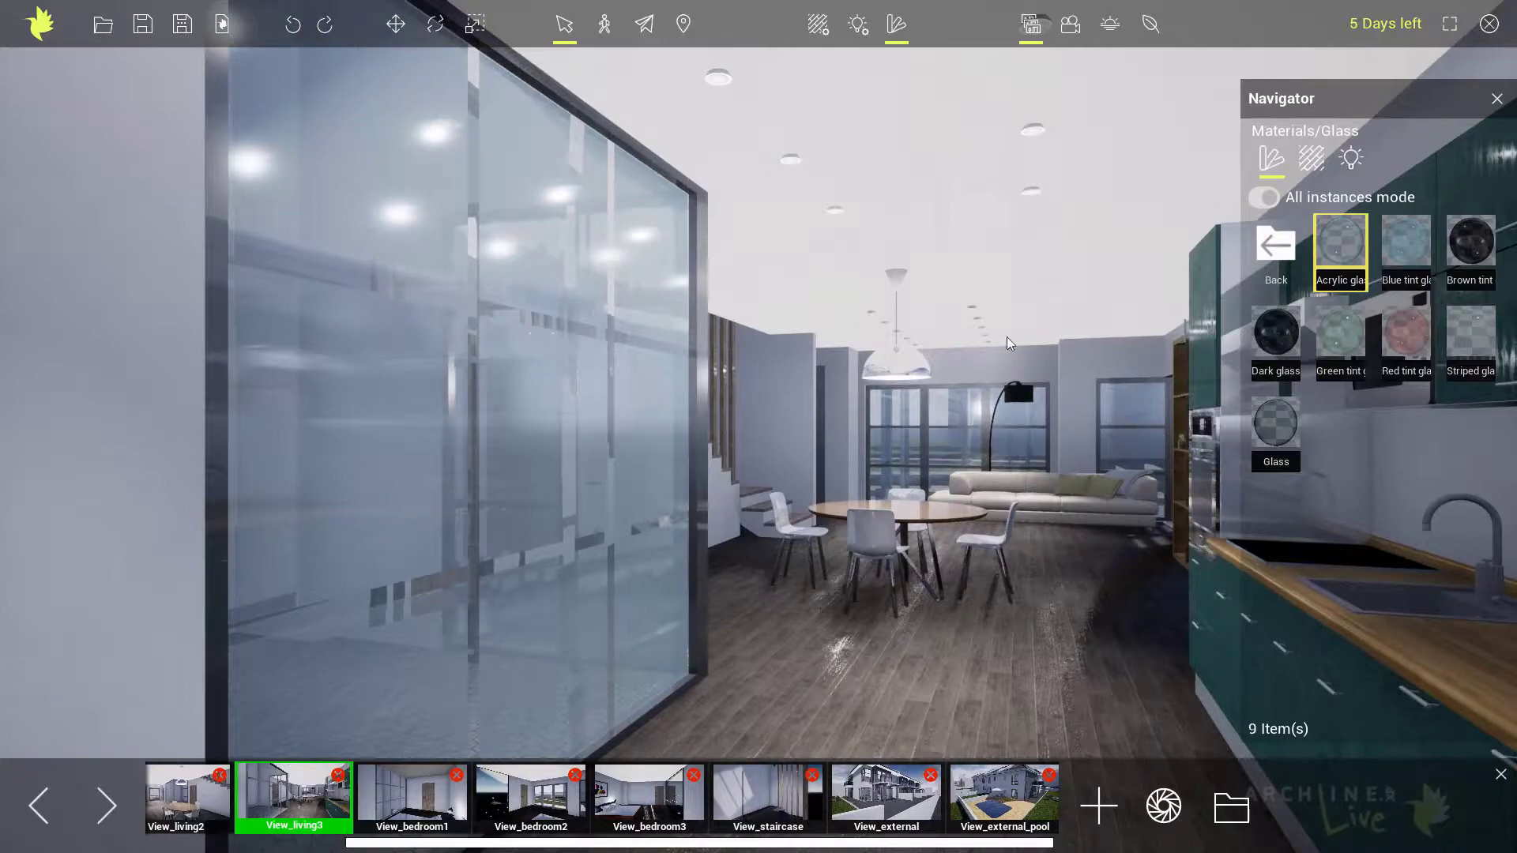
left_click_drag(1273, 426, 604, 422)
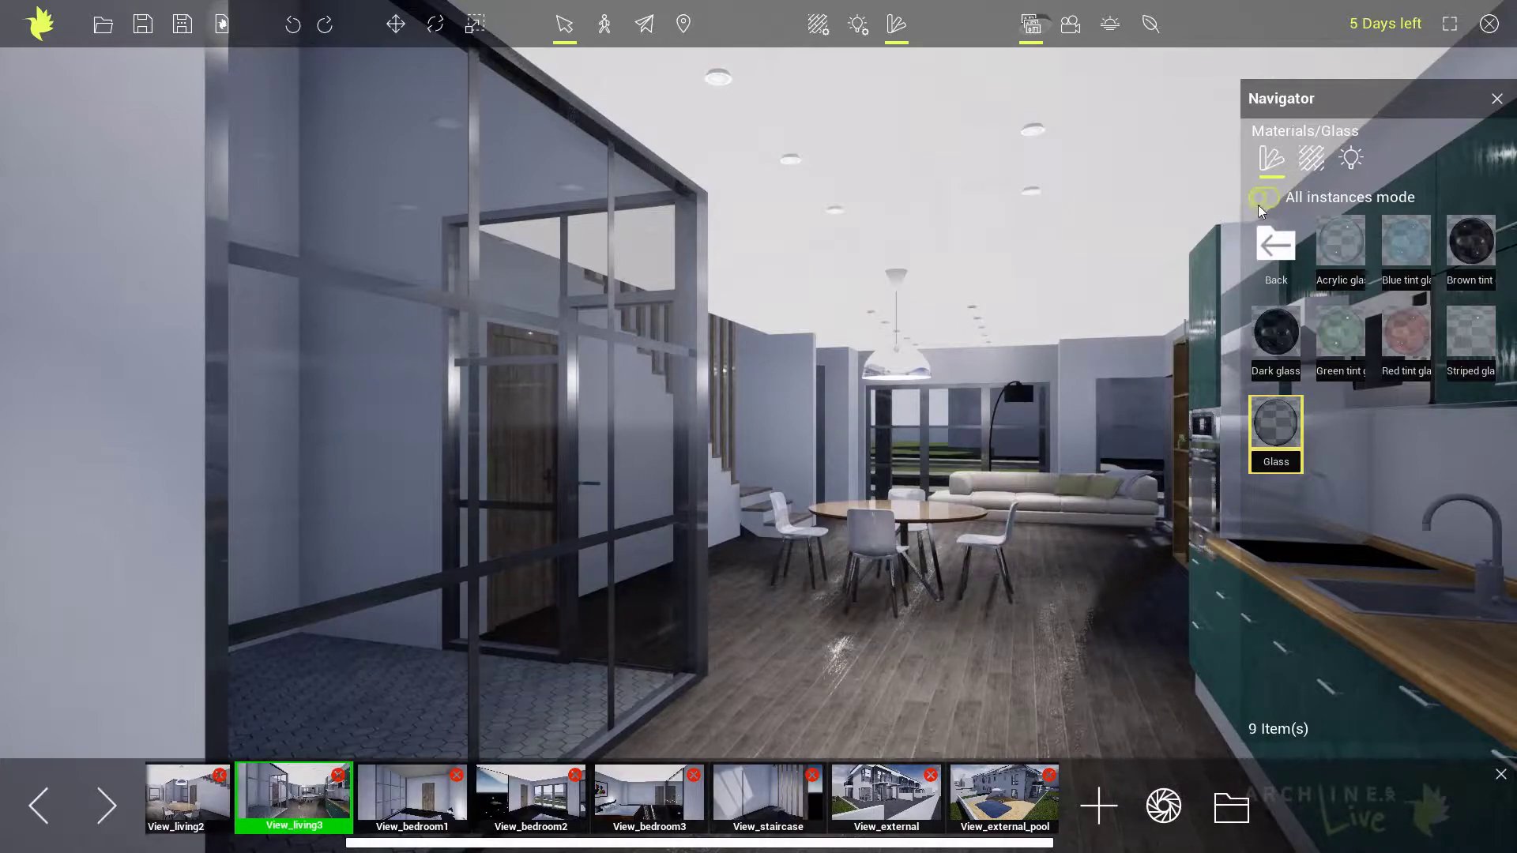
Step: With All instances mode off, try the dark, green tint and red tint glass on the hall partition and settle on the striped glass
mouse_move(1276, 325)
left_click_drag(513, 423, 533, 424)
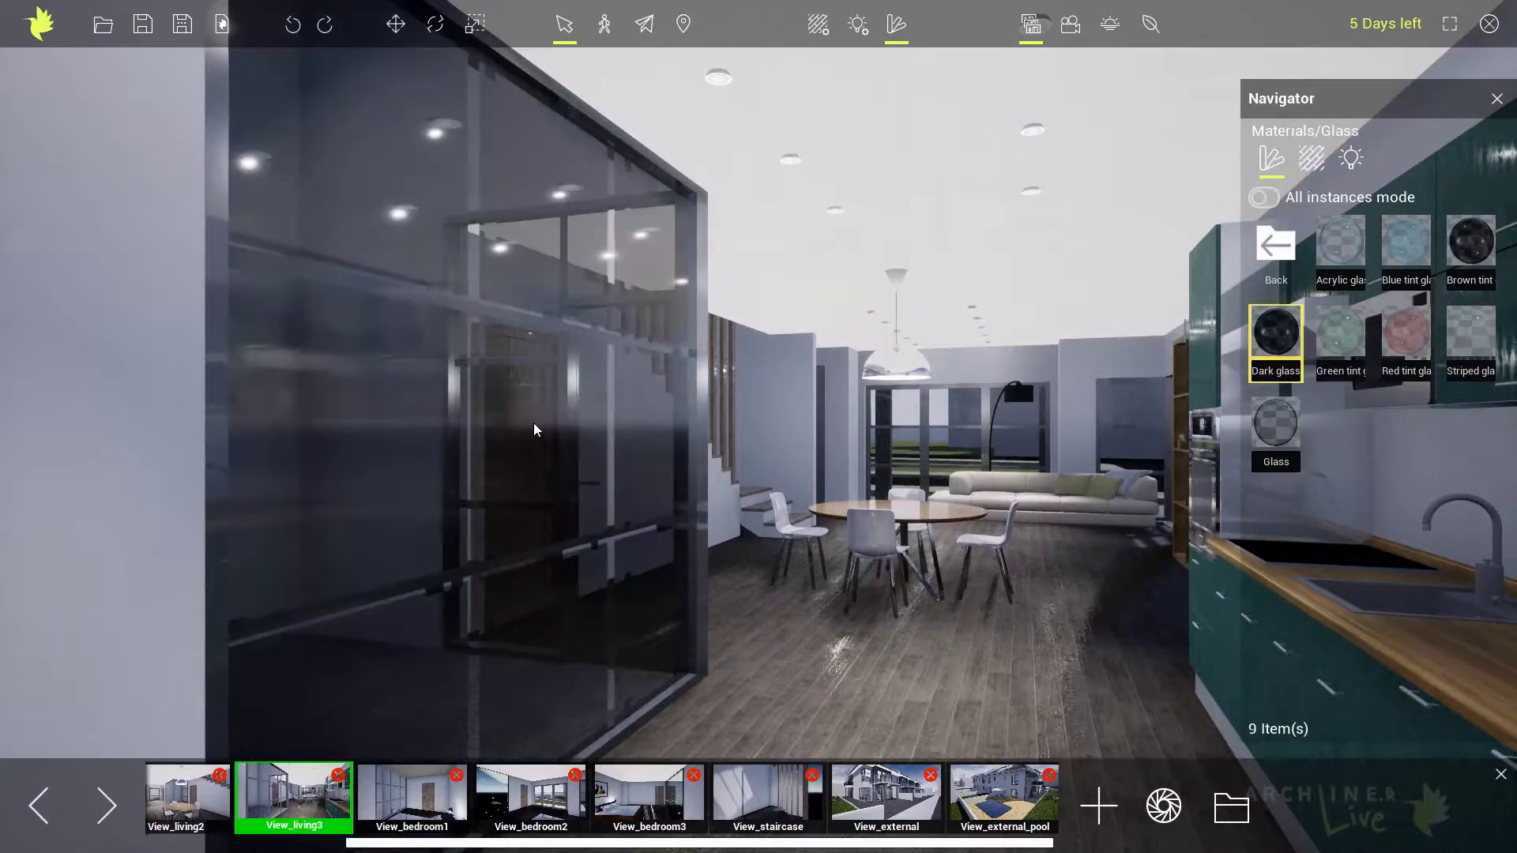
left_click_drag(1335, 352, 571, 409)
left_click_drag(1393, 360, 570, 444)
left_click_drag(986, 412, 543, 442)
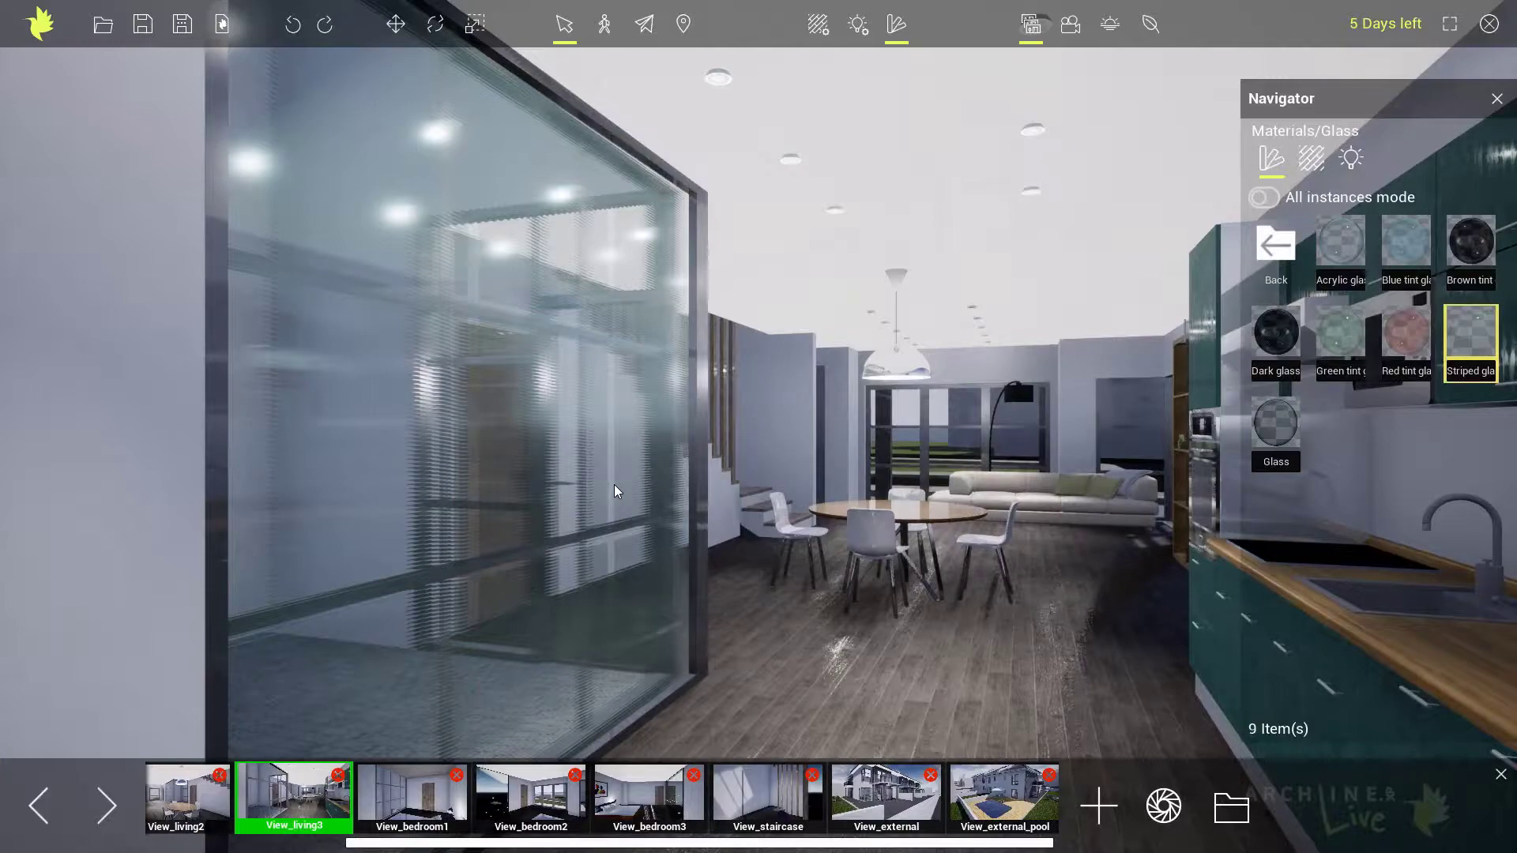
Step: Try the beech basket weave material from the Flooring materials on the living room floor
middle_click_drag(727, 585, 803, 467)
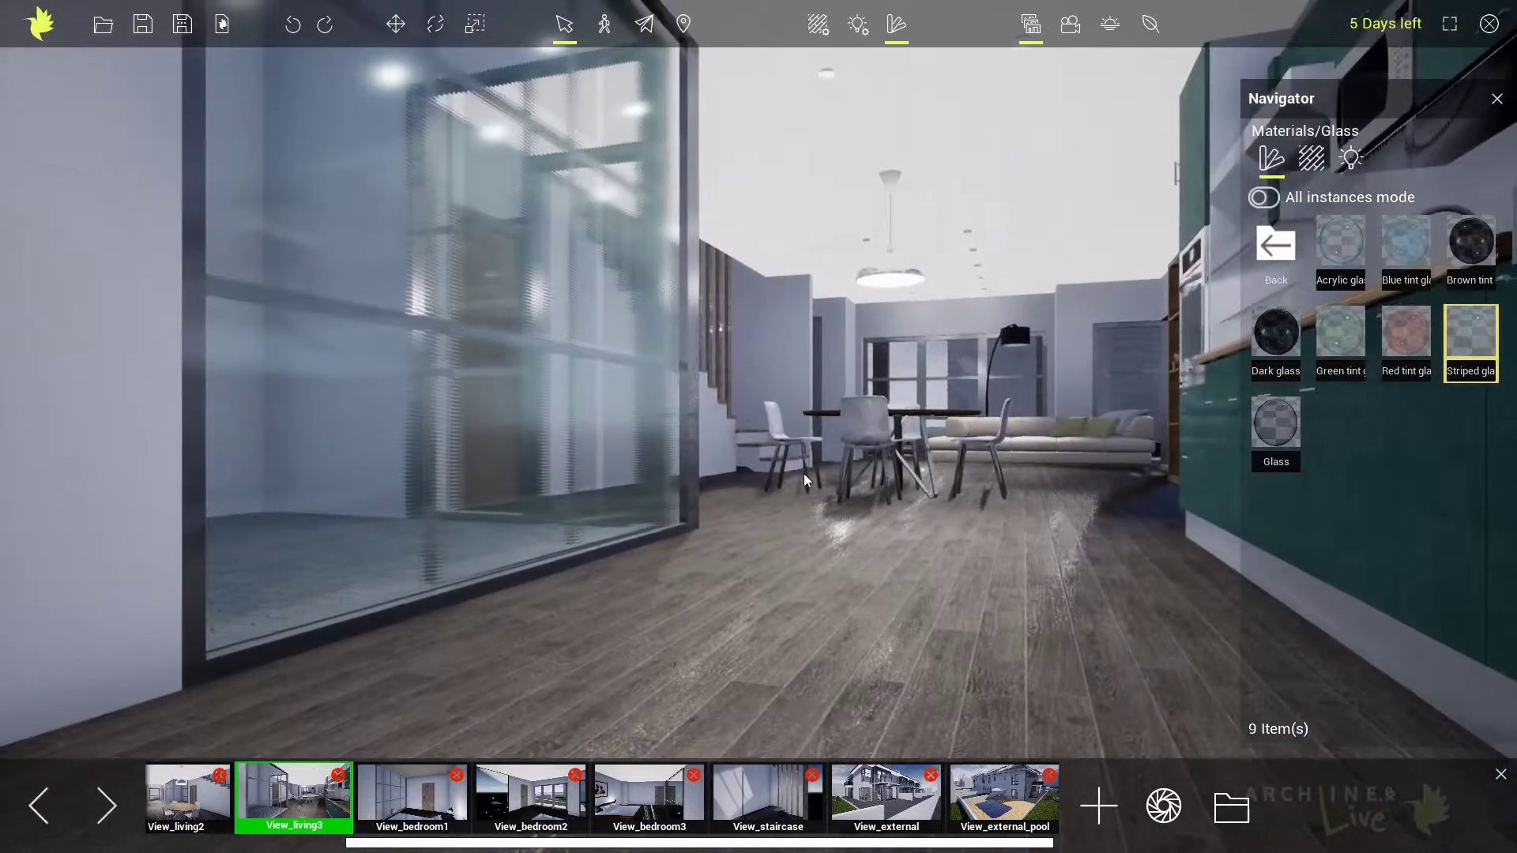
left_click(1274, 246)
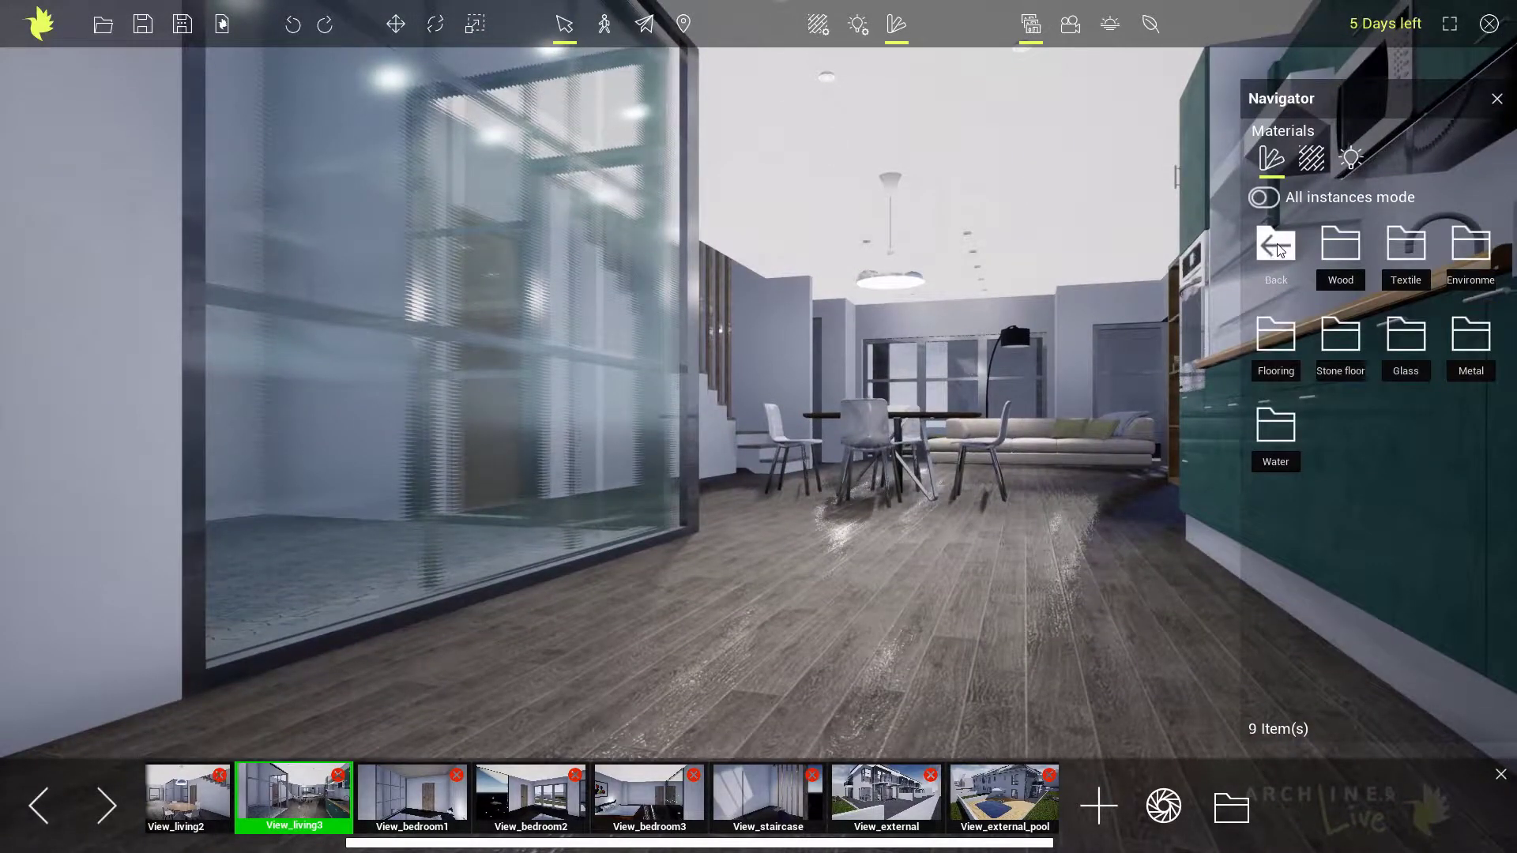
left_click(1278, 338)
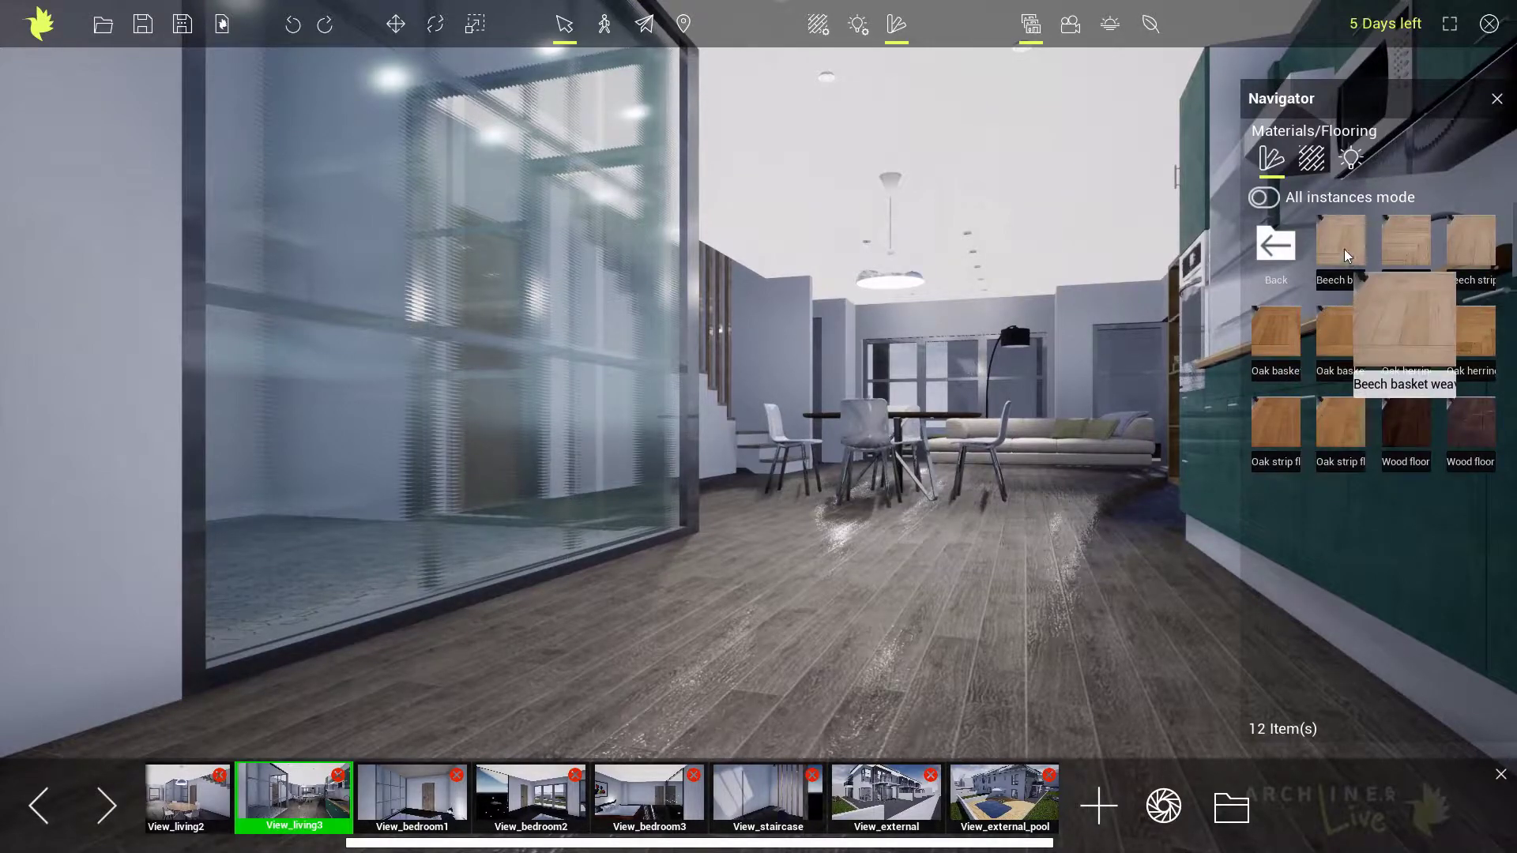
left_click_drag(1342, 243, 939, 554)
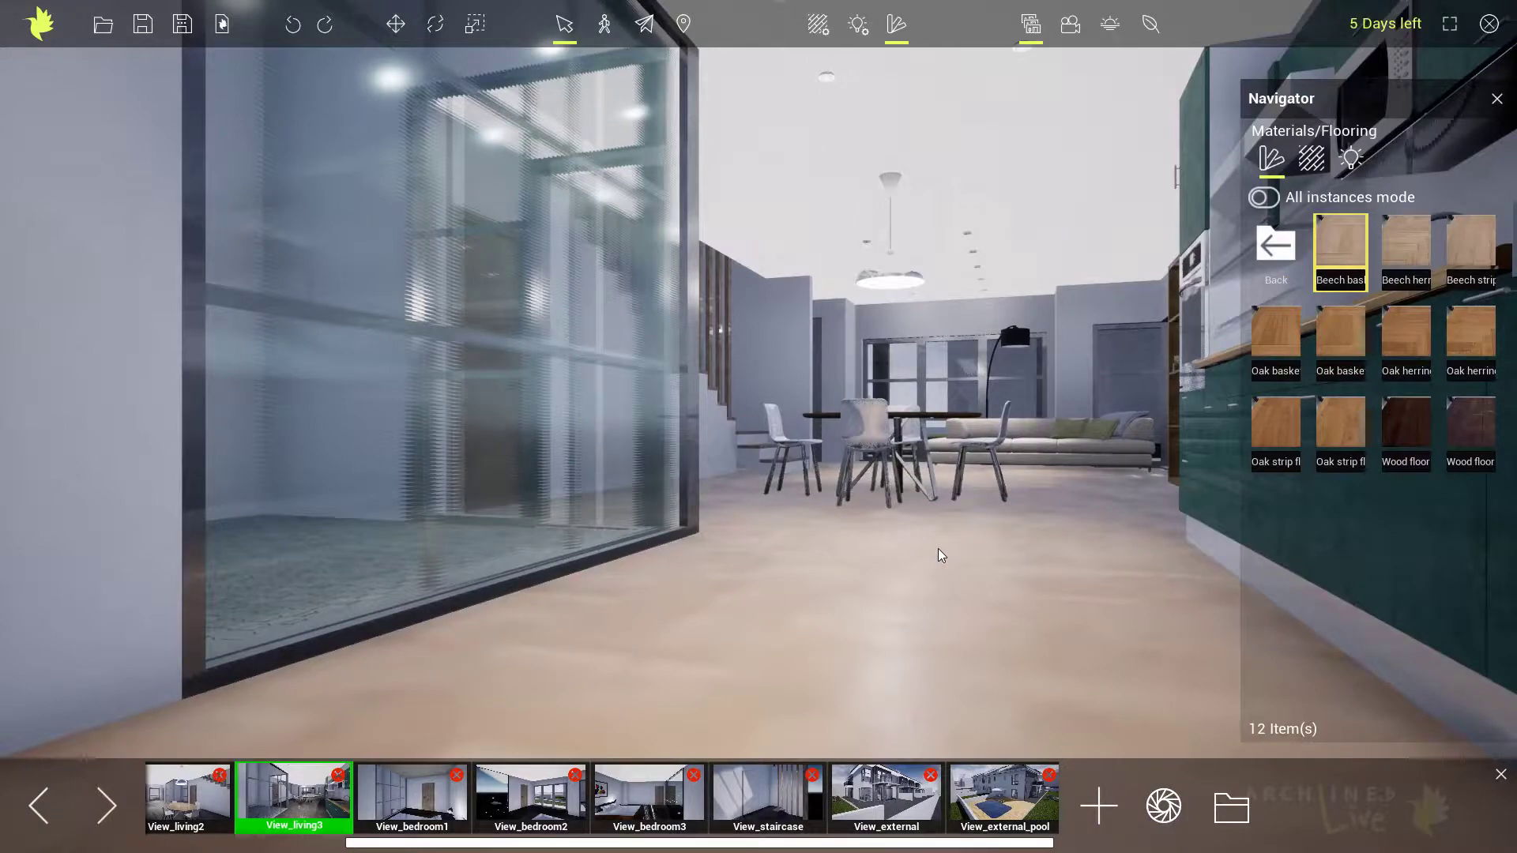
middle_click_drag(948, 552, 989, 556)
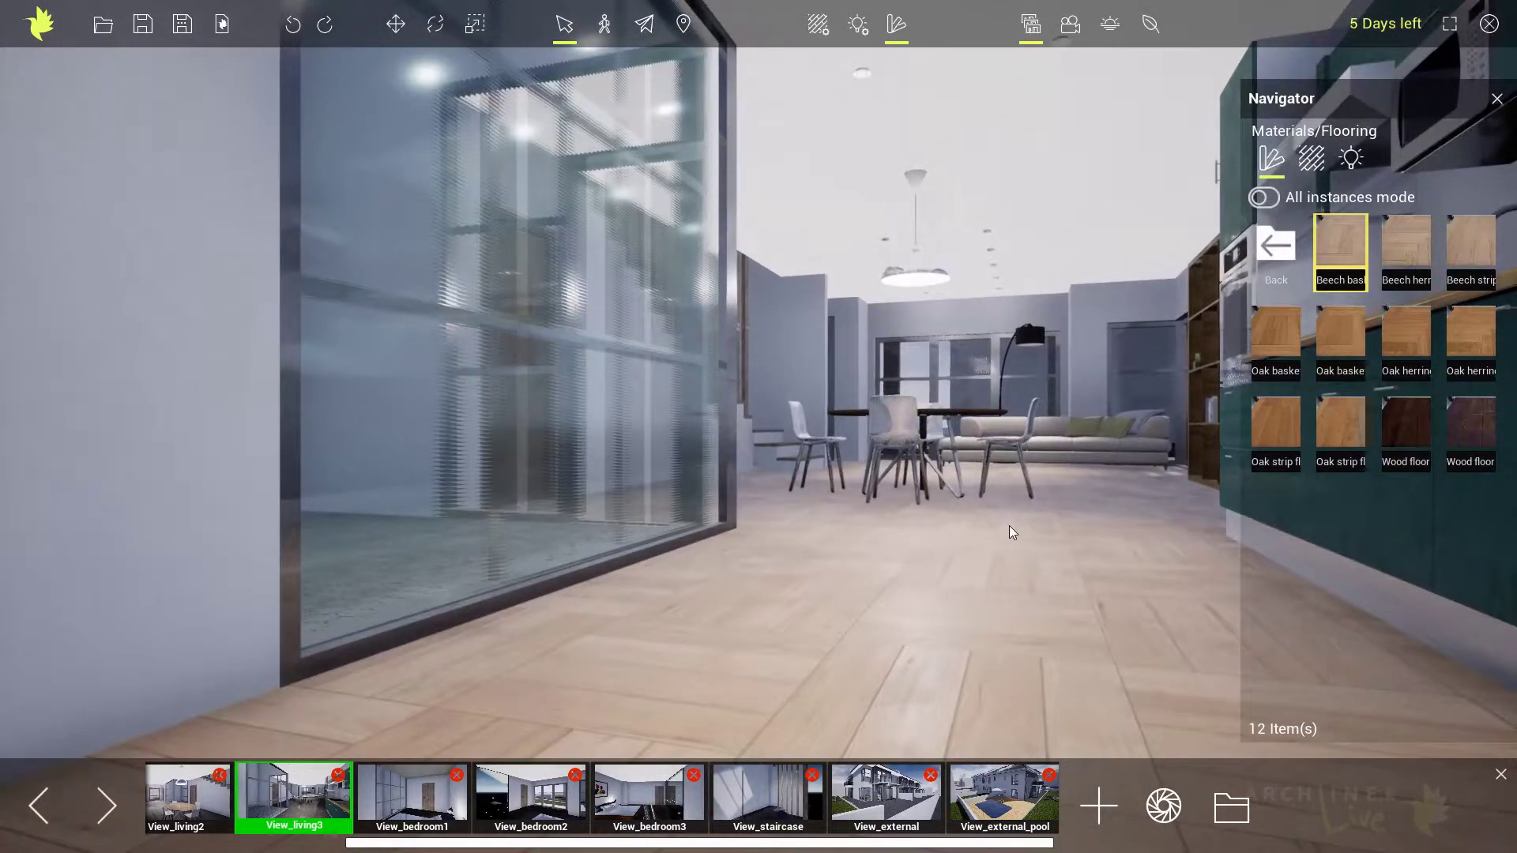
scroll(1010, 529, "up", 5)
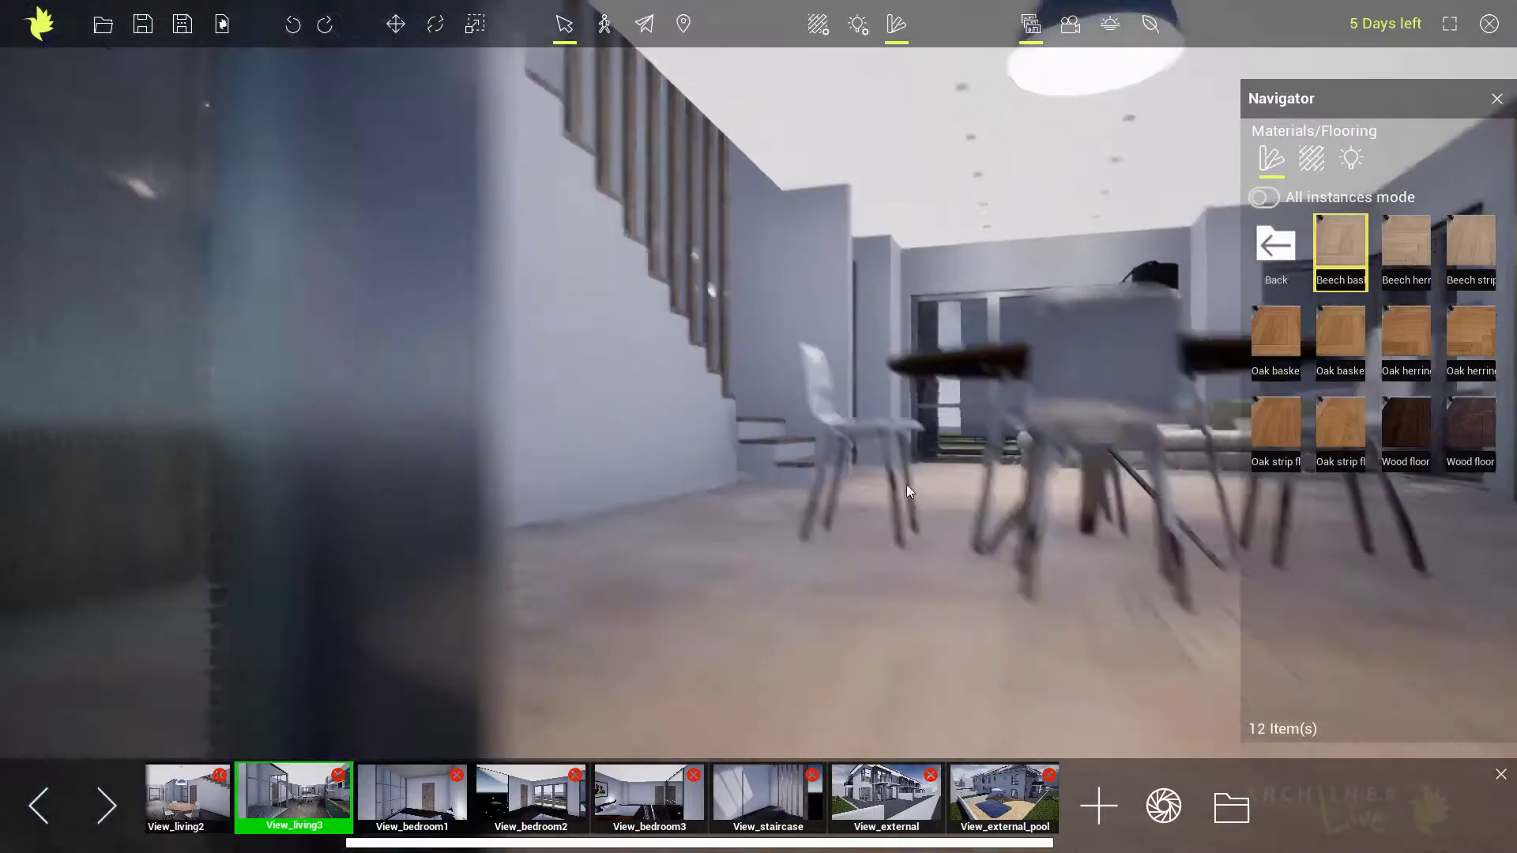
Step: Apply the second oak basket weave material from the Flooring materials to the living room floor and inspect it around the dining table
middle_click_drag(907, 485, 798, 557)
left_click_drag(1357, 339, 845, 665)
middle_click_drag(953, 633, 963, 666)
scroll(935, 649, "down", 3)
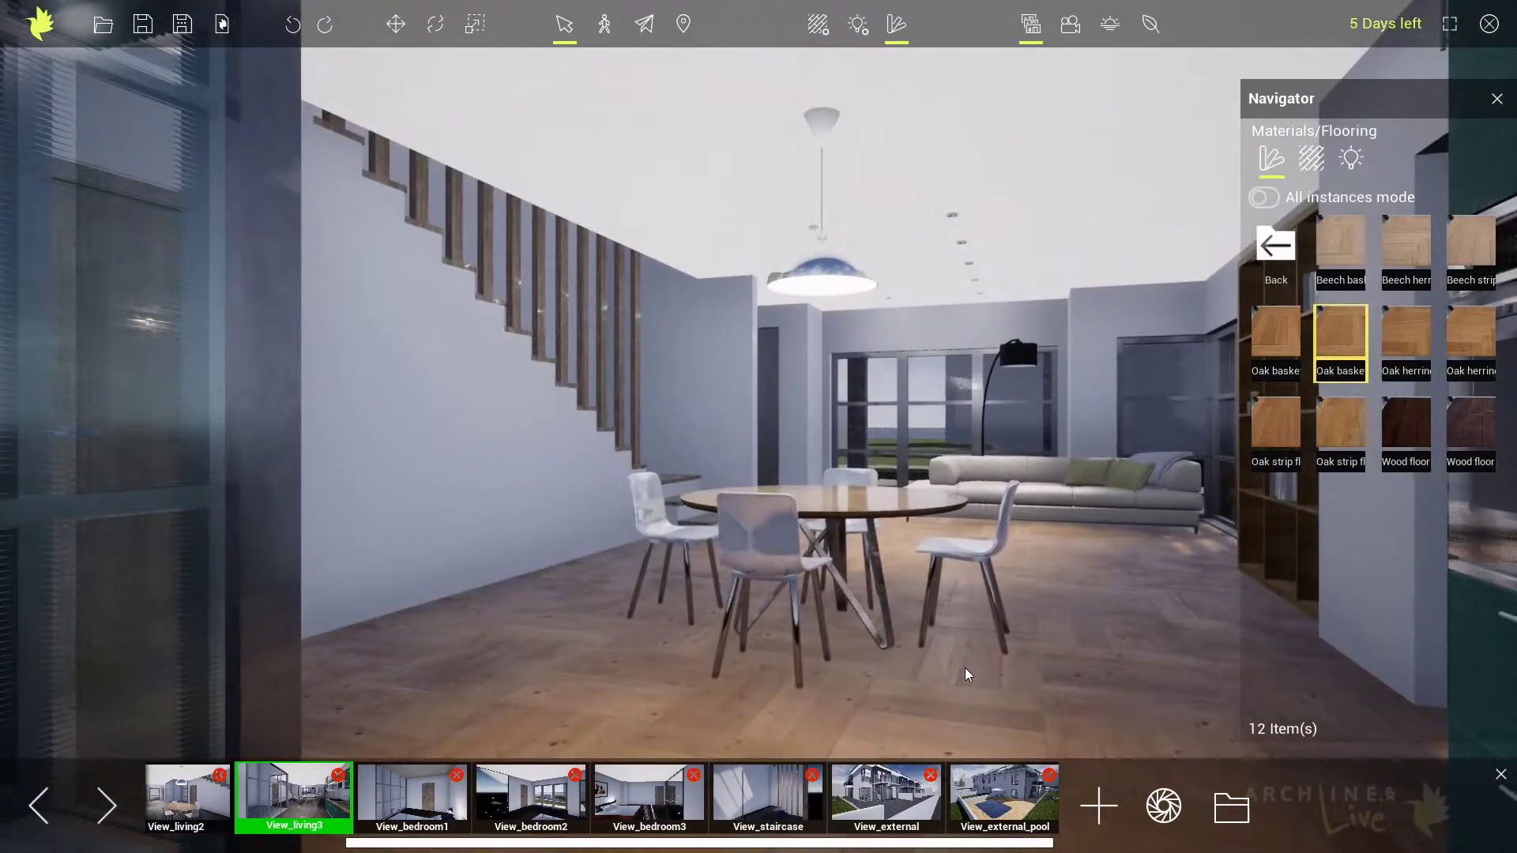
mouse_move(1402, 428)
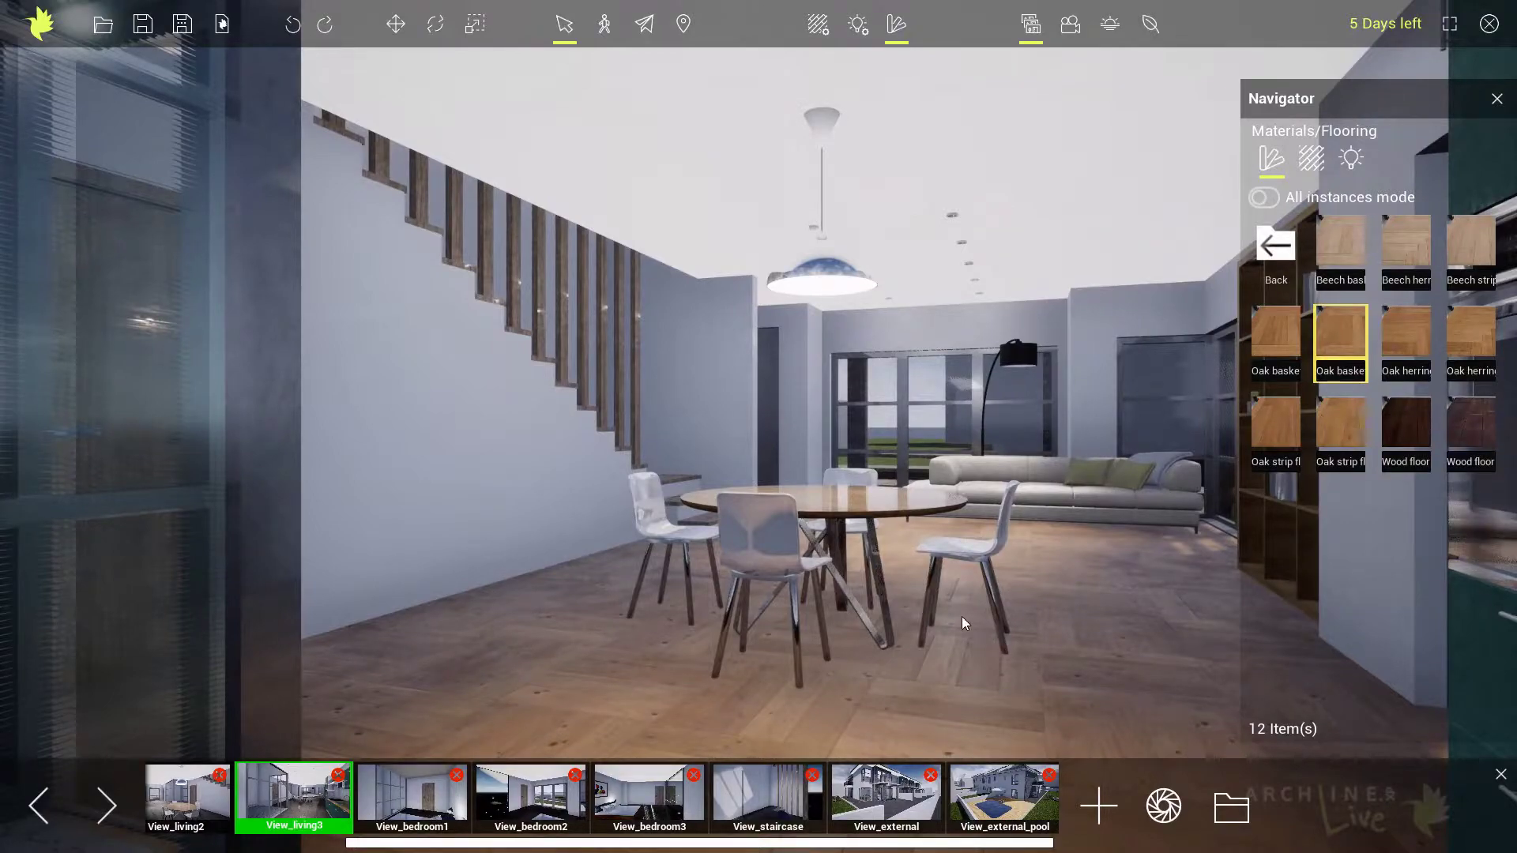
middle_click_drag(960, 620, 1016, 646)
scroll(911, 525, "up", 3)
middle_click_drag(910, 519, 813, 584)
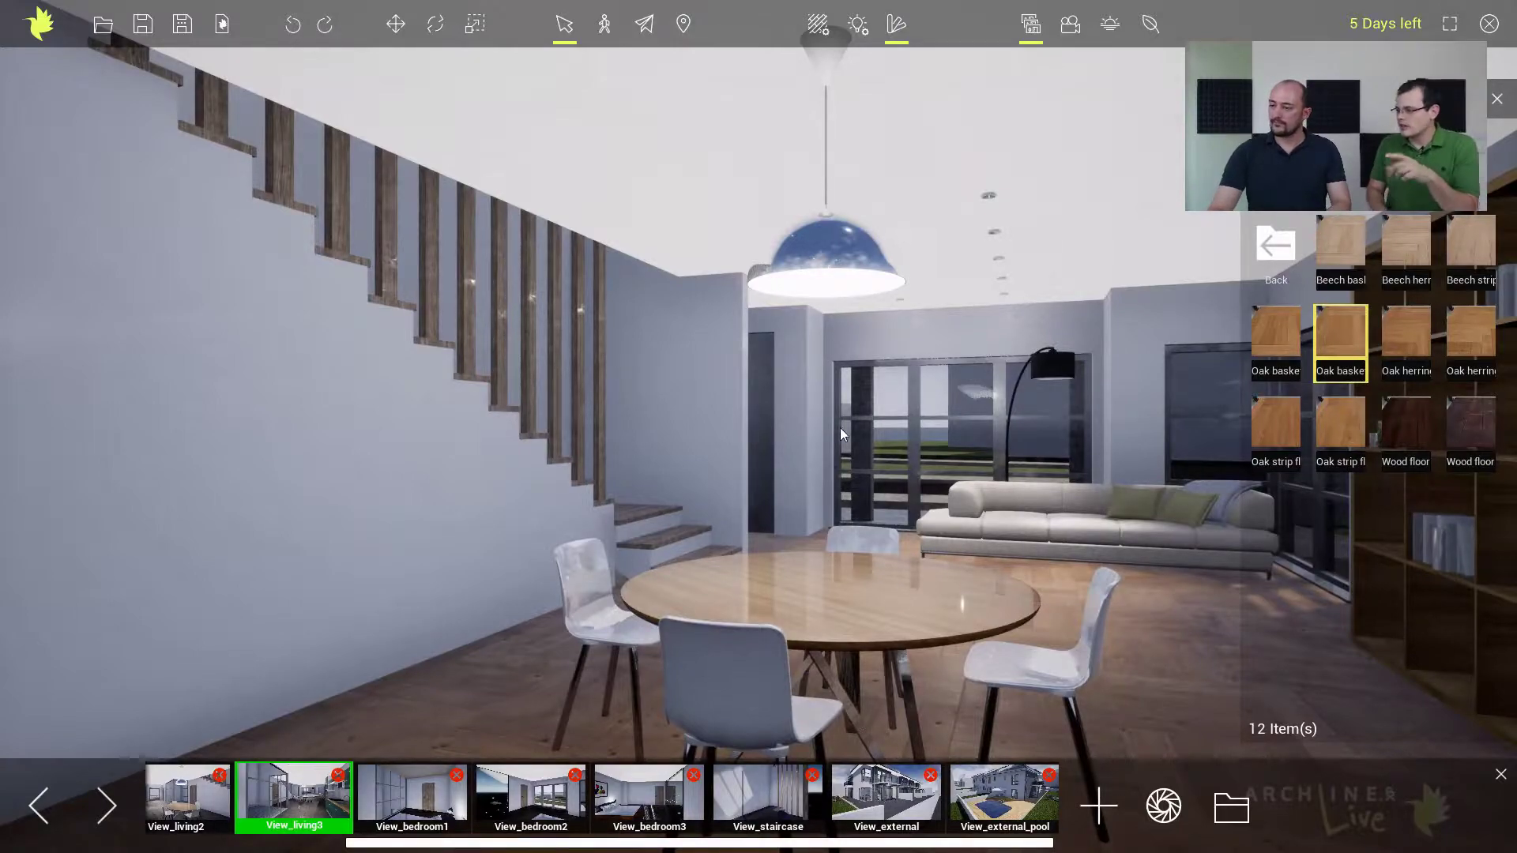
Step: Return to the main material categories and switch to View_external
left_click(1272, 247)
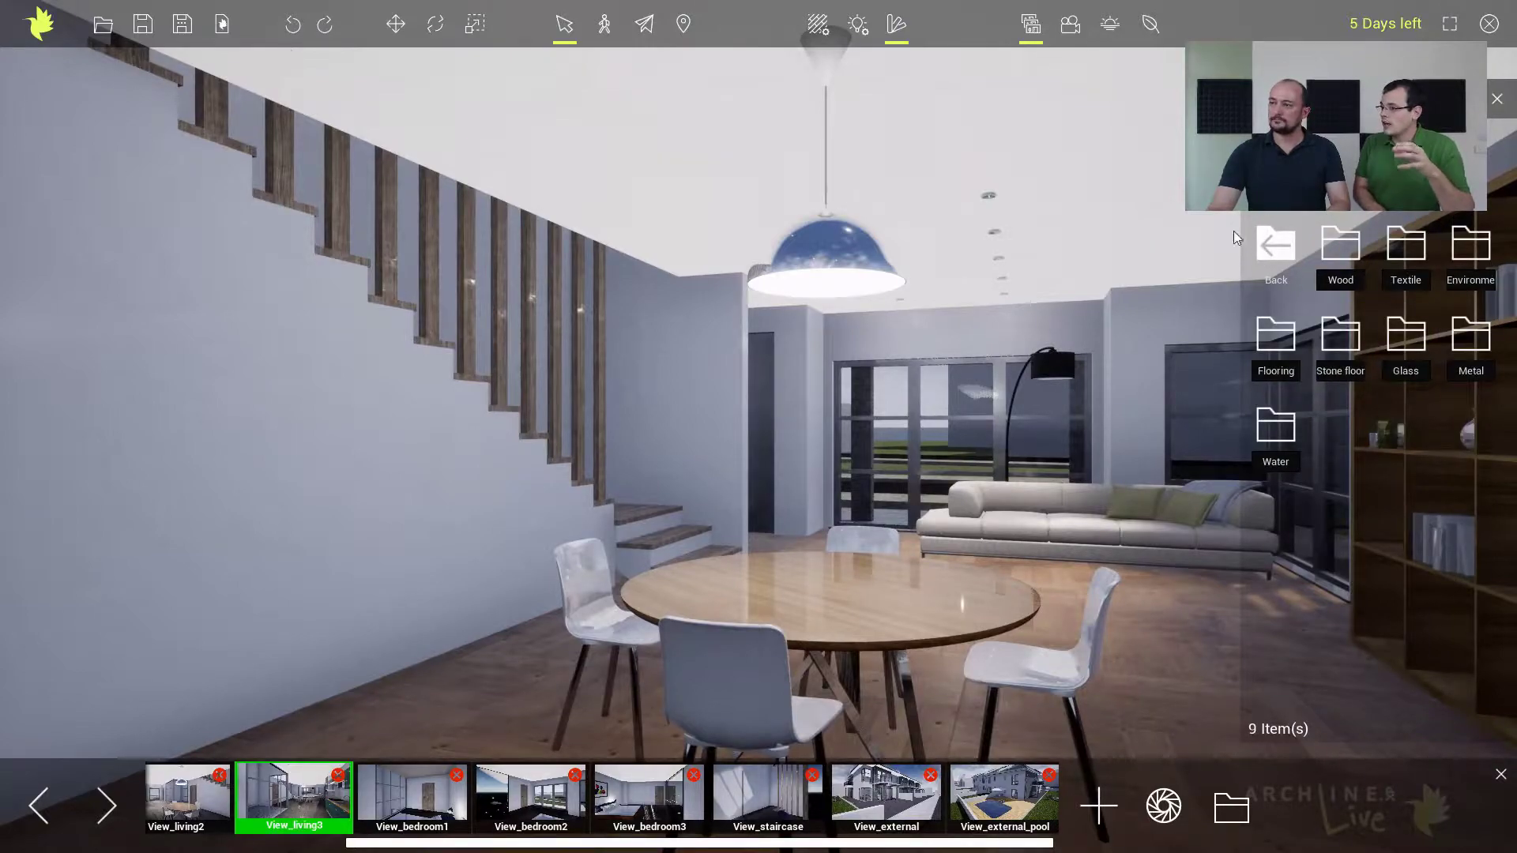
left_click(1117, 30)
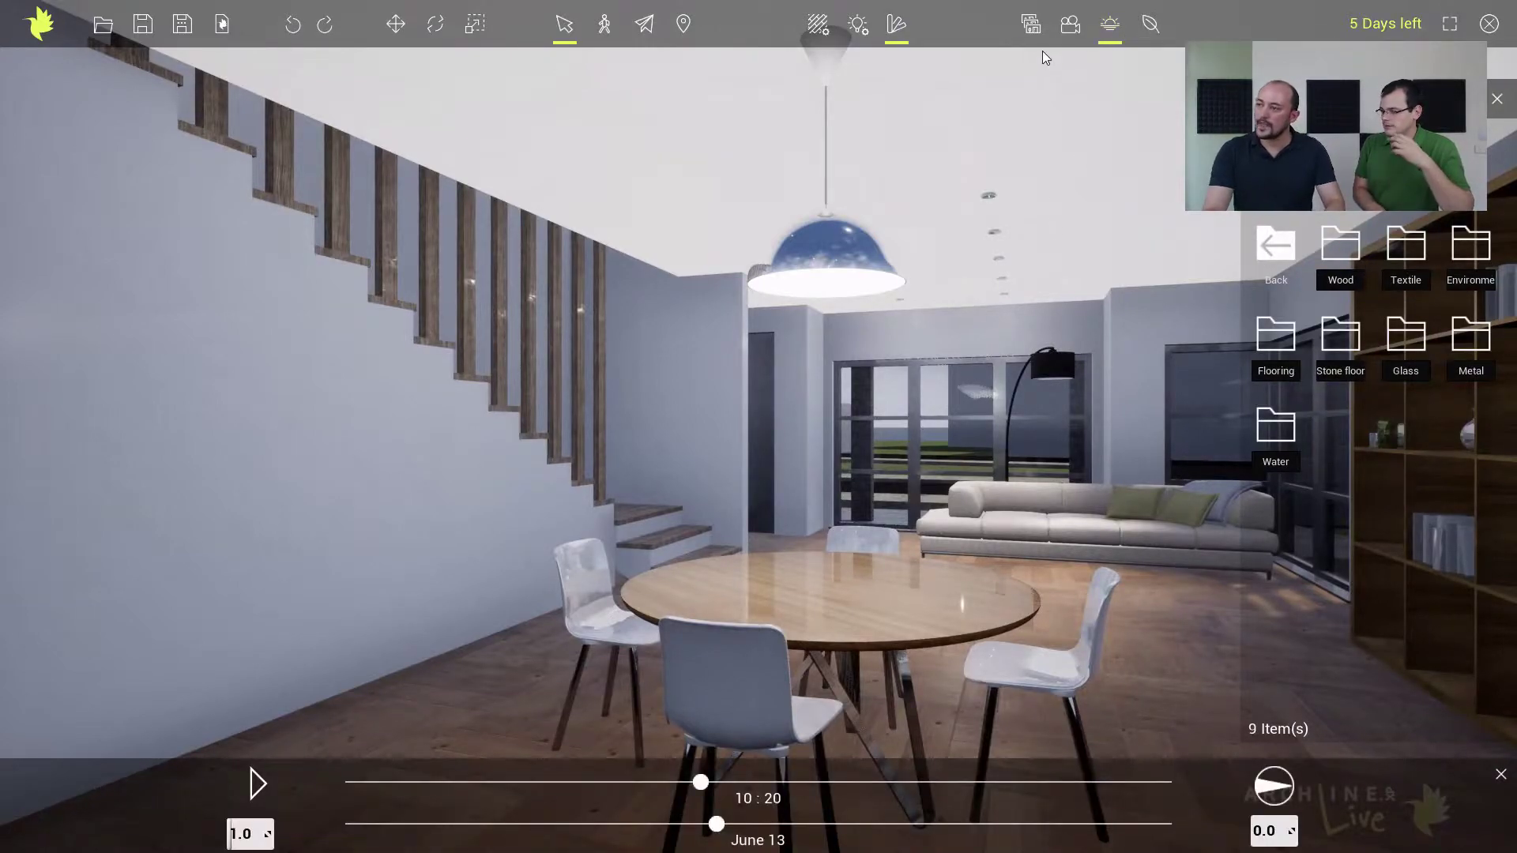
left_click(1030, 26)
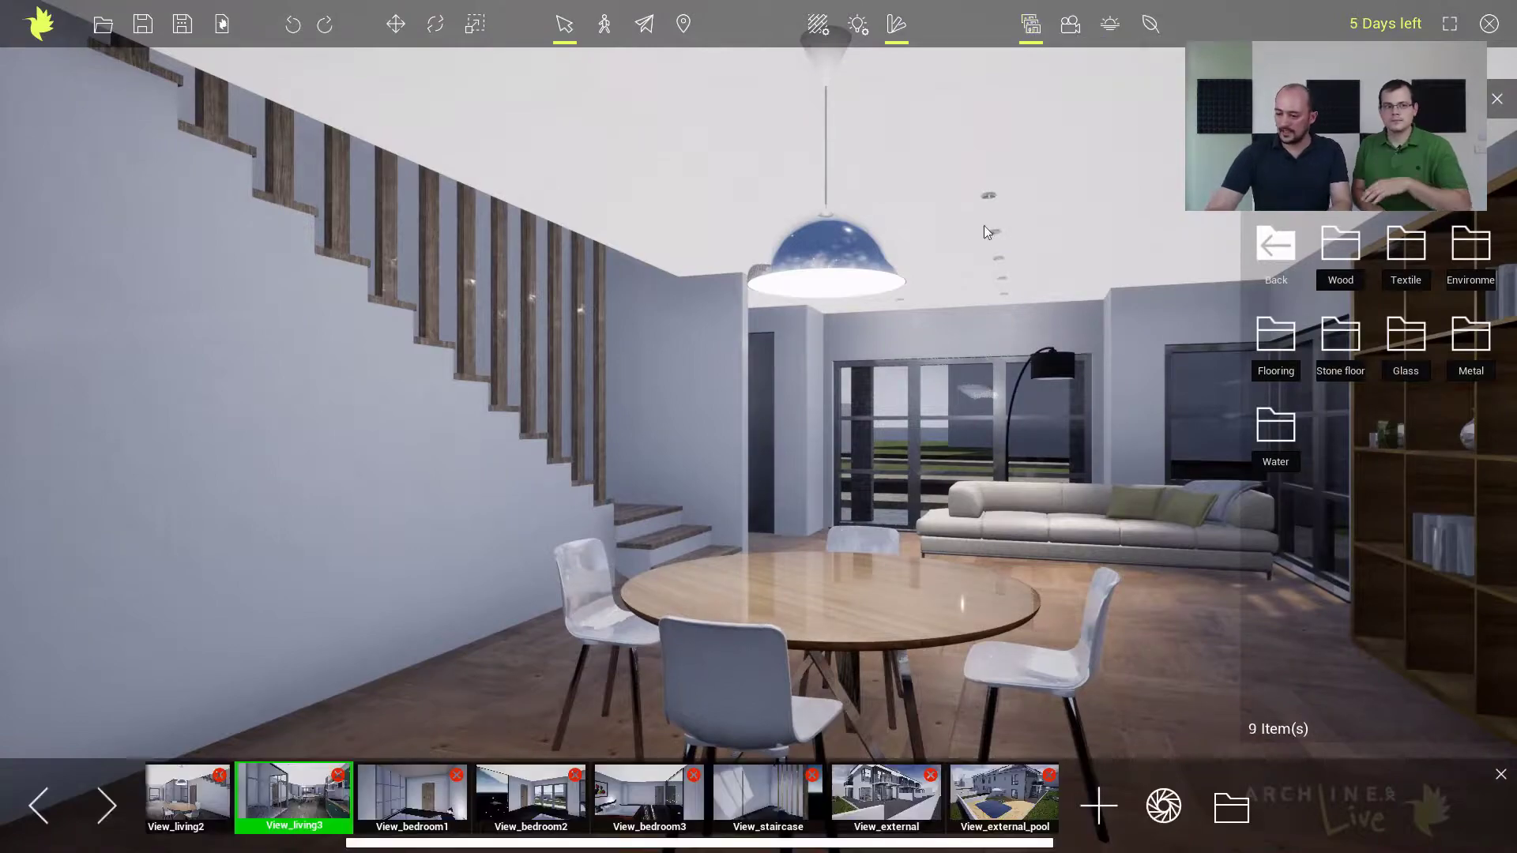
left_click(892, 794)
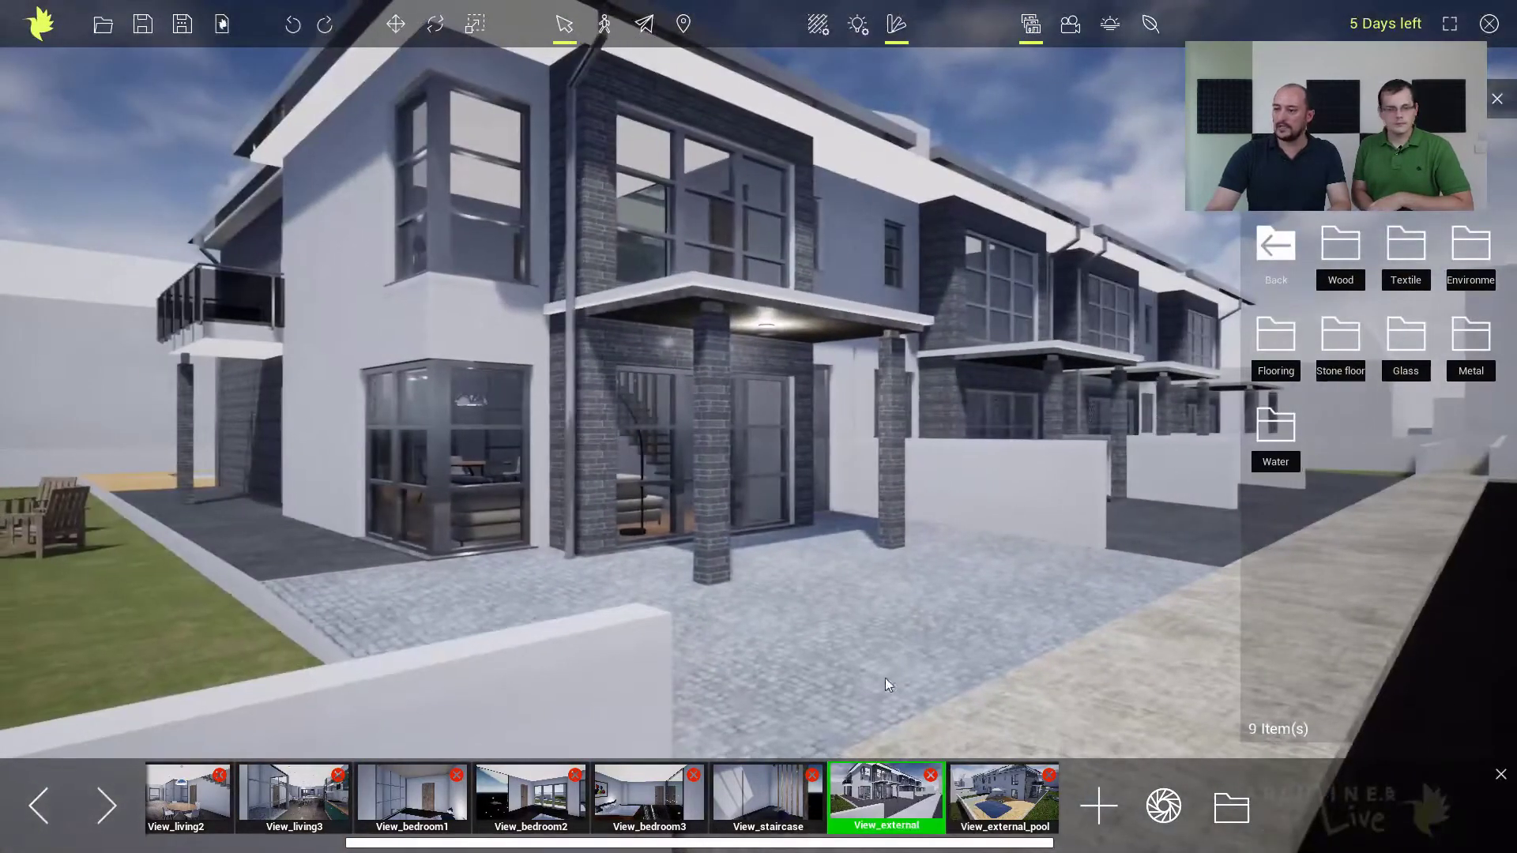
Step: Set the sun position of the exterior scene to 13:45 on June 4
left_click(1108, 27)
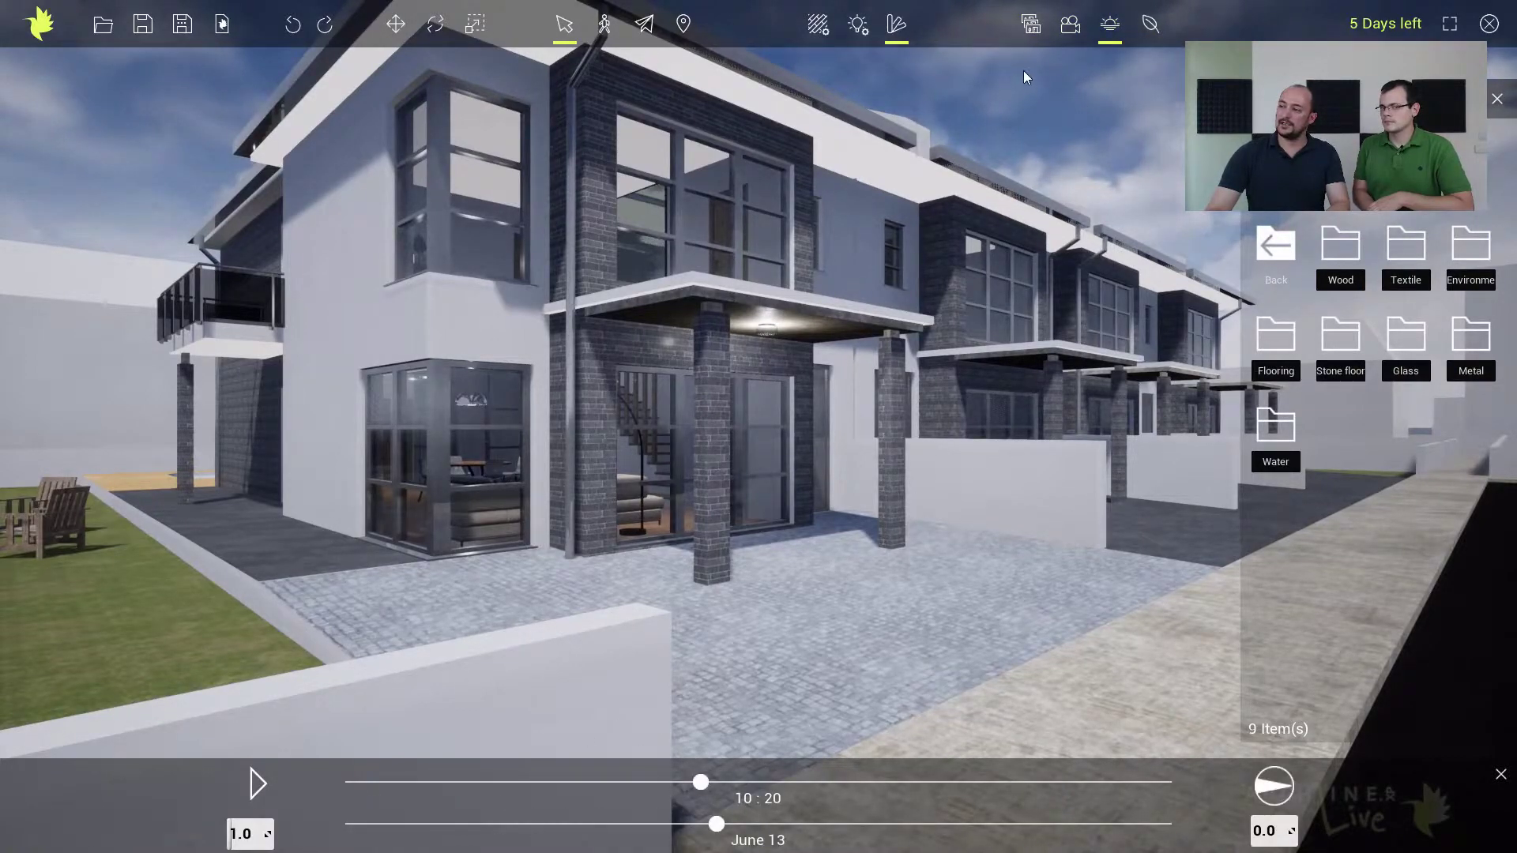
left_click(1032, 26)
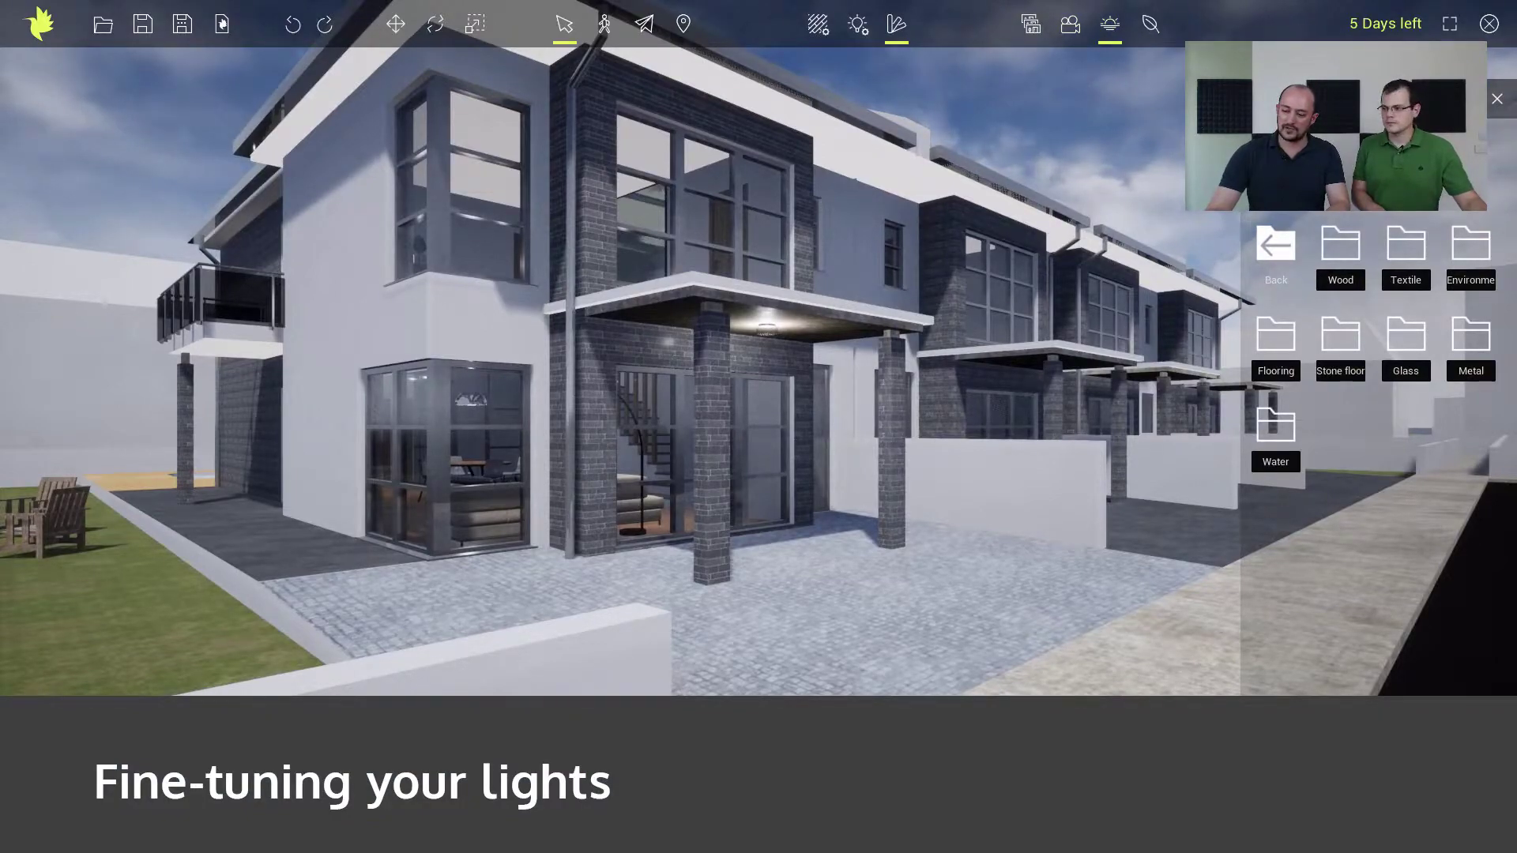
left_click_drag(695, 782, 658, 782)
left_click_drag(716, 824, 822, 796)
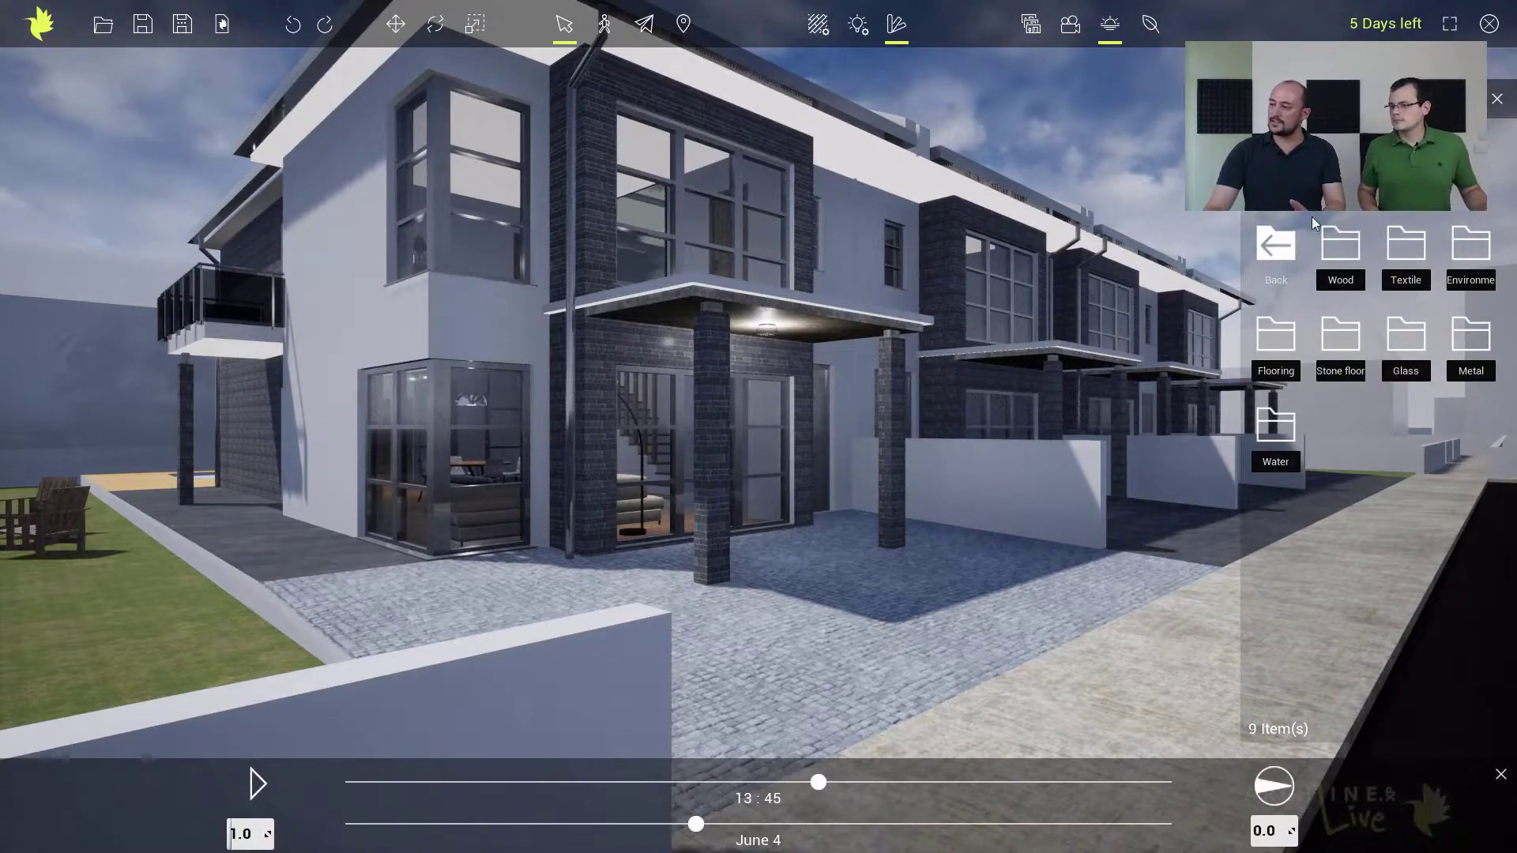
Step: Apply the Basic white material from the Environment materials to the row house exterior near the roof edge
left_click(1276, 258)
left_click(1342, 251)
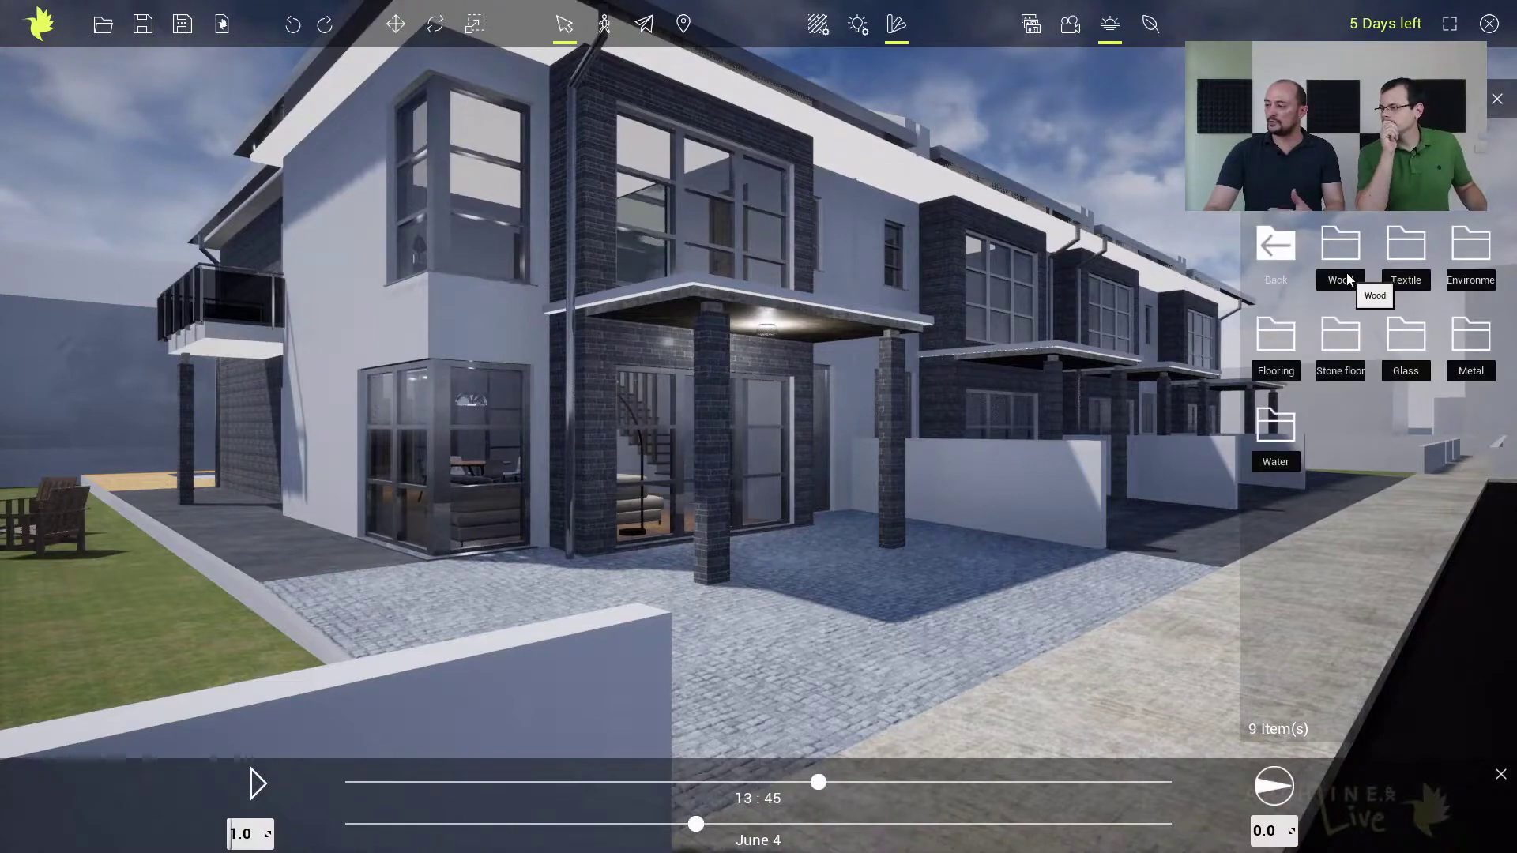
left_click(1334, 336)
mouse_move(1470, 245)
left_mouse_down()
mouse_move(1079, 257)
mouse_move(908, 181)
left_mouse_up()
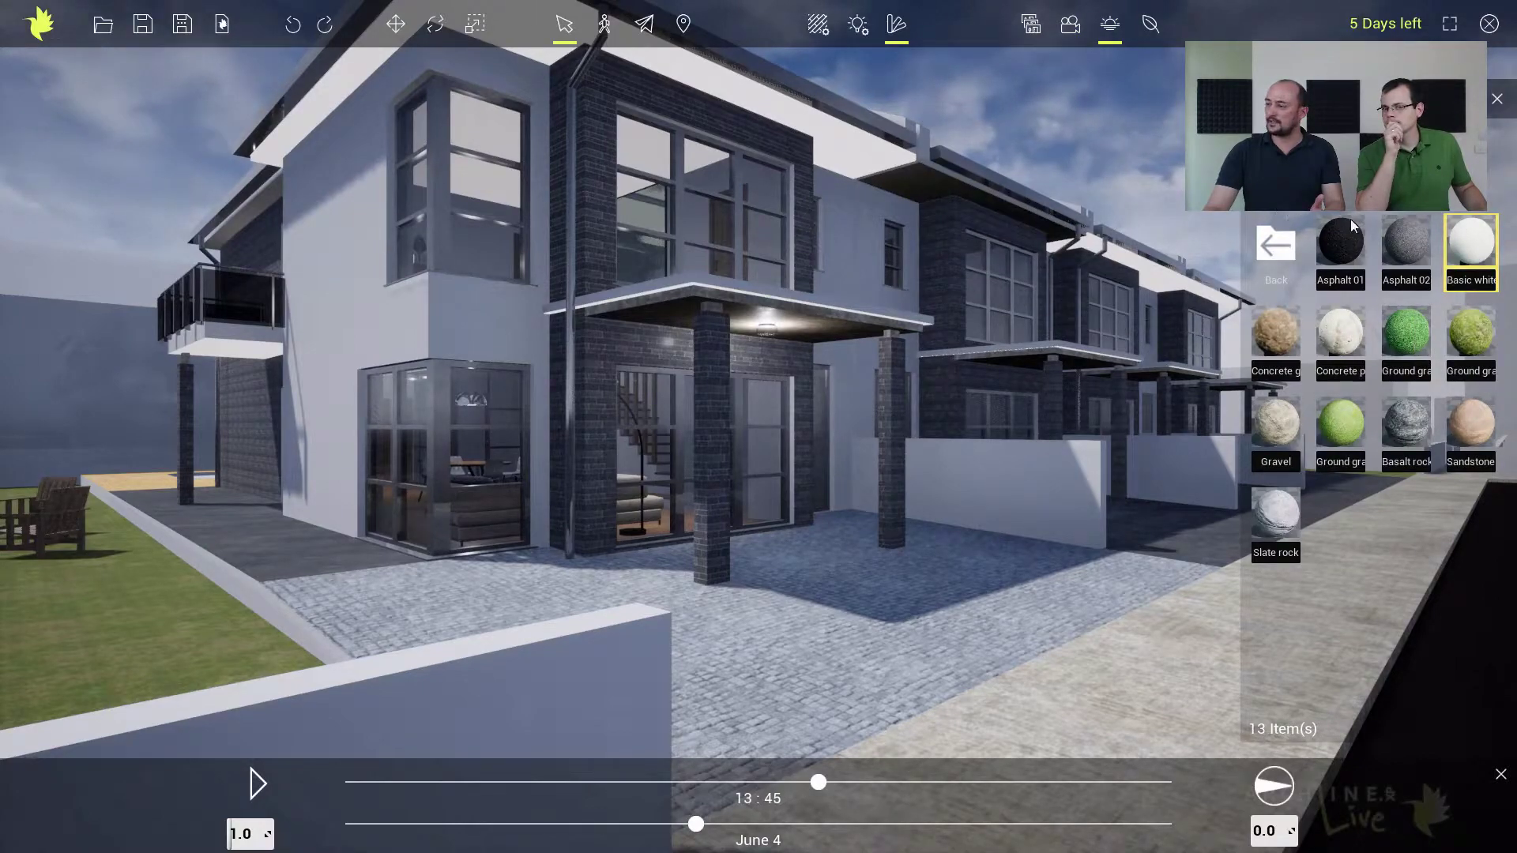
Step: Try the Basic white material on the underside of the roof overhang and close the material library
left_click_drag(1470, 245, 893, 174)
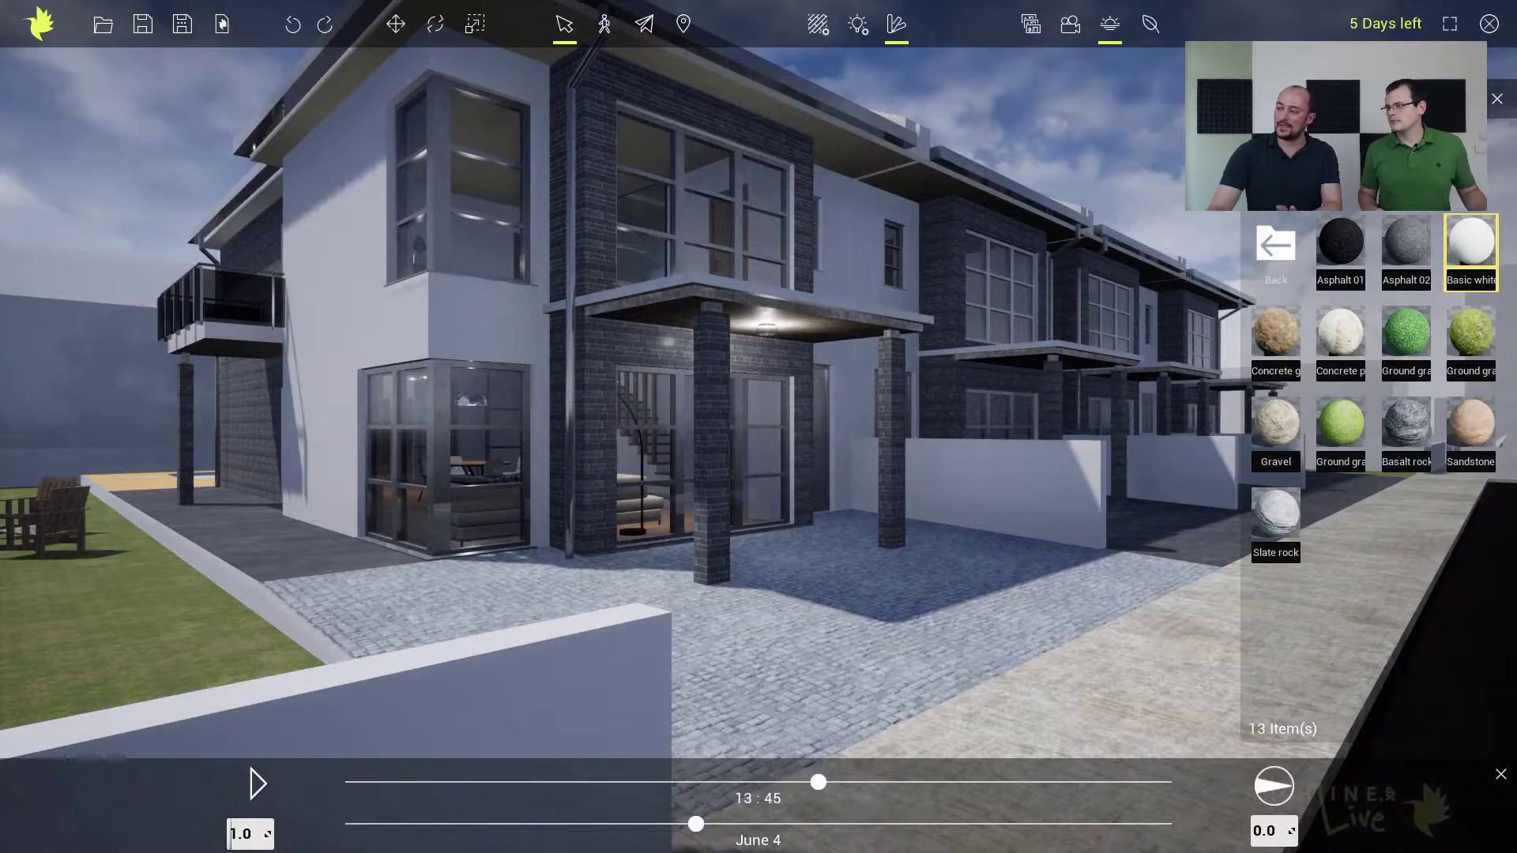
left_click(1495, 99)
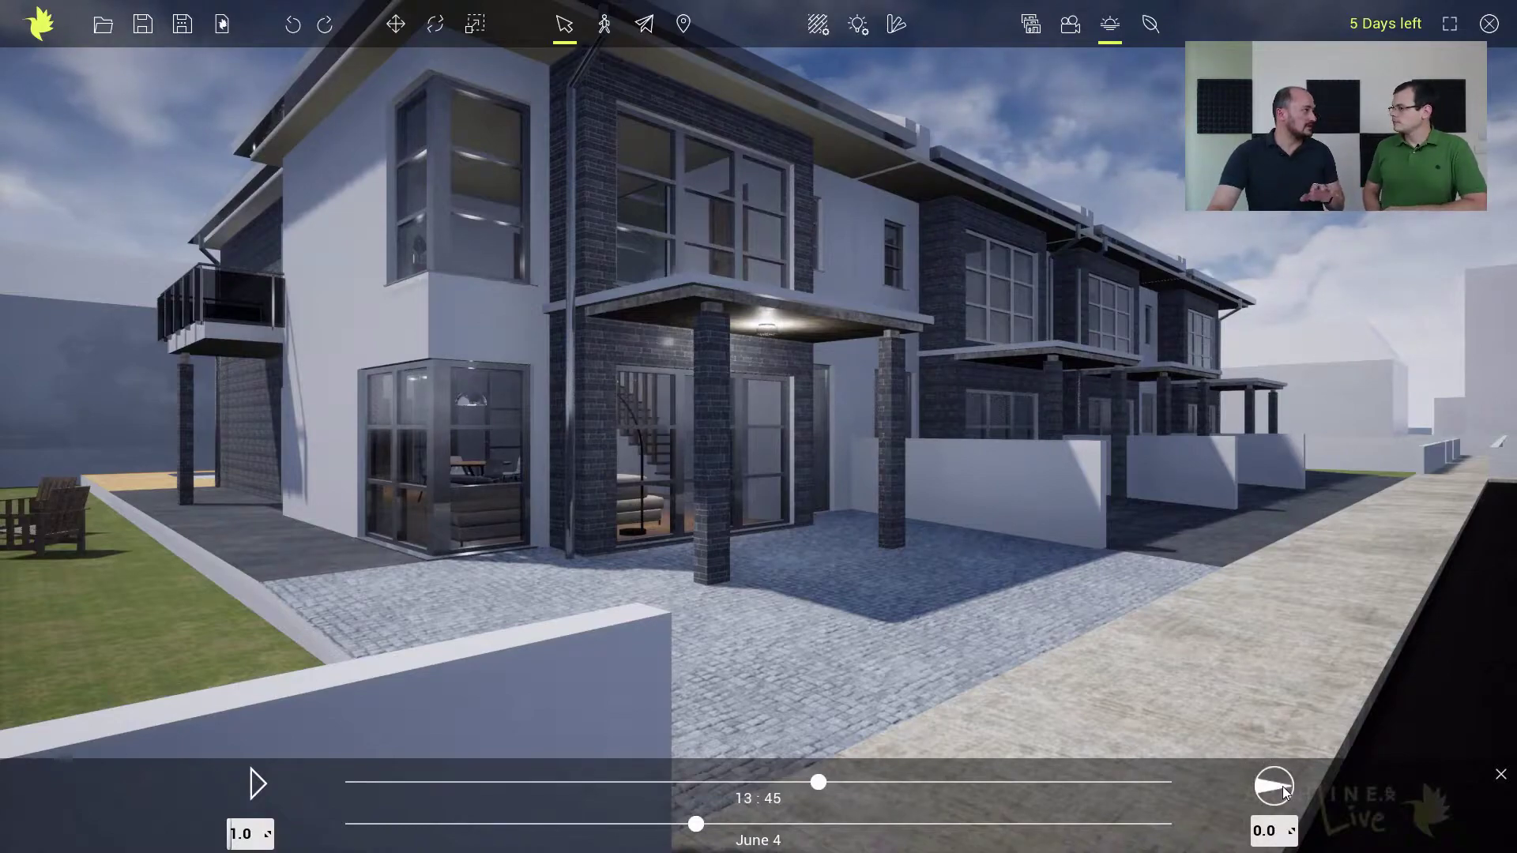
Step: Preview the sun's movement over June 4 with the day animation and set the time of day to 2:04
left_click(259, 785)
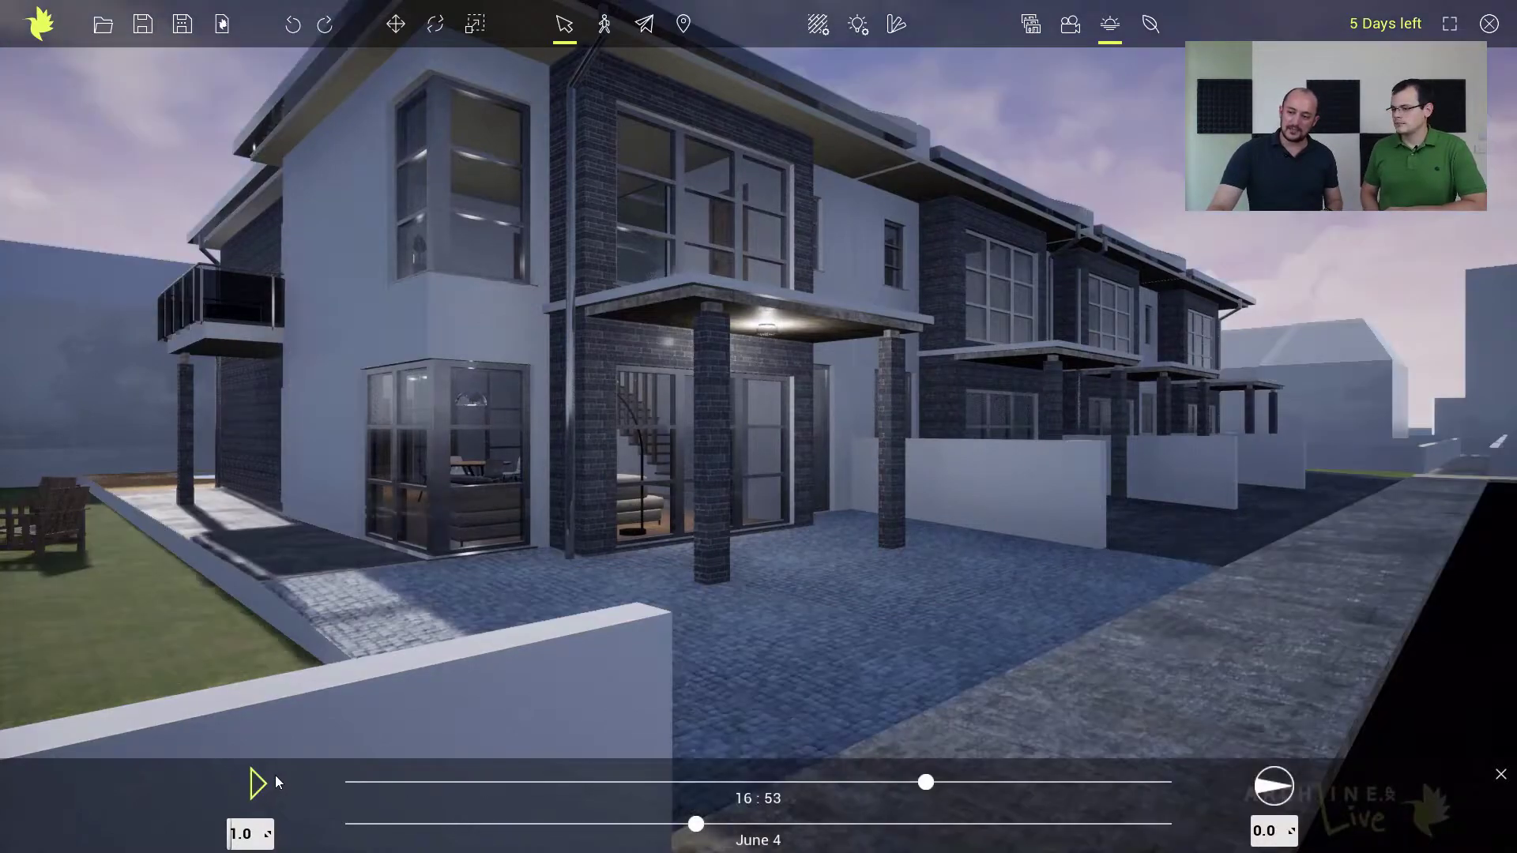
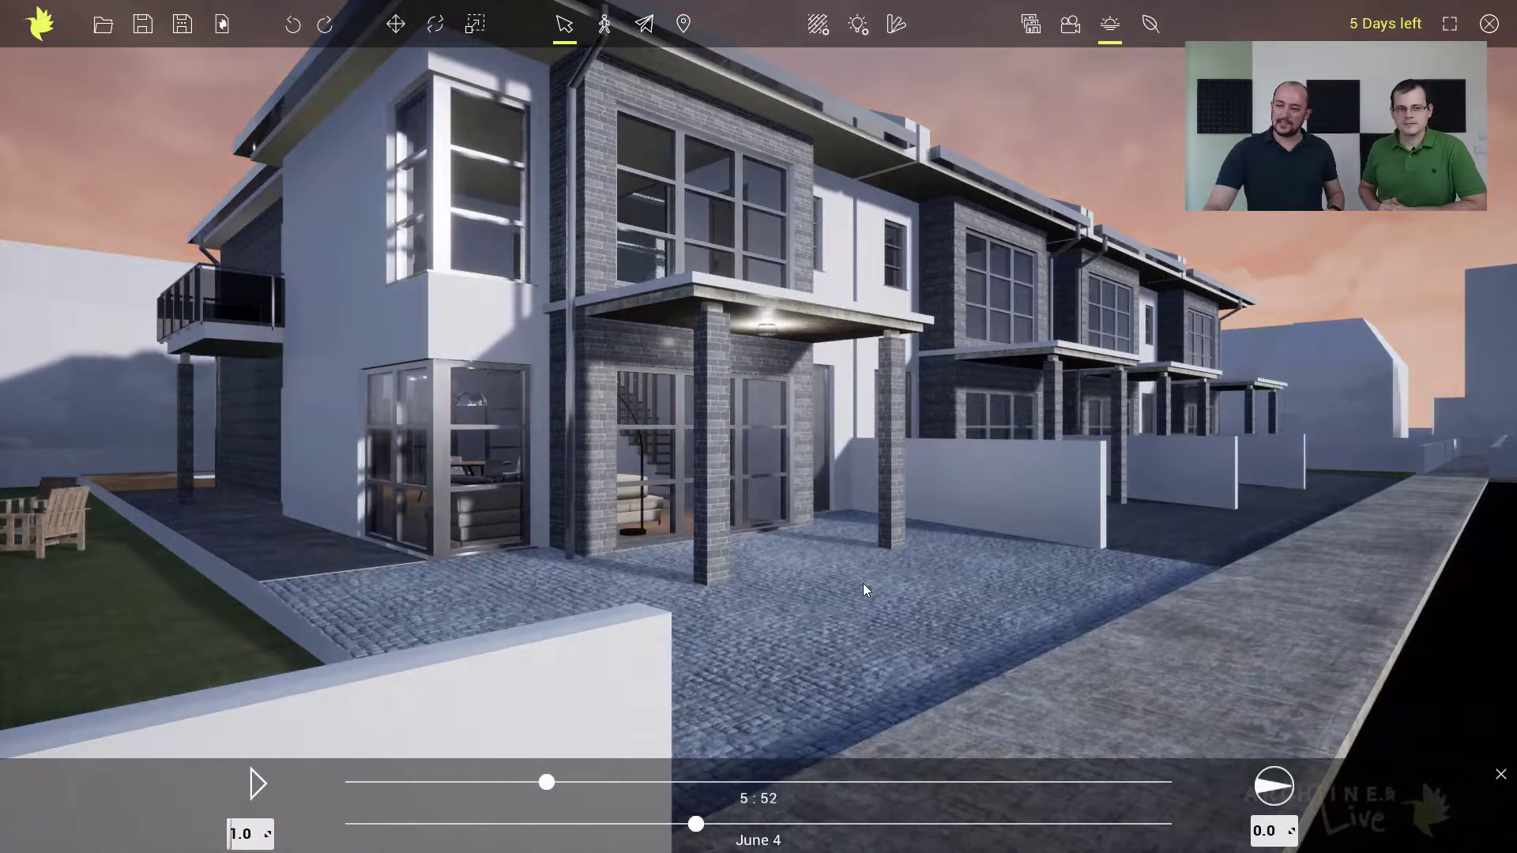
left_click(242, 783)
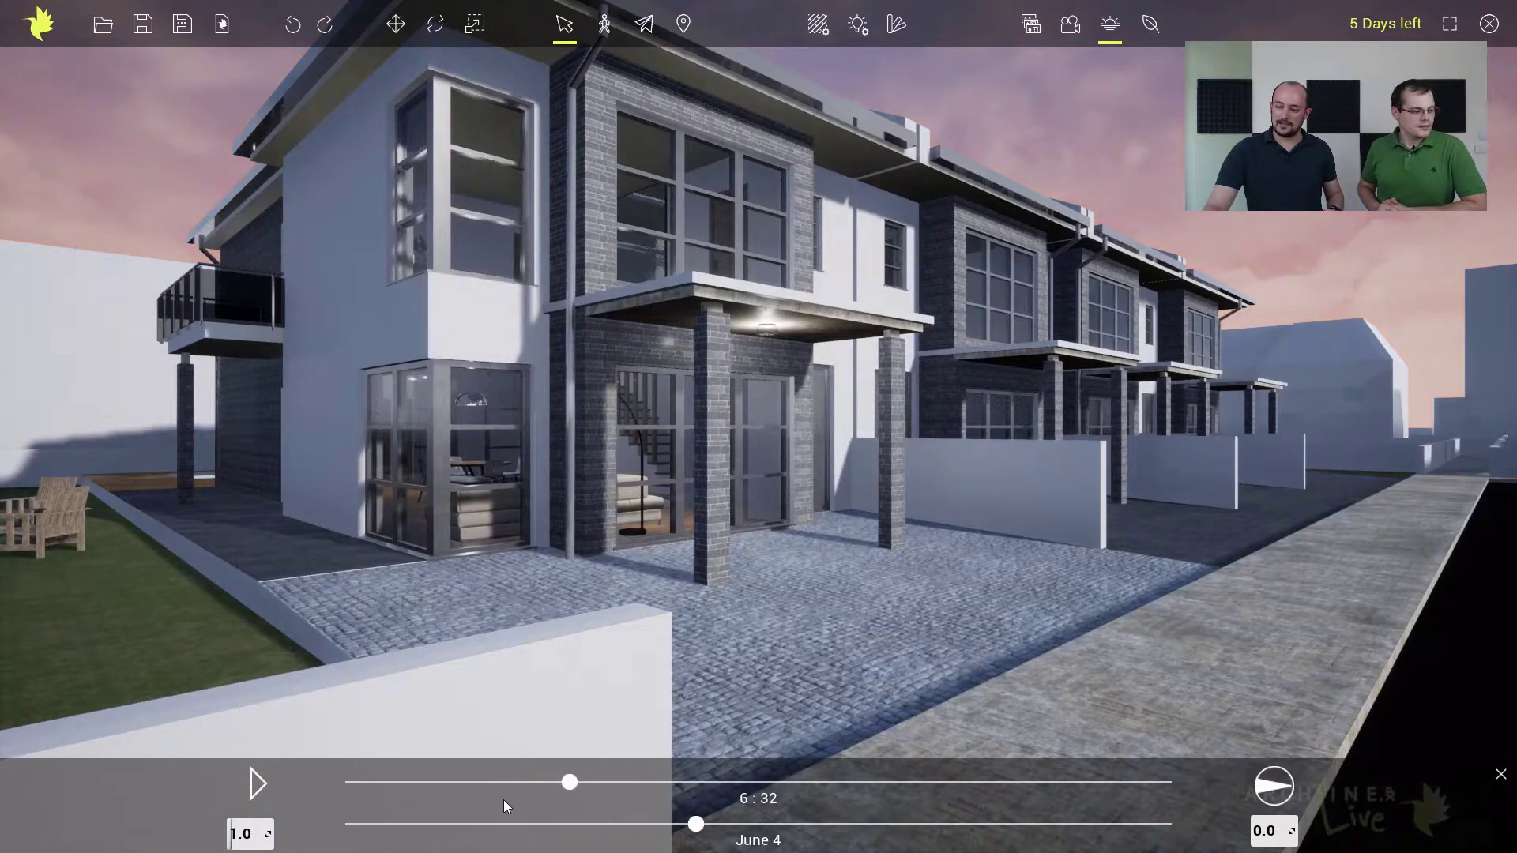
left_click_drag(575, 781, 643, 782)
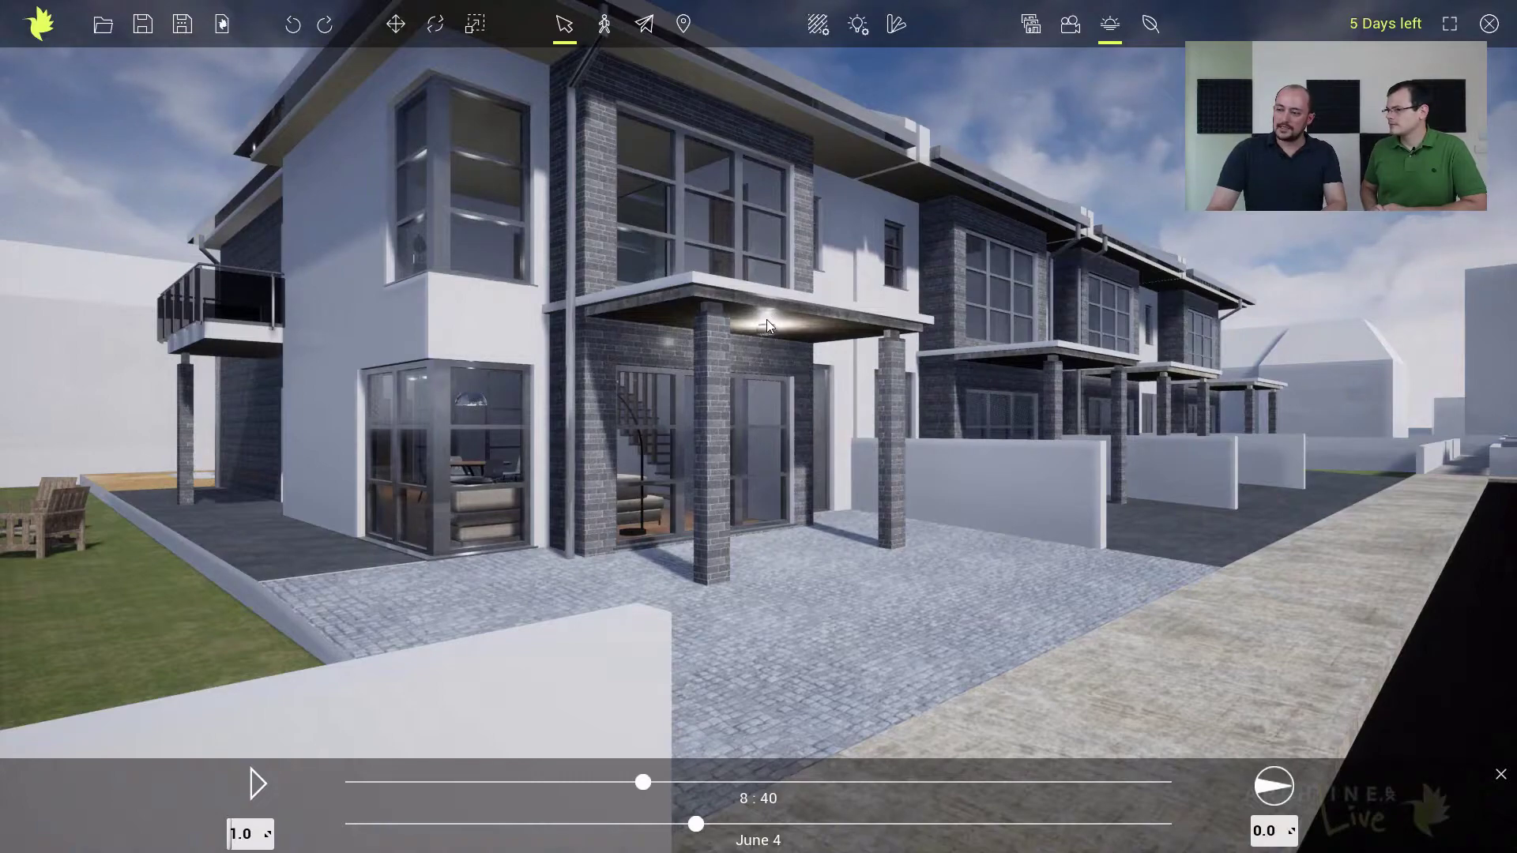
left_click_drag(643, 782, 430, 786)
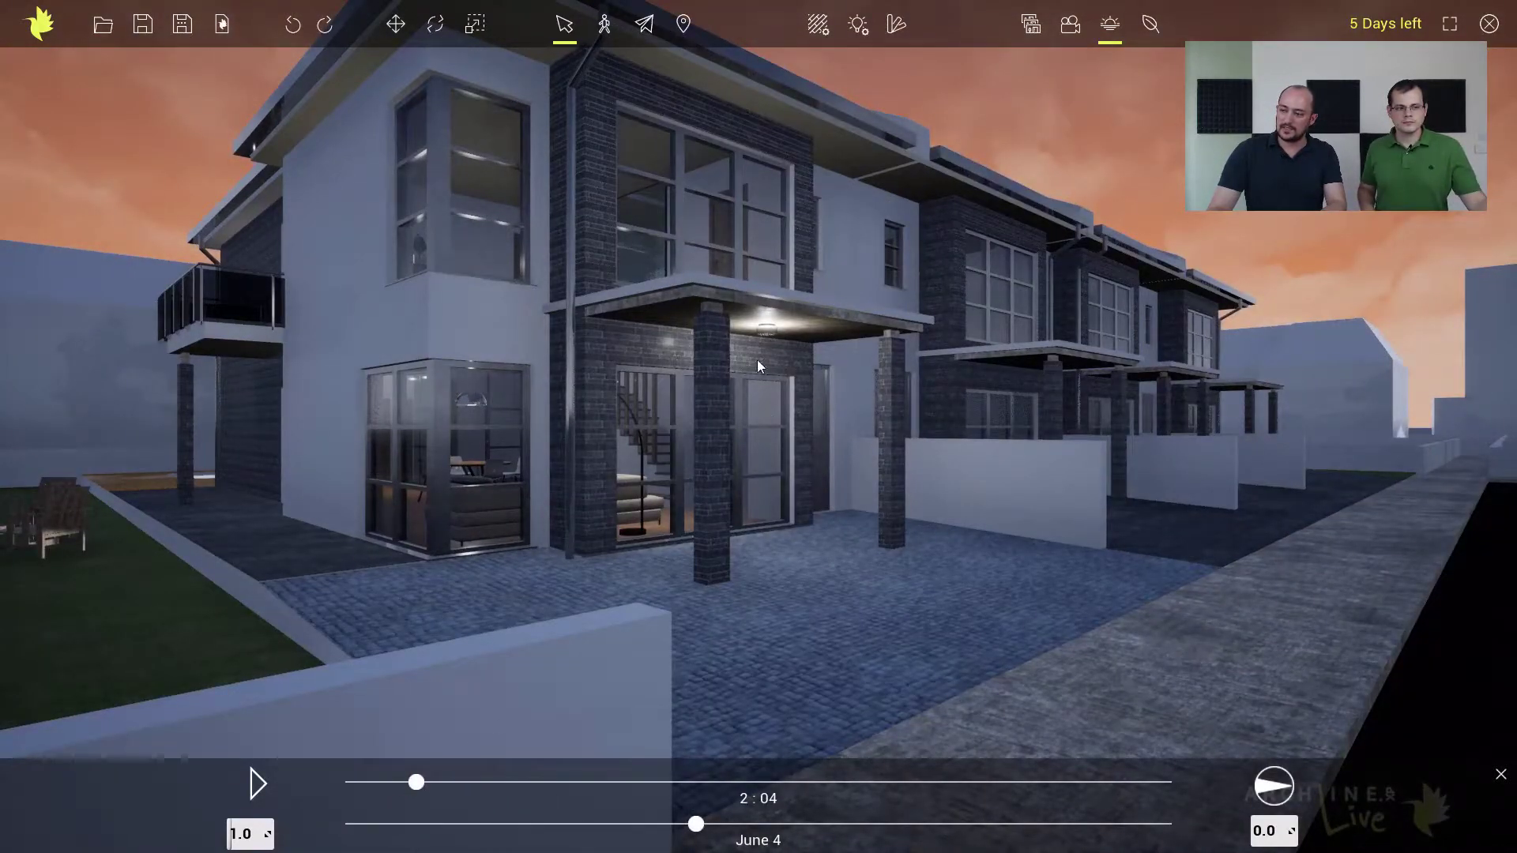
Step: Open the porch ceiling light's properties, check its on/off switch, and set its intensity to 1,914 lumens
scroll(700, 374, "up", 5)
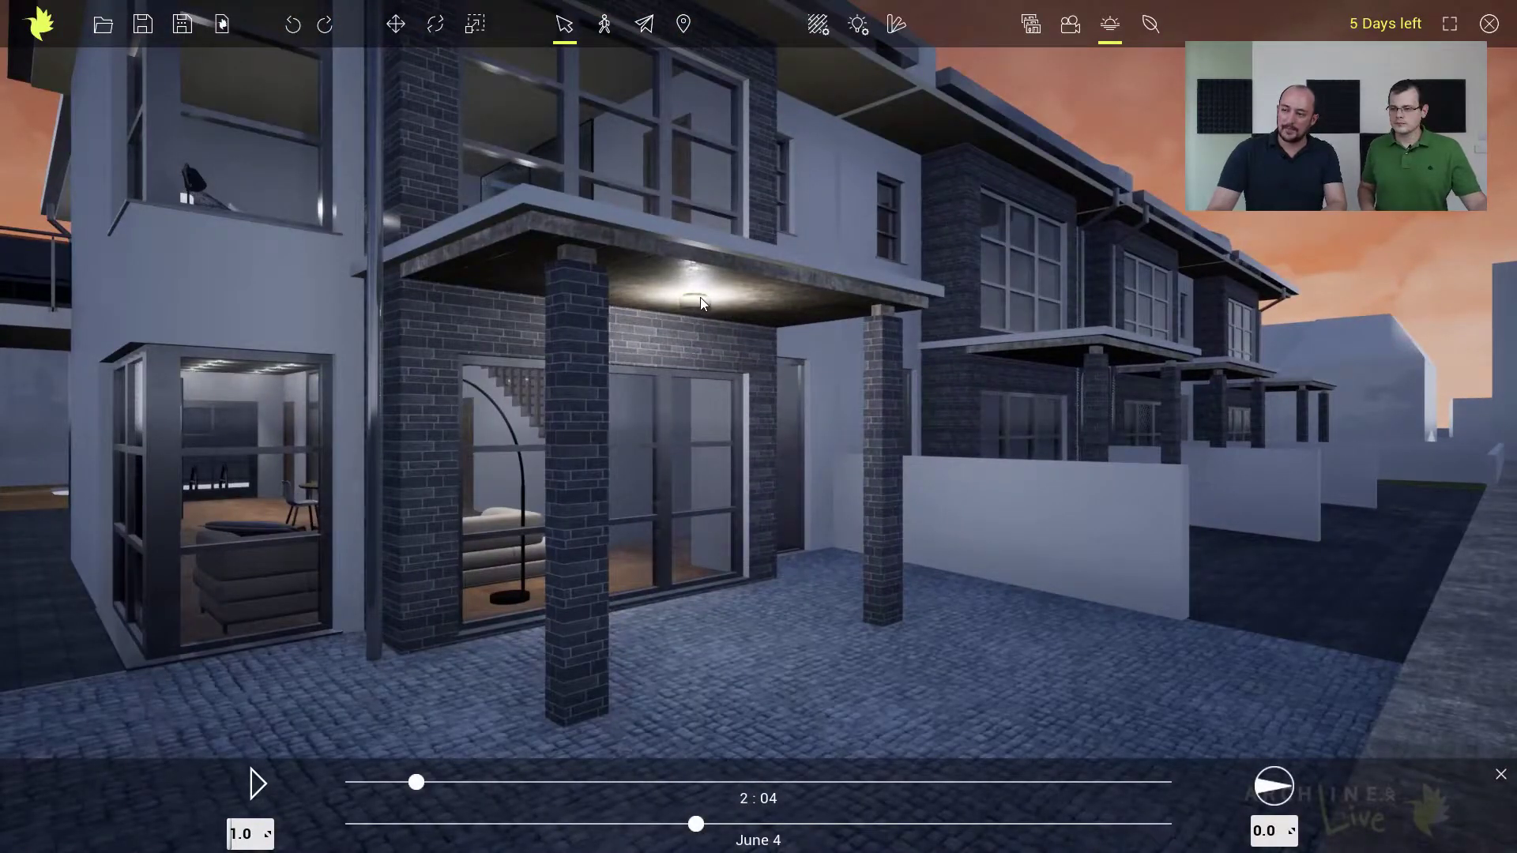
left_click(856, 25)
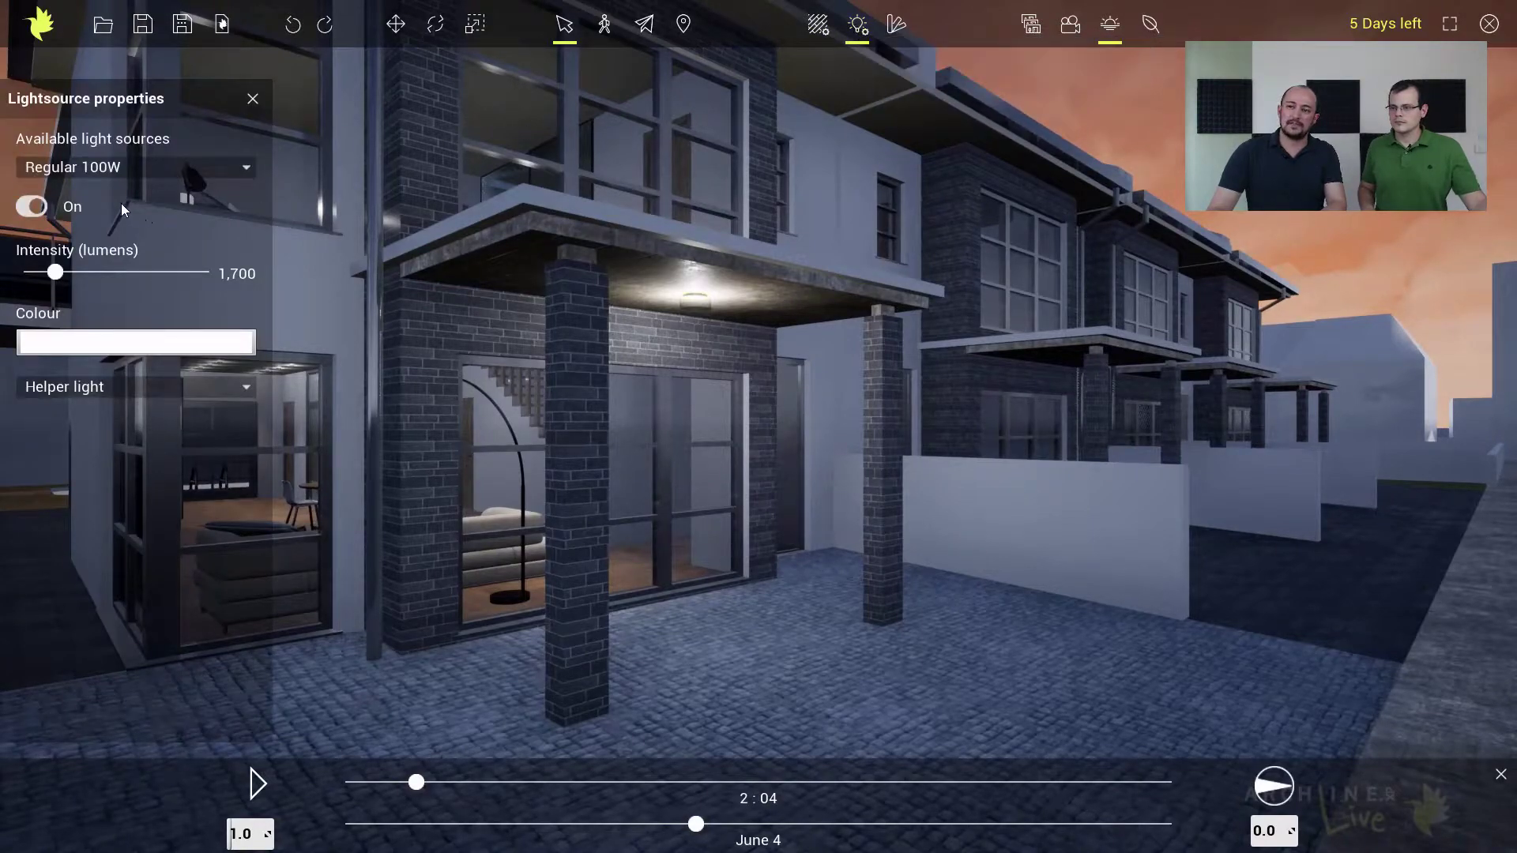
left_click(98, 168)
left_click(98, 169)
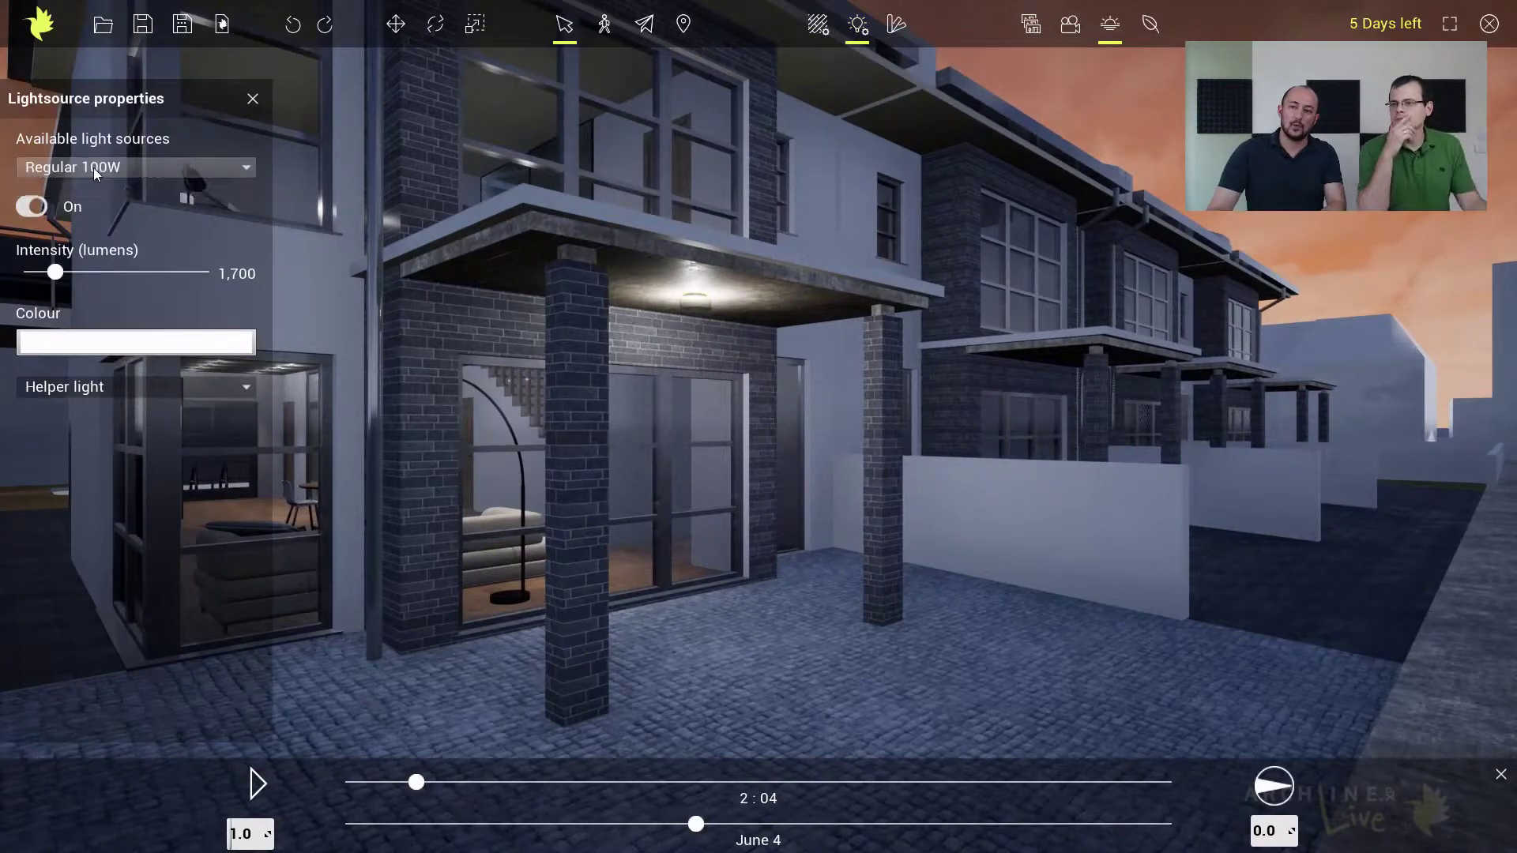
left_click(36, 209)
left_click(36, 210)
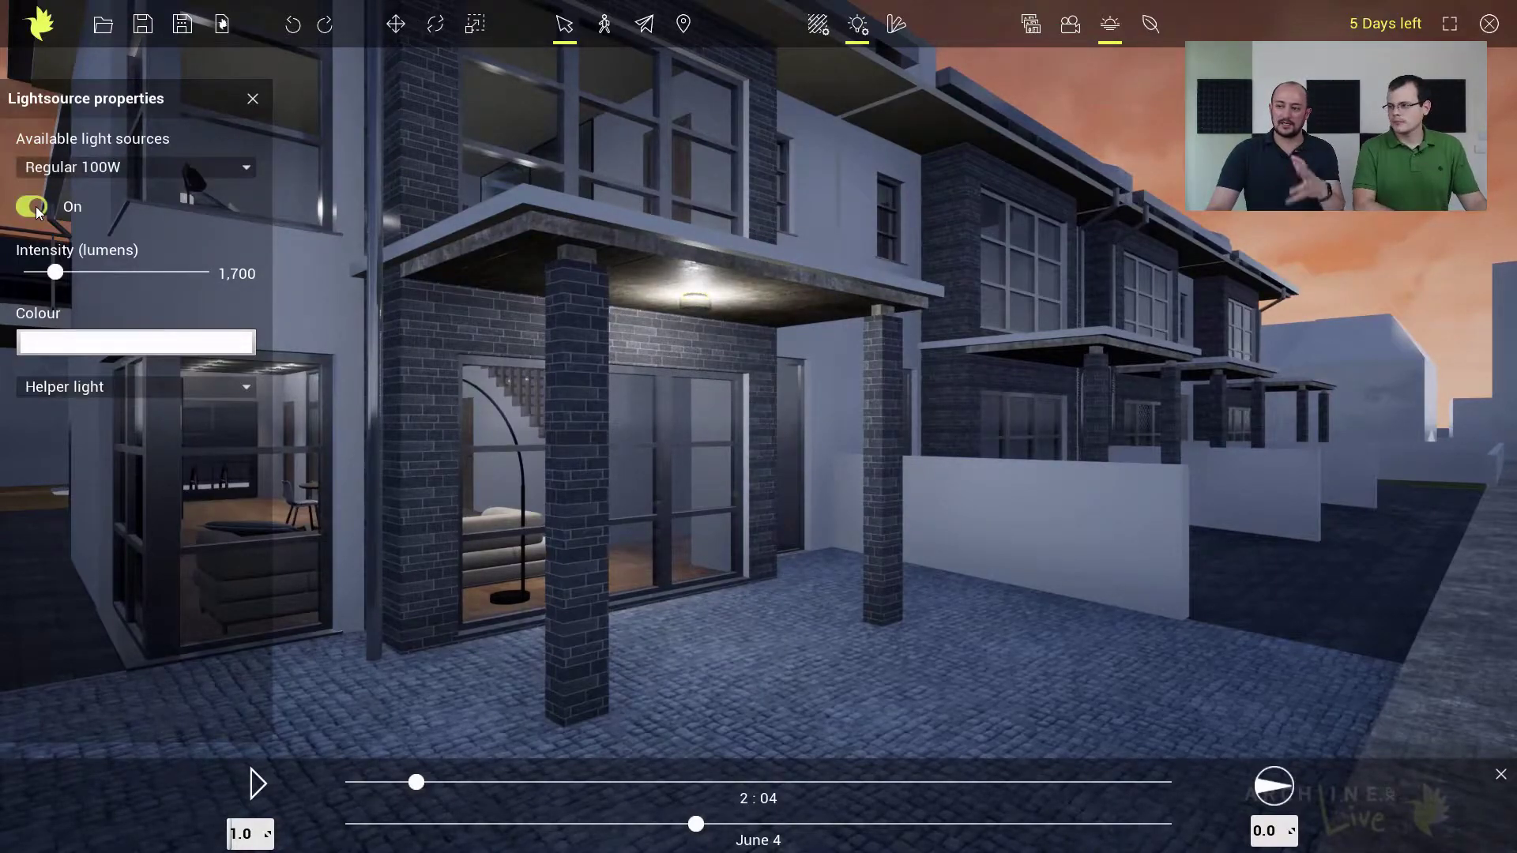
mouse_move(55, 272)
left_mouse_down()
mouse_move(113, 272)
mouse_move(60, 272)
left_mouse_up()
Step: Change the porch light's colour to a pale orange with RGB 255, 221, 204
left_click(83, 344)
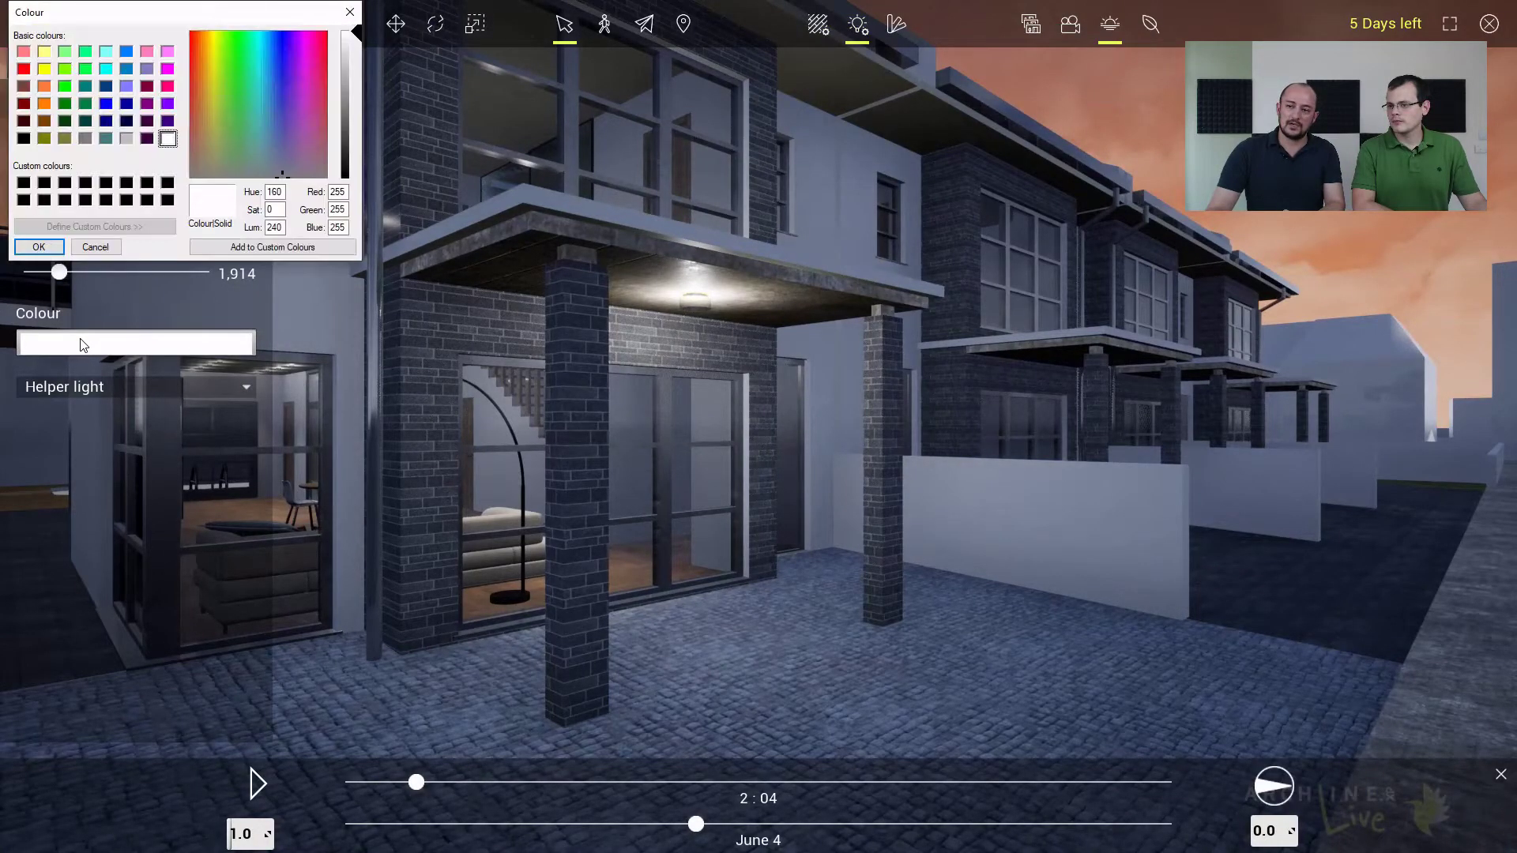
left_click(45, 86)
left_click(39, 247)
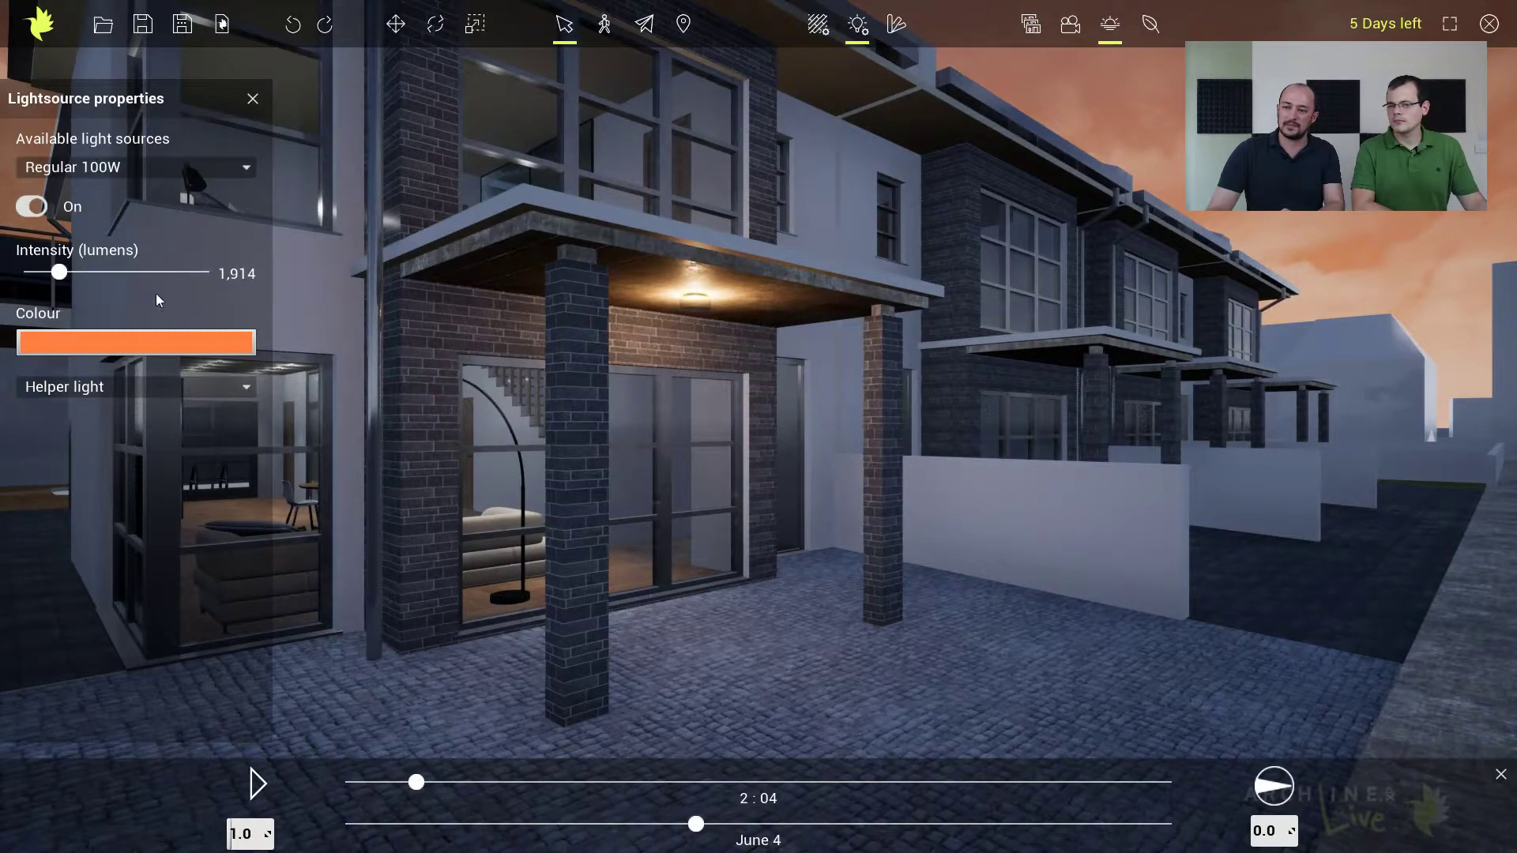
left_click(147, 345)
left_click_drag(357, 79, 357, 49)
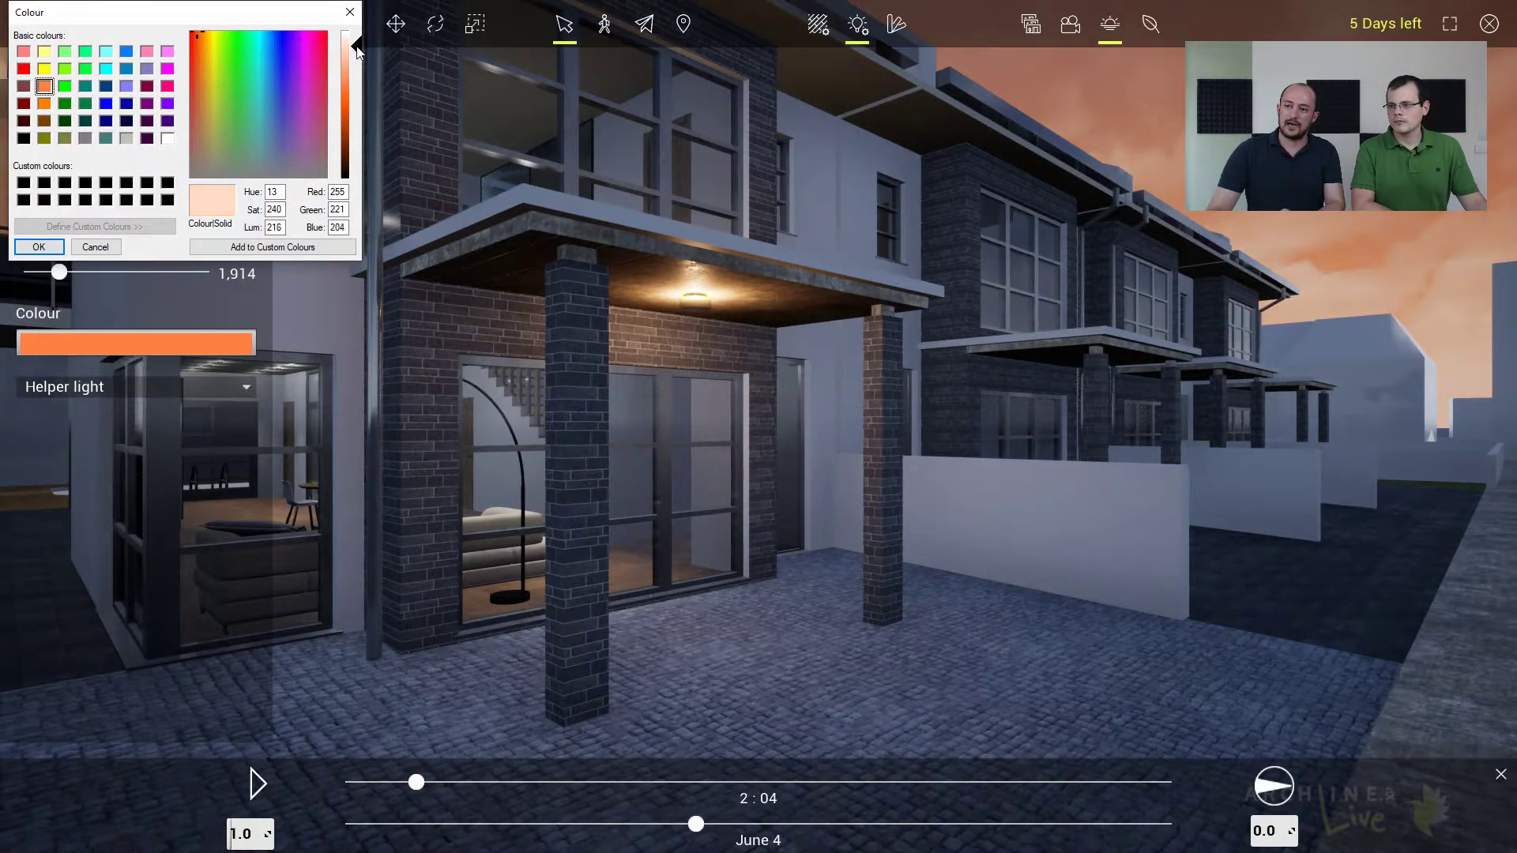
left_click(39, 247)
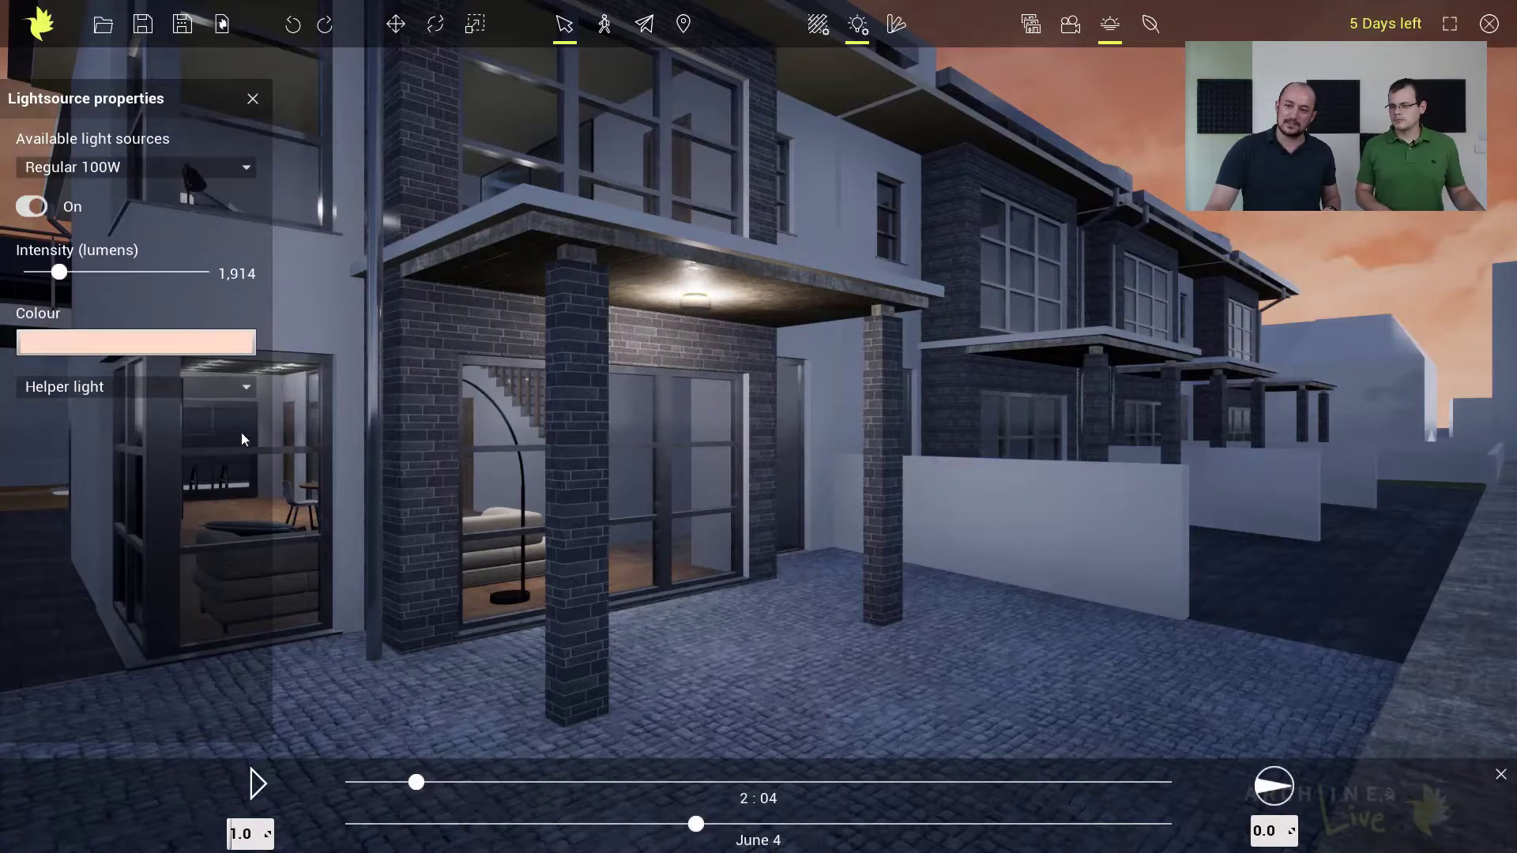
Step: Set the porch light's type to Real light (shadow caster), comparing its shadows with the Helper light option
left_click(174, 388)
left_click(102, 432)
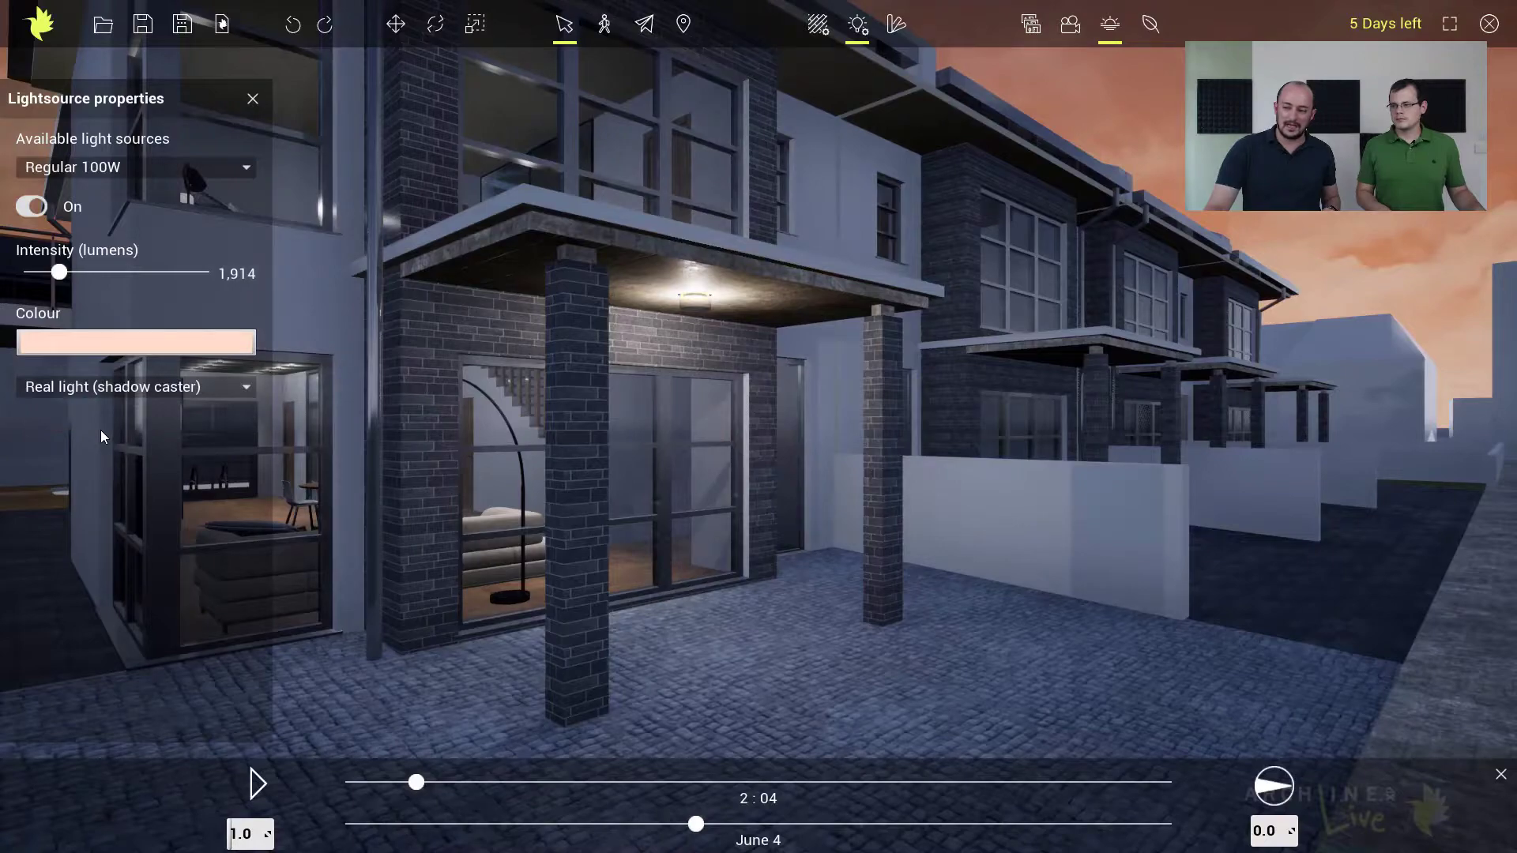
middle_click_drag(797, 673, 844, 560)
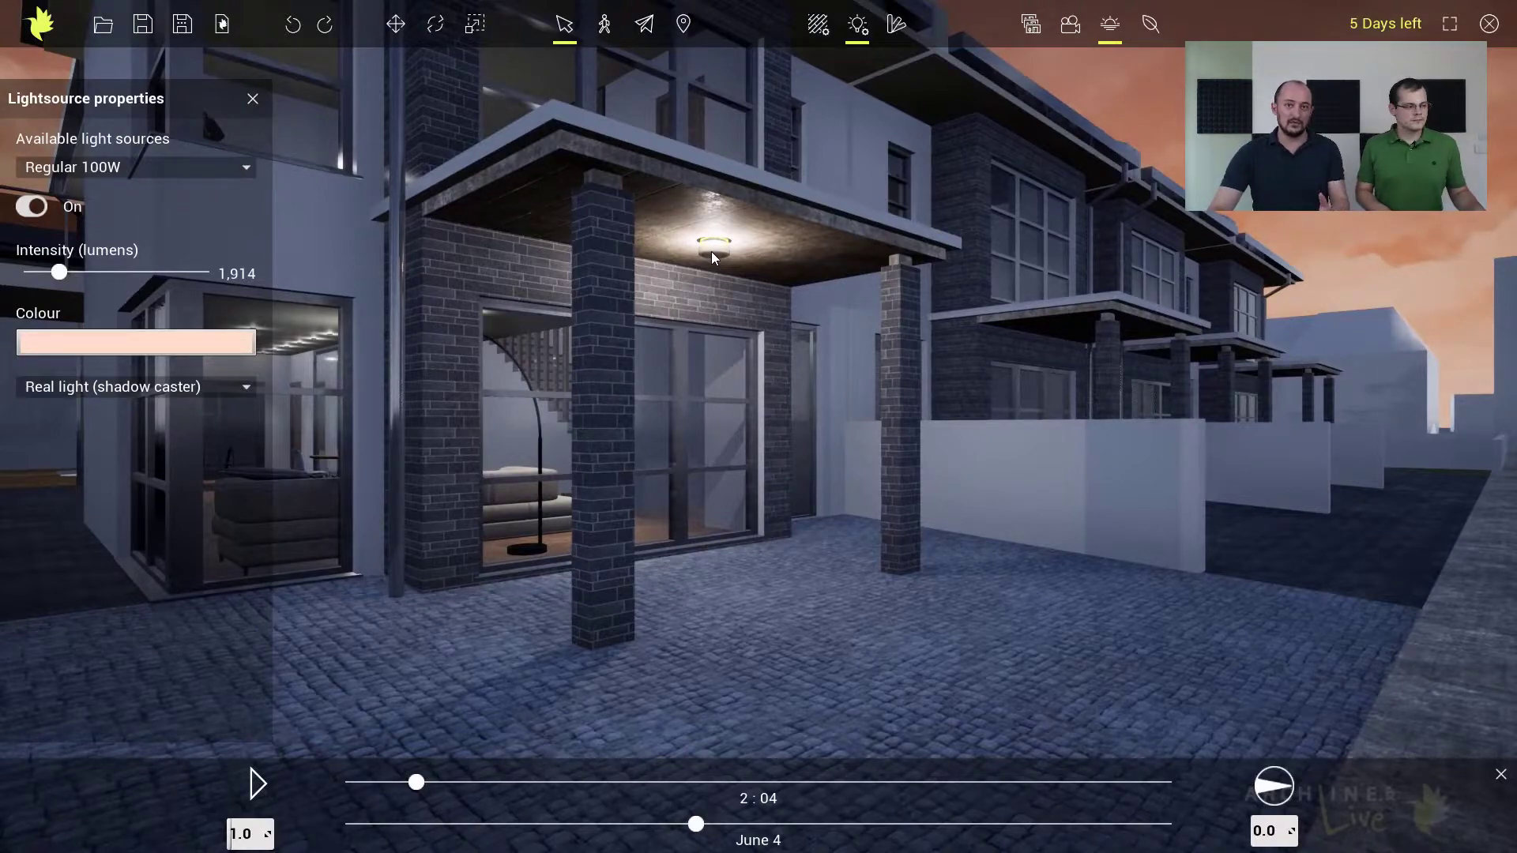
left_click(211, 382)
left_click(163, 405)
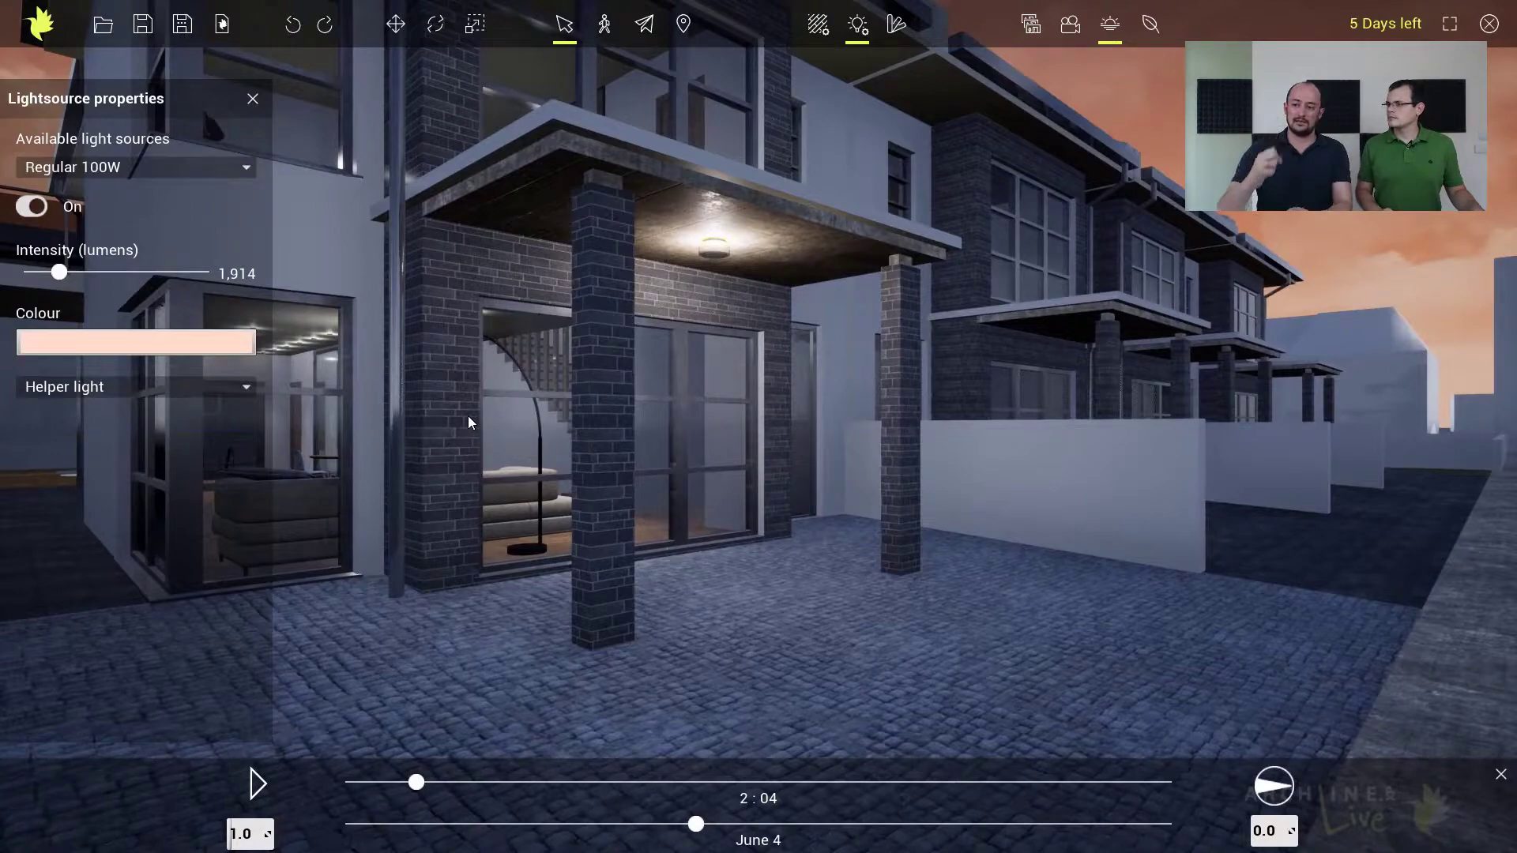
left_click(201, 389)
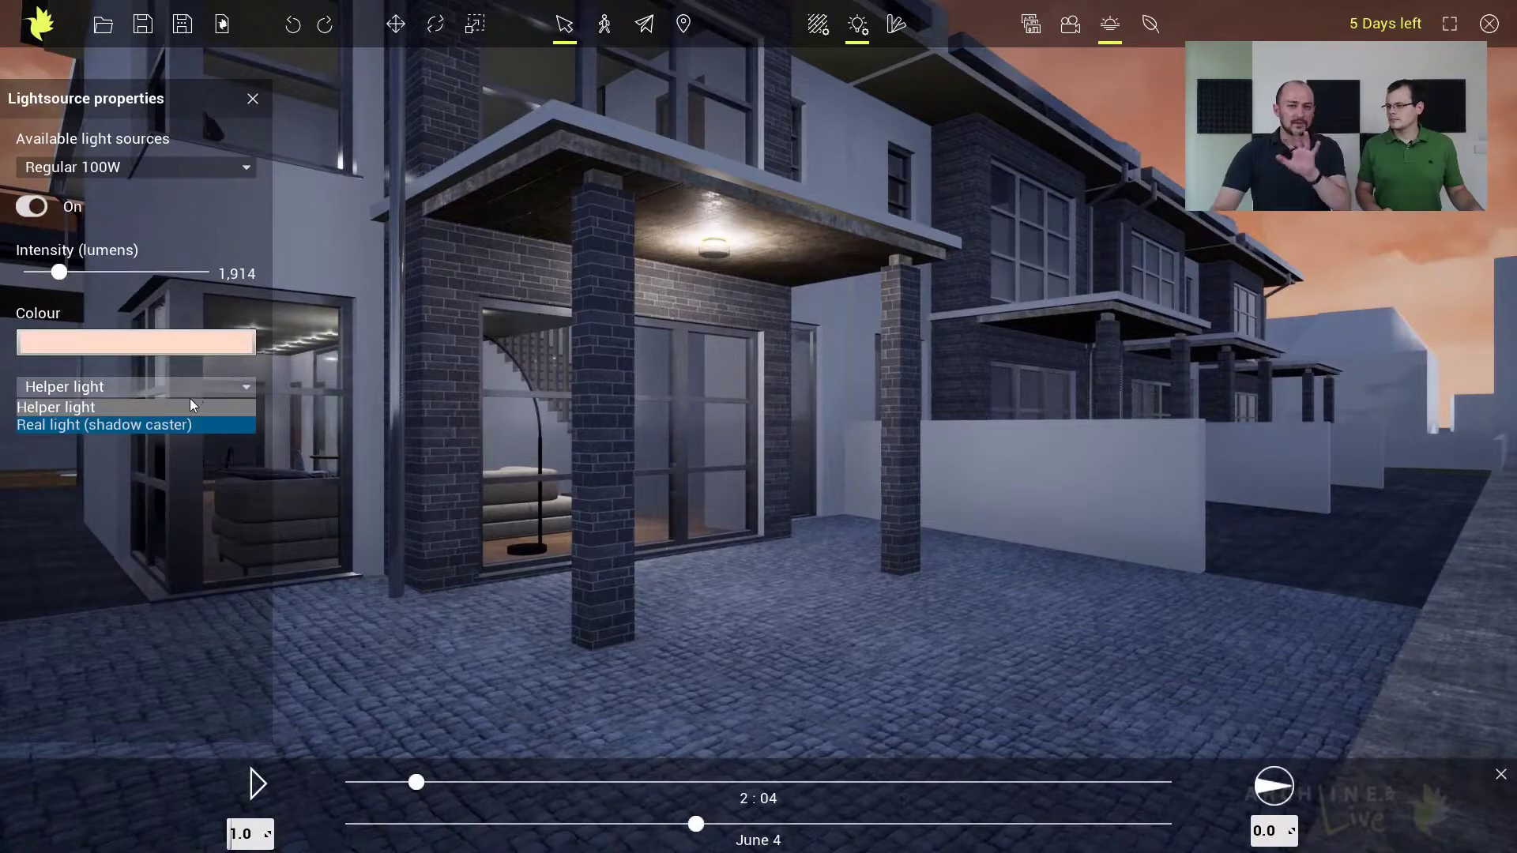
left_click(182, 424)
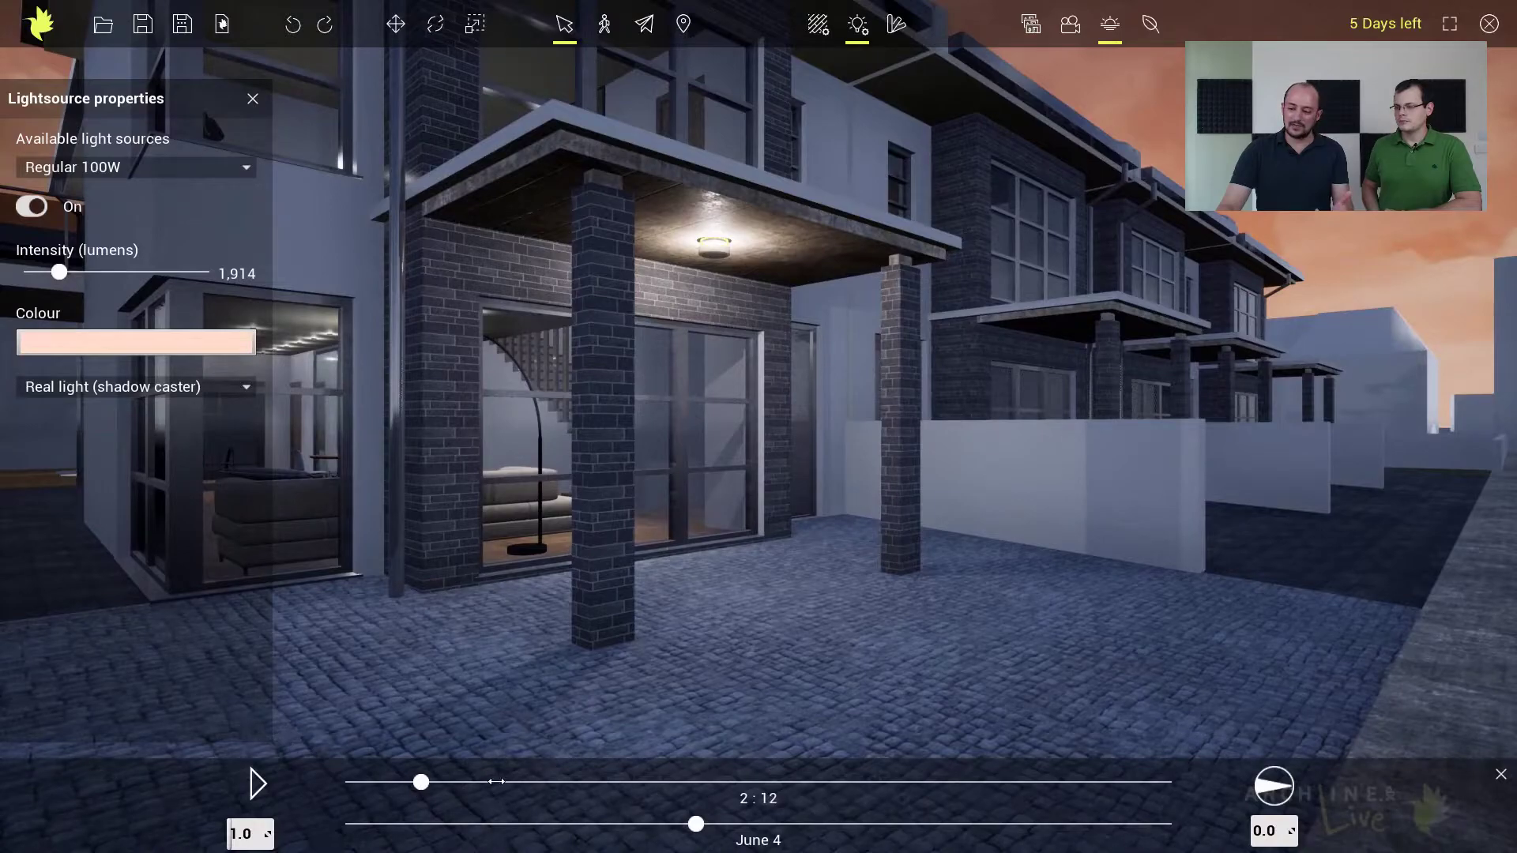
Step: Set the time of day to 7:41 and show the list of all lights in the Navigator
left_click_drag(416, 782, 609, 777)
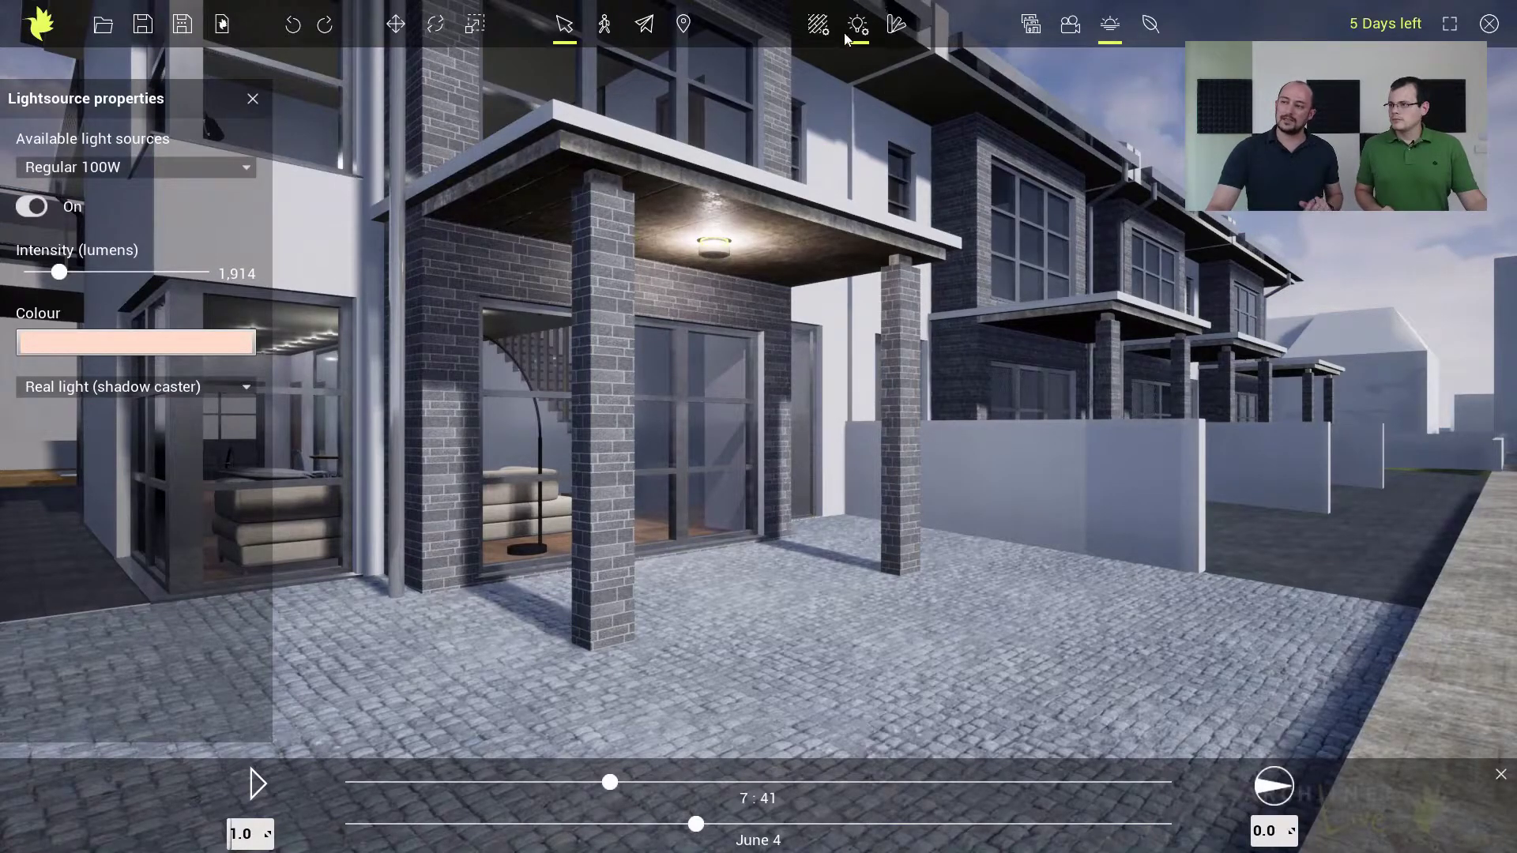
left_click(896, 25)
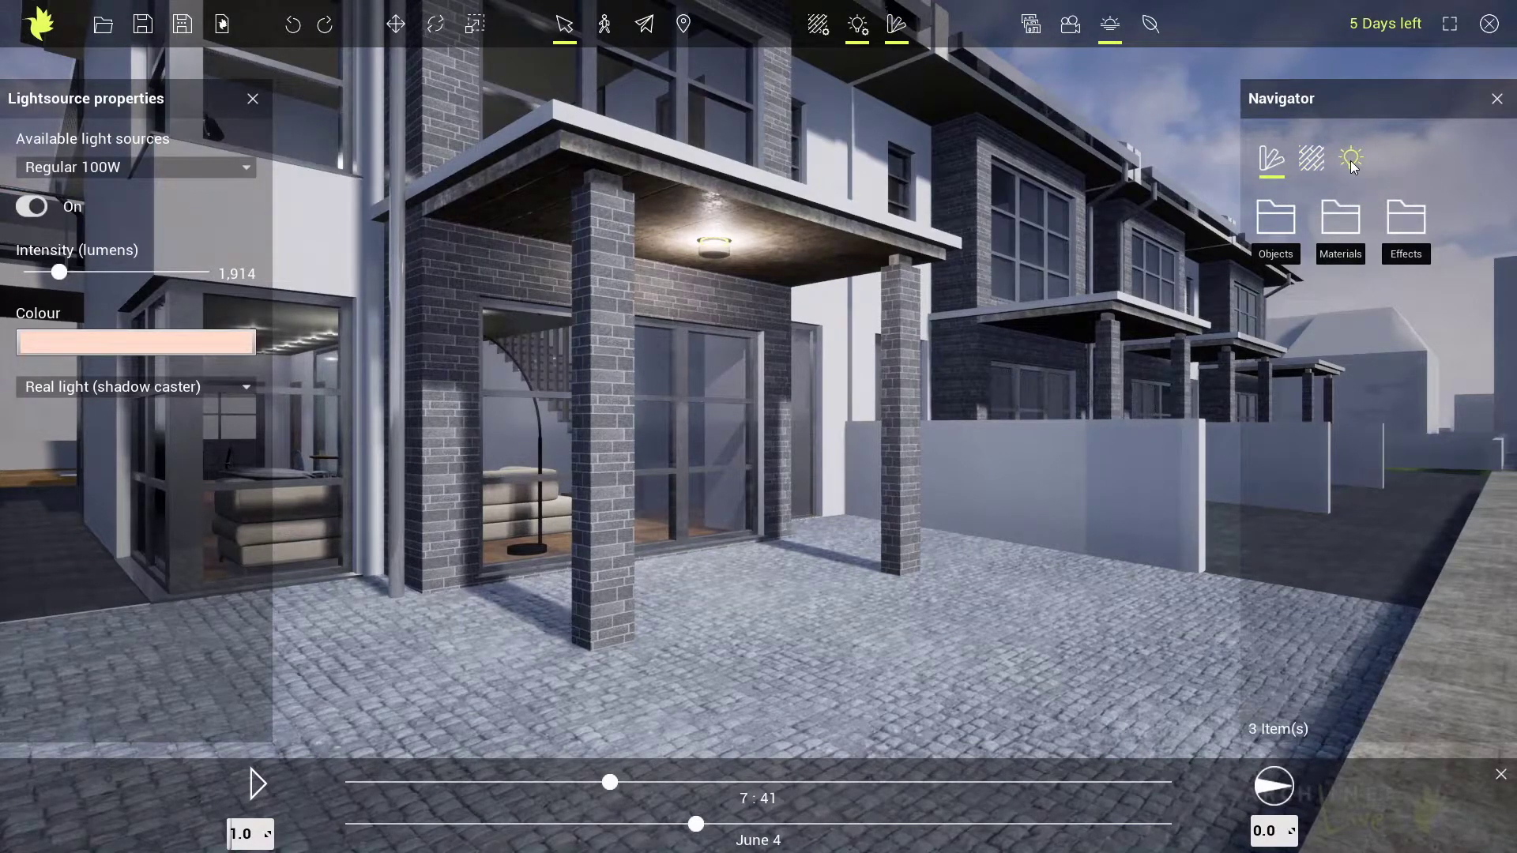
left_click(1353, 163)
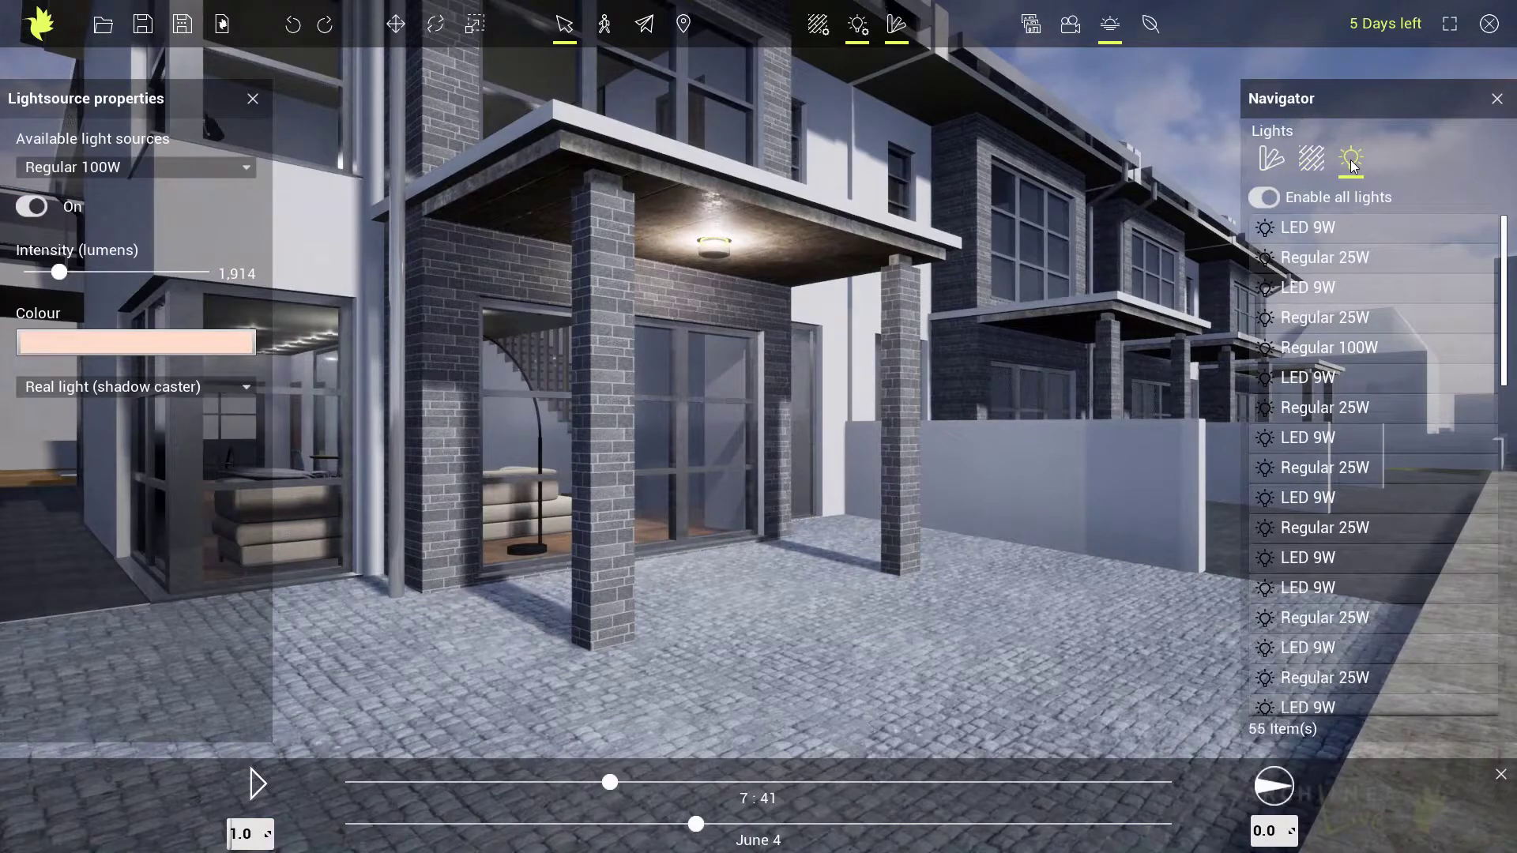
Step: Switch all lights in the scene off and back on twice to compare the lighting
left_click(1267, 203)
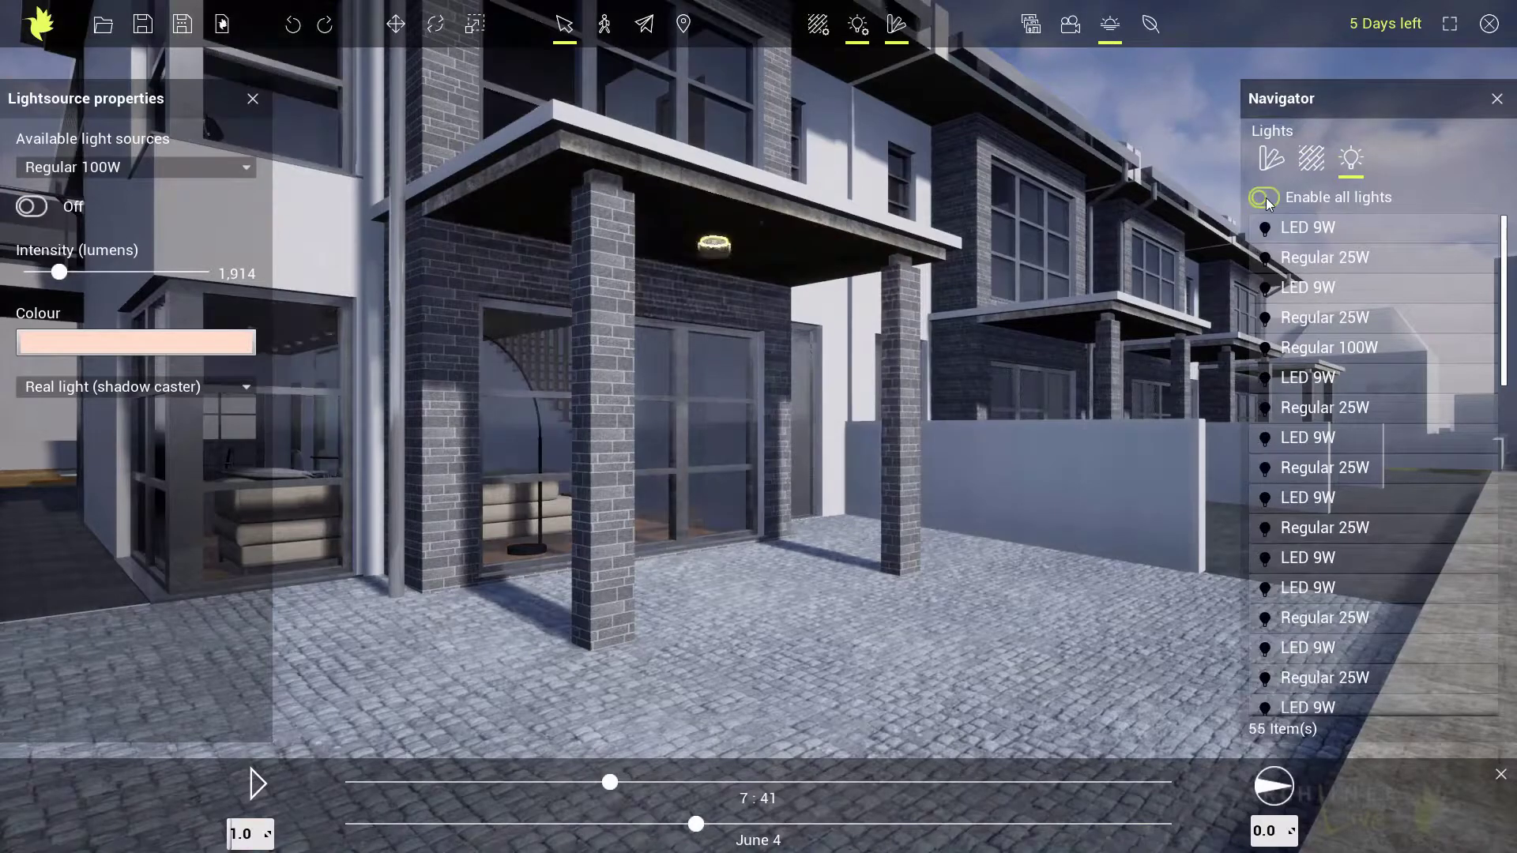
left_click(1267, 203)
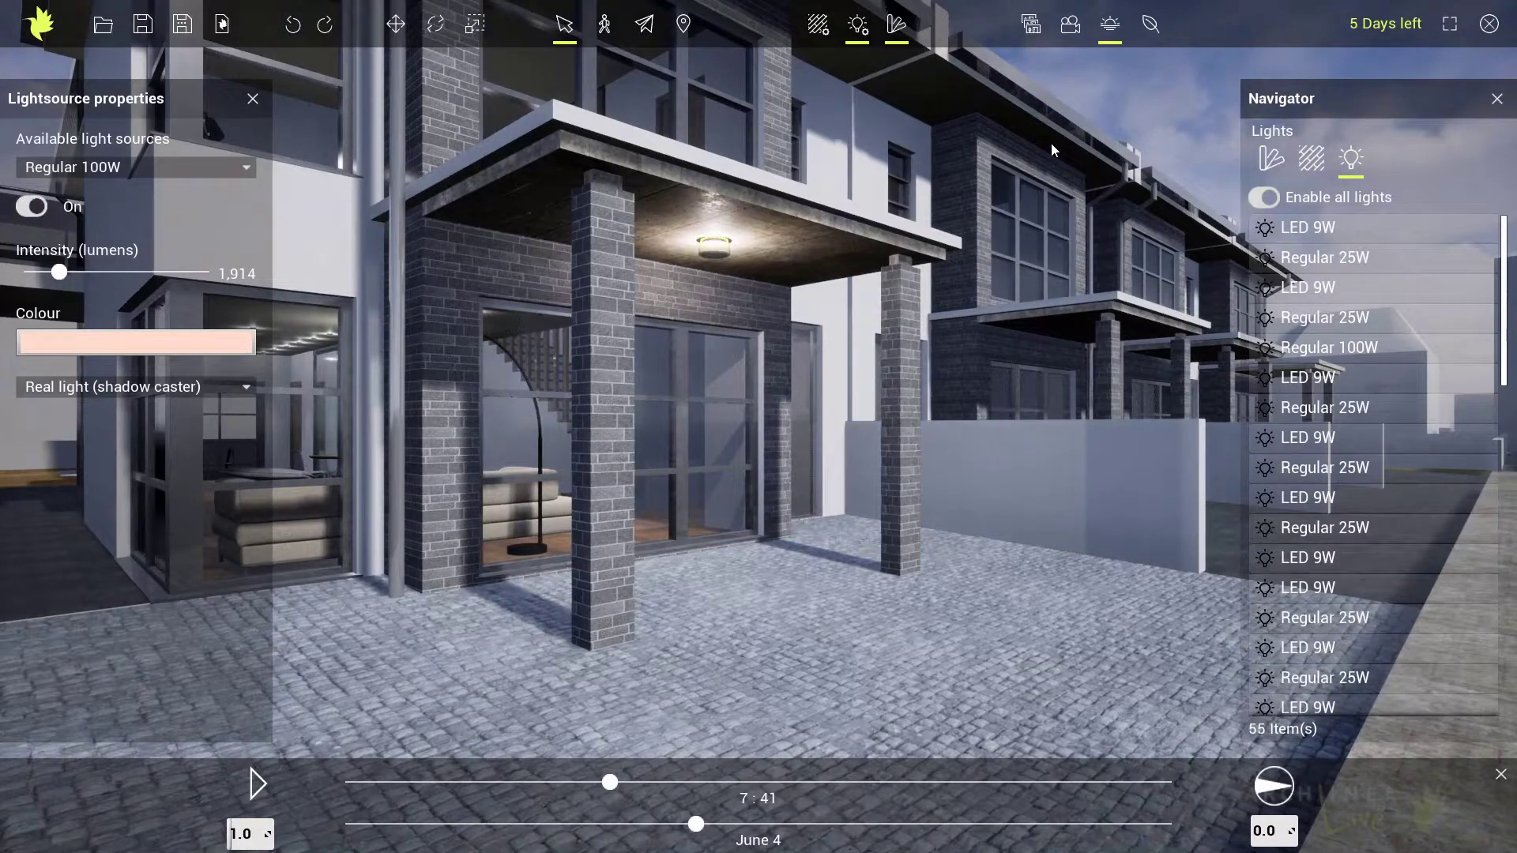
left_click(1264, 199)
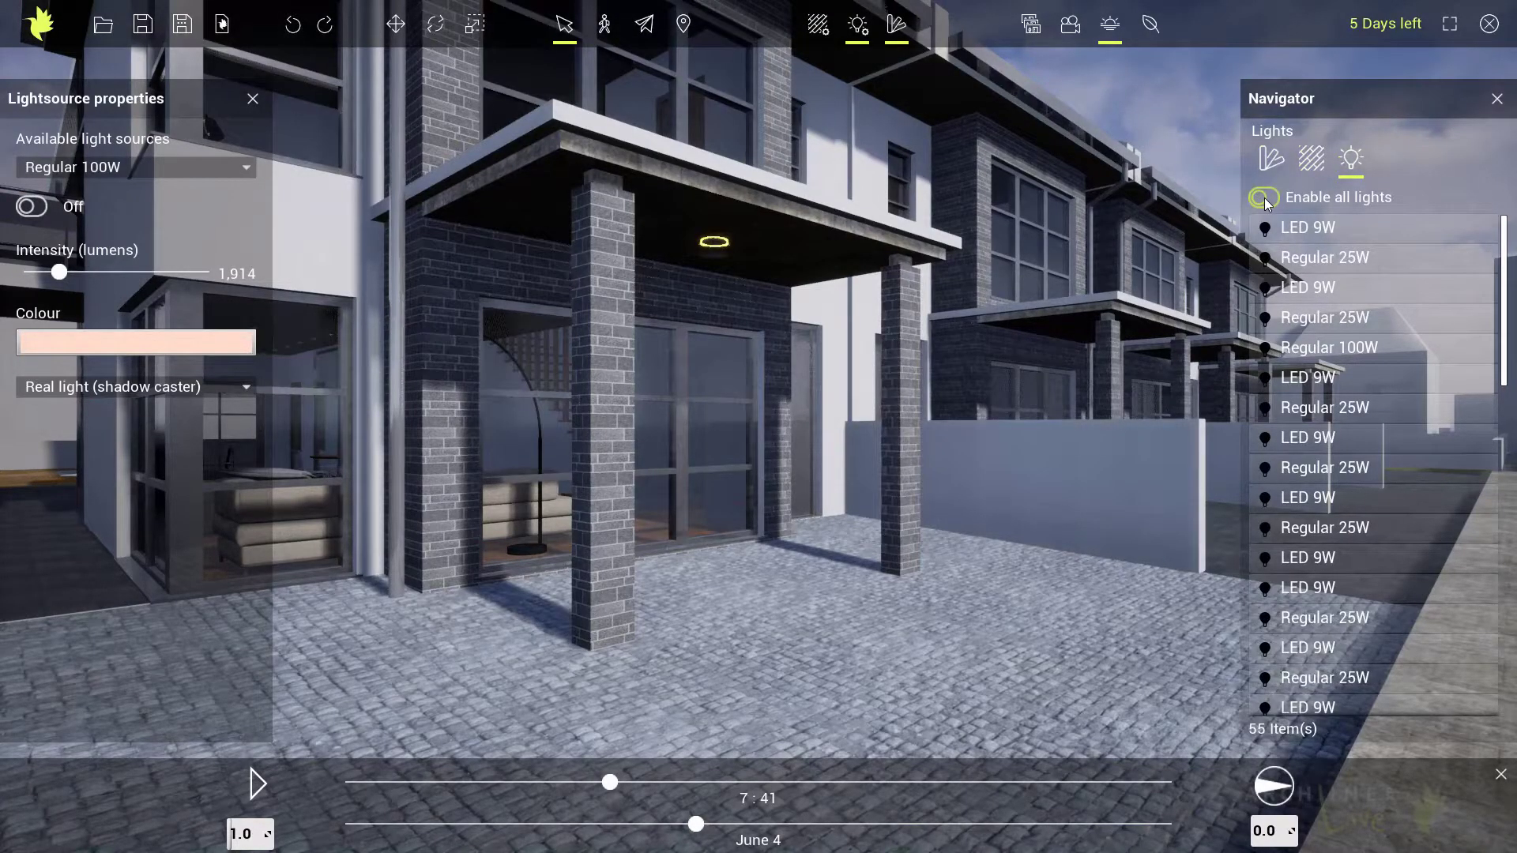
left_click(1267, 203)
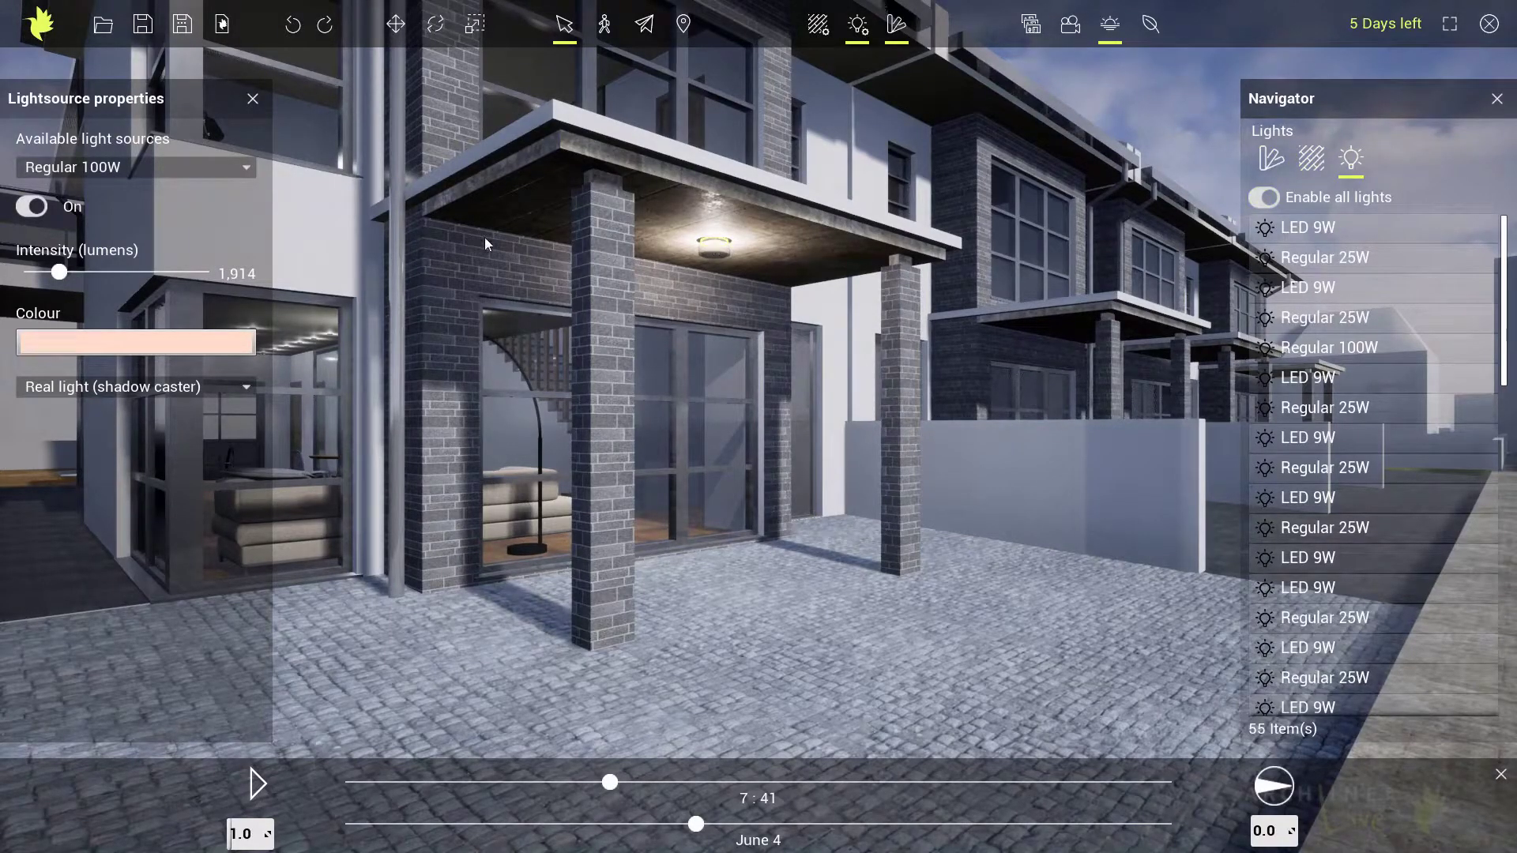
Step: Switch the porch's Regular 100W light off in its properties and back on from the list of lights
left_click(39, 206)
left_click(39, 206)
left_click(39, 206)
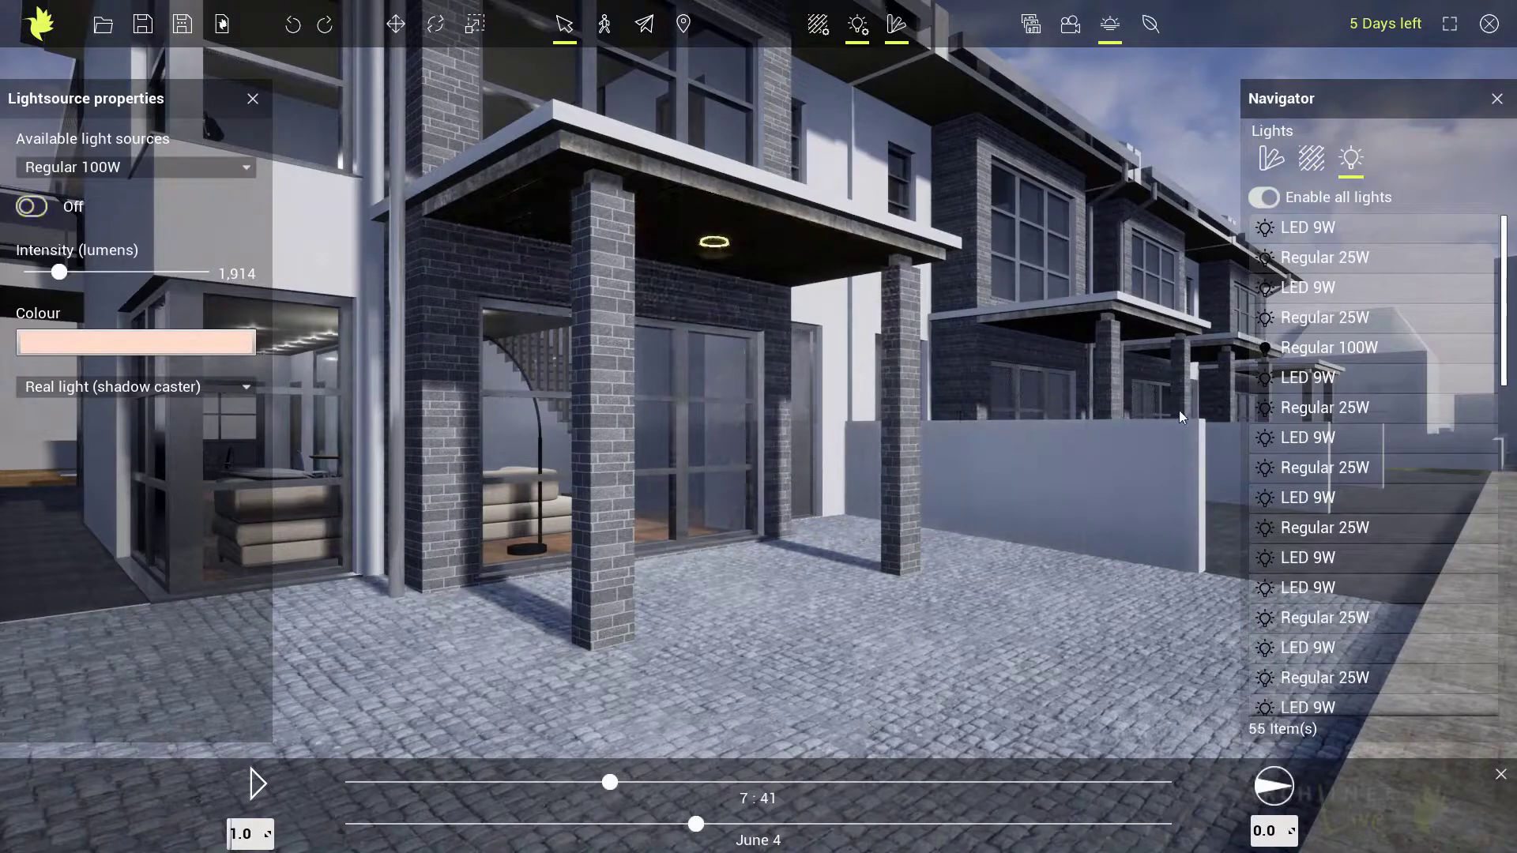
left_click(1263, 350)
left_click(1263, 350)
left_click(1263, 350)
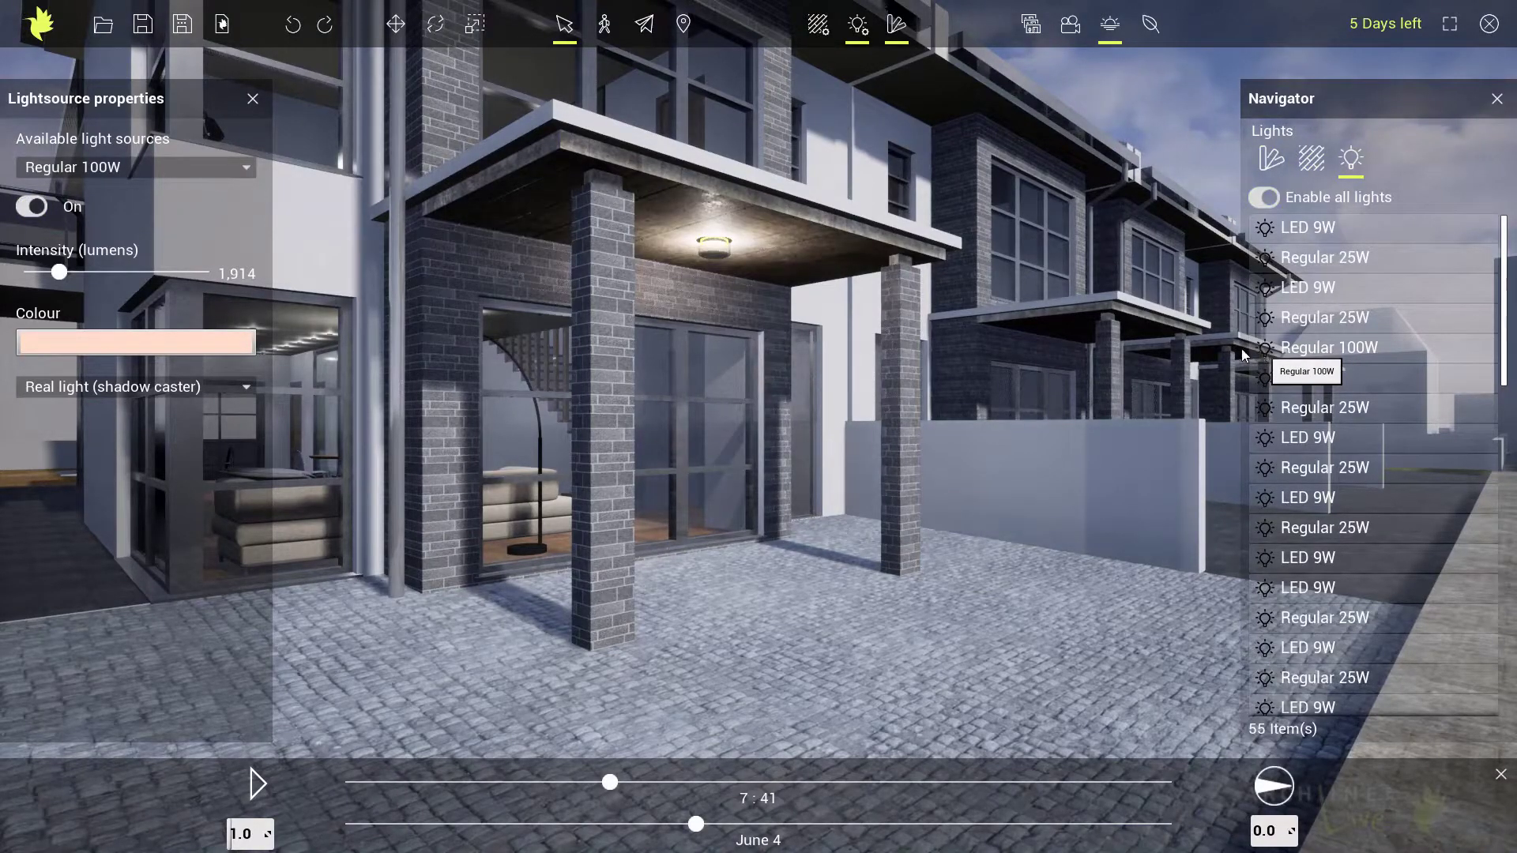
Step: Close the light settings and recall the saved view View_external_pool with the Navigator library open
left_click(1496, 98)
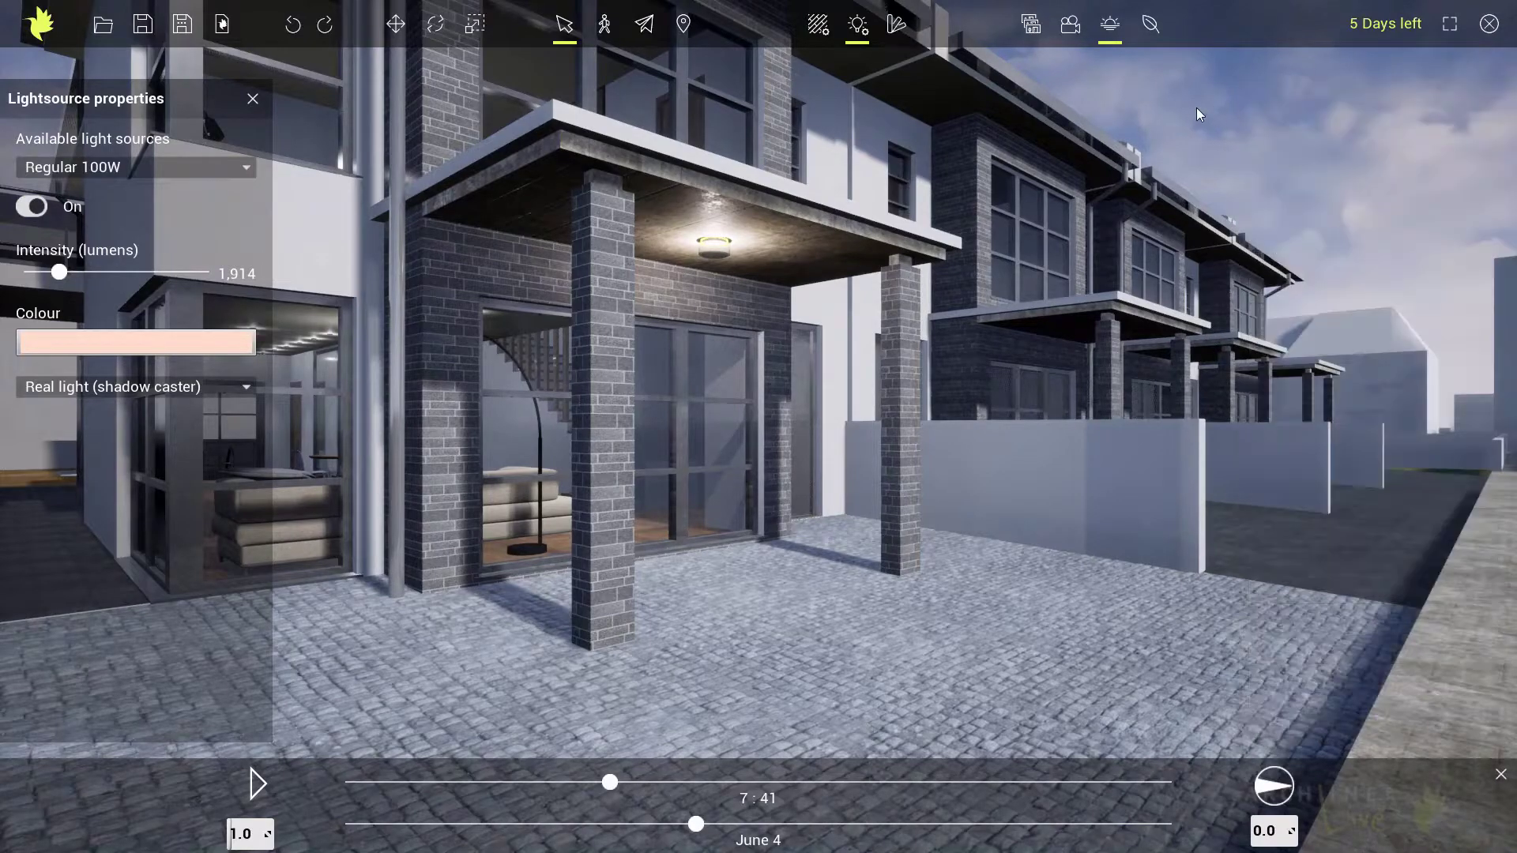
left_click(252, 98)
left_click(1031, 24)
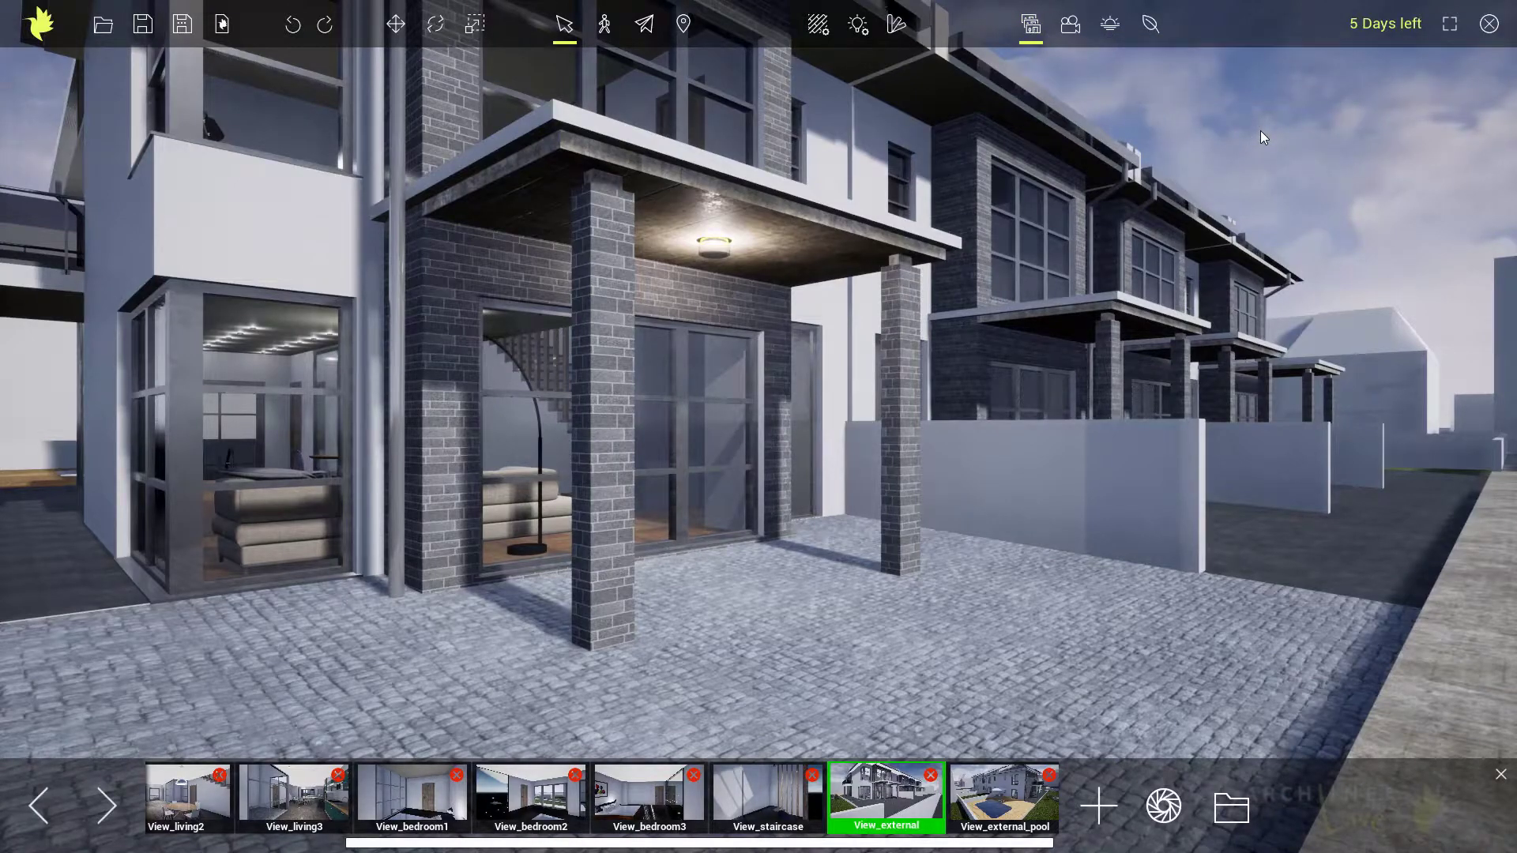
left_click(896, 24)
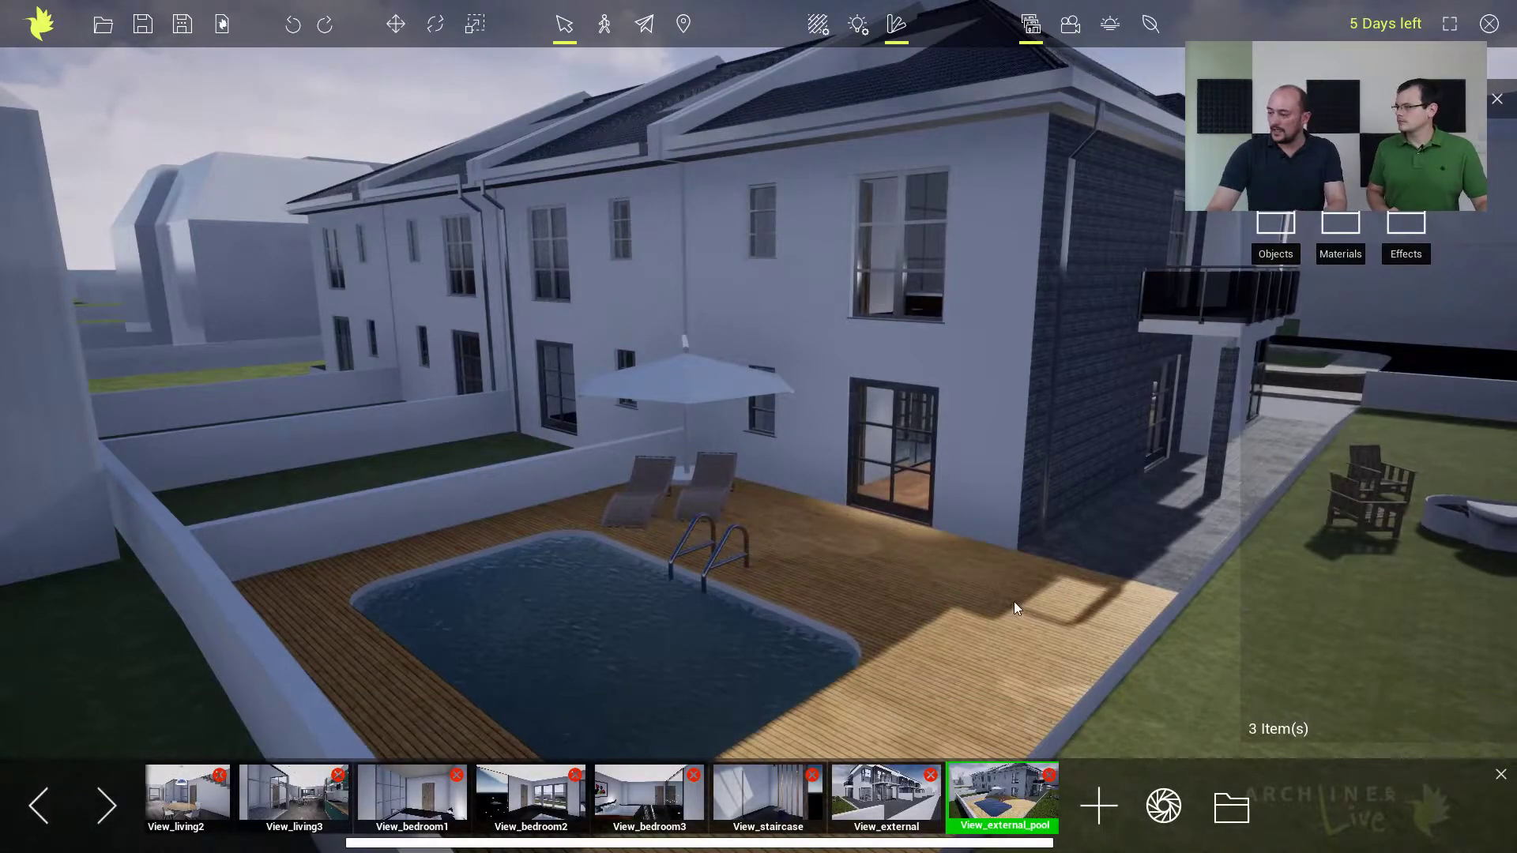
Step: Select the round fire pit beside the garden chairs and view its logs close up from above
middle_click_drag(1014, 604, 469, 561)
middle_click_drag(827, 562, 474, 545)
scroll(1085, 526, "up", 3)
scroll(1084, 524, "up", 2)
middle_click_drag(1055, 543, 571, 596)
left_click(1128, 605)
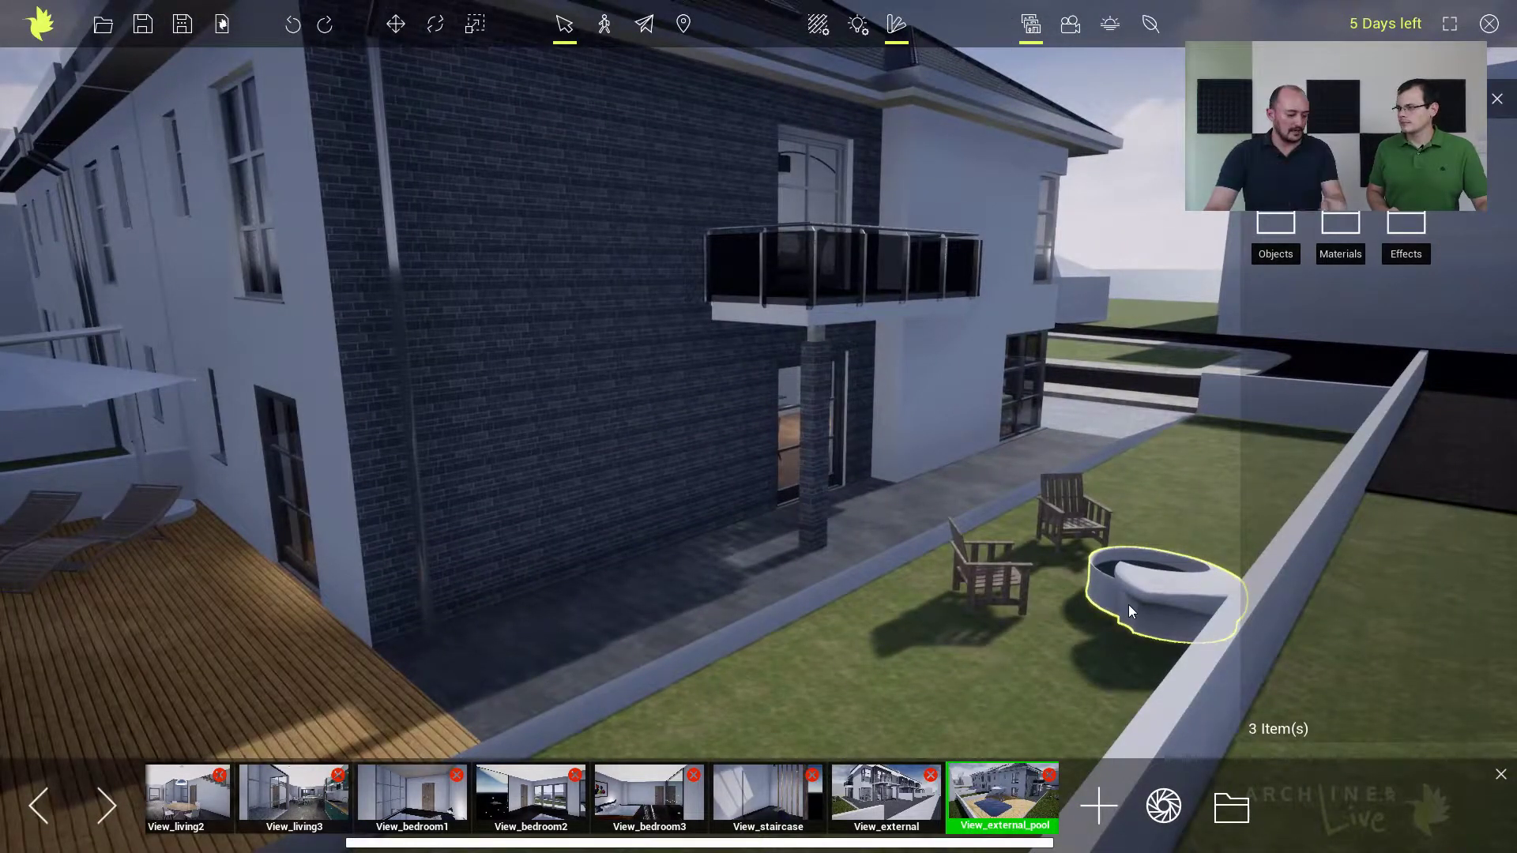
key("f")
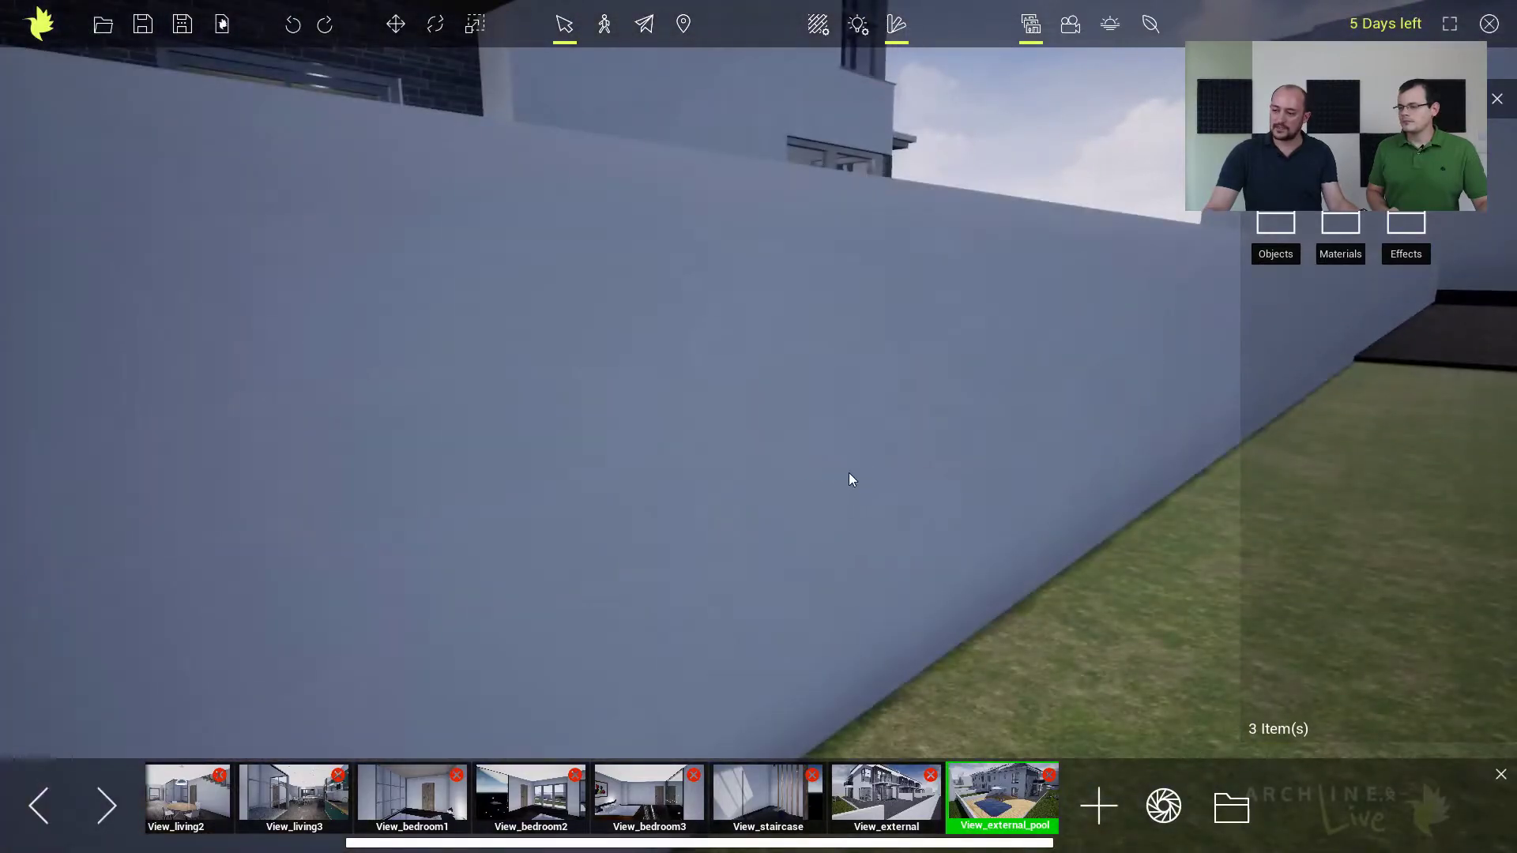
right_click_drag(784, 455, 870, 537)
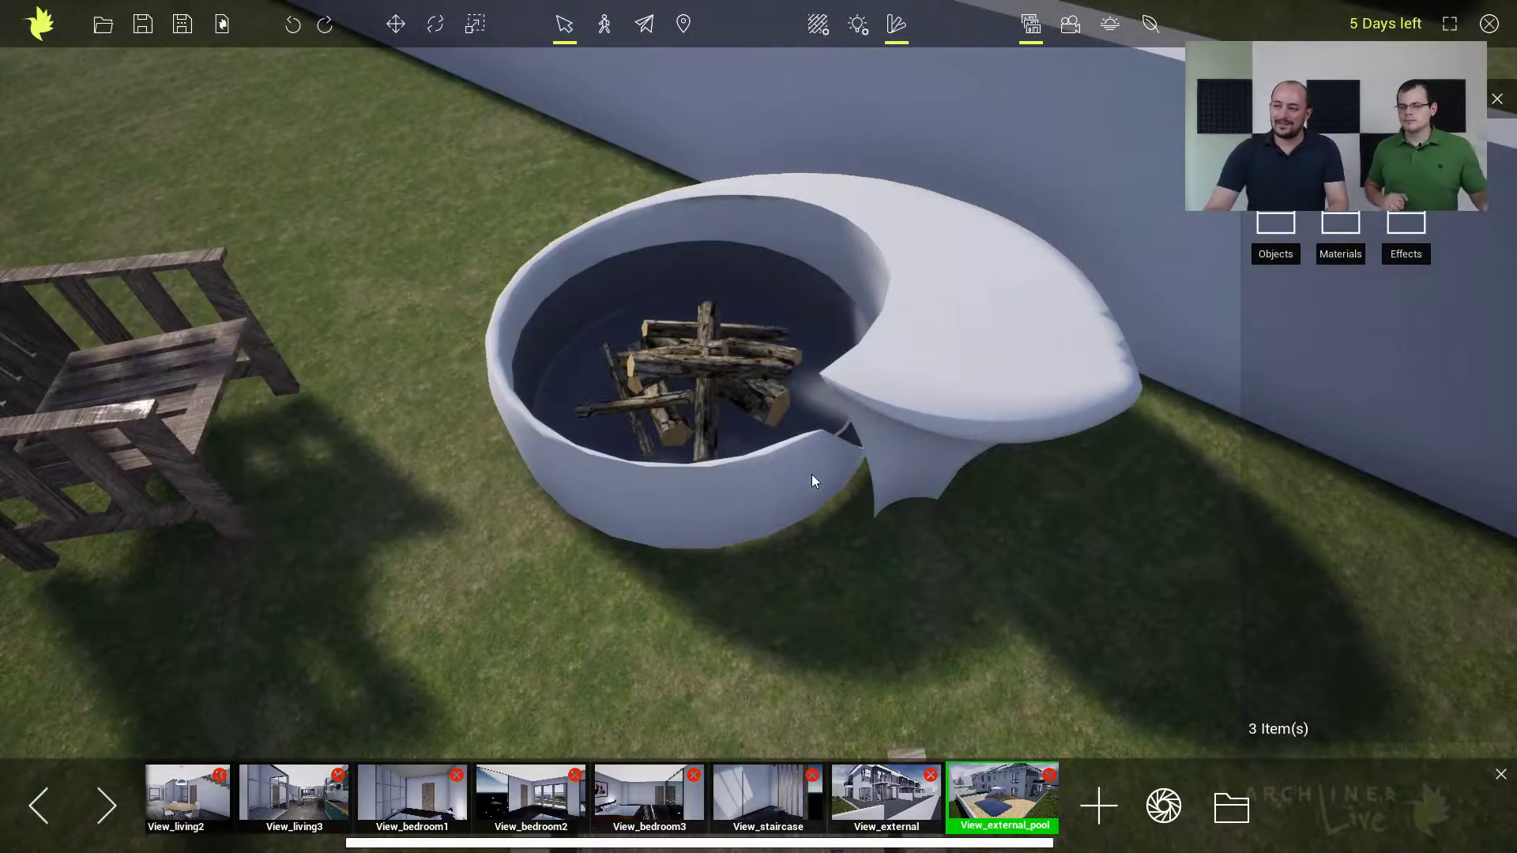
Step: Place the Fire M effect from the Effects library on the logs in the fire pit and view it from farther away
left_click(1407, 221)
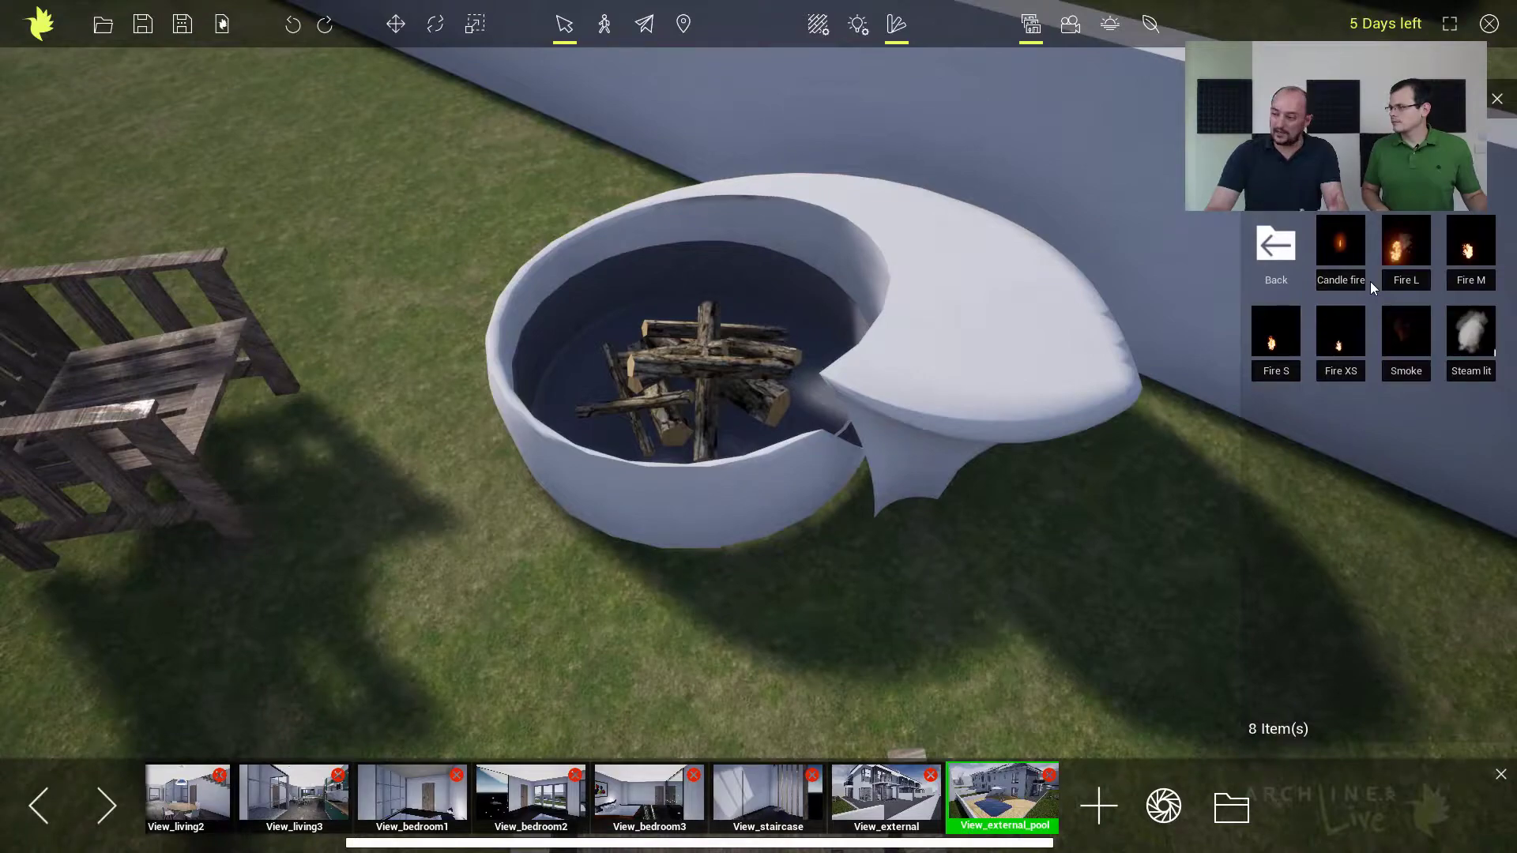
mouse_move(1338, 256)
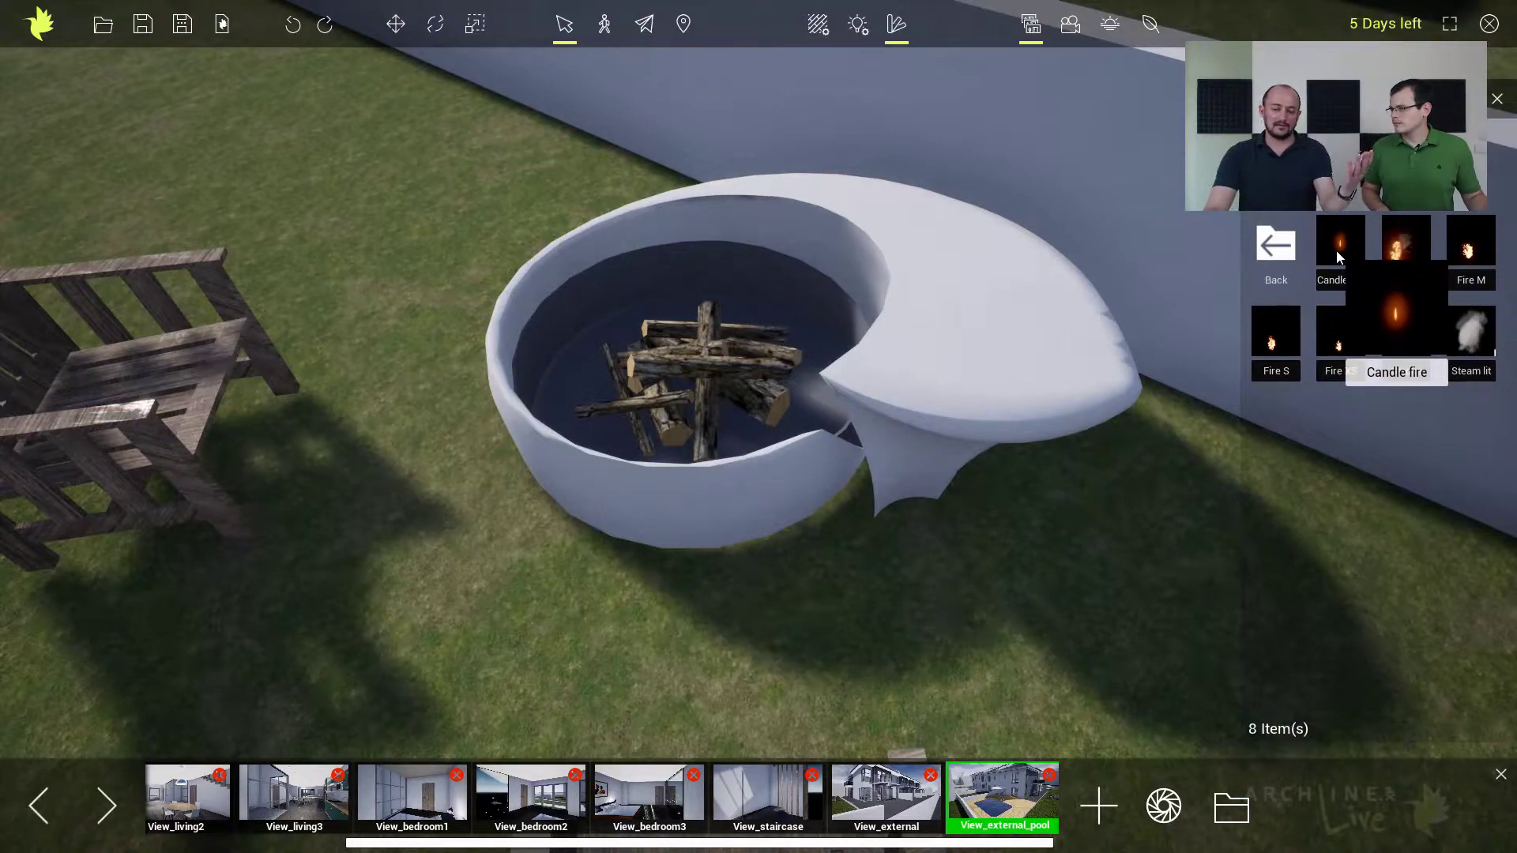
mouse_move(1417, 253)
left_click_drag(1469, 249, 708, 355)
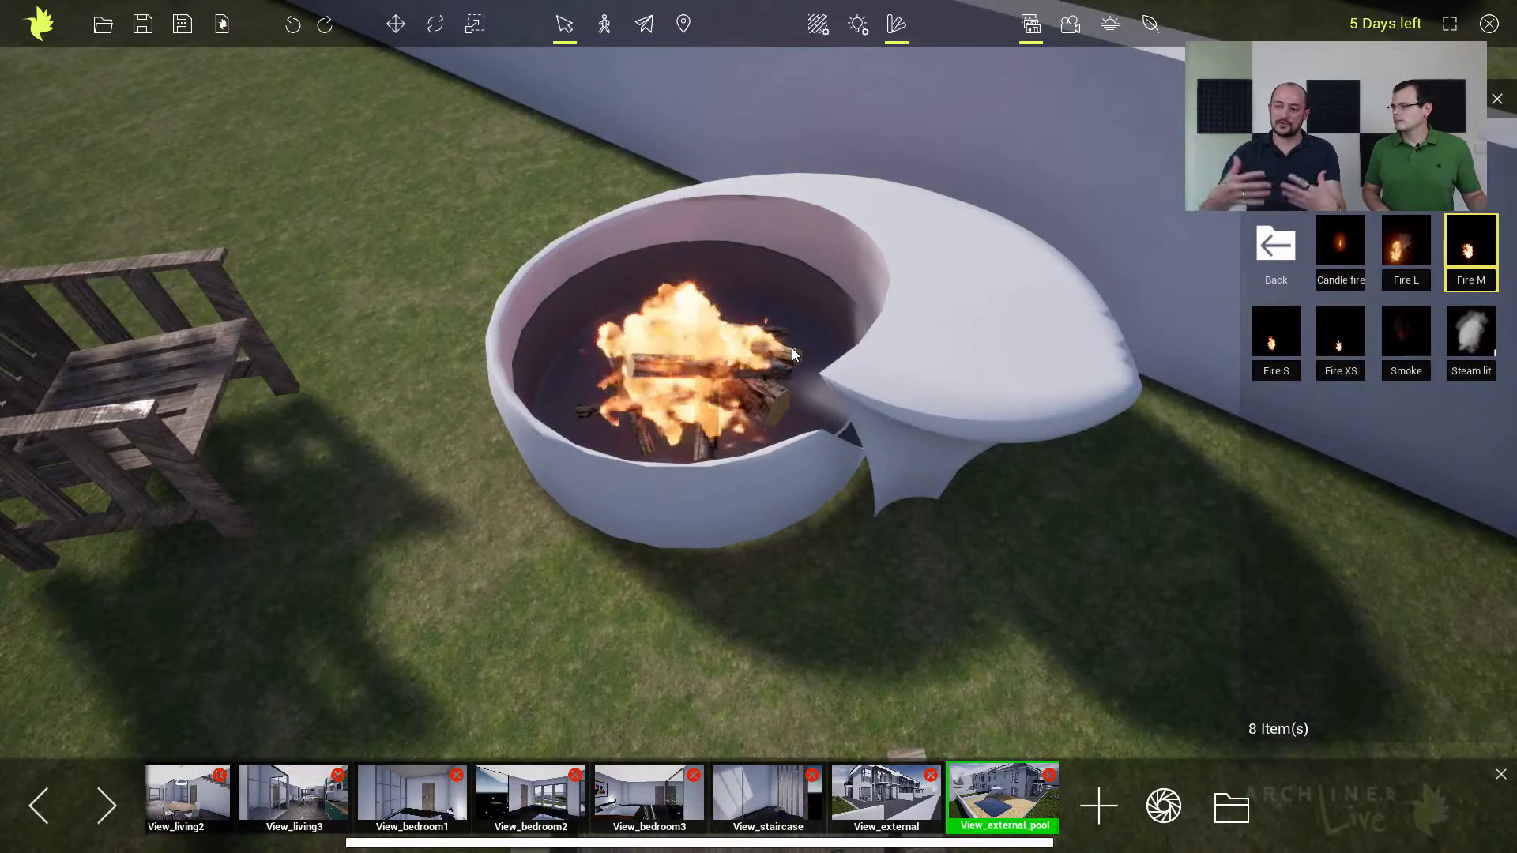
scroll(613, 343, "down", 5)
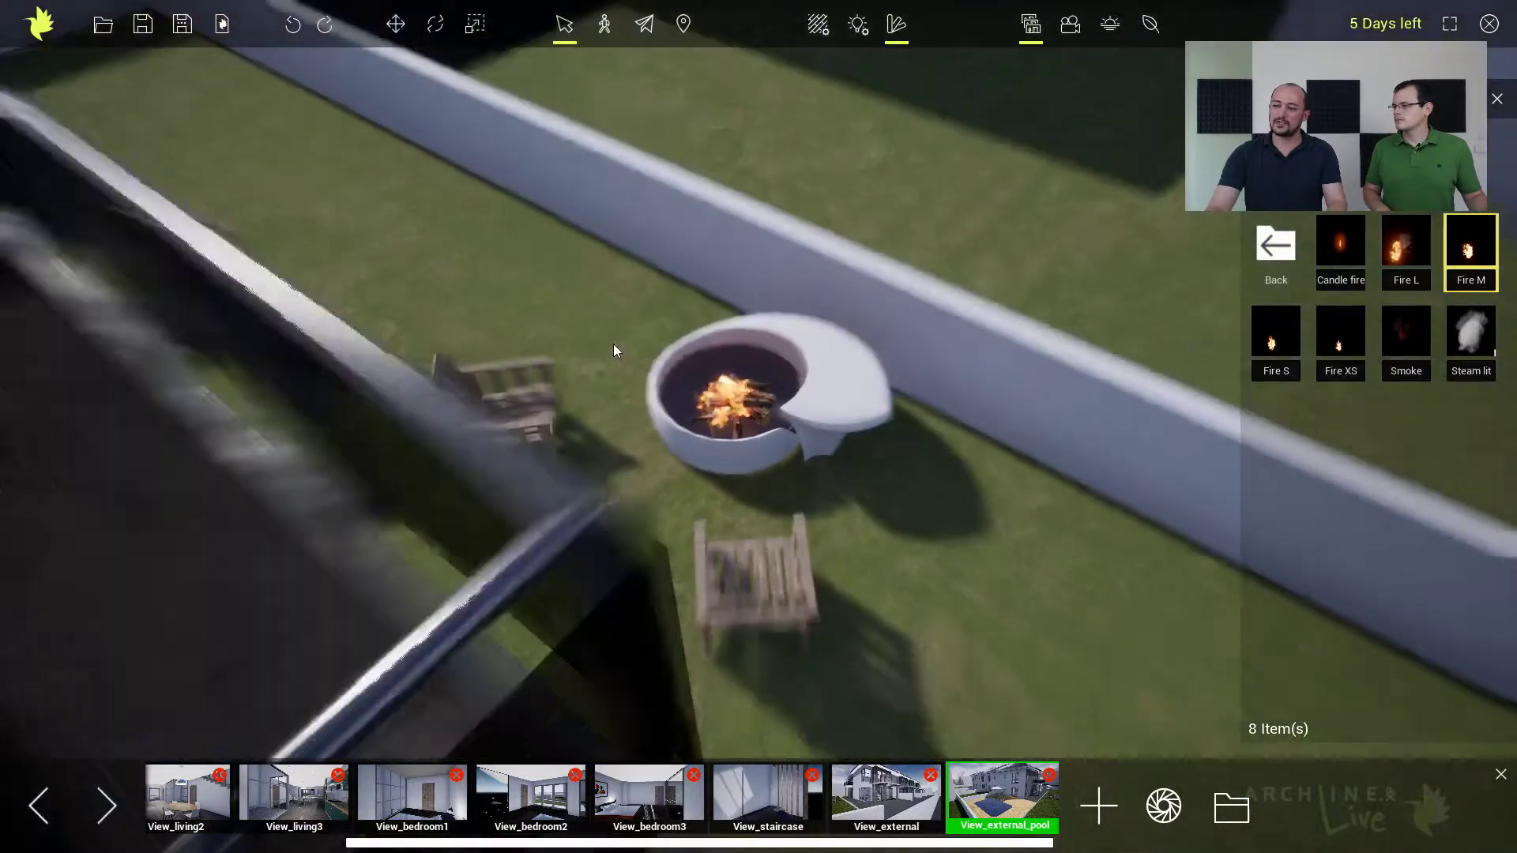
middle_click_drag(679, 377, 720, 400)
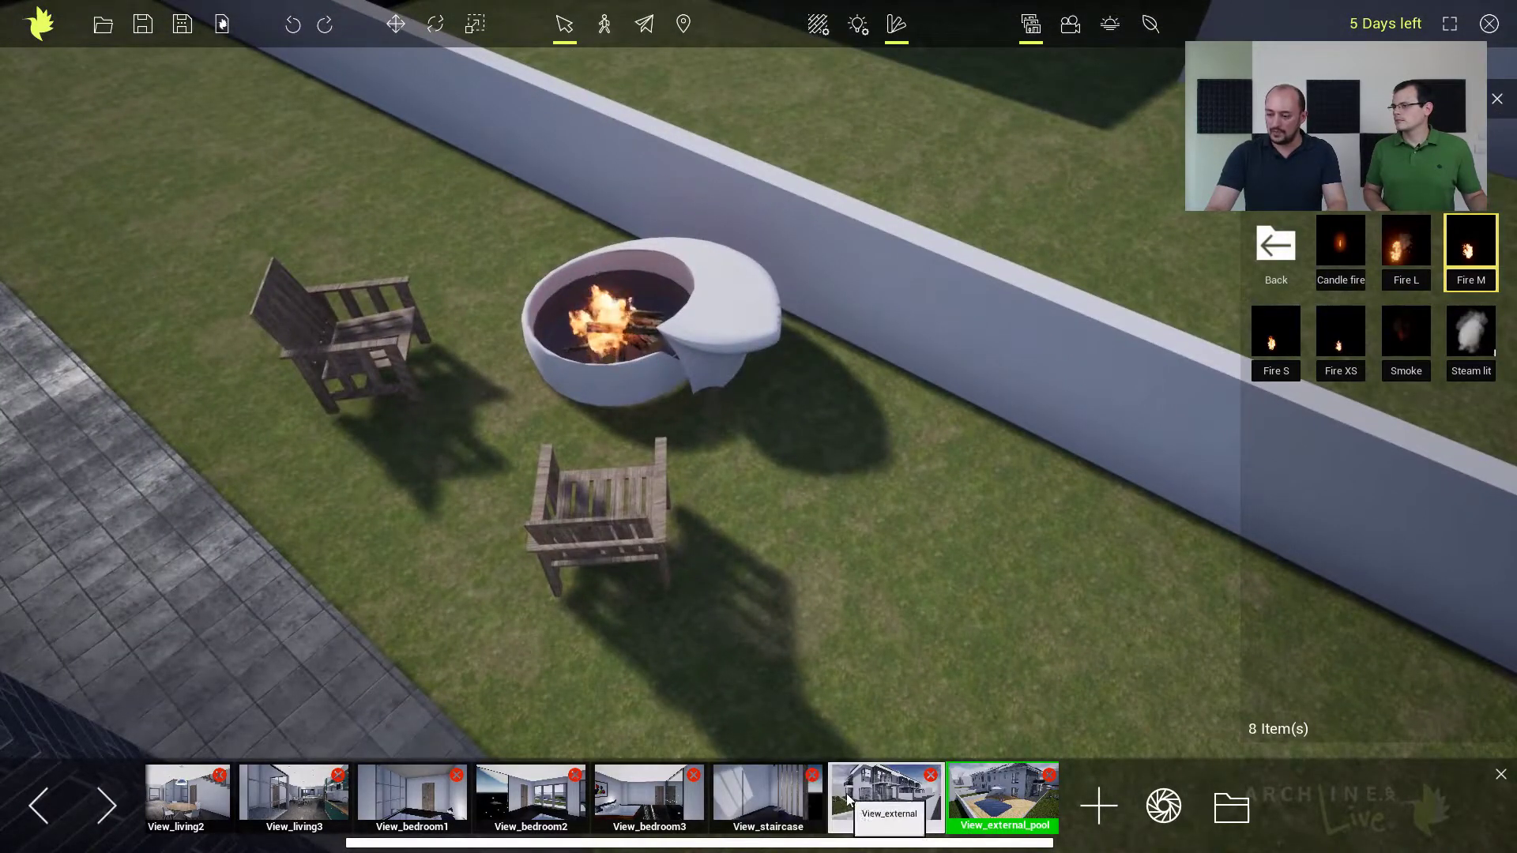
Step: Recall the saved view View_external and try the time of day at 1:56 before setting it to 8:15
left_click(866, 799)
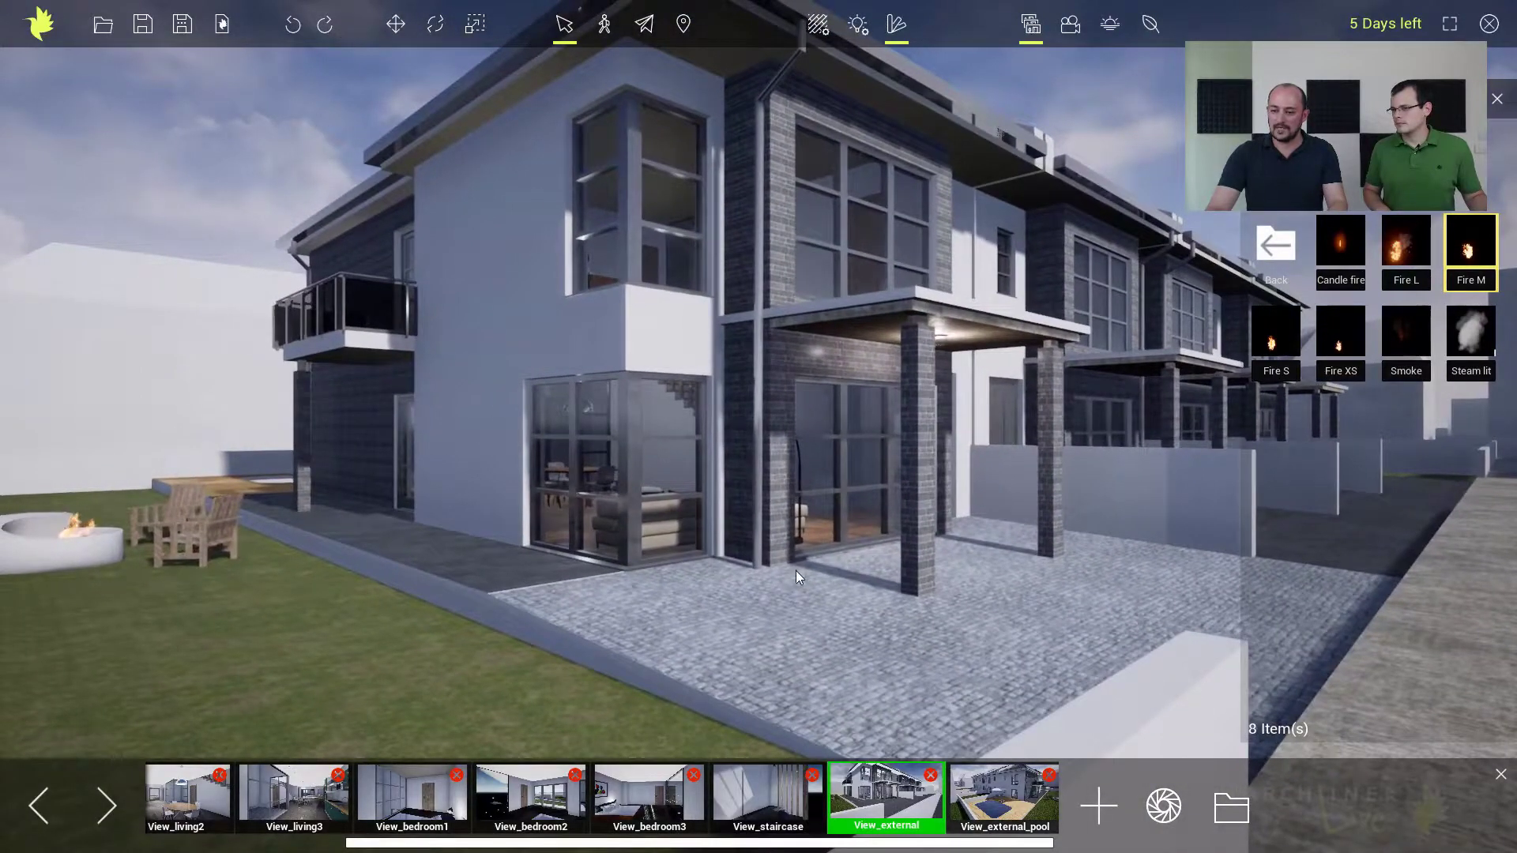
left_click(1110, 24)
left_click_drag(609, 782, 411, 782)
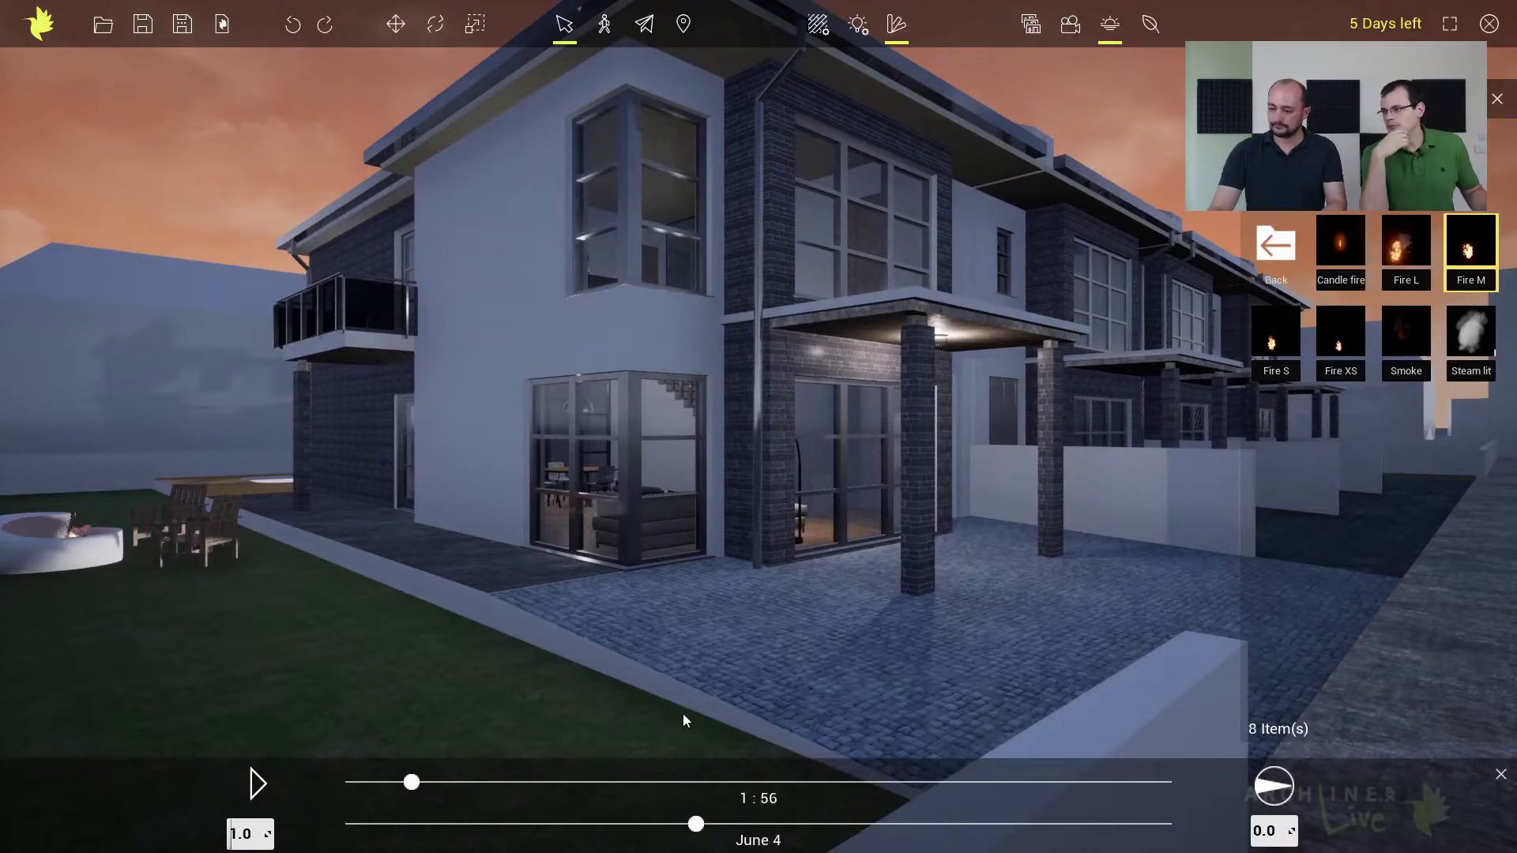
left_click_drag(653, 781, 629, 781)
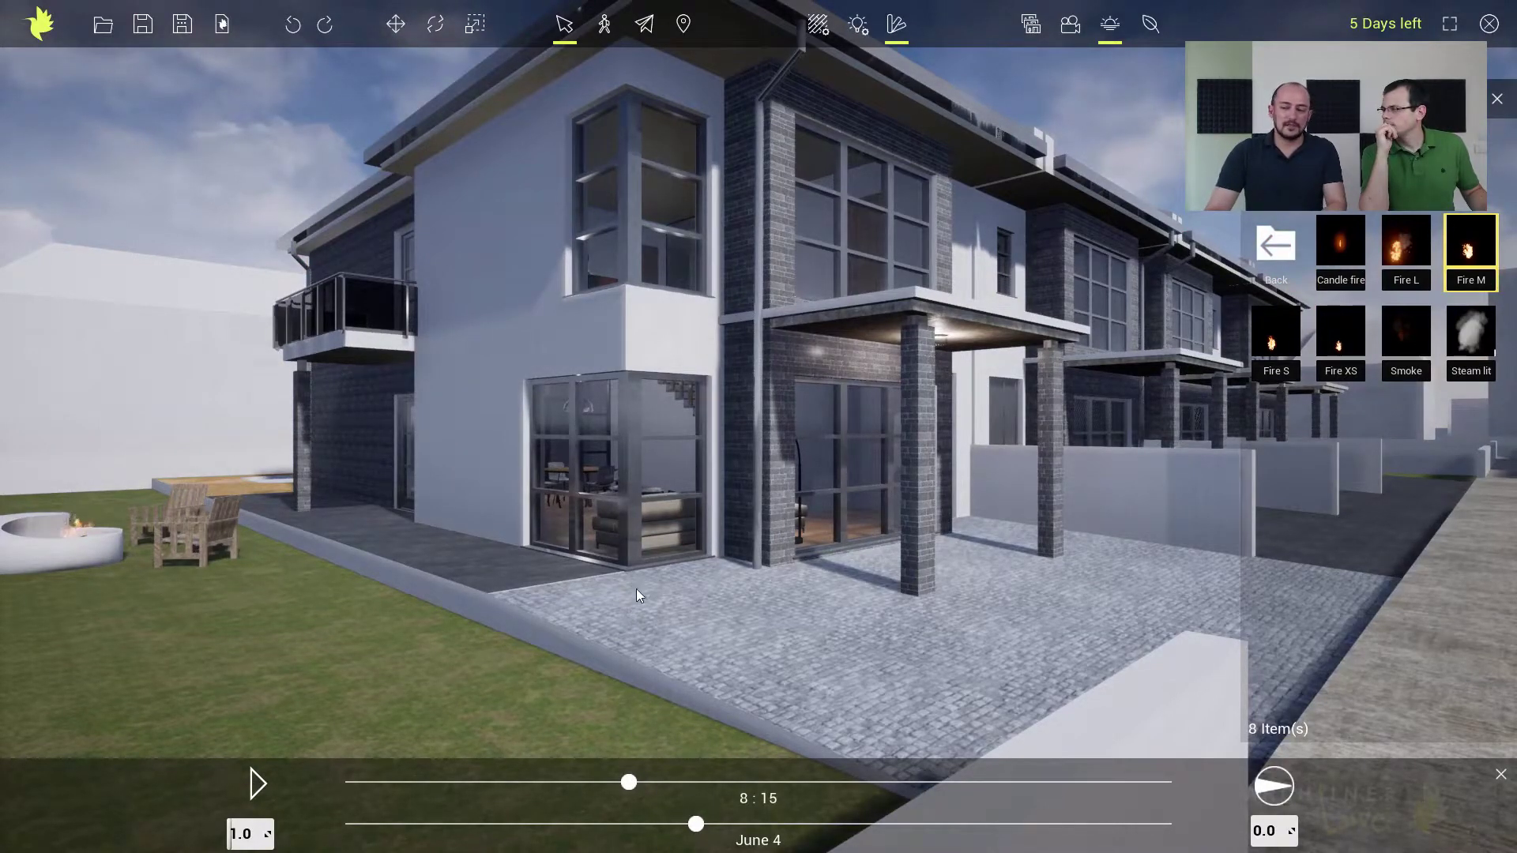
Step: Place the red Car - sedane from the Objects/Cars library on the paved driveway in front of the porch
middle_click_drag(763, 537, 484, 557)
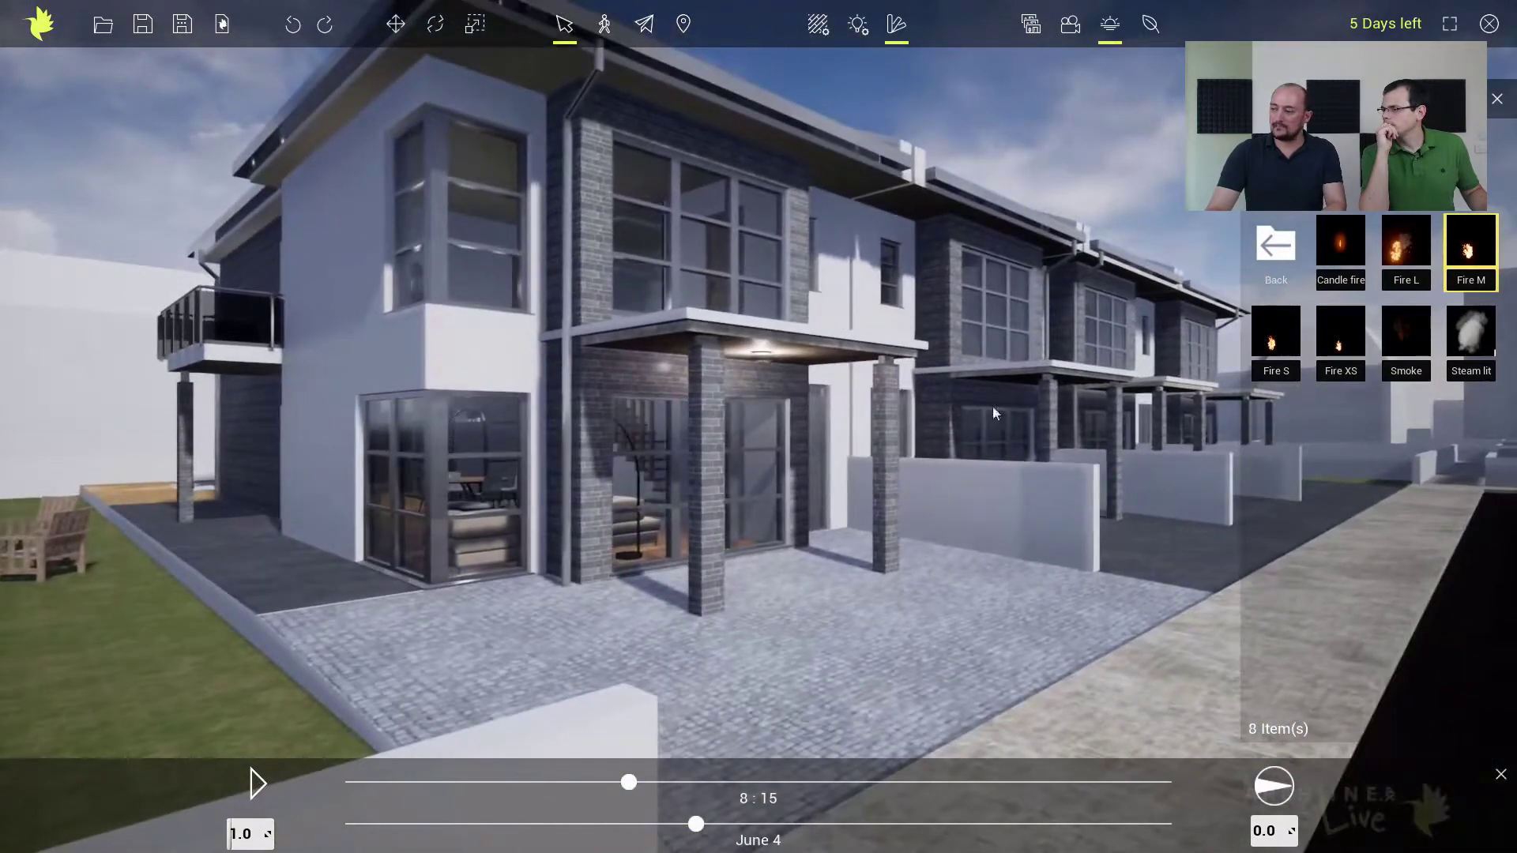
left_click(1275, 245)
middle_click_drag(1033, 580, 948, 585)
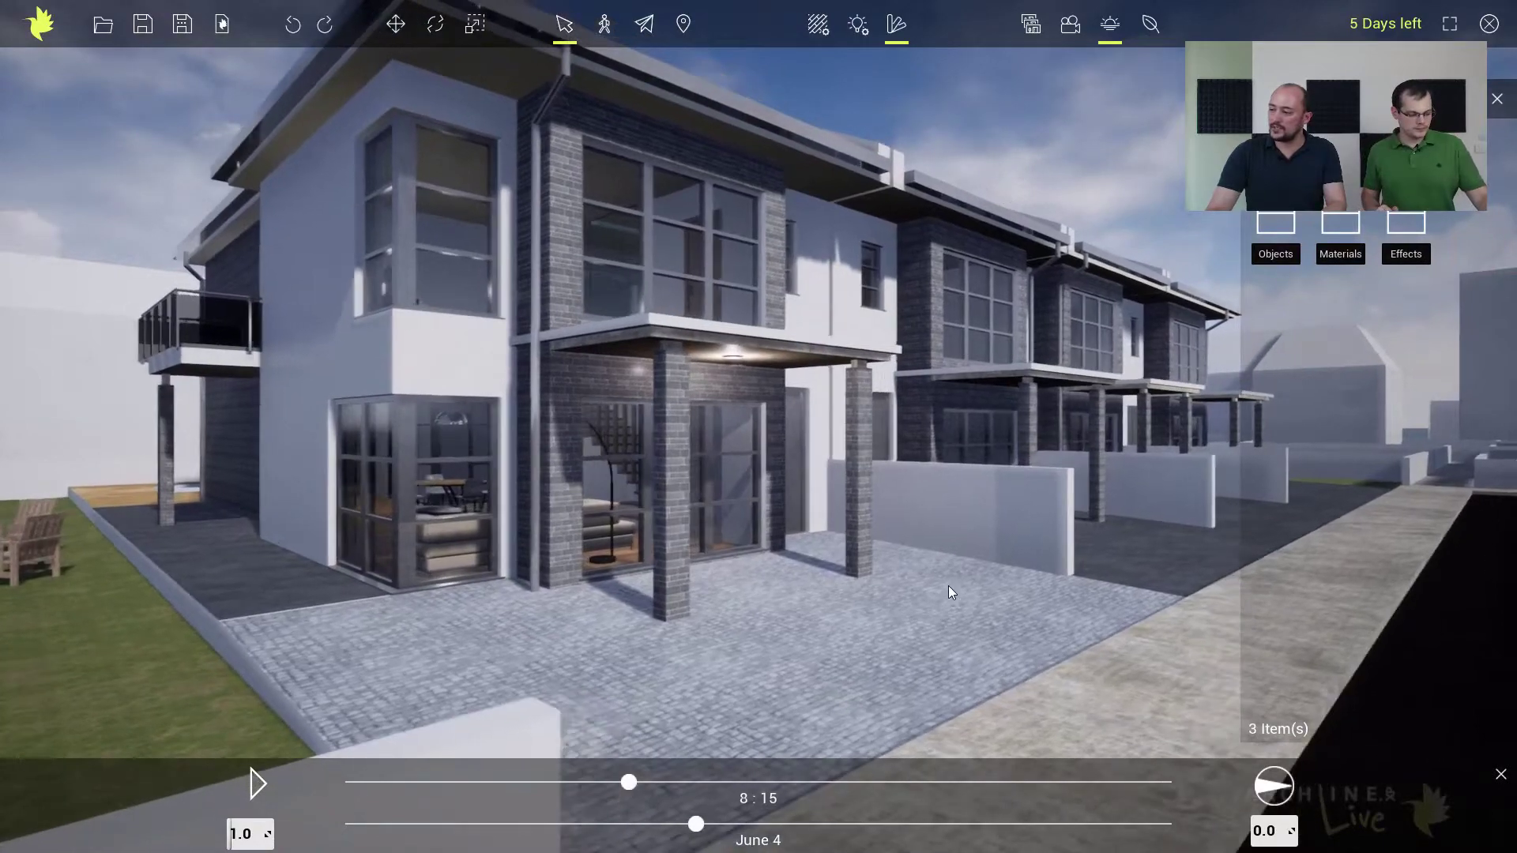
left_click(1280, 224)
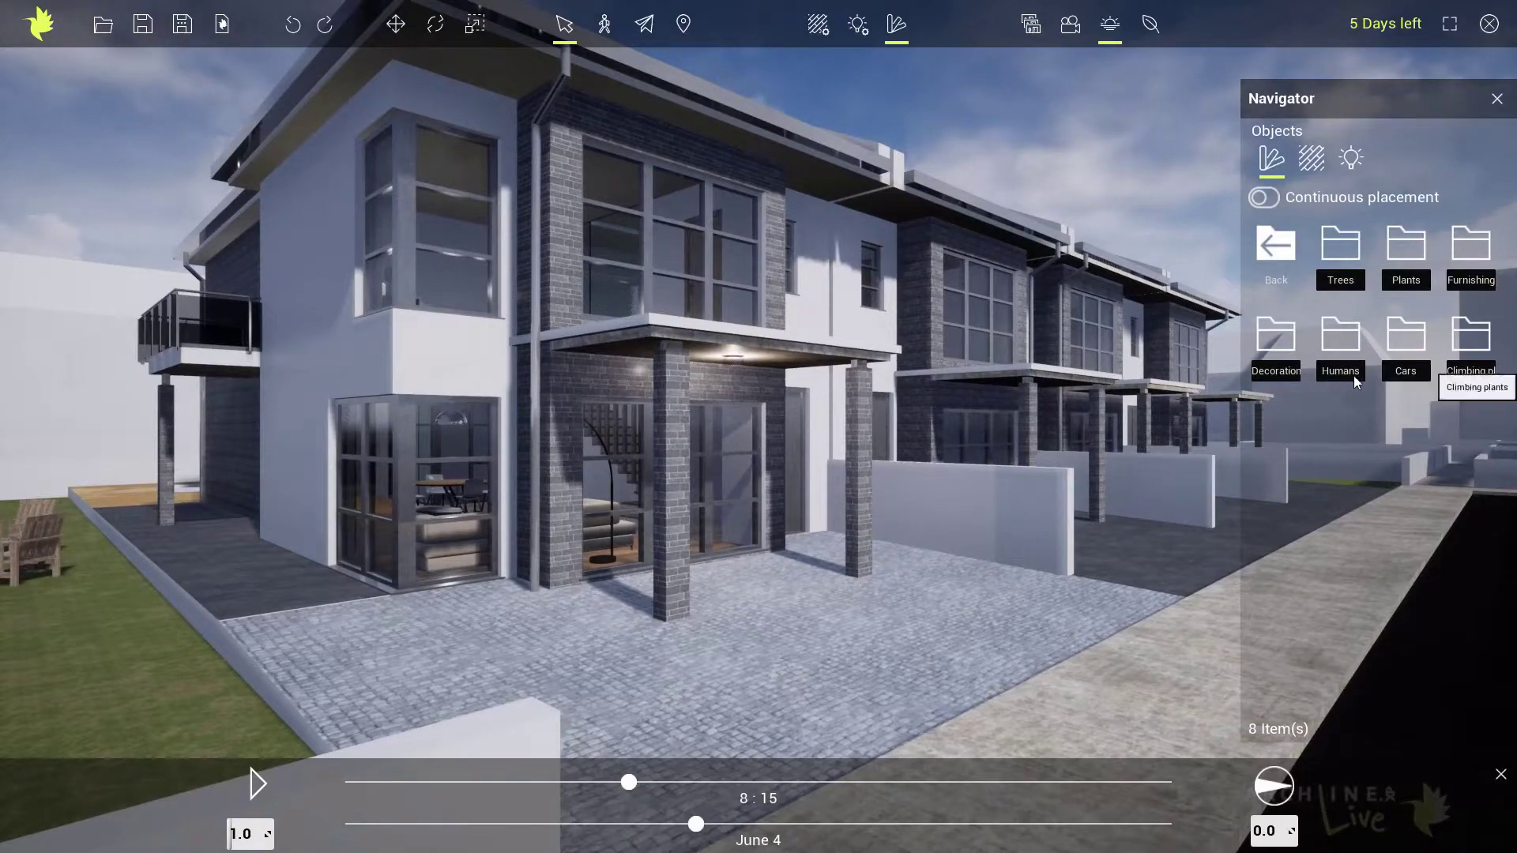
left_click(1405, 338)
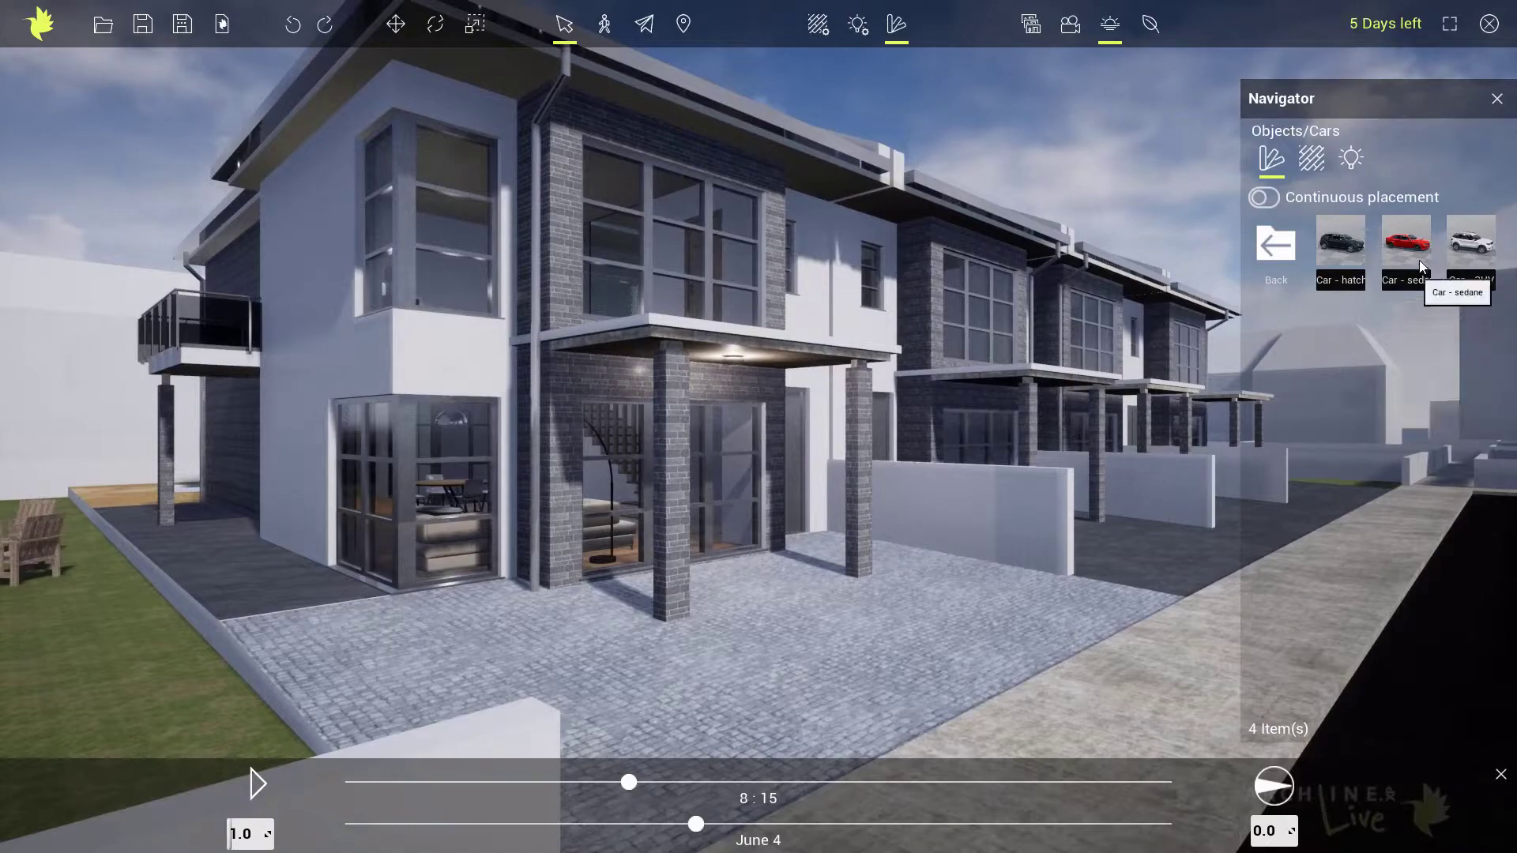
middle_click_drag(1200, 395, 797, 430)
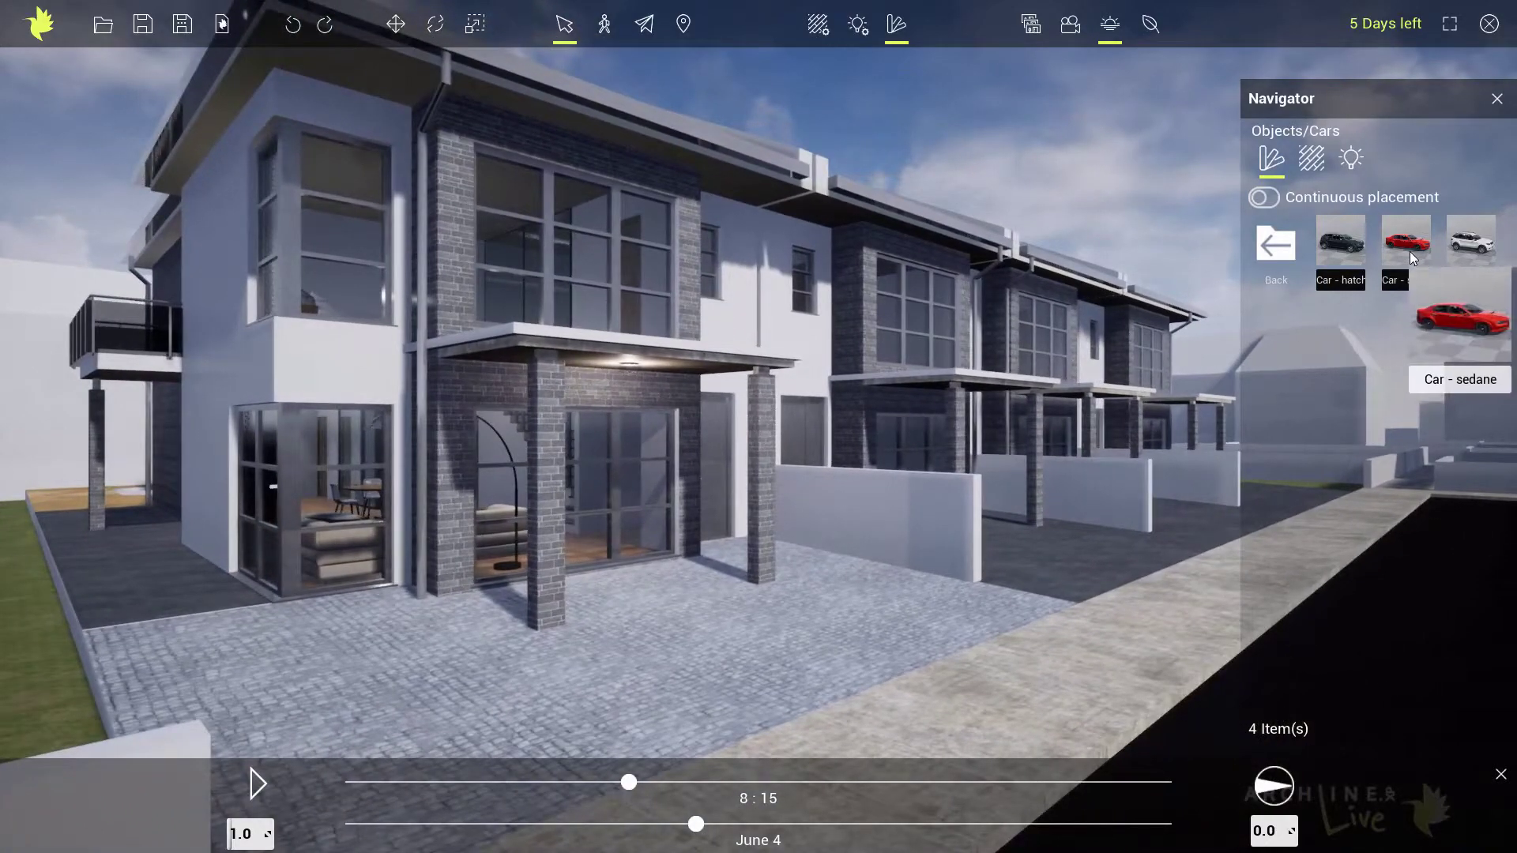
left_click_drag(1409, 245, 723, 624)
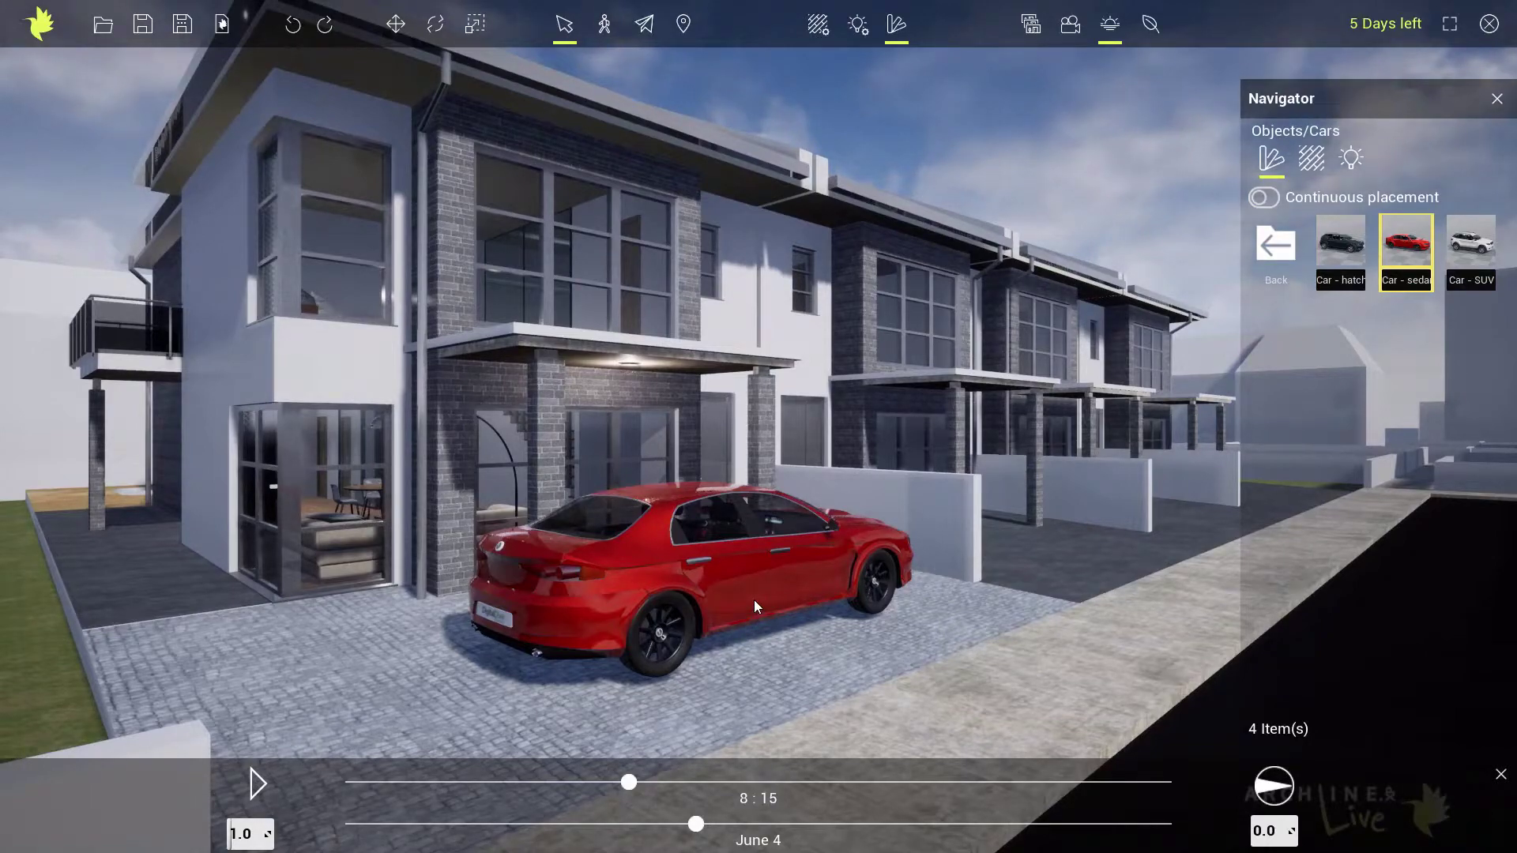
Step: Select the red car on the driveway and switch between the move, rotate and rescale modes
left_click(753, 599)
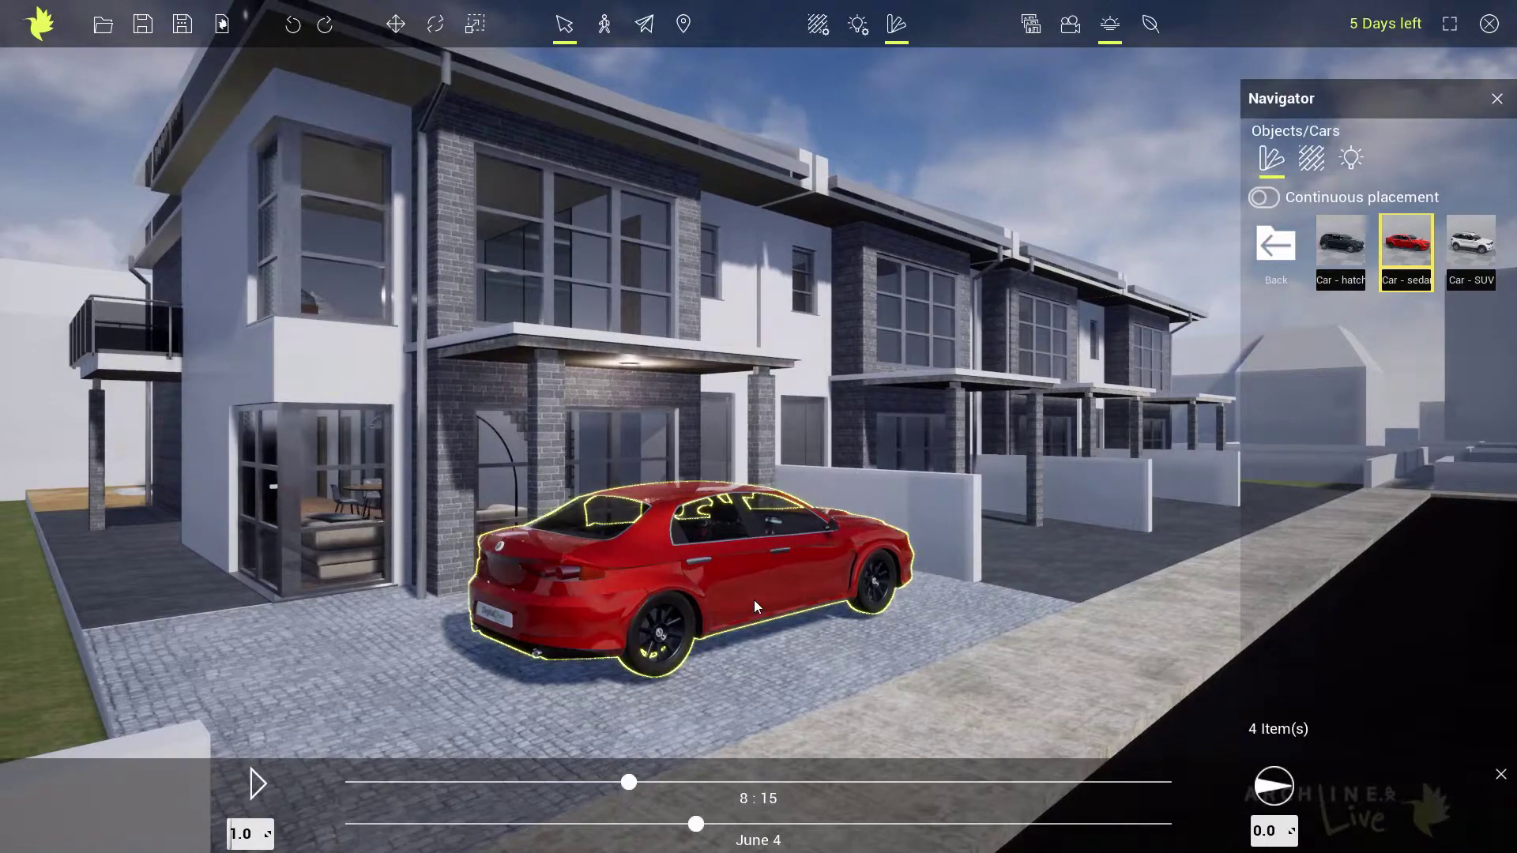
left_click(433, 25)
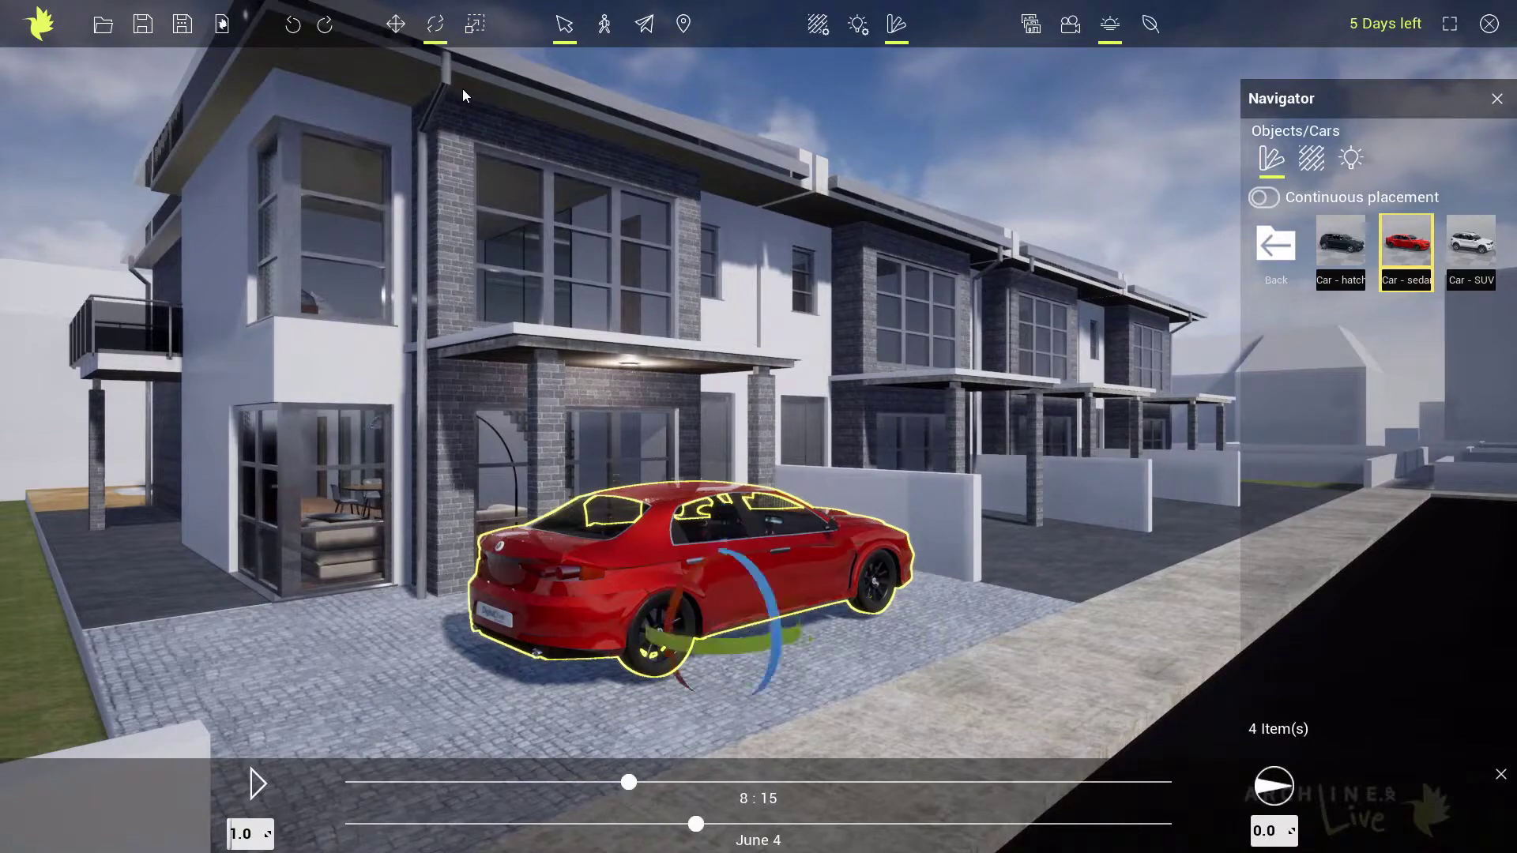
key("r")
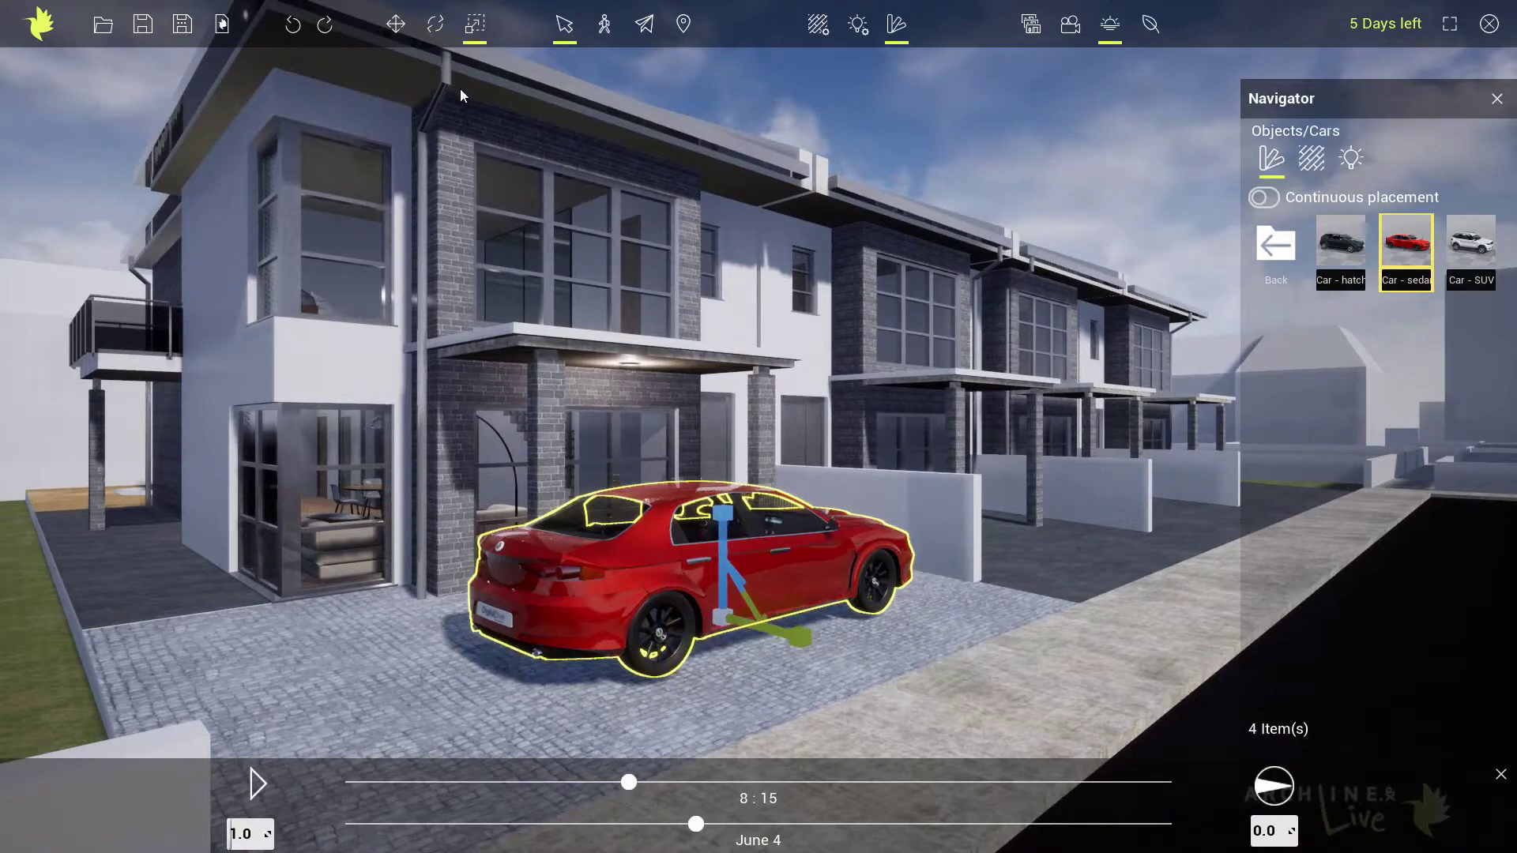
left_click(396, 25)
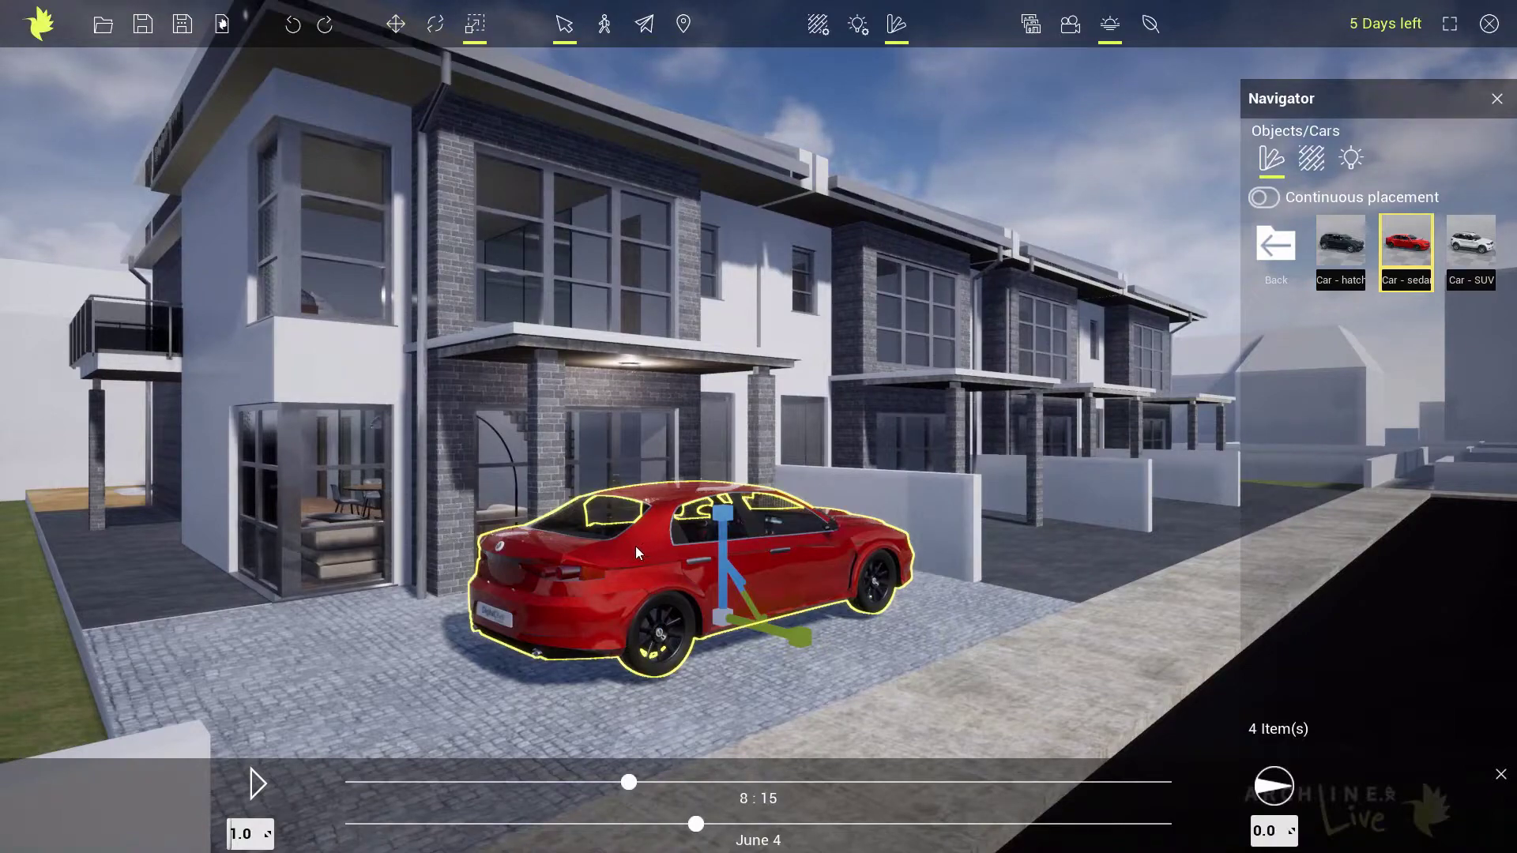
left_click(399, 35)
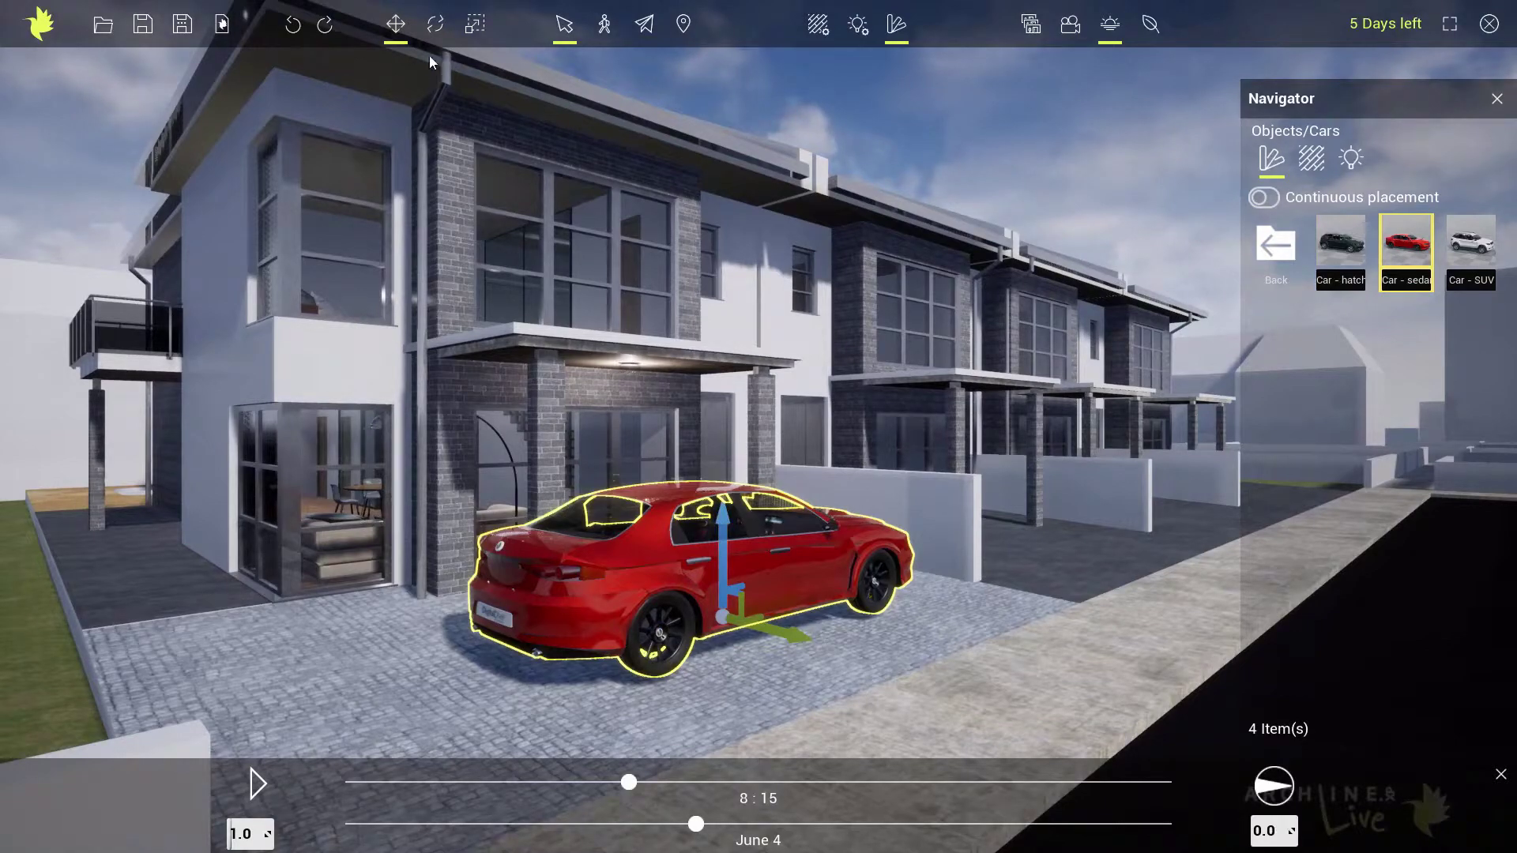
left_click(435, 25)
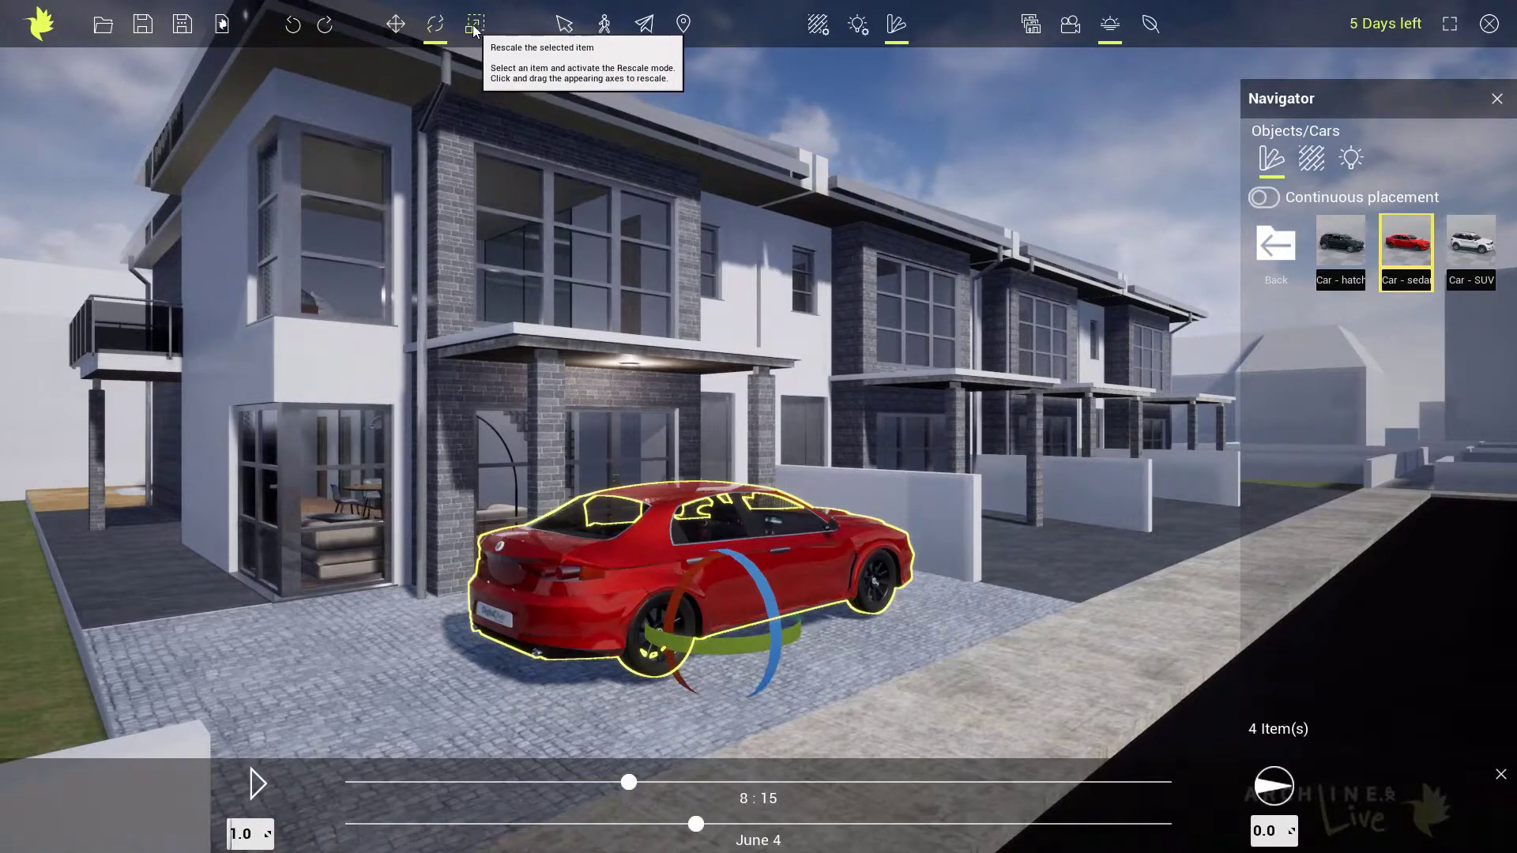
left_click(474, 27)
left_click(395, 26)
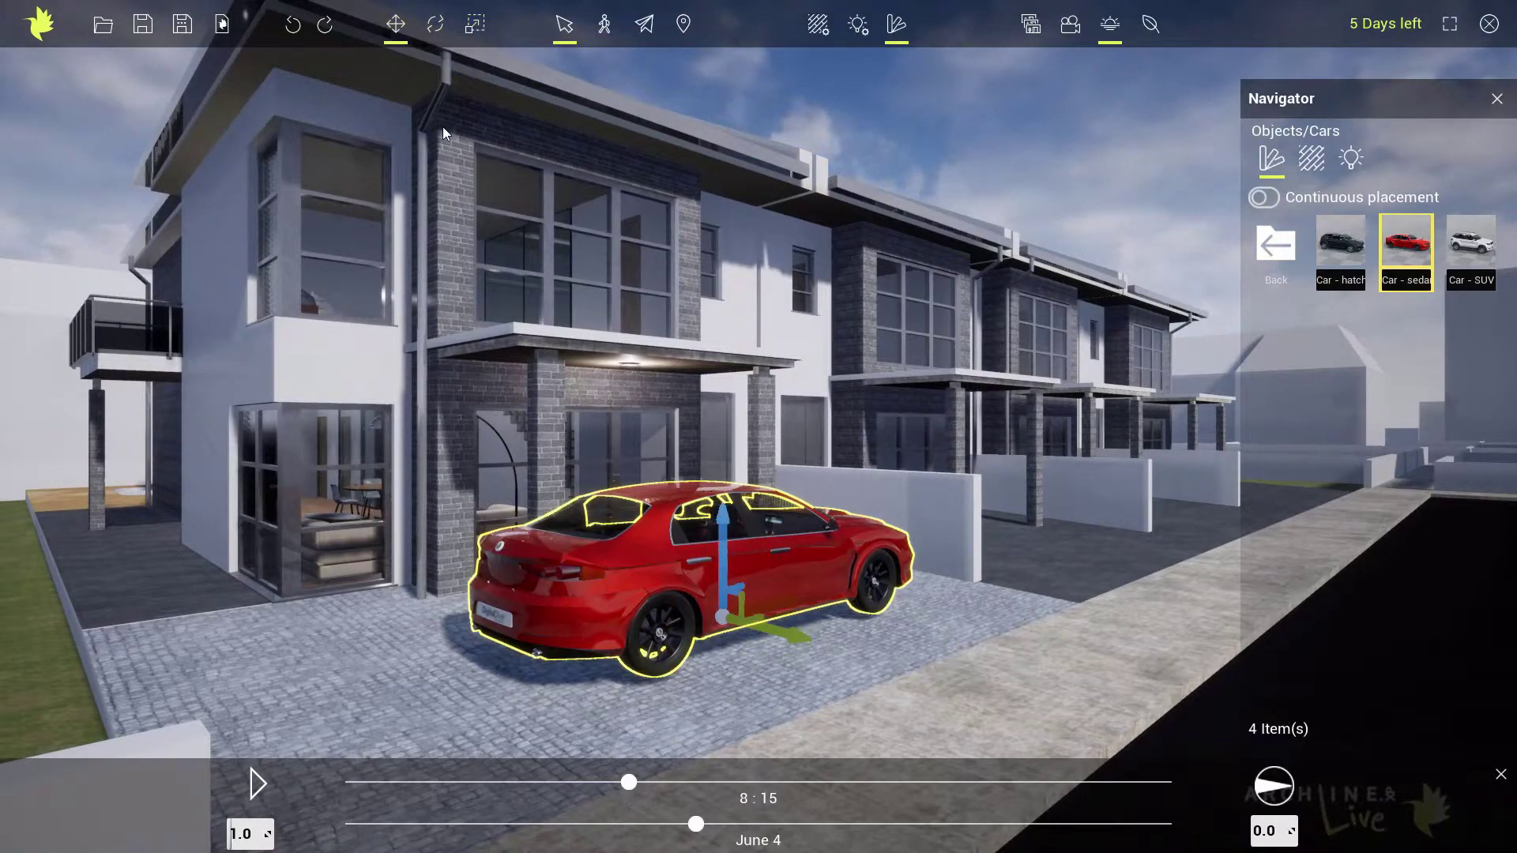
key("q")
key("w")
key("e")
key("r")
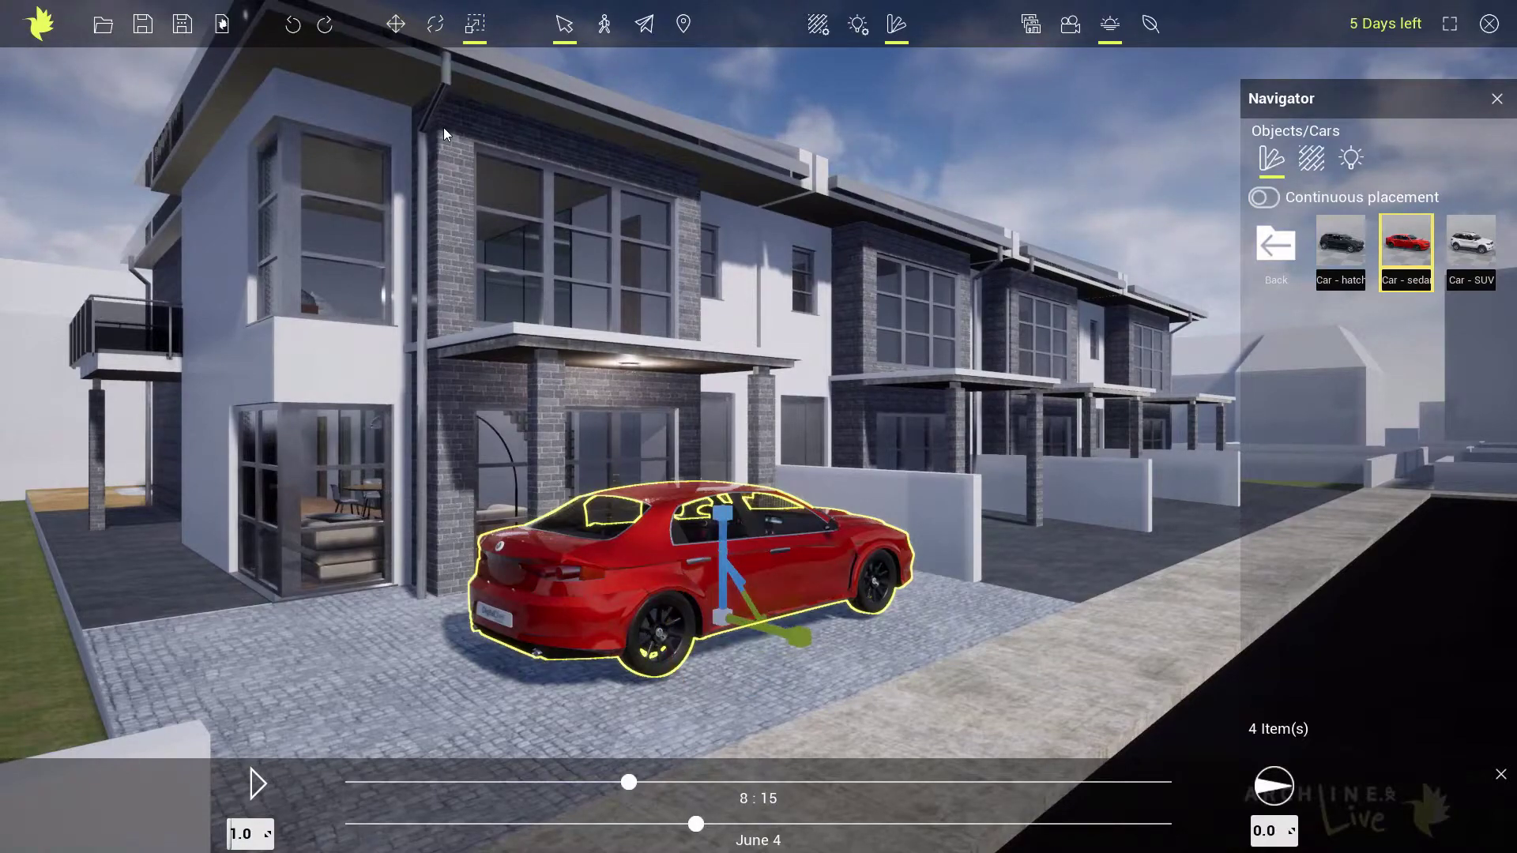
Step: Move the red car along its axes and across the ground plane, slightly away from the house
key("w")
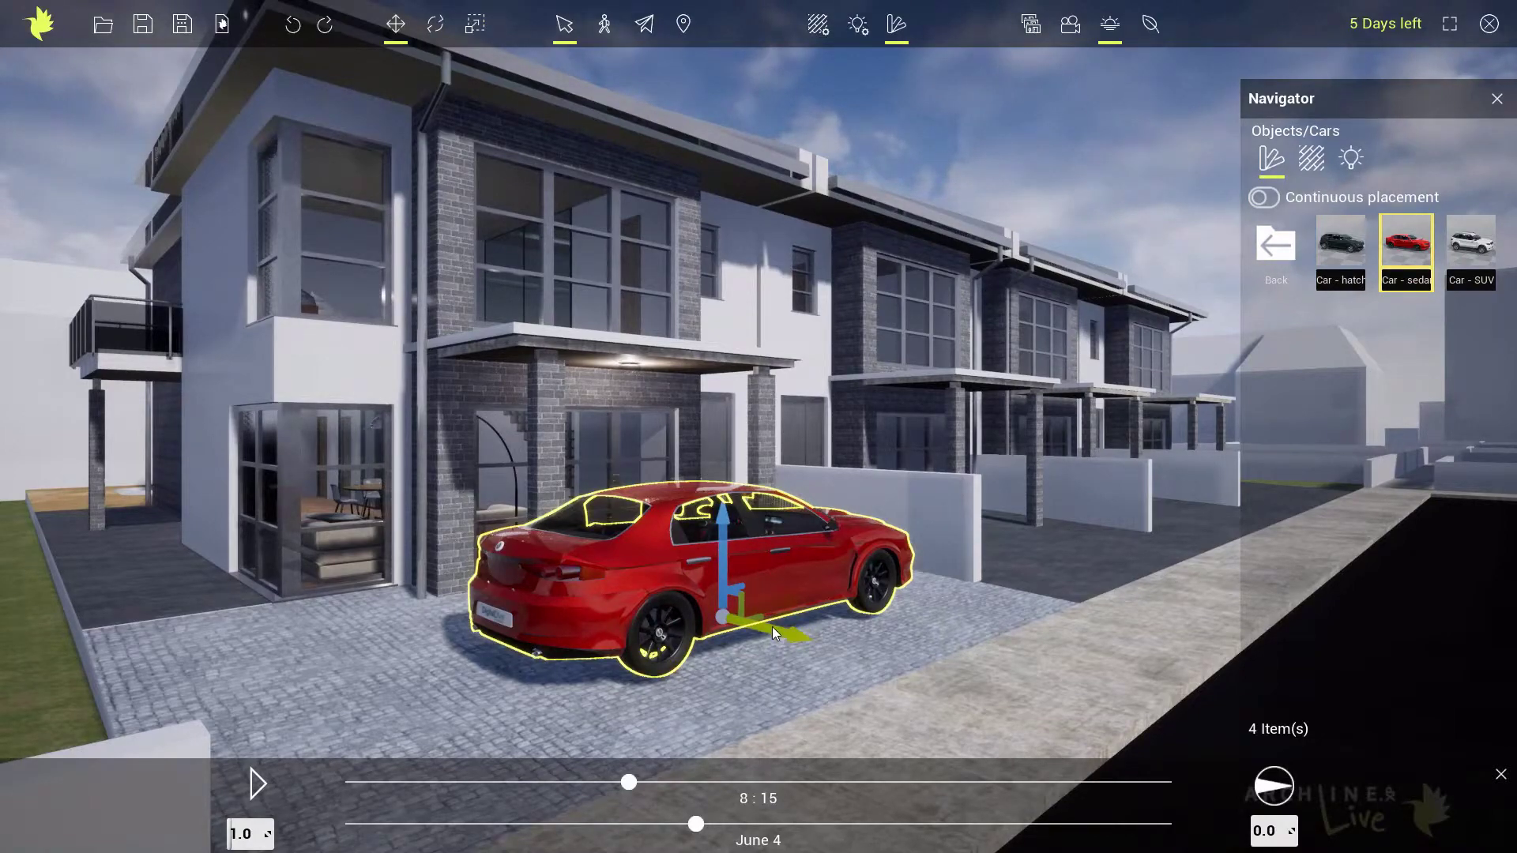
mouse_move(773, 629)
left_mouse_down()
mouse_move(812, 638)
mouse_move(774, 630)
mouse_move(807, 639)
mouse_move(778, 632)
mouse_move(790, 635)
left_mouse_up()
mouse_move(742, 554)
left_mouse_down()
mouse_move(742, 525)
mouse_move(742, 572)
mouse_move(742, 549)
left_mouse_up()
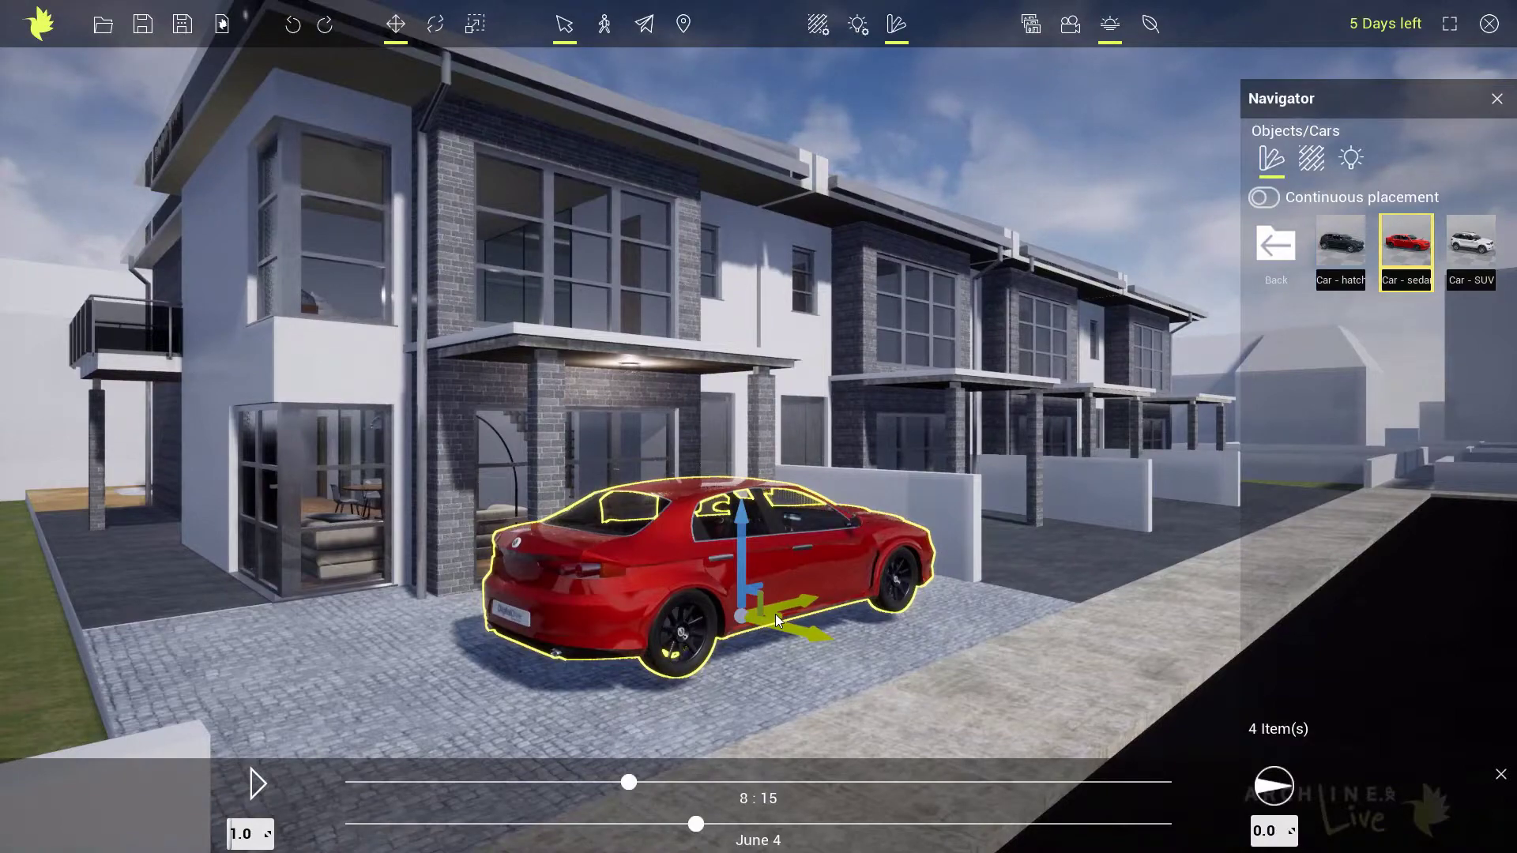
left_click_drag(776, 620, 803, 600)
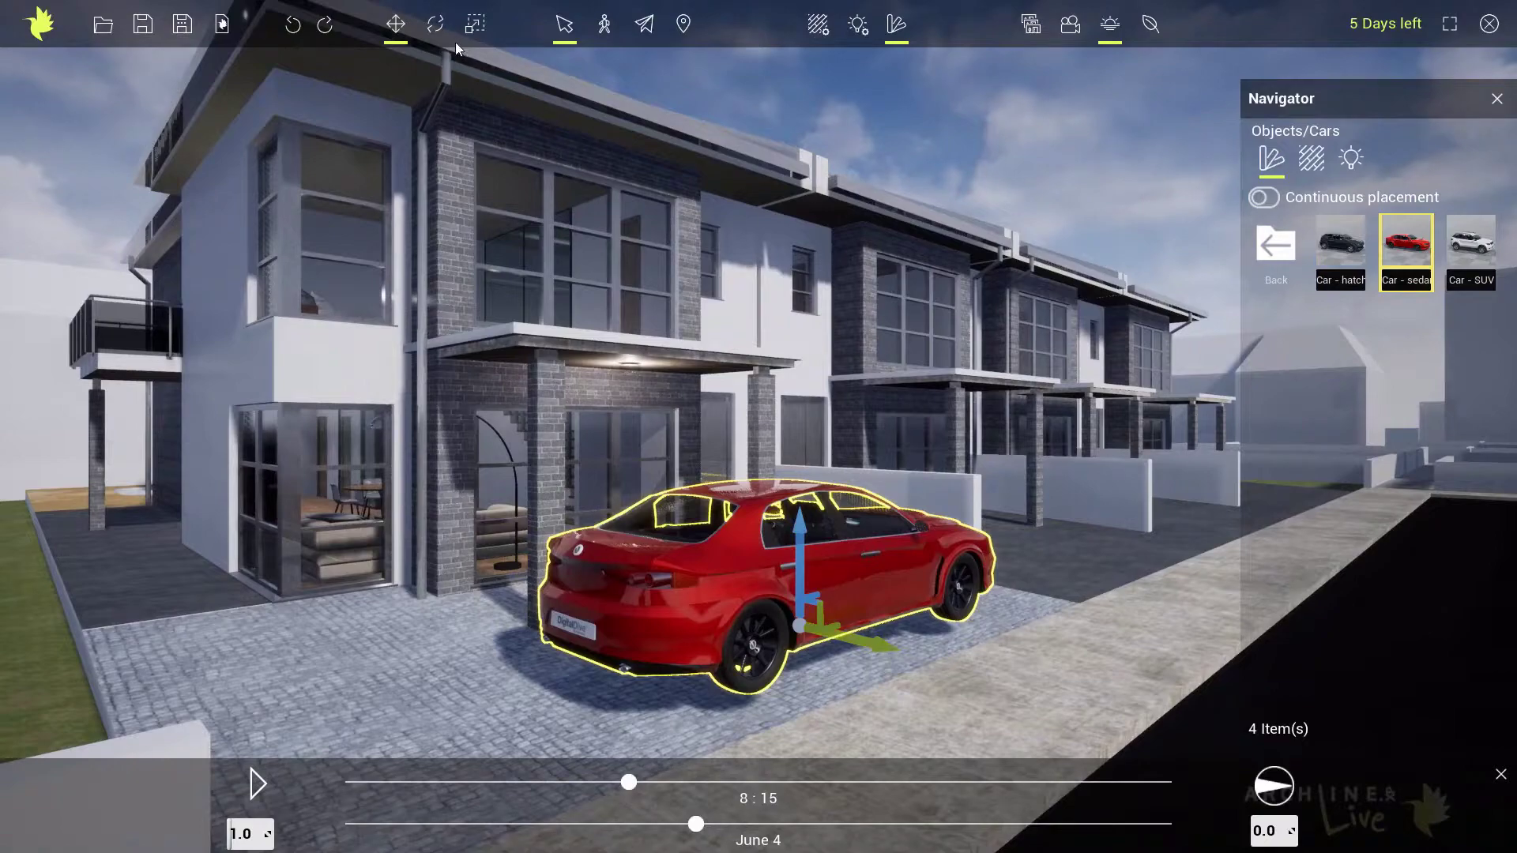
Step: Rotate the red car about its vertical axis so that its front faces the street
left_click(434, 24)
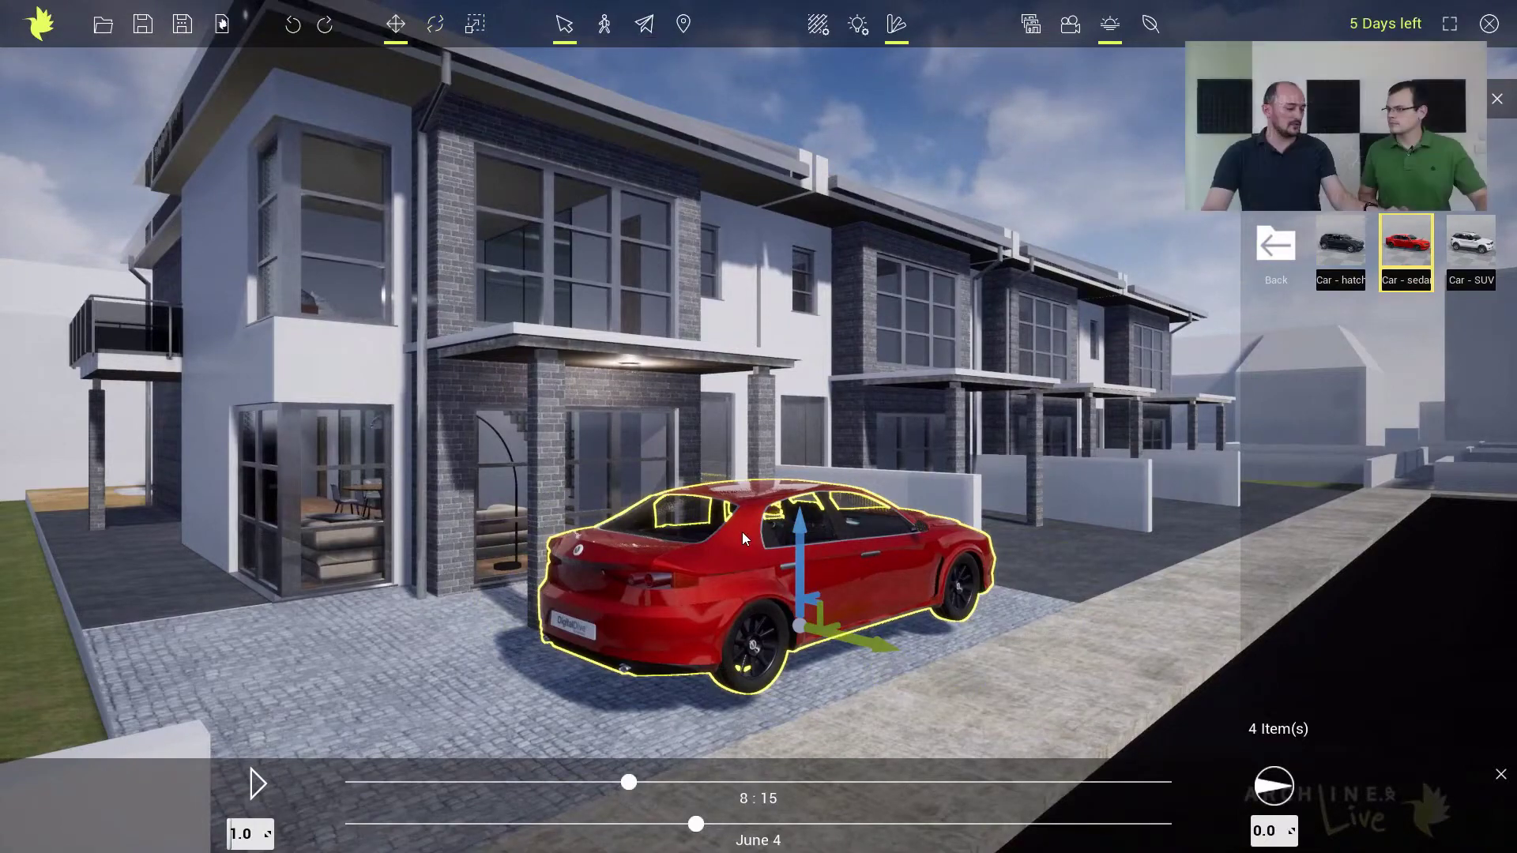
left_click(742, 533)
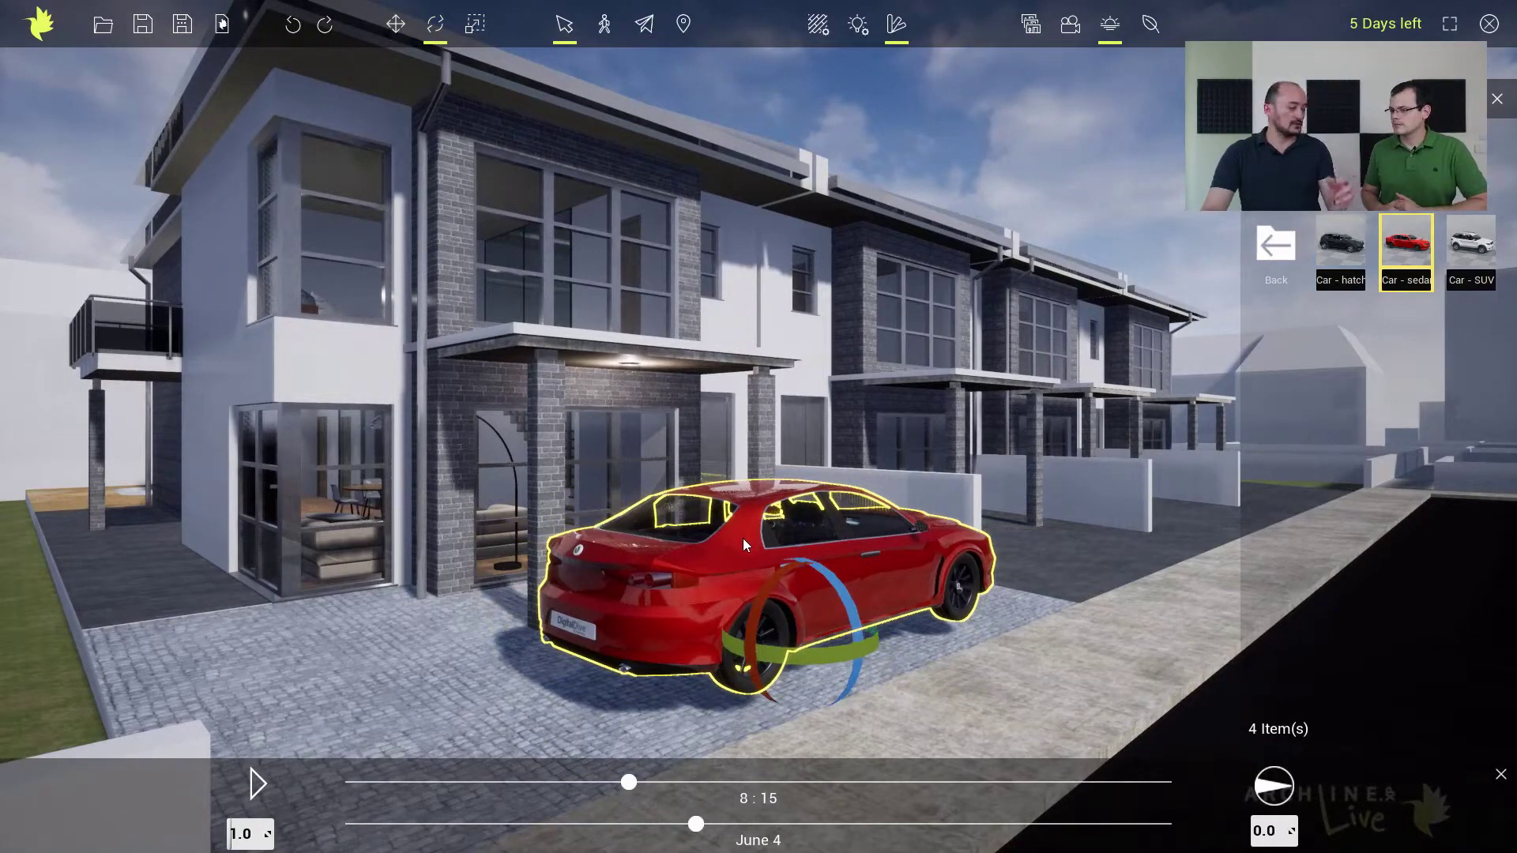
left_click_drag(834, 655, 768, 583)
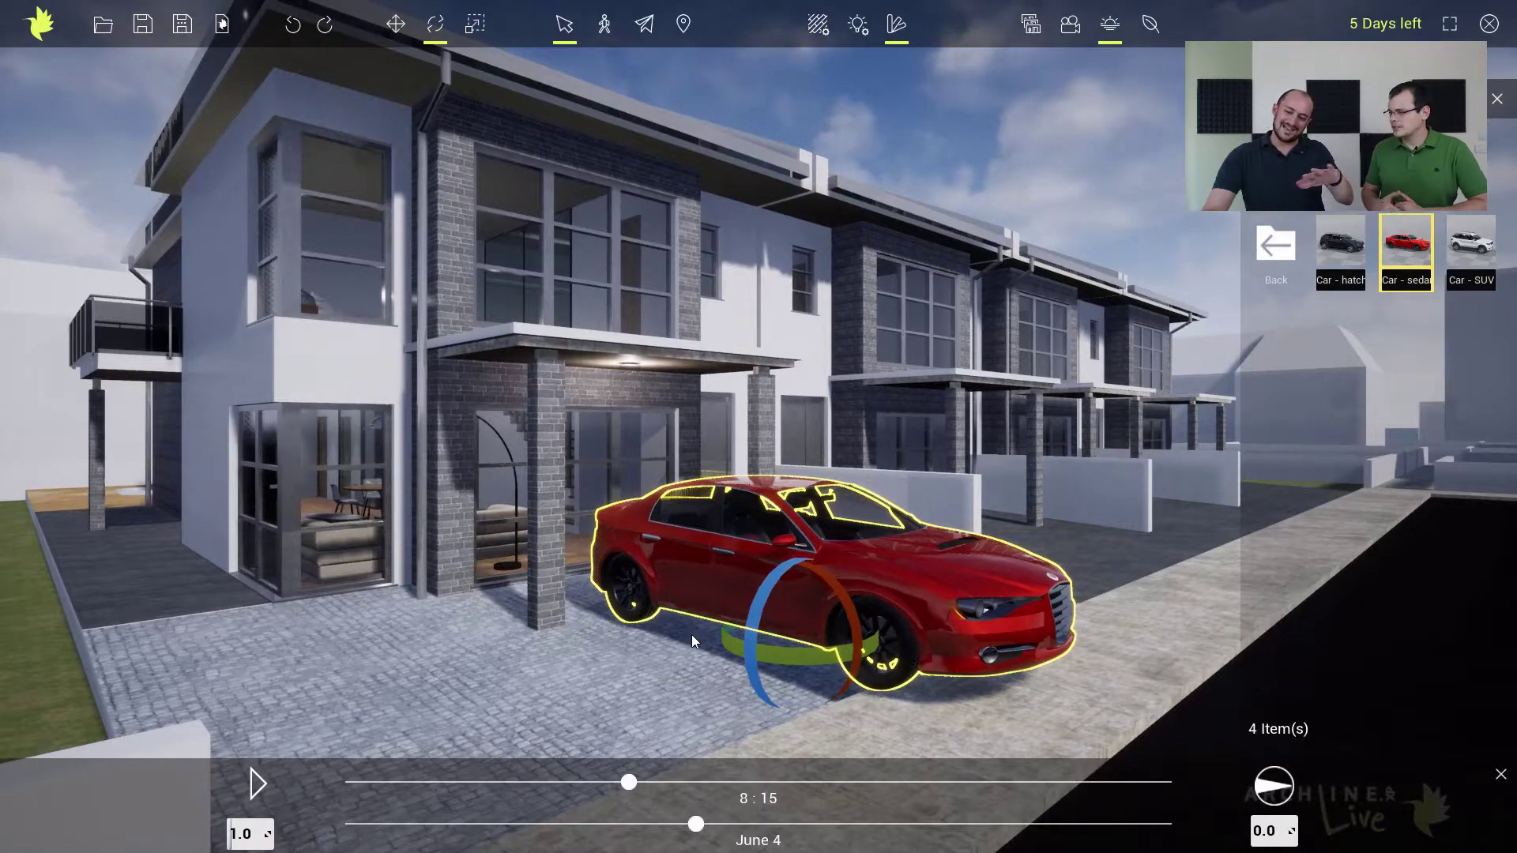
mouse_move(832, 584)
left_mouse_down()
mouse_move(837, 624)
mouse_move(836, 586)
left_mouse_up()
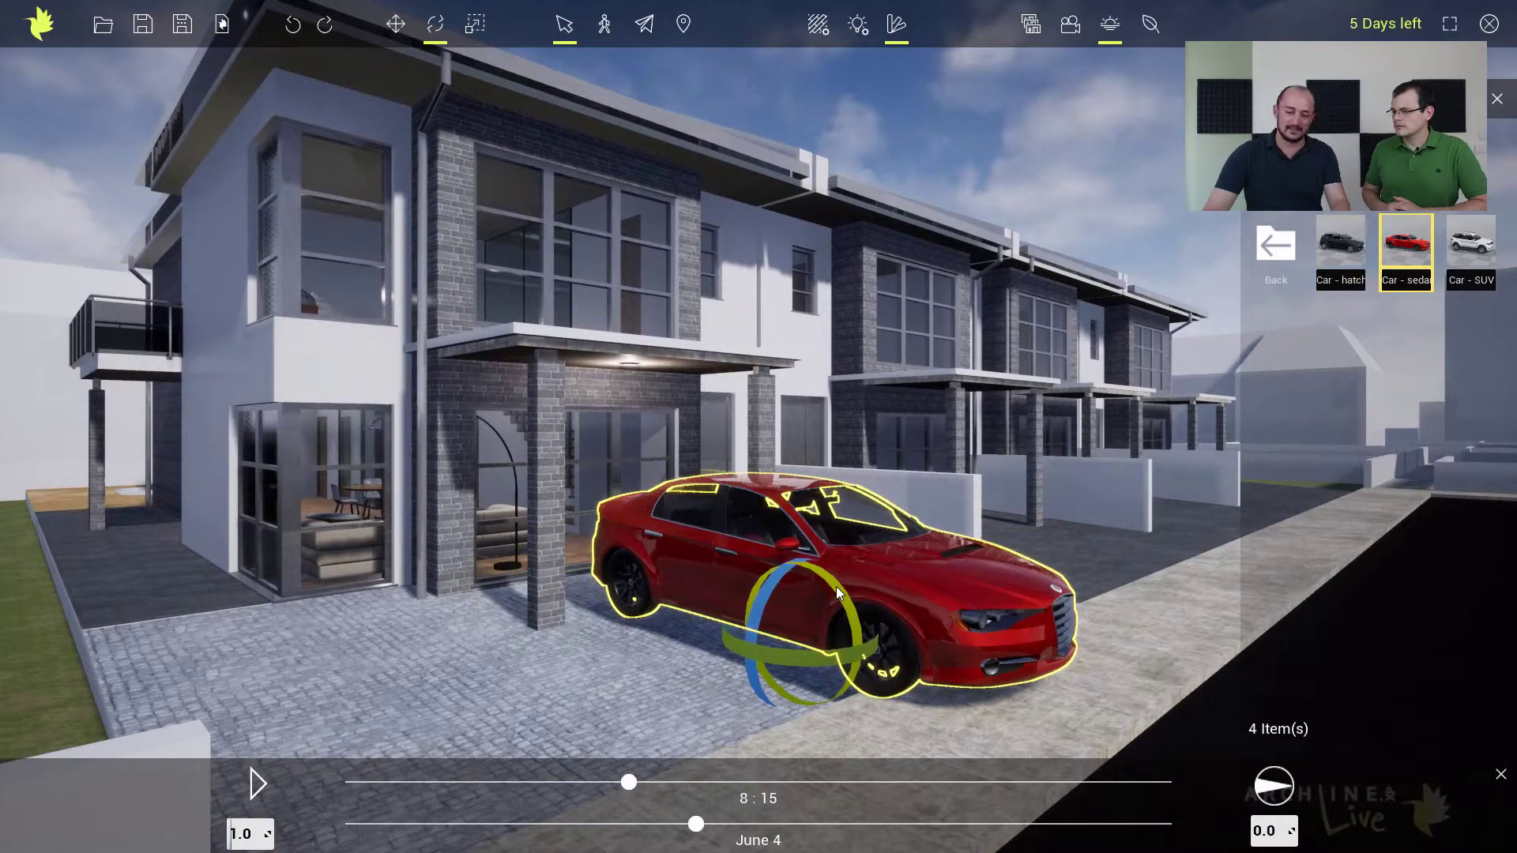
Step: Move the red car back across the driveway so that its rear stands beside the porch column
key("w")
left_click_drag(857, 641, 764, 578)
key("e")
key("w")
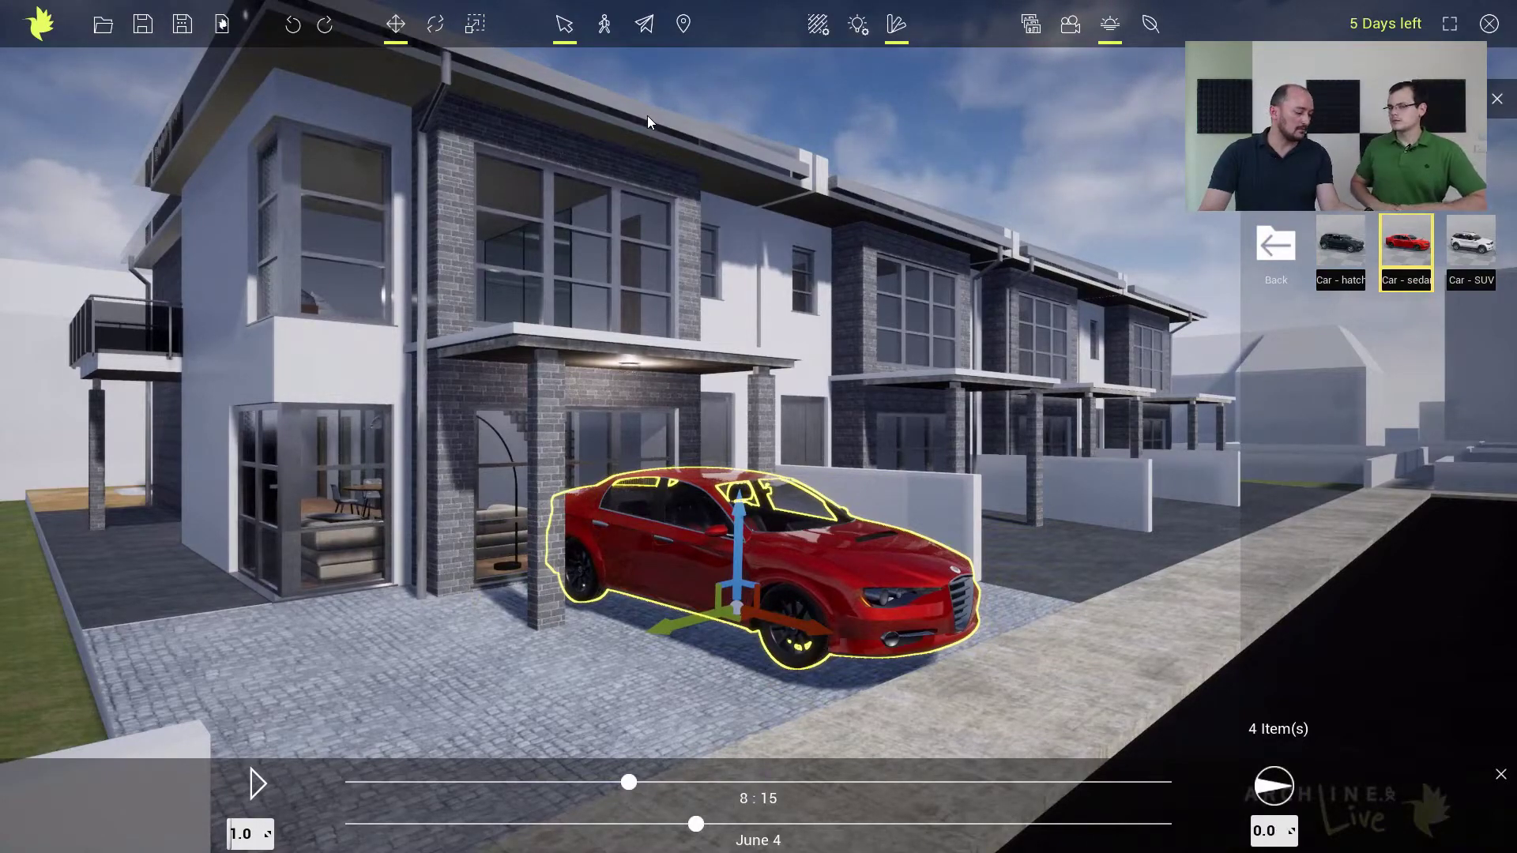
Step: Try enlarging the red car slightly in rescale mode, undo the change and leave the mode
left_click(474, 24)
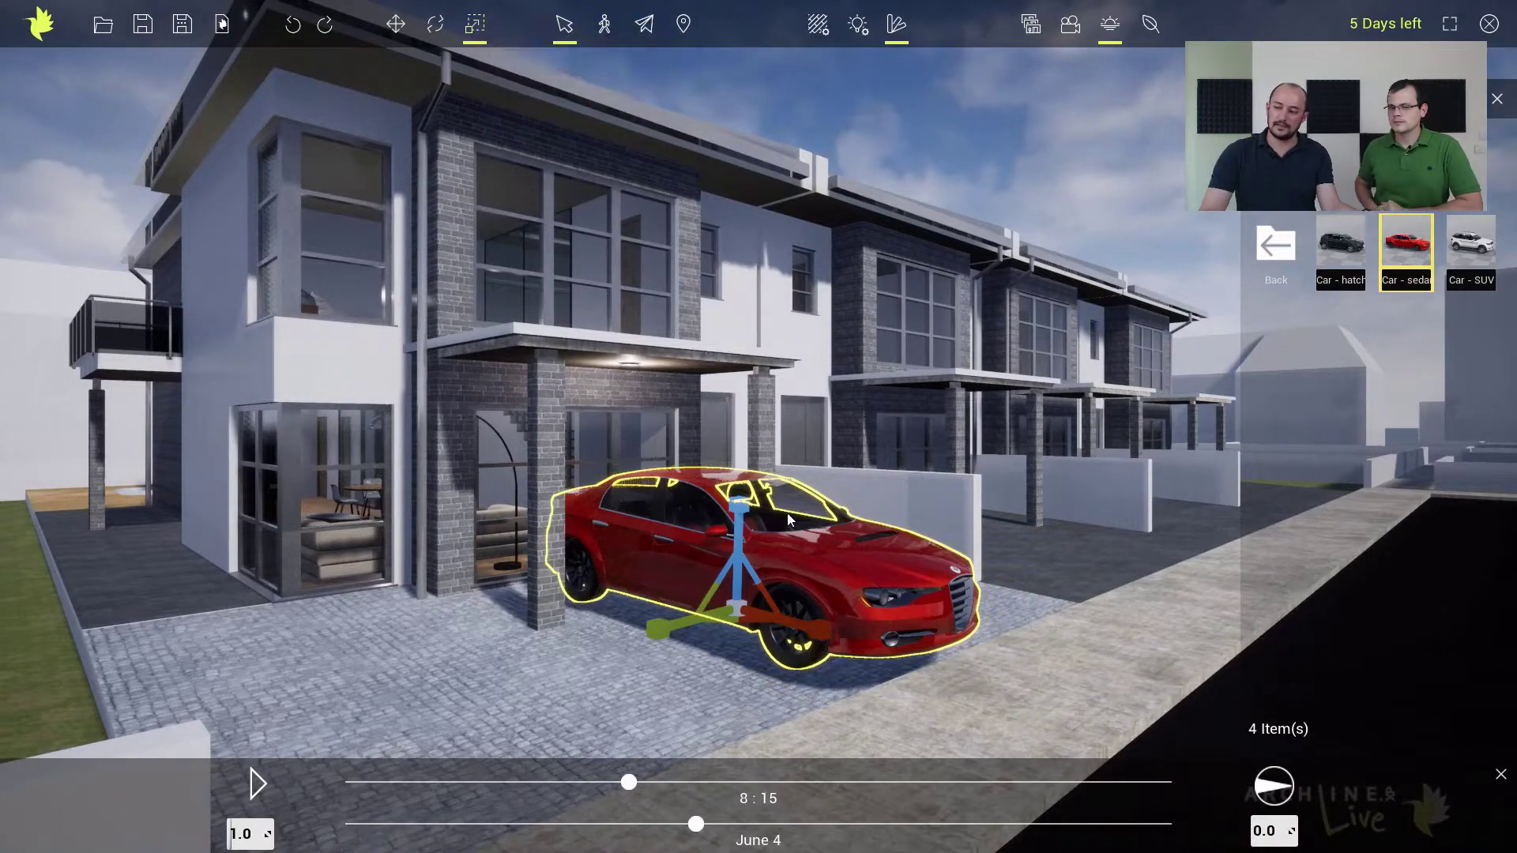
mouse_move(737, 605)
left_mouse_down()
mouse_move(759, 588)
mouse_move(744, 602)
left_mouse_up()
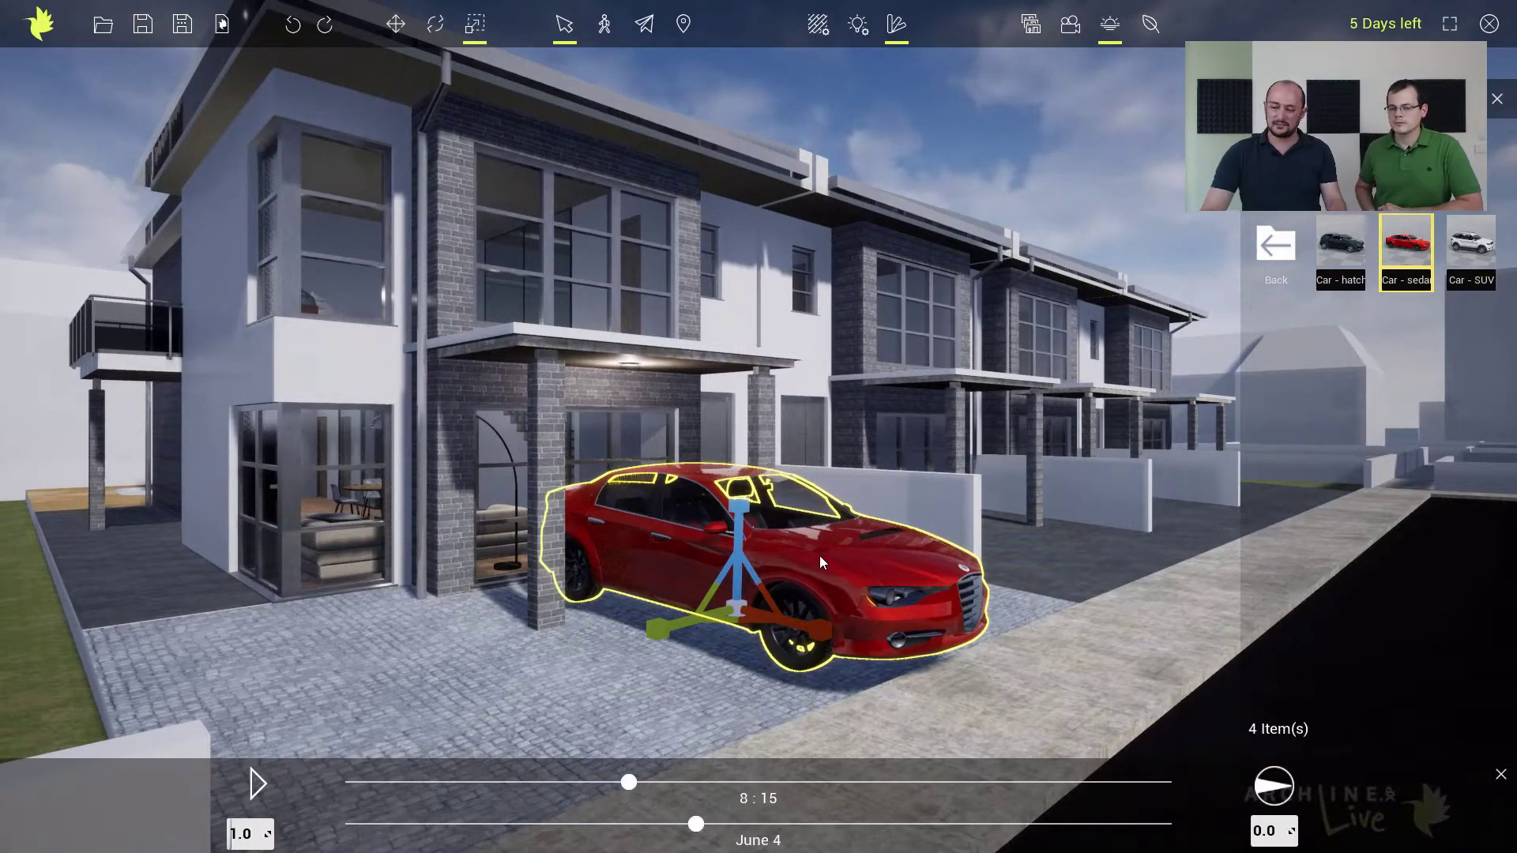
key("ctrl+z")
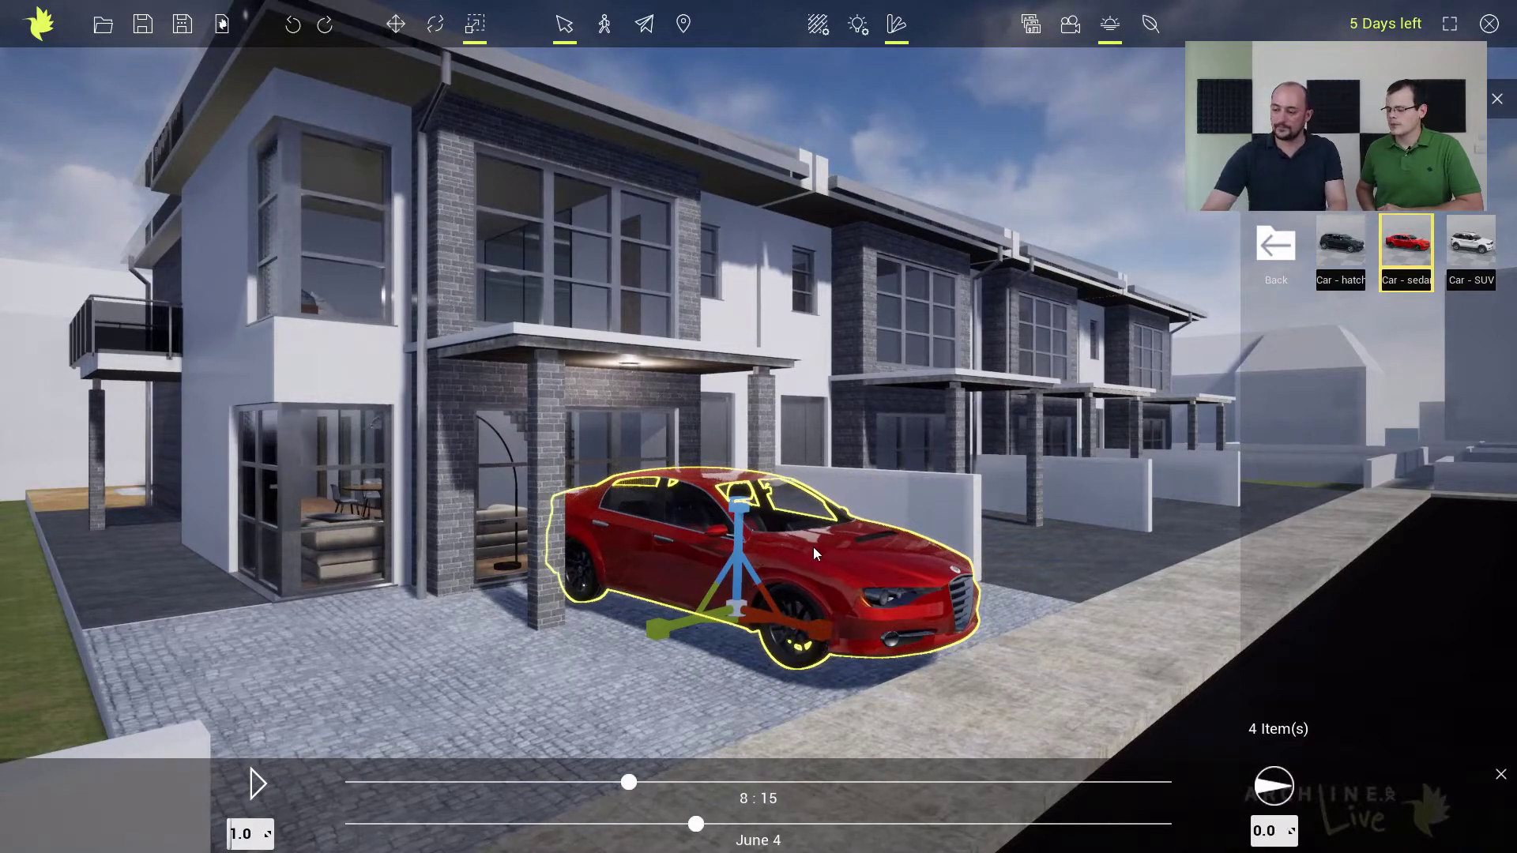
left_click(474, 23)
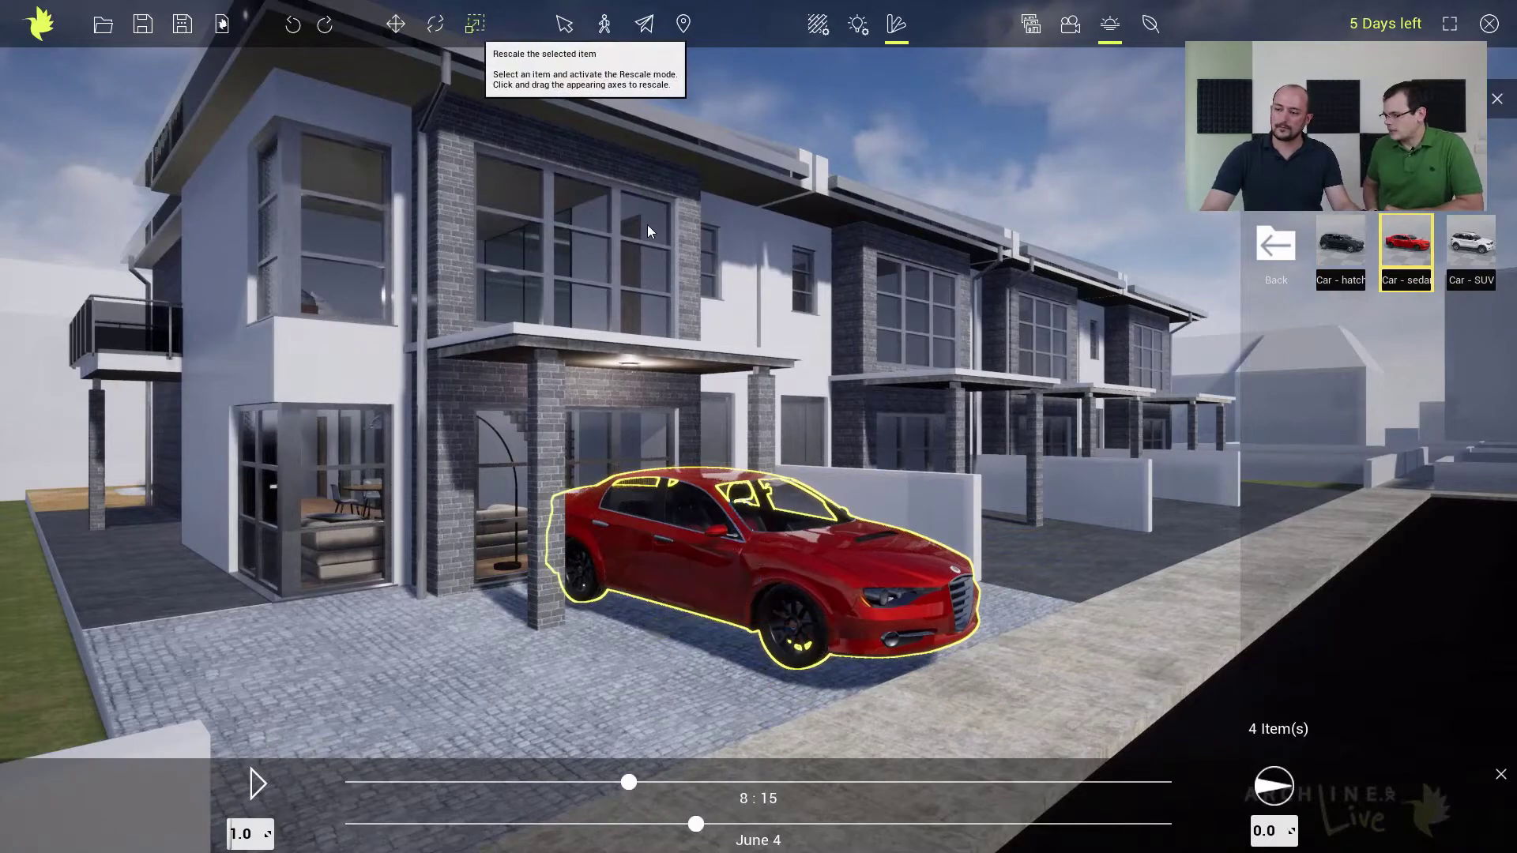
Step: Switch from the cars to the human objects and place the walking man in a suit on the pavement beyond the car
left_click(1271, 248)
middle_click_drag(1034, 502, 1025, 478)
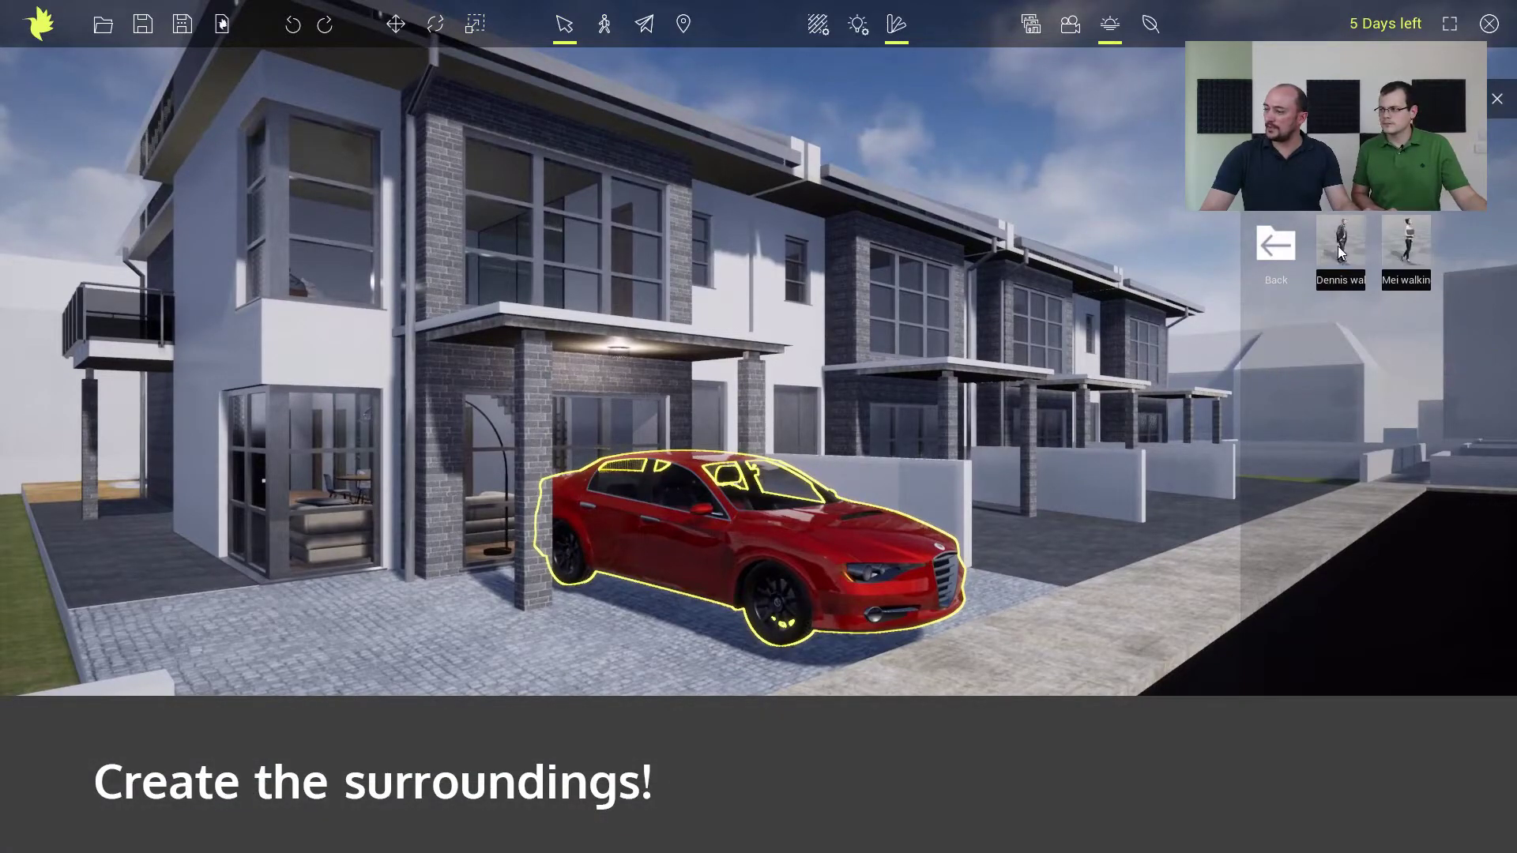
left_click_drag(1342, 244, 1190, 574)
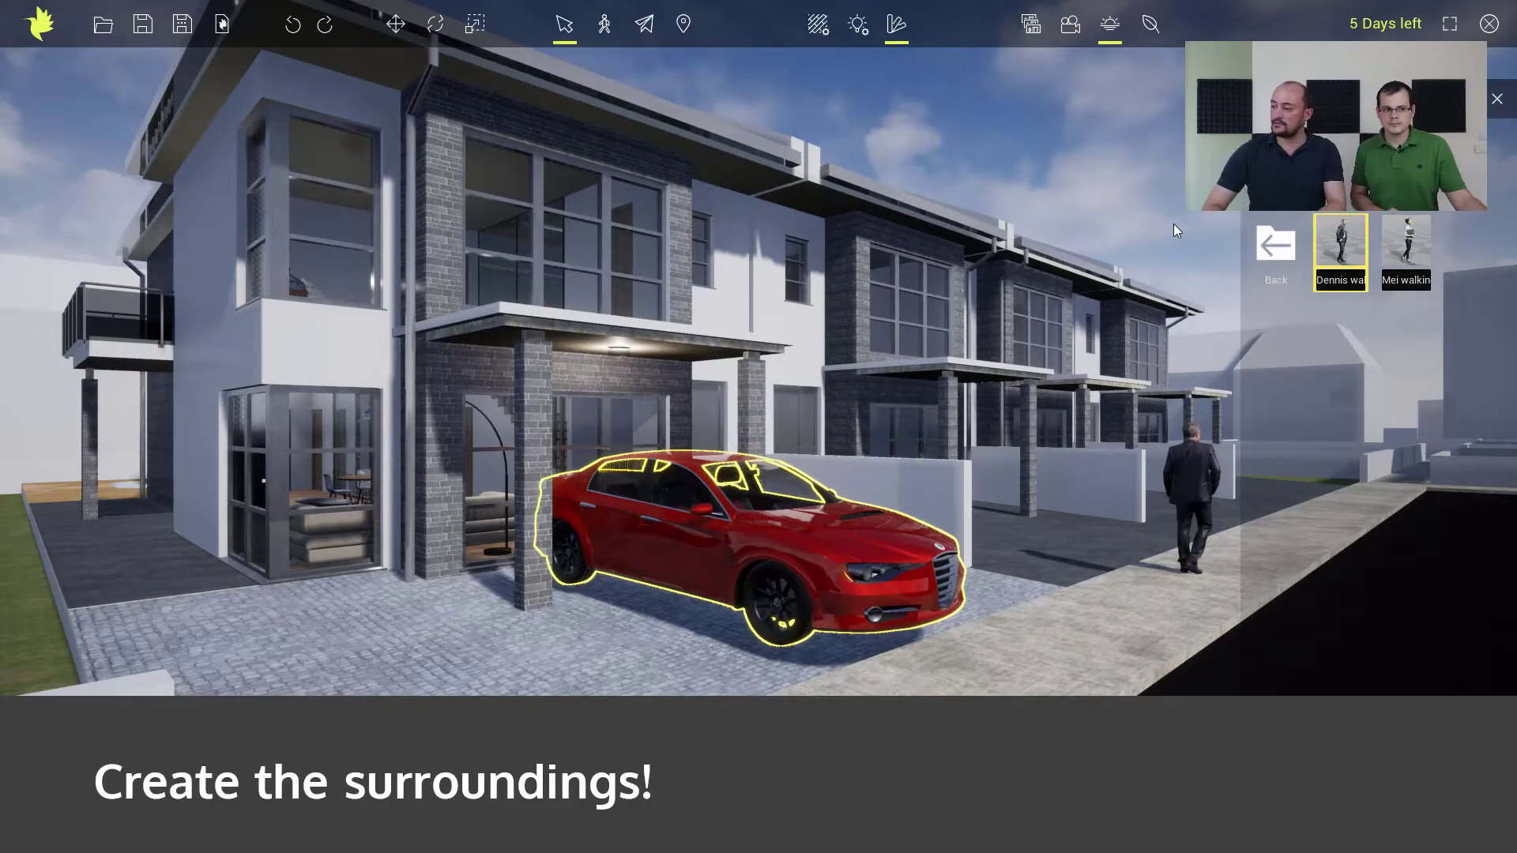
Step: Rotate the walking man about his vertical axis so that he faces the driveway, and lower him slightly
left_click(1196, 476)
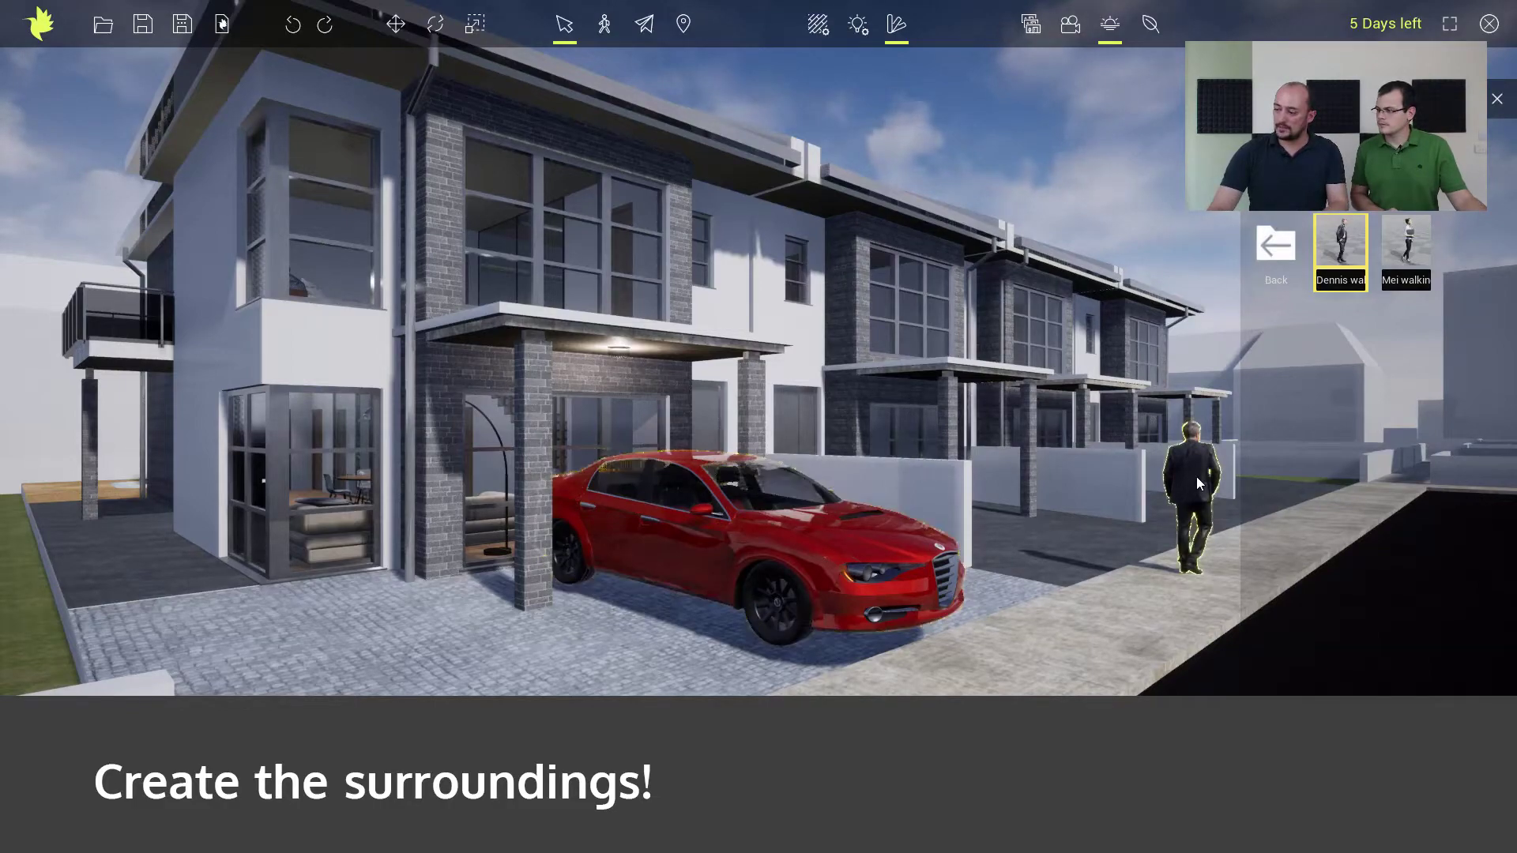
key("w")
key("r")
key("w")
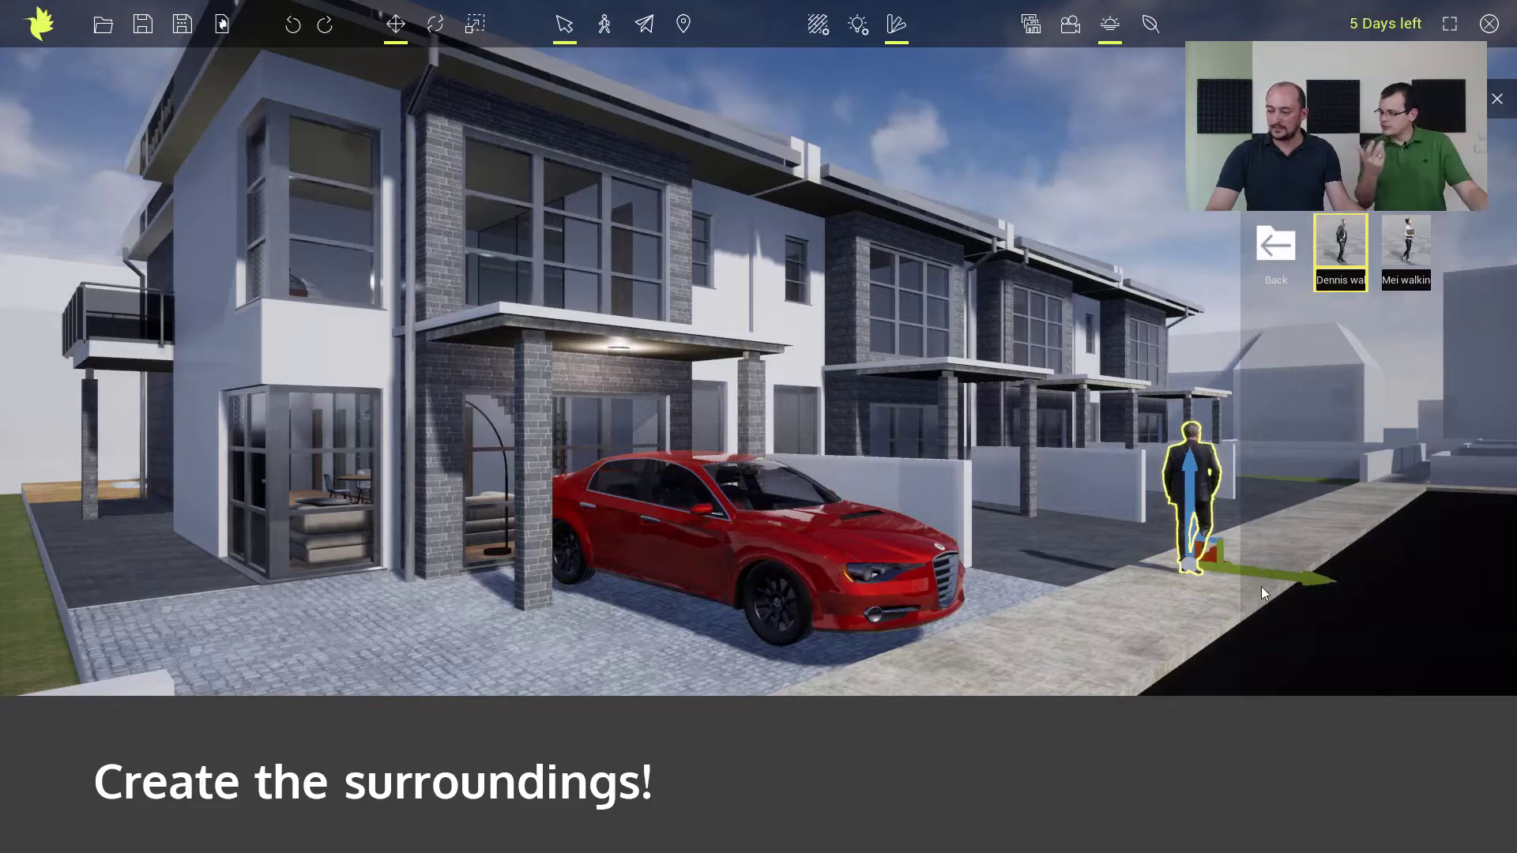
key("e")
left_click_drag(1225, 586, 982, 589)
key("w")
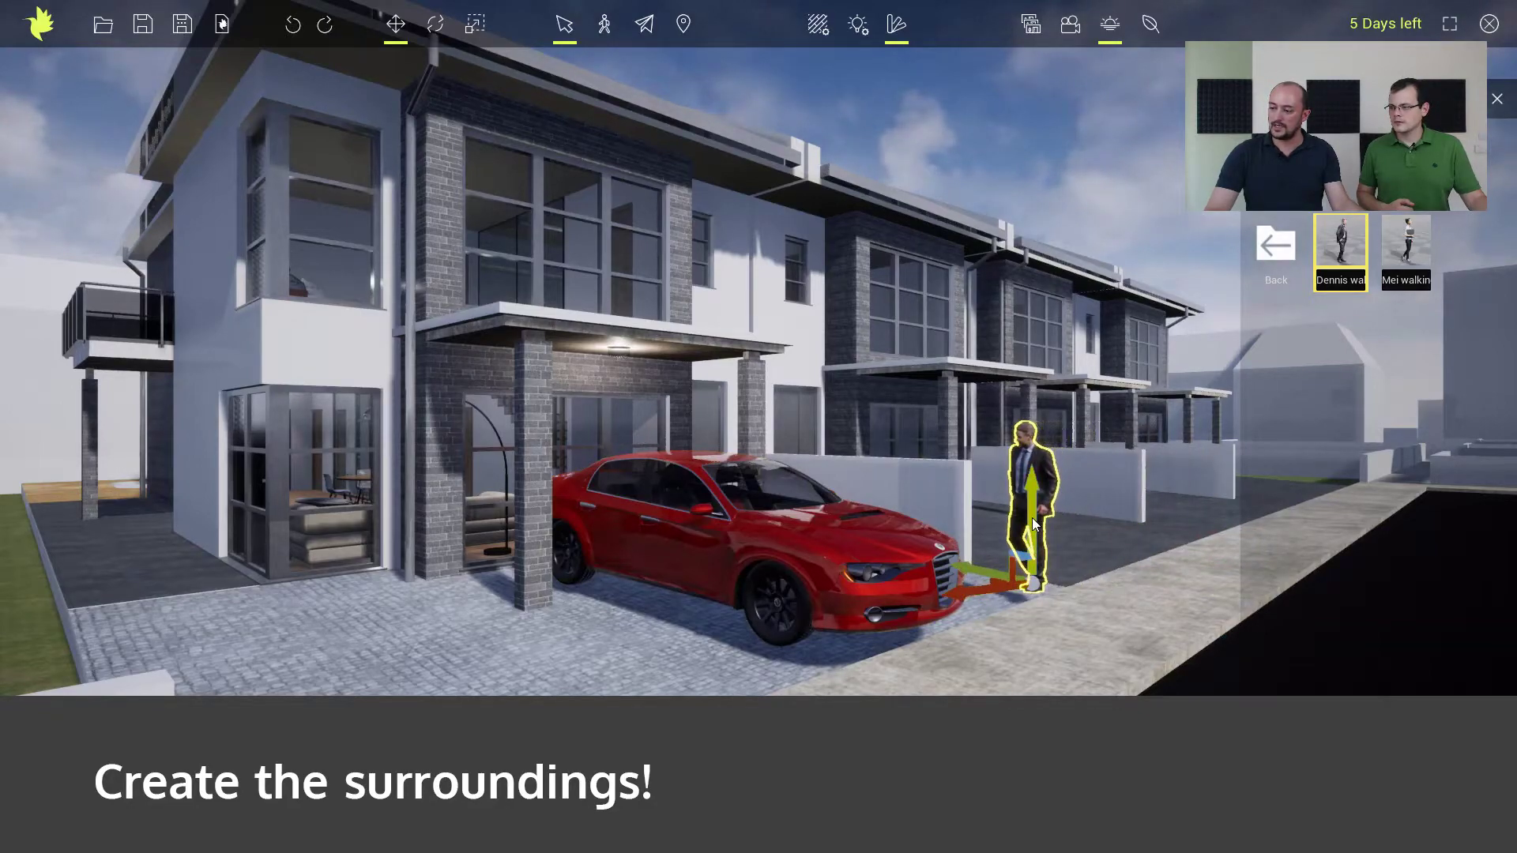
left_click_drag(1034, 525, 1031, 533)
key("w")
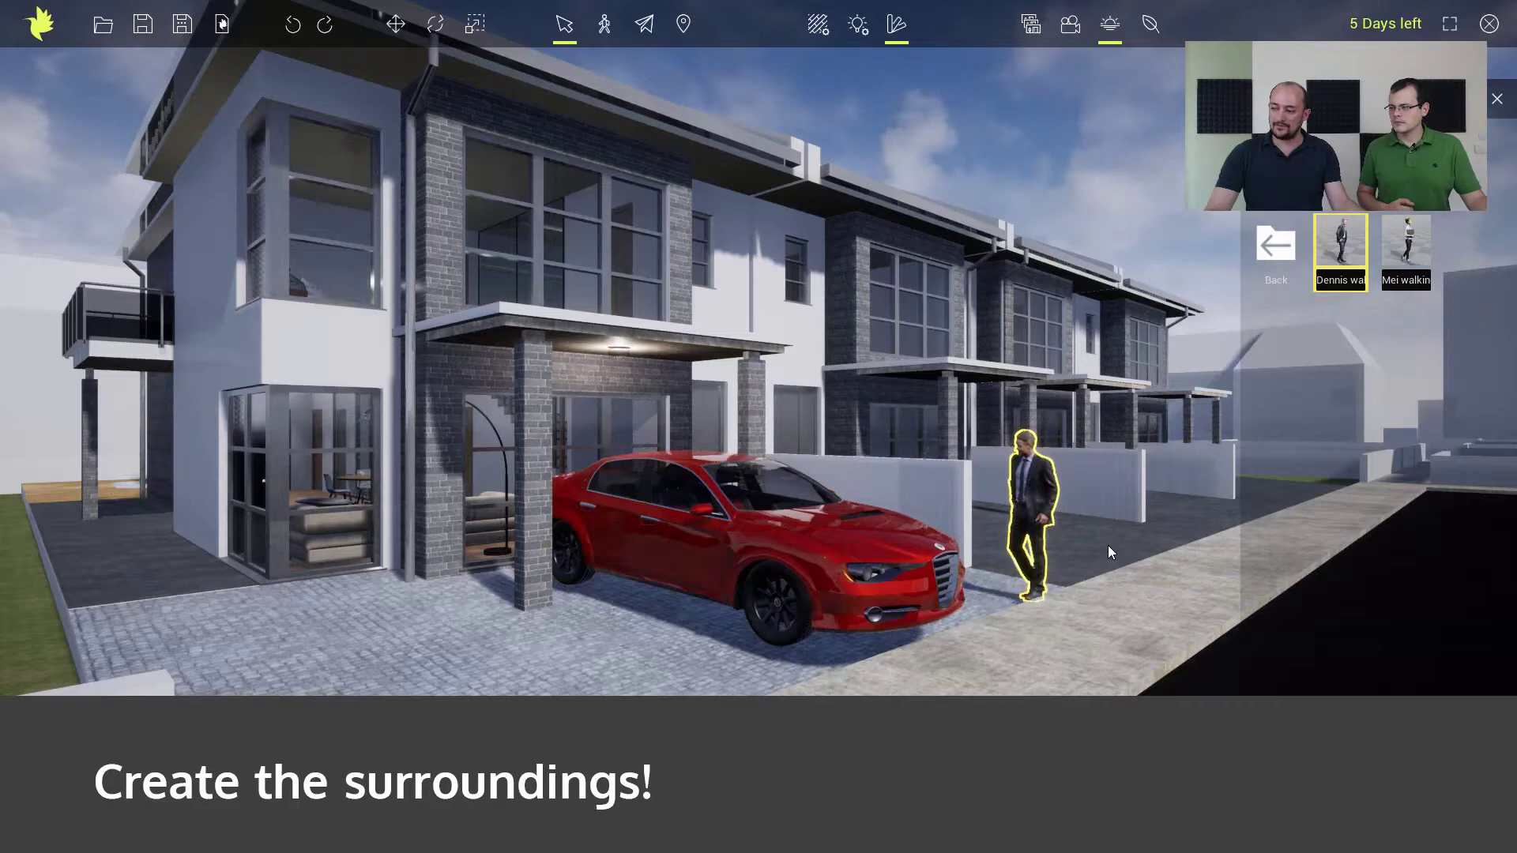
Step: Open the tree objects and place a small Acer tree beside the walking man, at the edge of the driveway
left_click(1275, 246)
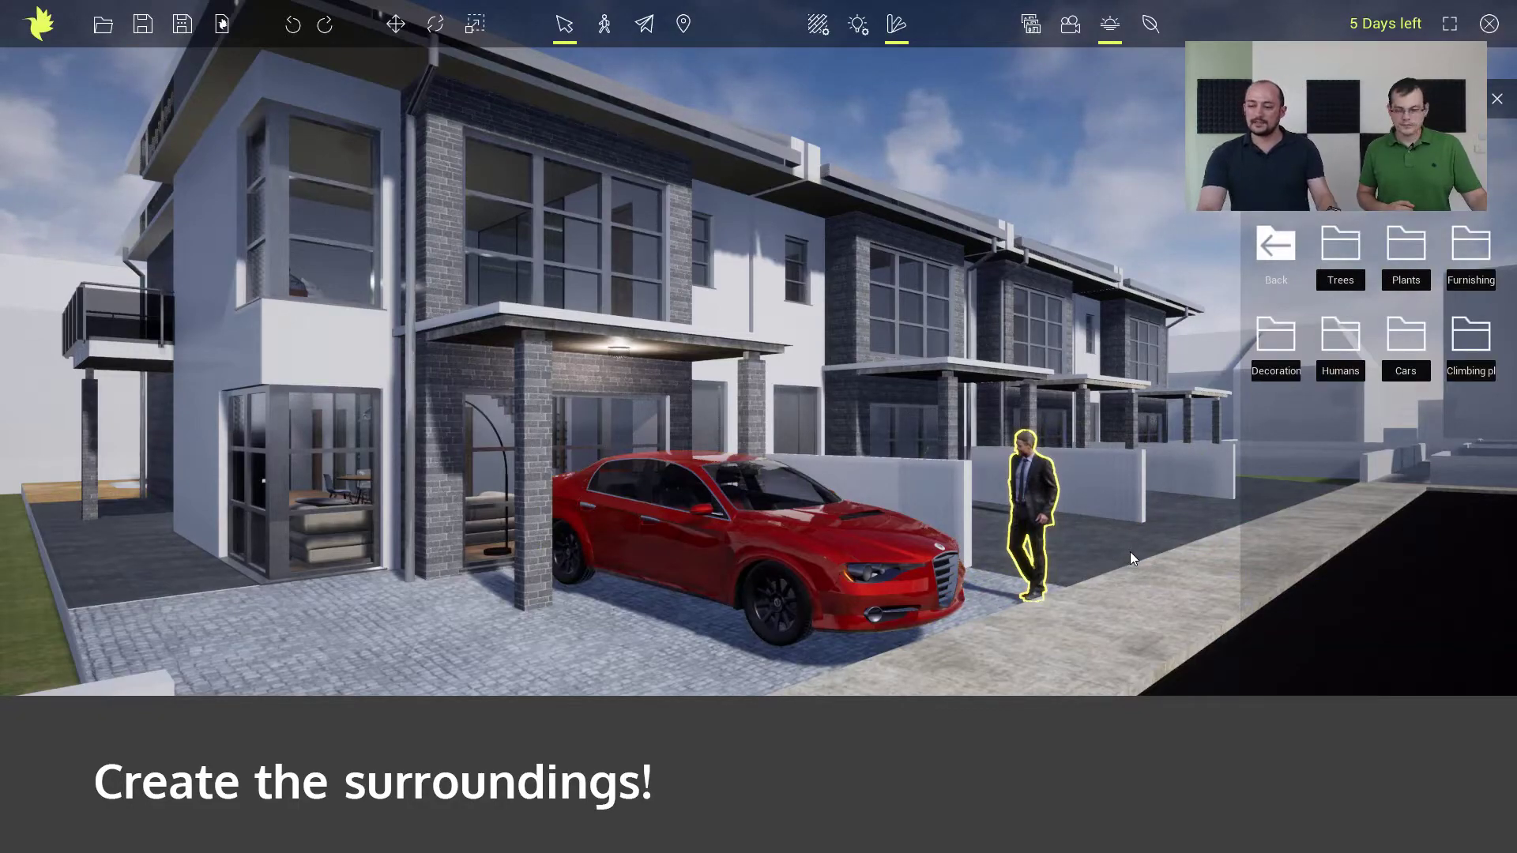
middle_click_drag(1125, 528, 932, 566)
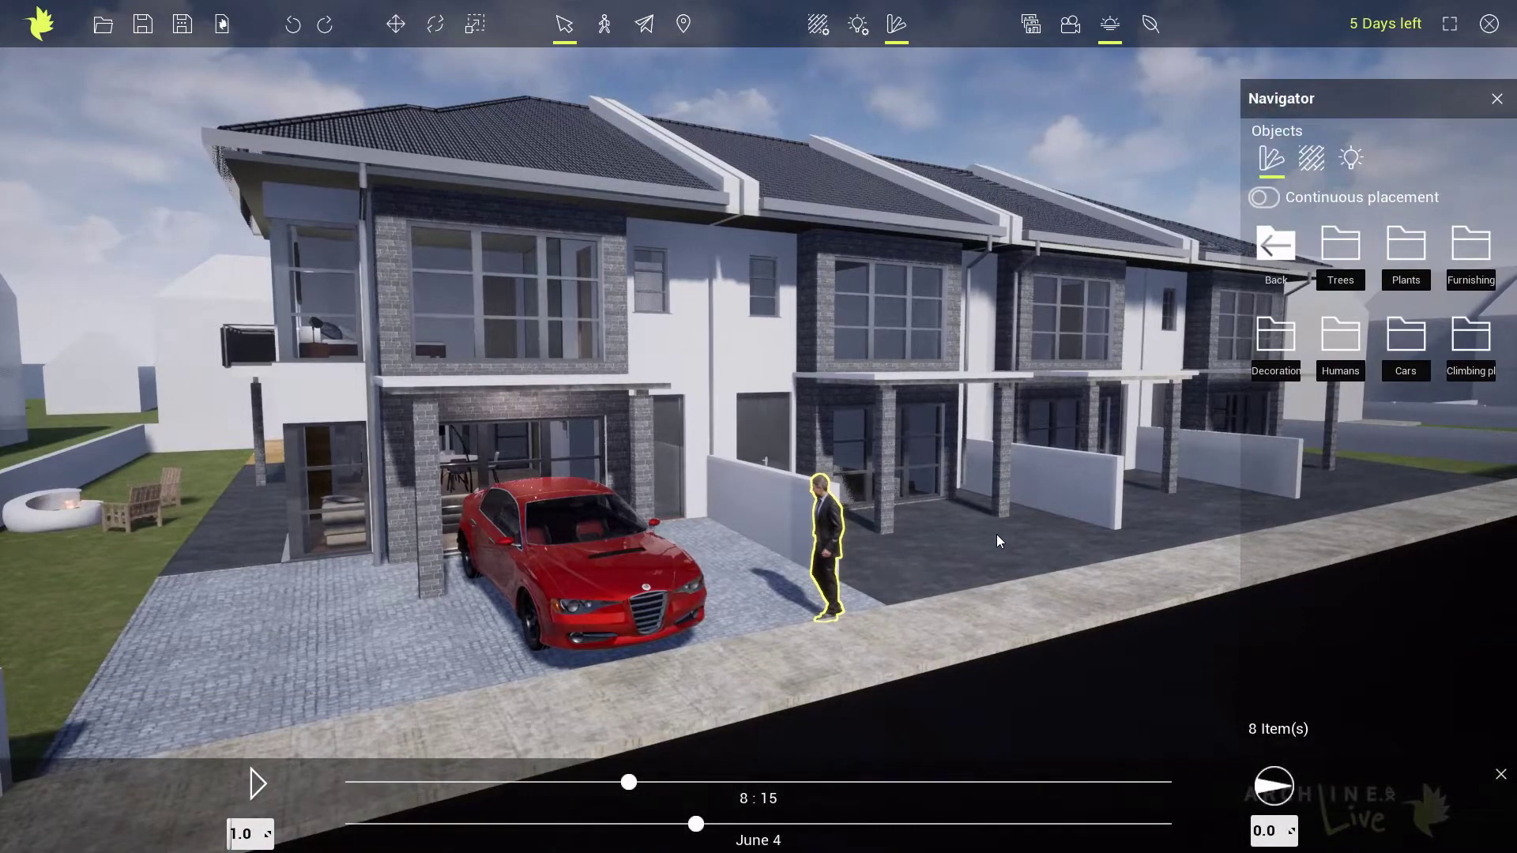
left_click(1338, 253)
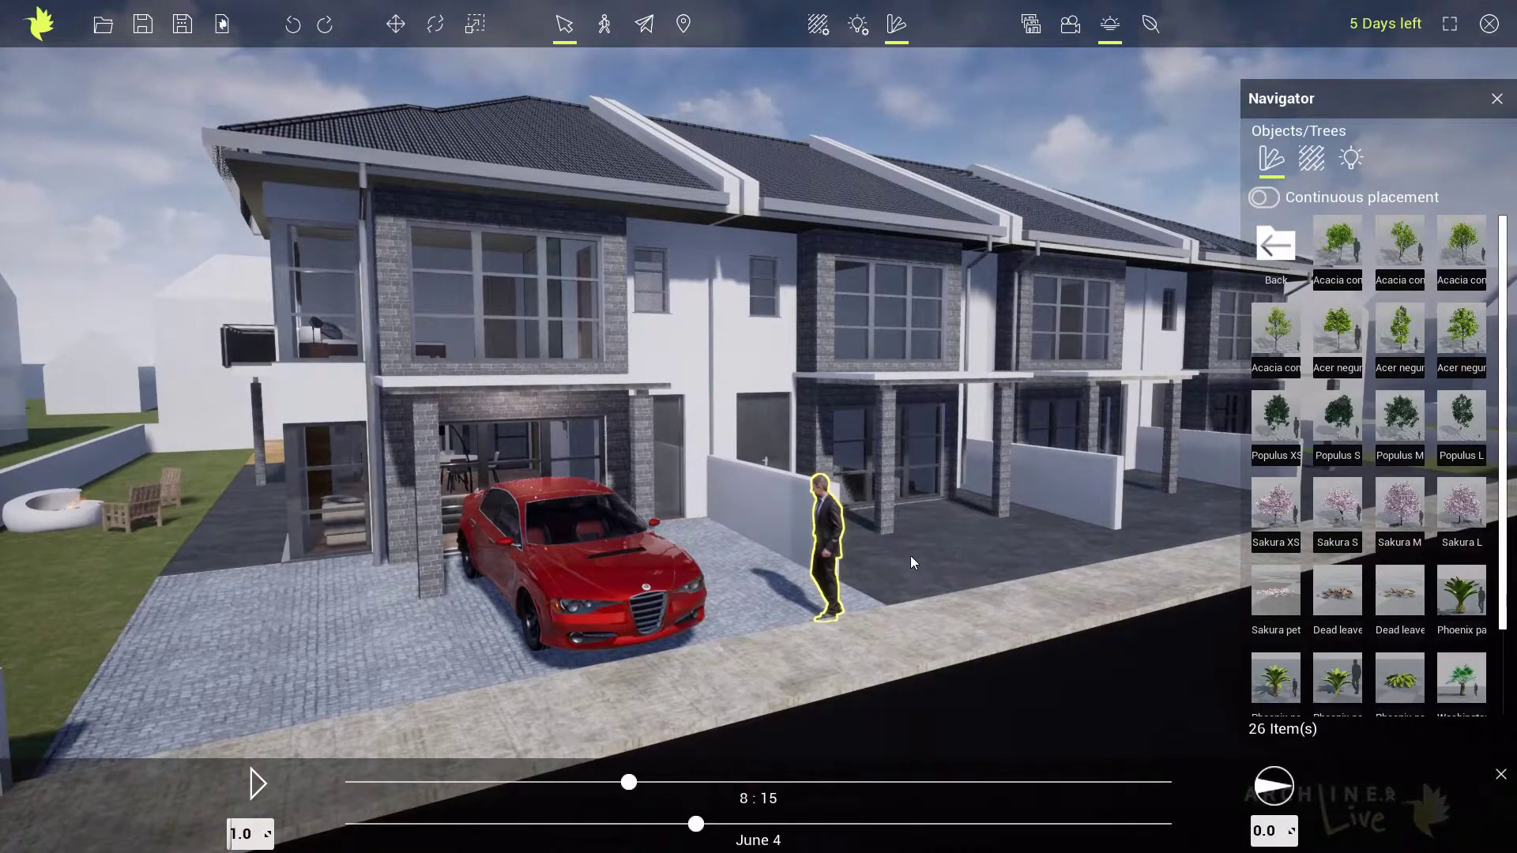
middle_click_drag(925, 556, 748, 592)
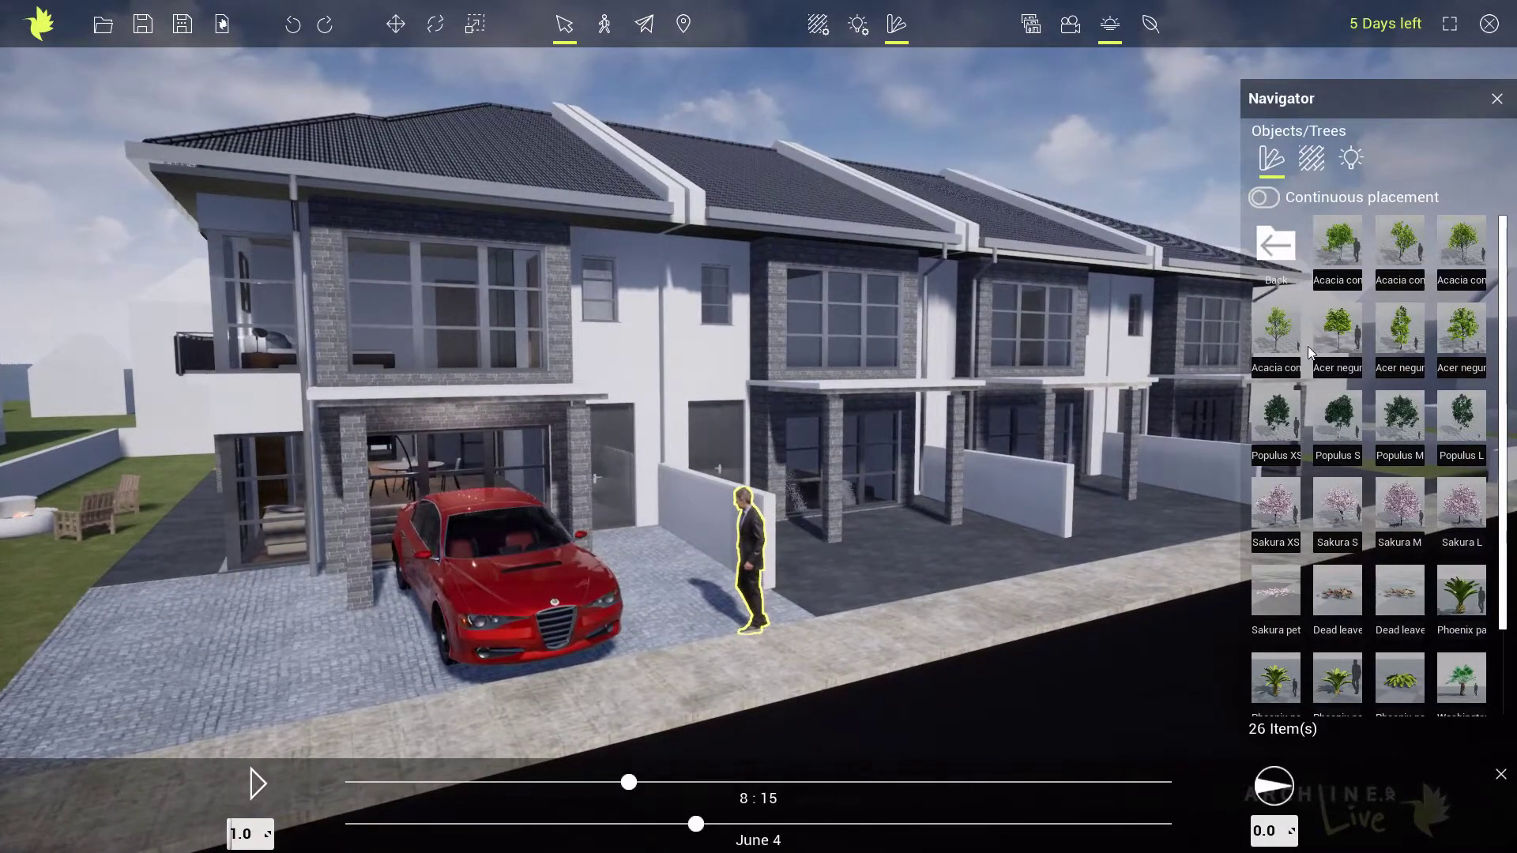
mouse_move(1341, 340)
left_click_drag(1340, 340, 788, 600)
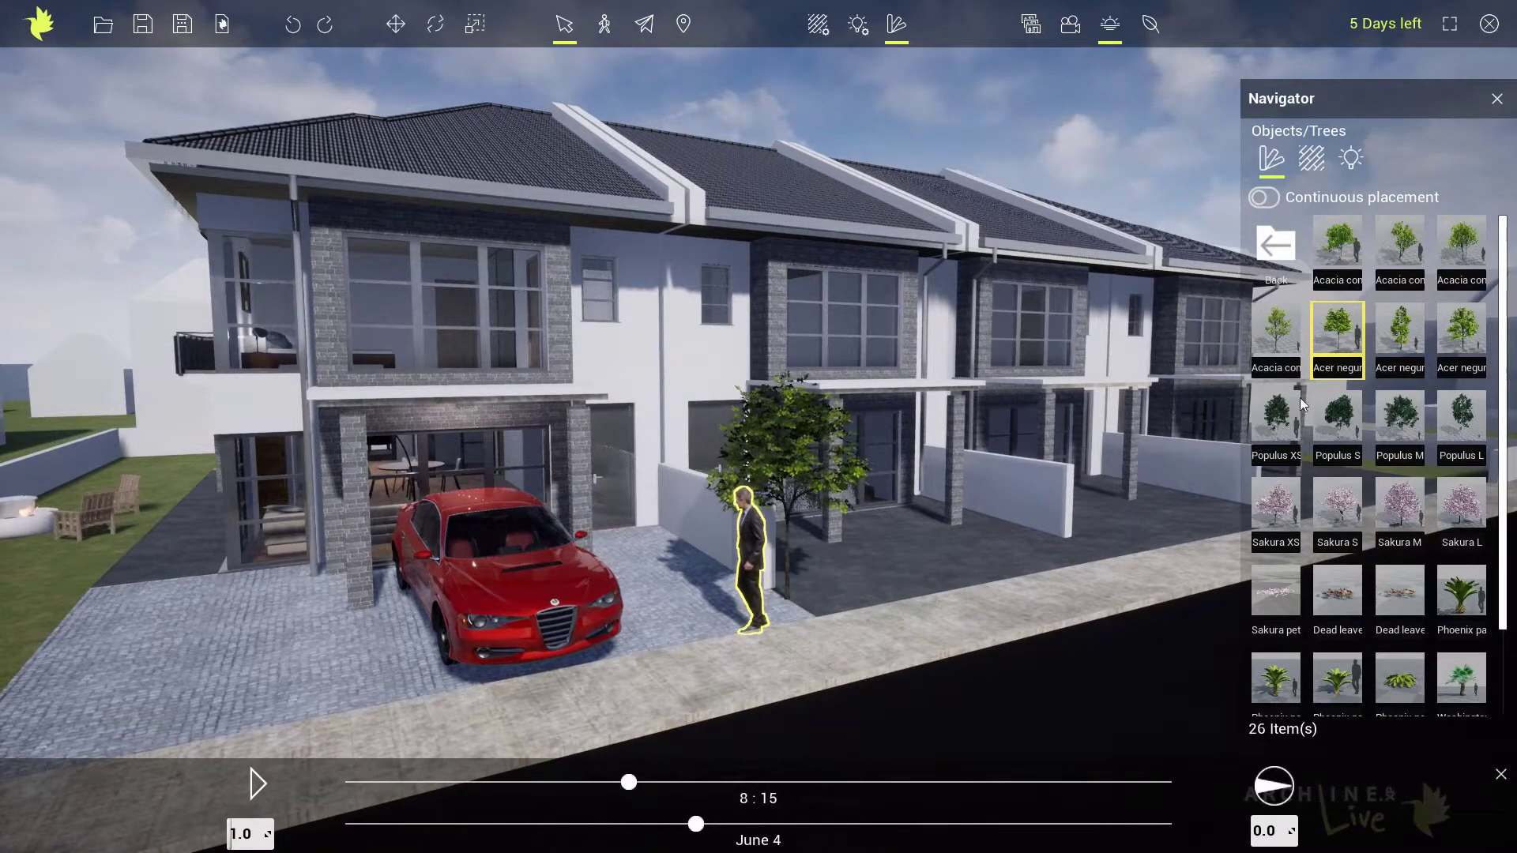
Step: Turn on continuous placement and place more of the same Acer trees in front of the neighbouring houses
middle_click_drag(1057, 529, 790, 528)
scroll(847, 533, "down", 2)
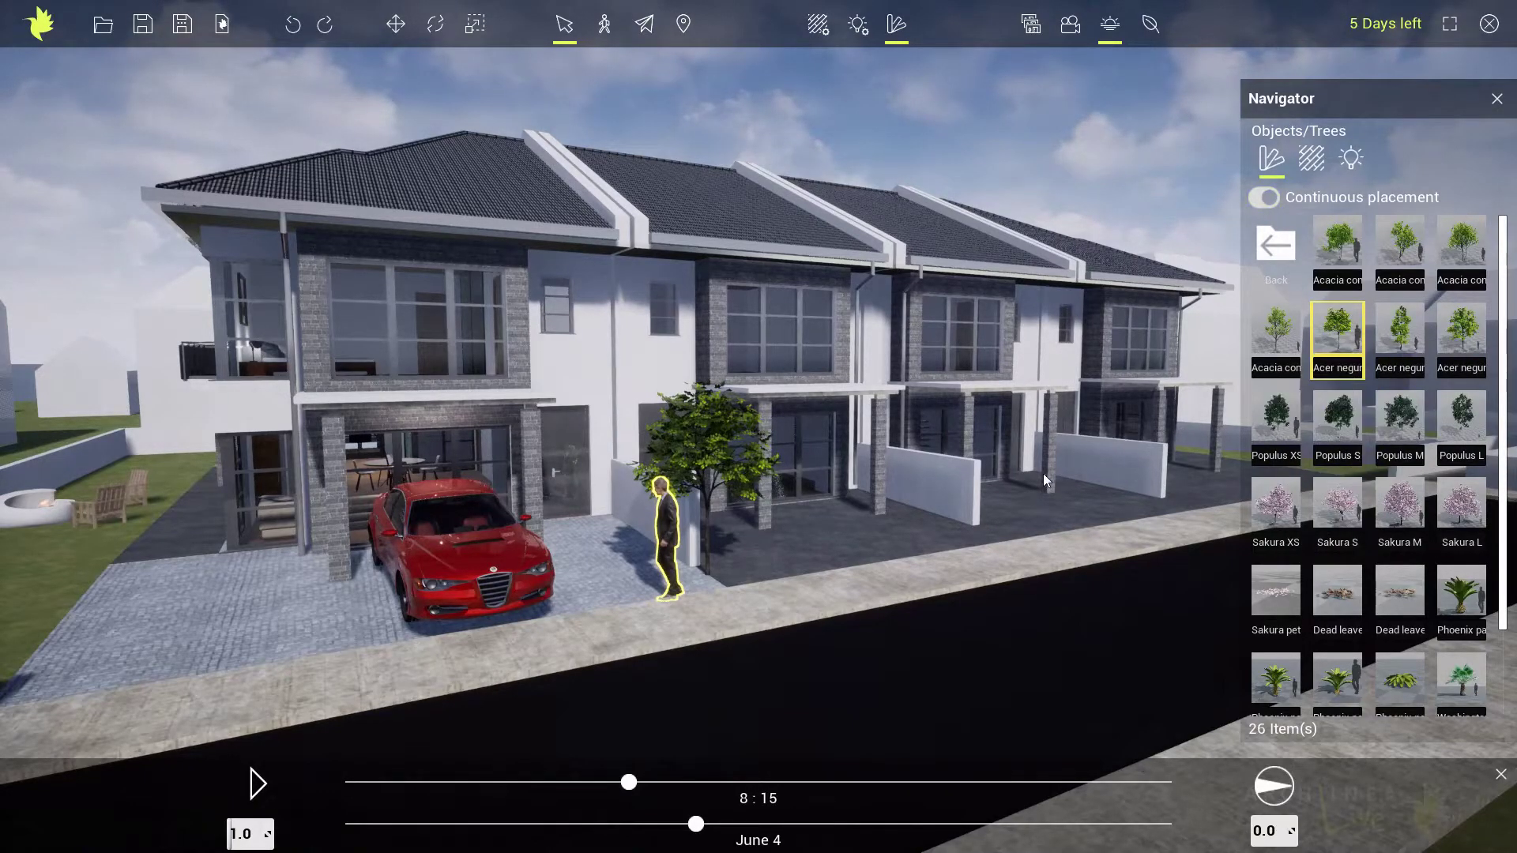
left_click(991, 532)
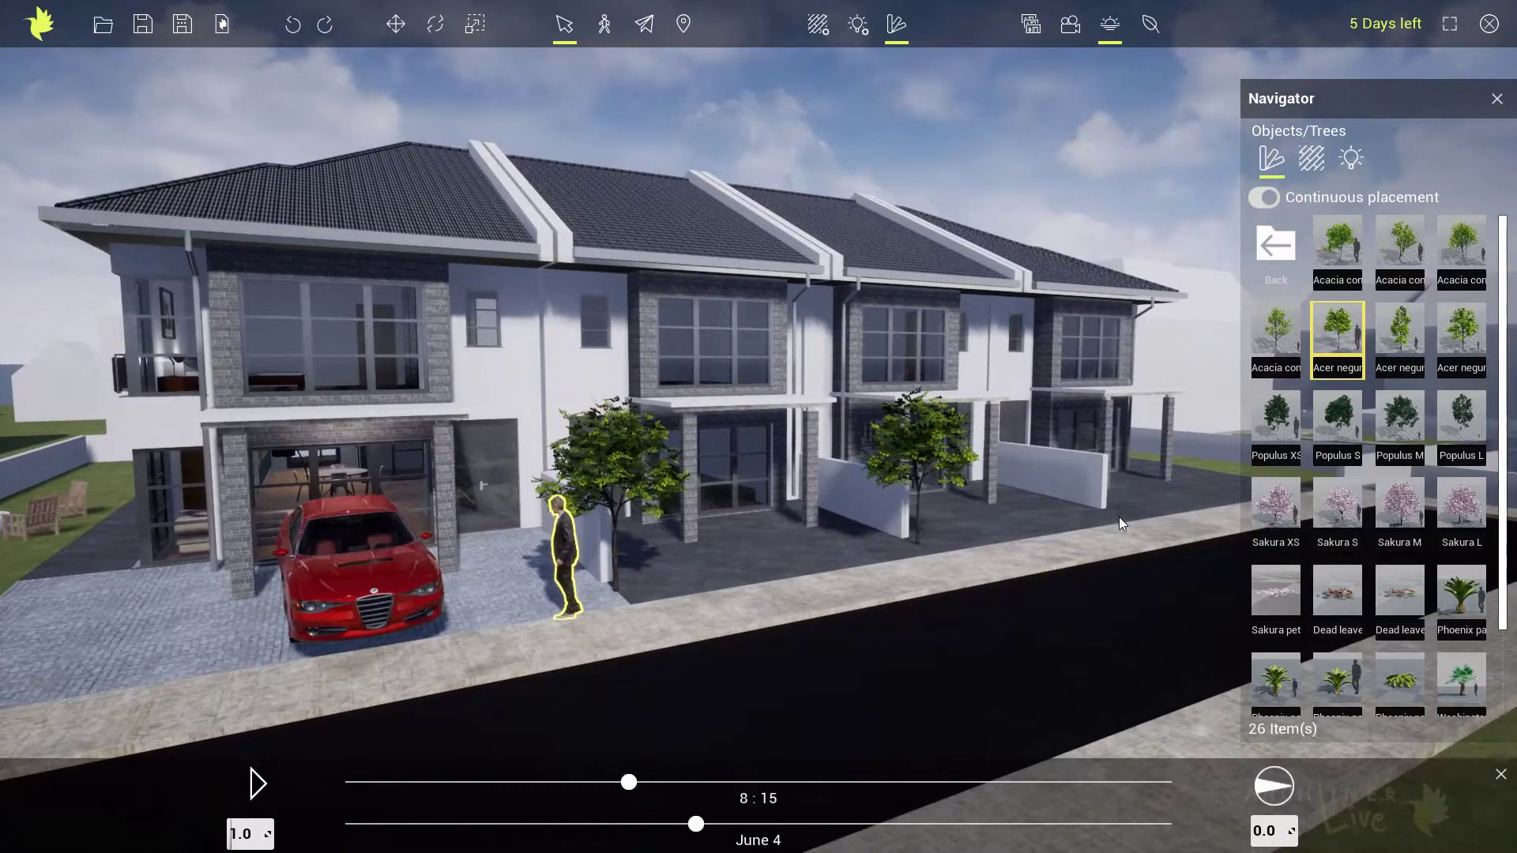
left_click(1118, 516)
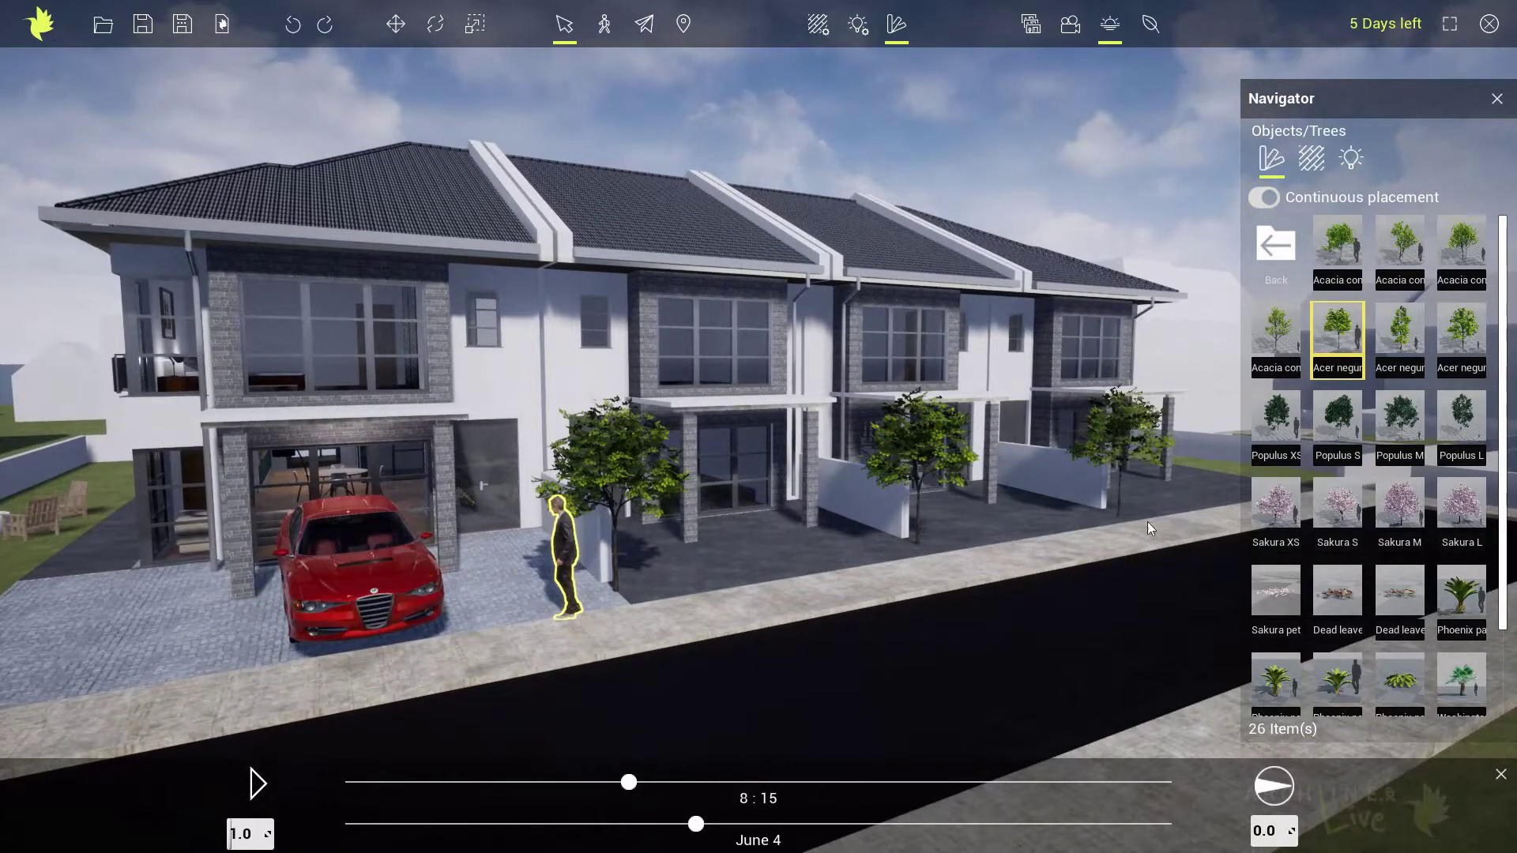
left_click(1220, 480)
Step: Place three tall Acacia trees: two on the neighbouring lawn beyond the boundary wall and one beside the house
right_click_drag(857, 435, 770, 420)
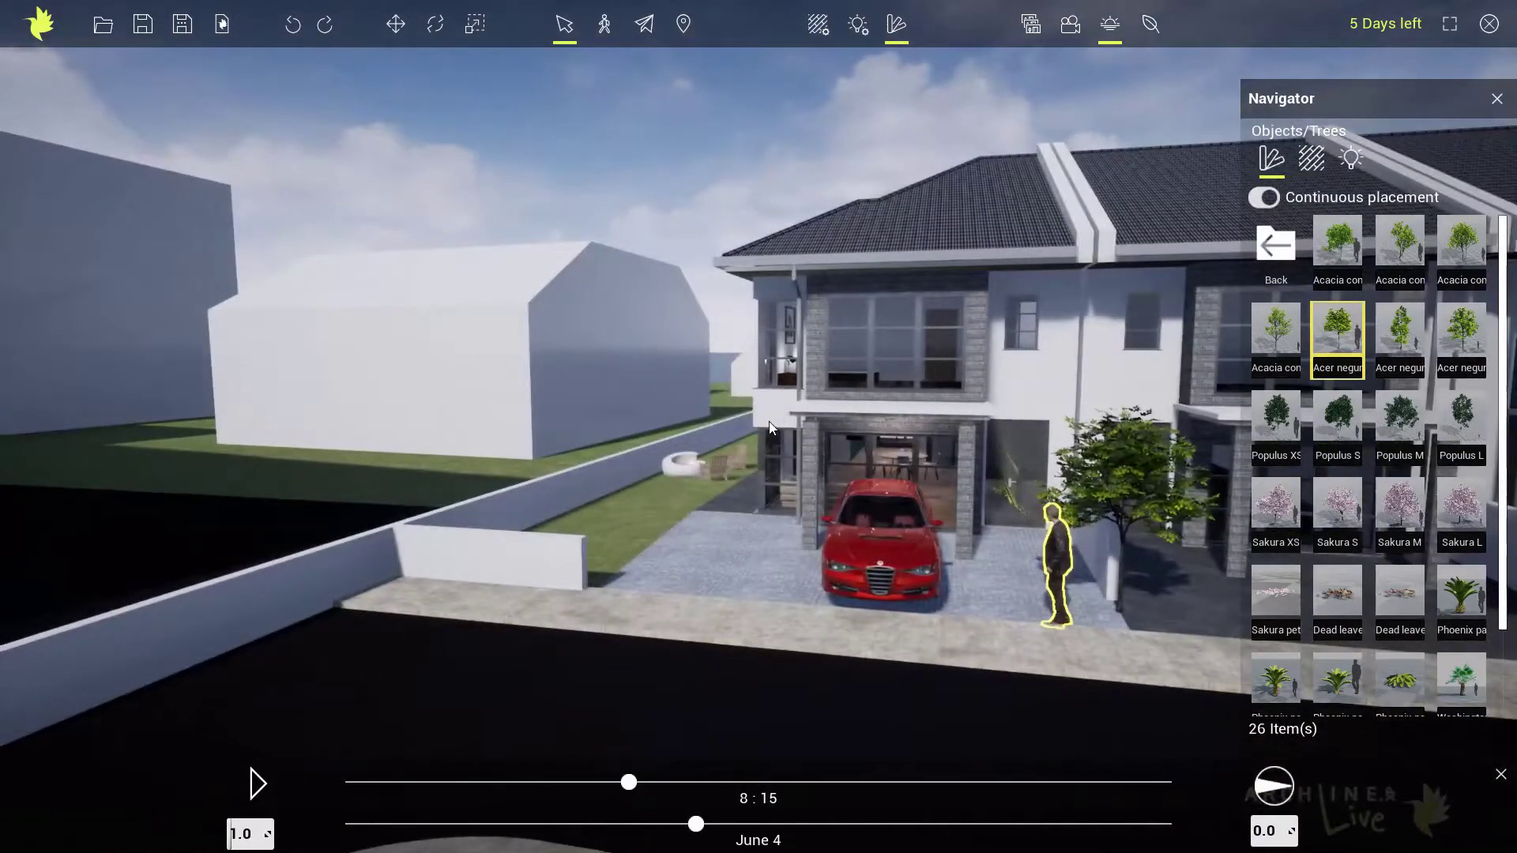
left_click(1268, 323)
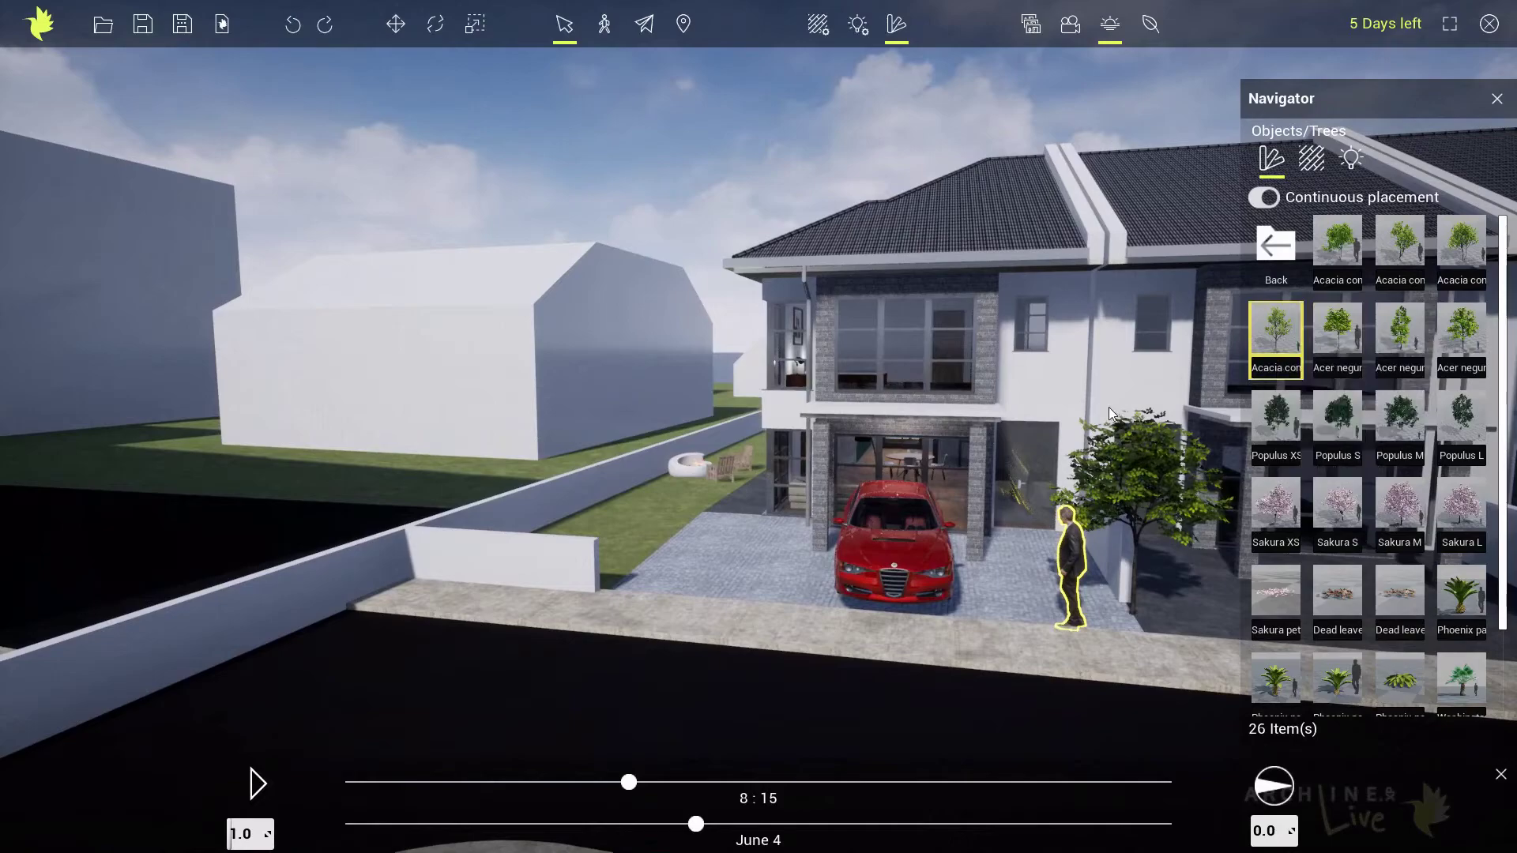
left_click(417, 484)
left_click(197, 447)
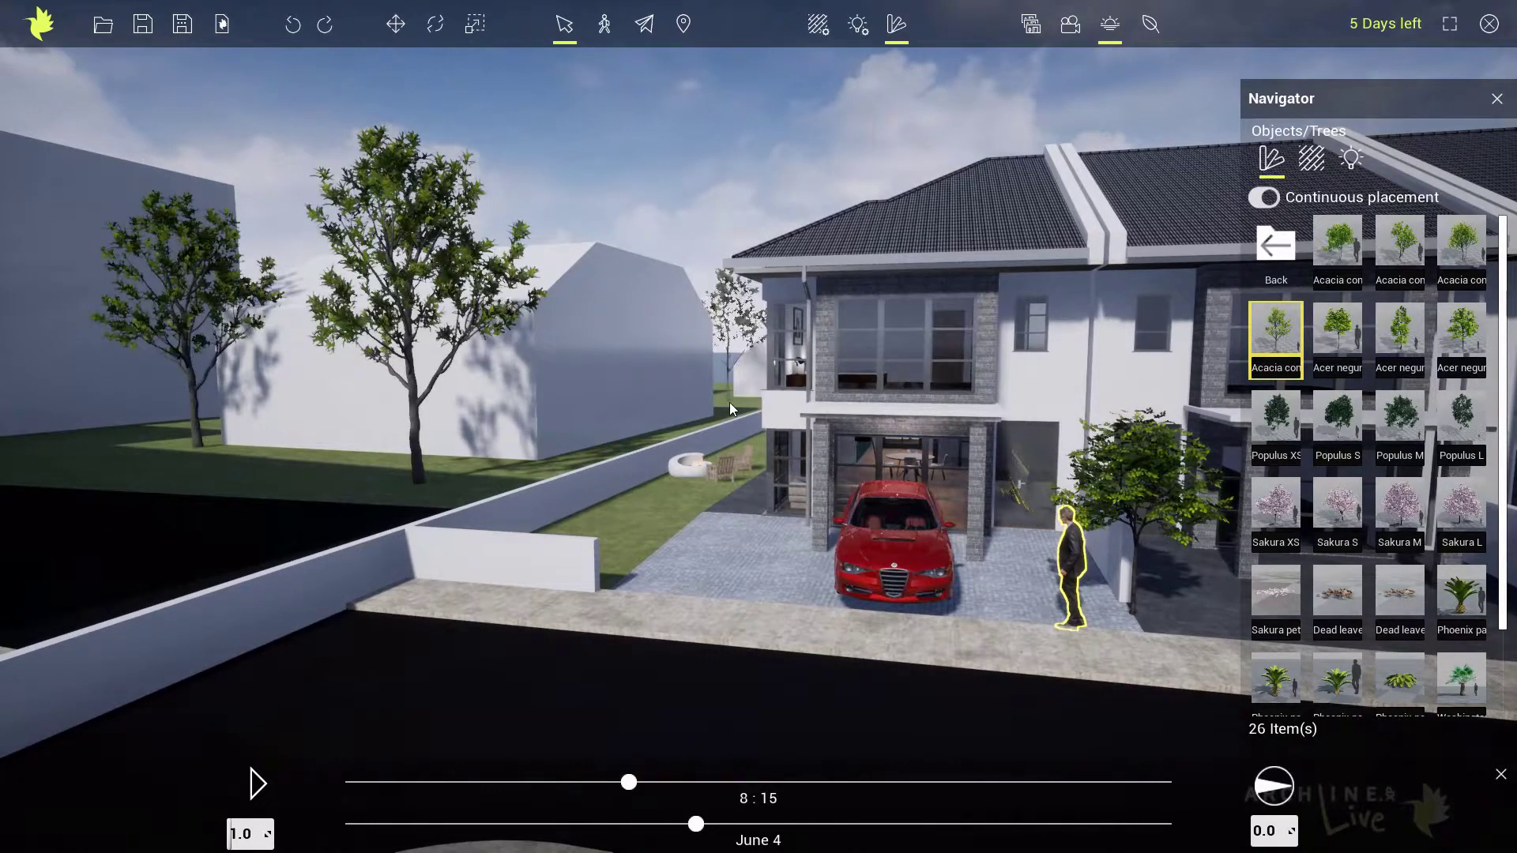
left_click(739, 448)
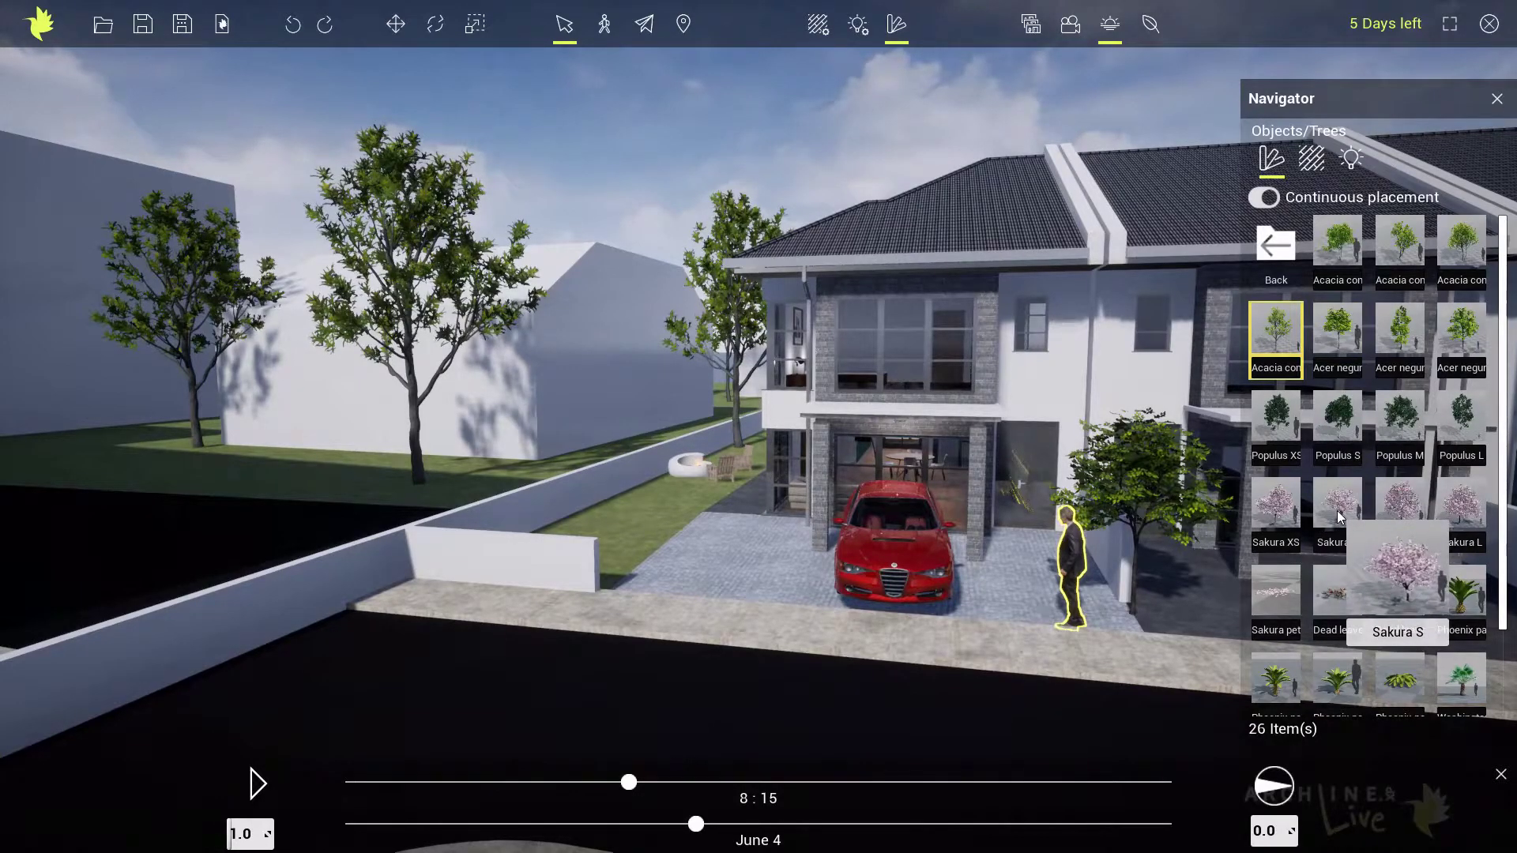
Step: Place a Sakura S tree and a Populus XS tree on the front garden lawn behind the low wall
left_click(1335, 514)
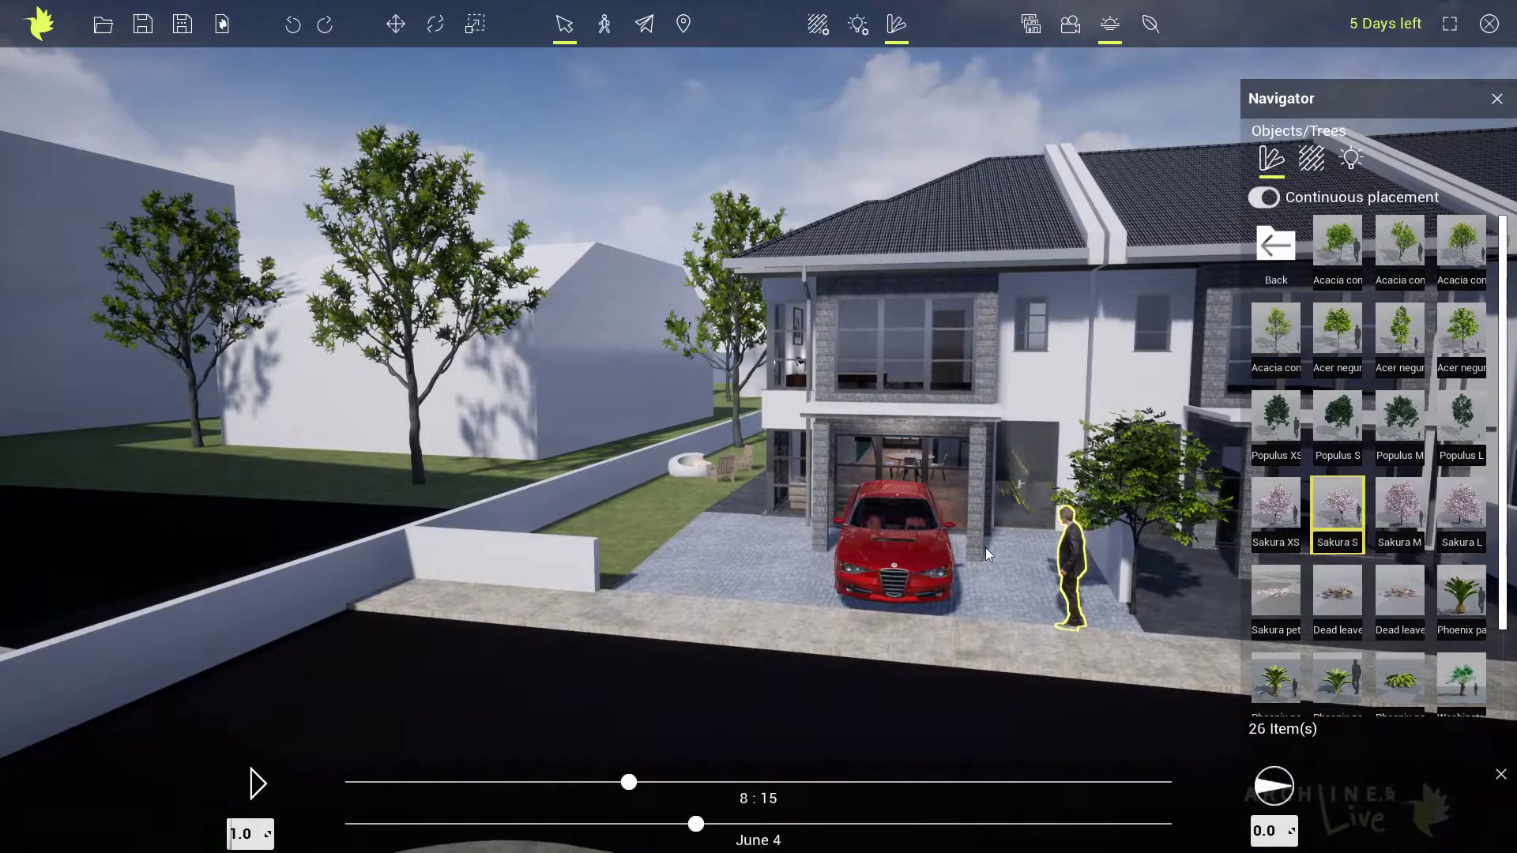
left_click(581, 529)
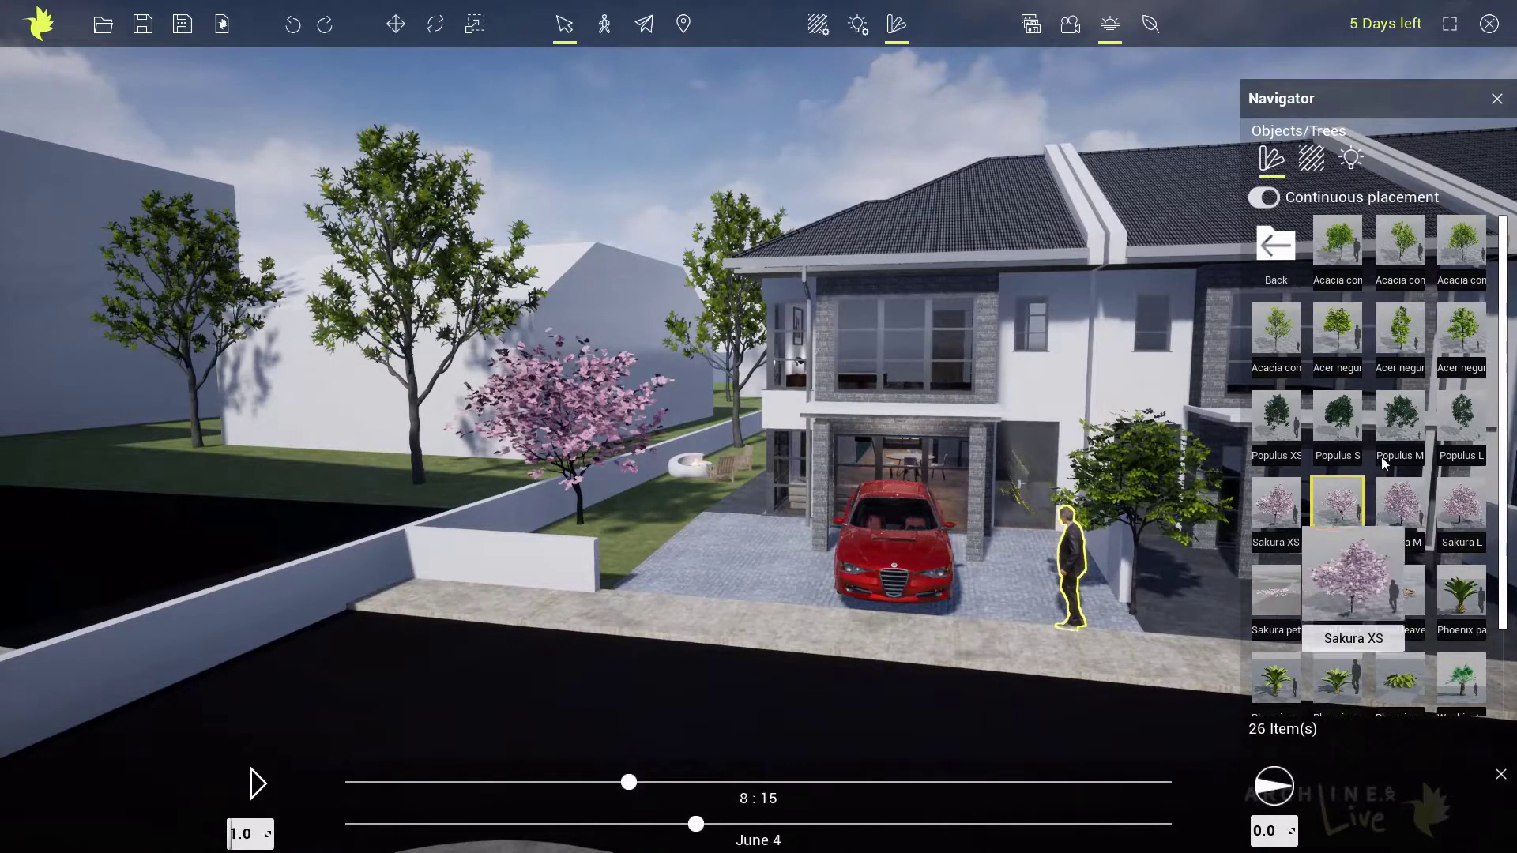
mouse_move(1422, 540)
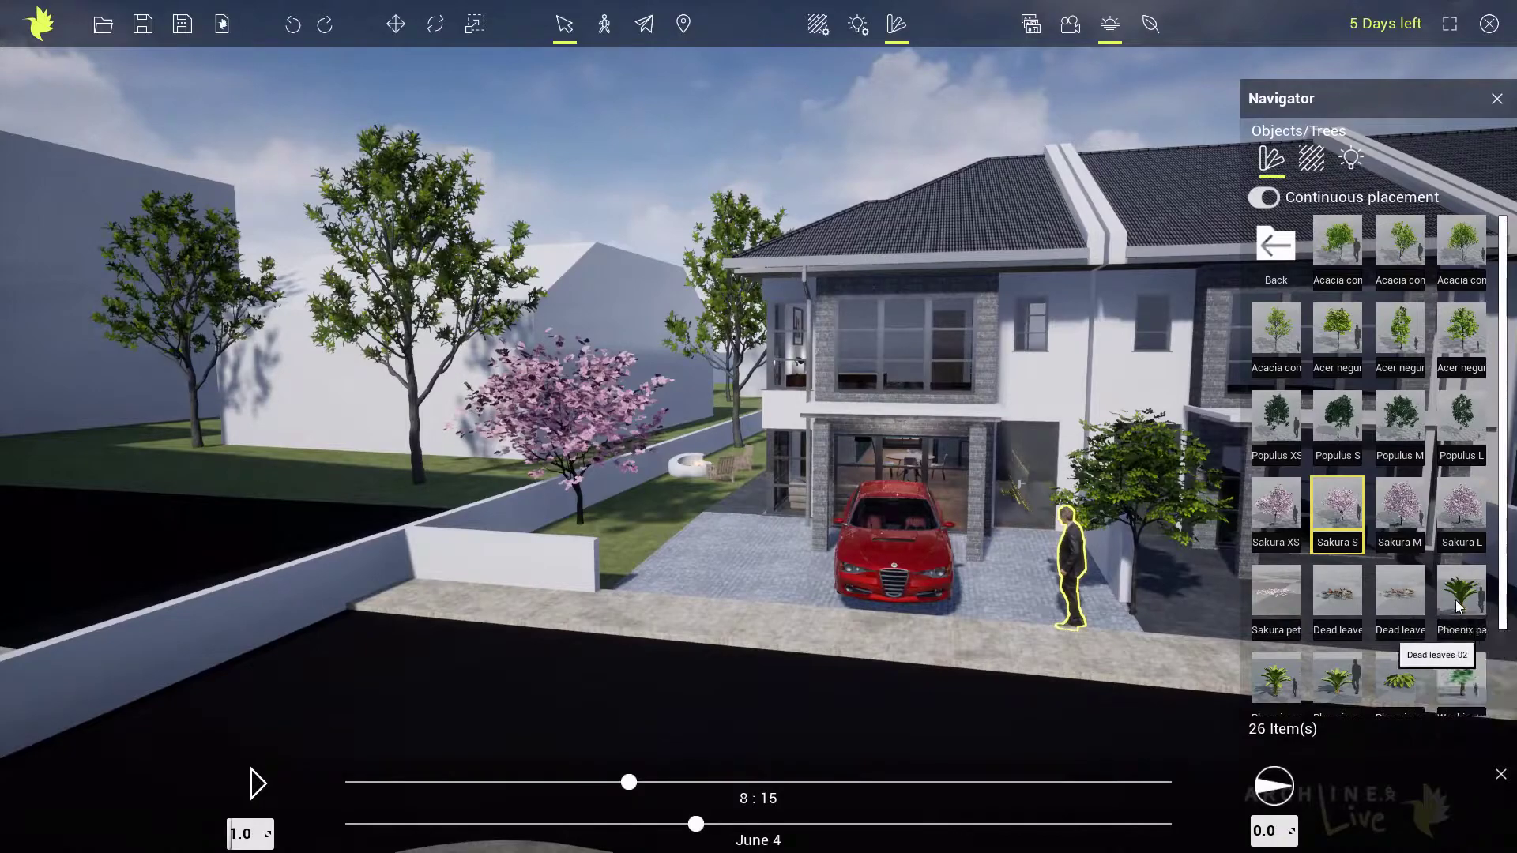
mouse_move(1314, 435)
left_click(1275, 419)
left_click(608, 548)
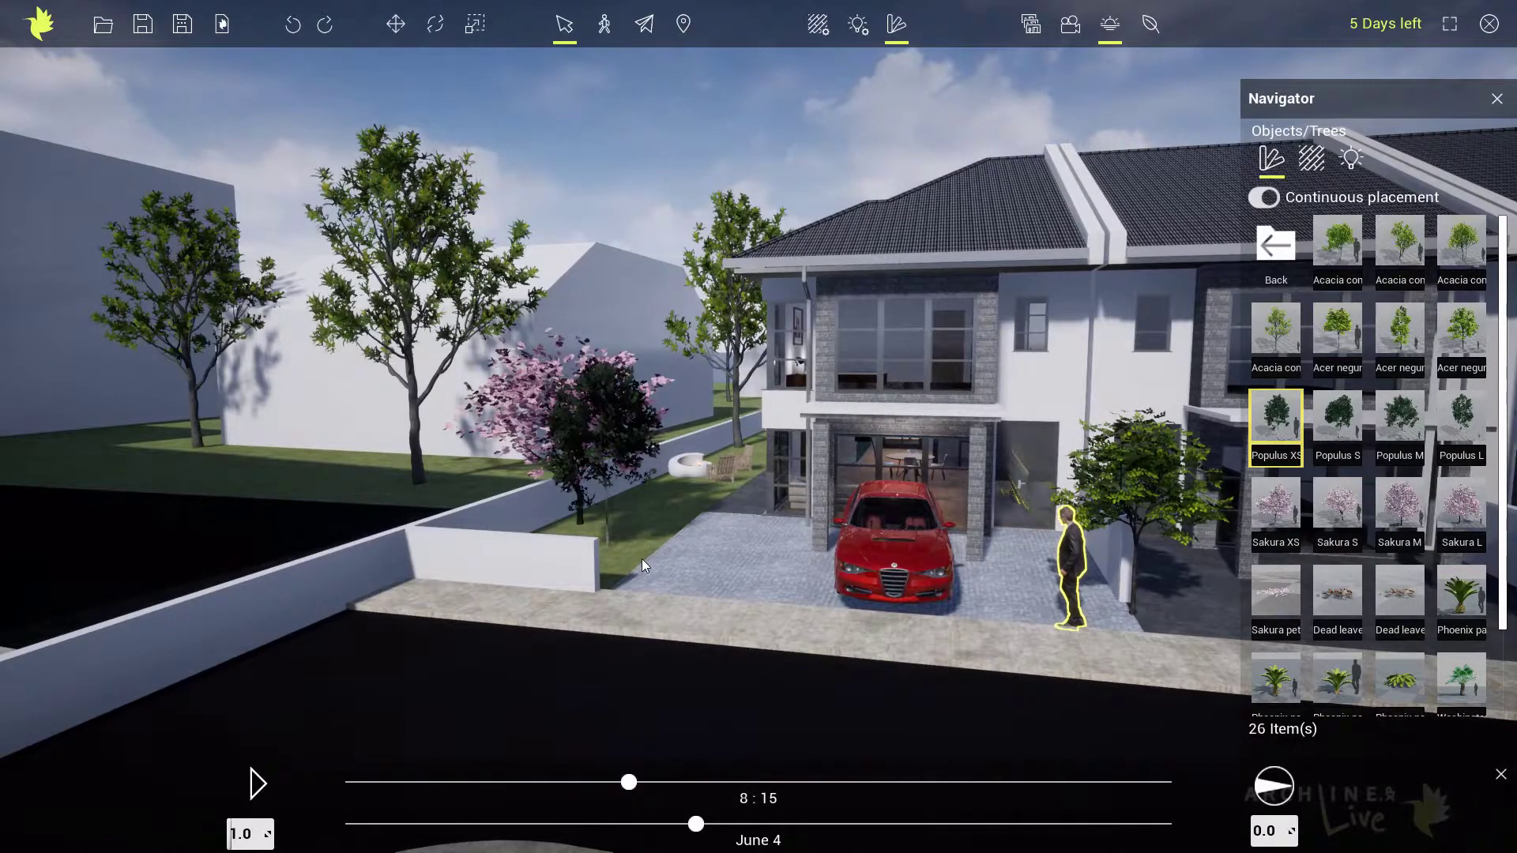
Step: Place a Populus M tree and a Populus L tree at opposite sides of the large lawn across the street
scroll(643, 557, "down", 6)
scroll(882, 582, "down", 5)
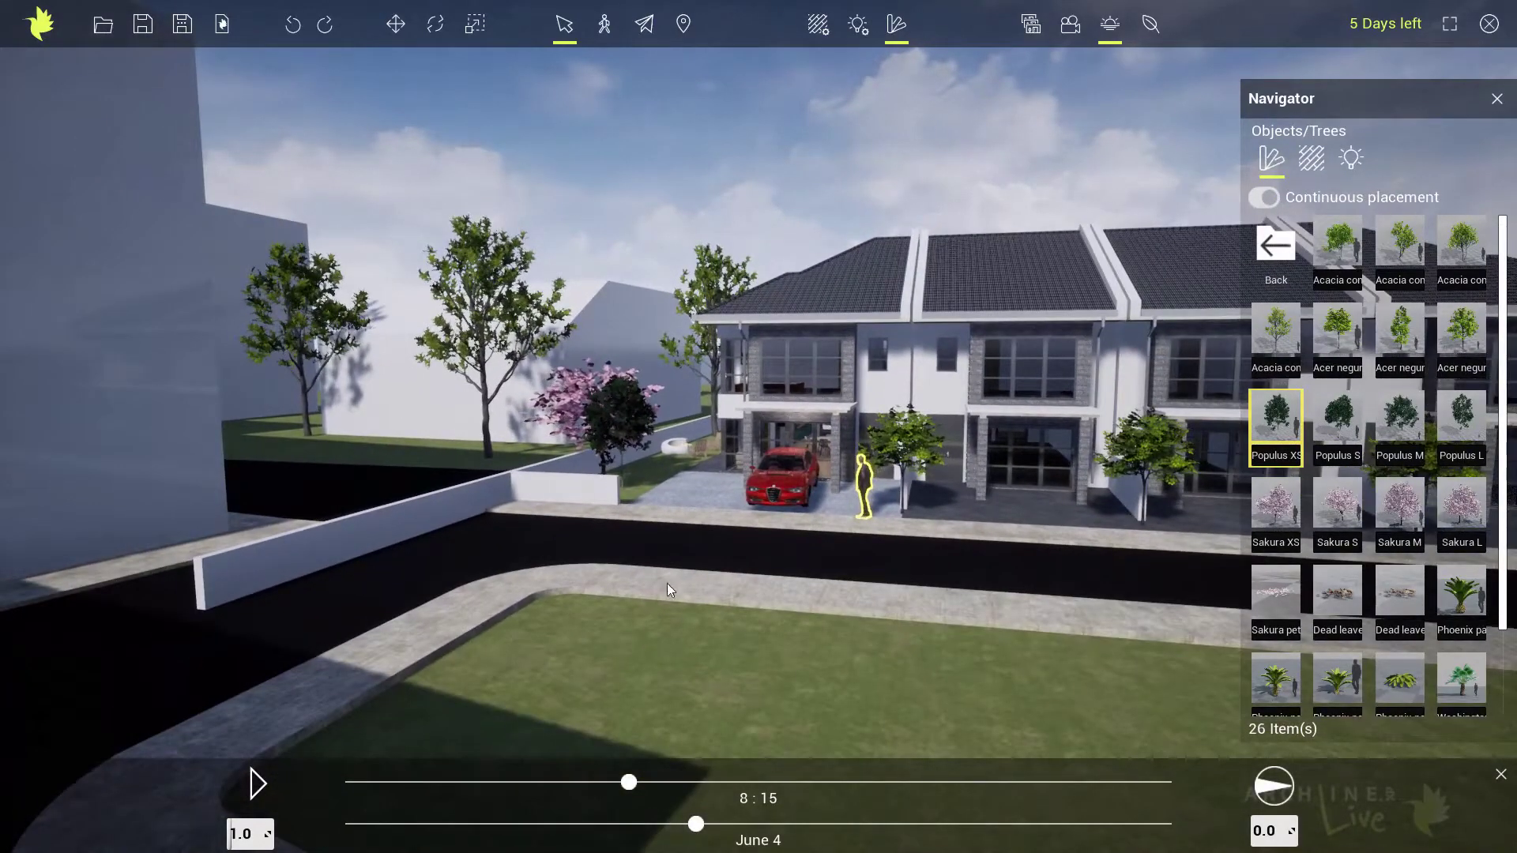
scroll(744, 635, "down", 4)
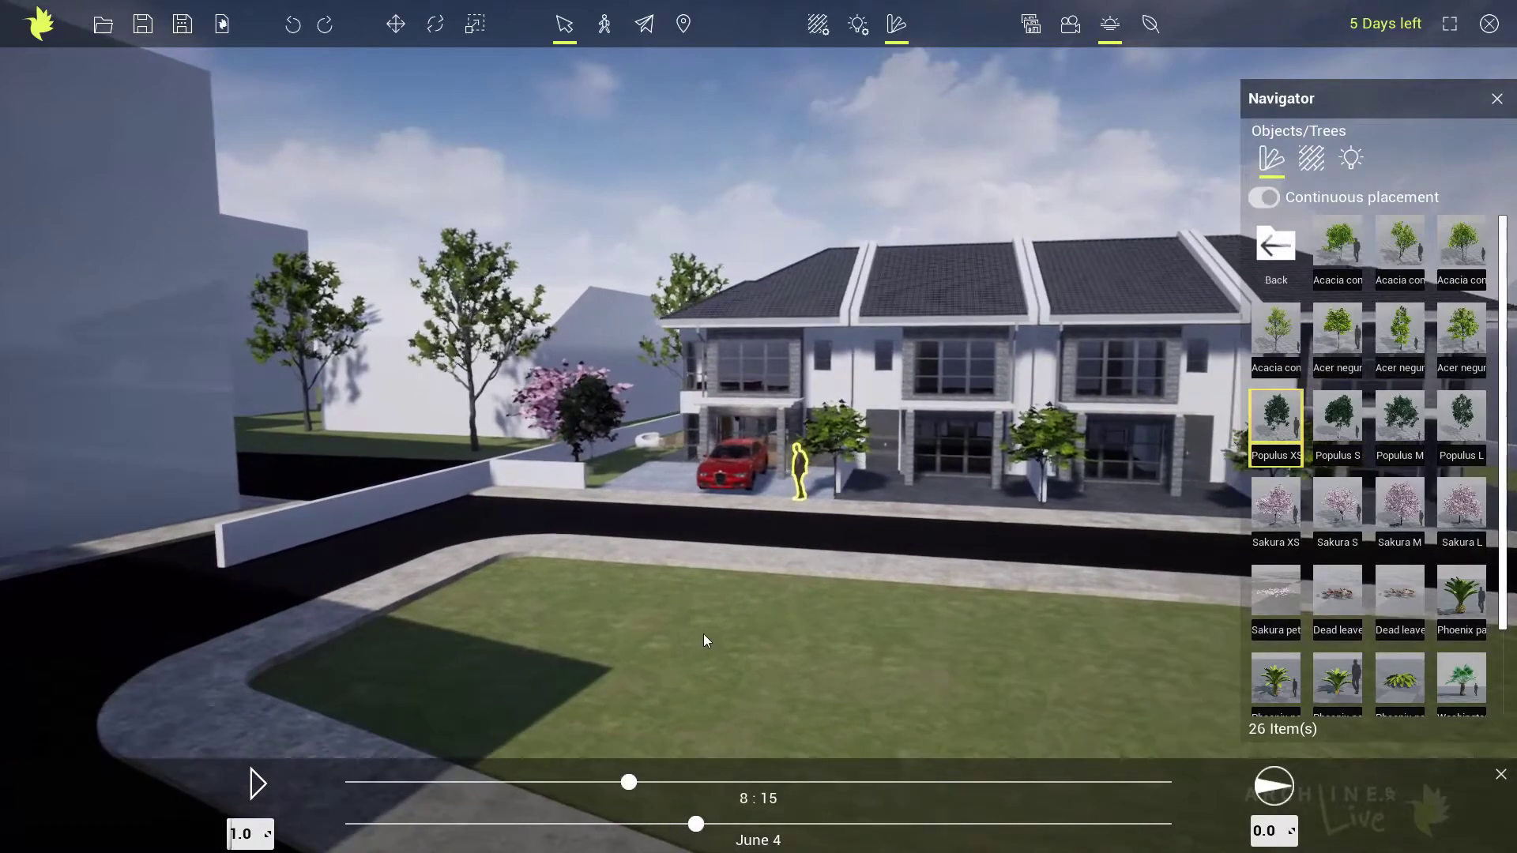
right_click_drag(723, 638, 790, 645)
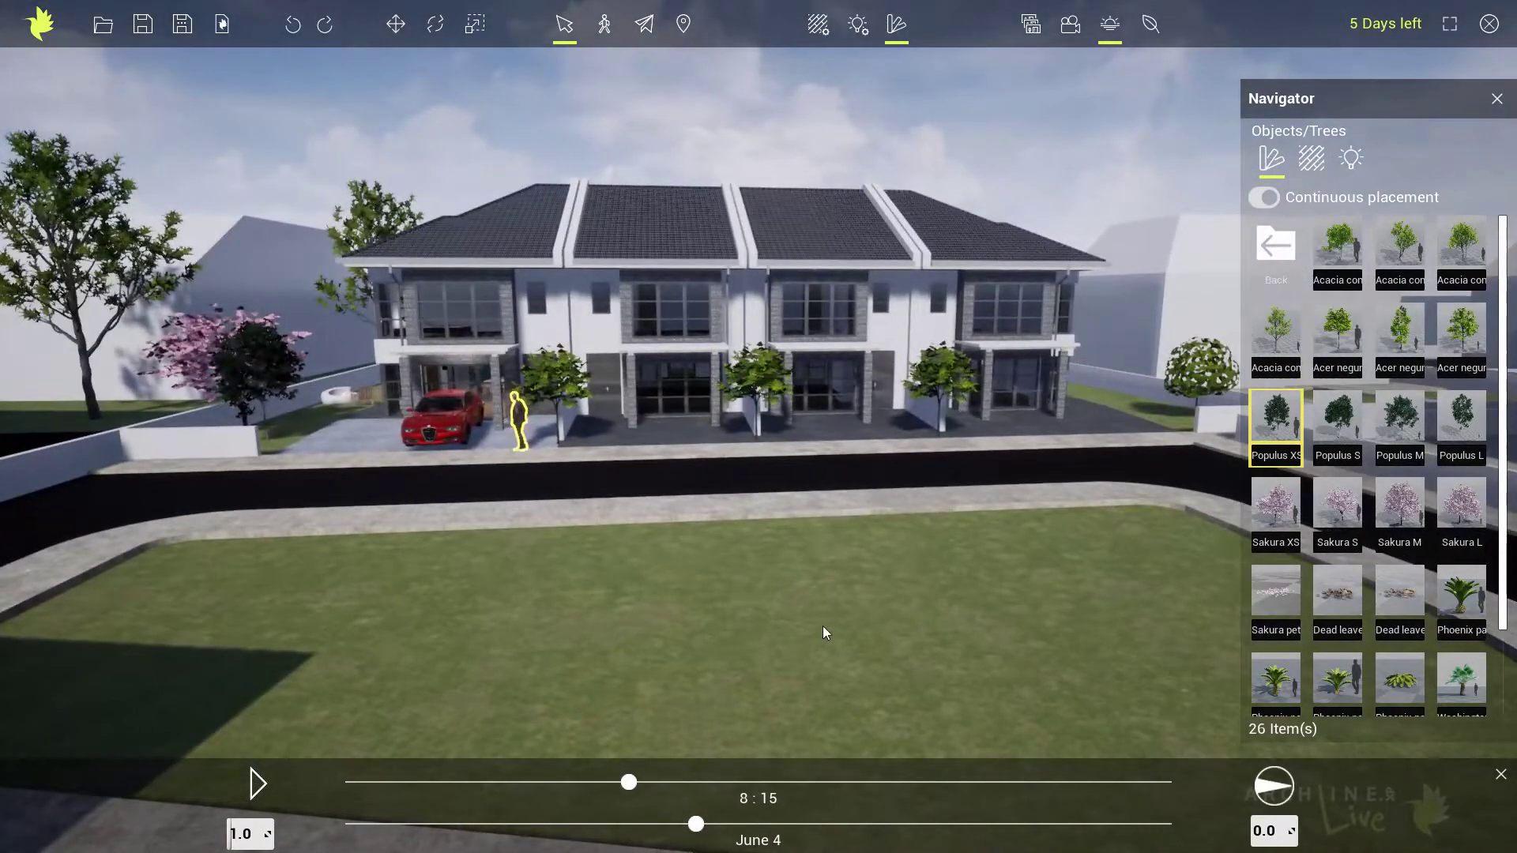
scroll(894, 614, "down", 1)
left_click(1404, 430)
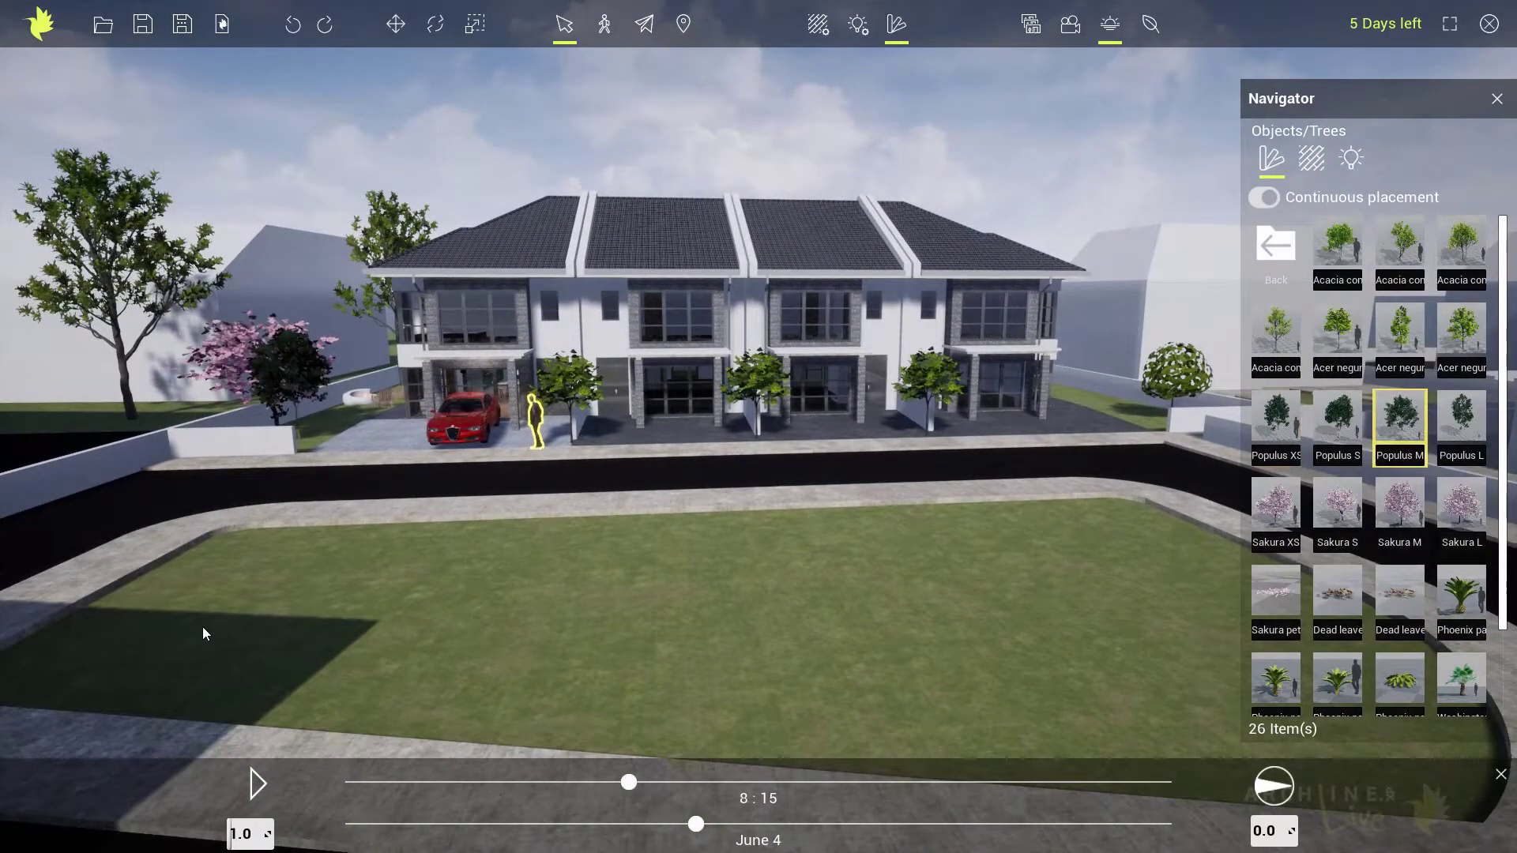
left_click(241, 635)
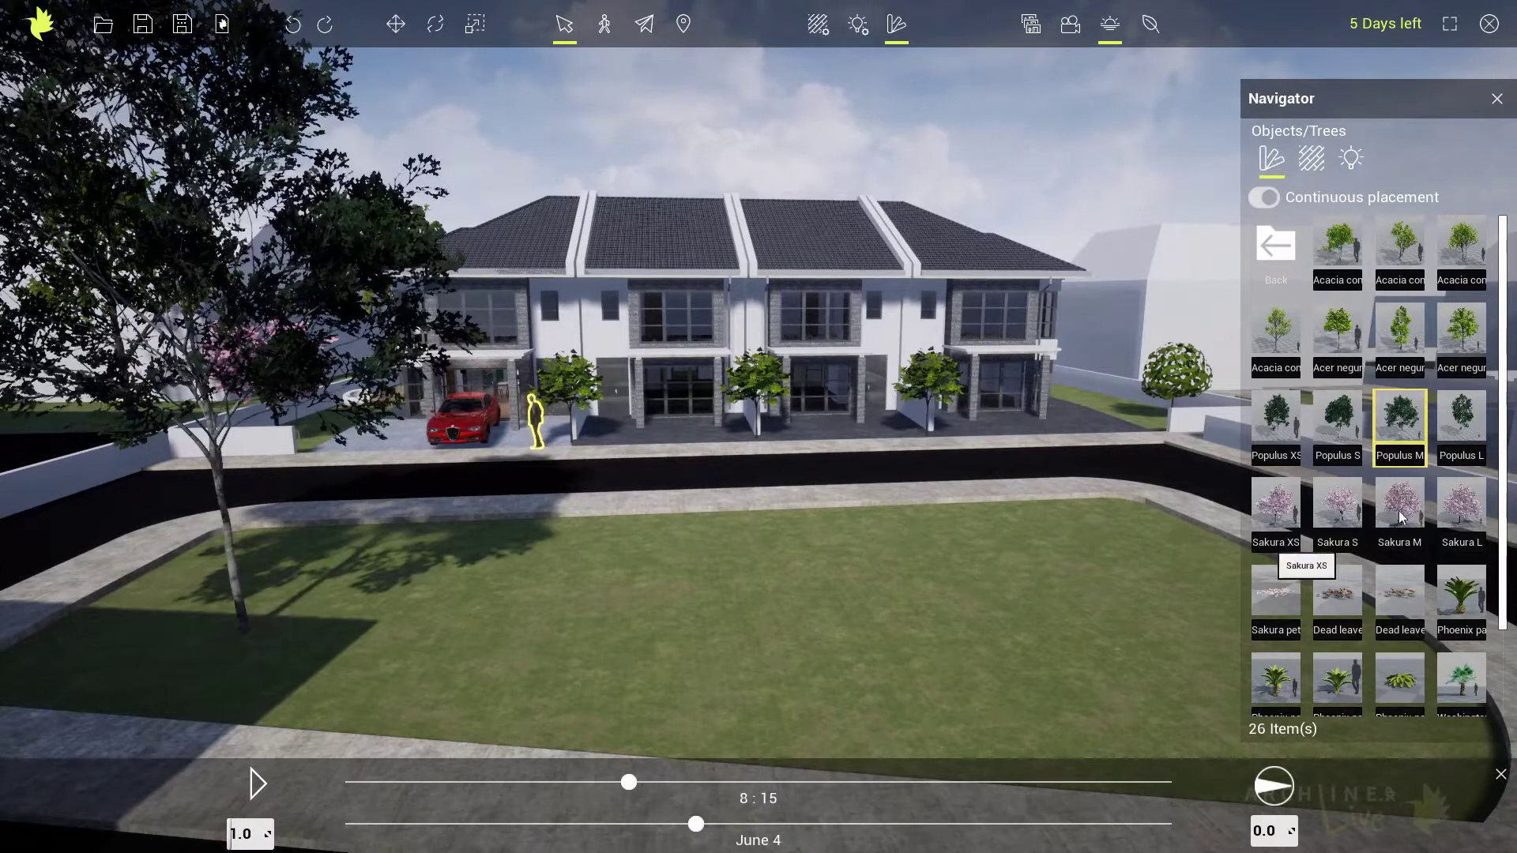
left_click(1461, 423)
left_click(1101, 606)
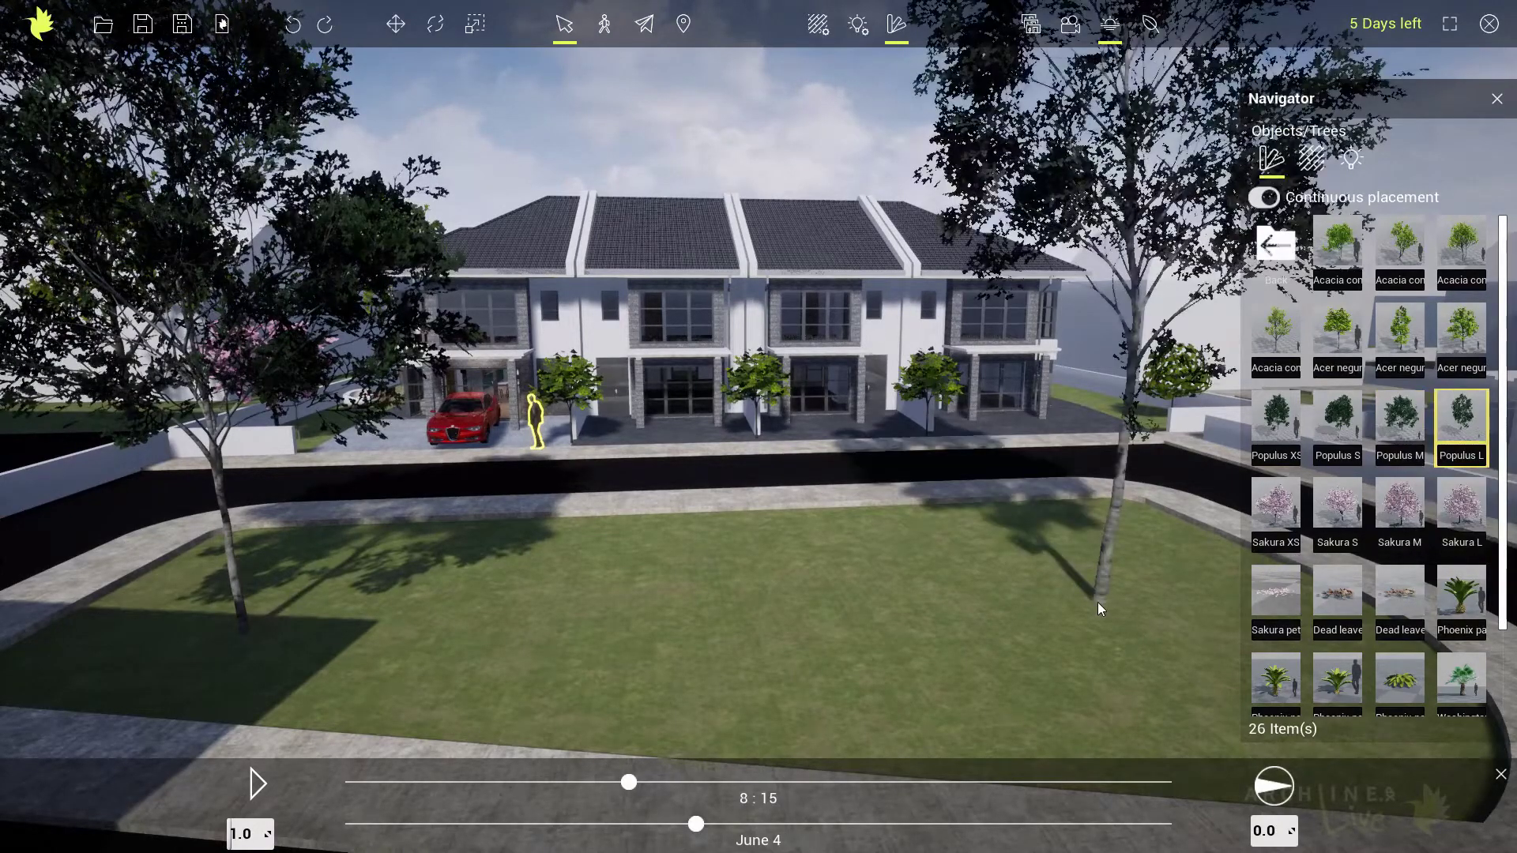
Step: Place a Sakura XS tree beside the Populus M on the large lawn, end continuous placement and remove the extra copy
middle_click_drag(1117, 631, 1104, 623)
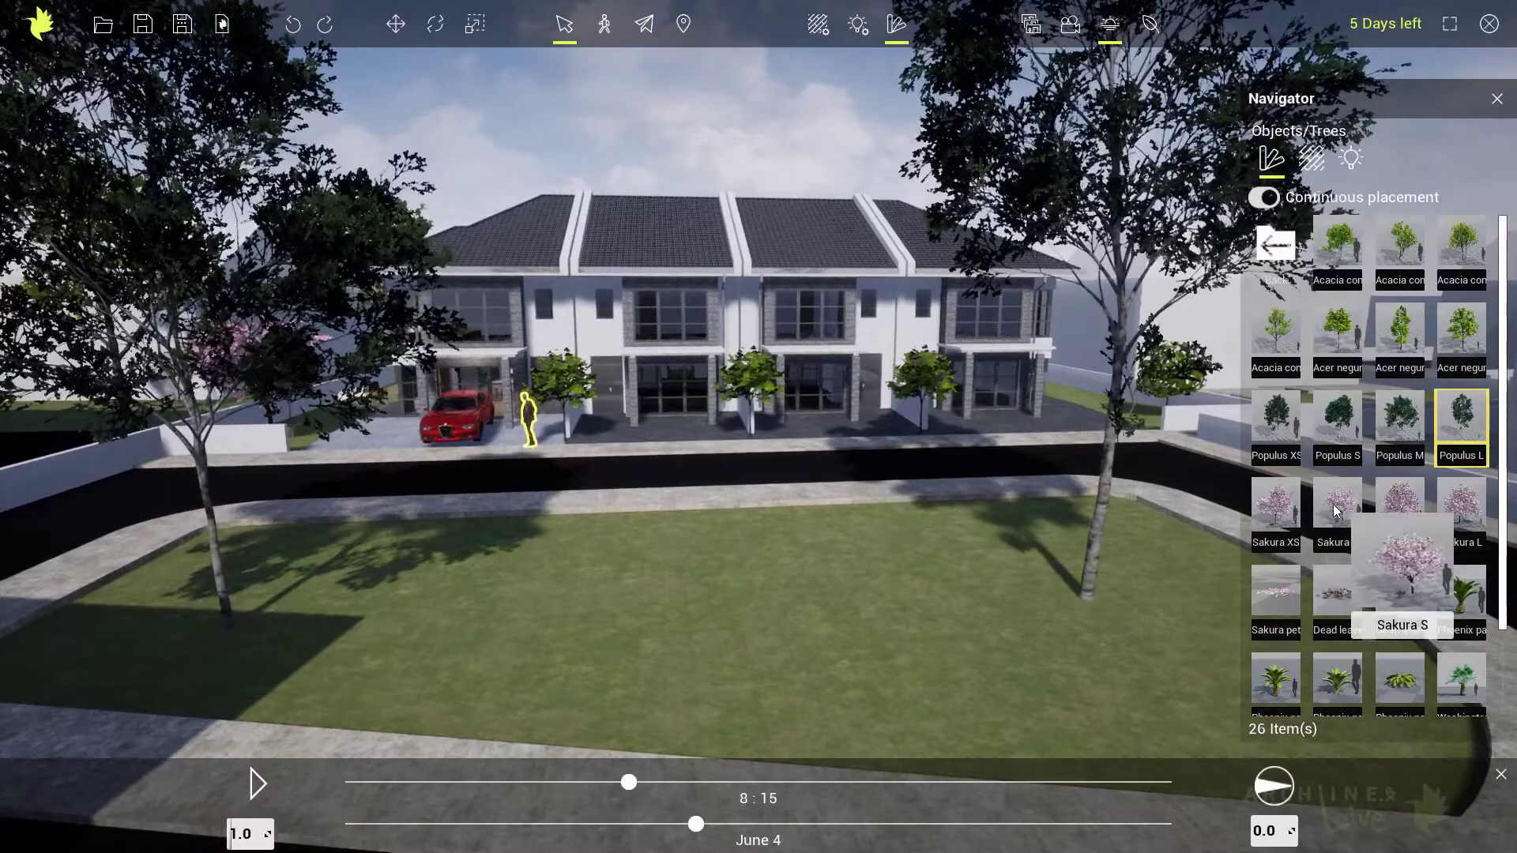
left_click(1286, 512)
left_click(370, 610)
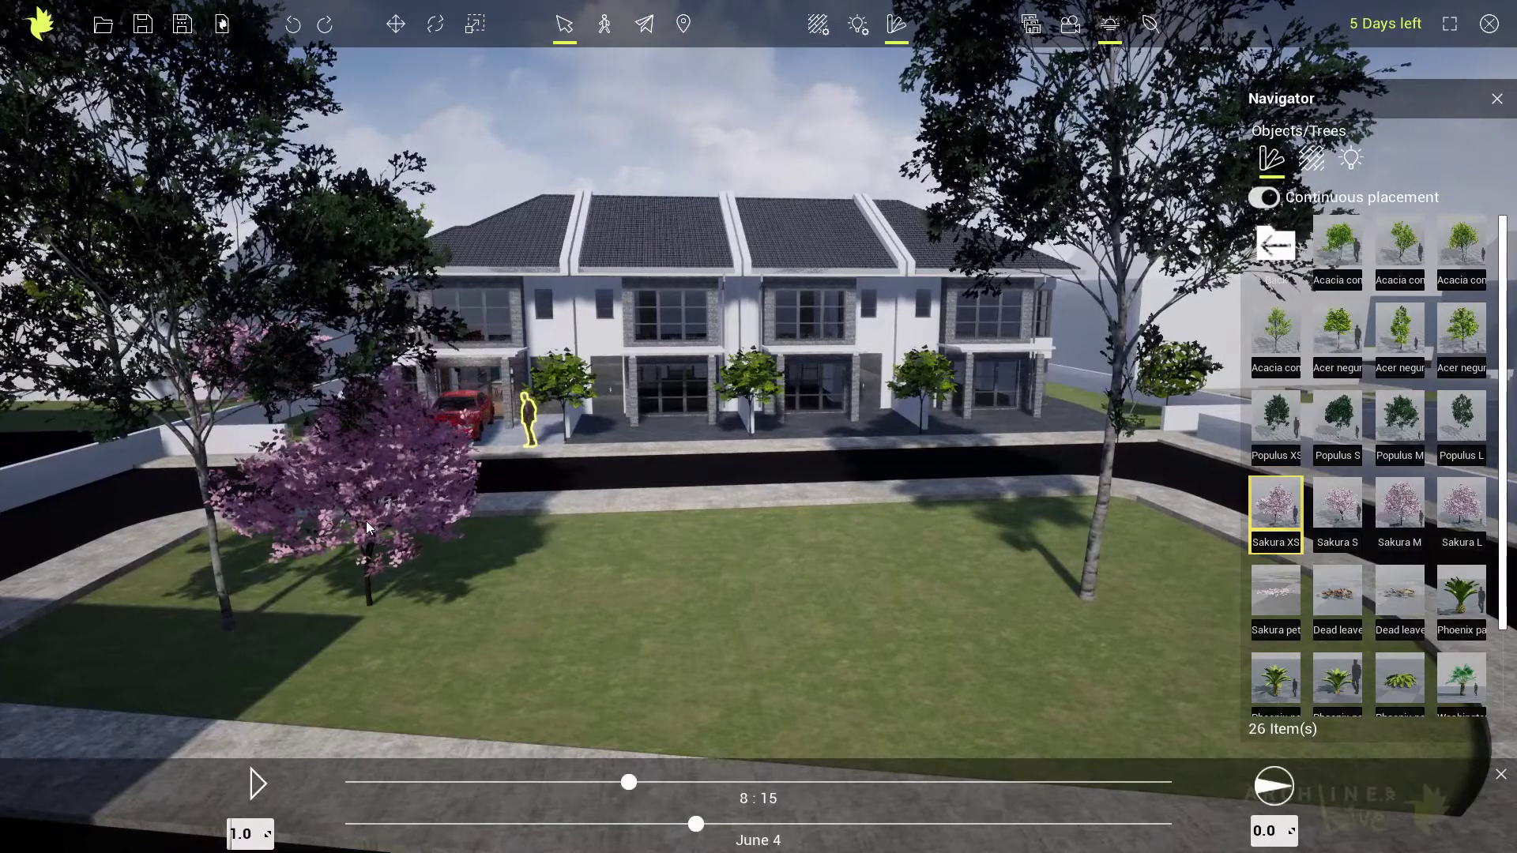
left_click(367, 520)
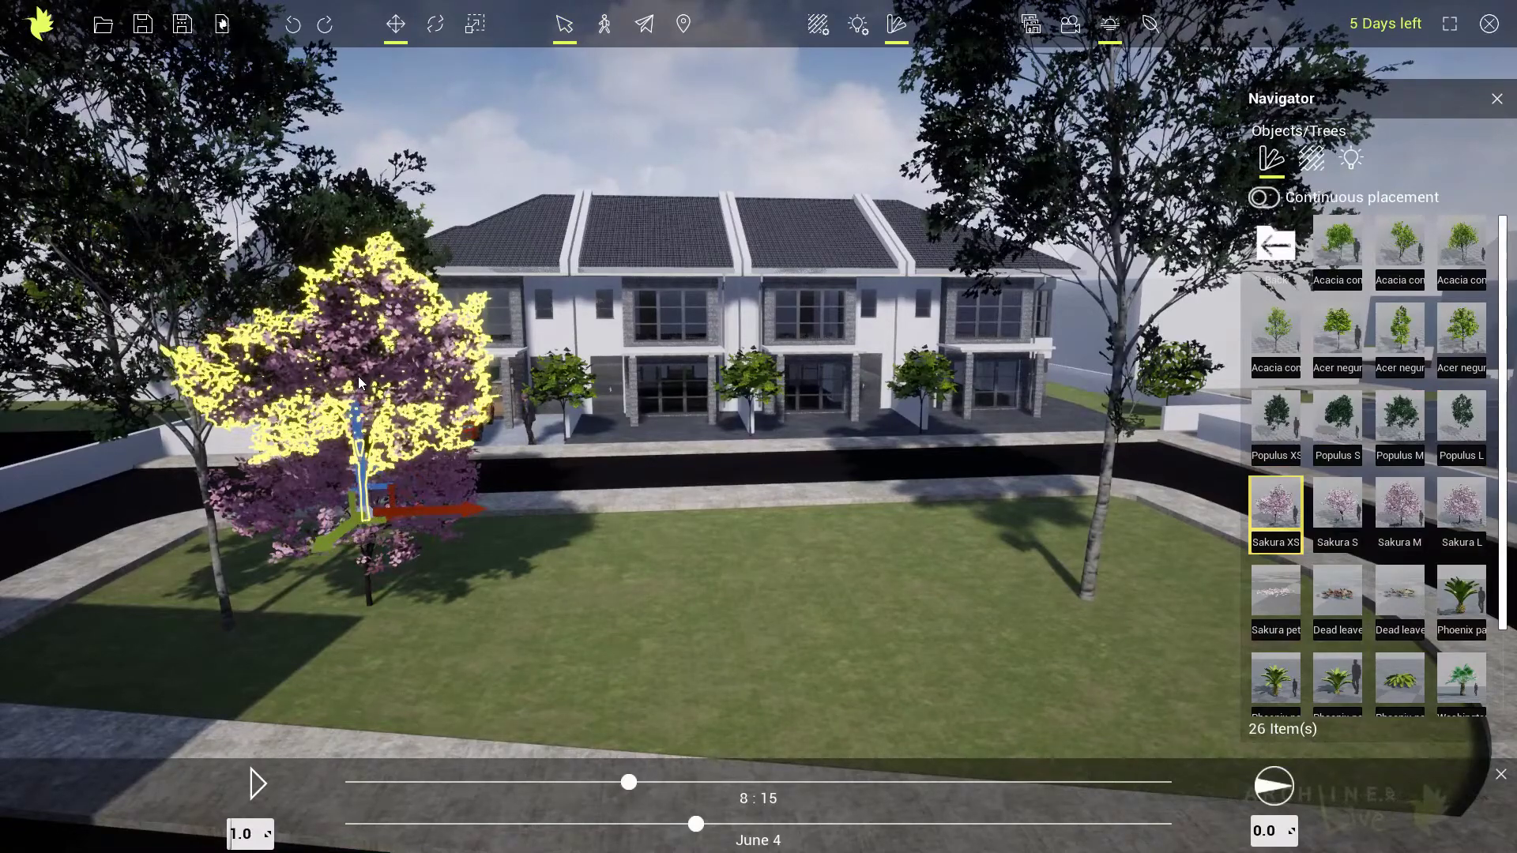
key("Escape")
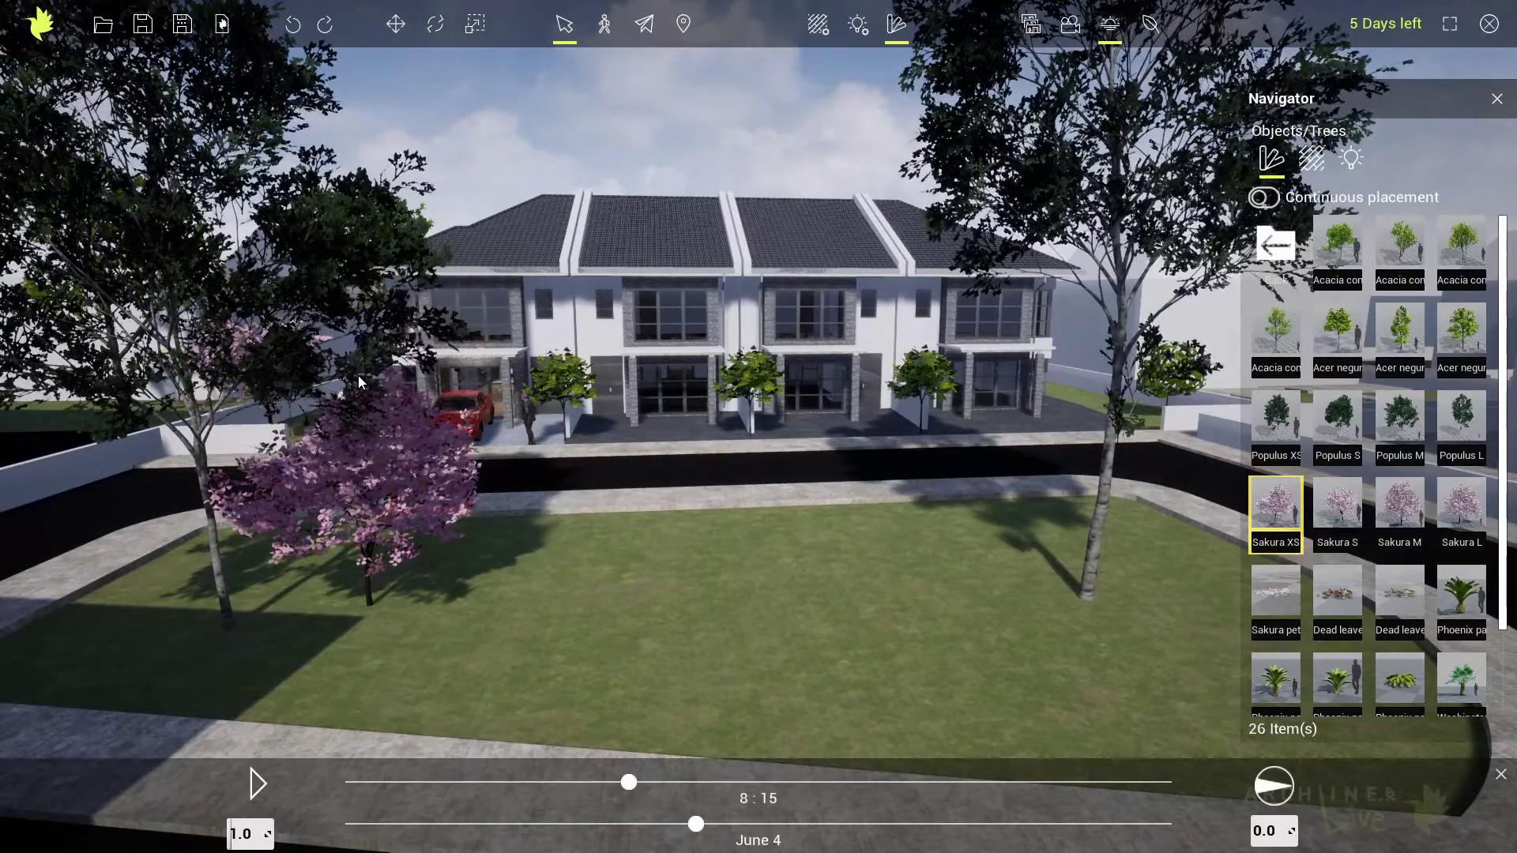
Step: Move the Sakura XS tree on the large lawn along its red axis to the trunk of the Populus M
middle_click_drag(484, 477, 448, 472)
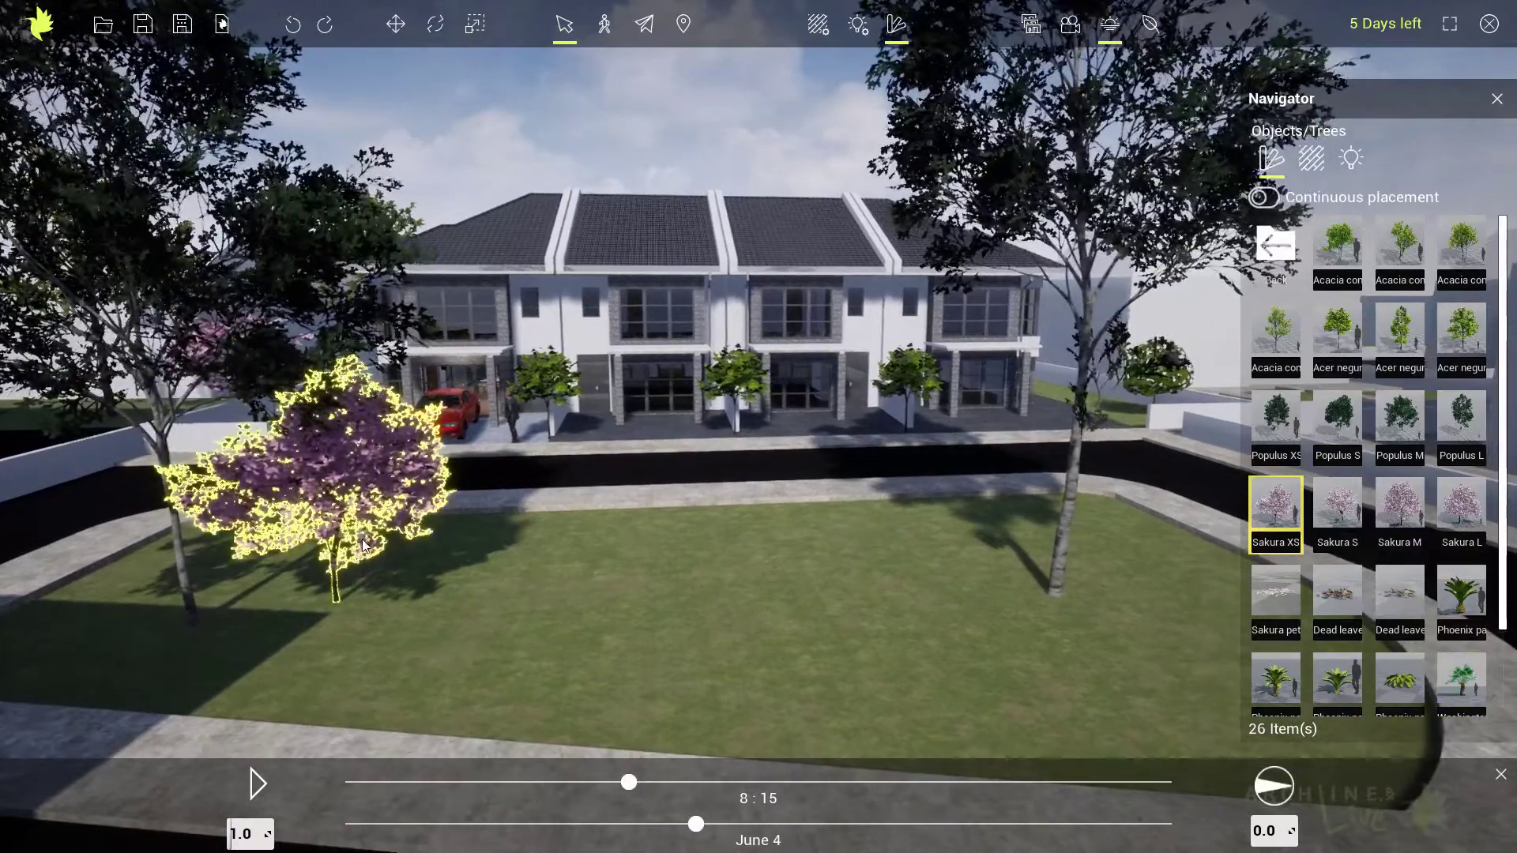
left_click(363, 545)
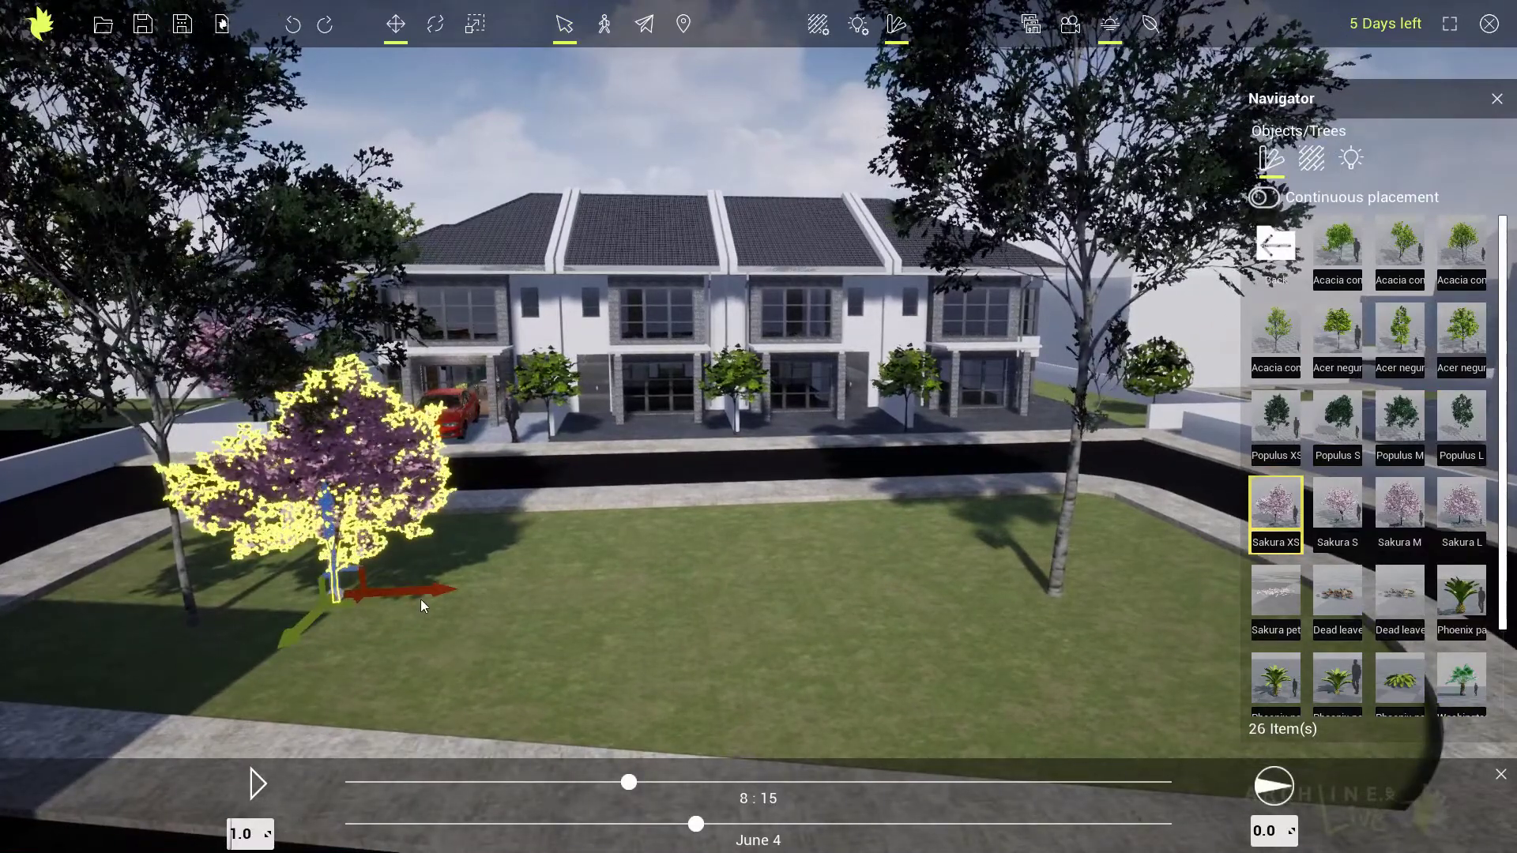
left_click_drag(403, 591, 276, 598)
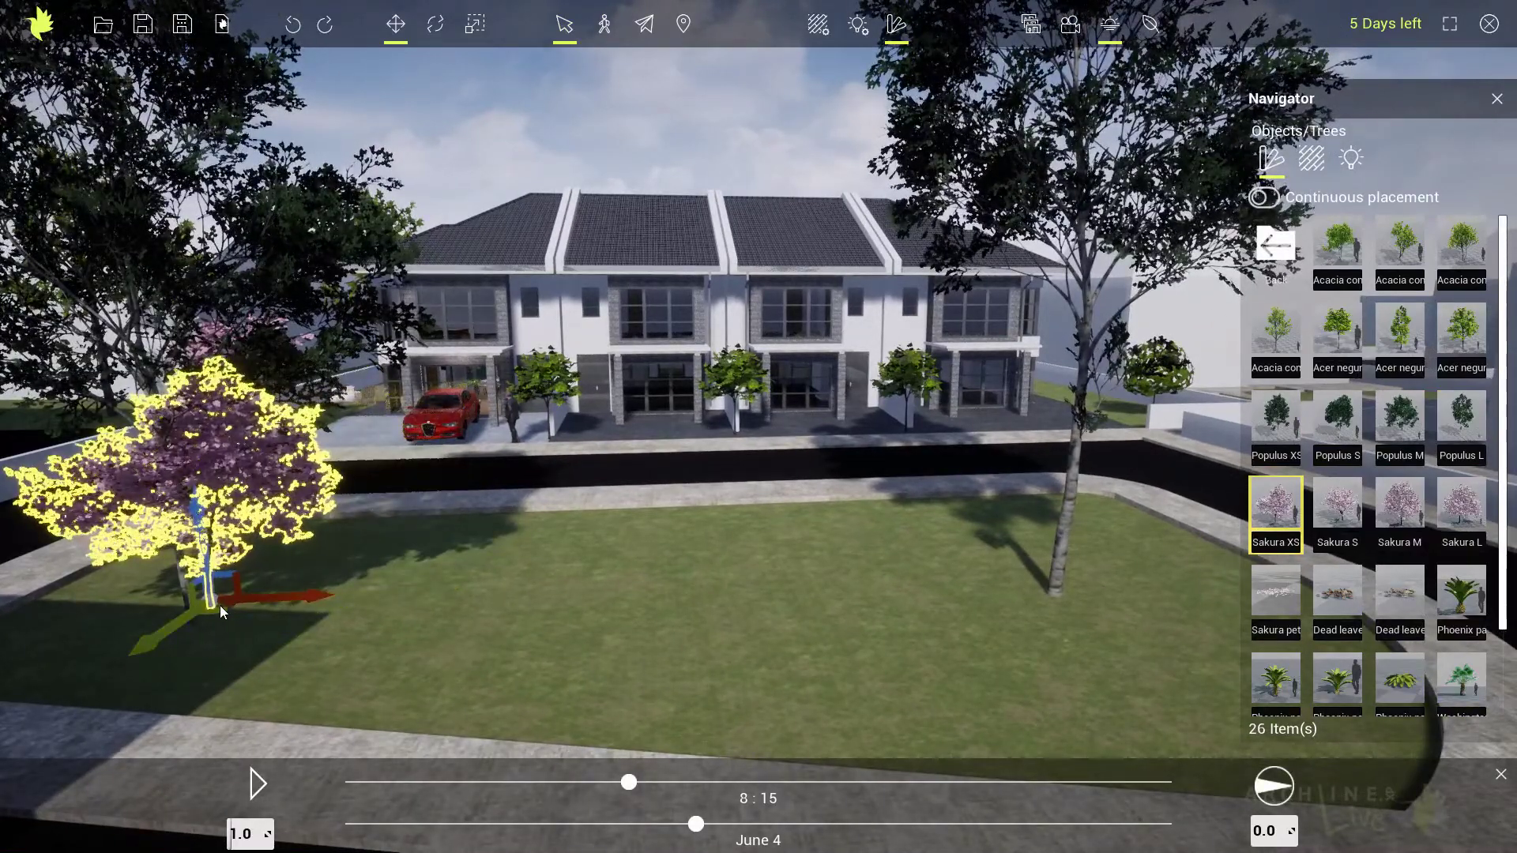
Step: Move the Sakura XS tree on the large lawn along its green axis toward the street, just behind the Populus M trunk
left_click(277, 650)
left_click(223, 614)
left_click_drag(222, 614, 252, 580)
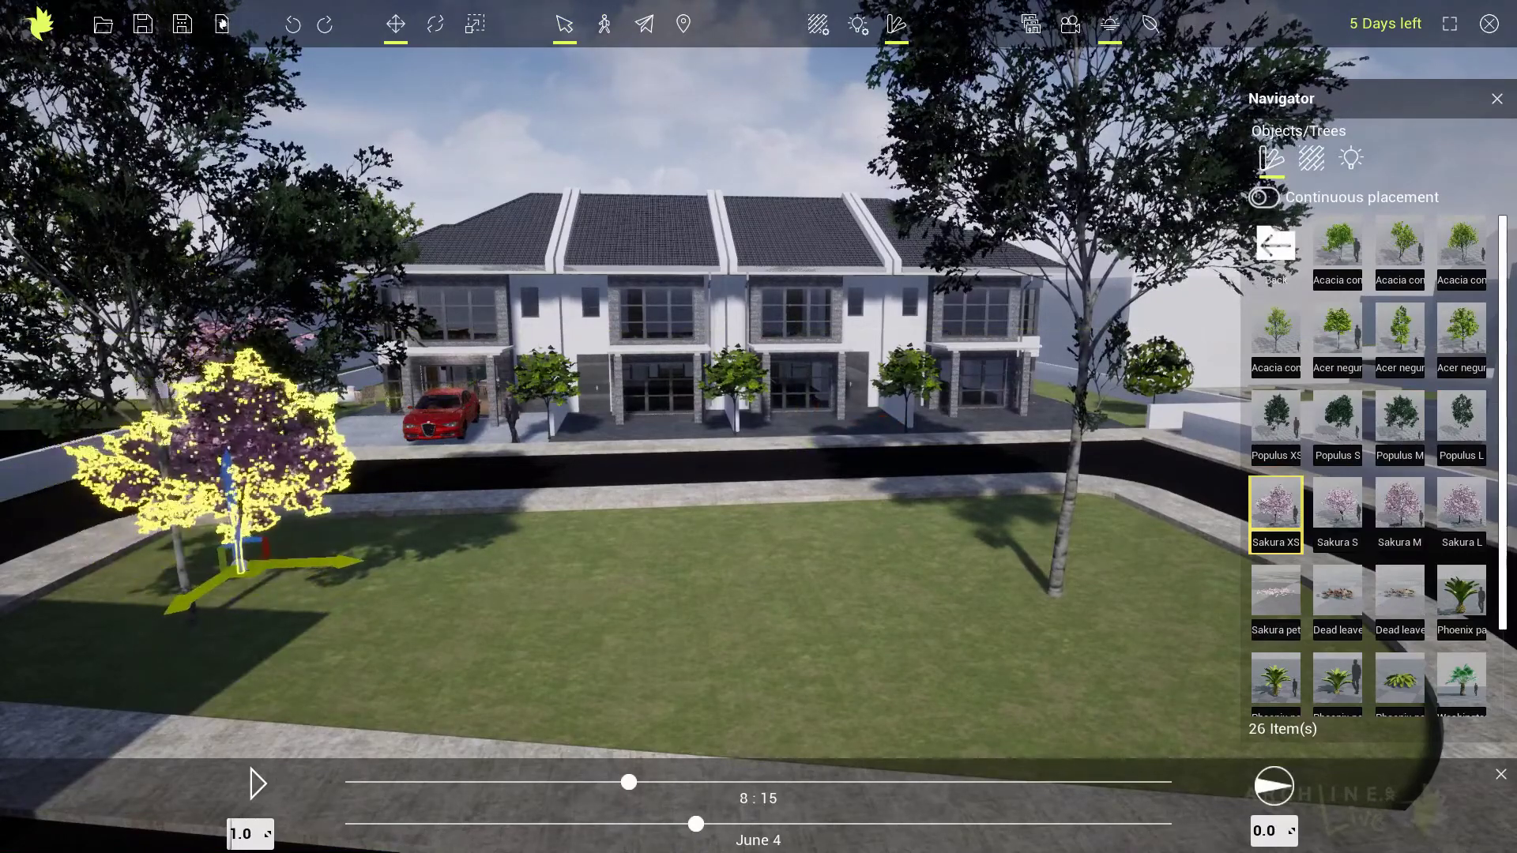
Step: Place two Acer negundo trees beside the Populus L on the large lawn using continuous placement, then end placement and clear the selection
left_click(1462, 340)
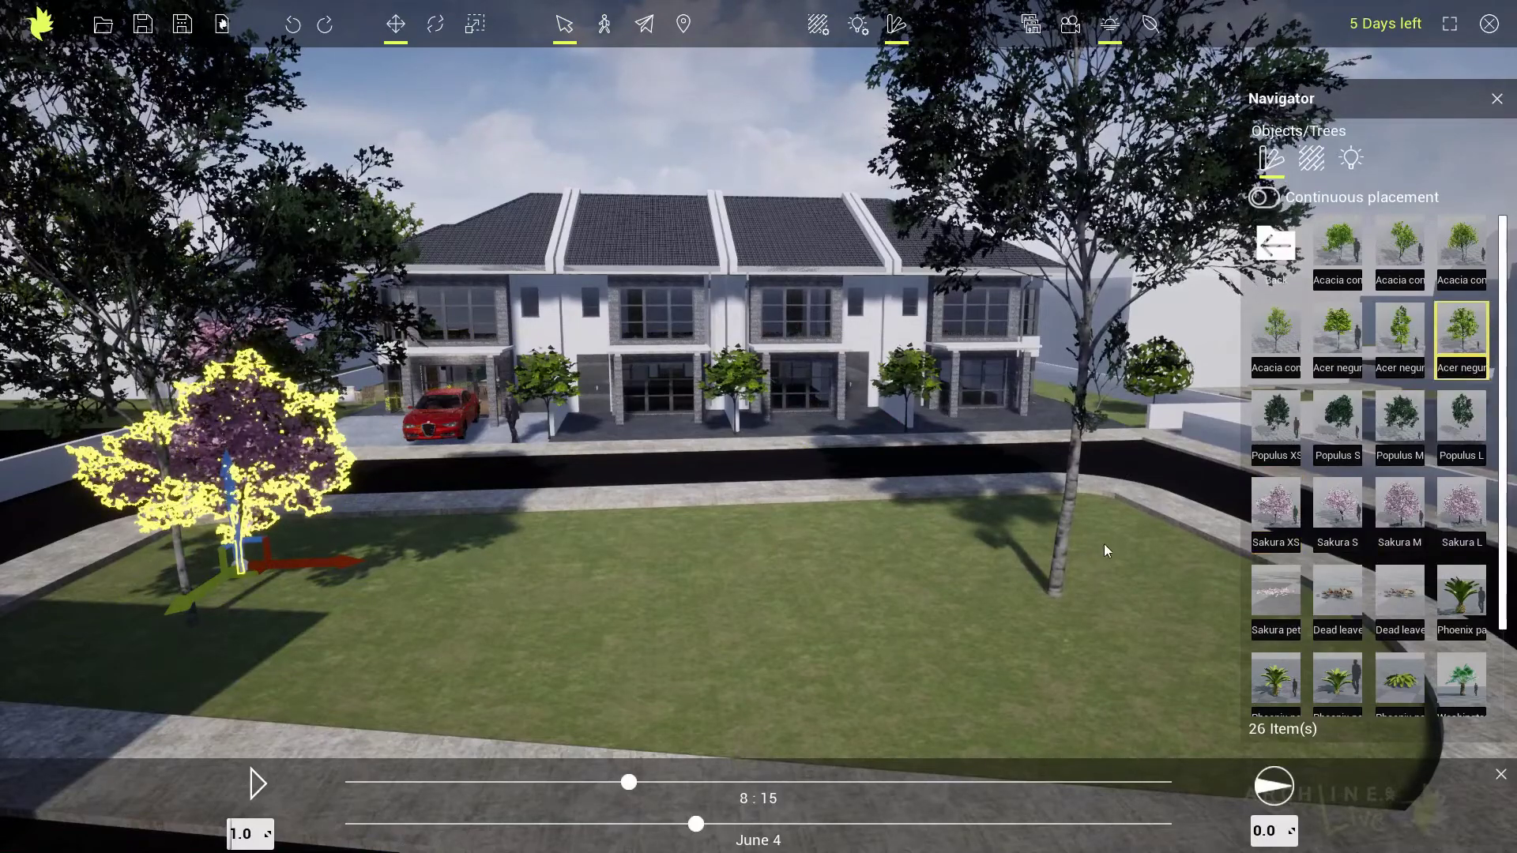
left_click(1263, 197)
mouse_move(1457, 324)
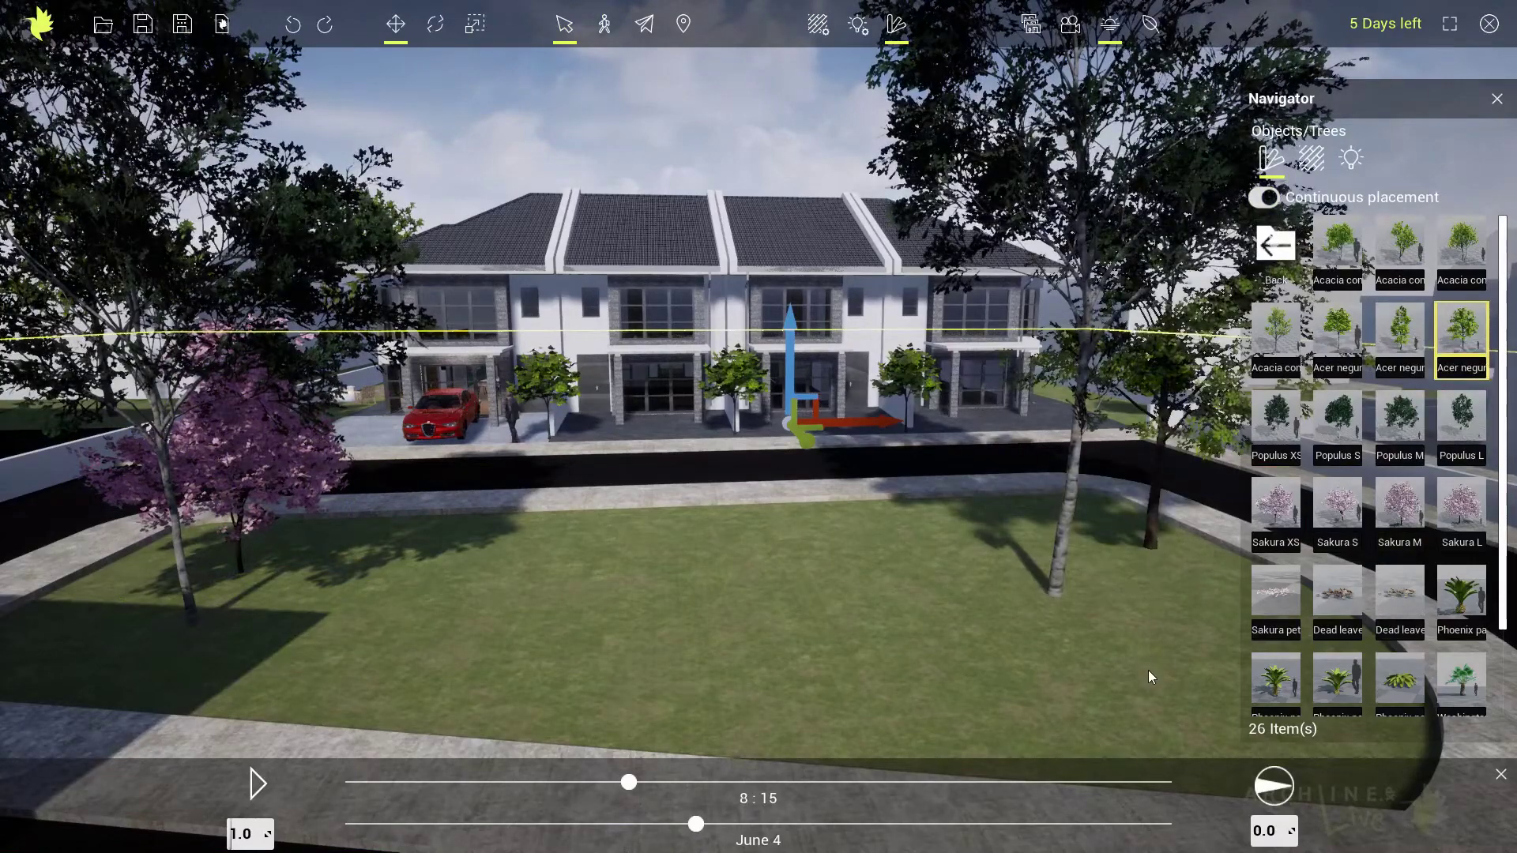
left_click(1159, 683)
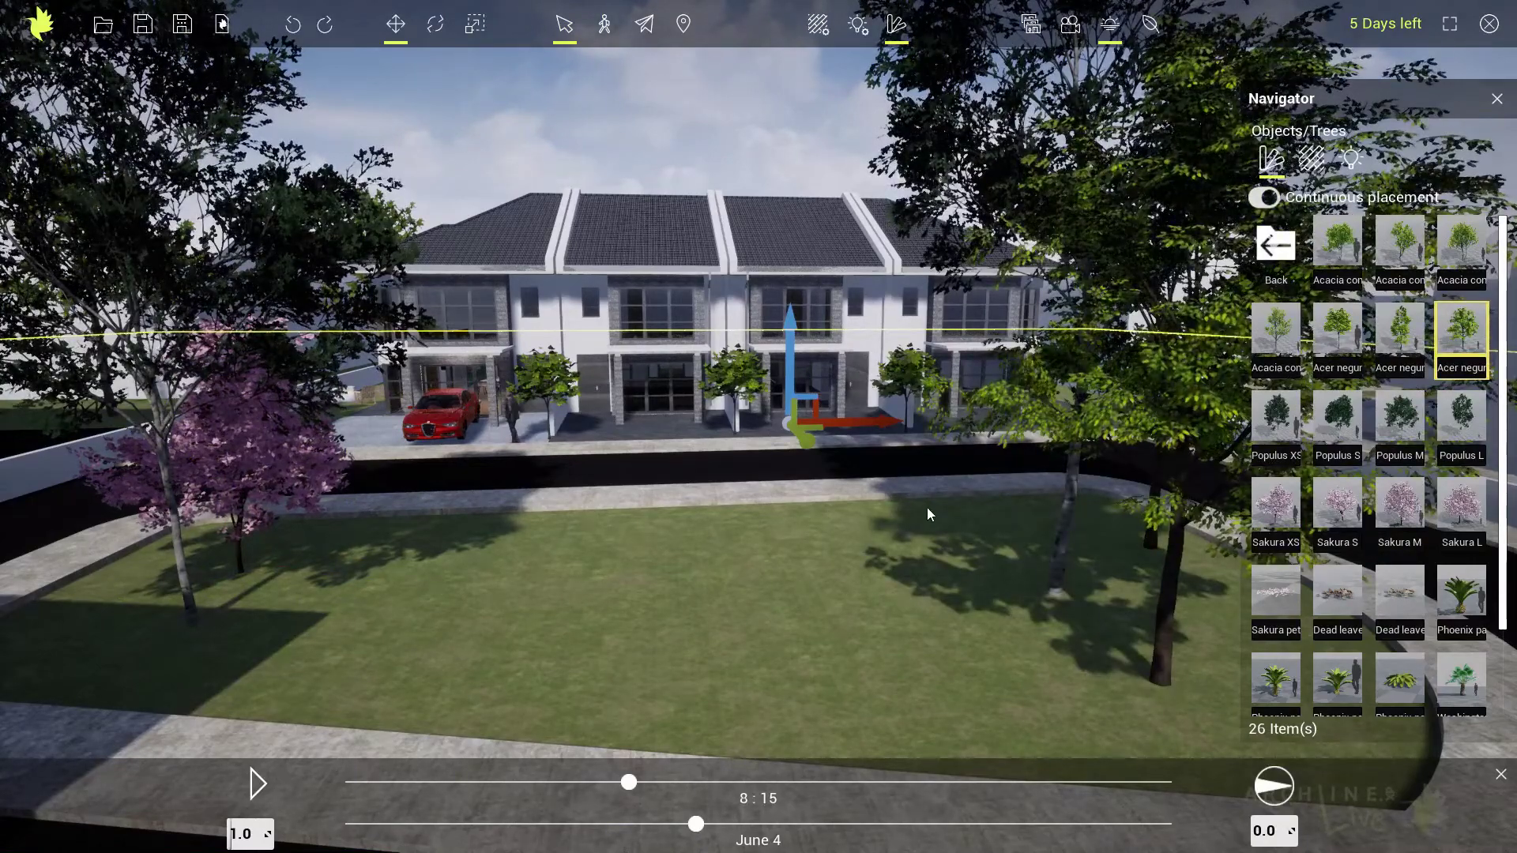
scroll(800, 551, "up", 2)
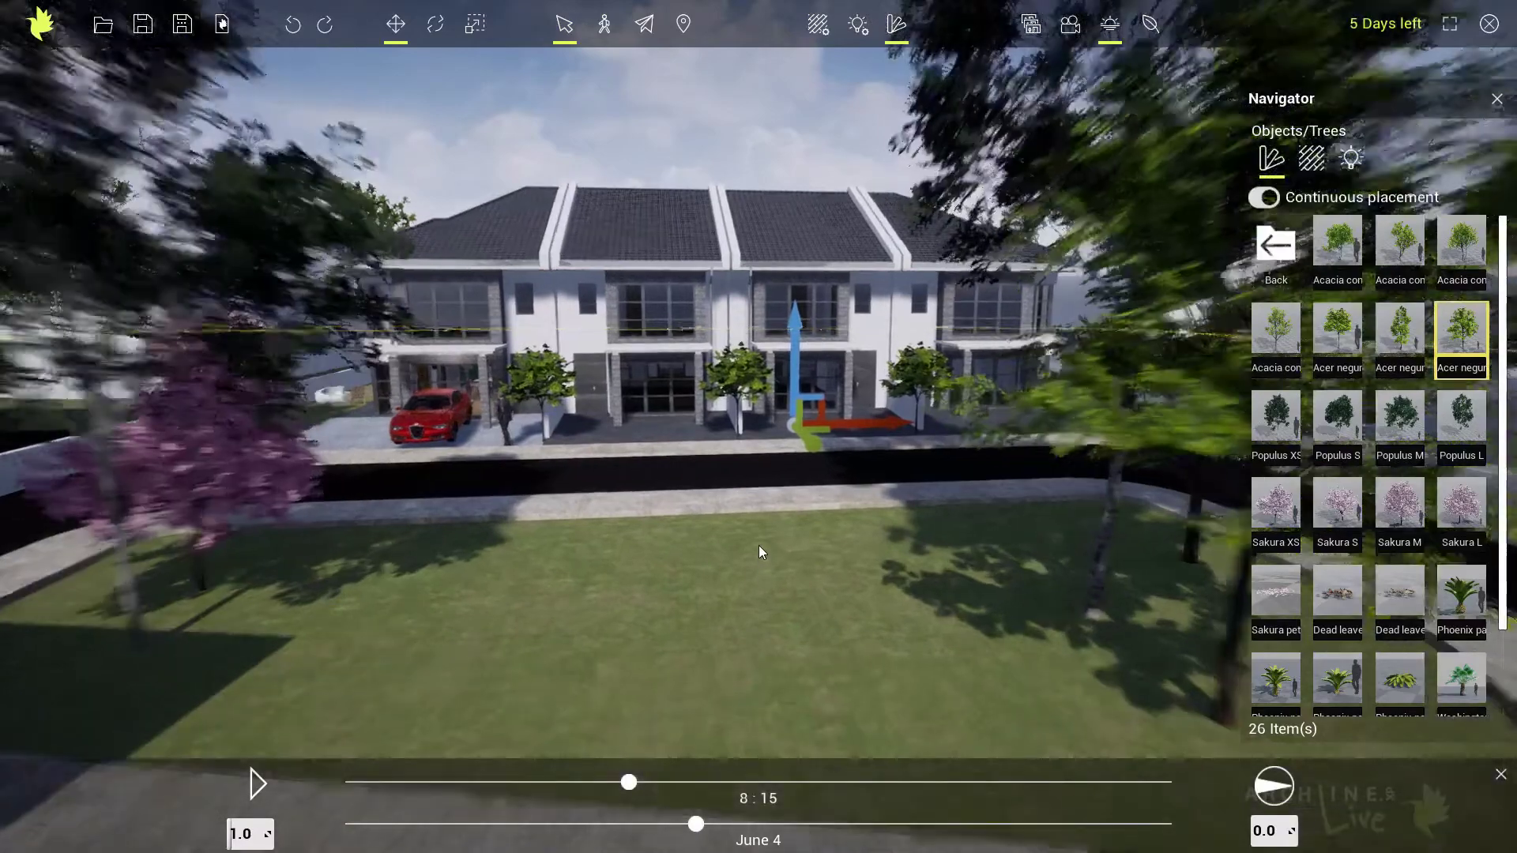
key("space")
key("space")
key("space")
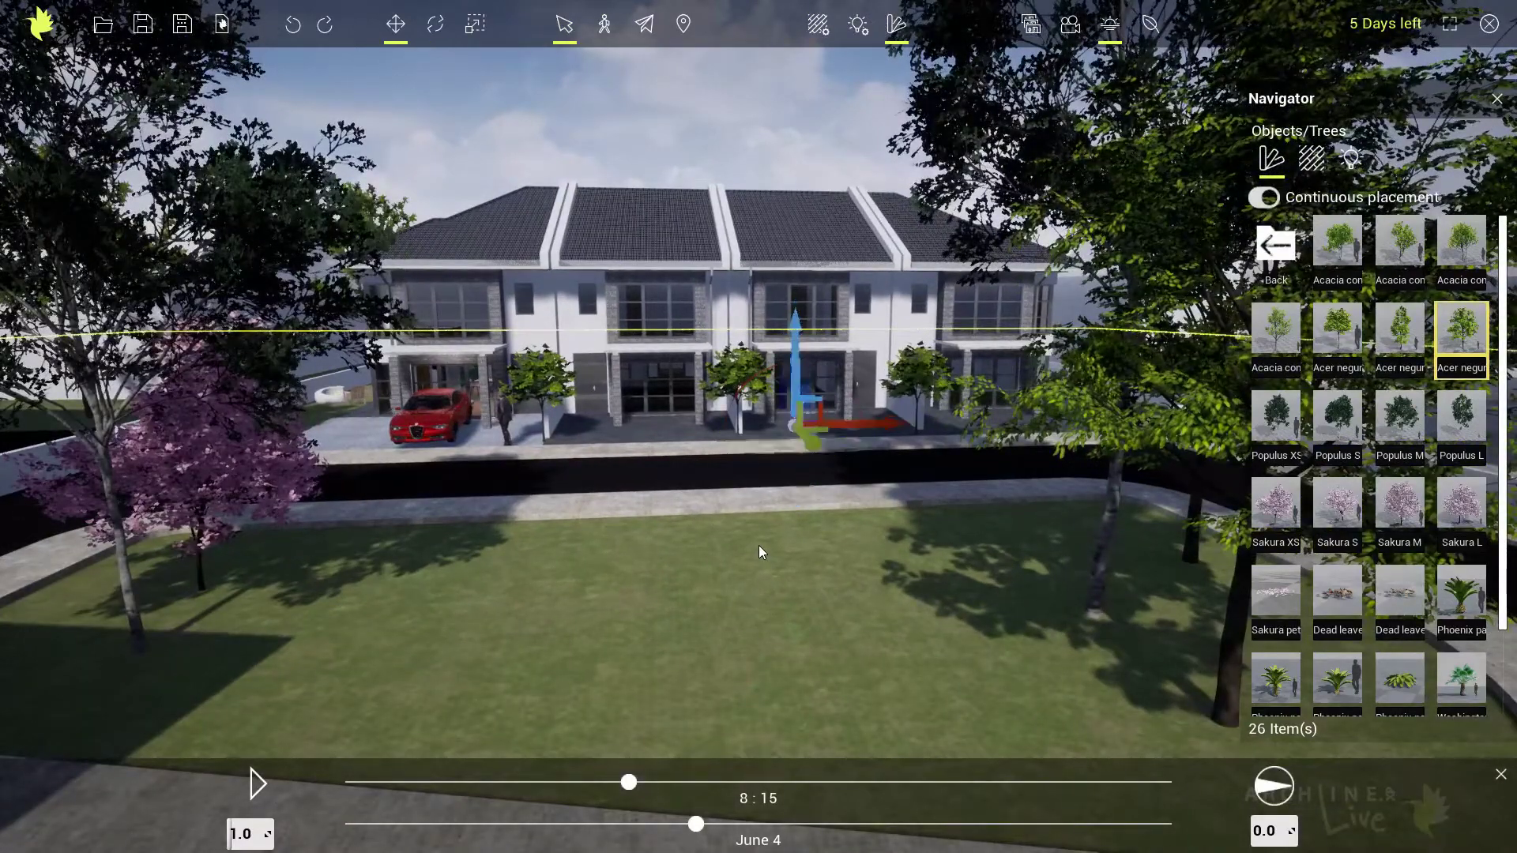
Step: Frame the house front with the large lawn in the foreground and open the vegetation brush settings
scroll(756, 557, "up", 2)
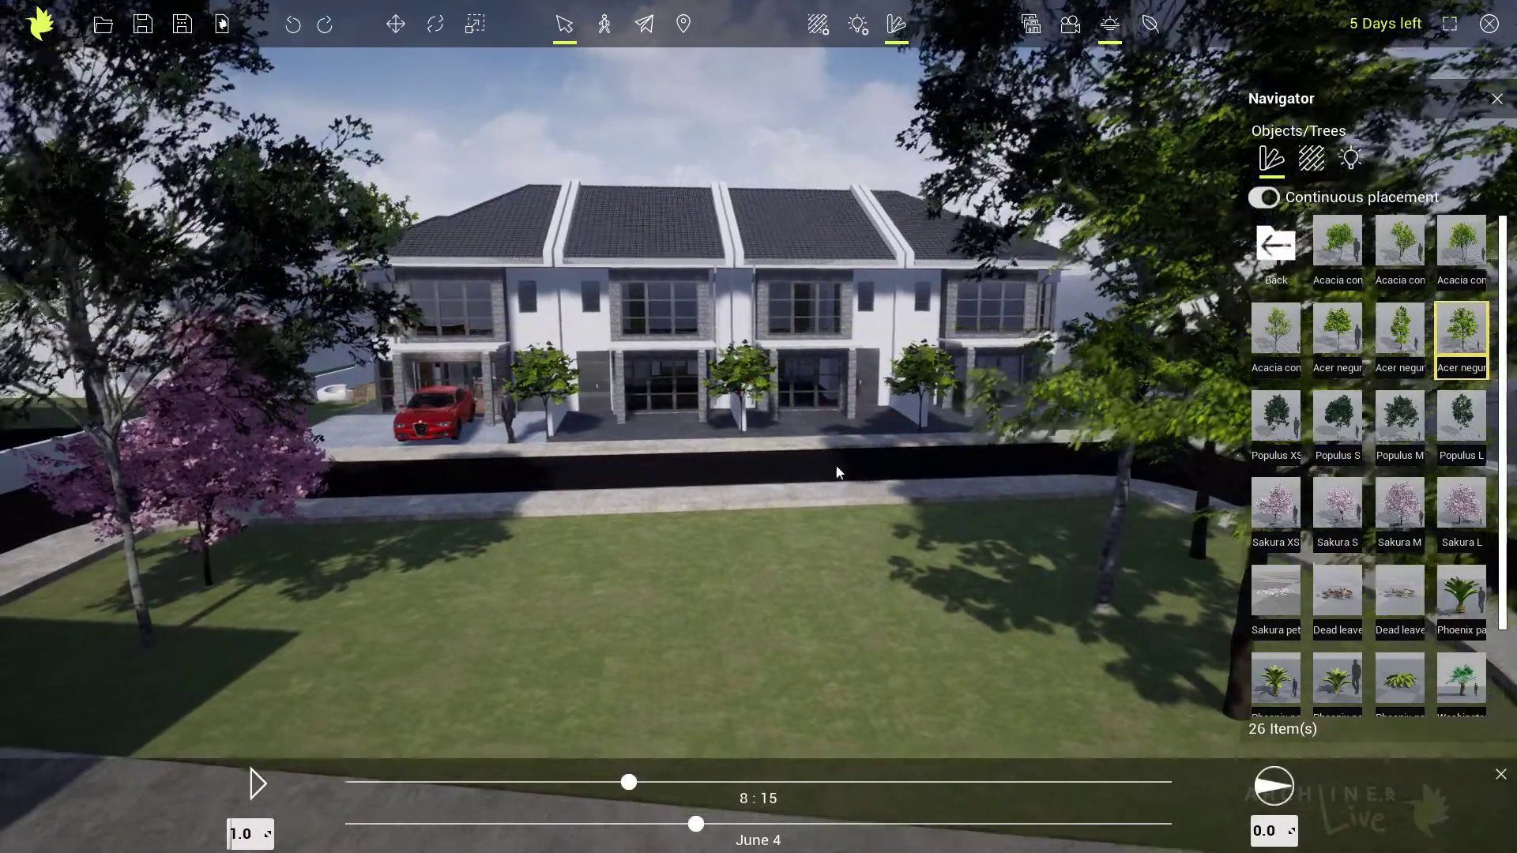
scroll(766, 562, "up", 3)
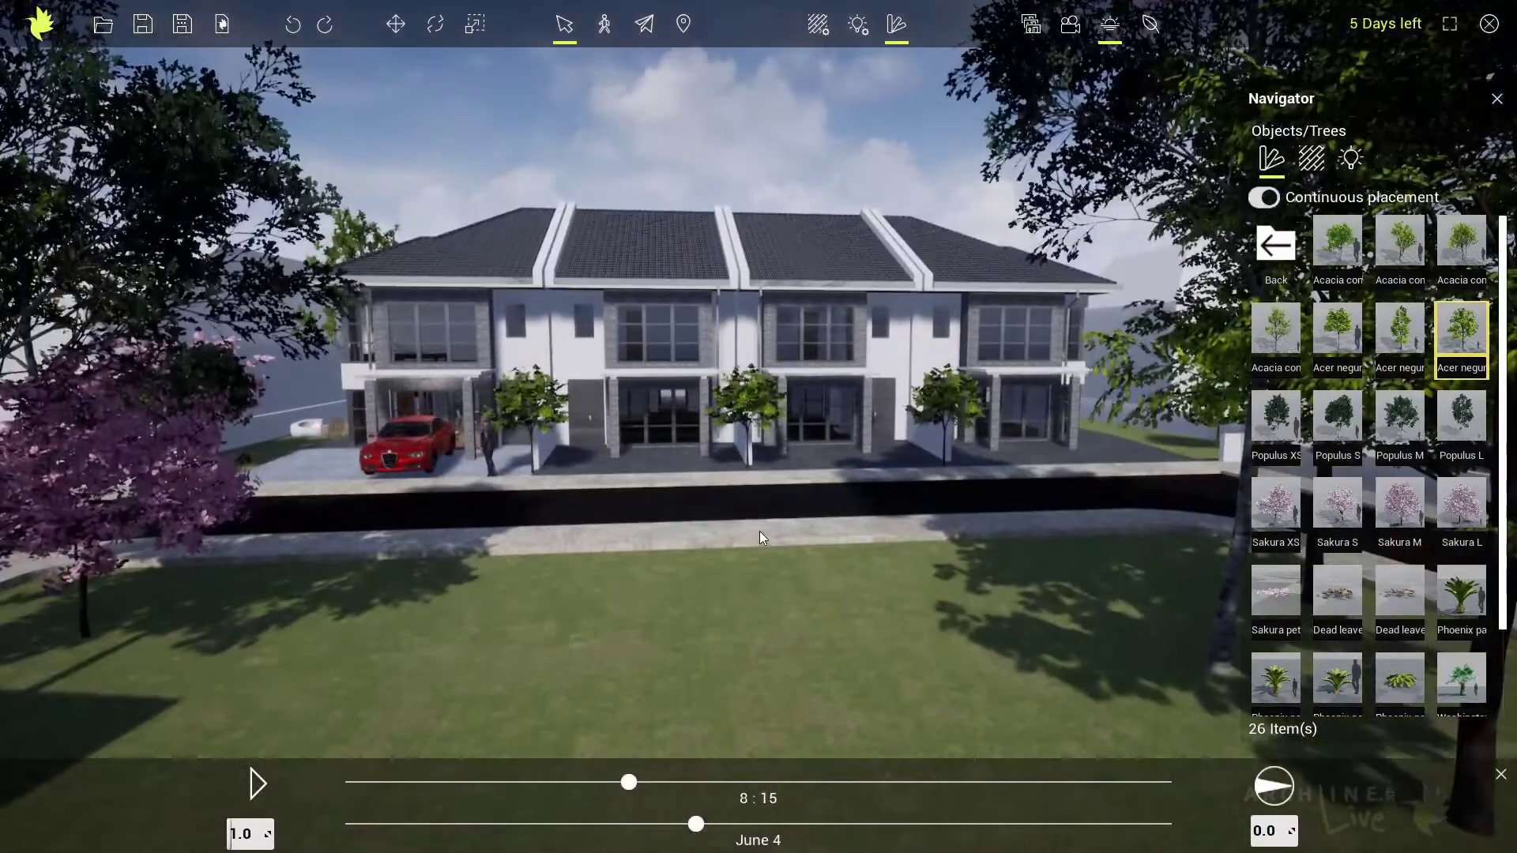
right_click_drag(760, 531, 760, 528)
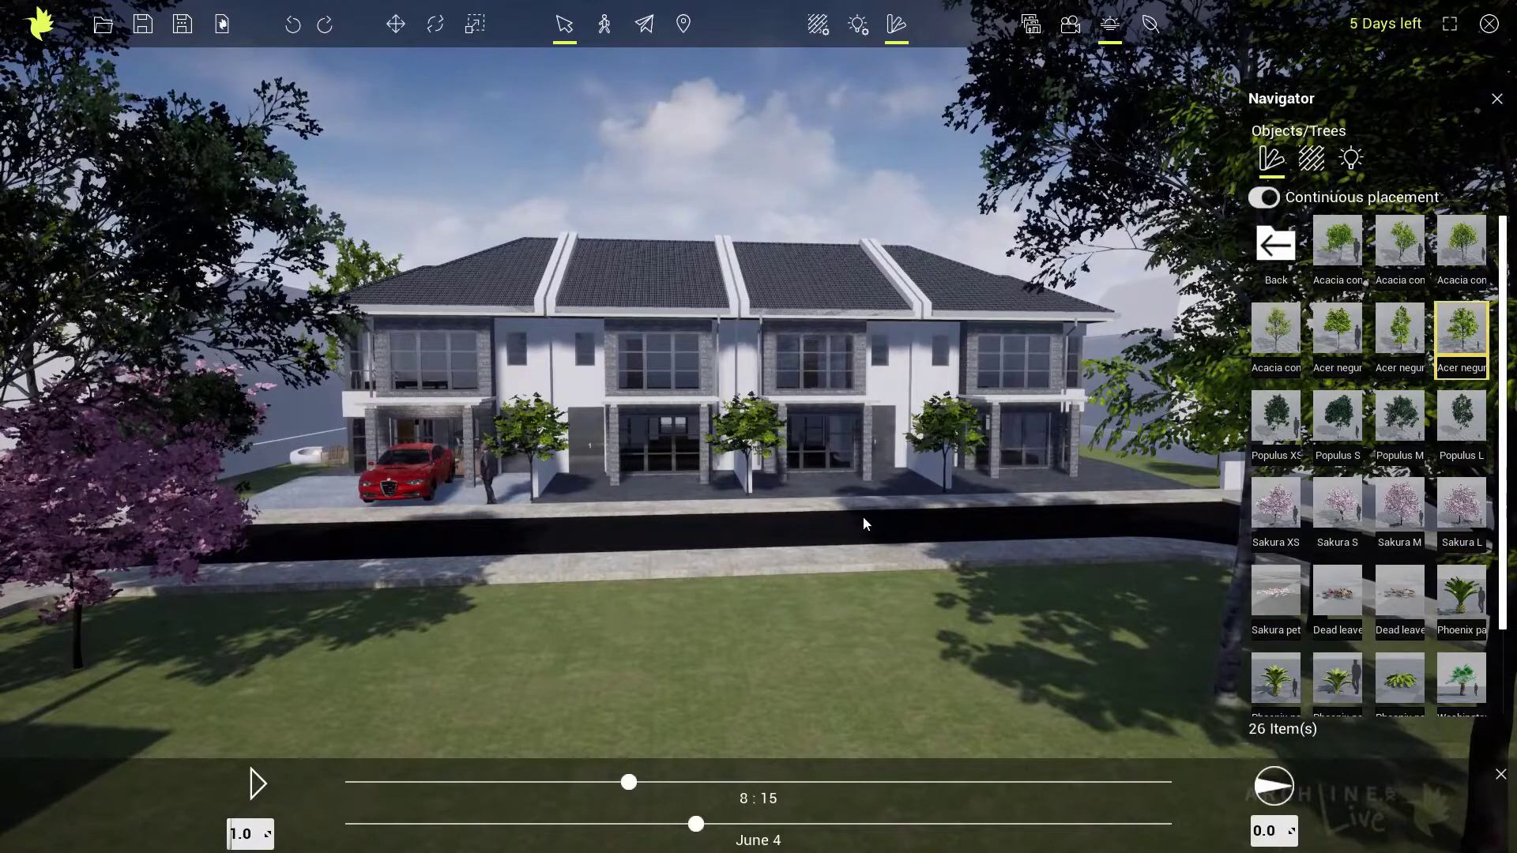
left_click(1152, 29)
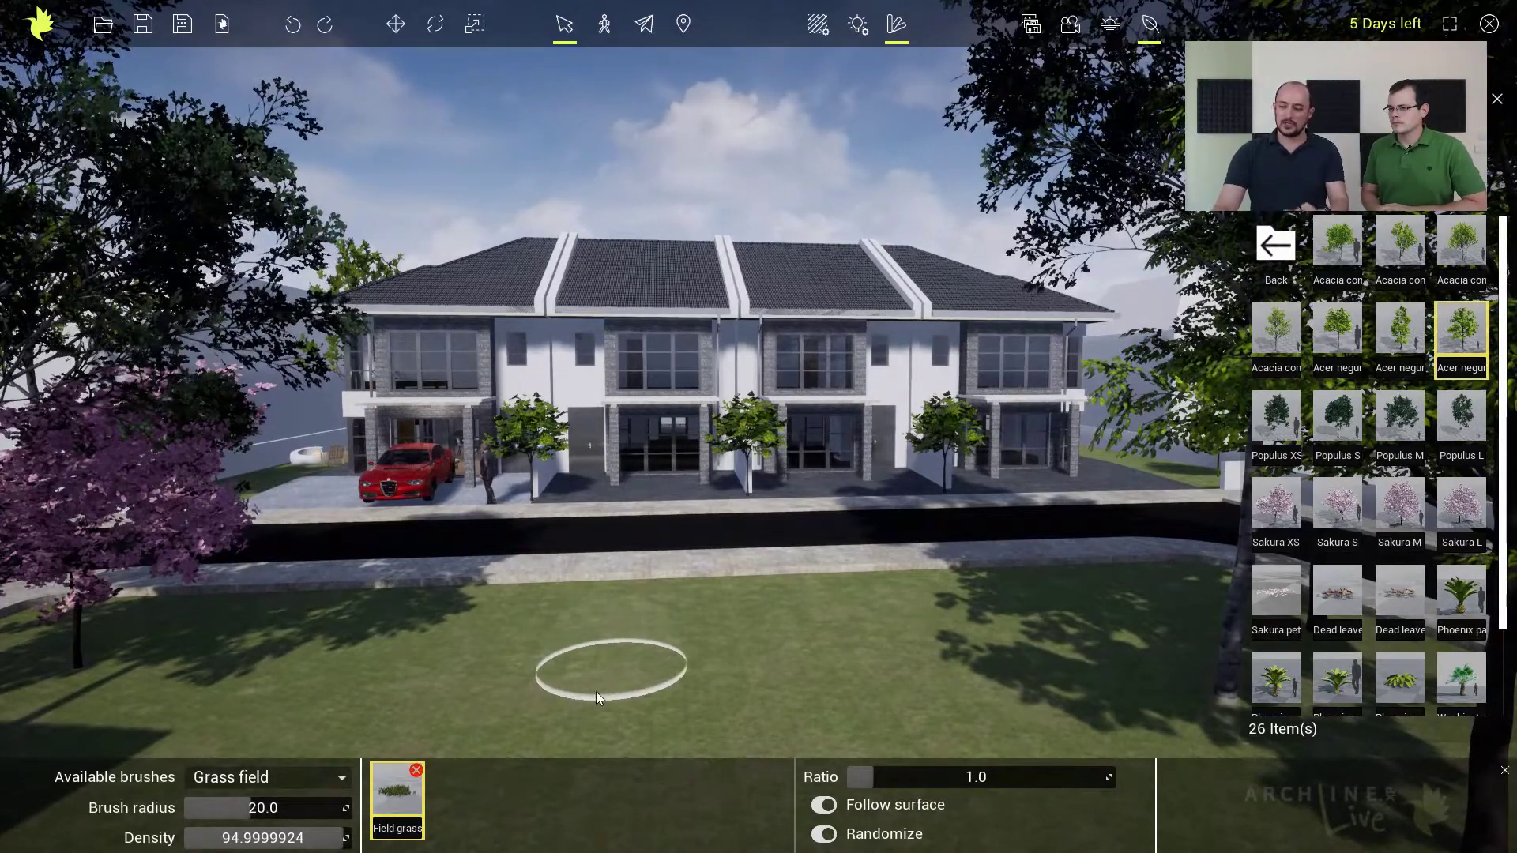
Step: Try painting field grass across the large lawn with the Grass field brush at radius 20, and undo the strokes
mouse_move(568, 679)
left_mouse_down()
mouse_move(419, 641)
mouse_move(725, 655)
mouse_move(1046, 632)
mouse_move(711, 715)
left_mouse_up()
left_click_drag(283, 700, 560, 713)
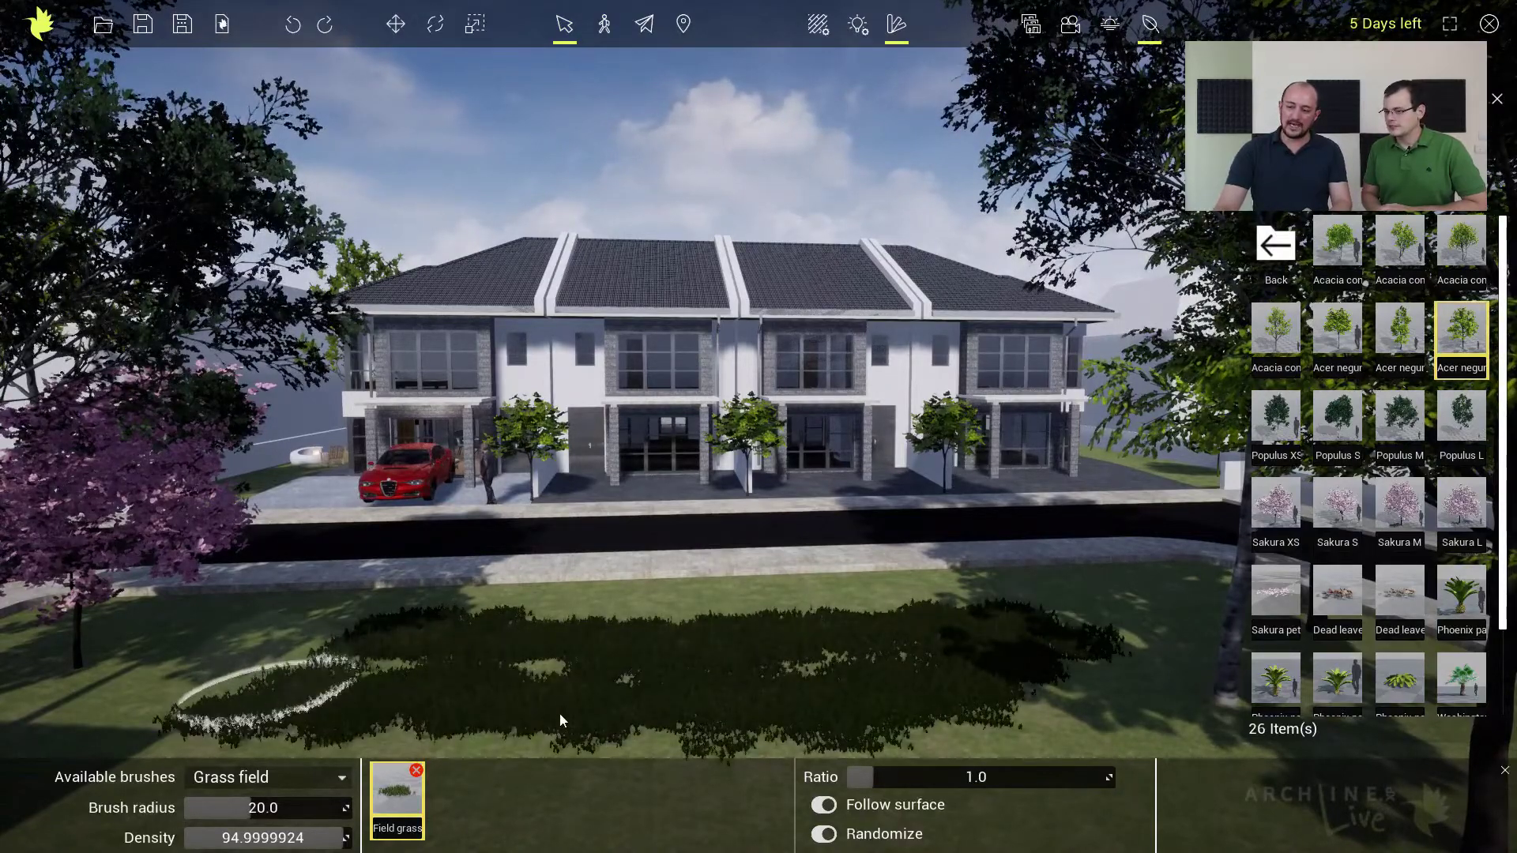
key("ctrl+z")
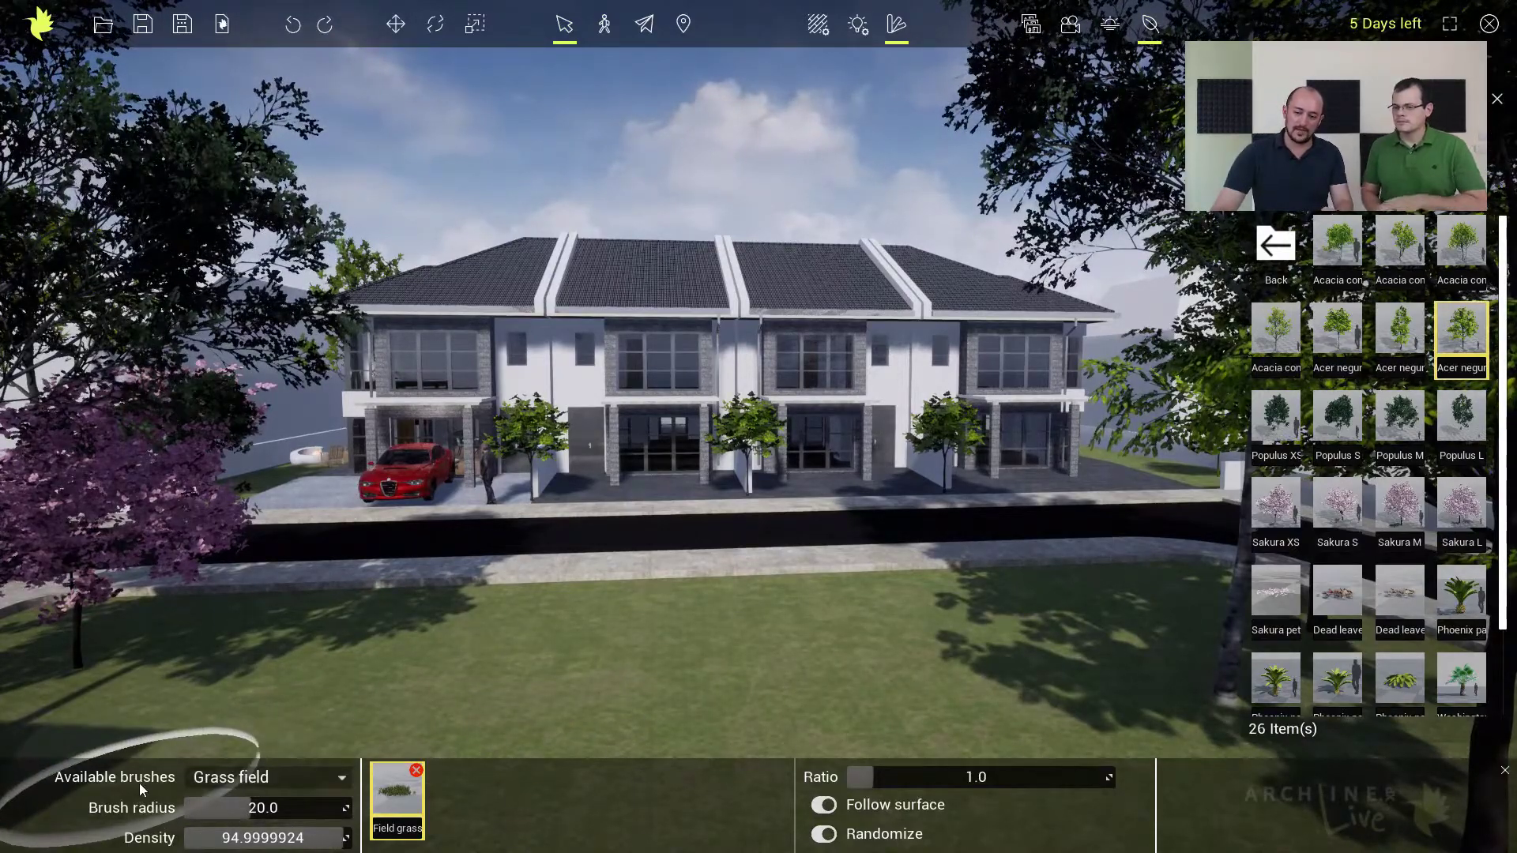
Step: Go through the Trees and Bushes brushes, choose the Small grove brush and check the plants it contains
left_click(305, 779)
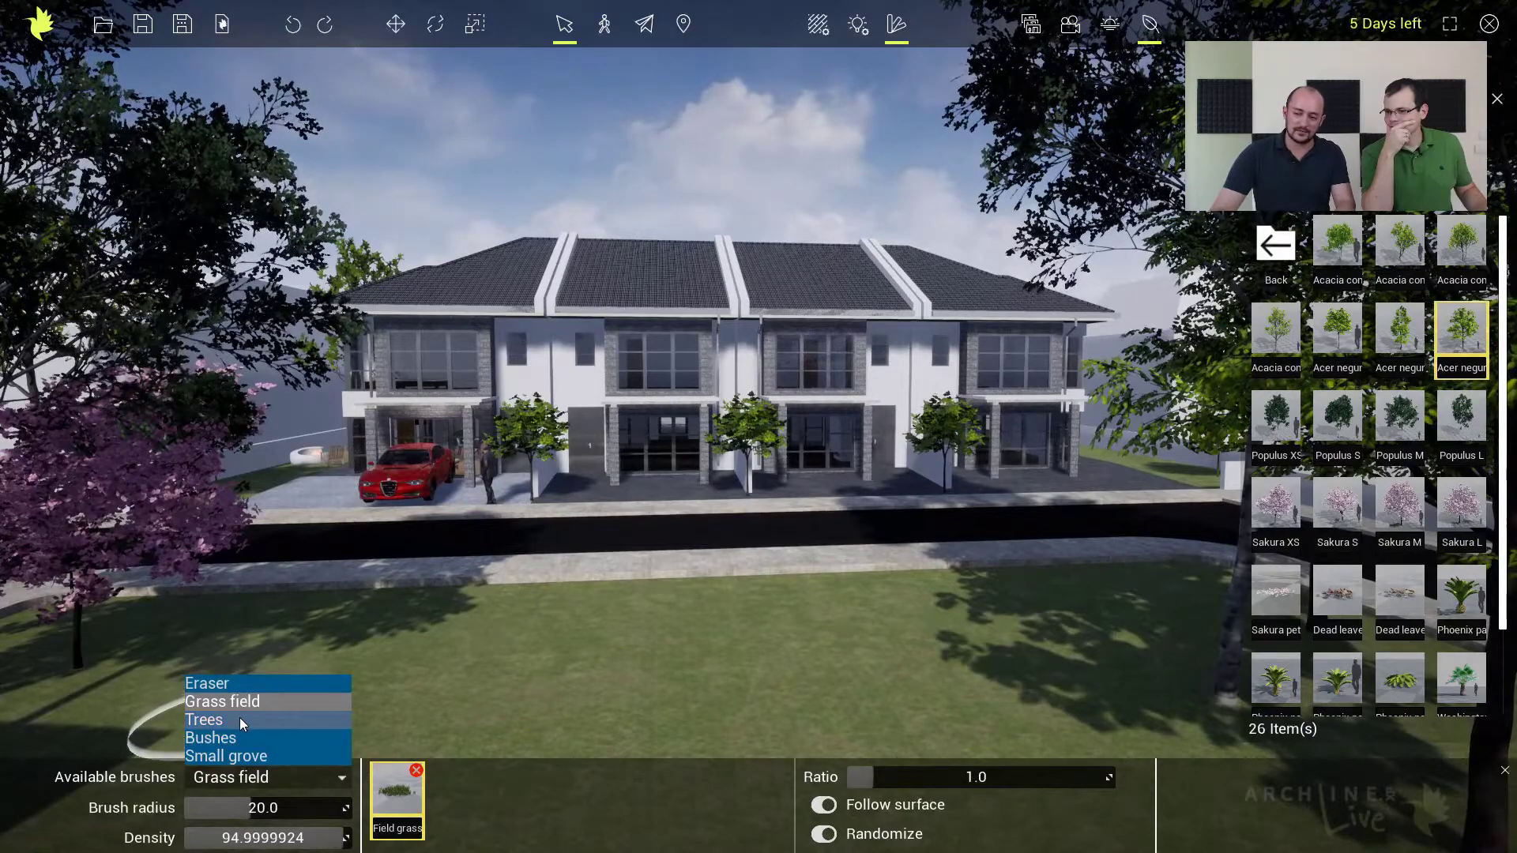
left_click(239, 718)
left_click(297, 776)
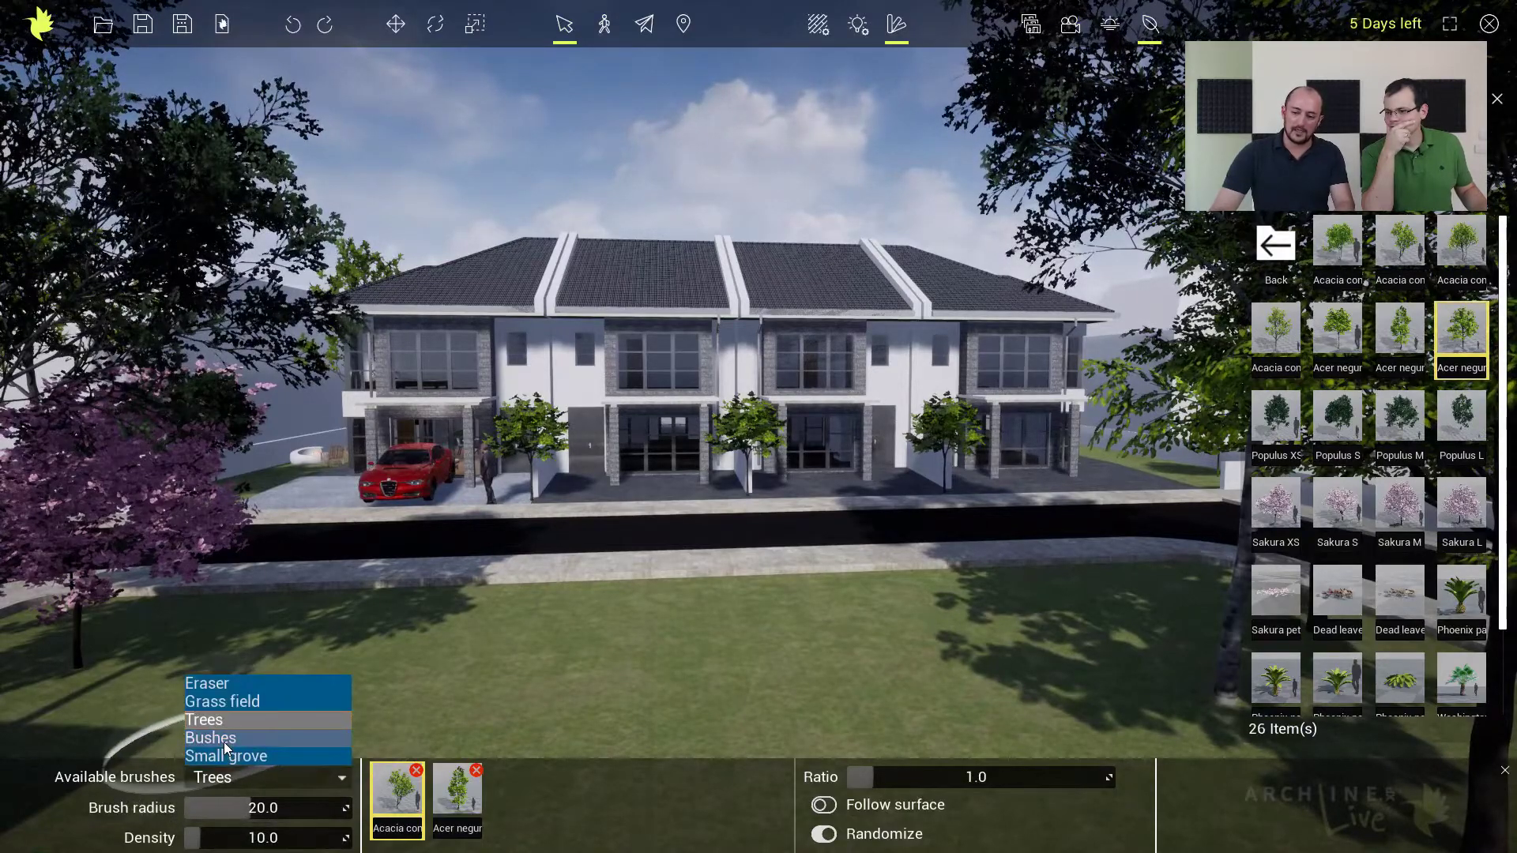
left_click(224, 738)
left_click(251, 776)
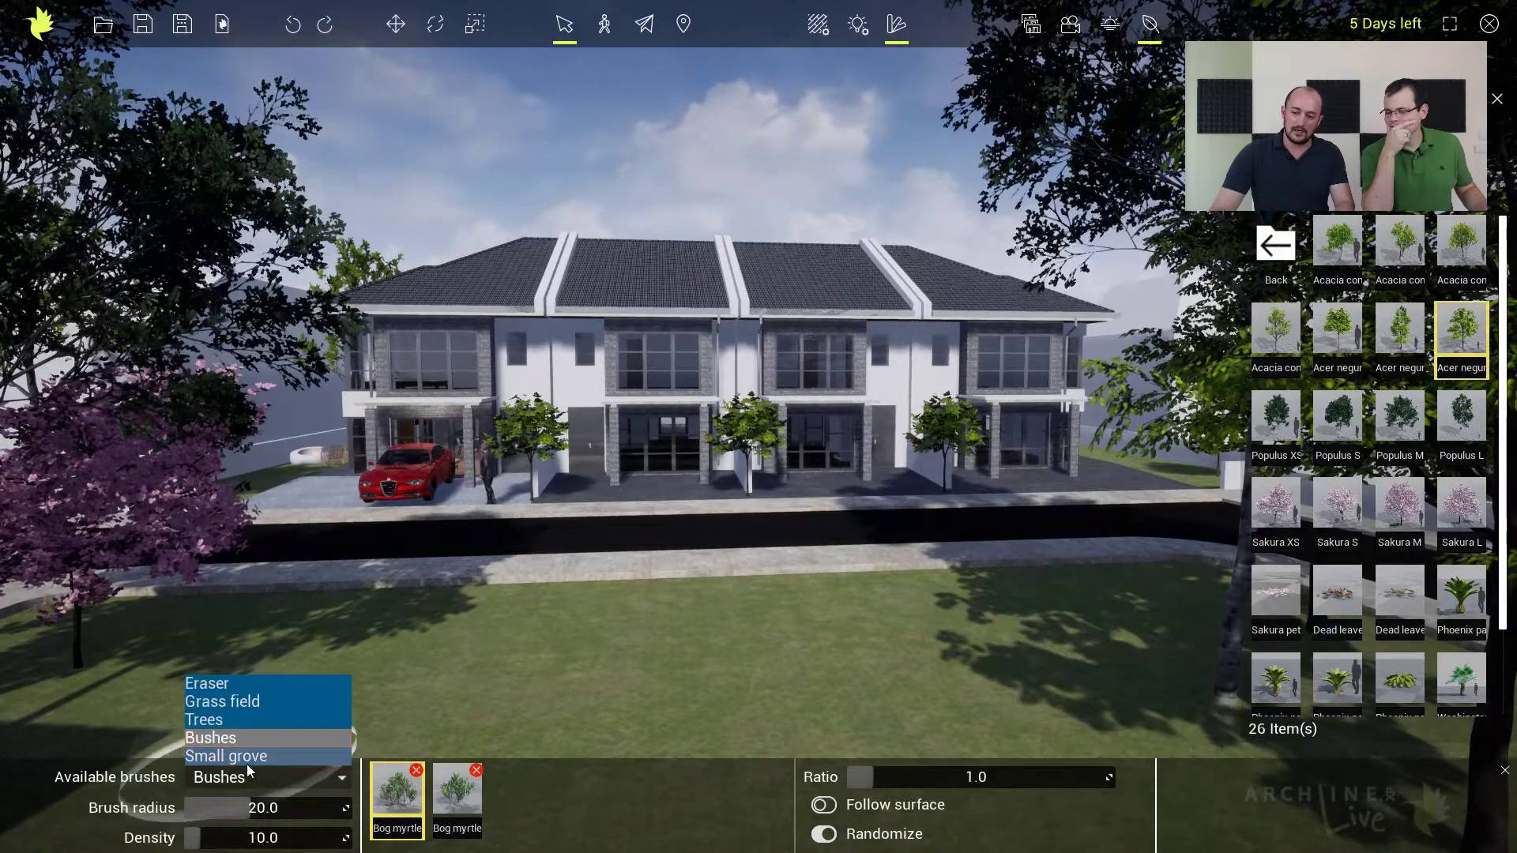
left_click(244, 757)
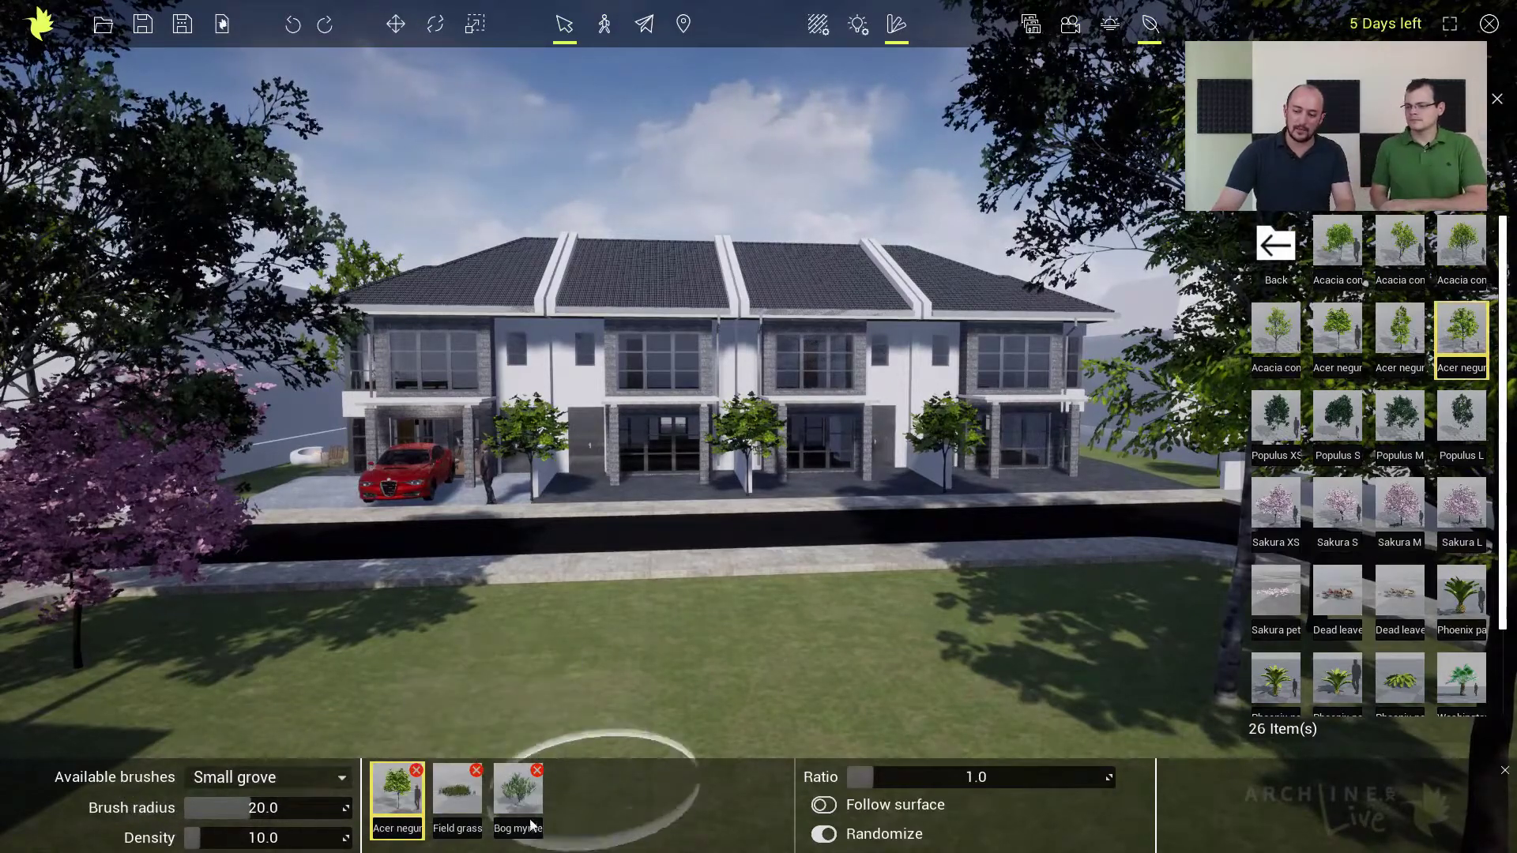
mouse_move(439, 807)
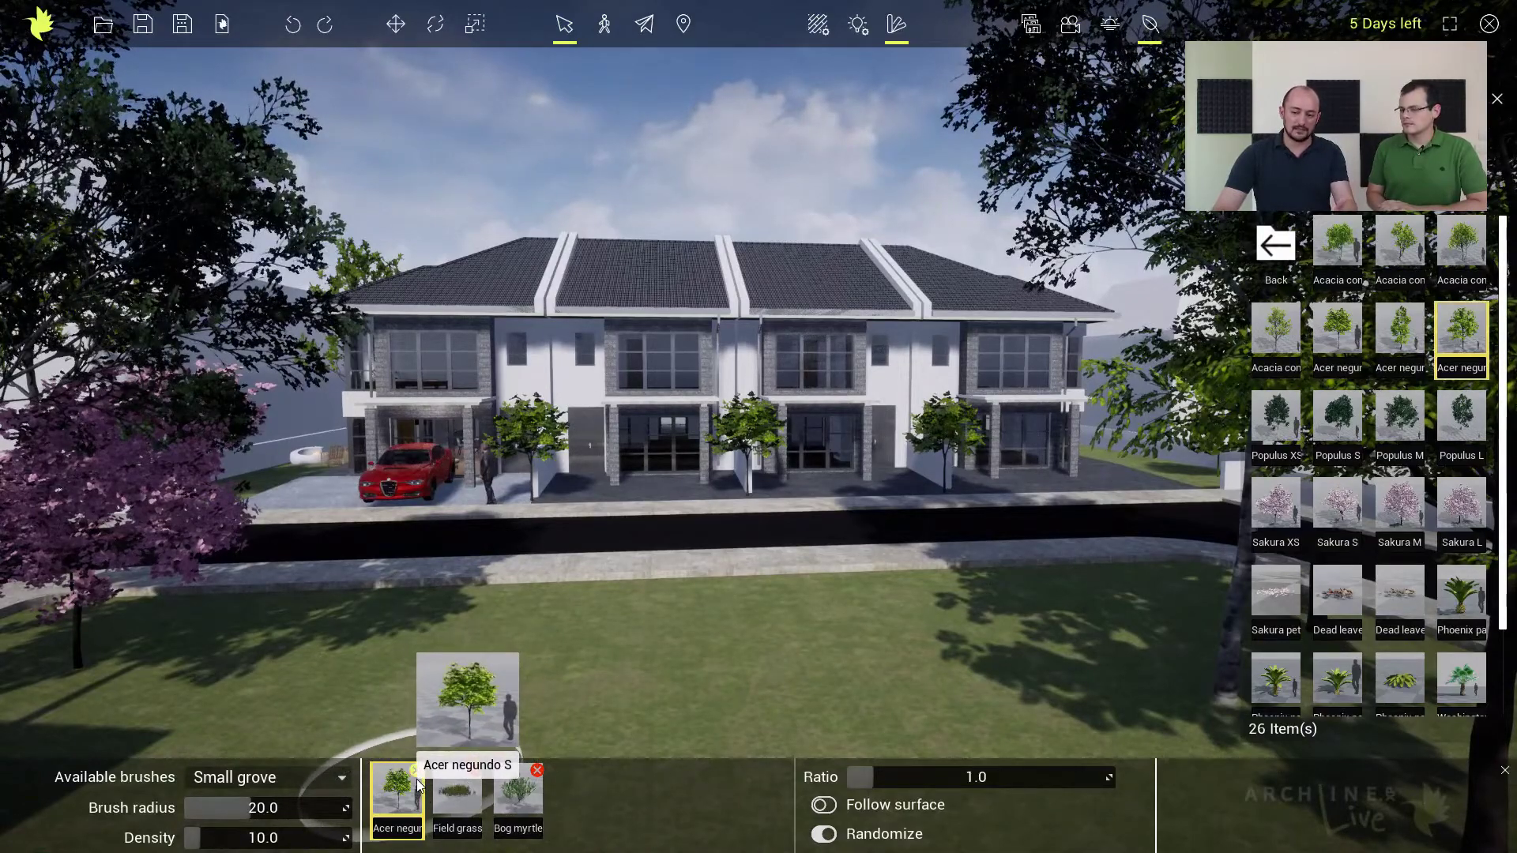
Step: Try painting the Small grove brush across the large lawn at radius 20 and density 10, and undo the strokes
mouse_move(567, 645)
left_mouse_down()
mouse_move(1030, 622)
mouse_move(608, 689)
mouse_move(287, 664)
mouse_move(935, 637)
mouse_move(919, 689)
mouse_move(893, 692)
left_mouse_up()
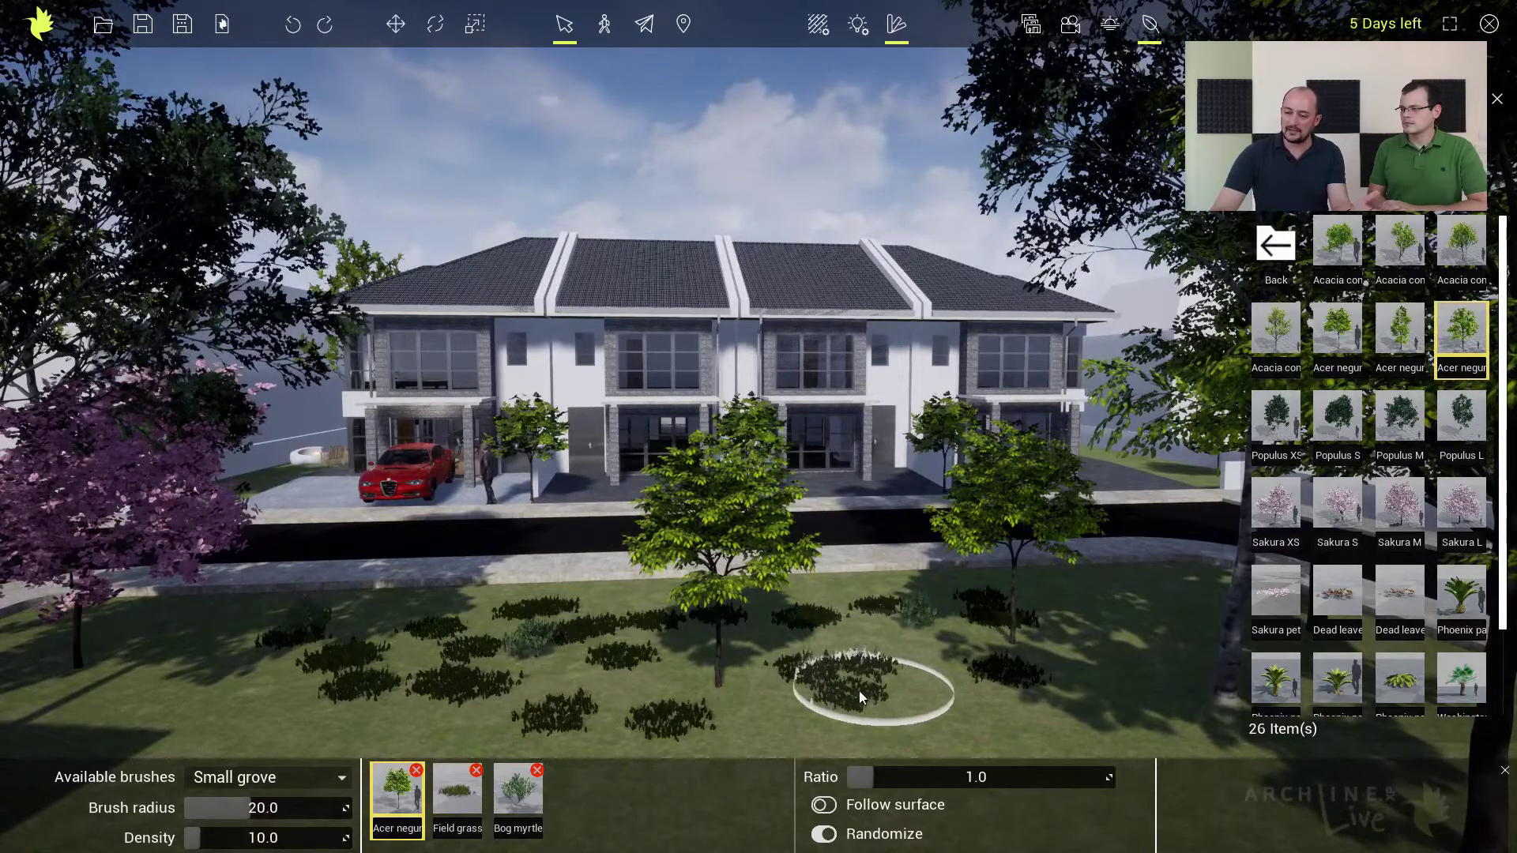
mouse_move(542, 789)
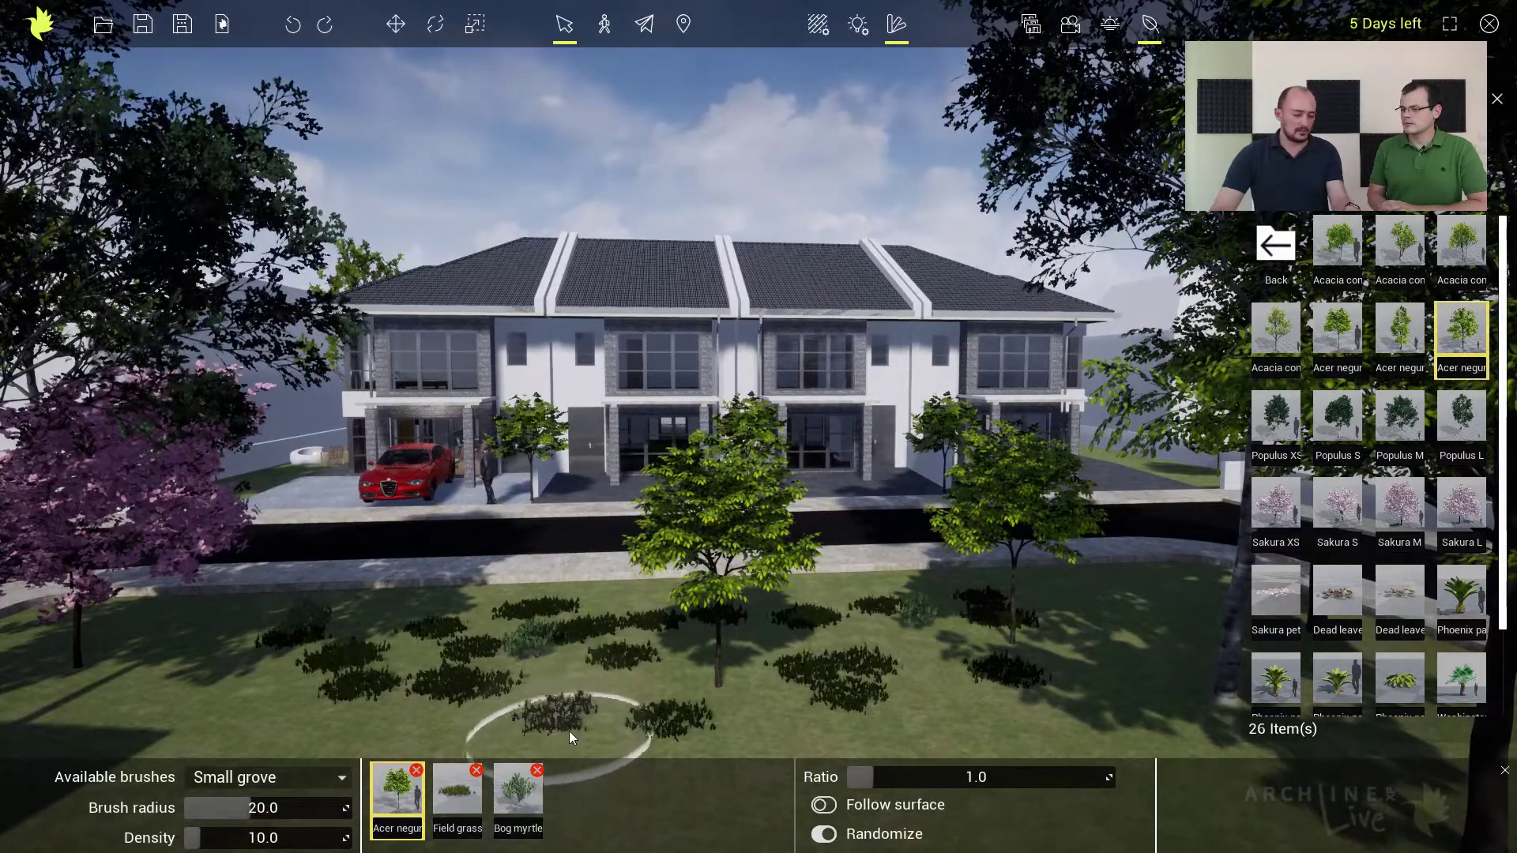
key("ctrl+z")
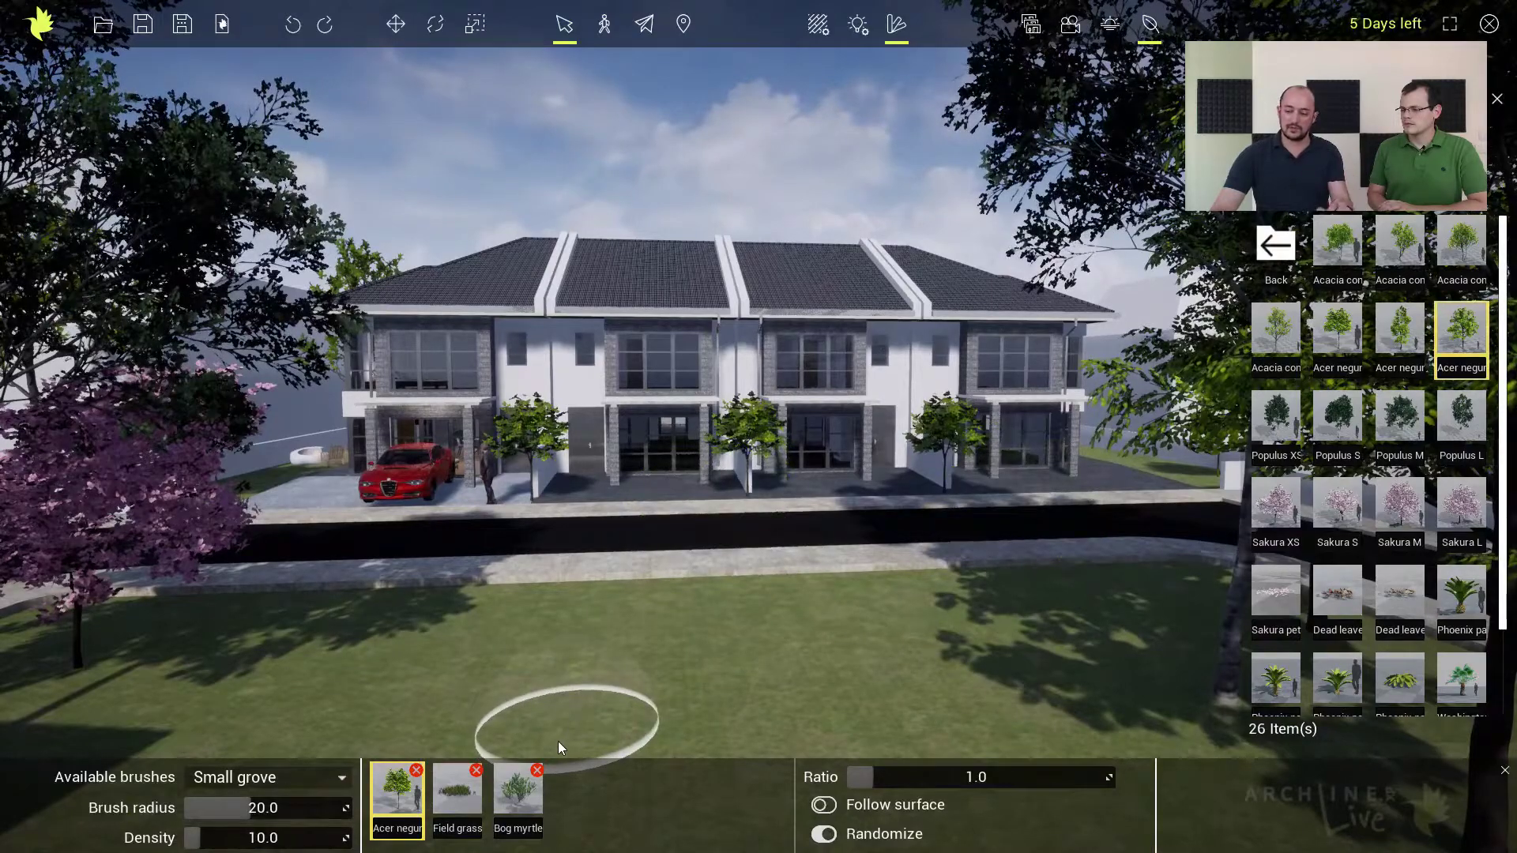
Step: Remove the Bog myrtle from the Small grove brush, try the reduced brush across the large lawn and undo the painting
left_click(537, 770)
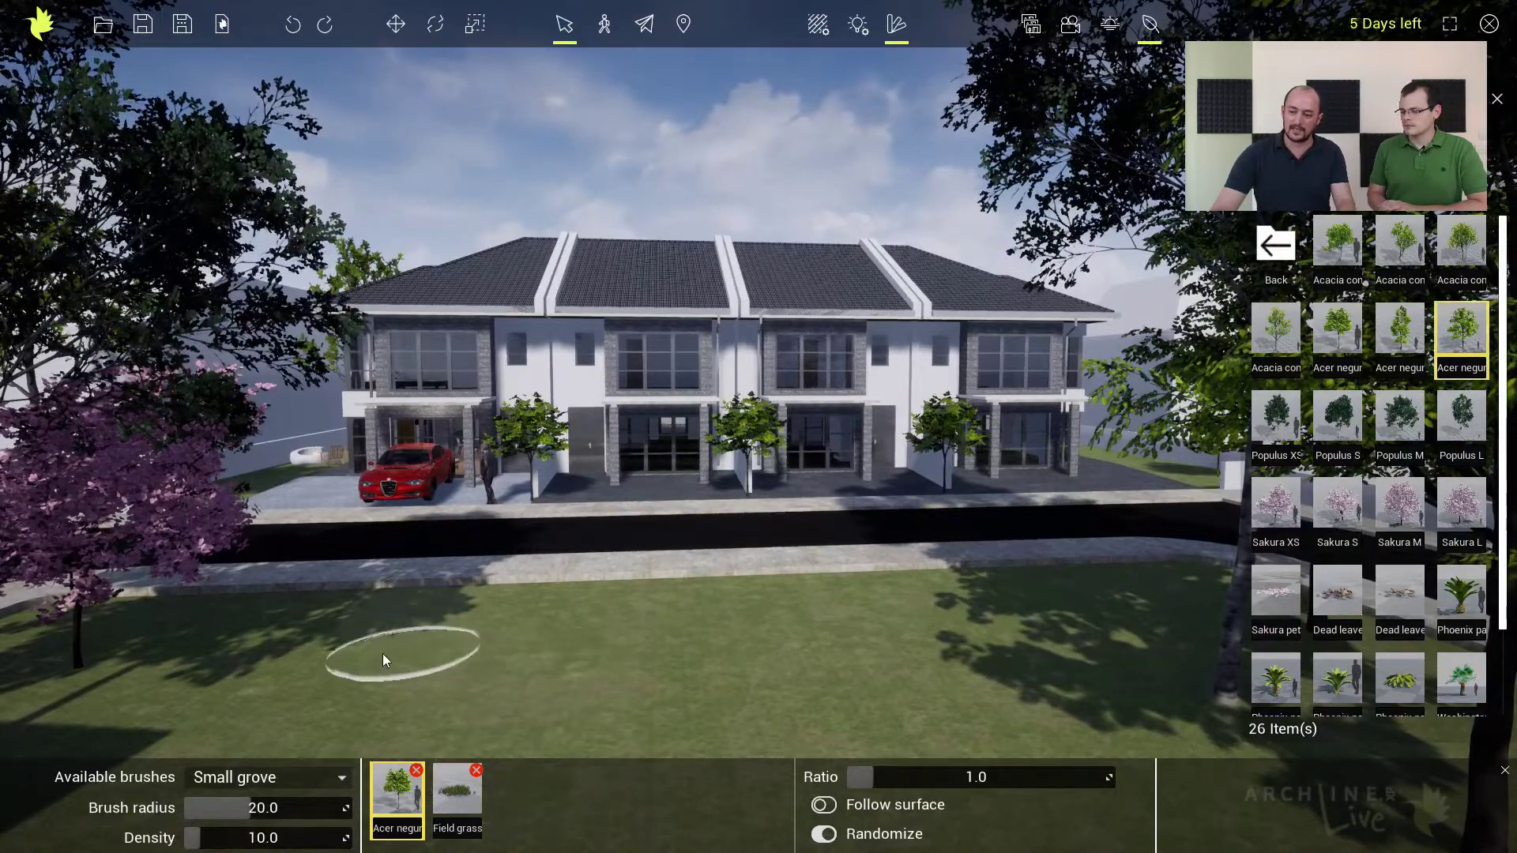
mouse_move(268, 707)
left_mouse_down()
mouse_move(442, 659)
mouse_move(971, 670)
mouse_move(537, 679)
mouse_move(514, 717)
mouse_move(974, 616)
mouse_move(699, 639)
left_mouse_up()
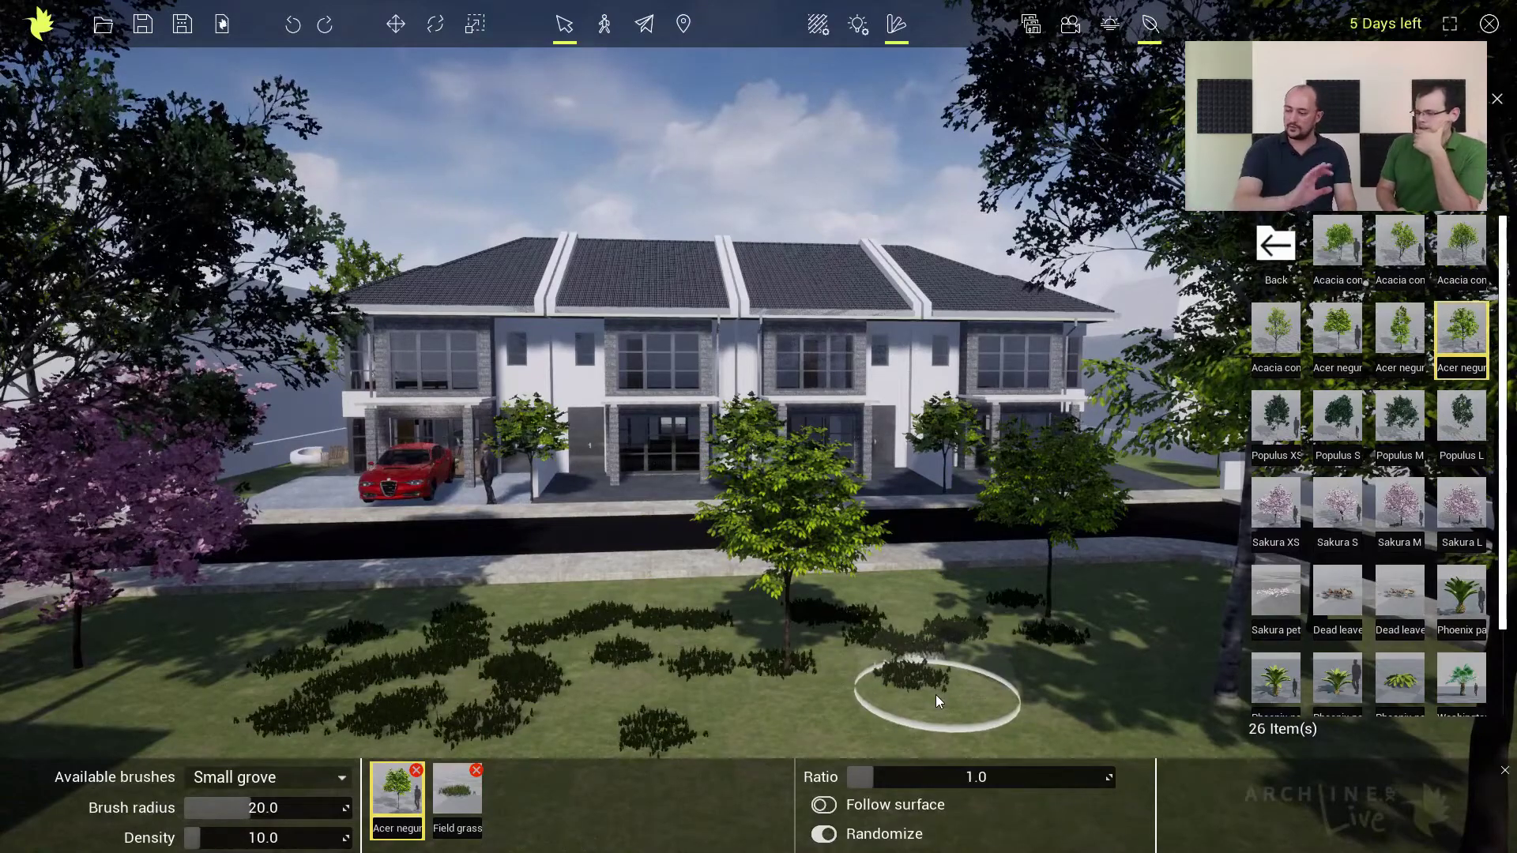
key("ctrl+z")
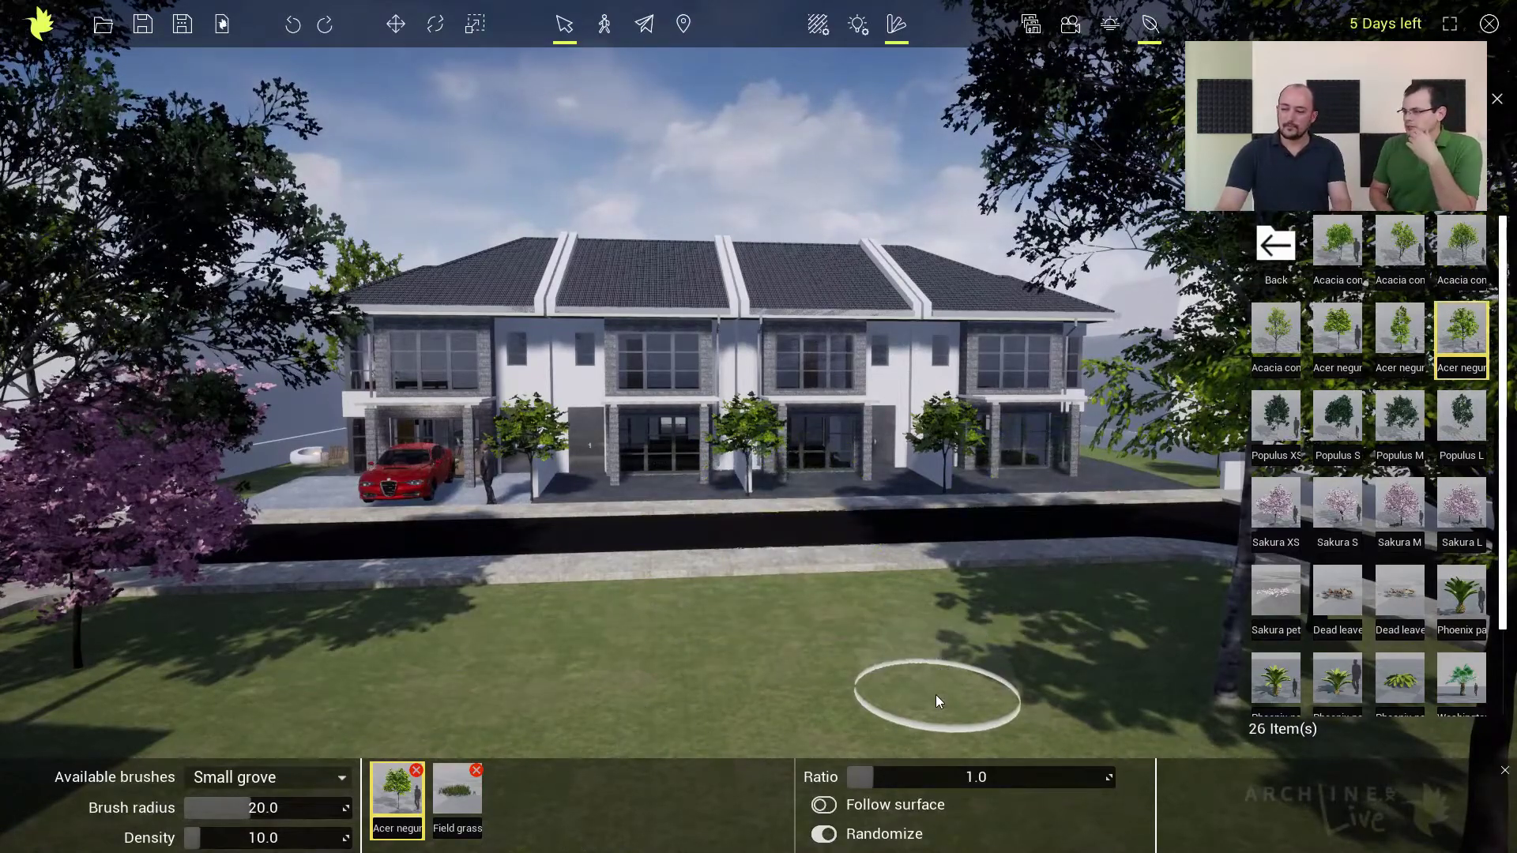
Step: Try the Small grove brush on the large lawn at radius 36, set its density to 49, and undo the painted vegetation
mouse_move(306, 807)
left_mouse_down()
mouse_move(357, 807)
mouse_move(327, 807)
left_mouse_up()
mouse_move(481, 656)
left_mouse_down()
mouse_move(1092, 637)
mouse_move(896, 675)
left_mouse_up()
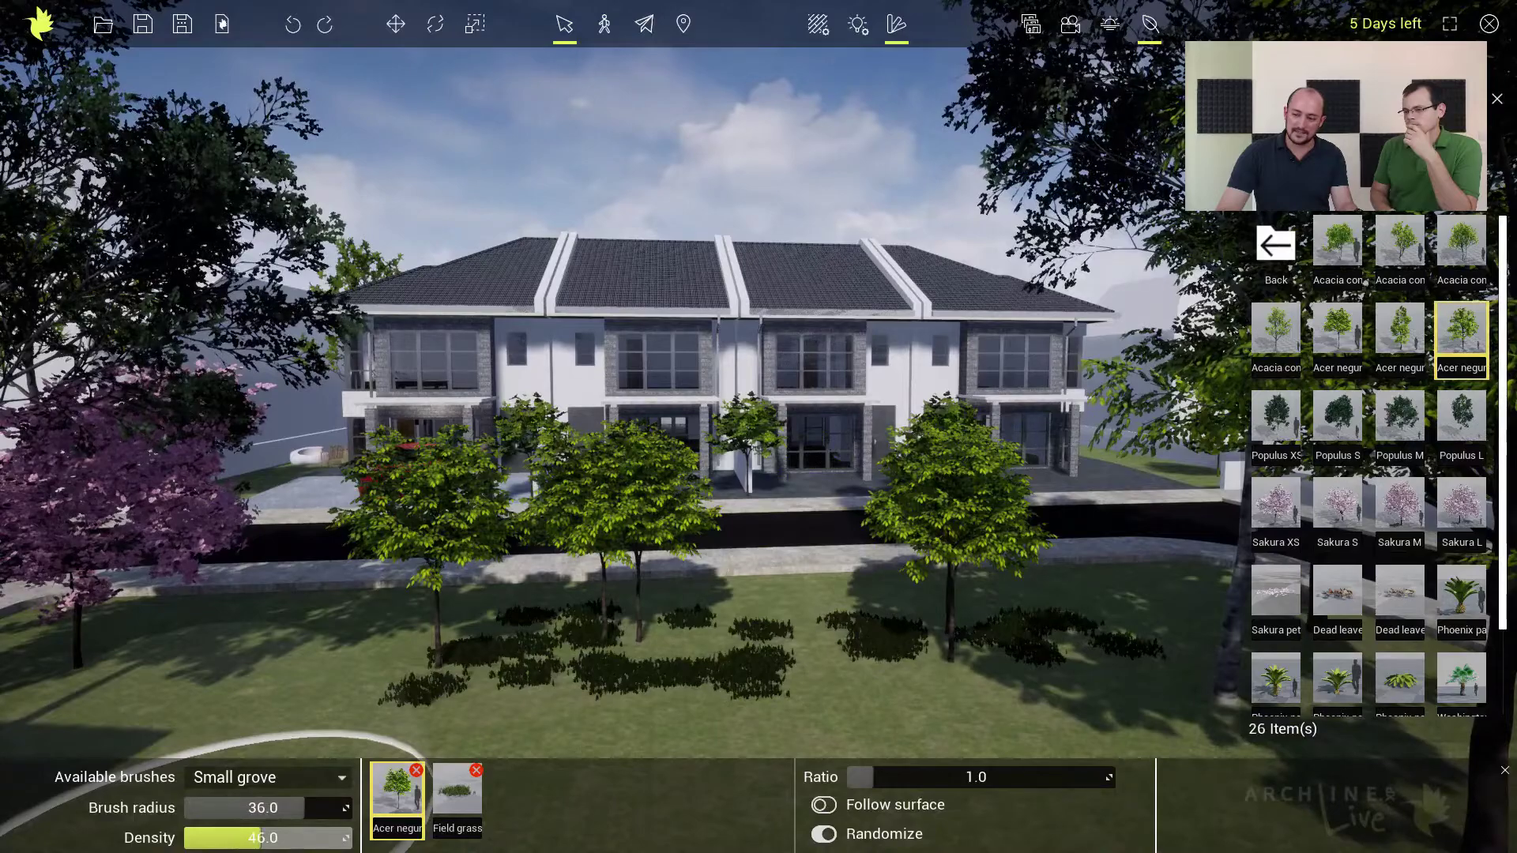
left_click_drag(260, 837, 266, 838)
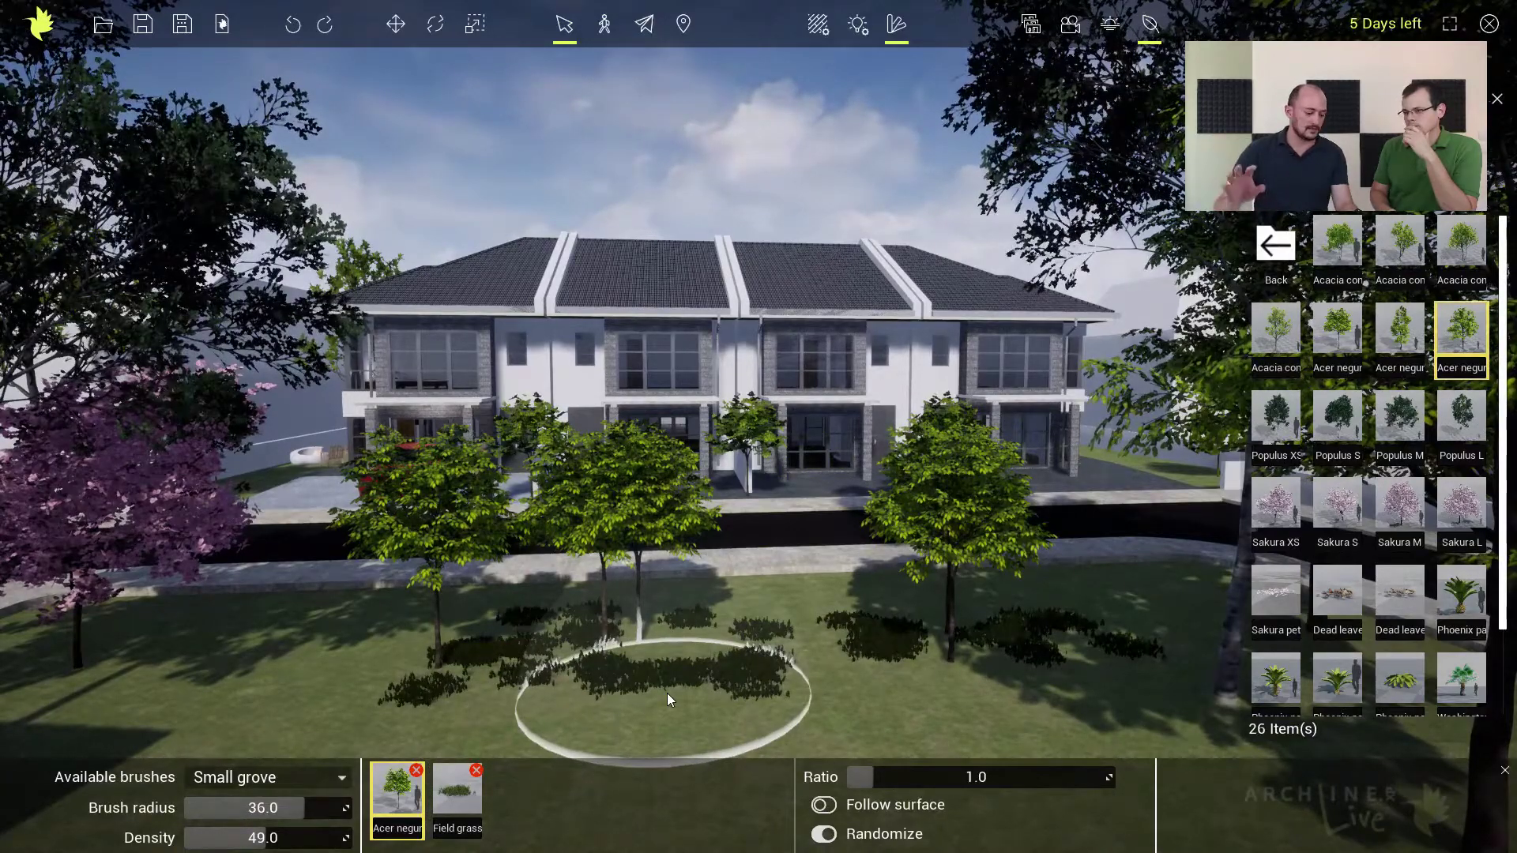
key("ctrl+z")
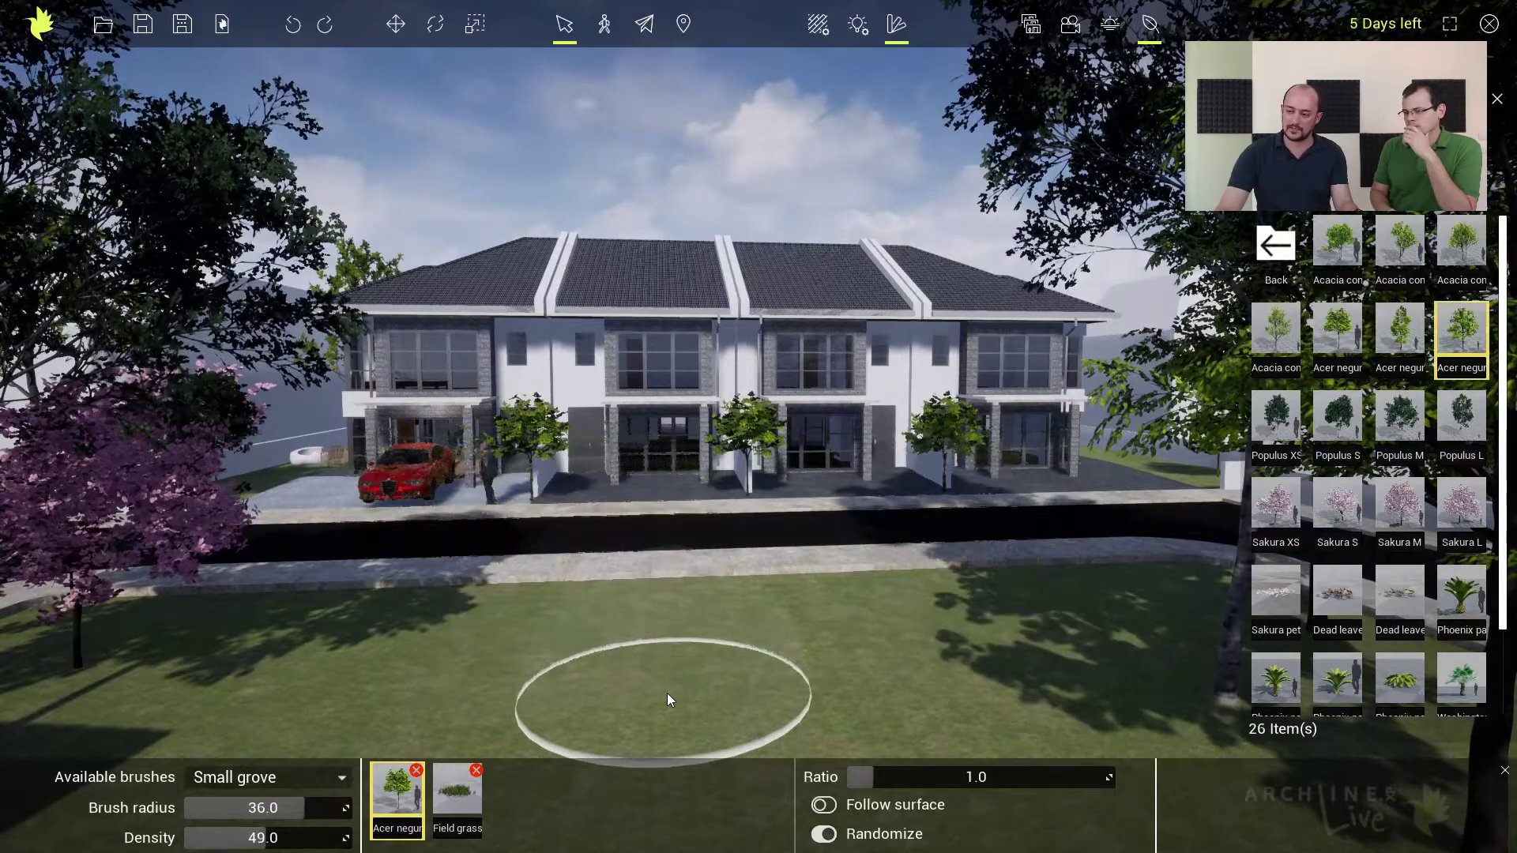
Step: Choose the Bushes brush, set its radius to 16 and check the bushes it contains
left_click(302, 777)
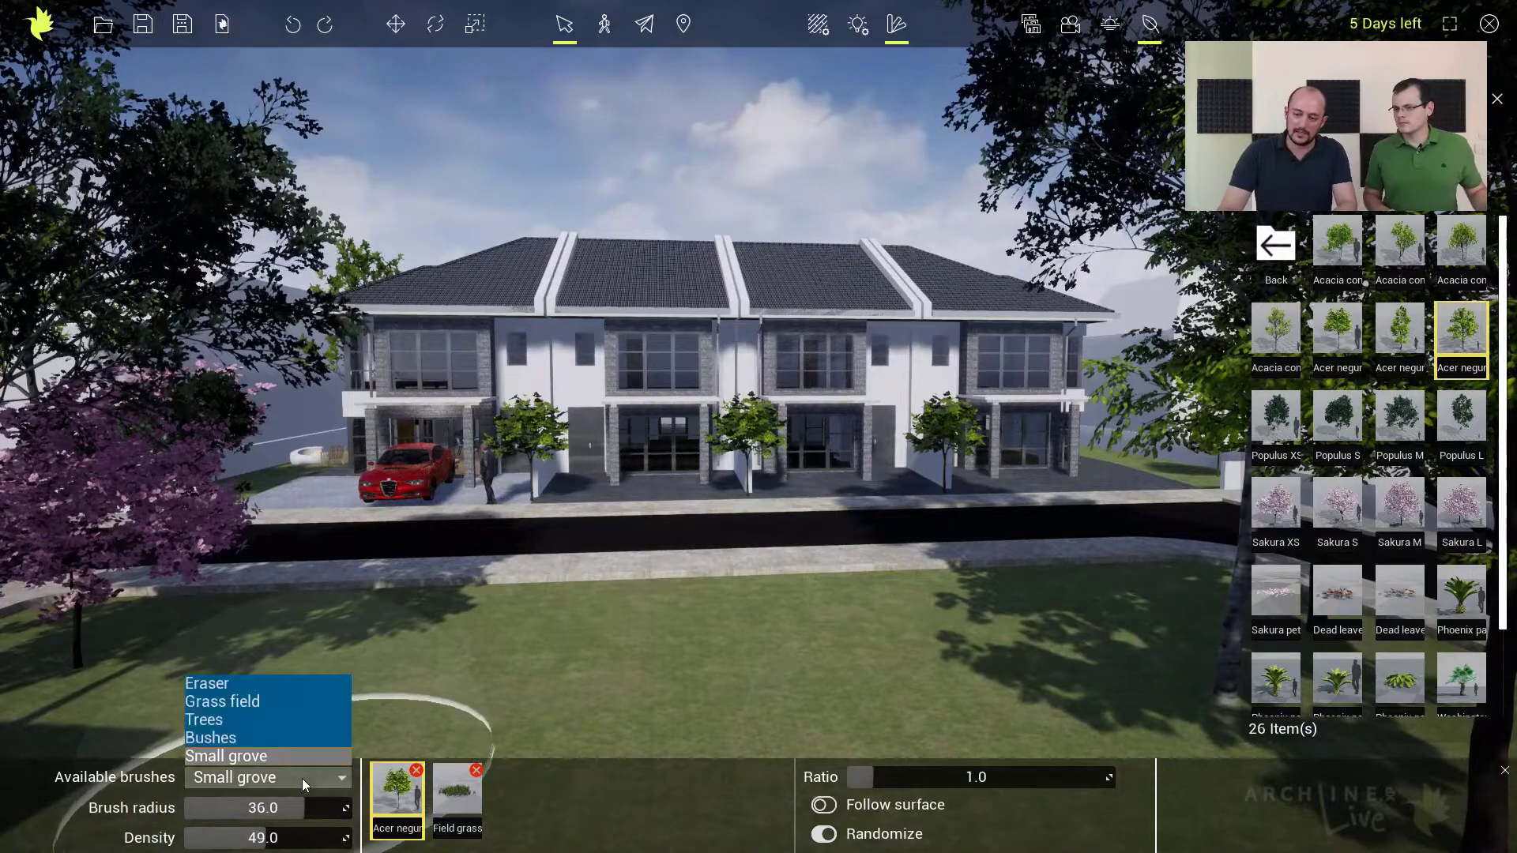
left_click(268, 737)
mouse_move(304, 807)
left_mouse_down()
mouse_move(351, 808)
mouse_move(237, 807)
left_mouse_up()
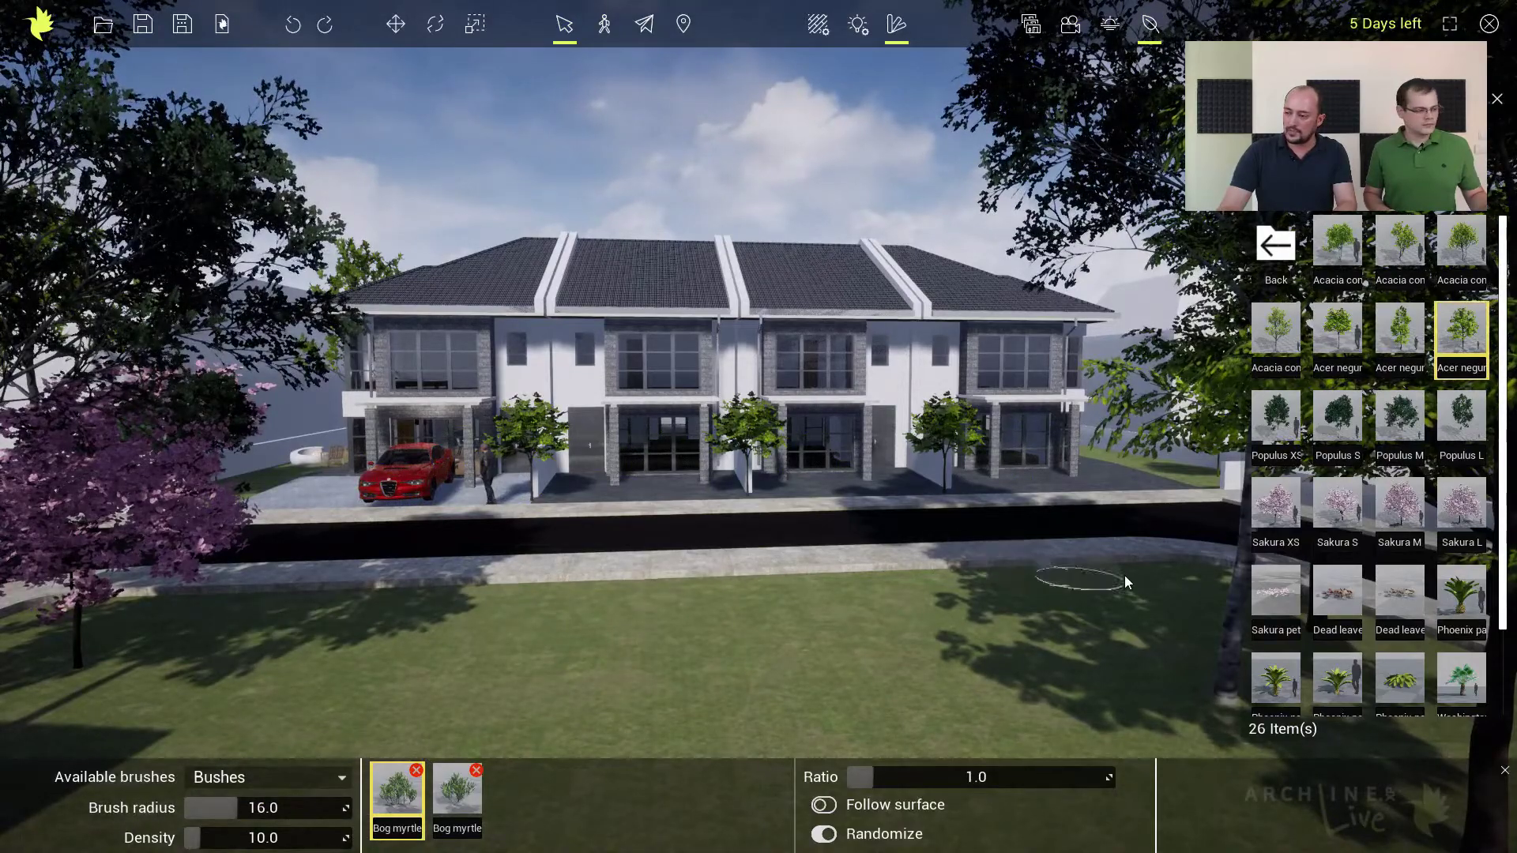
scroll(794, 657, "up", 5)
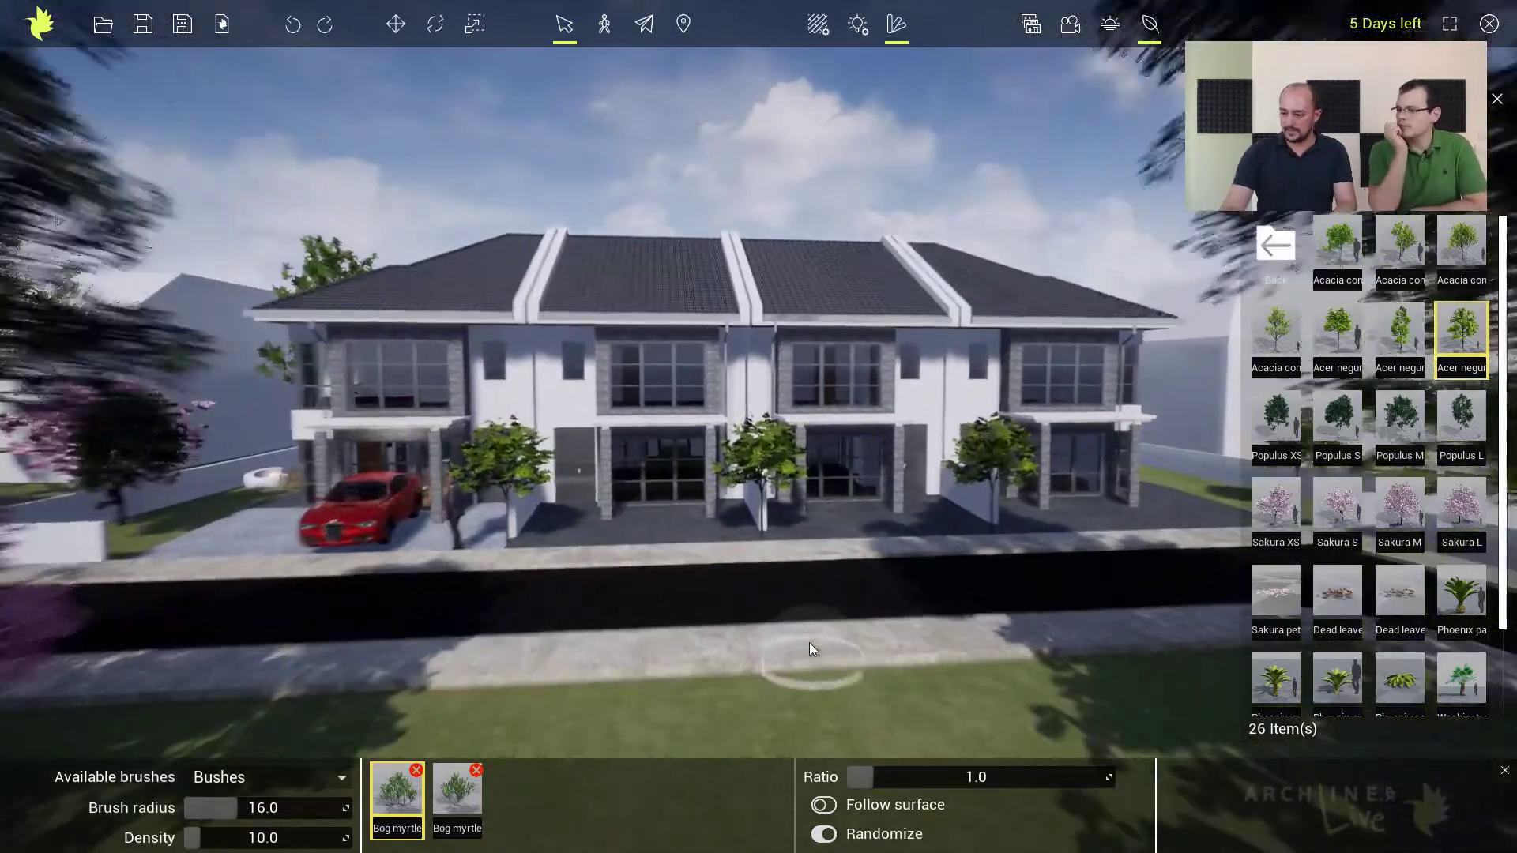
scroll(803, 654, "up", 2)
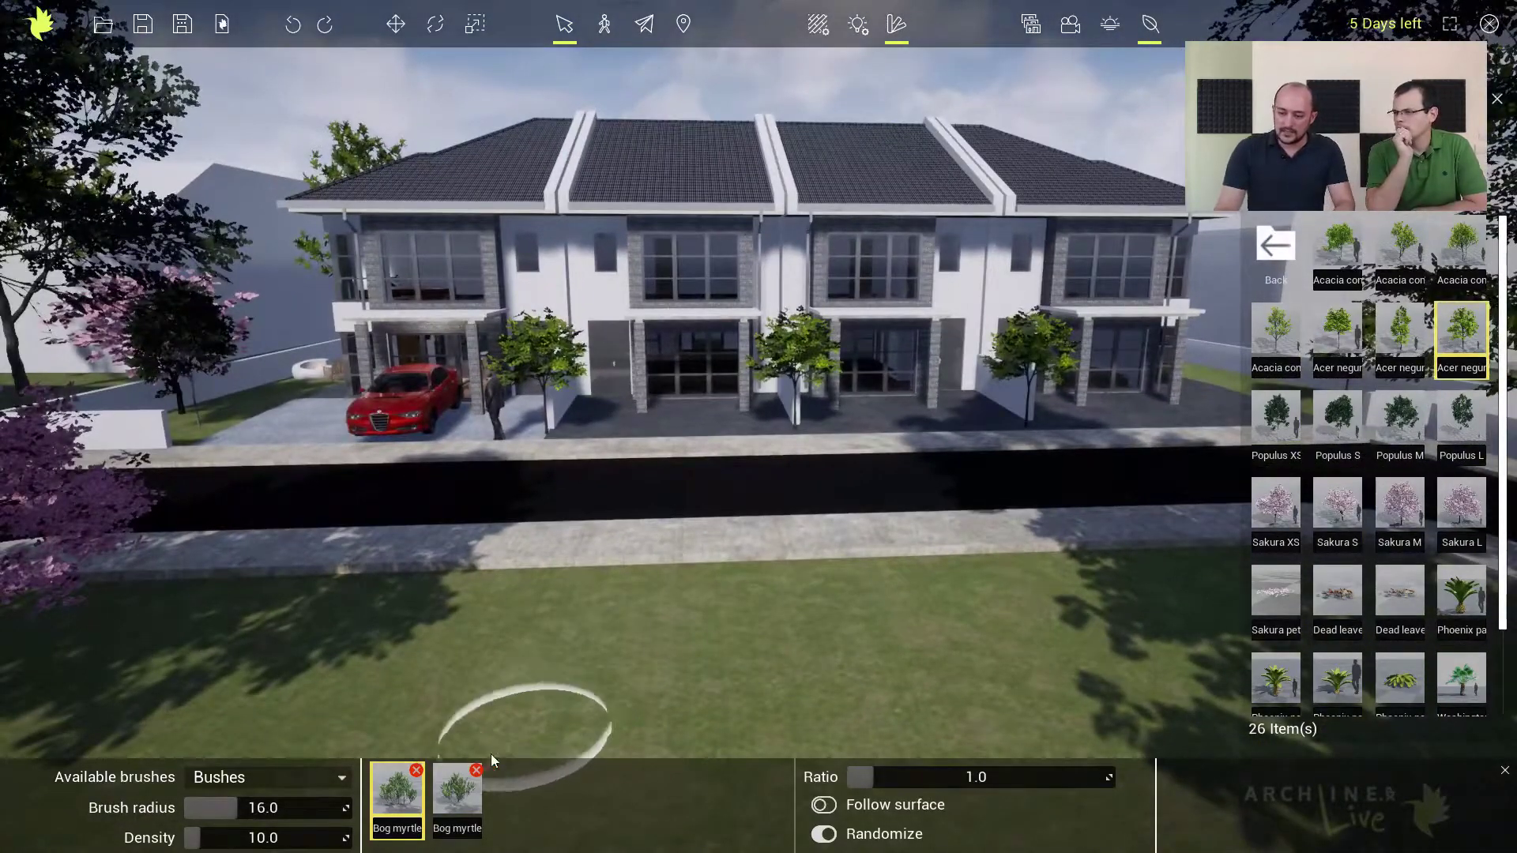
mouse_move(419, 793)
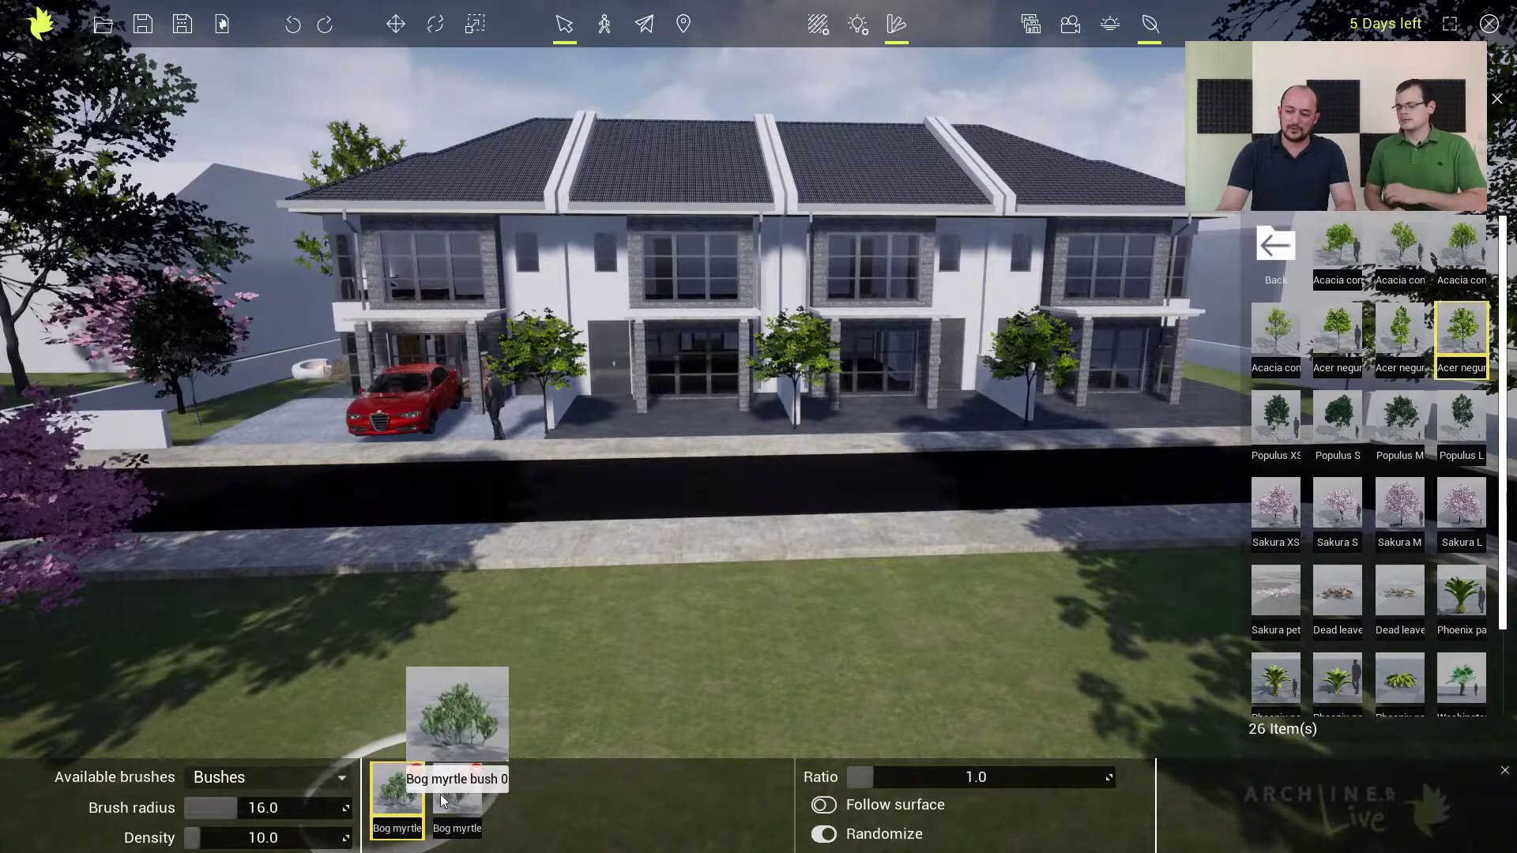
Step: Add the first Bog myrtle object from the Plants library to the Bushes brush as a third plant
mouse_move(1399, 407)
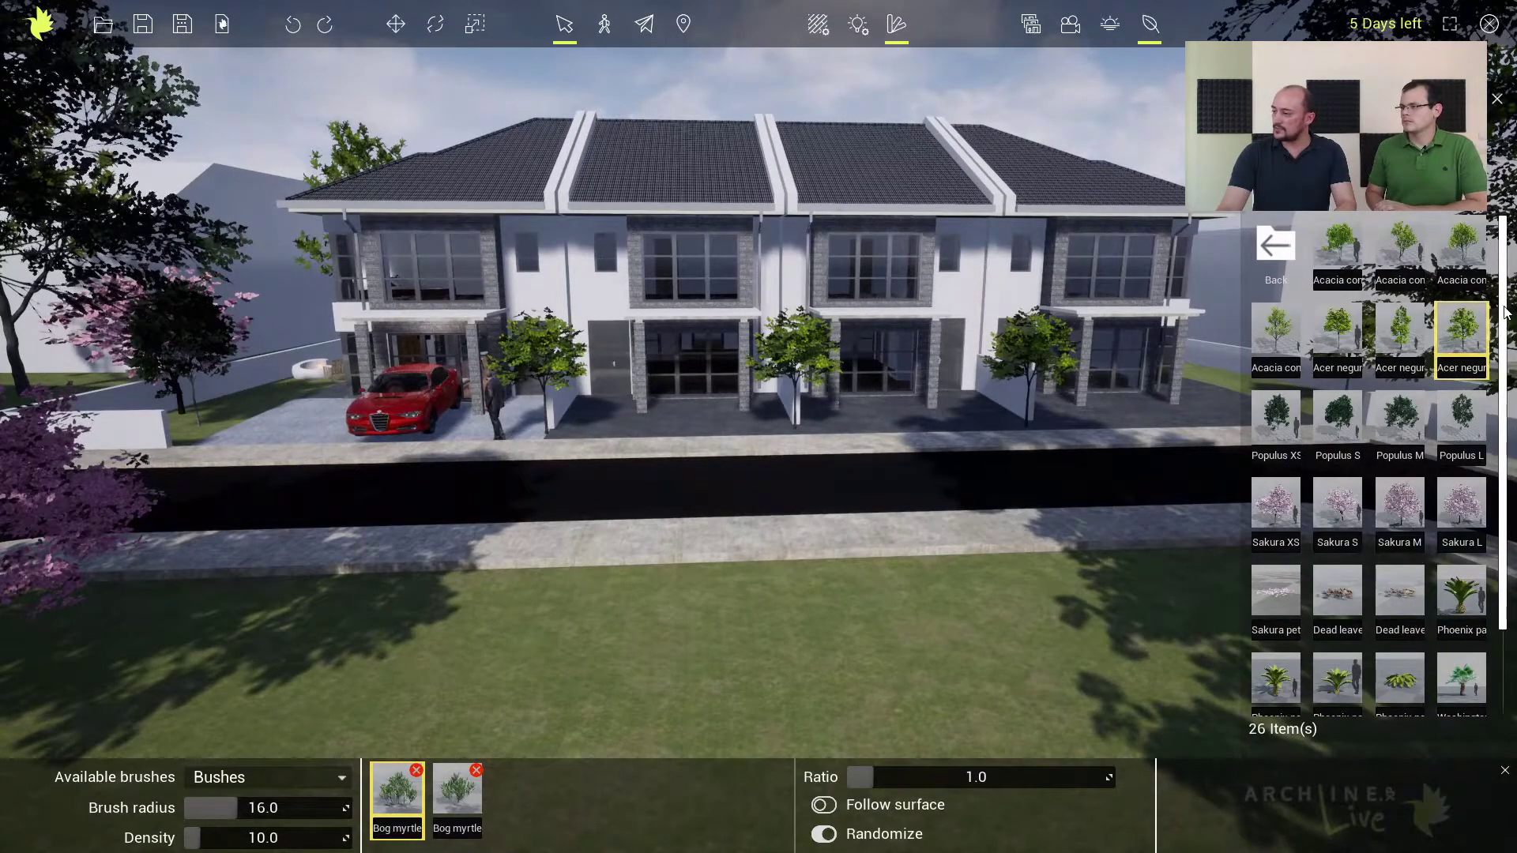
left_click(1278, 258)
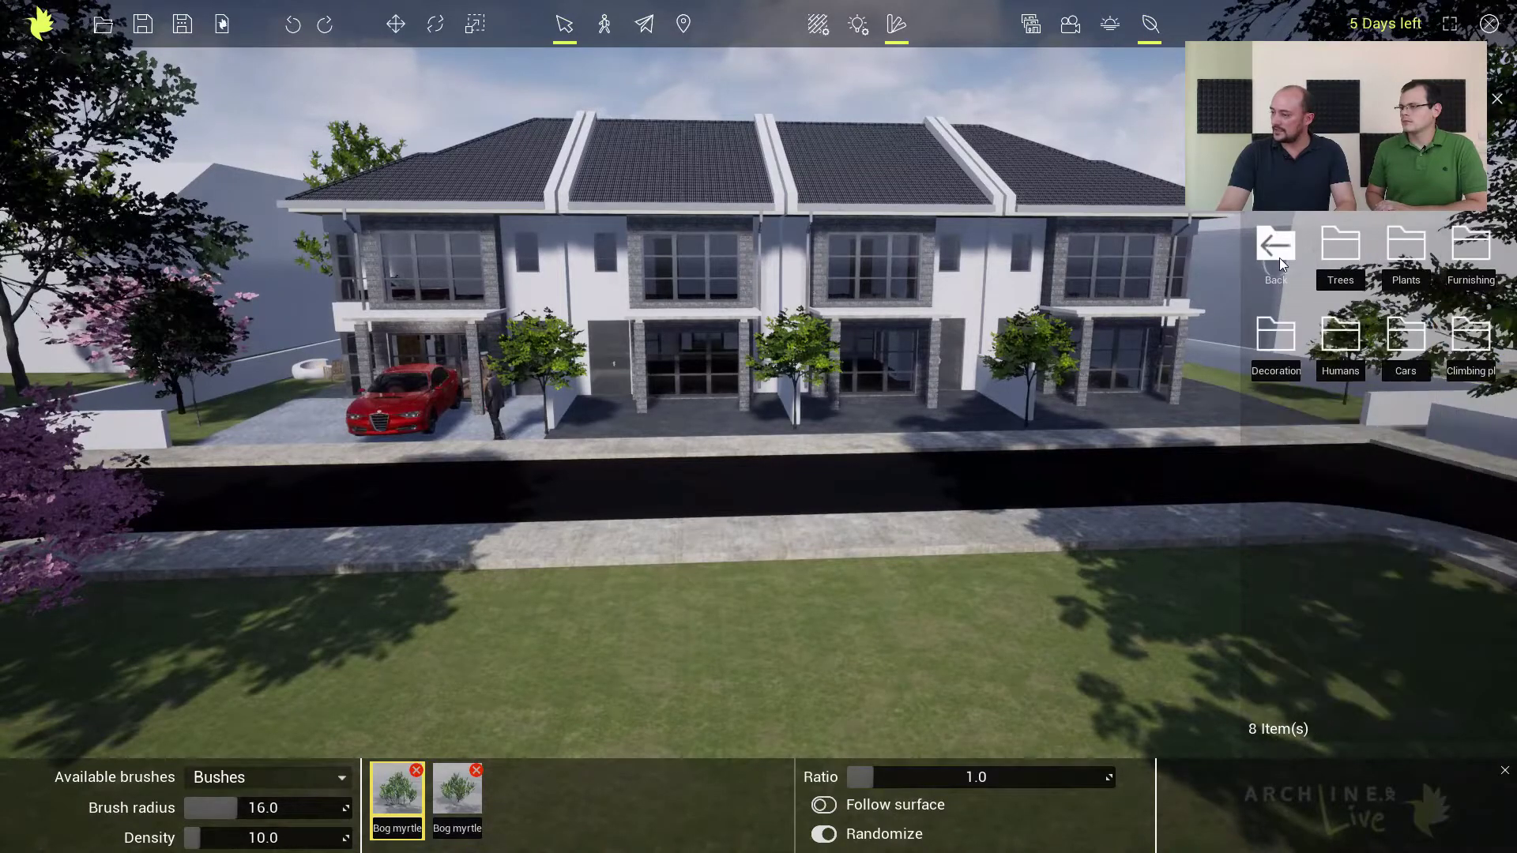
left_click(1404, 251)
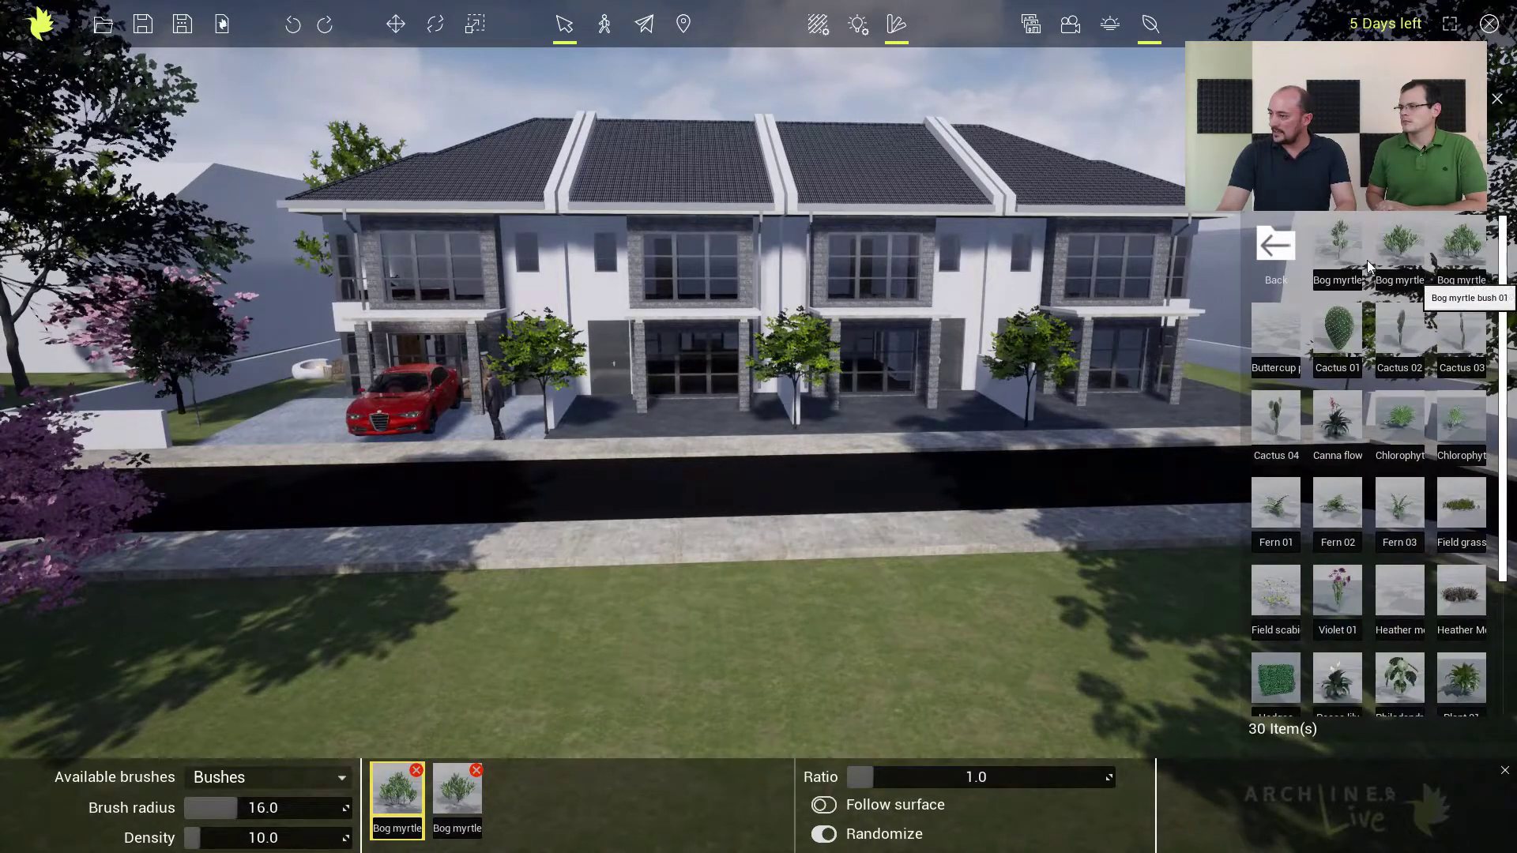
mouse_move(1343, 248)
left_mouse_down()
mouse_move(1121, 376)
mouse_move(548, 790)
left_mouse_up()
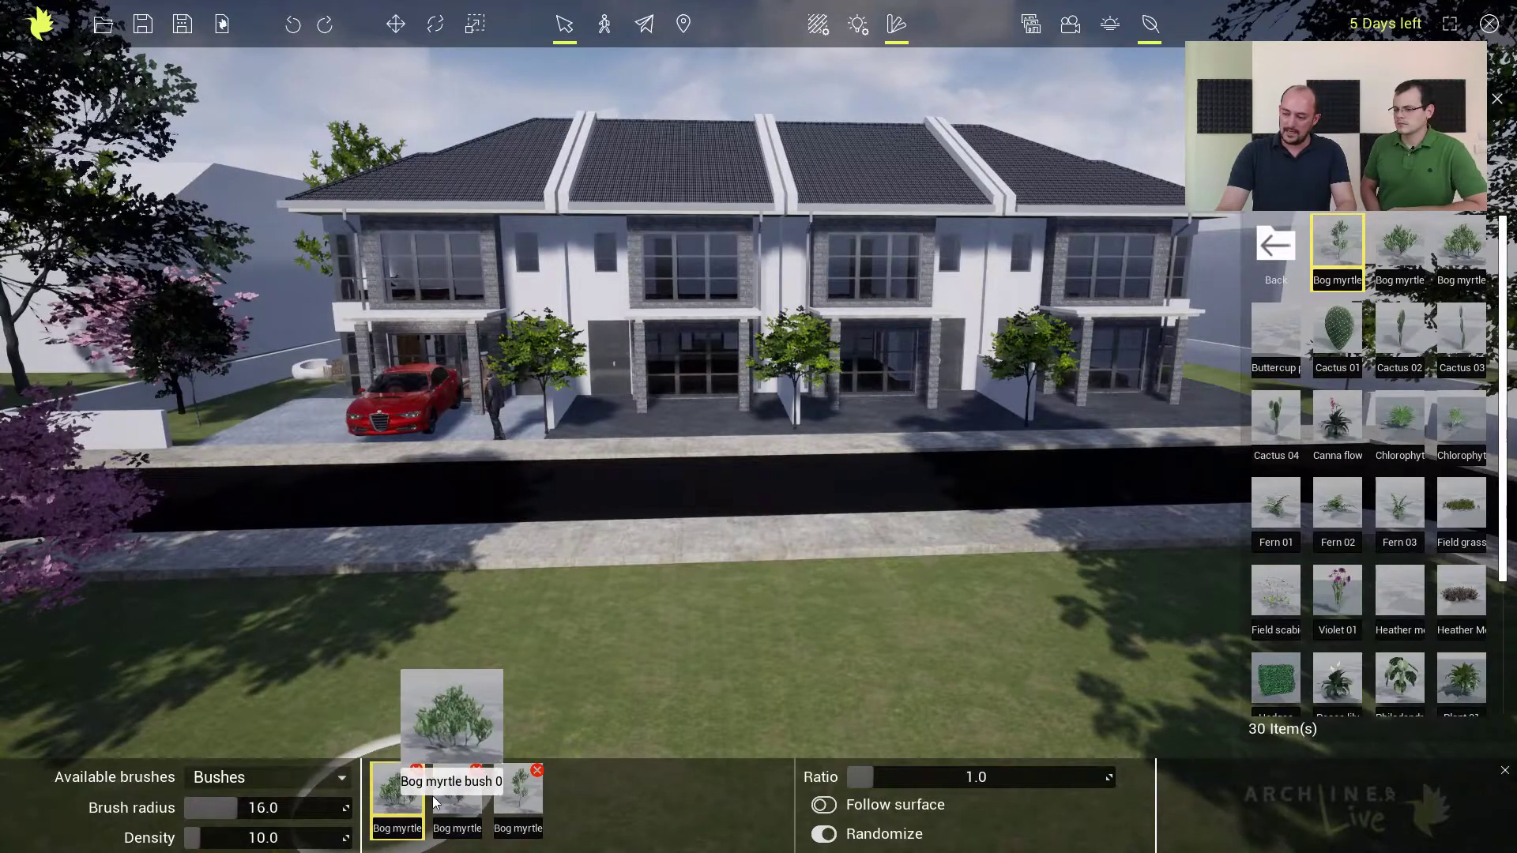
Step: Paint a row of bushes with the Bushes brush along the lawn's edge beside the sidewalk facing the houses
left_click(456, 798)
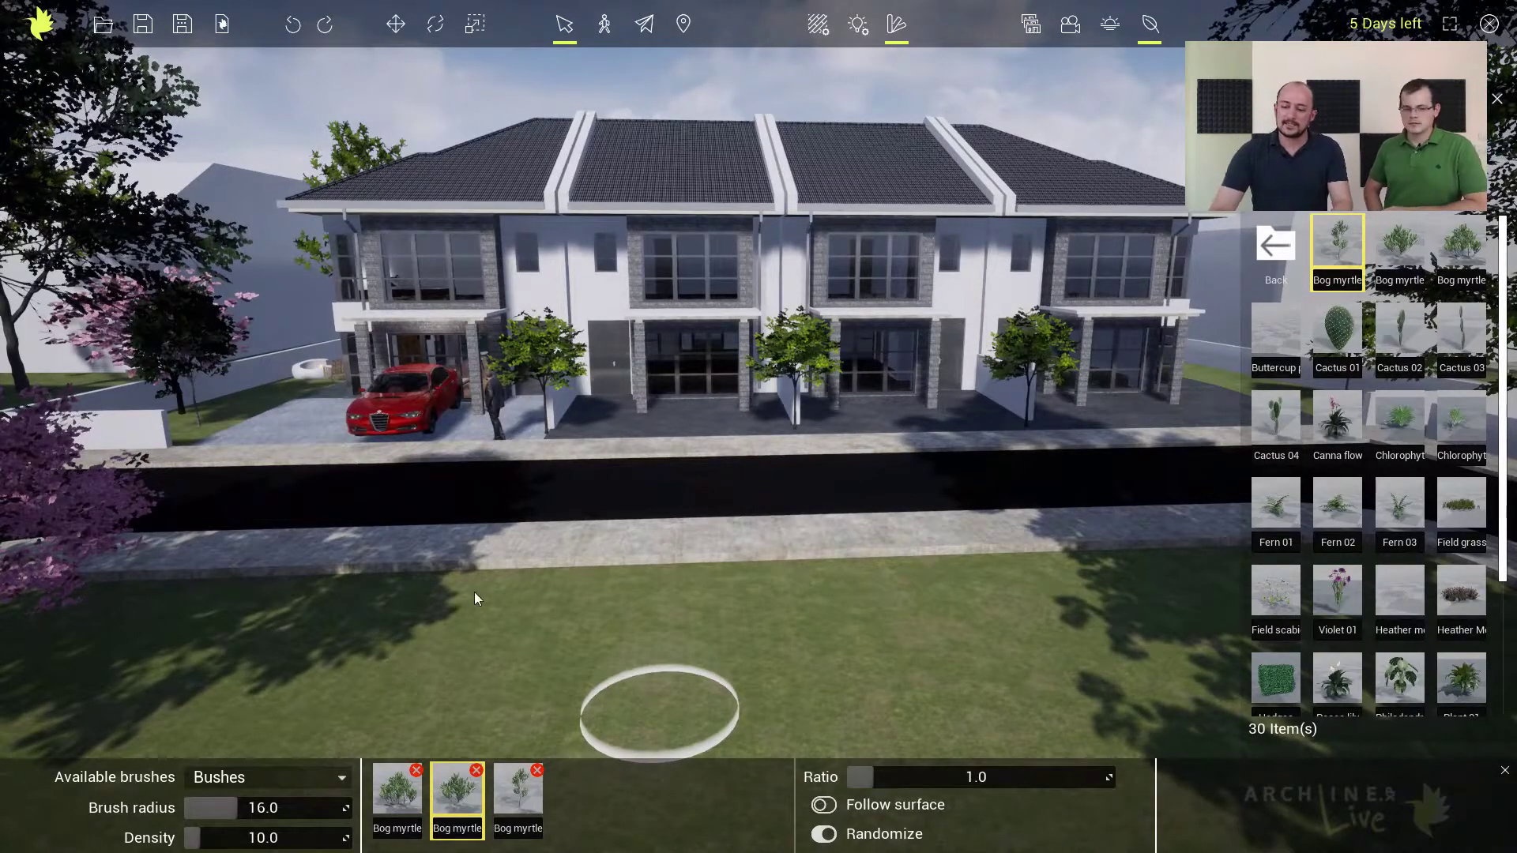
left_click(225, 603)
mouse_move(318, 610)
left_mouse_down()
mouse_move(521, 612)
mouse_move(880, 576)
left_mouse_up()
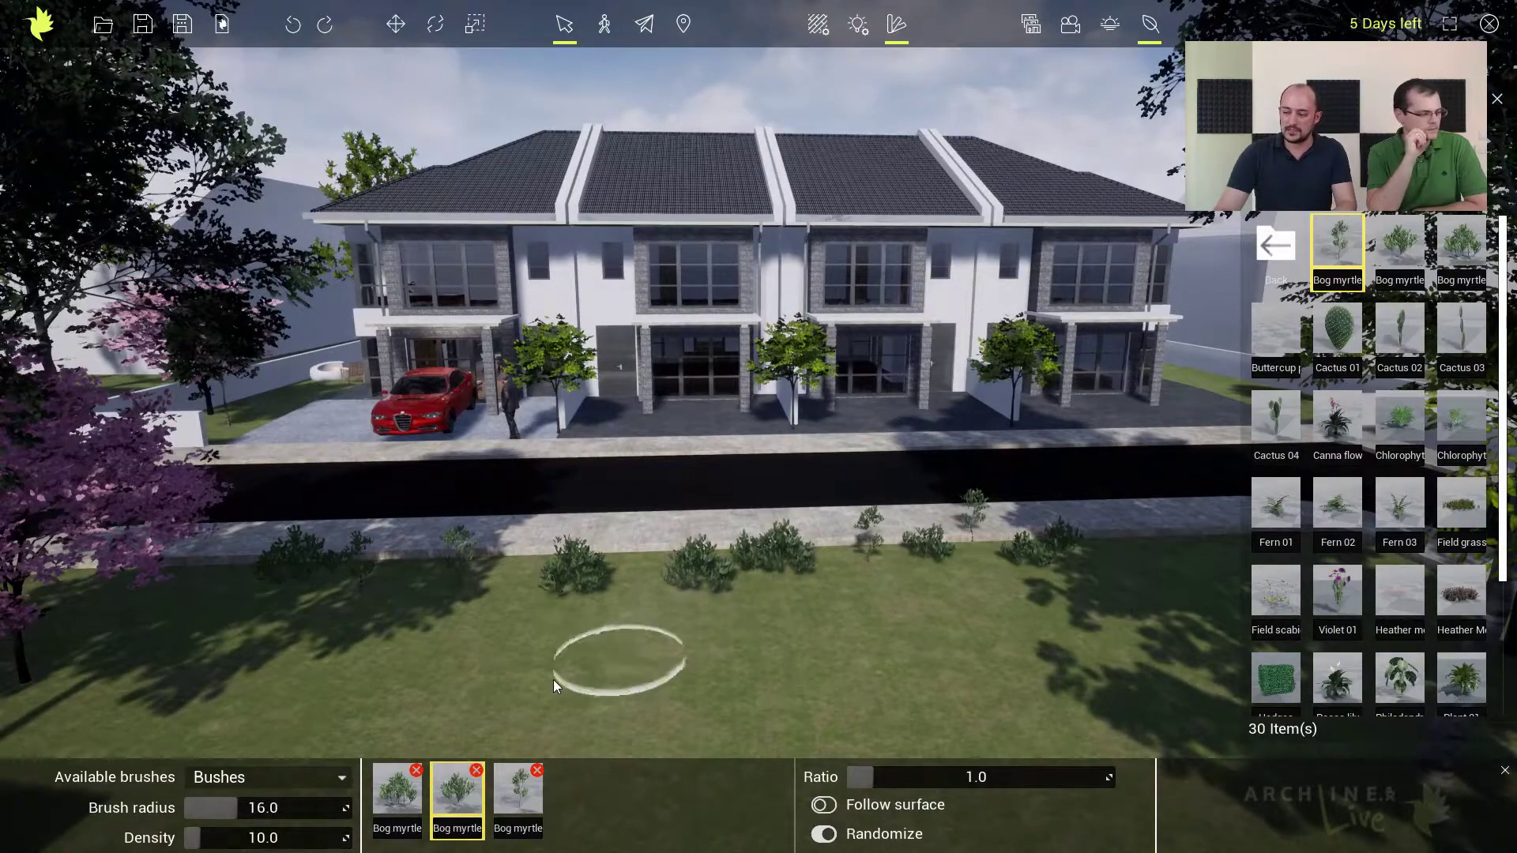
Step: Choose the Grass field brush, set its radius to 30, try density 25 on the lawn and undo the painted grass
left_click(339, 782)
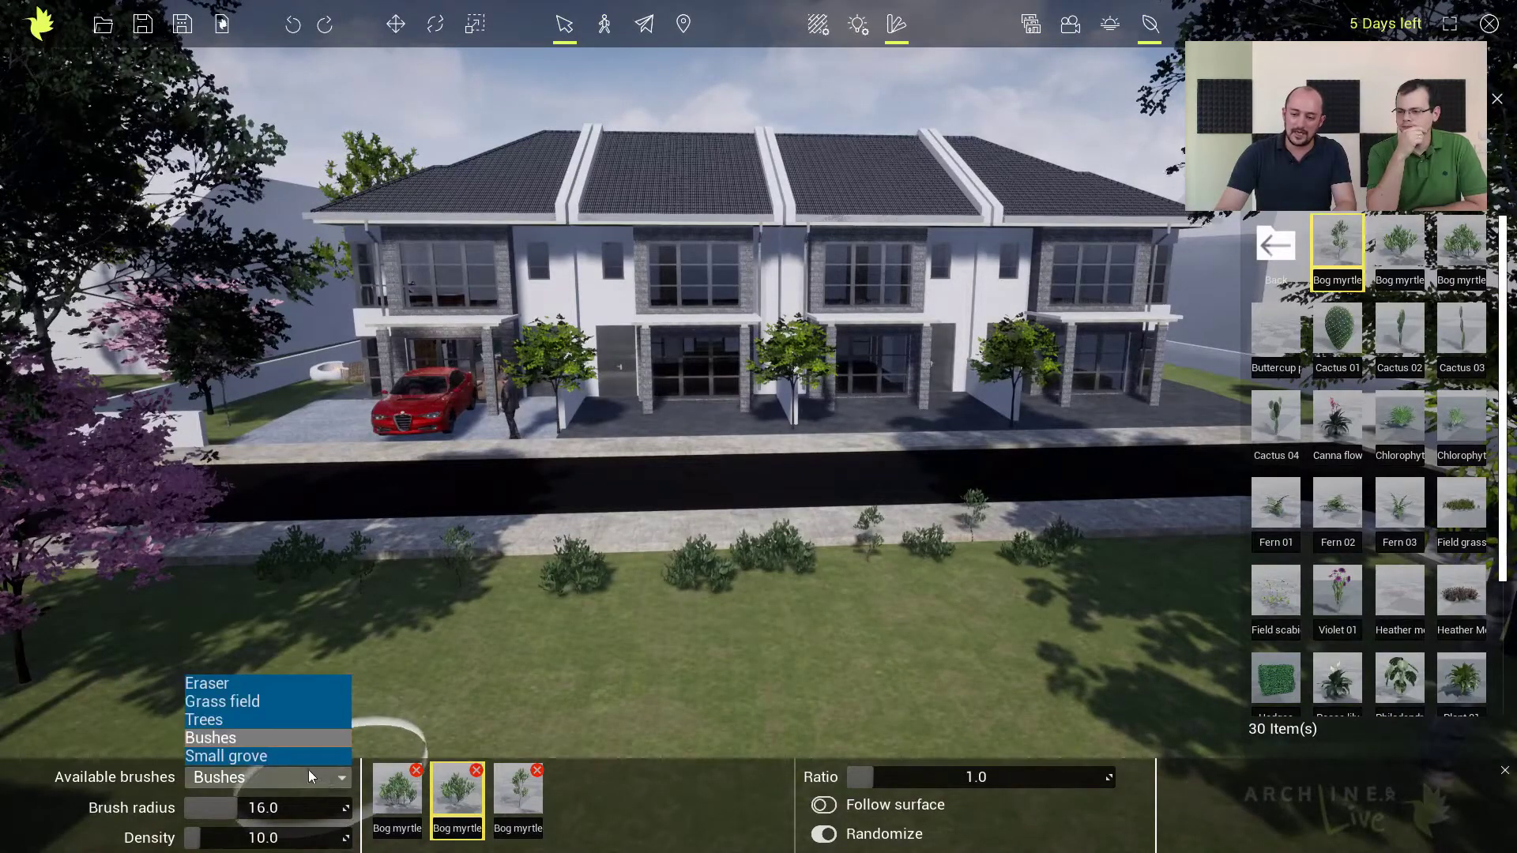
left_click(250, 703)
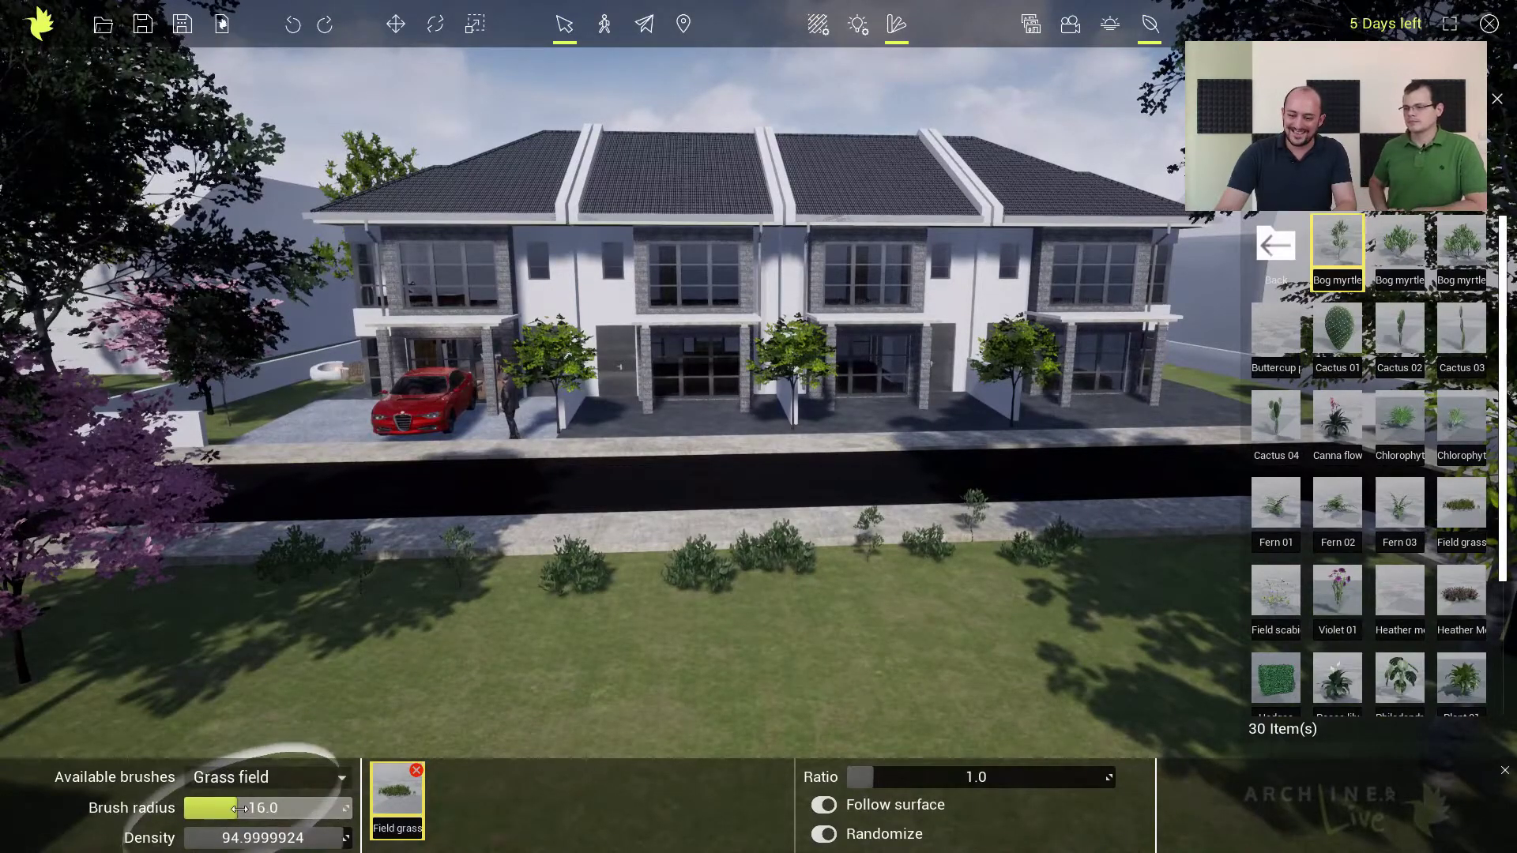
left_click_drag(237, 808, 284, 809)
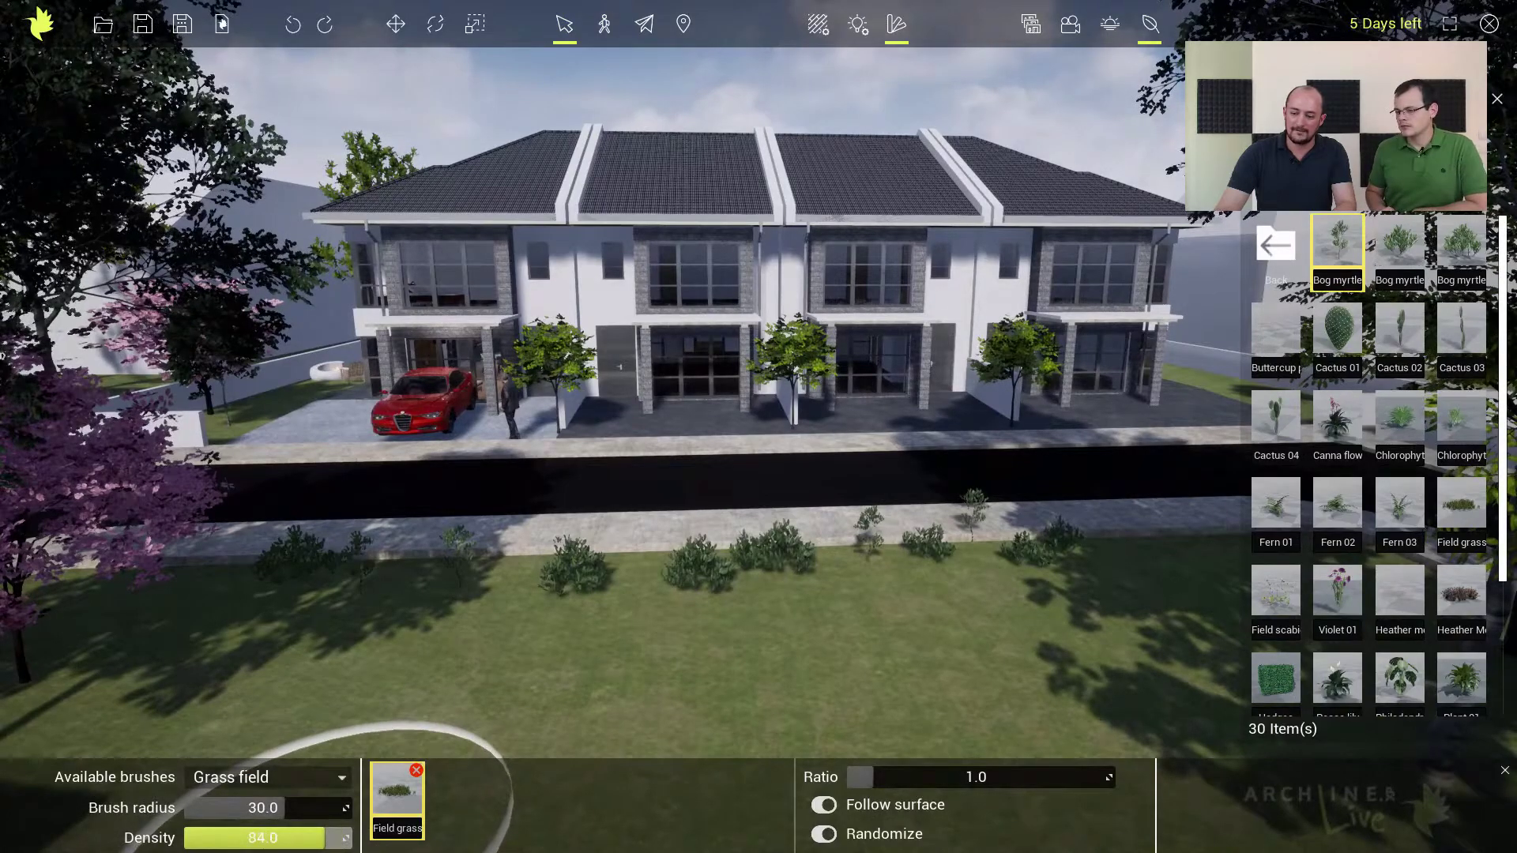
left_click_drag(158, 688, 808, 693)
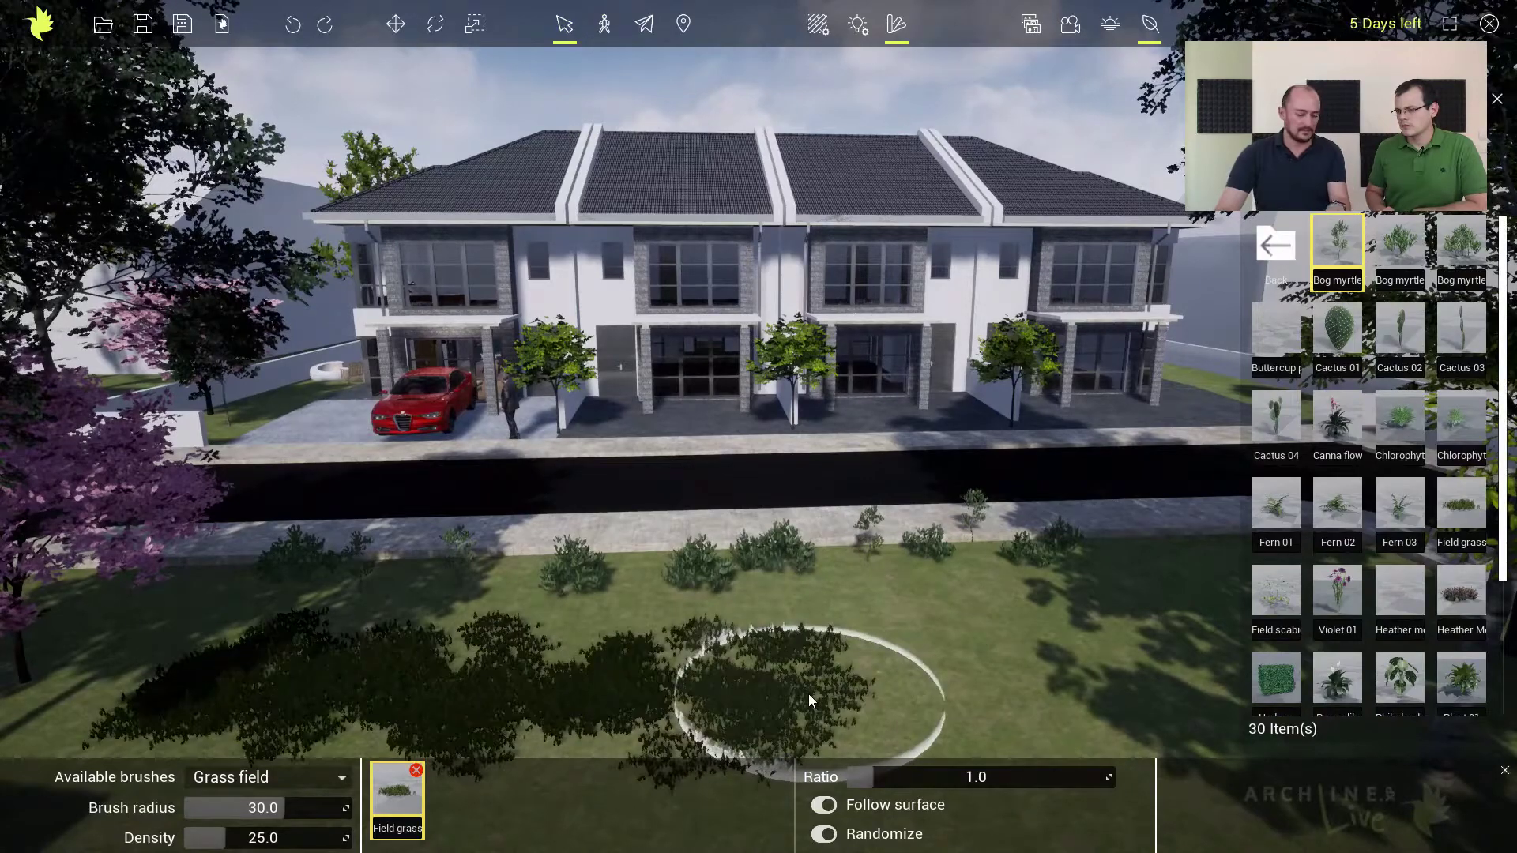
key("ctrl+z")
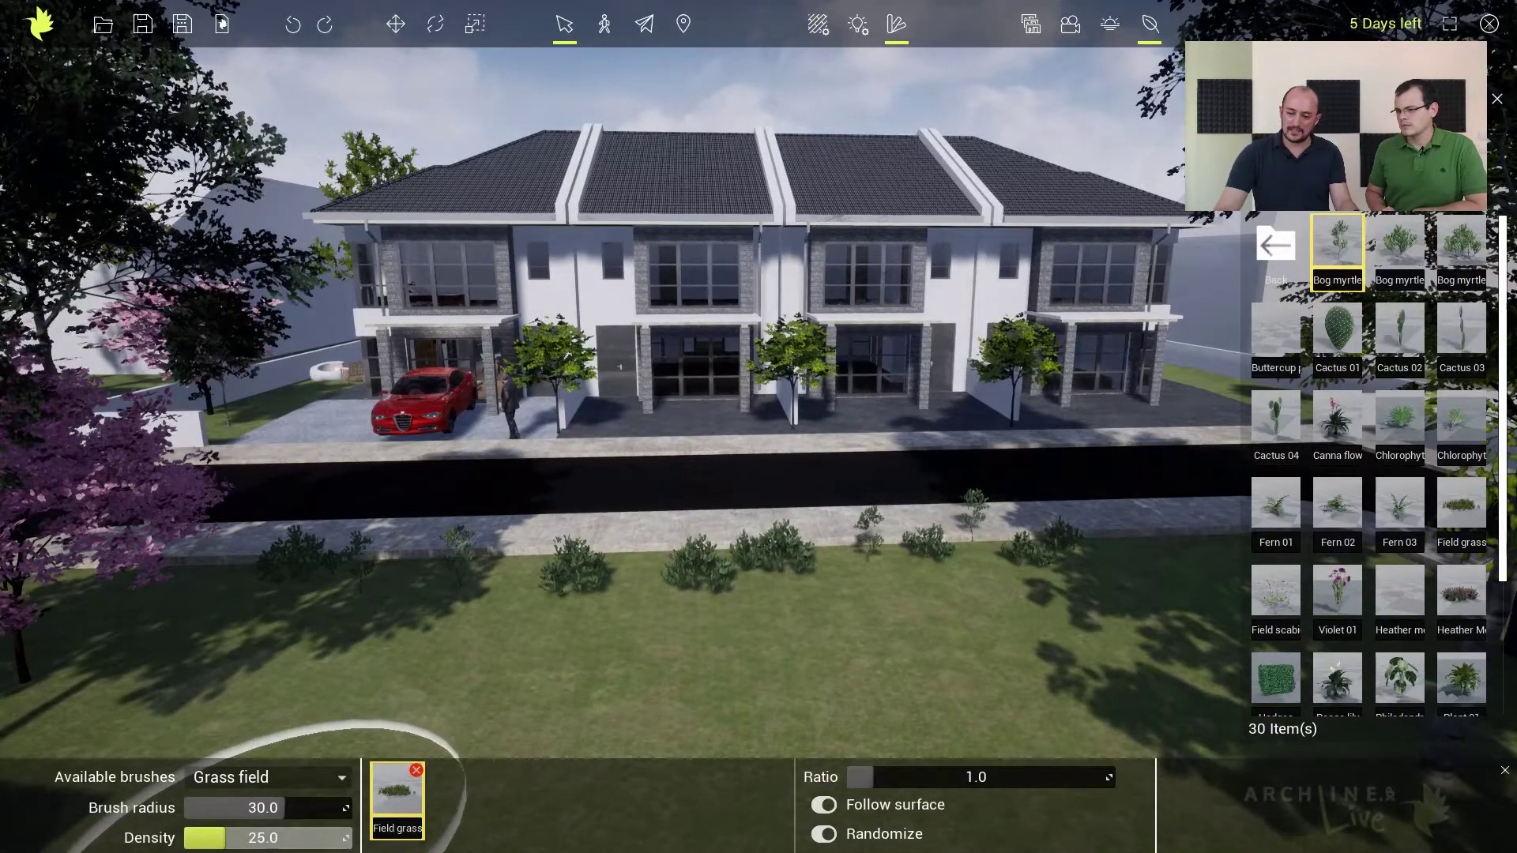
Step: Set the Grass field brush's density to 81 and paint grass across most of the large lawn
mouse_move(390, 660)
left_mouse_down()
mouse_move(745, 673)
mouse_move(876, 661)
mouse_move(964, 624)
mouse_move(846, 587)
mouse_move(243, 590)
mouse_move(94, 632)
mouse_move(711, 668)
mouse_move(1121, 612)
mouse_move(946, 586)
mouse_move(1220, 546)
left_mouse_up()
scroll(1052, 670, "down", 3)
scroll(1053, 664, "down", 3)
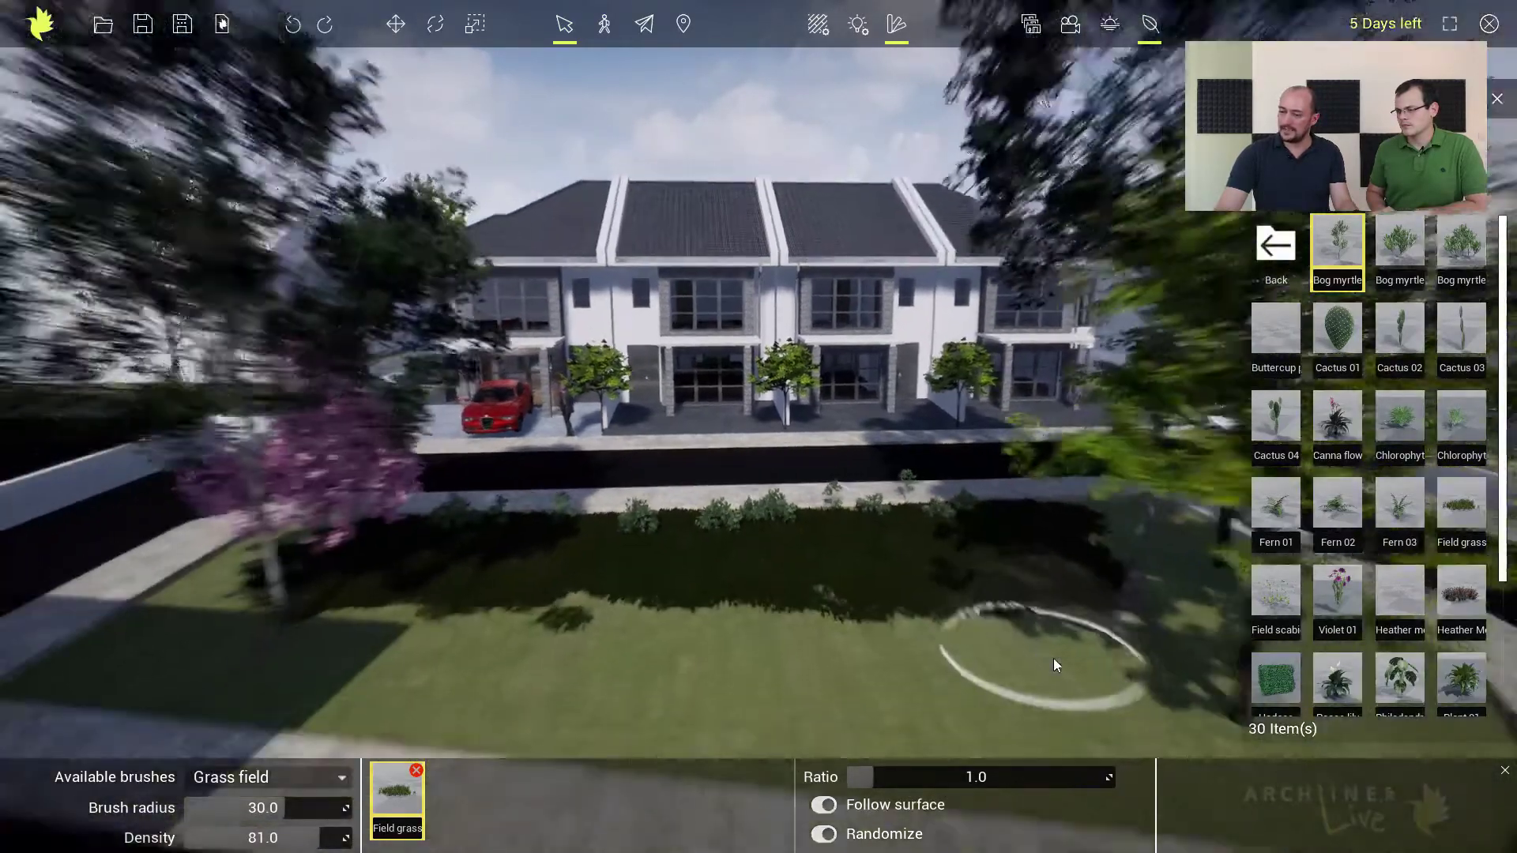
mouse_move(1022, 630)
left_mouse_down()
mouse_move(655, 646)
mouse_move(412, 602)
mouse_move(284, 616)
mouse_move(272, 643)
mouse_move(428, 658)
mouse_move(431, 644)
mouse_move(292, 624)
mouse_move(355, 624)
mouse_move(505, 698)
mouse_move(657, 733)
mouse_move(649, 709)
mouse_move(357, 733)
left_mouse_up()
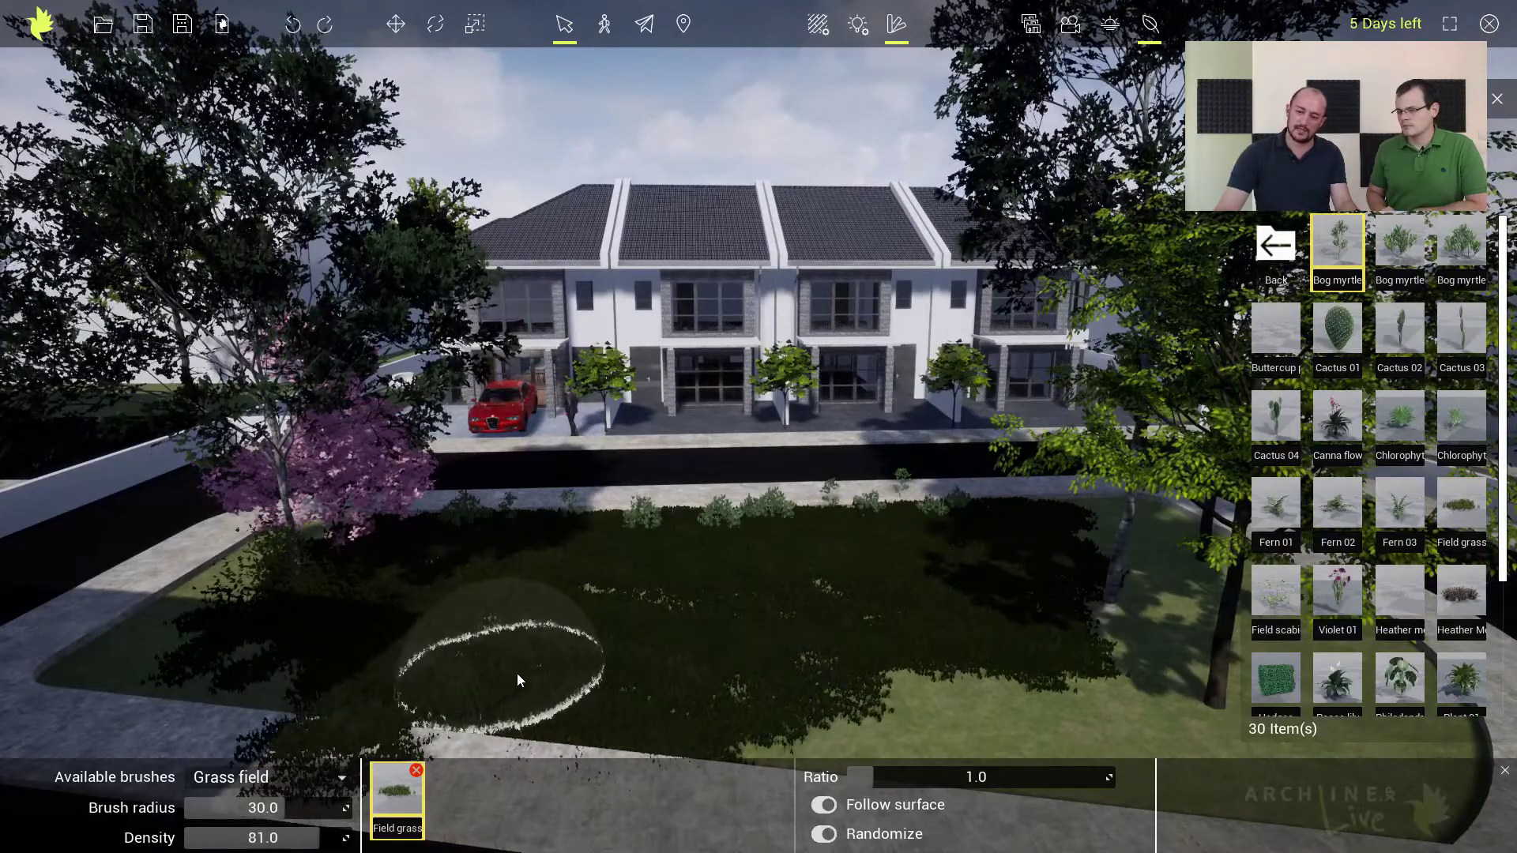
middle_click_drag(515, 673, 599, 556)
middle_click_drag(576, 613, 642, 529)
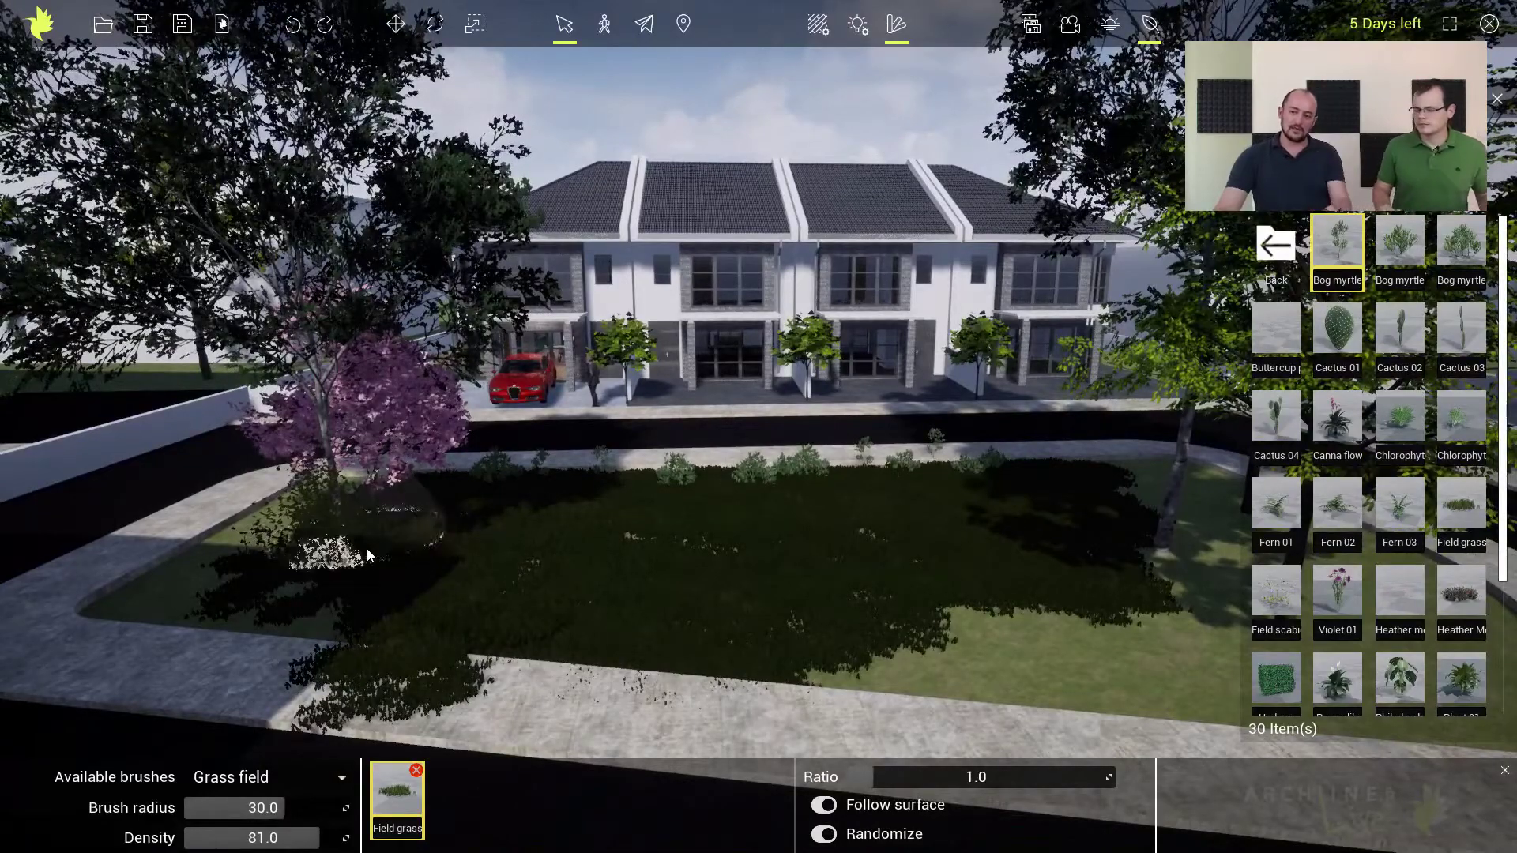
middle_click_drag(473, 499, 514, 486)
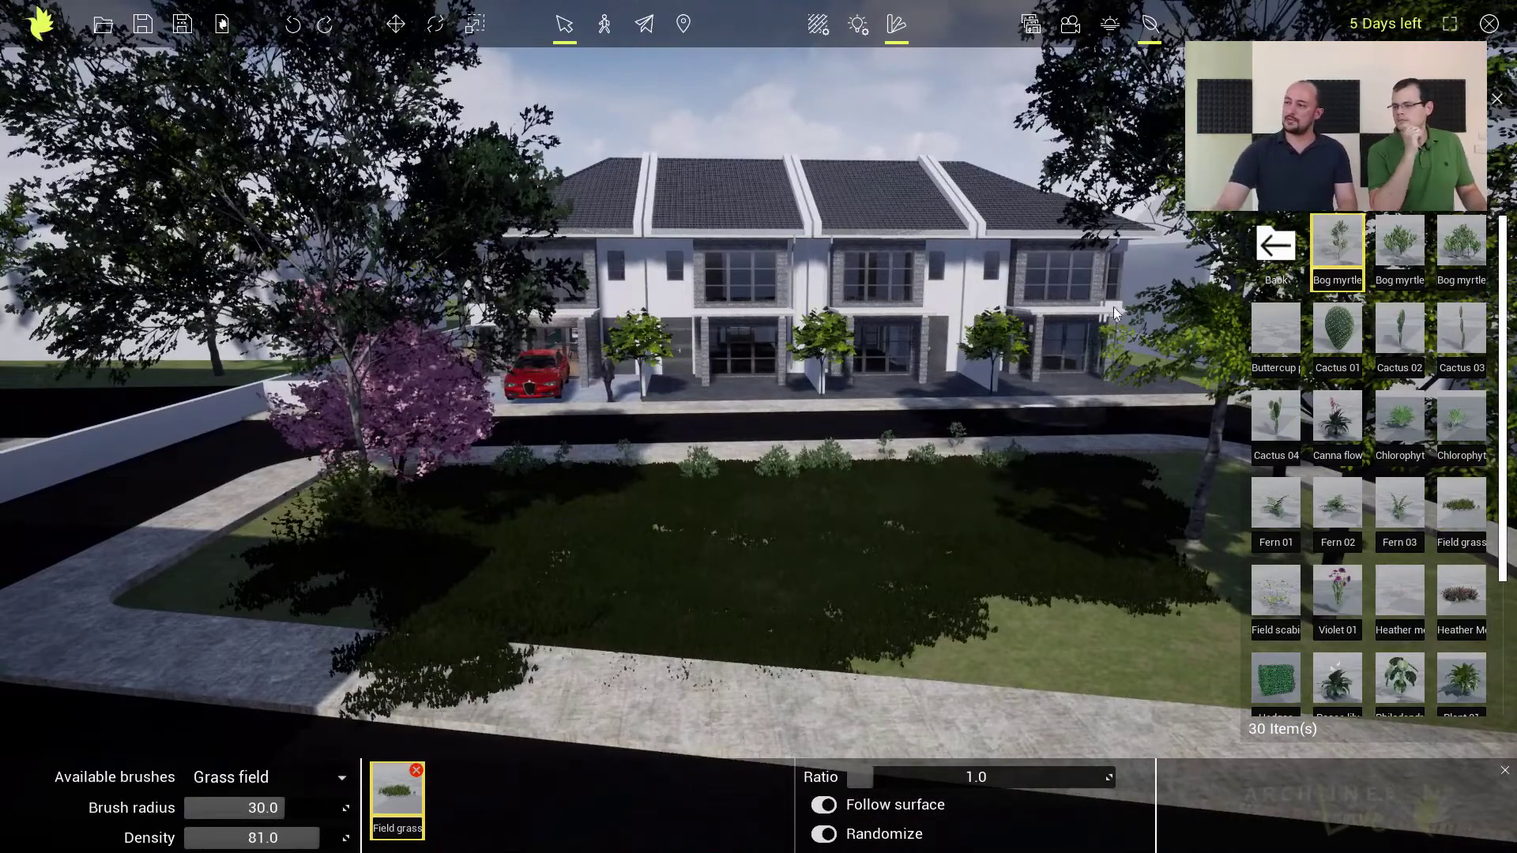
left_click(1149, 24)
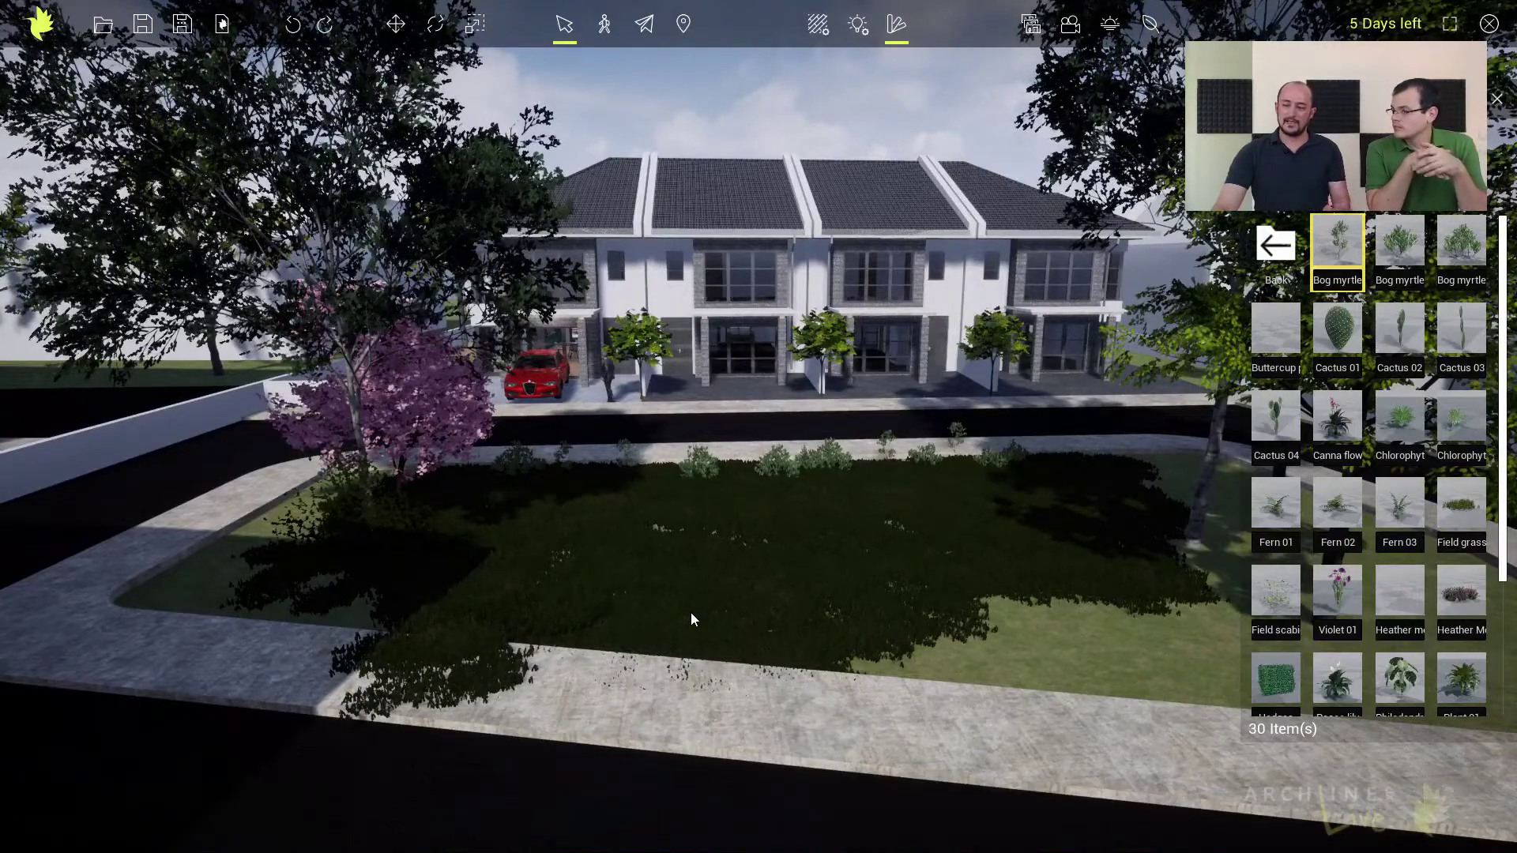
left_click(1149, 23)
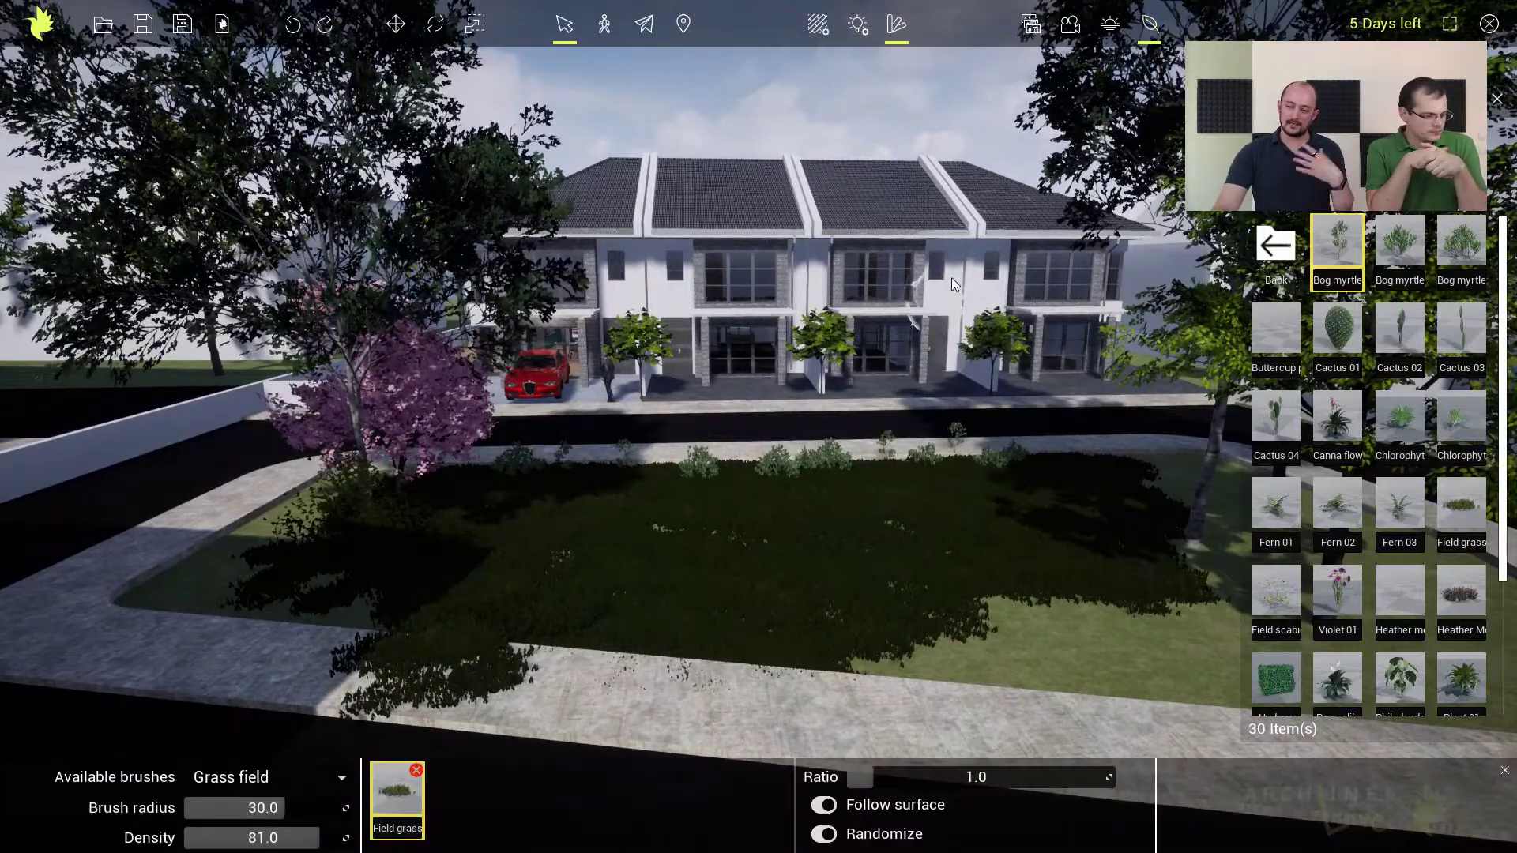
left_click(1150, 23)
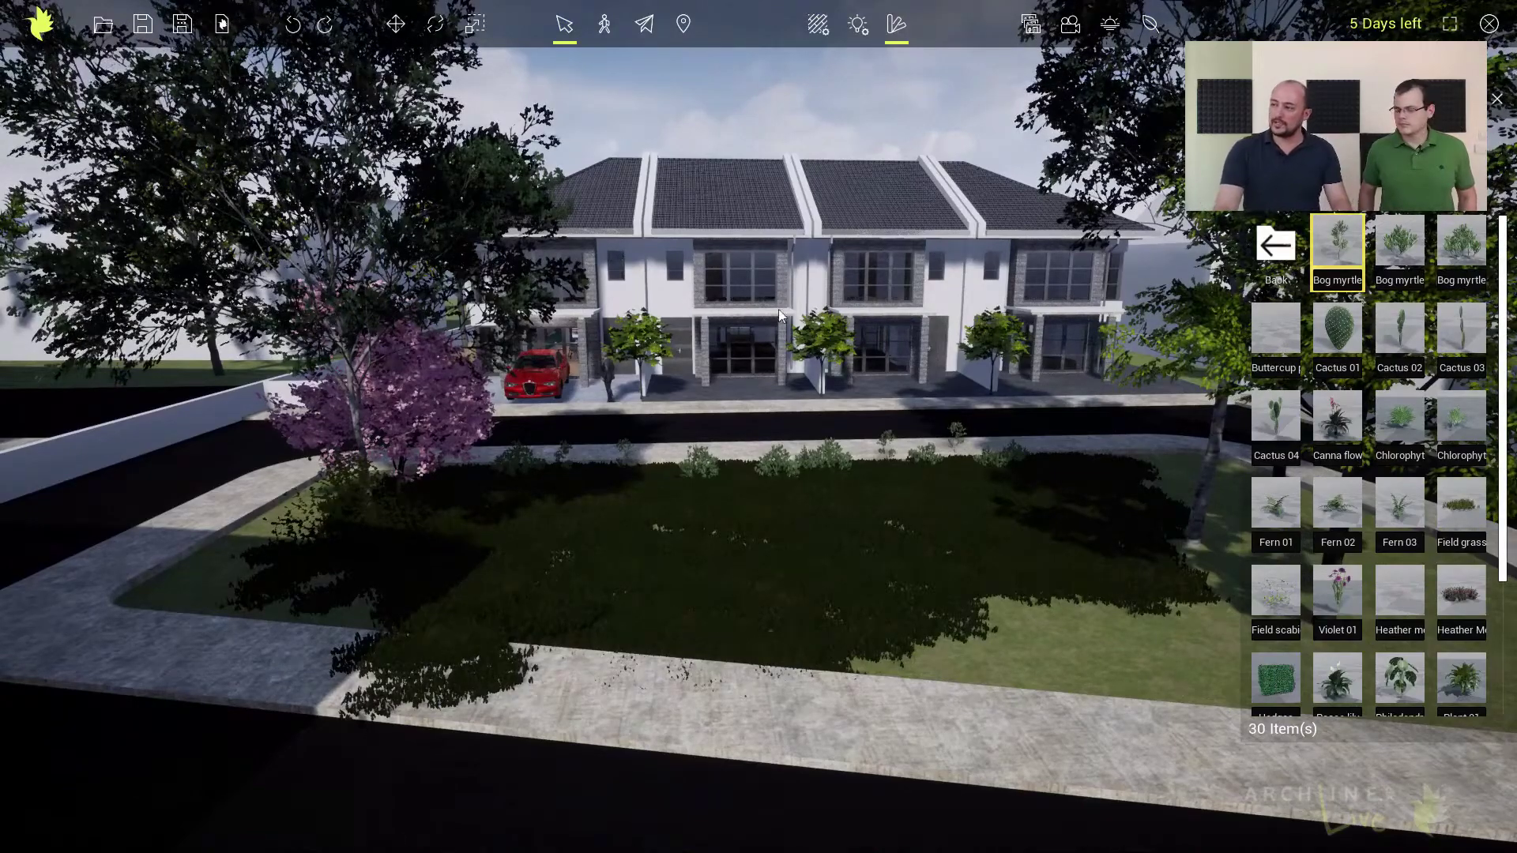
Step: Choose the Eraser brush, set its radius to 15, and erase the grass on the sidewalk and around the tree at the lawn's corner
left_click(1155, 27)
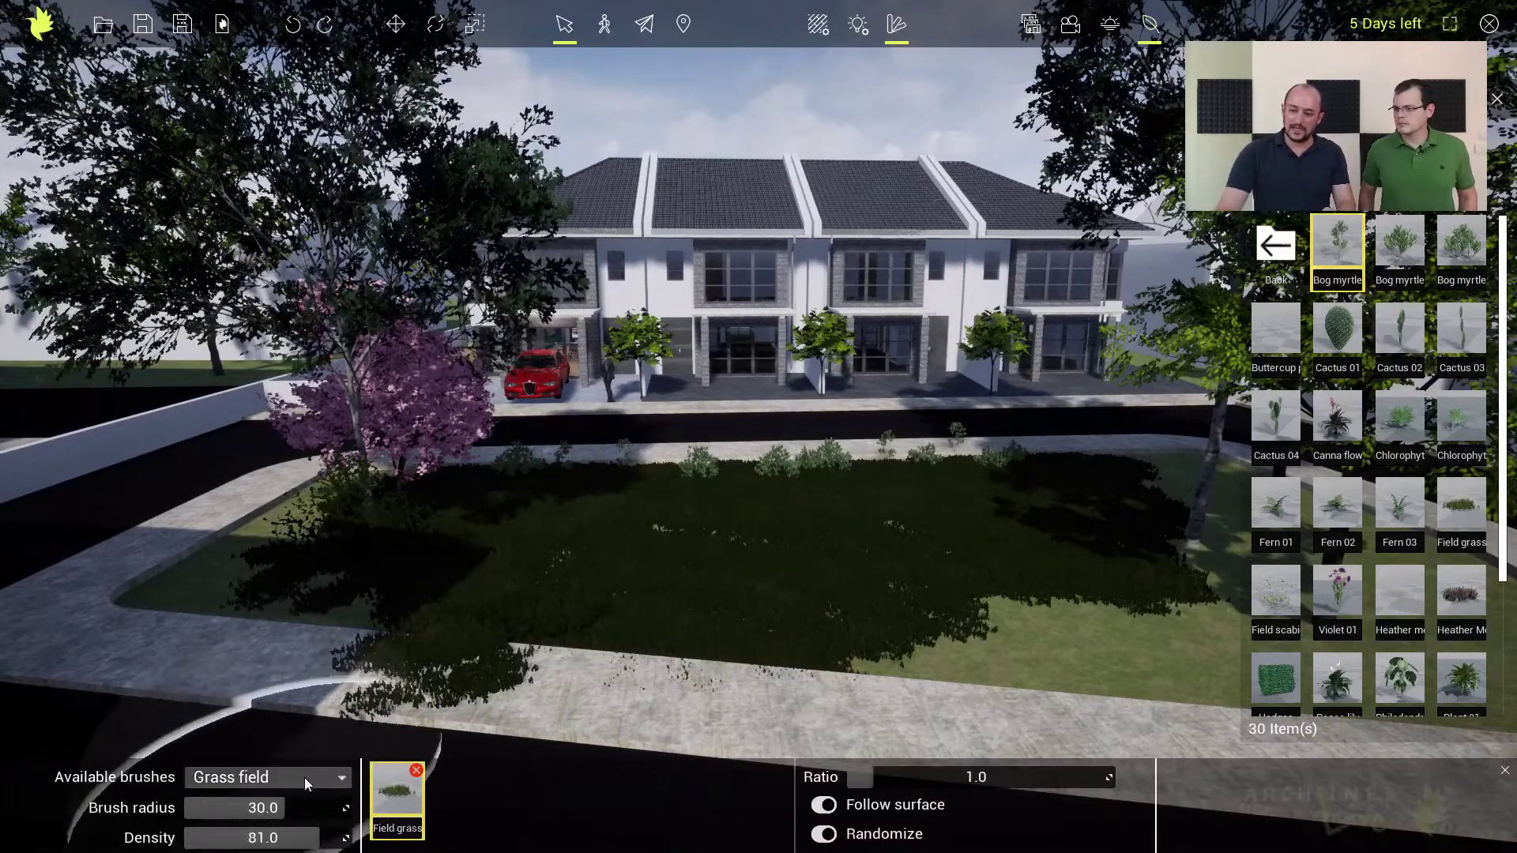
left_click(318, 780)
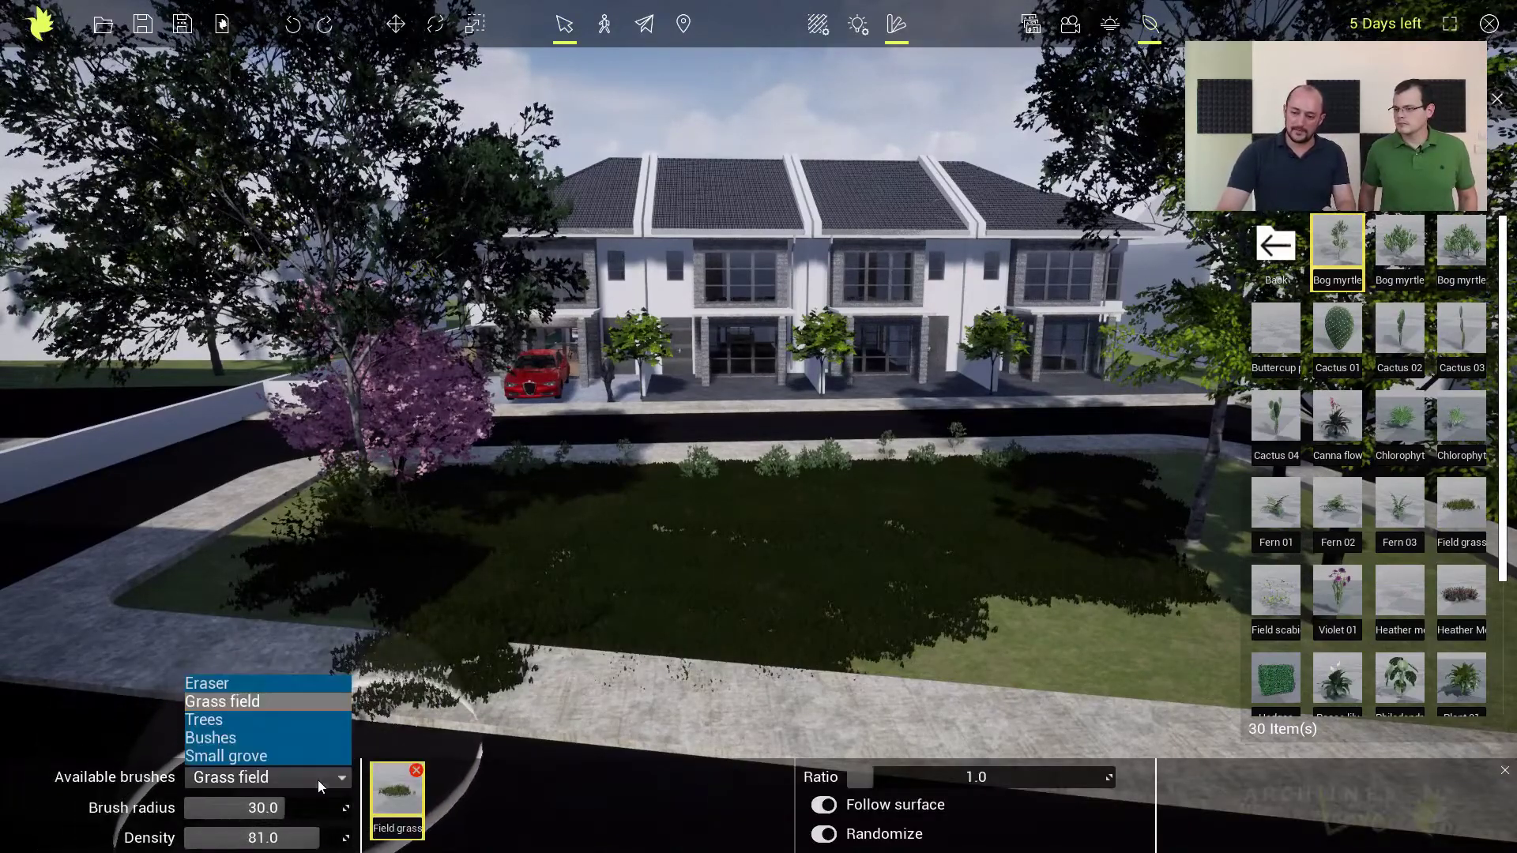
left_click(210, 684)
left_click_drag(283, 808, 234, 808)
mouse_move(439, 699)
left_mouse_down()
mouse_move(443, 681)
mouse_move(406, 675)
mouse_move(873, 711)
mouse_move(660, 715)
left_mouse_up()
left_click_drag(374, 534, 371, 496)
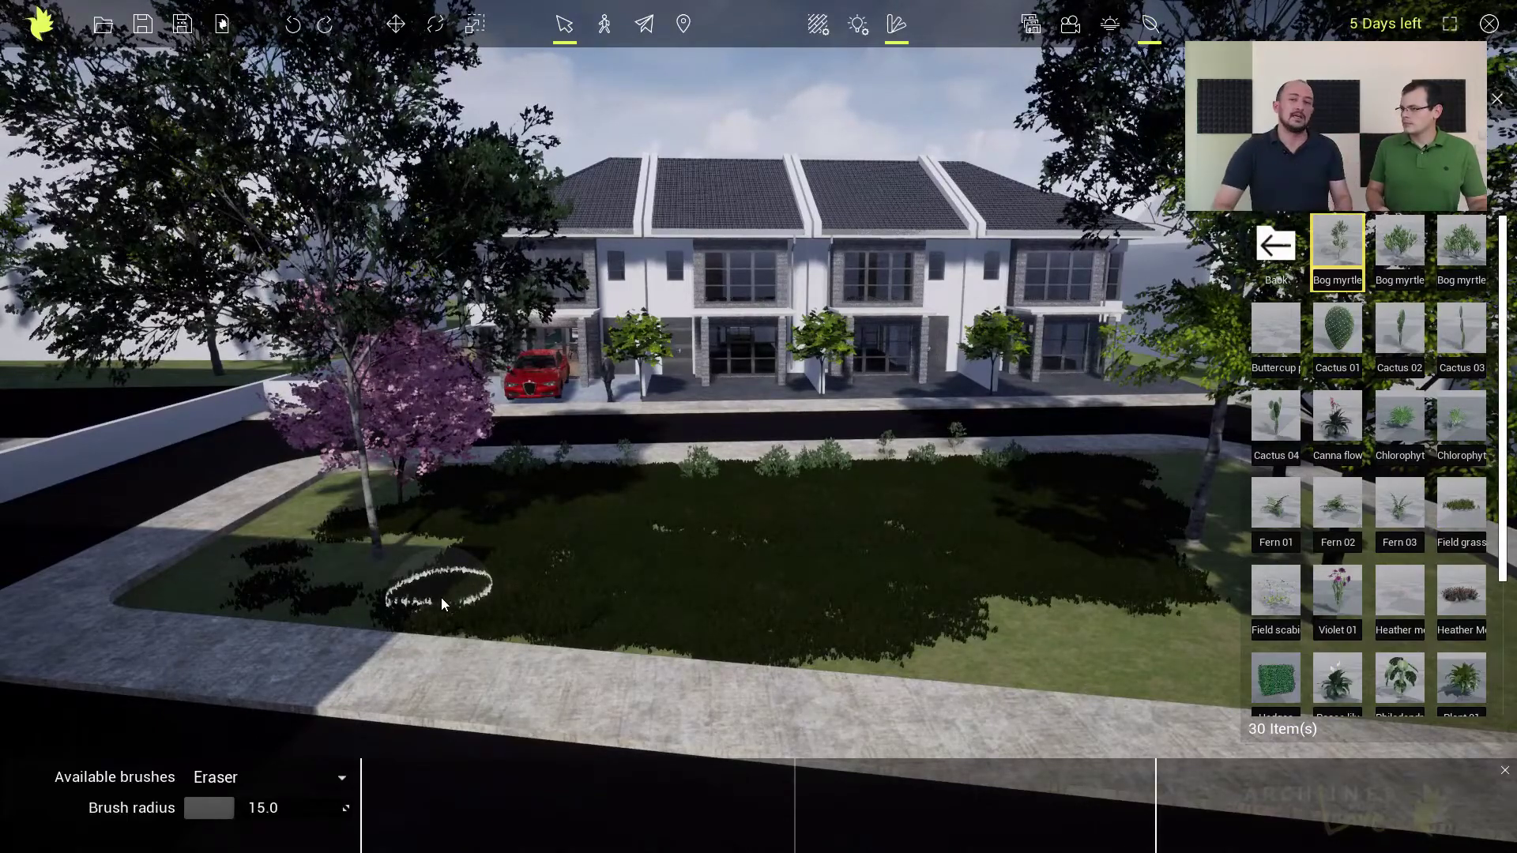
Step: Examine the painted grass and bushes in front of the houses up close and from the lawn's corner
scroll(609, 586, "up", 3)
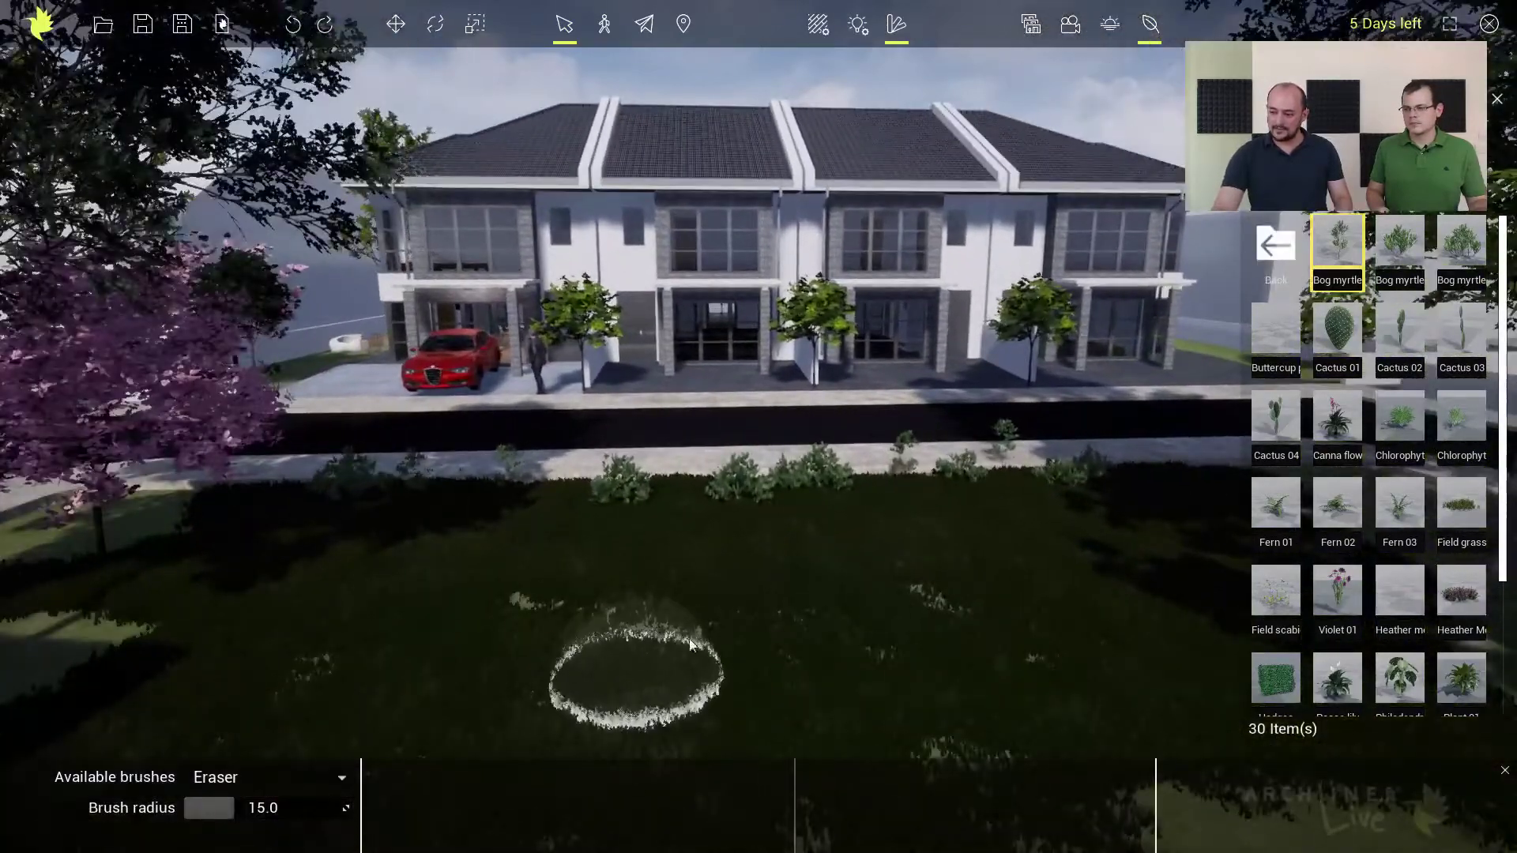
scroll(806, 462, "up", 3)
scroll(794, 512, "up", 2)
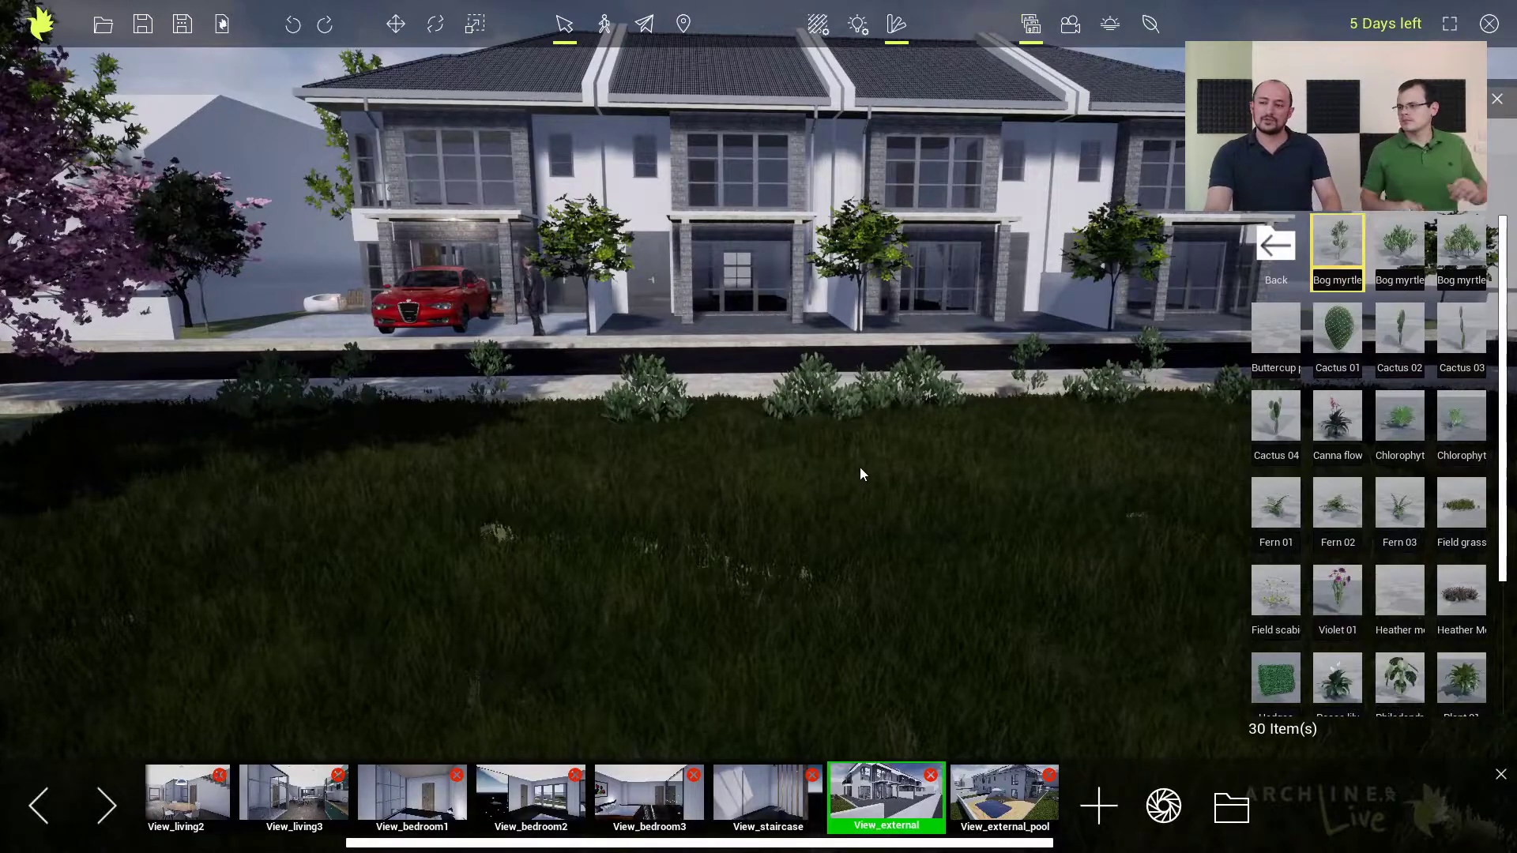
middle_click_drag(870, 450, 769, 504)
scroll(770, 502, "down", 3)
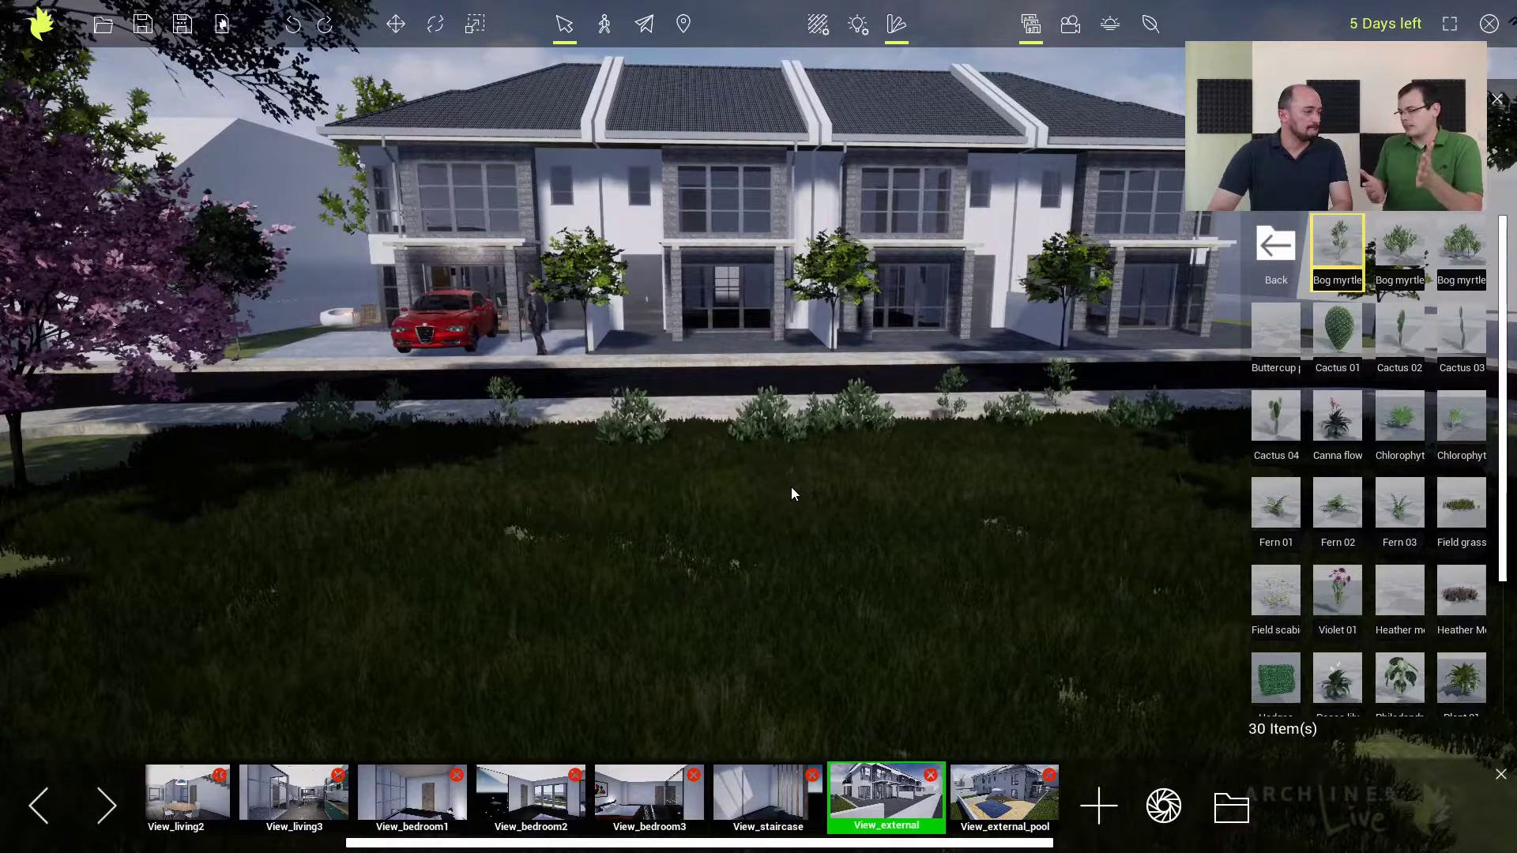
scroll(790, 520, "down", 2)
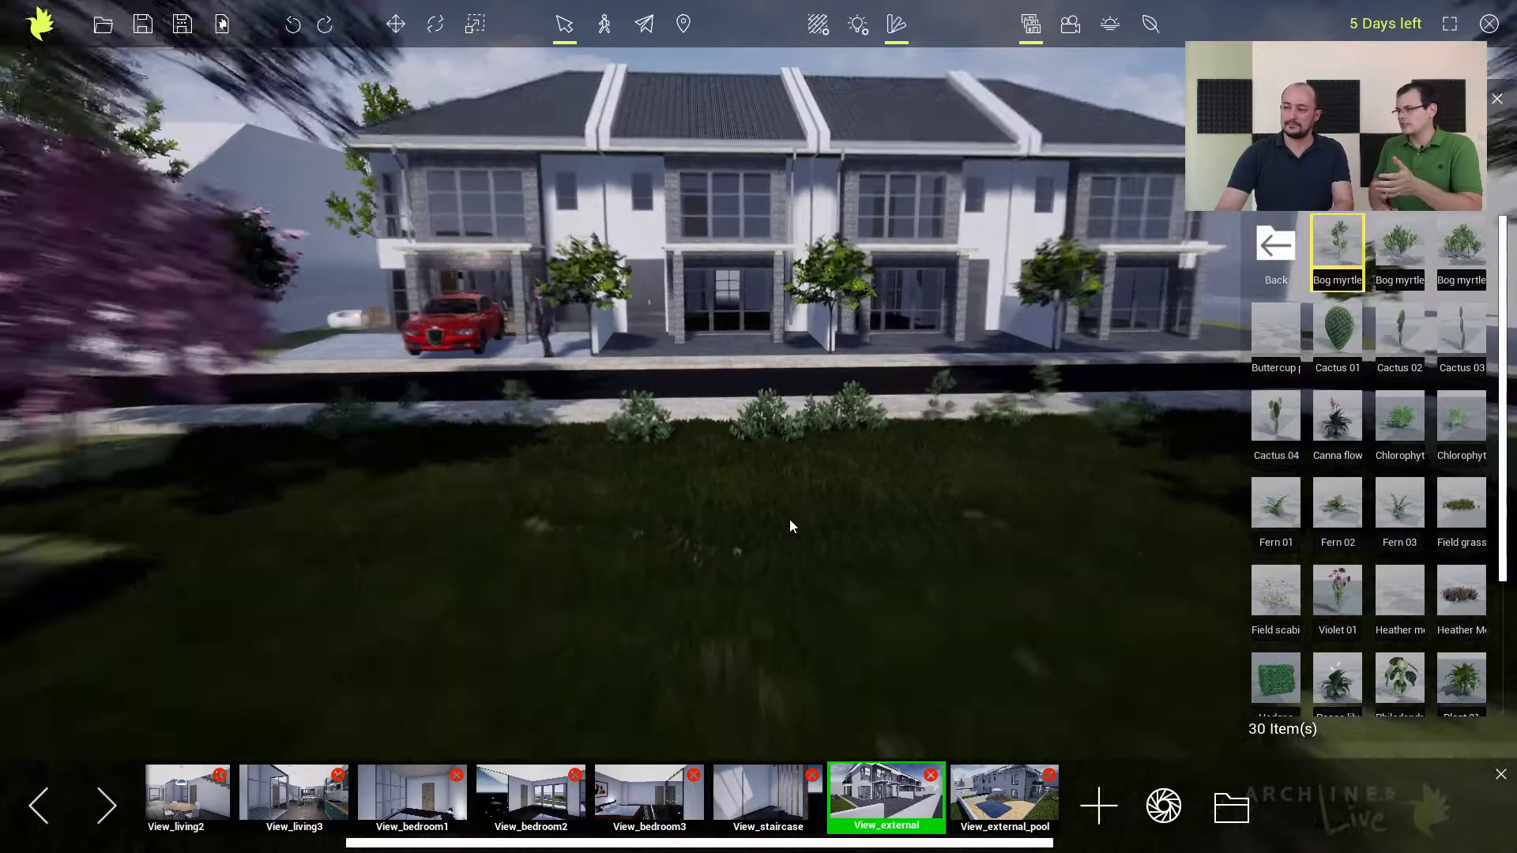
scroll(790, 521, "down", 2)
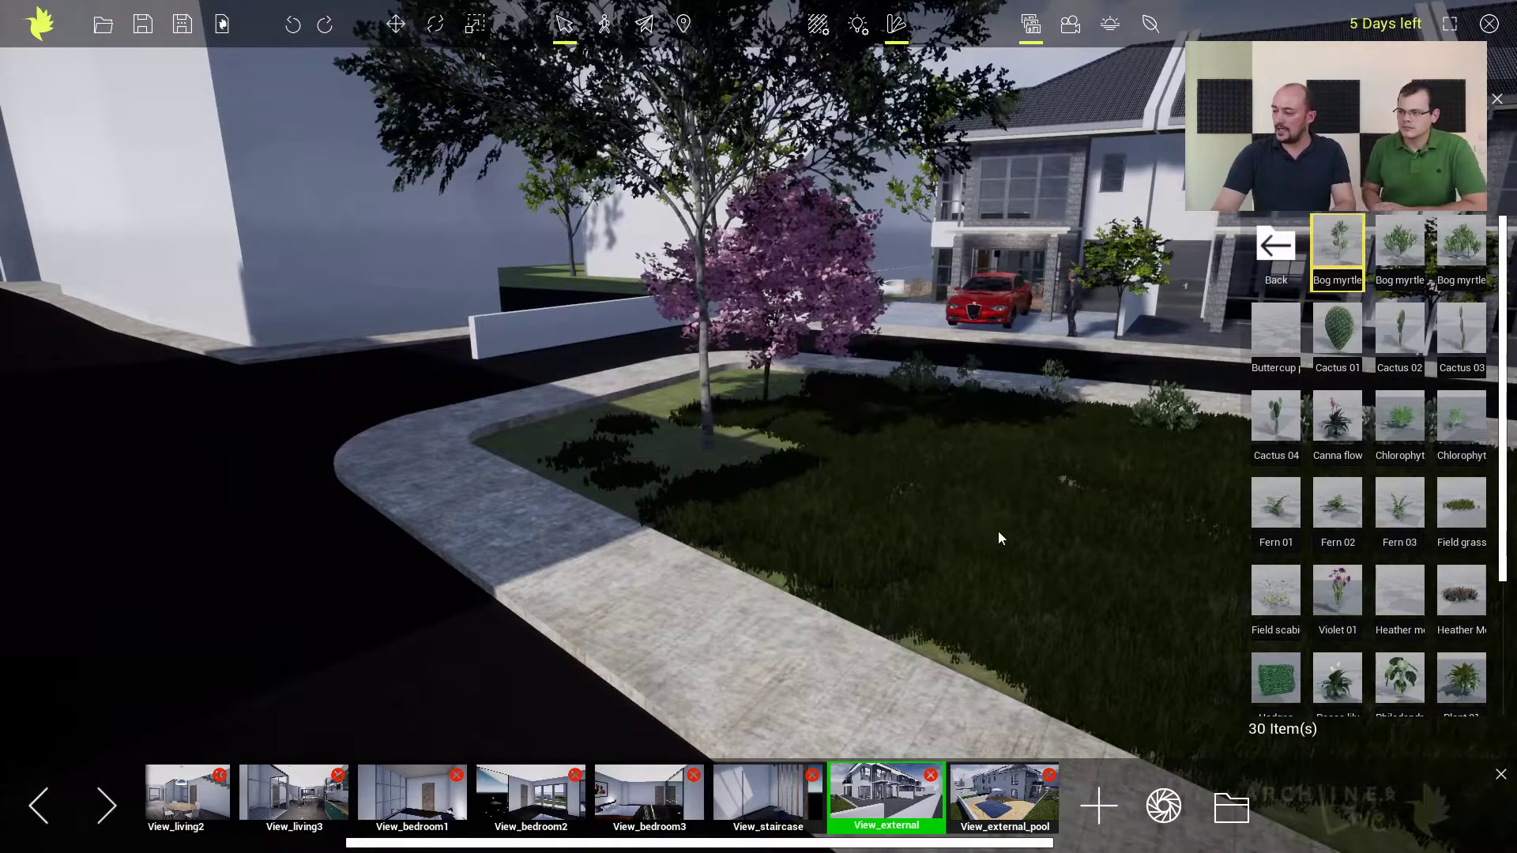
Step: Try the Grass field brush with Follow surface on against the white building's wall, and undo the painted grass
left_click(1461, 504)
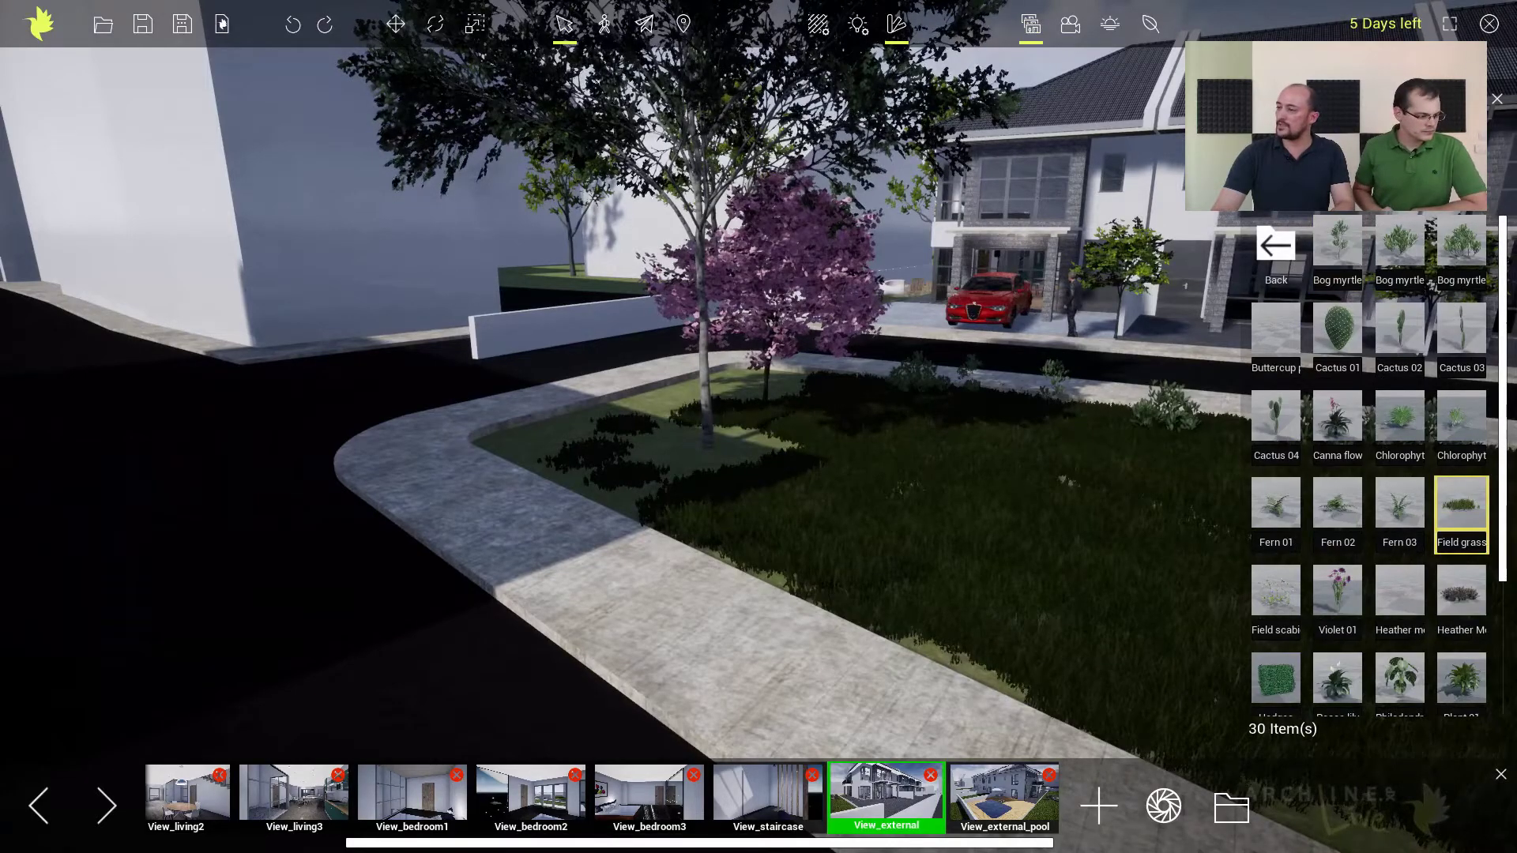
left_click(1150, 27)
left_click(305, 782)
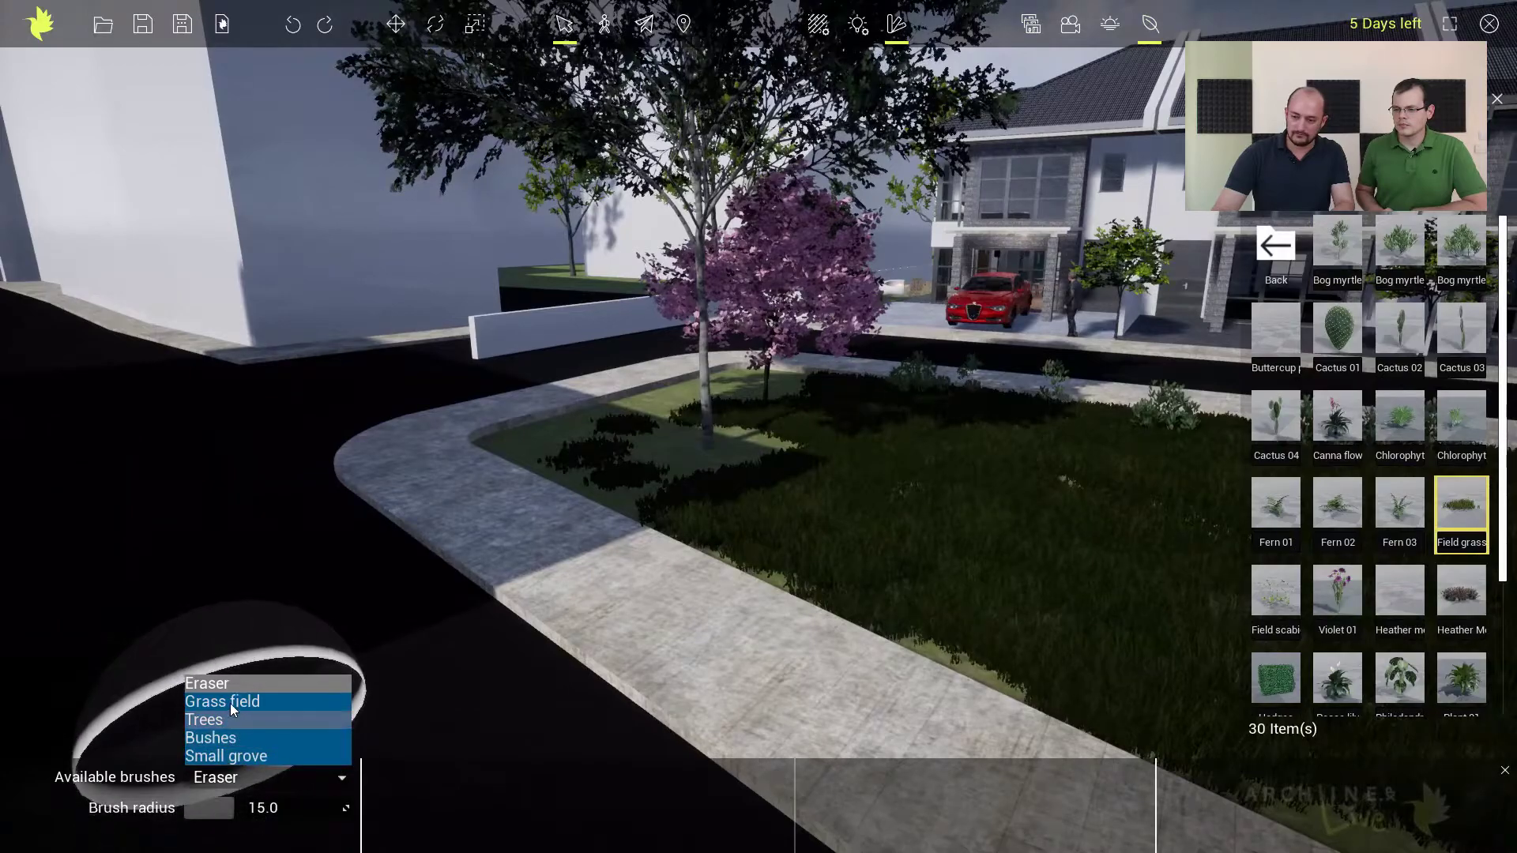
left_click(230, 701)
mouse_move(389, 791)
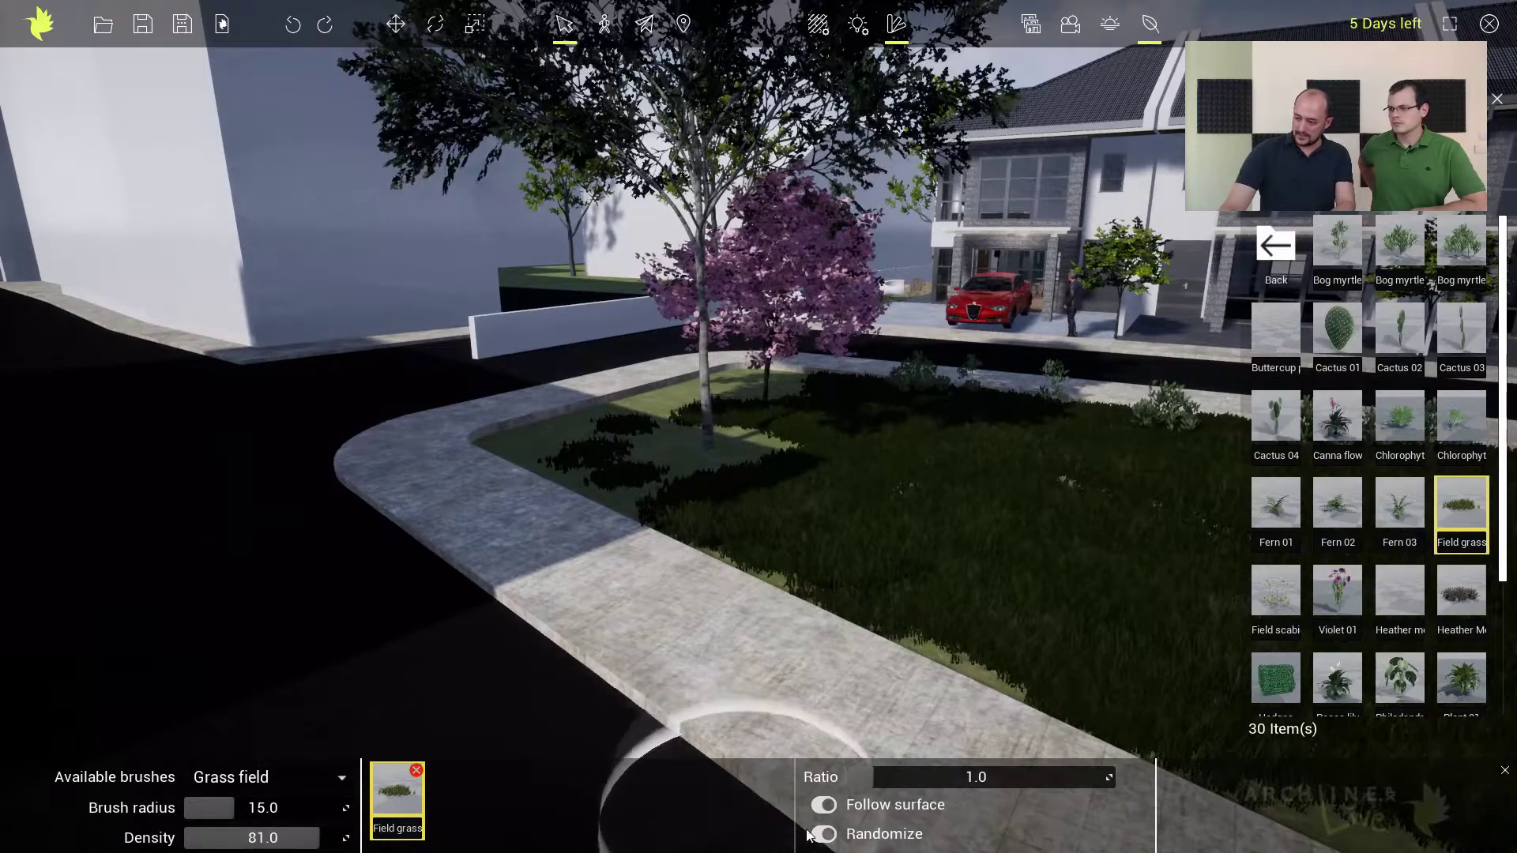
left_click(862, 808)
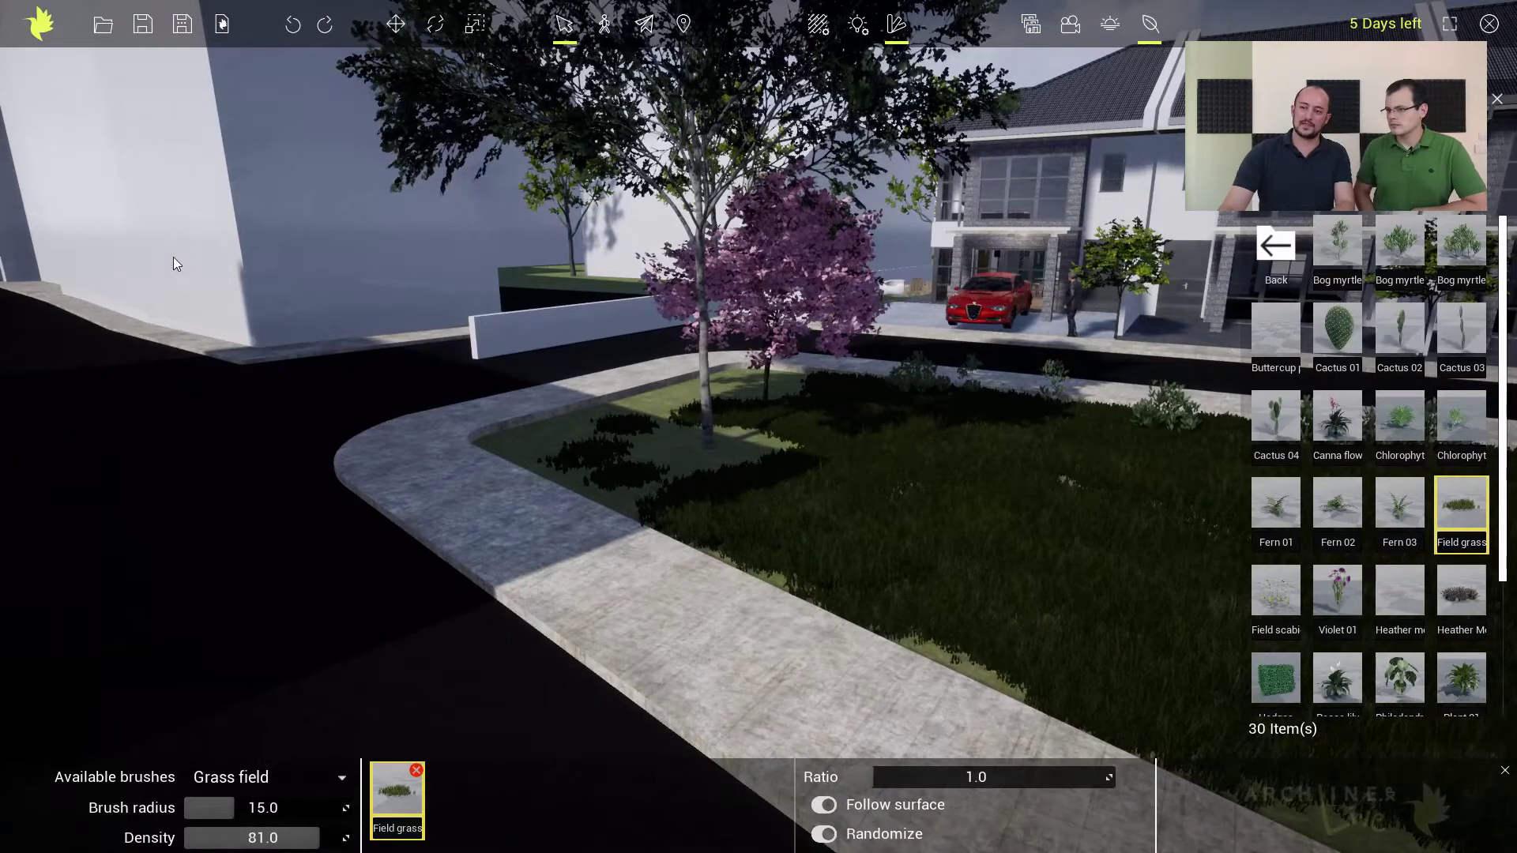
mouse_move(190, 272)
left_mouse_down()
mouse_move(194, 150)
mouse_move(198, 207)
left_mouse_up()
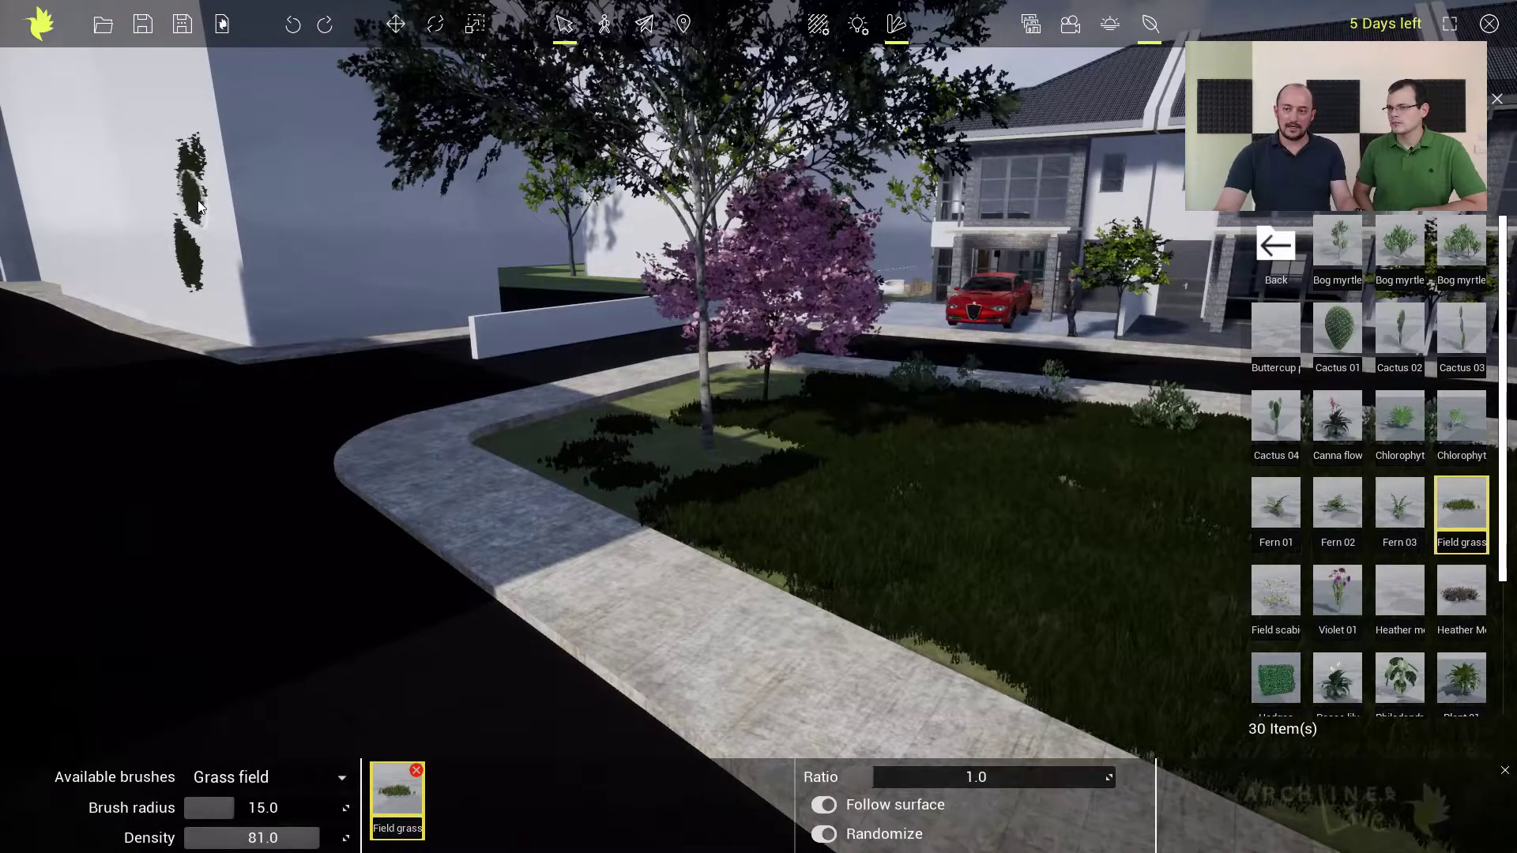
key("ctrl+z")
Step: Turn off Follow surface, try painting grass on the same wall, undo it, and turn Follow surface back on
left_click(831, 804)
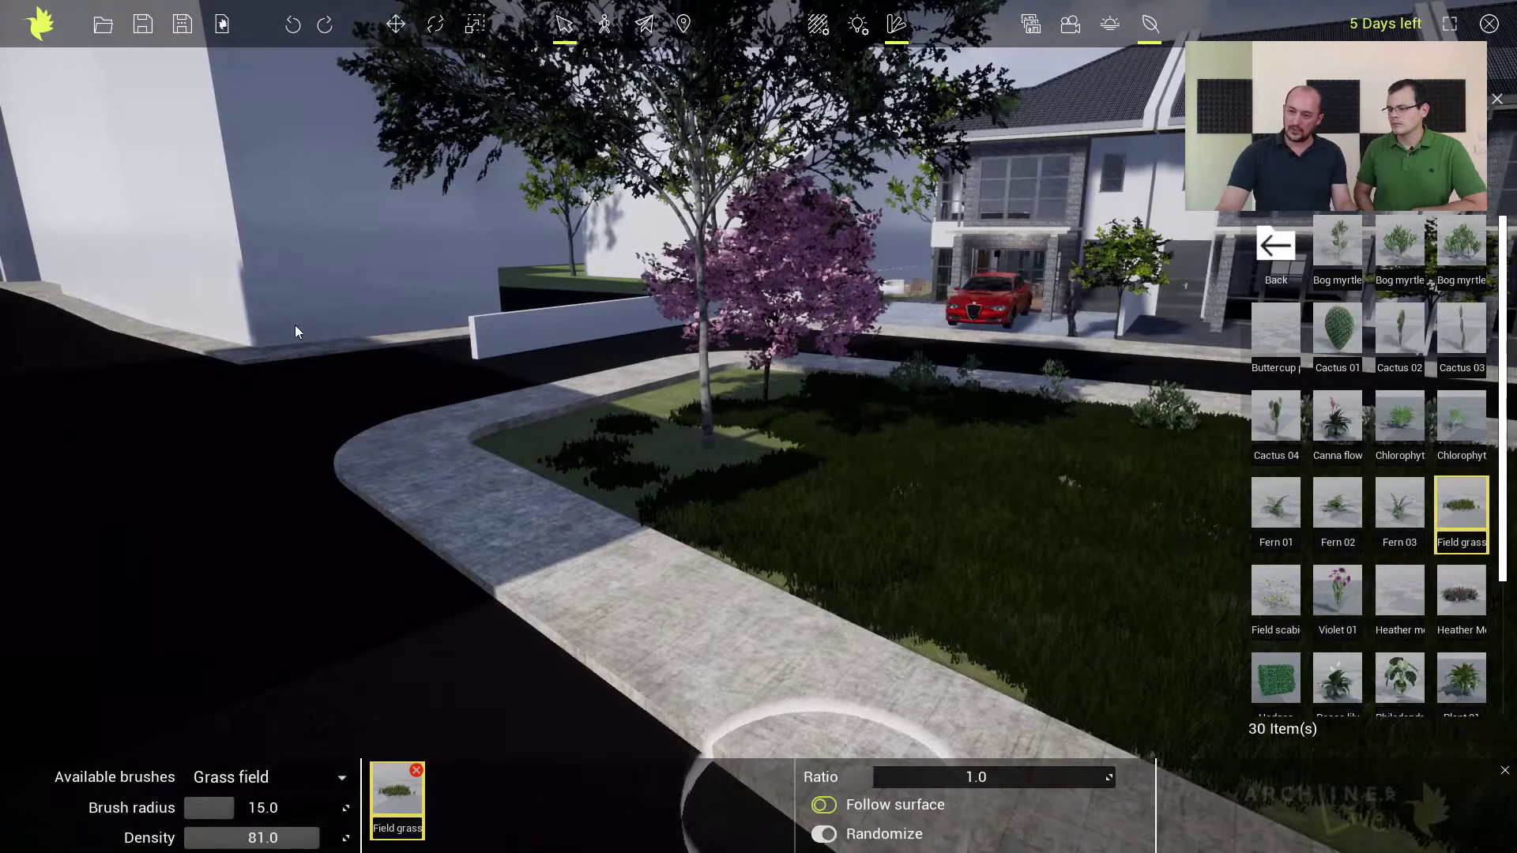
left_click_drag(192, 296, 199, 197)
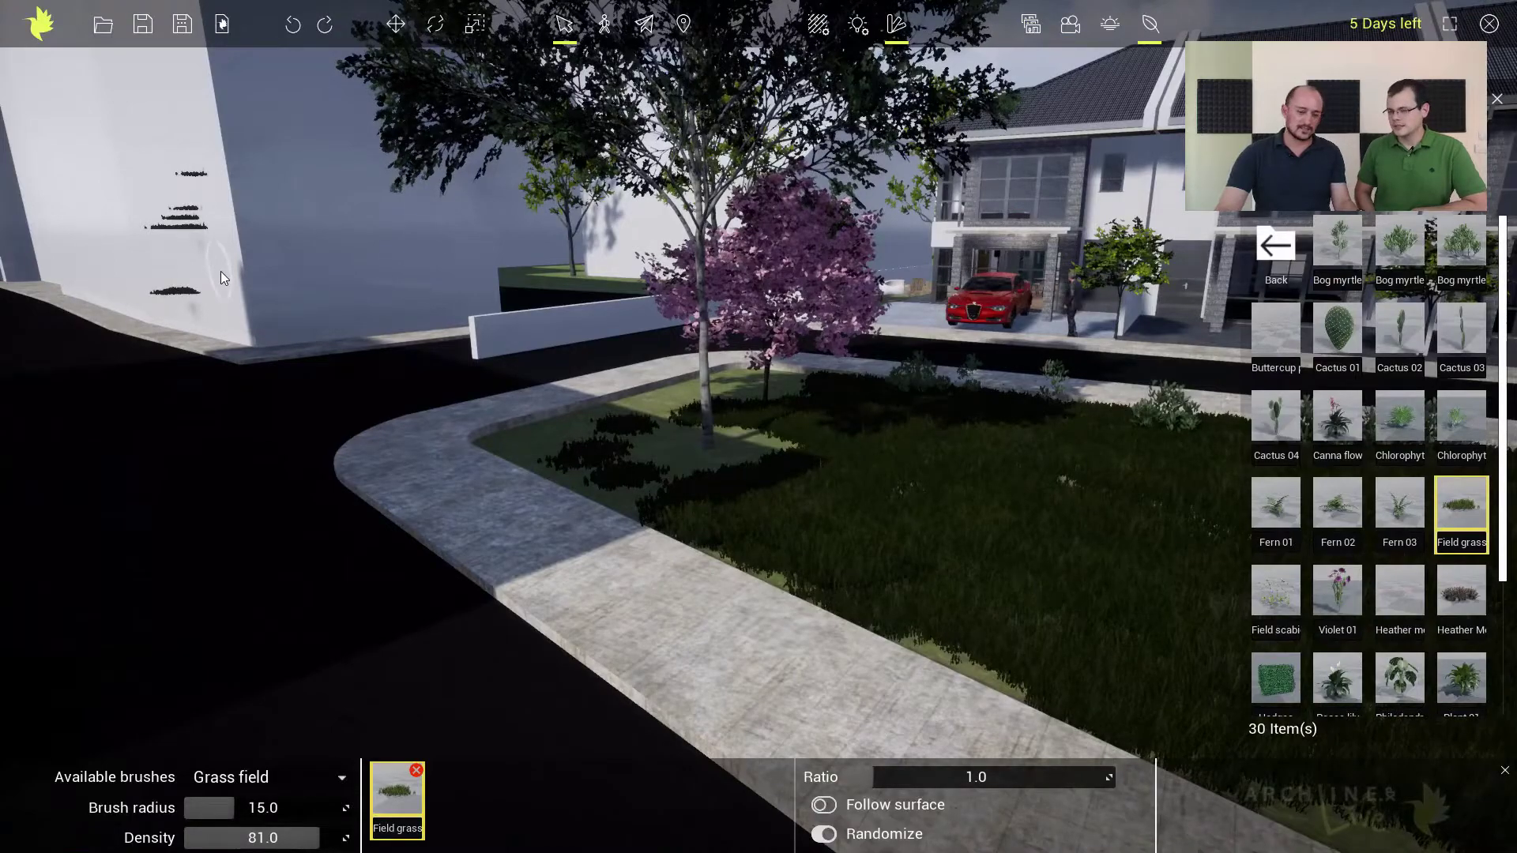
key("ctrl+z")
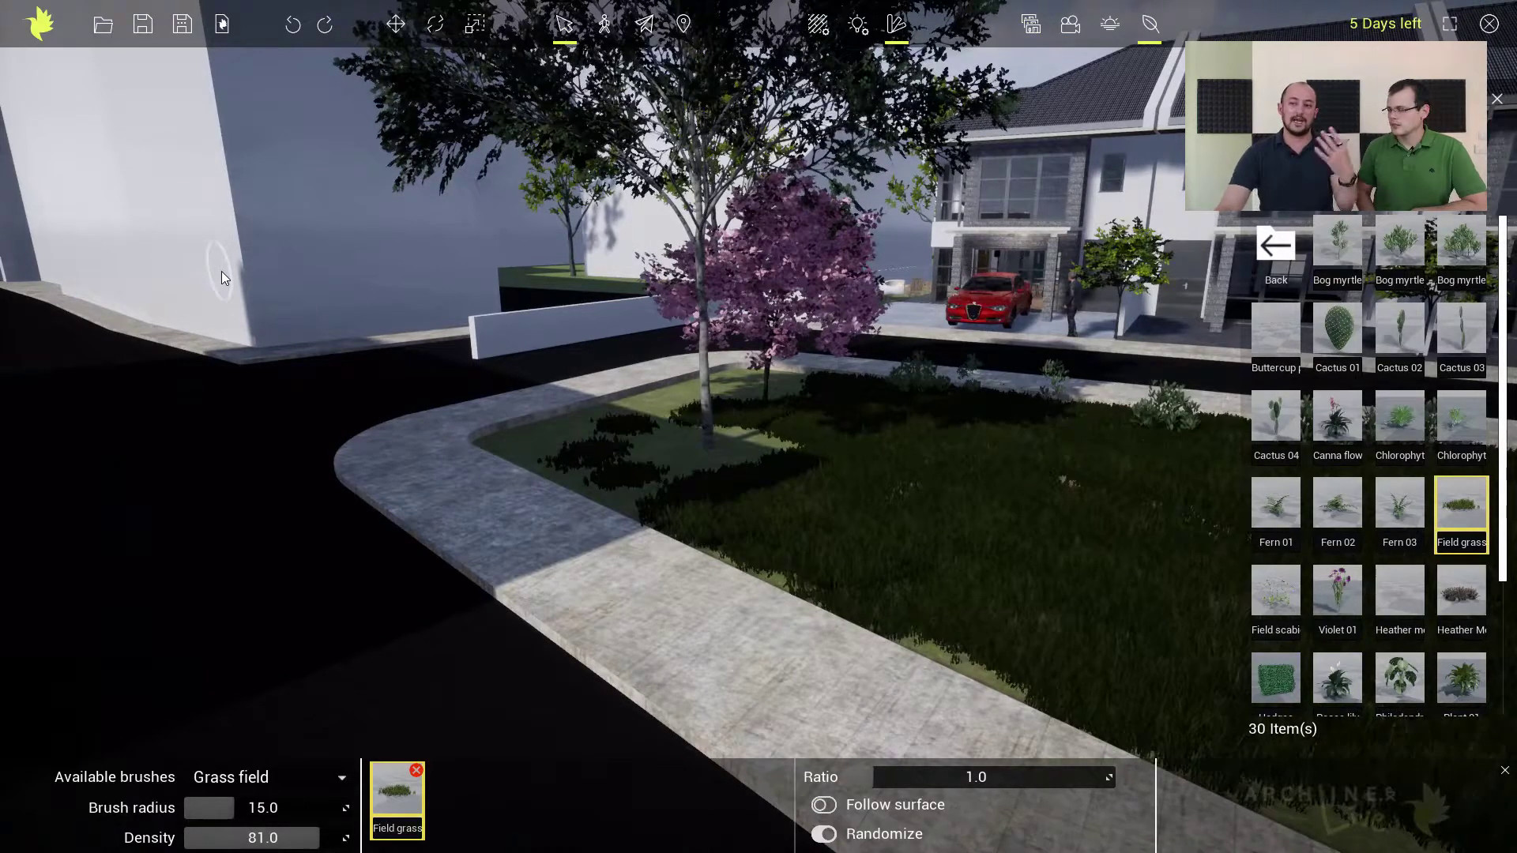
left_click(824, 804)
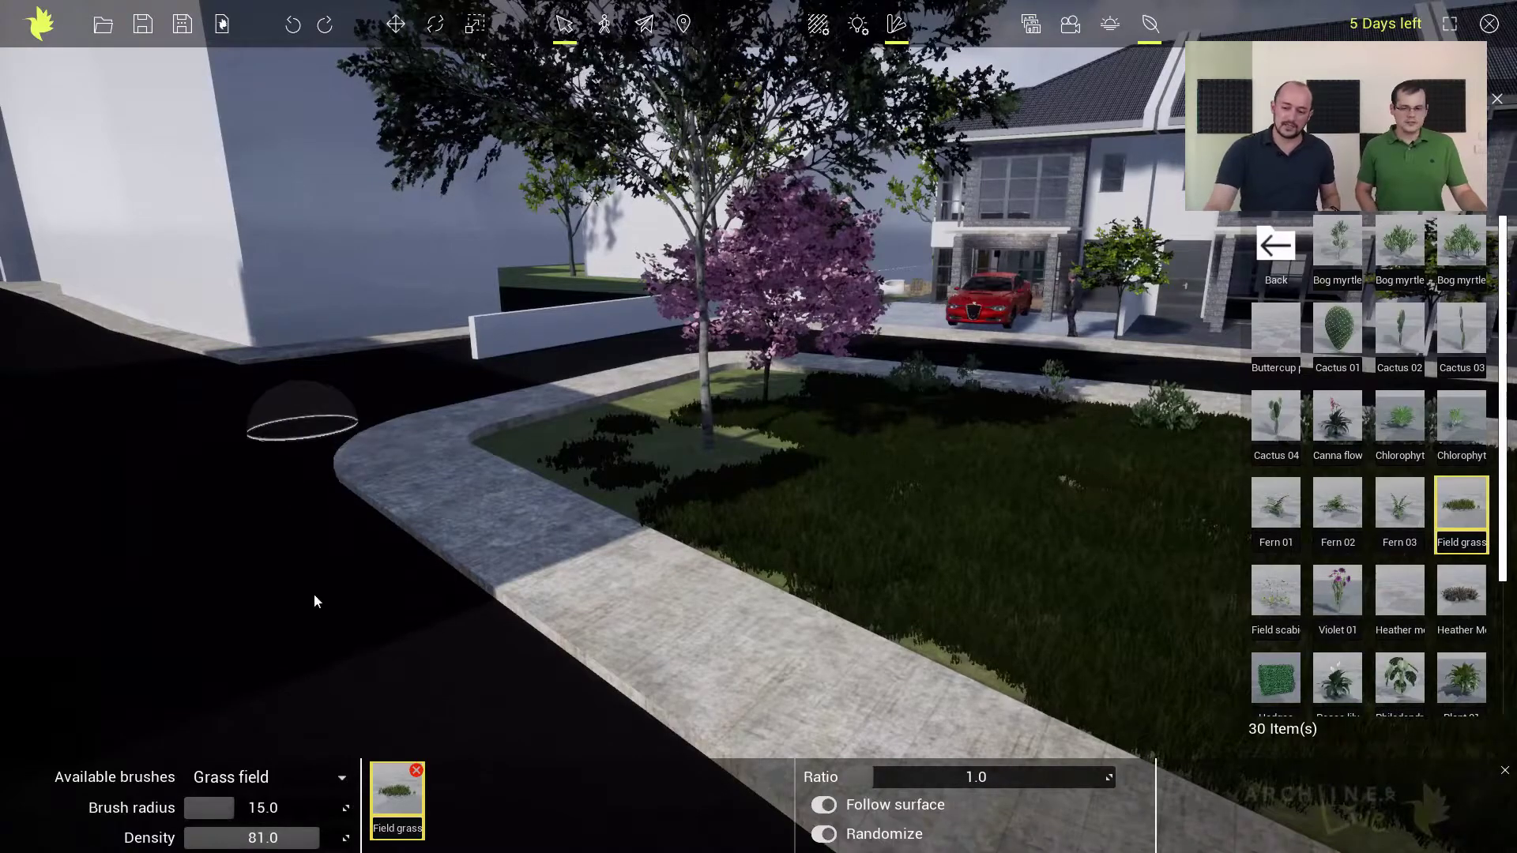
Step: Choose the Small grove brush, compare the settings of its tree and its Field grass, and show the saved views
left_click(341, 779)
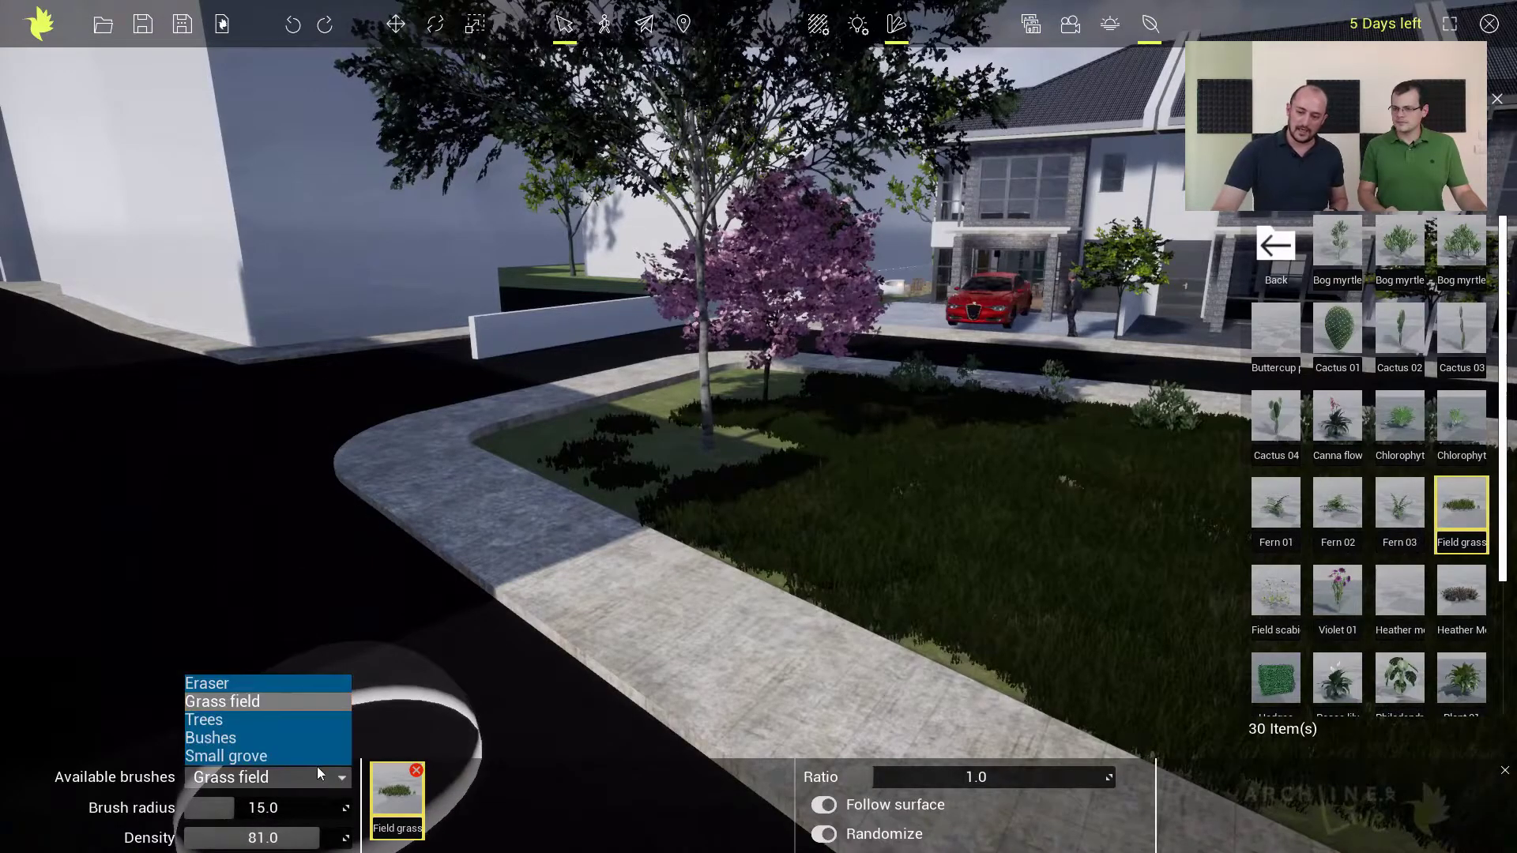
left_click(278, 756)
mouse_move(395, 791)
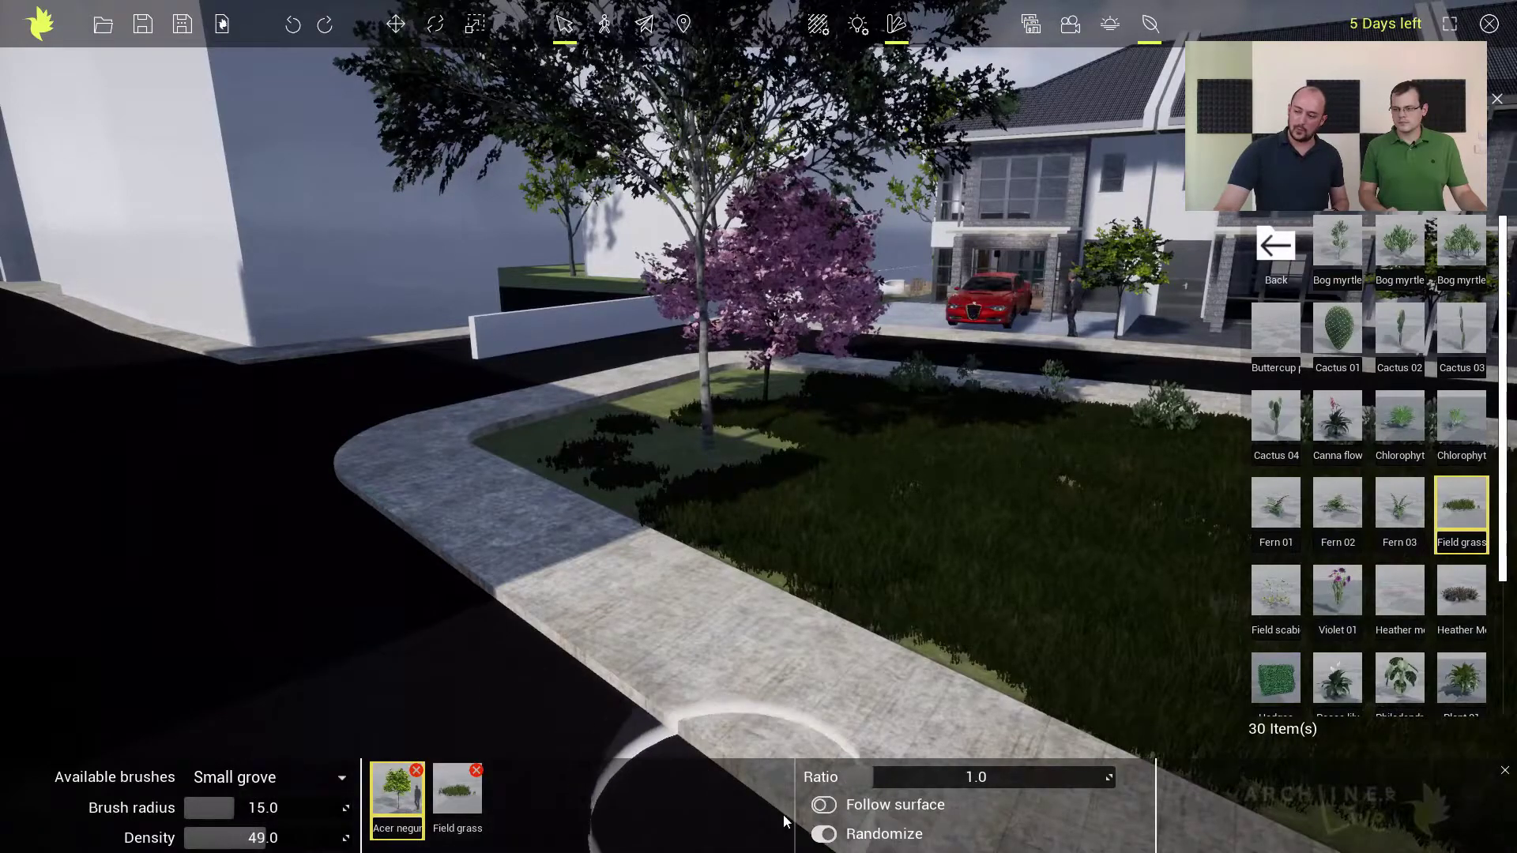
left_click(454, 796)
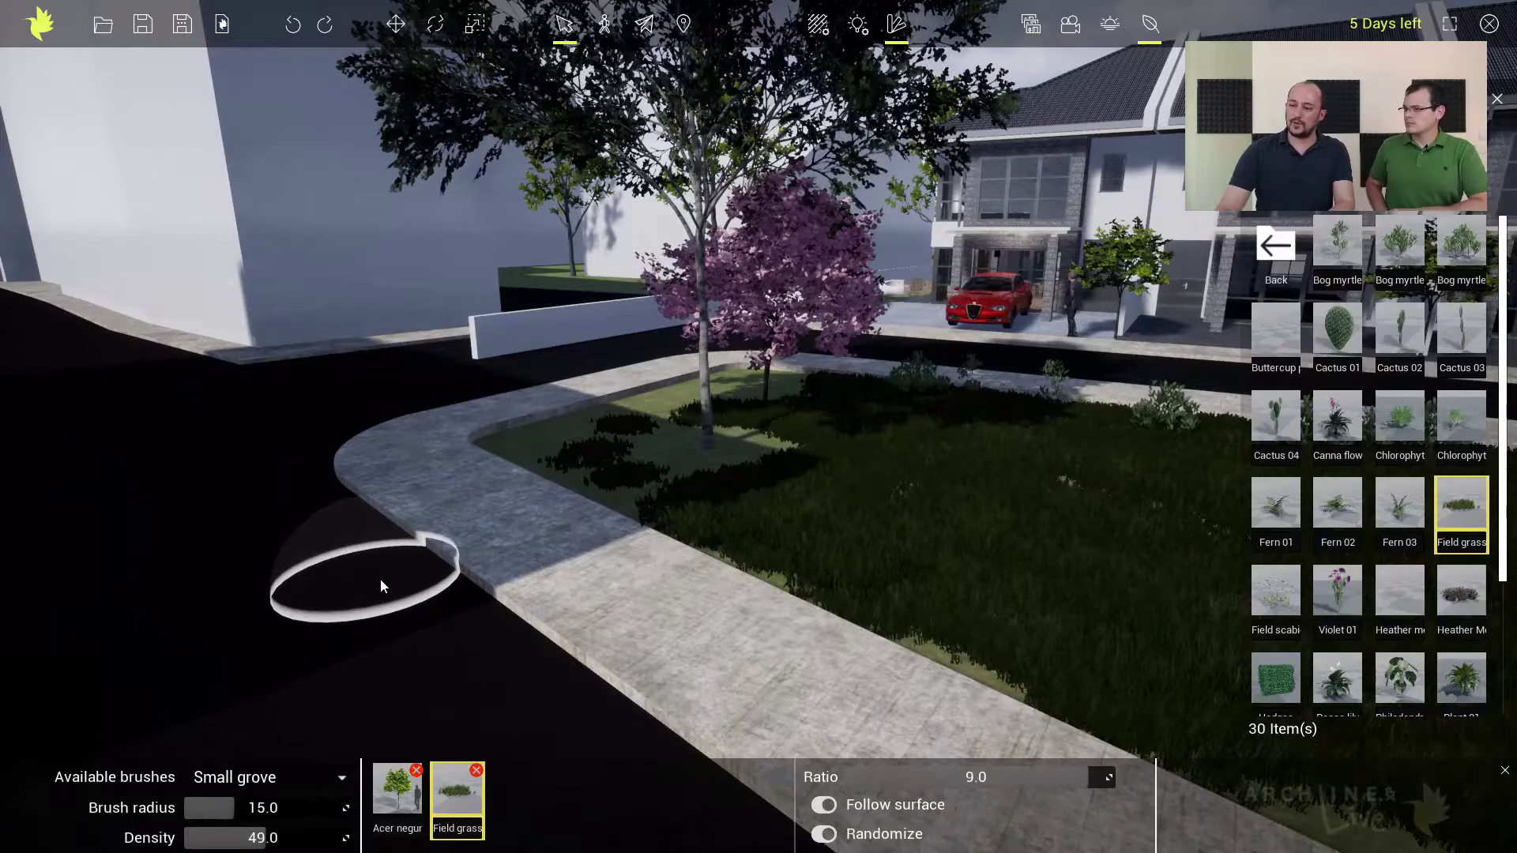
left_click(1032, 30)
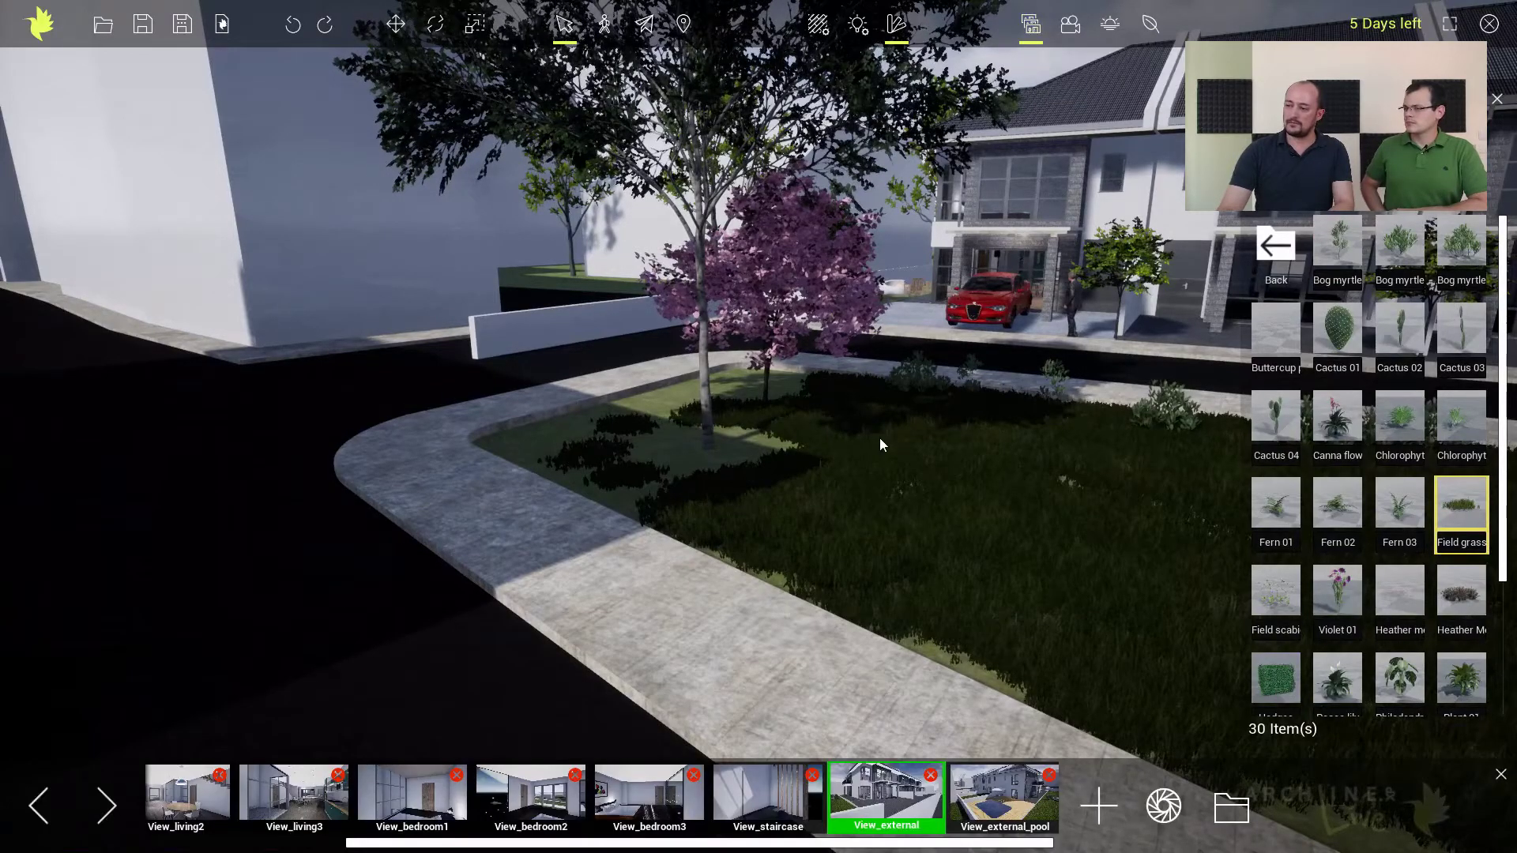
Step: Frame the row of houses from the front across the lawn, close the object library, and save the camera as a new view
middle_click_drag(832, 449, 700, 517)
right_click_drag(700, 517, 812, 494)
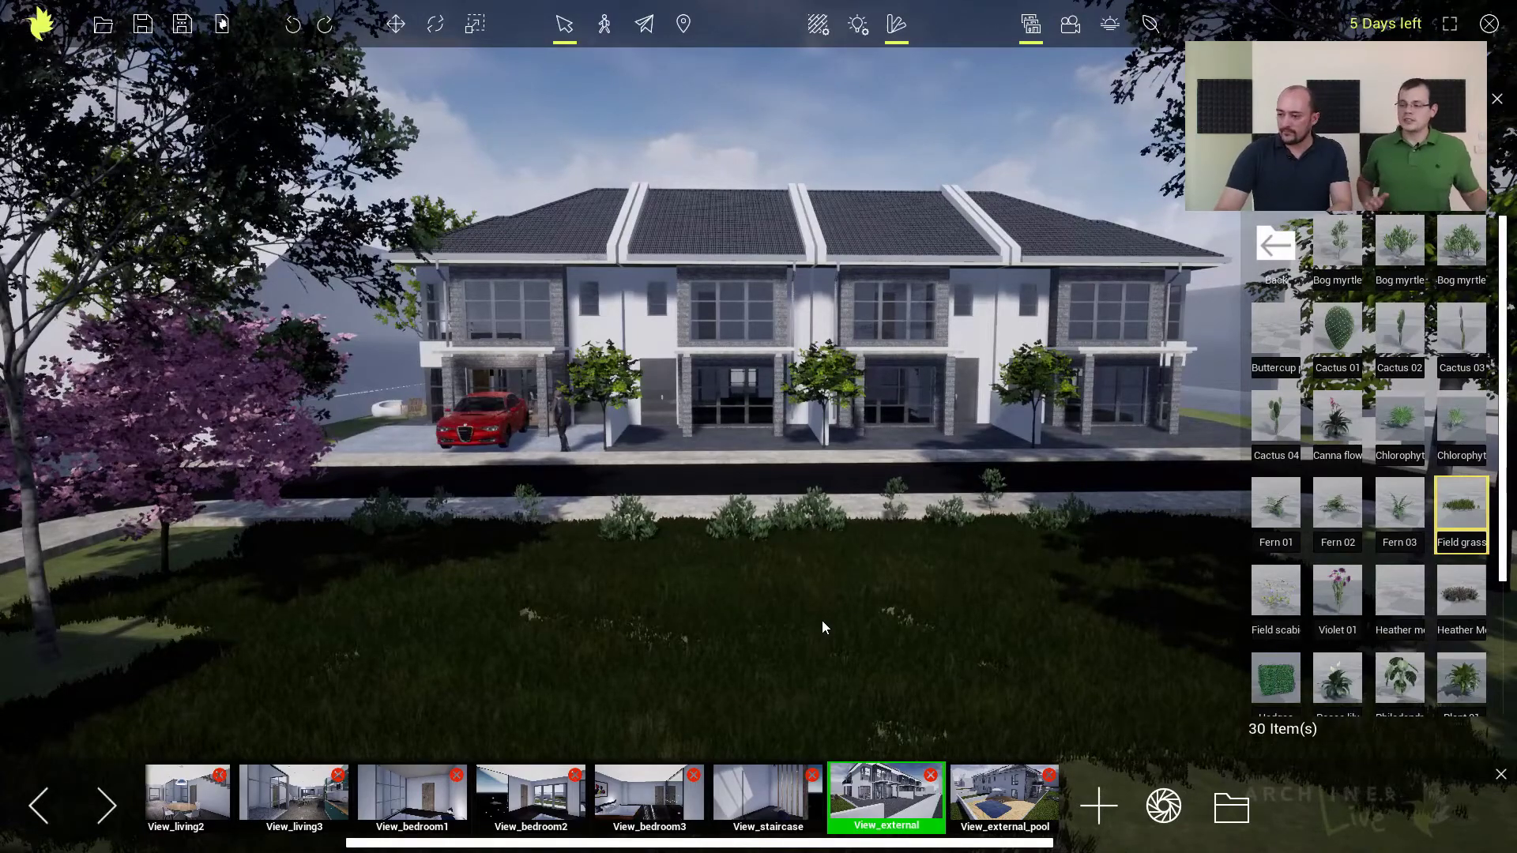
mouse_move(834, 602)
middle_mouse_down()
mouse_move(802, 631)
mouse_move(808, 618)
middle_mouse_up()
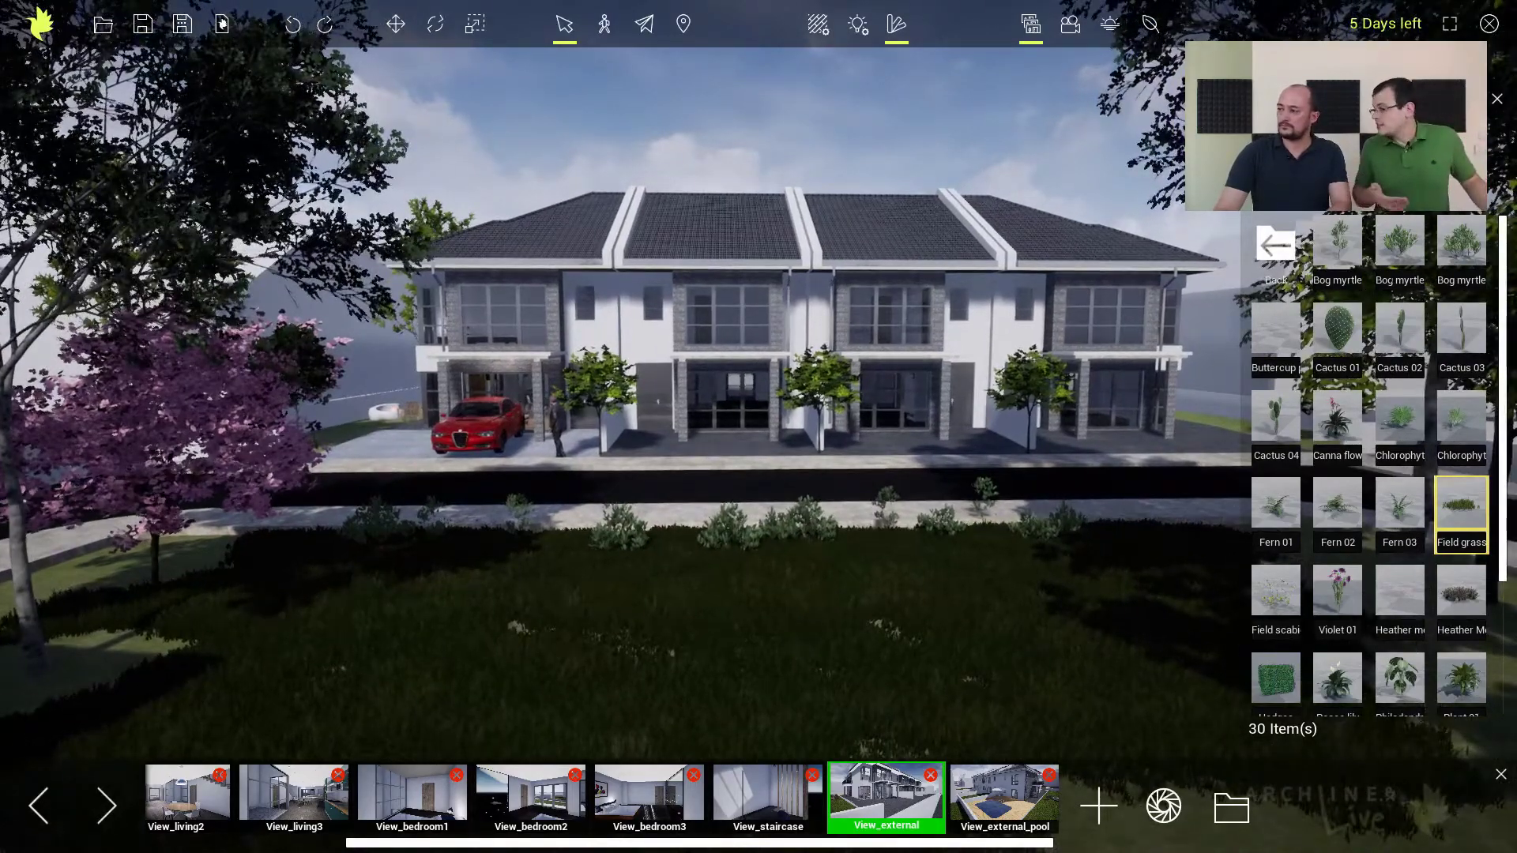
left_click(1494, 101)
scroll(1004, 506, "down", 4)
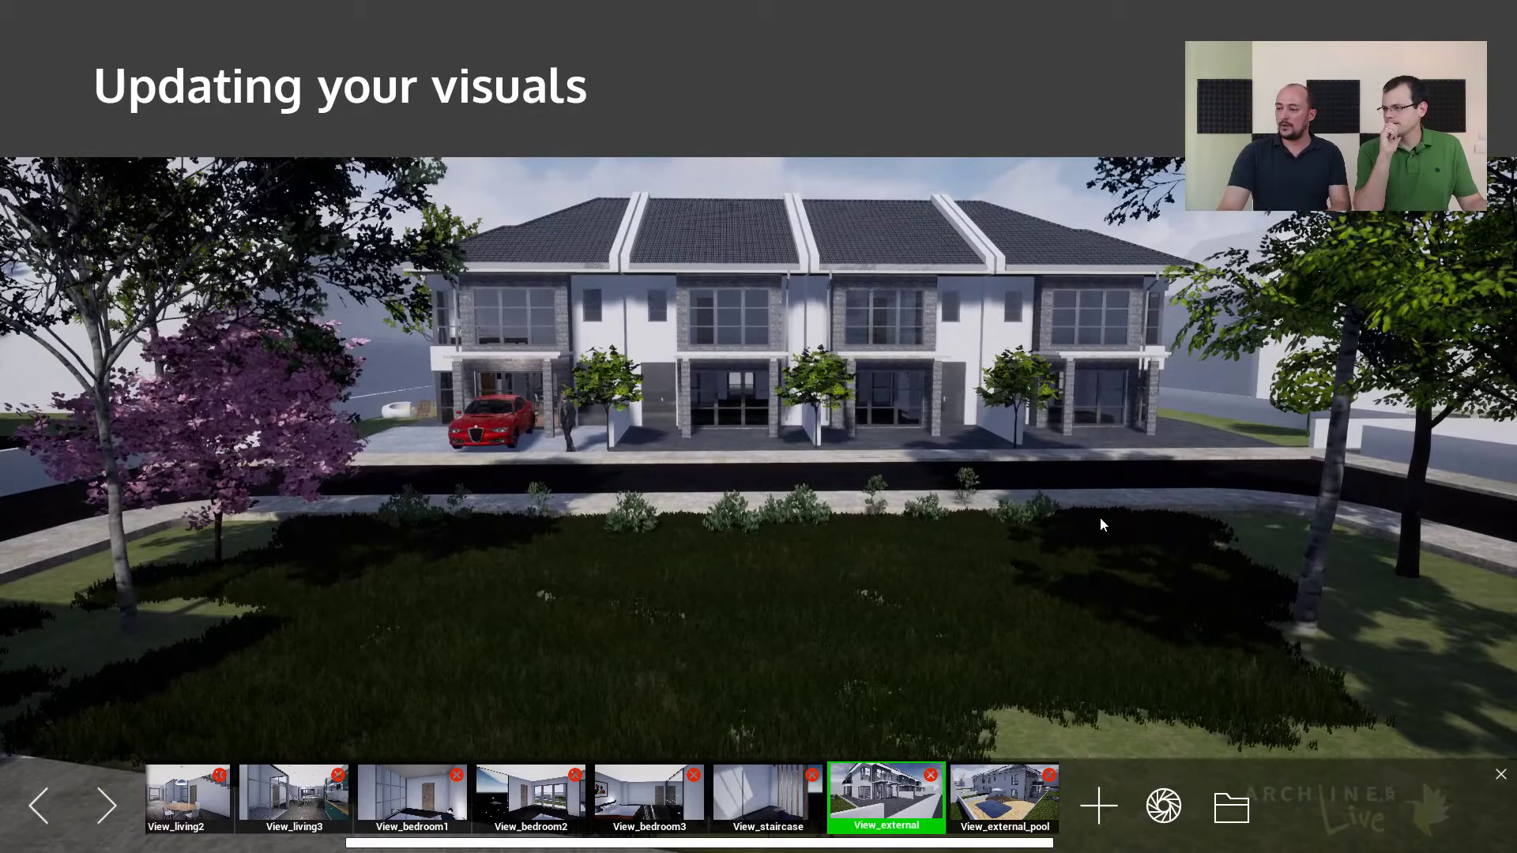
left_click(1095, 809)
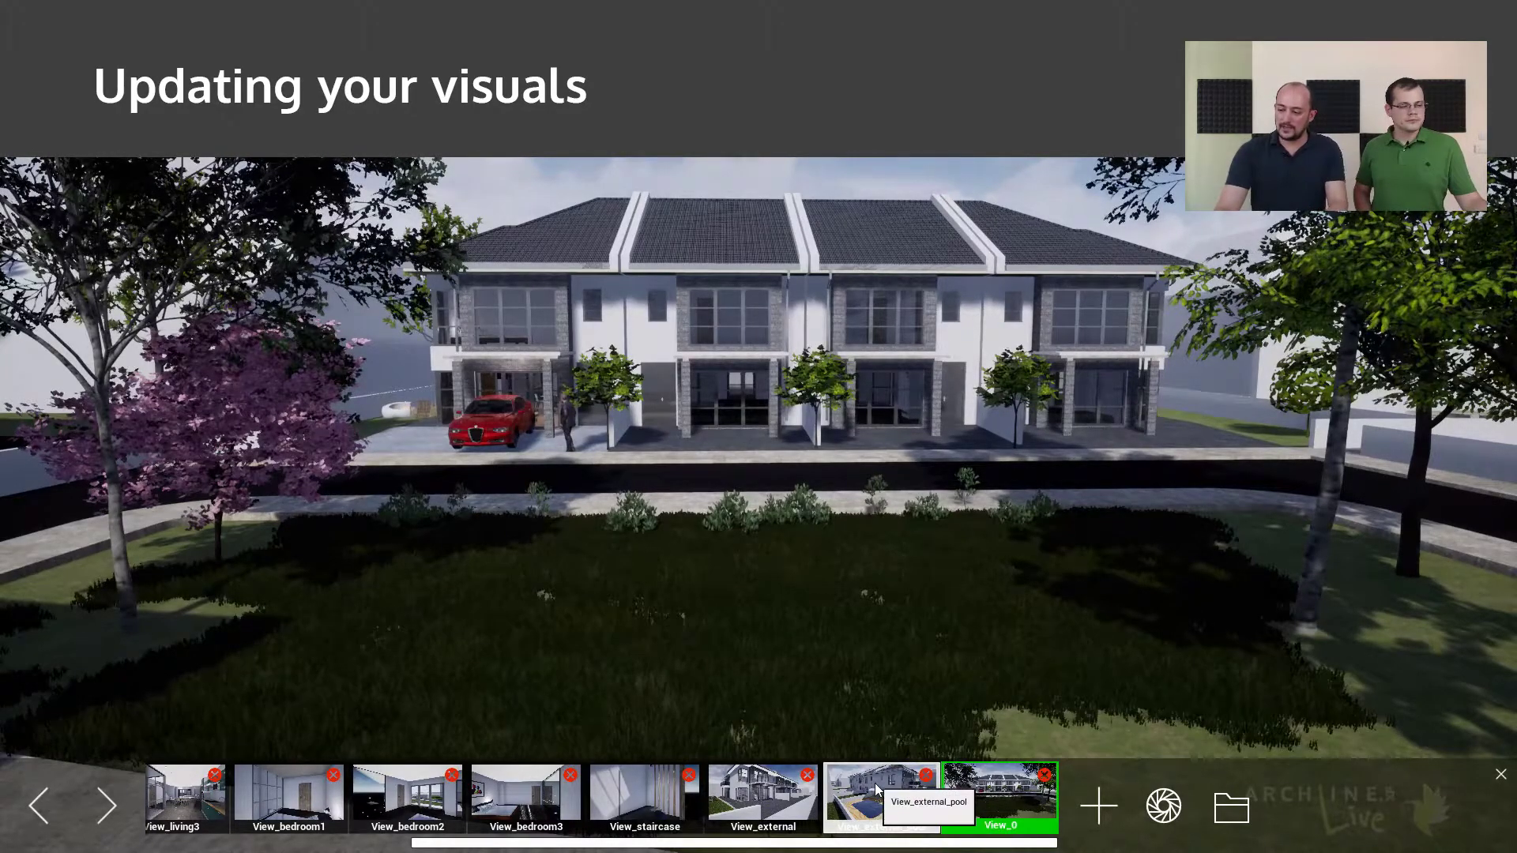
Step: Restore View_external, generate images of the saved views, and open the folder that holds them
left_click(757, 789)
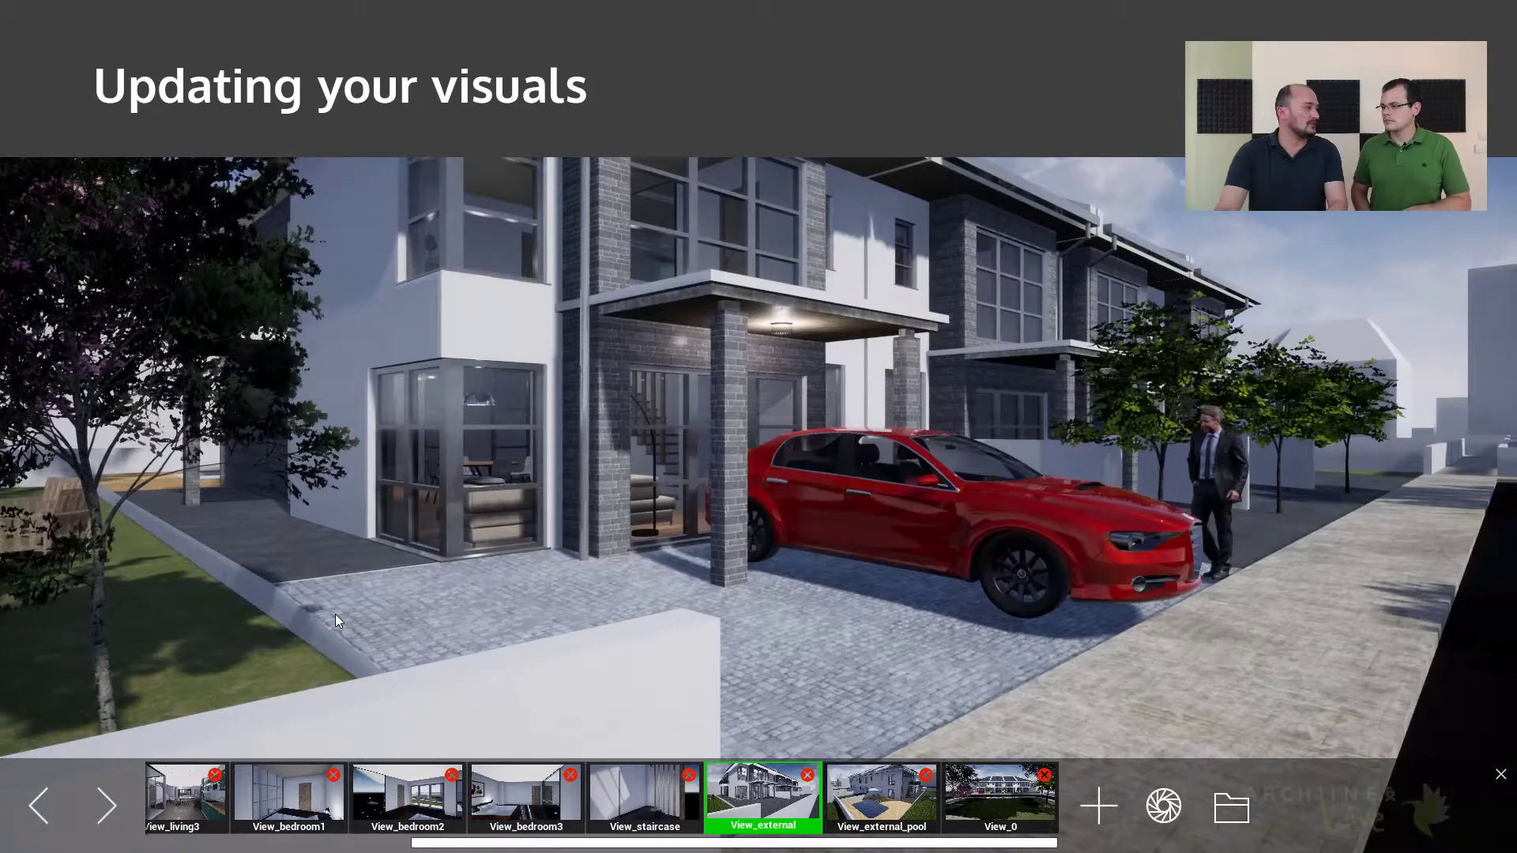
left_click(1164, 806)
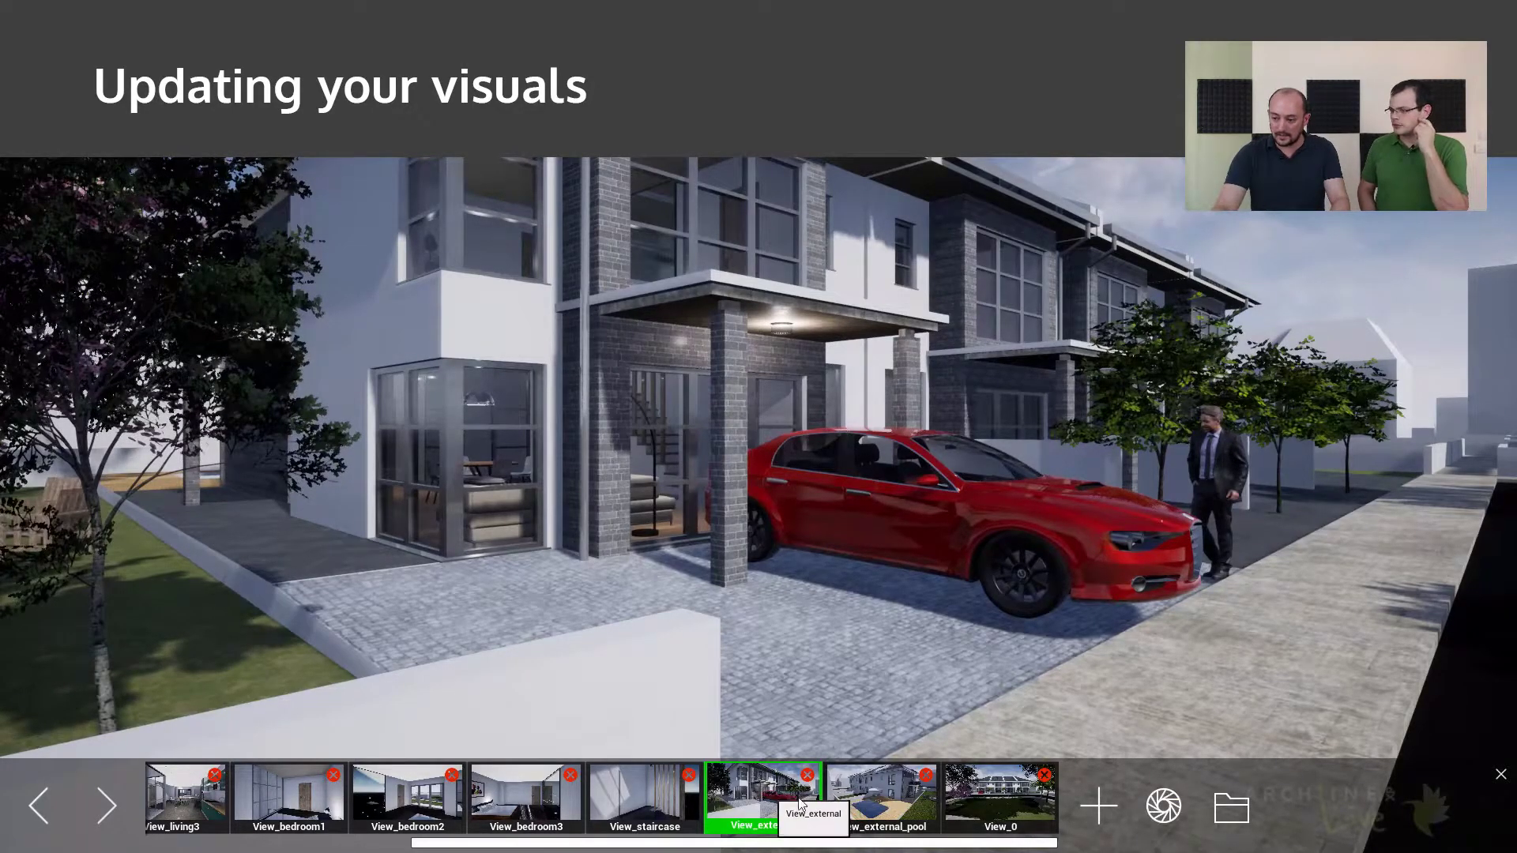
left_click(1228, 814)
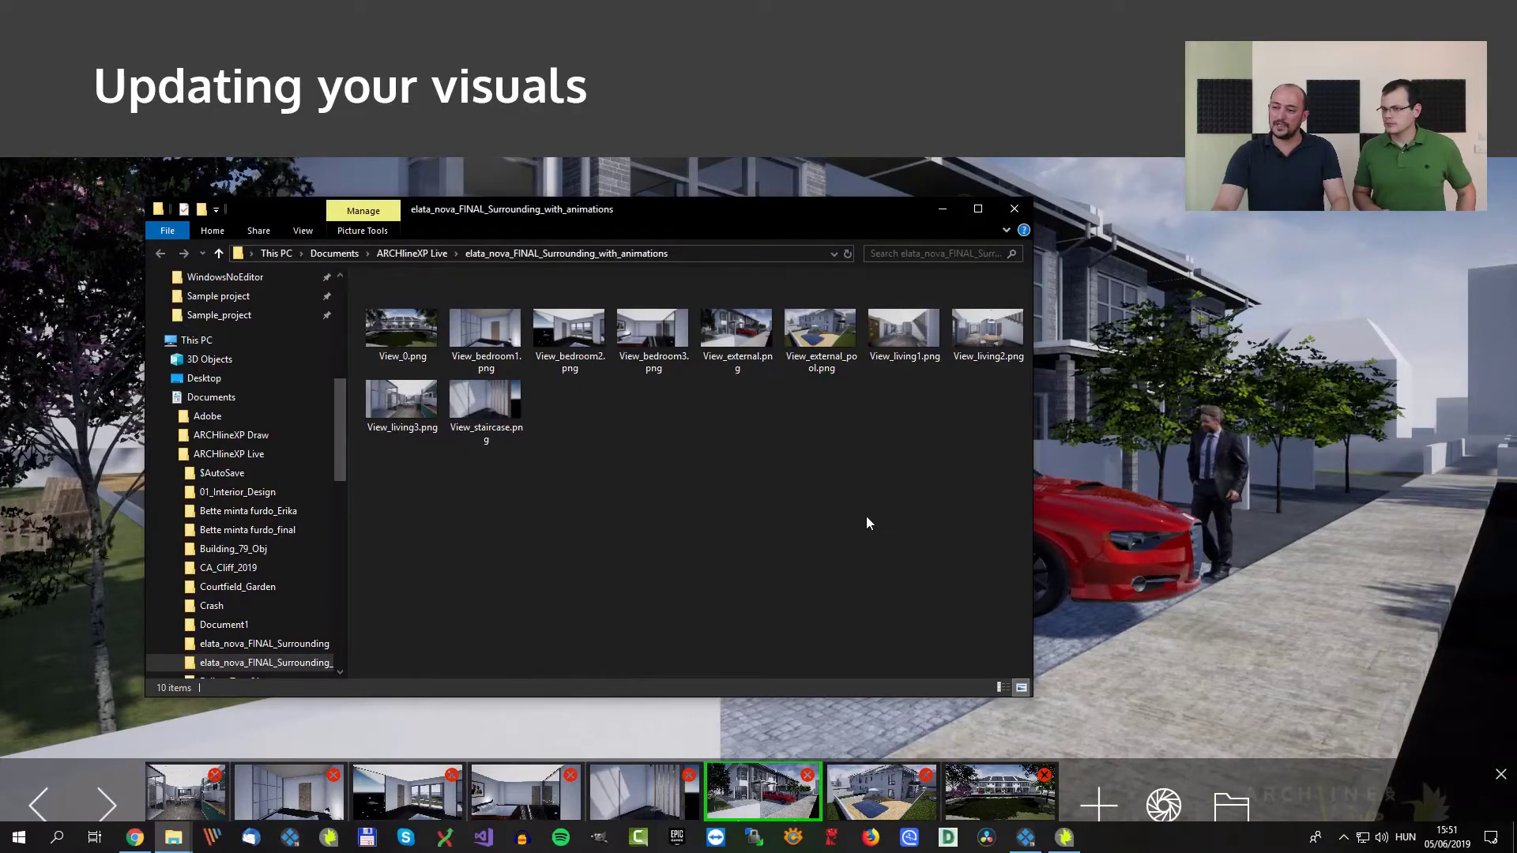
Step: Examine the exported images View_0.png and View_external.png, and close the image folder
left_click(390, 336)
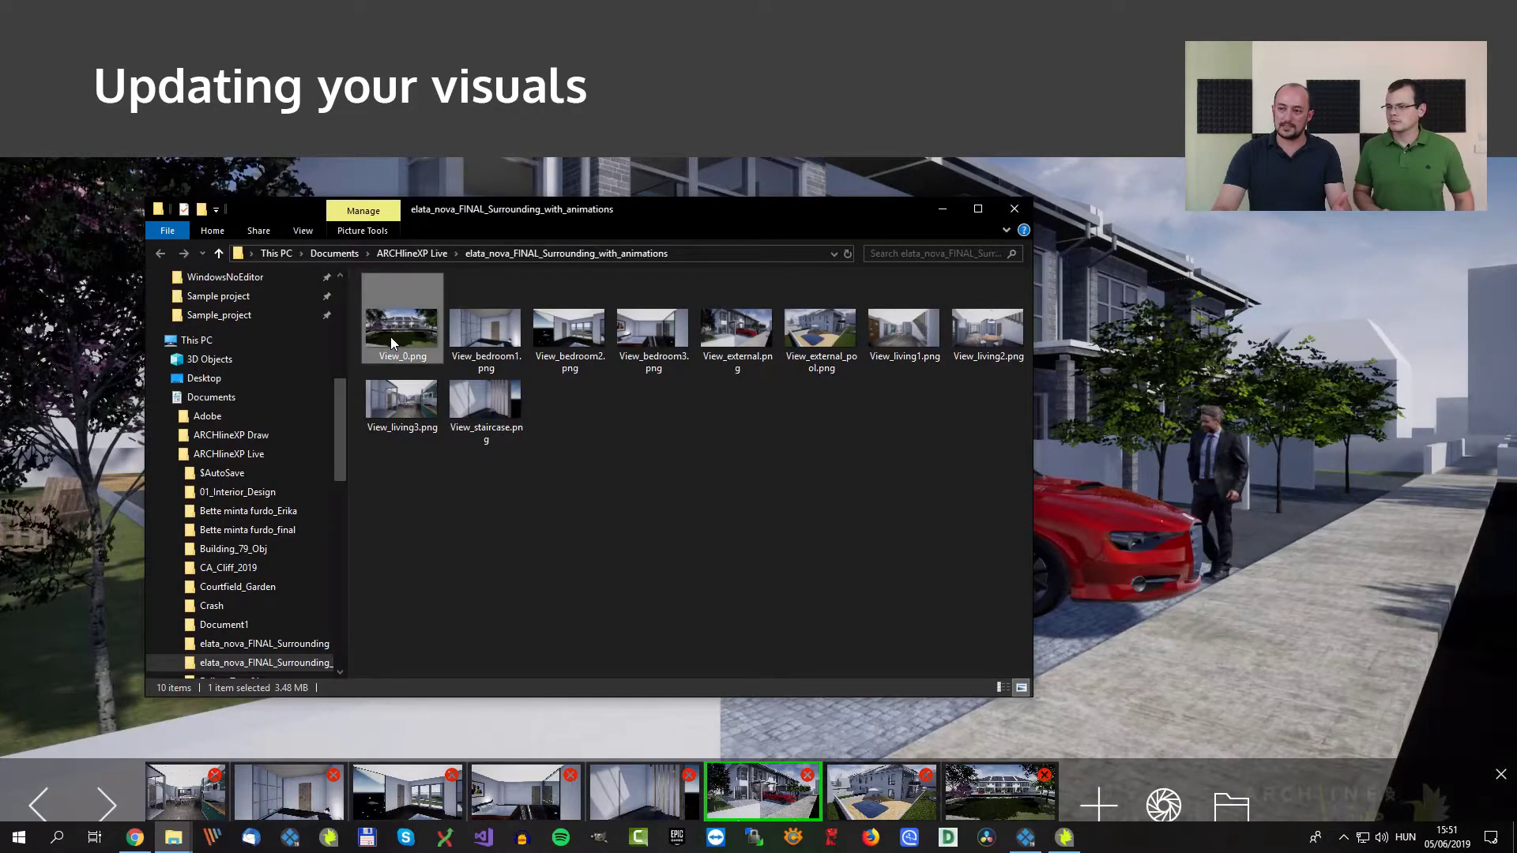
double_click(390, 336)
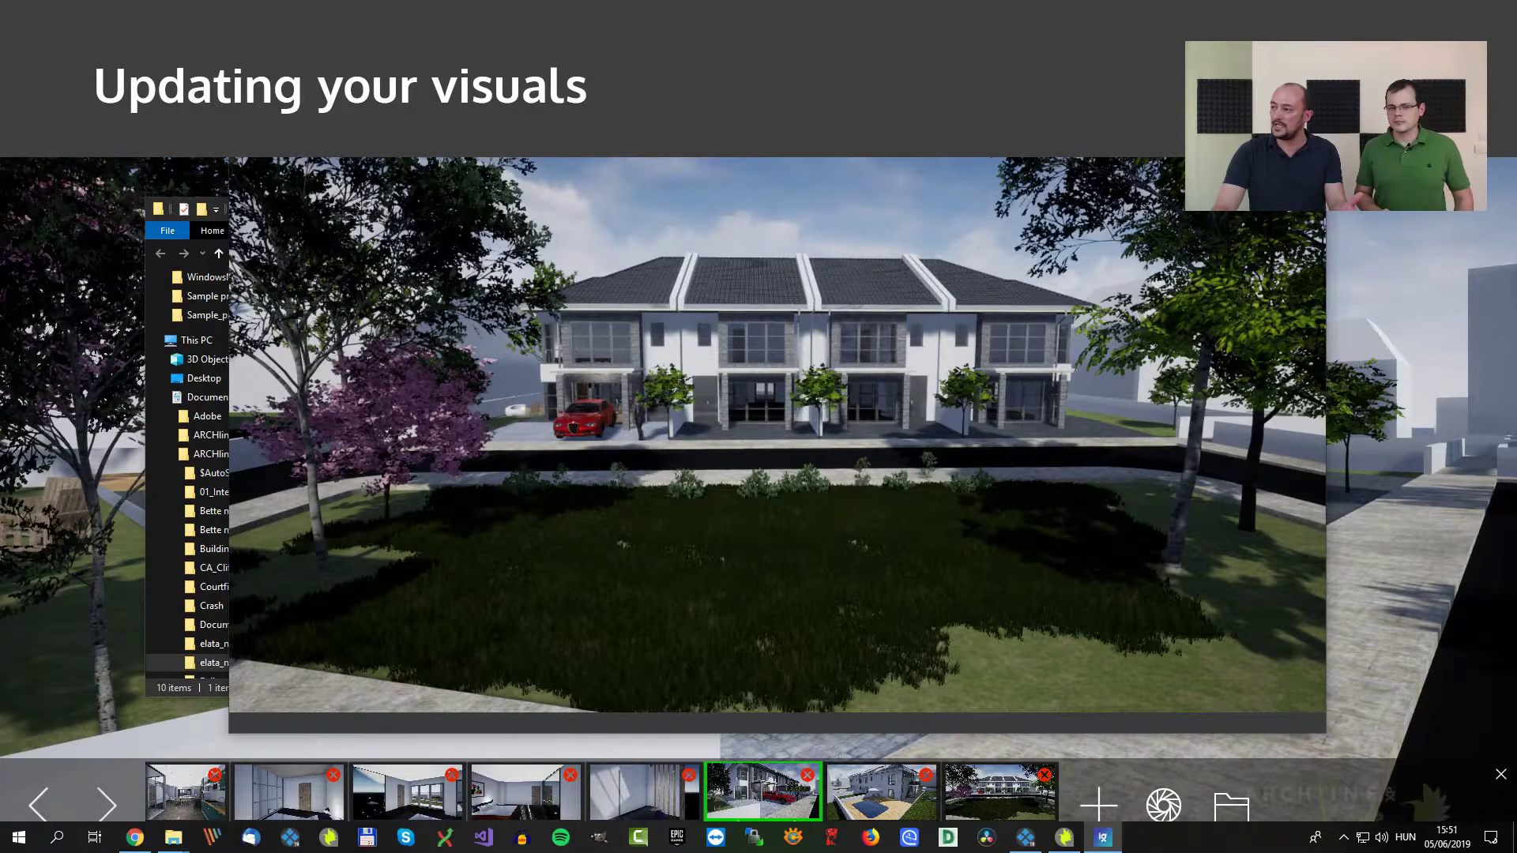
key("Escape")
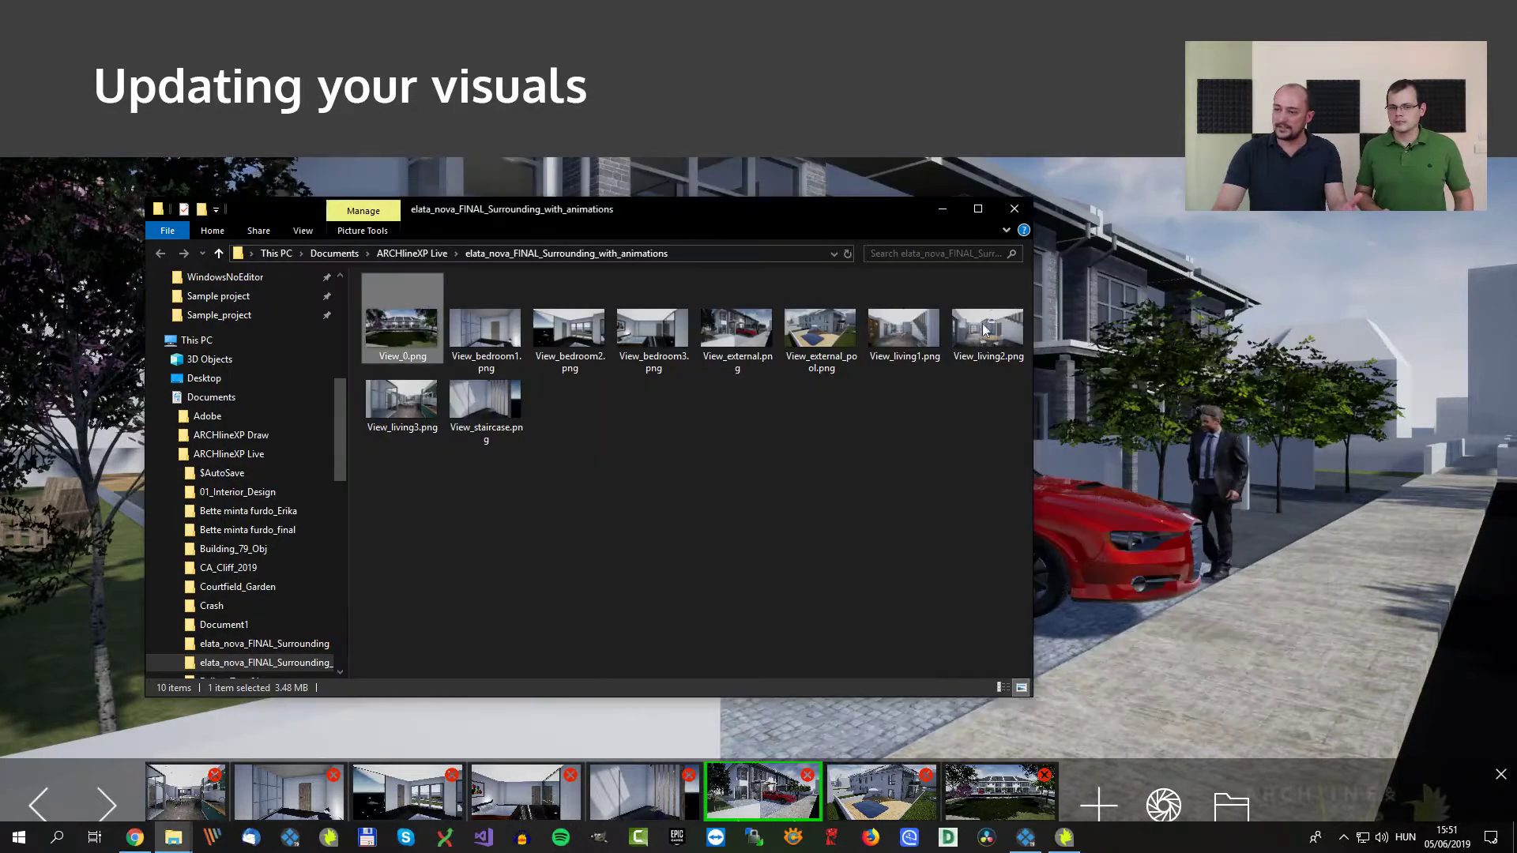
double_click(777, 341)
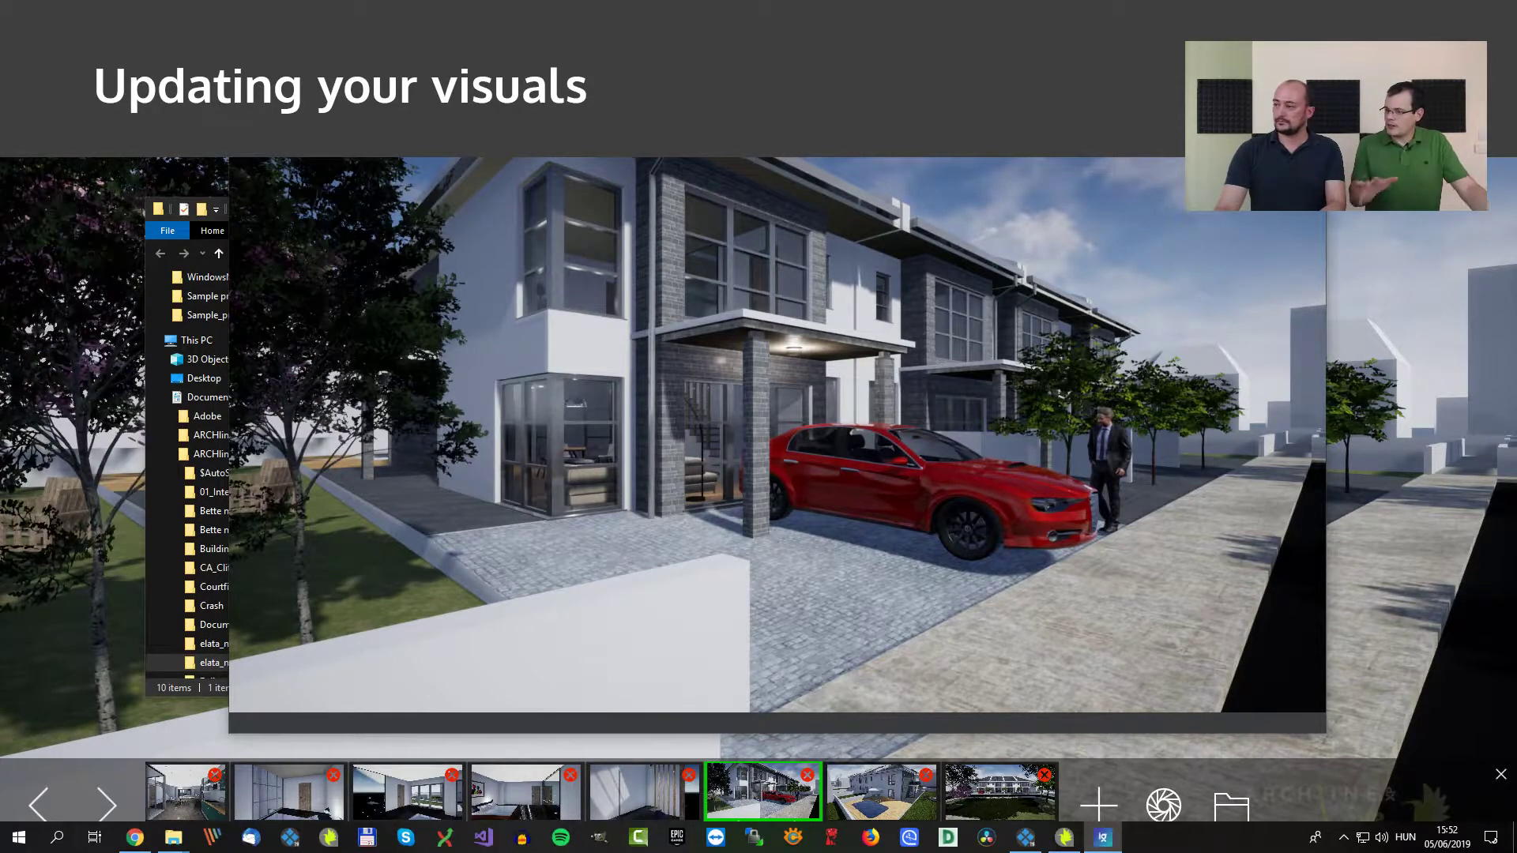
key("Escape")
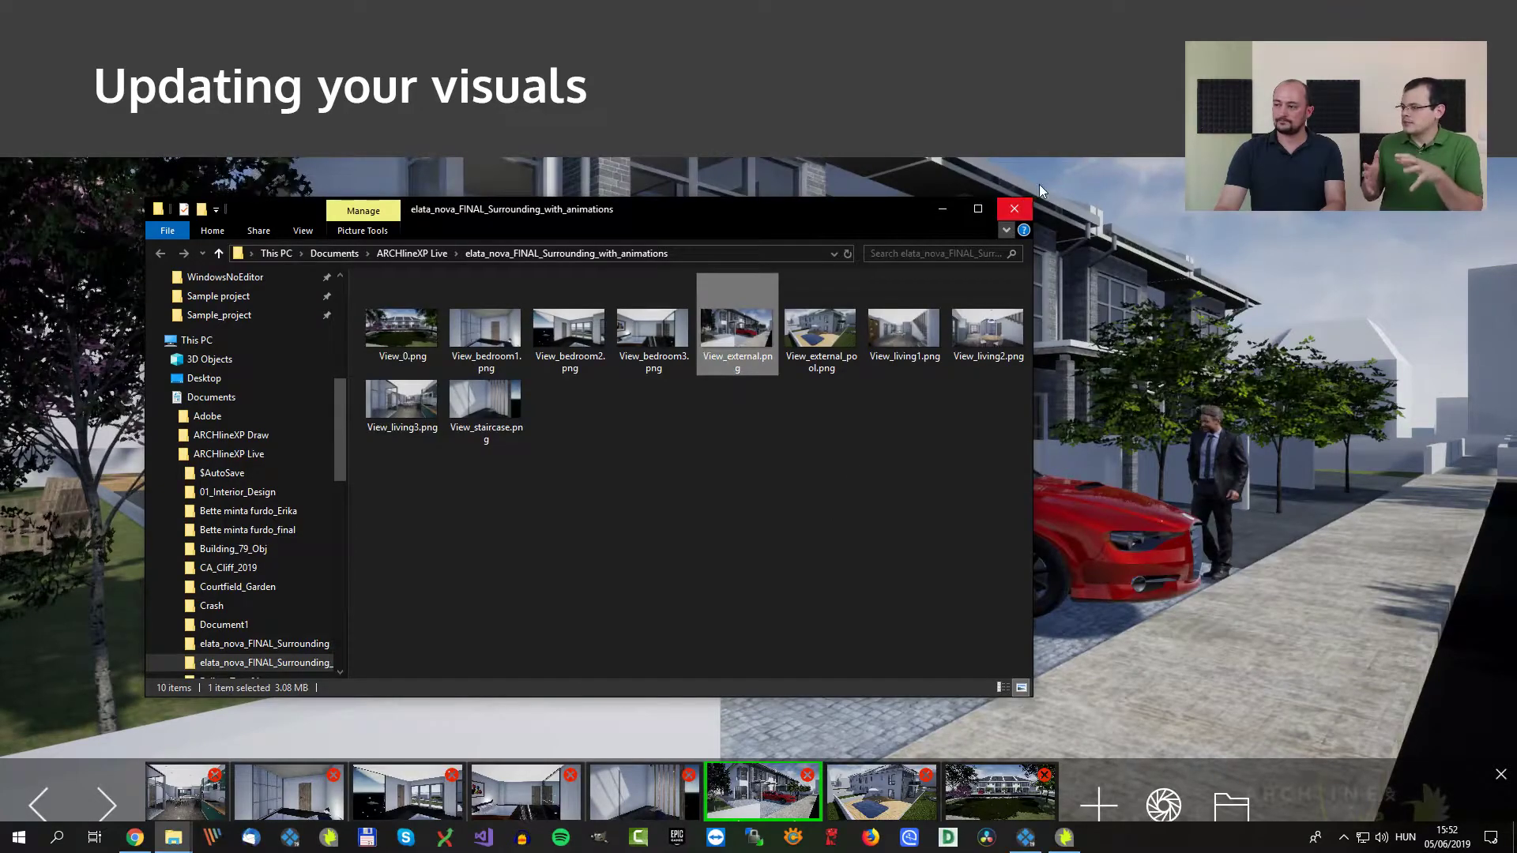
left_click(1013, 210)
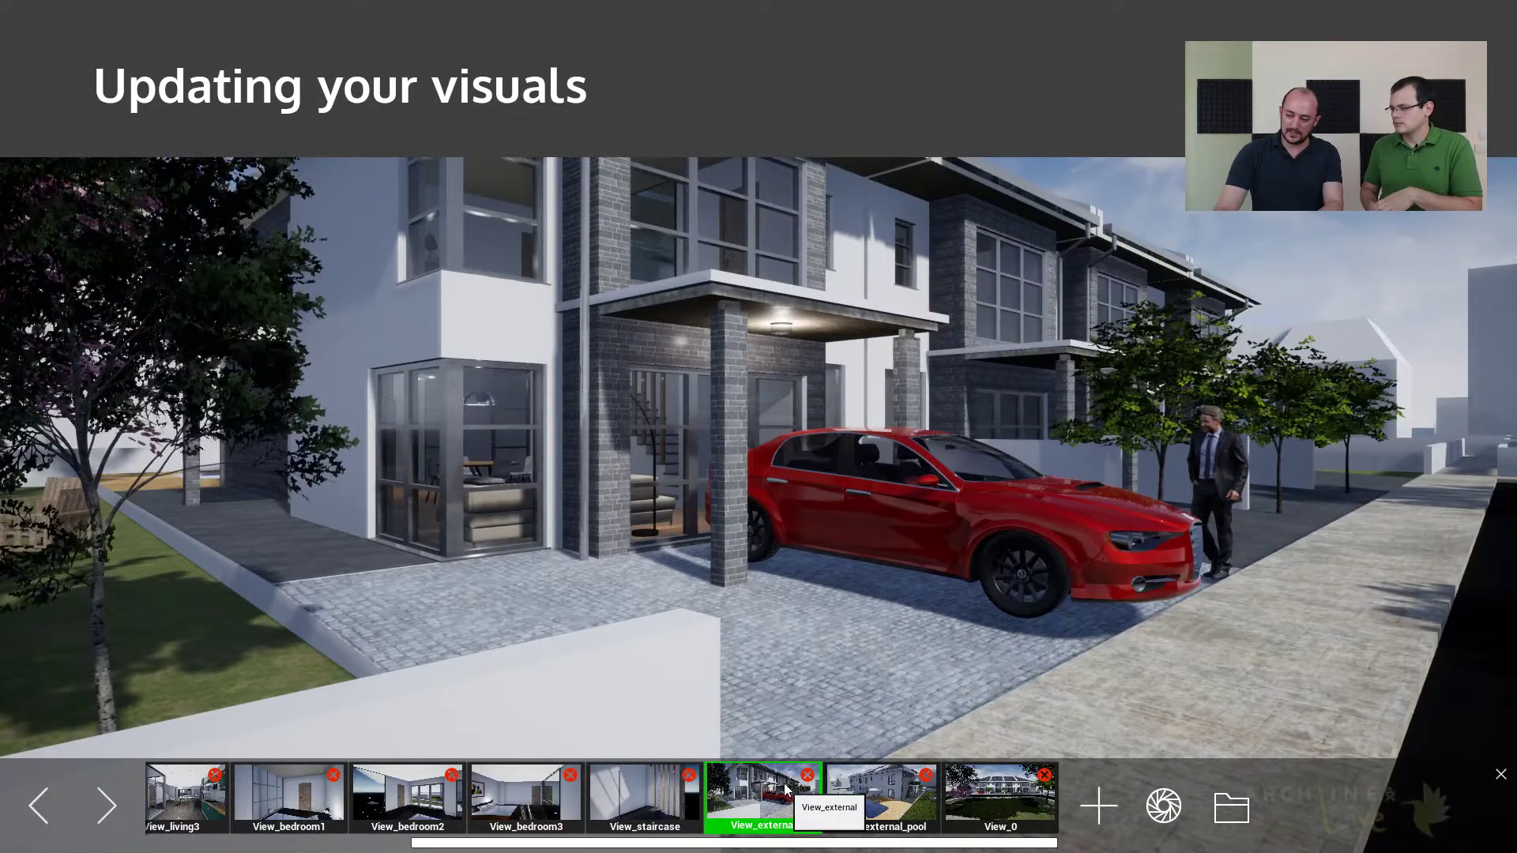
Step: Save the current camera of the house entrance as another view named View_external_N
left_click(1099, 808)
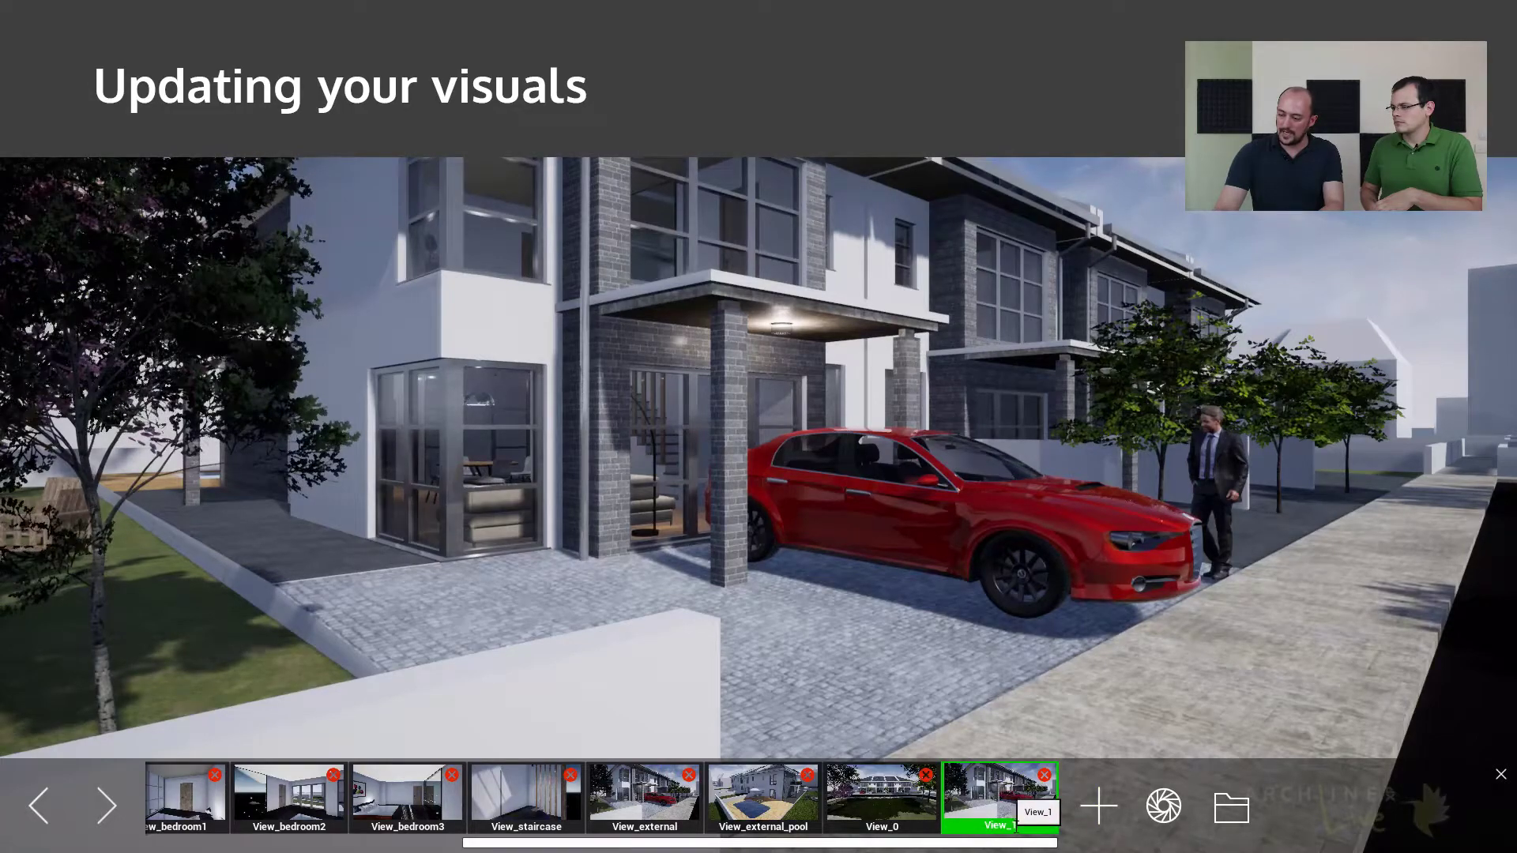
type("ext")
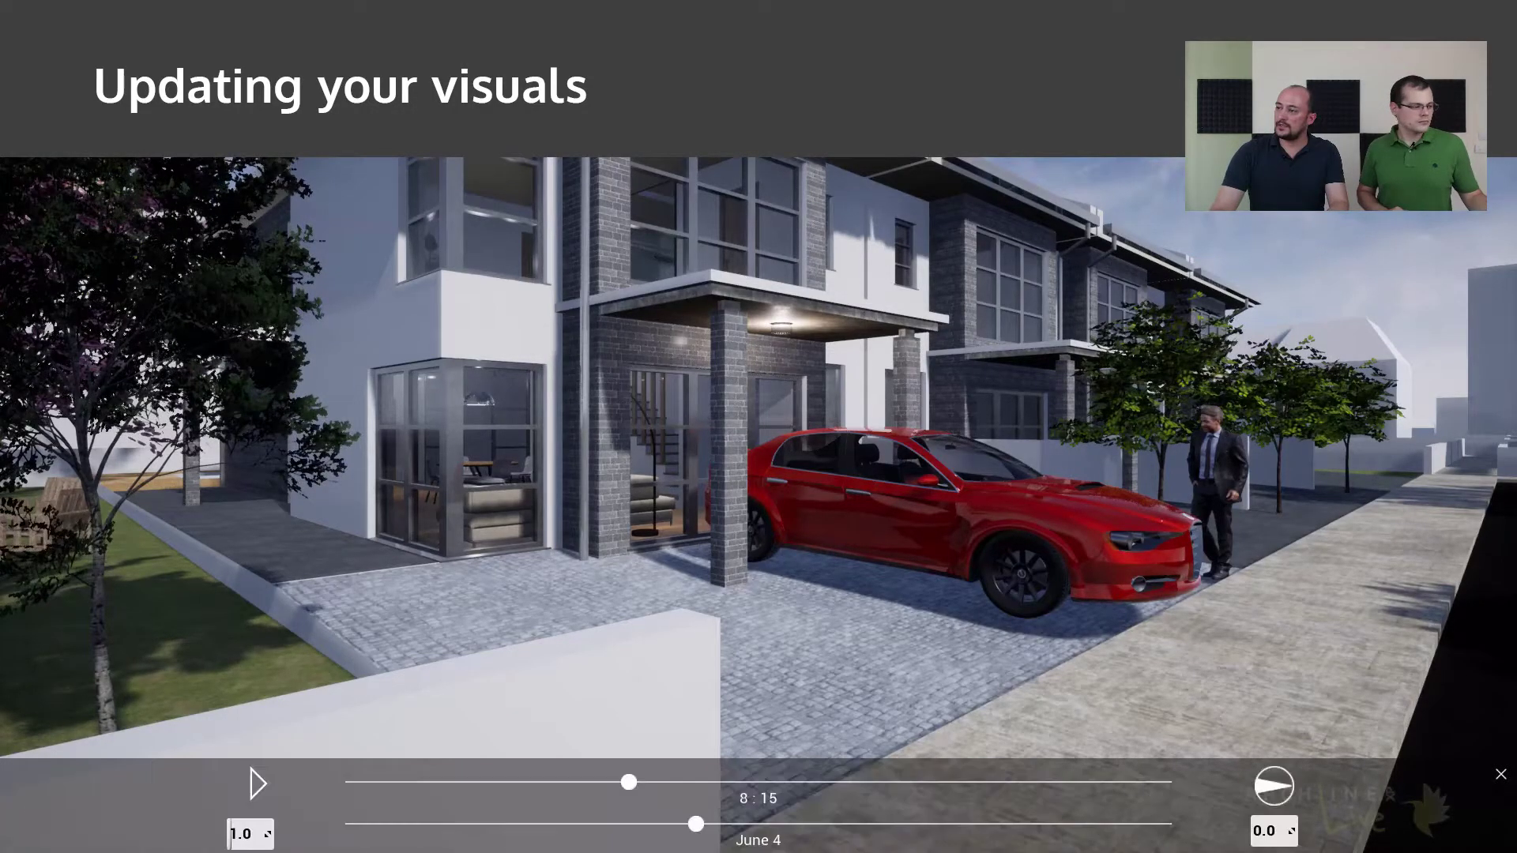
Step: Set the daylight to 1:51 on January 8 and regenerate the images of the saved views
left_click_drag(628, 780, 408, 782)
left_click_drag(600, 823, 363, 823)
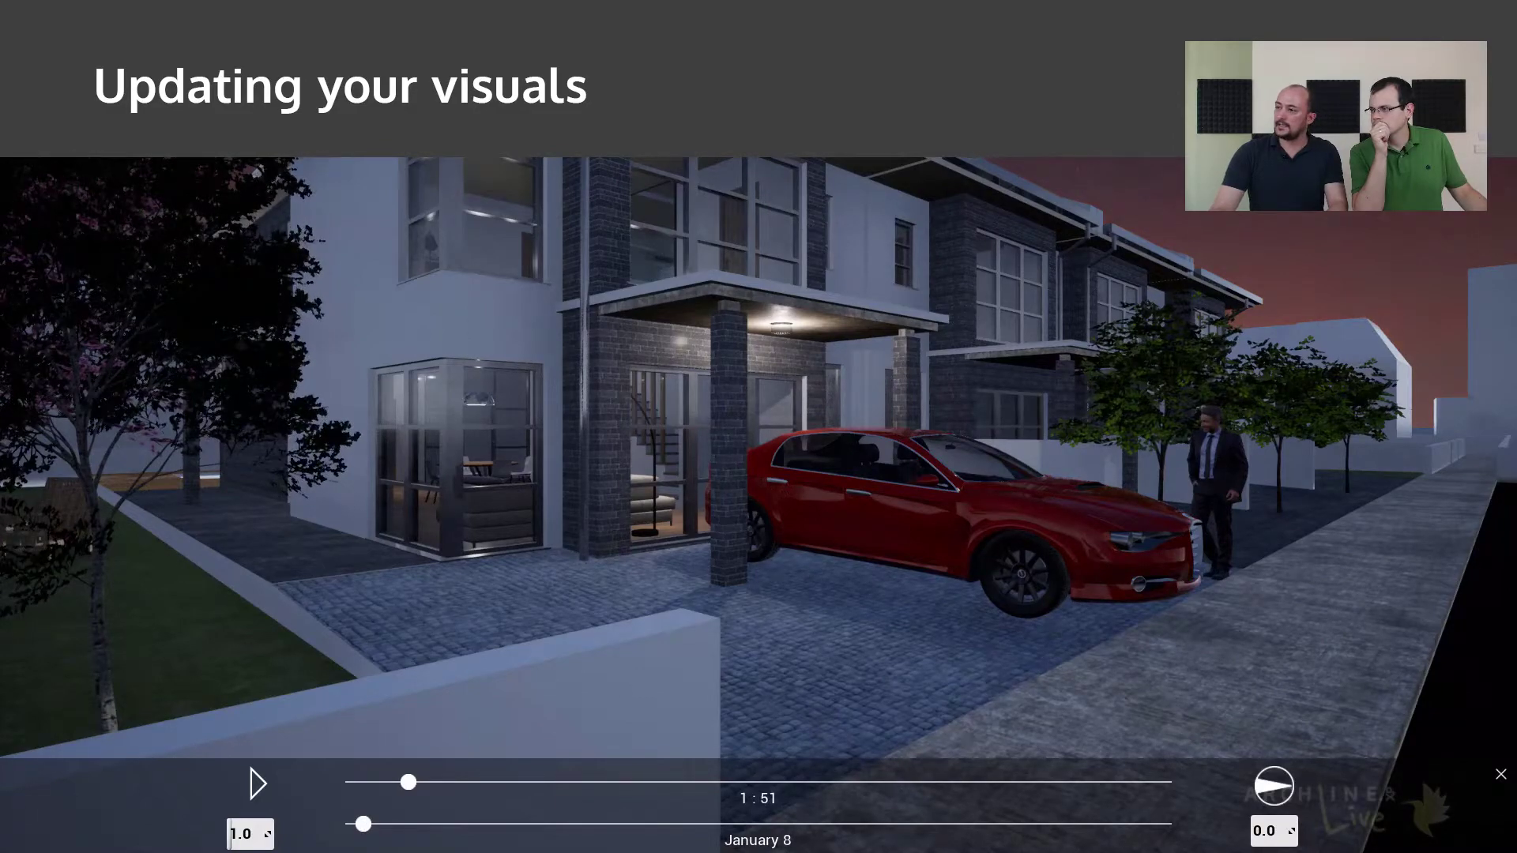
key("v")
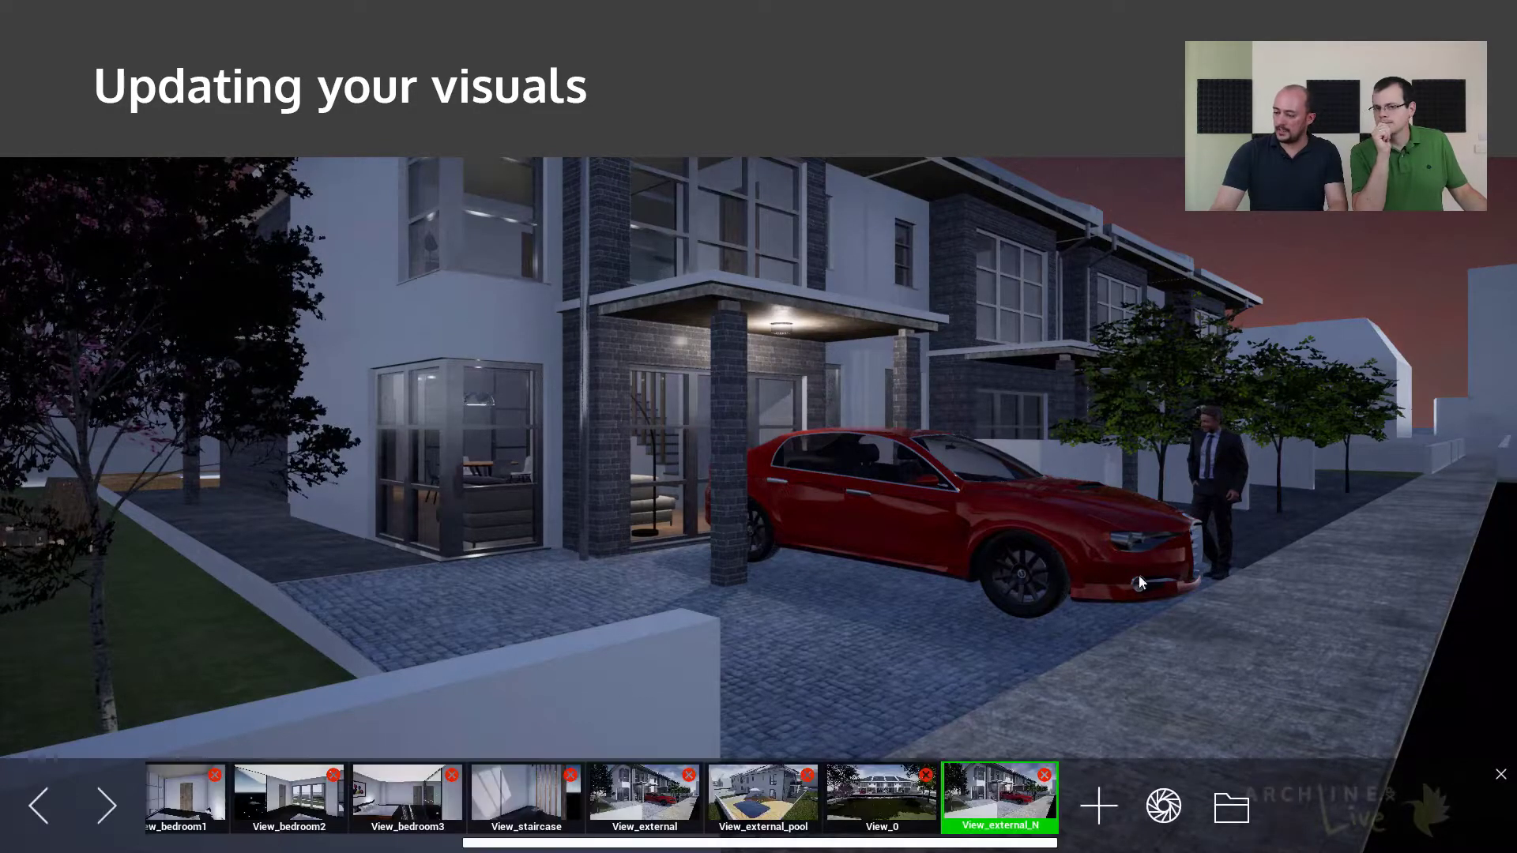
left_click(1159, 809)
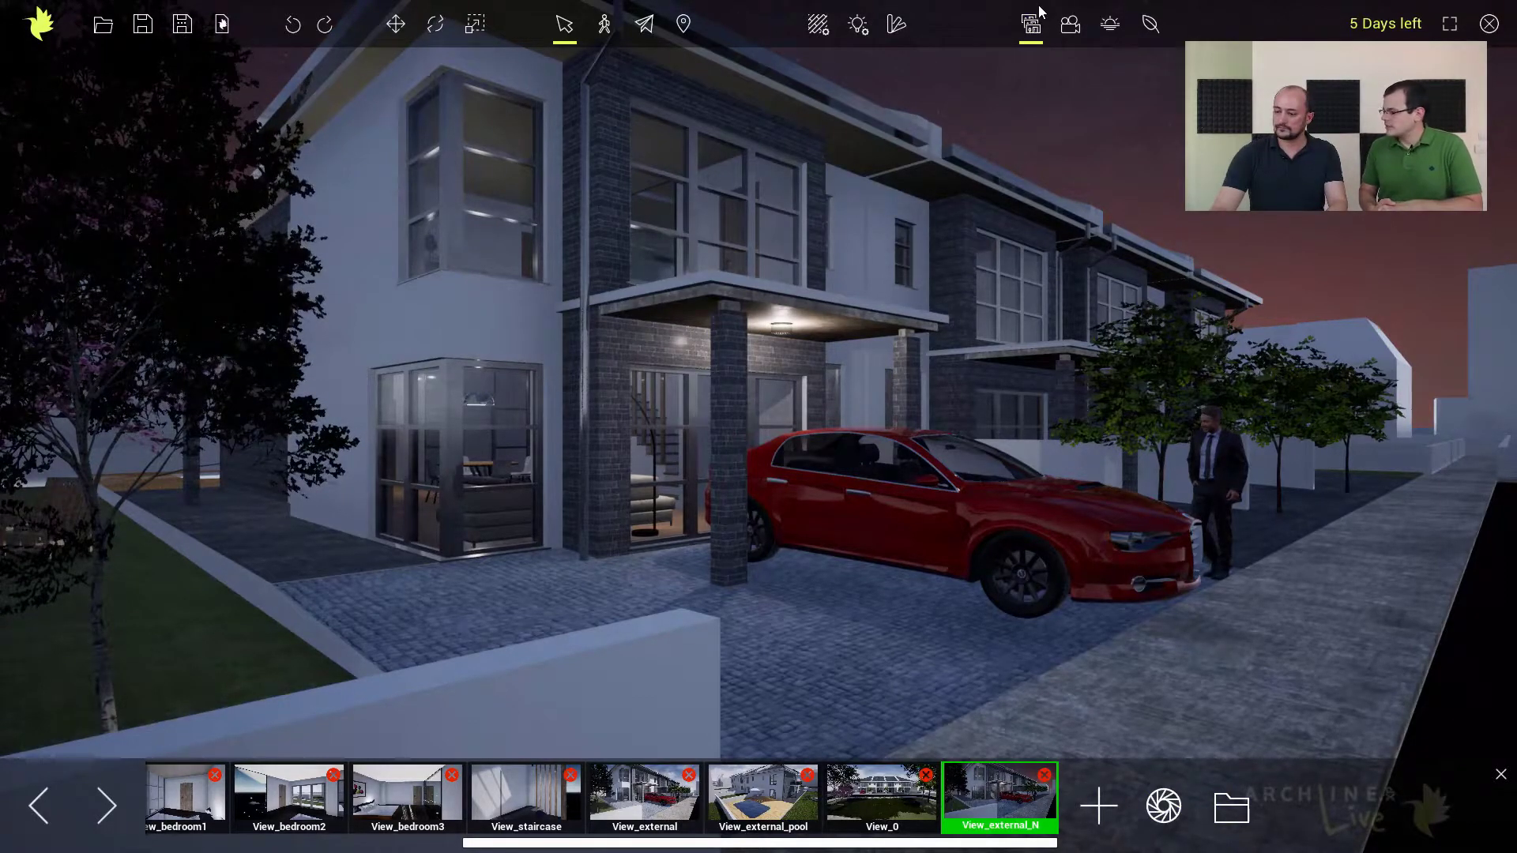
Step: Set the daylight to 12:15 on July 20
left_click(1110, 23)
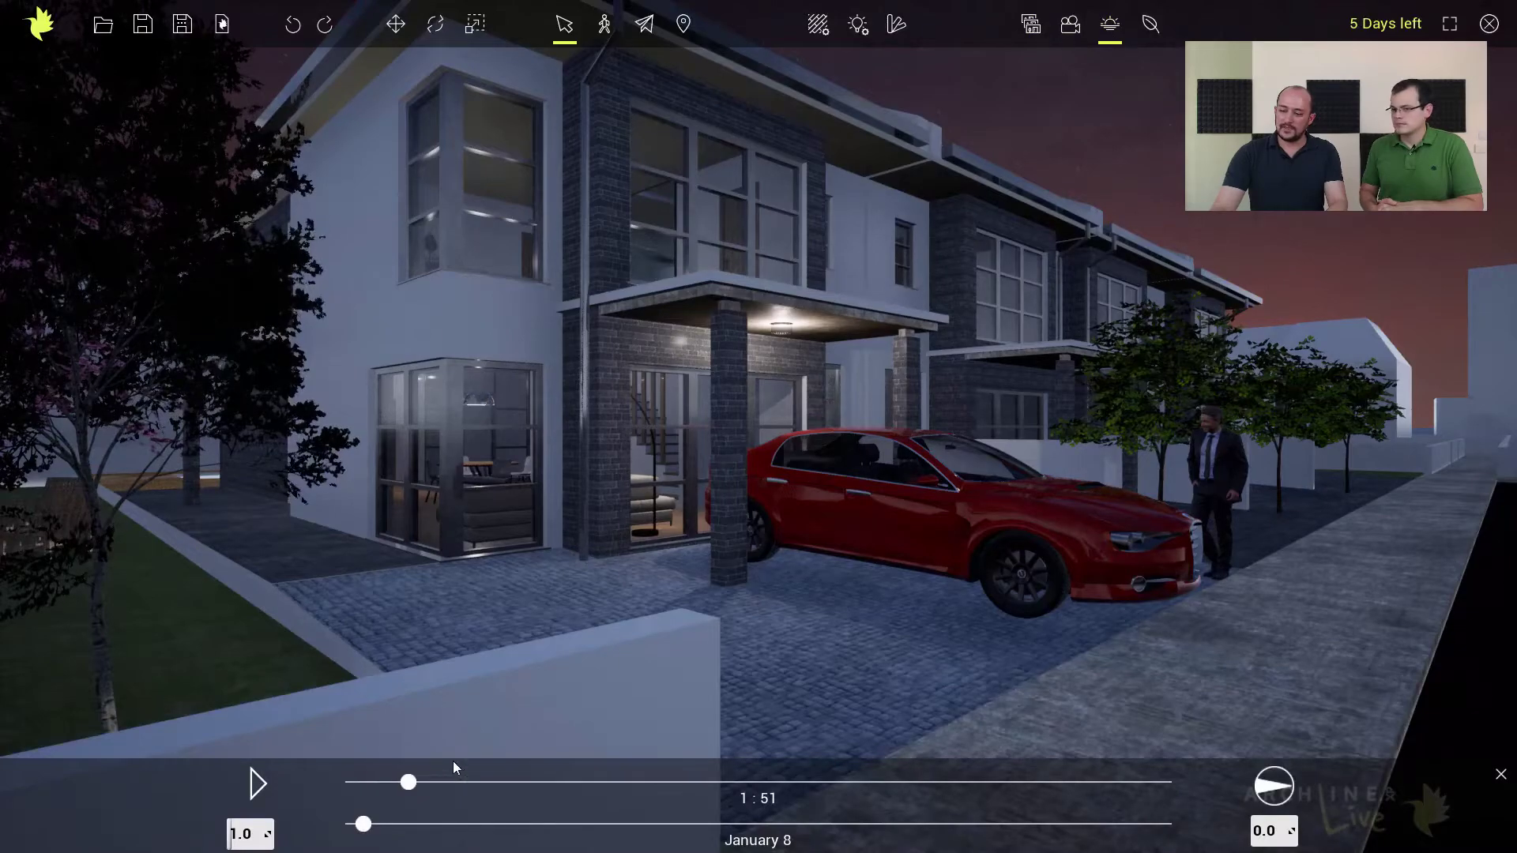
left_click_drag(409, 782, 767, 782)
left_click_drag(363, 824, 800, 821)
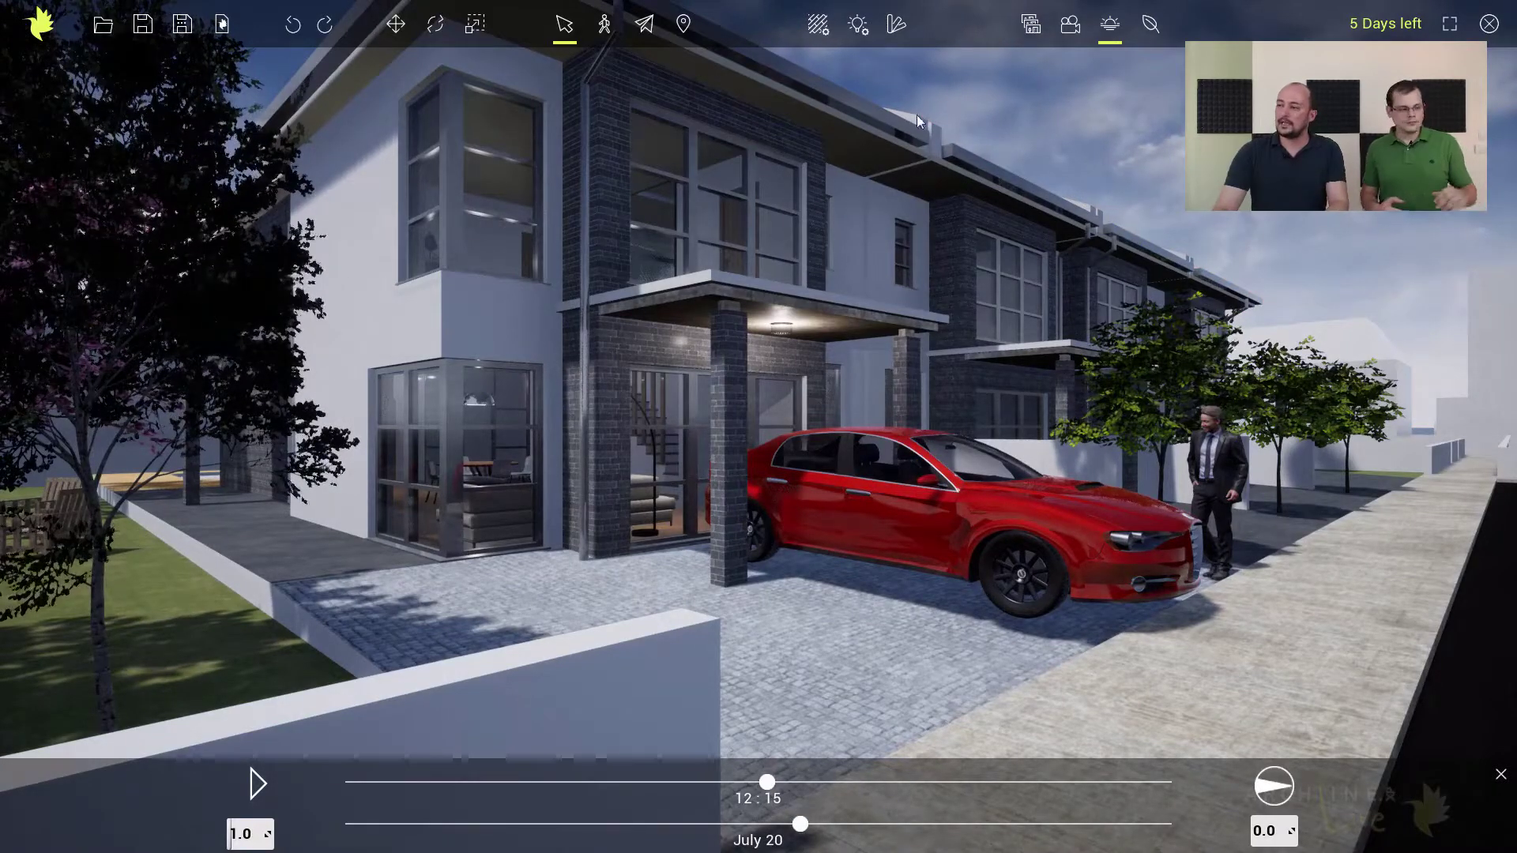
Step: Show the available animations and play Animation 0 and Animation 1 through to the end
left_click(1070, 26)
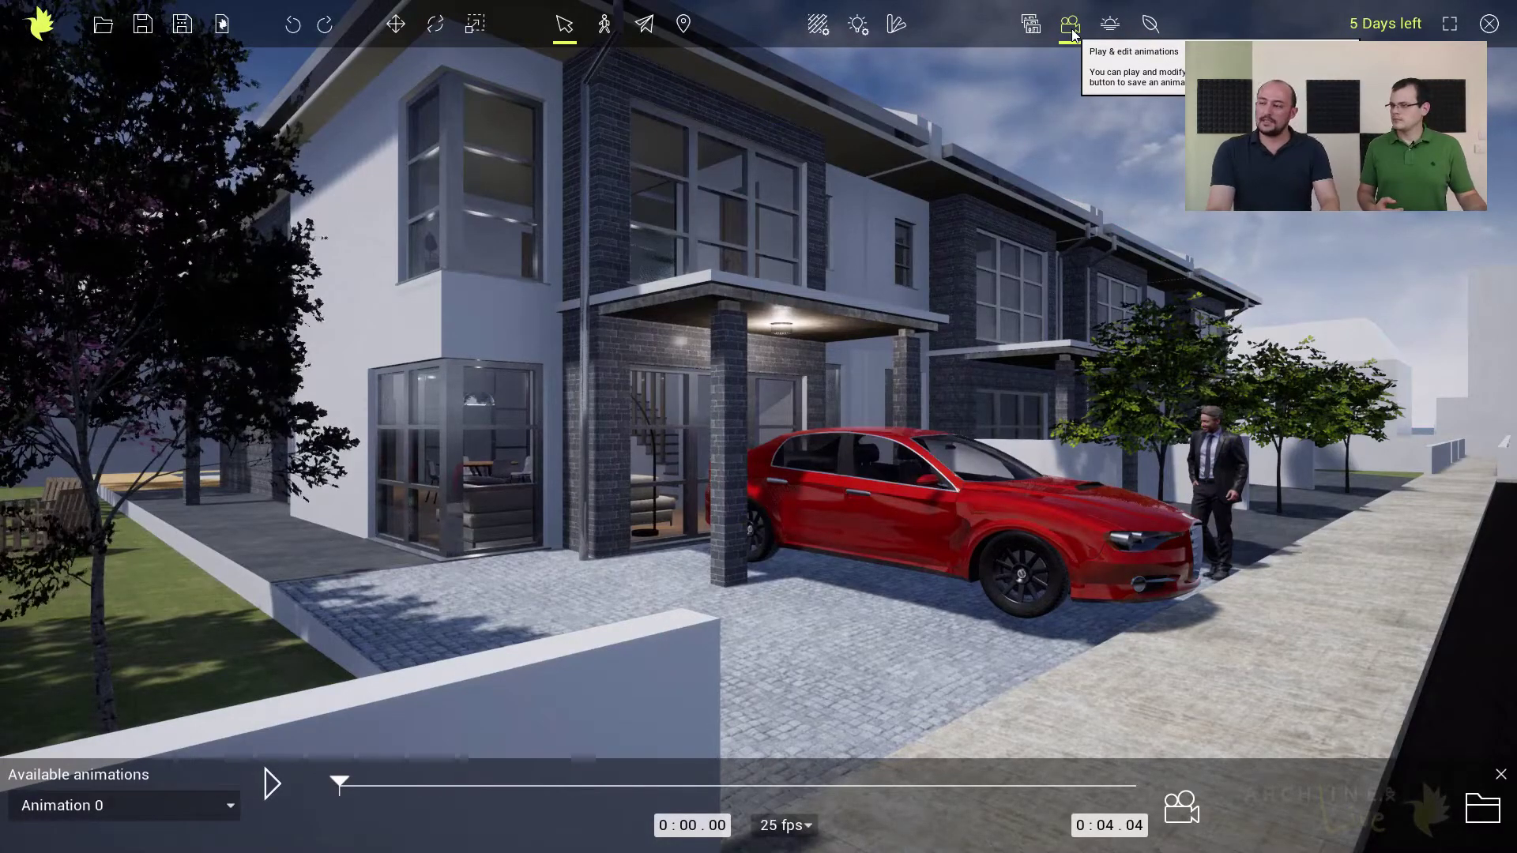
left_click(271, 784)
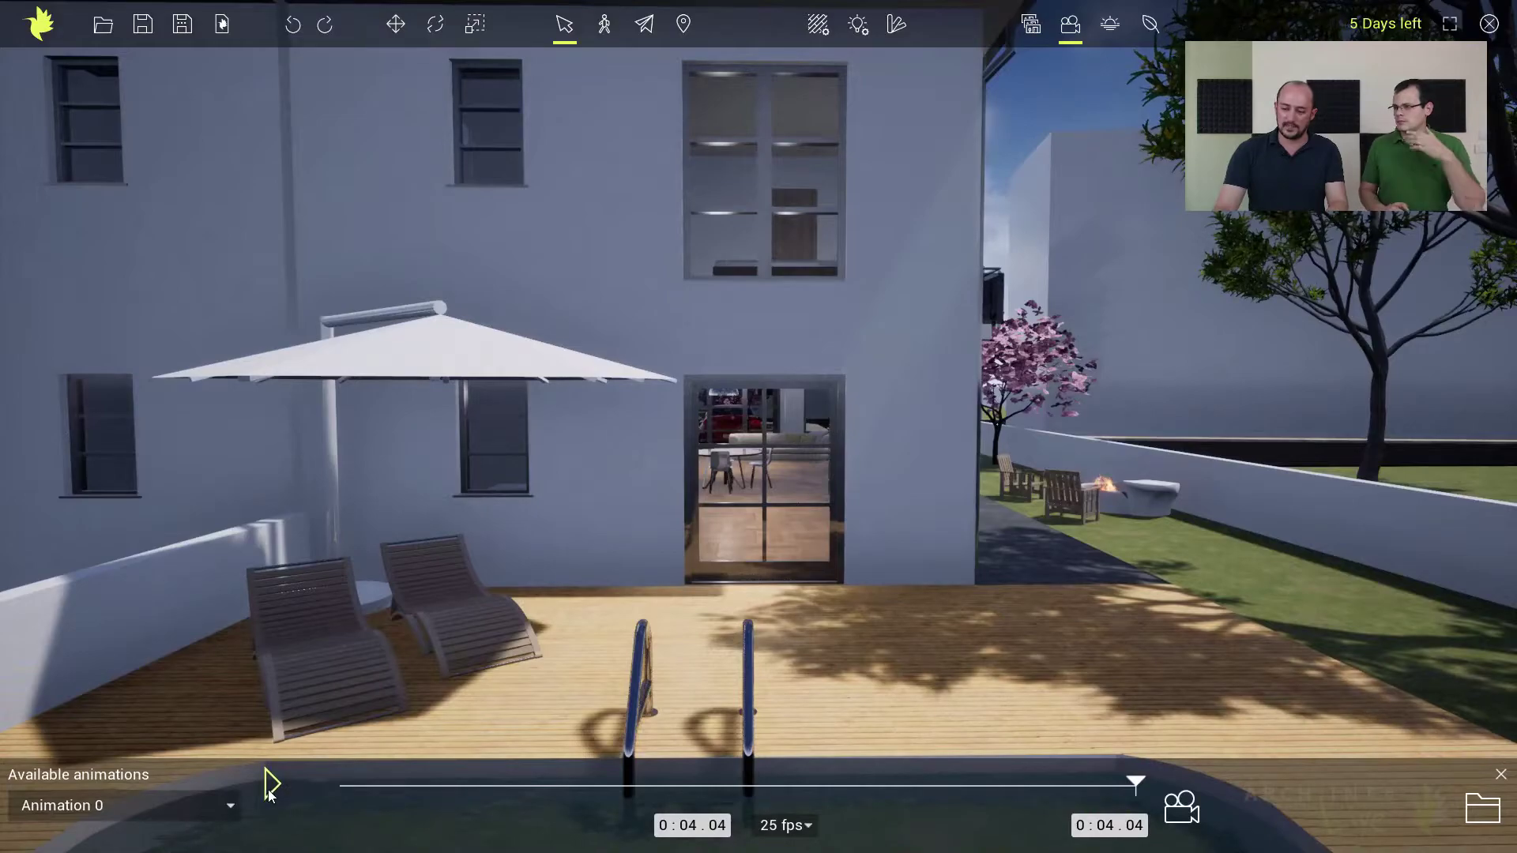
left_click(226, 802)
left_click(104, 760)
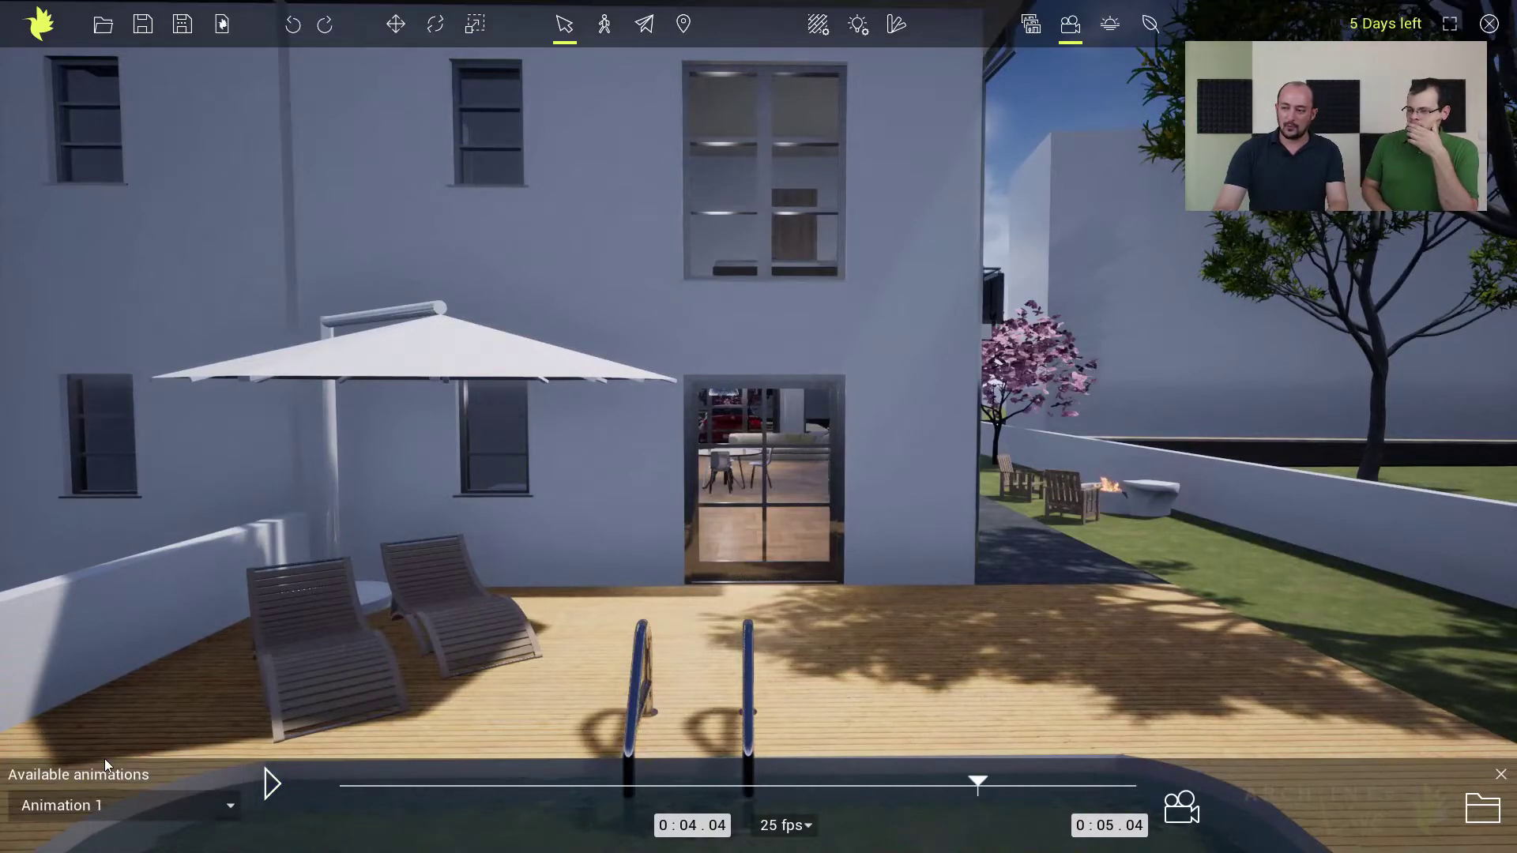
left_click(268, 788)
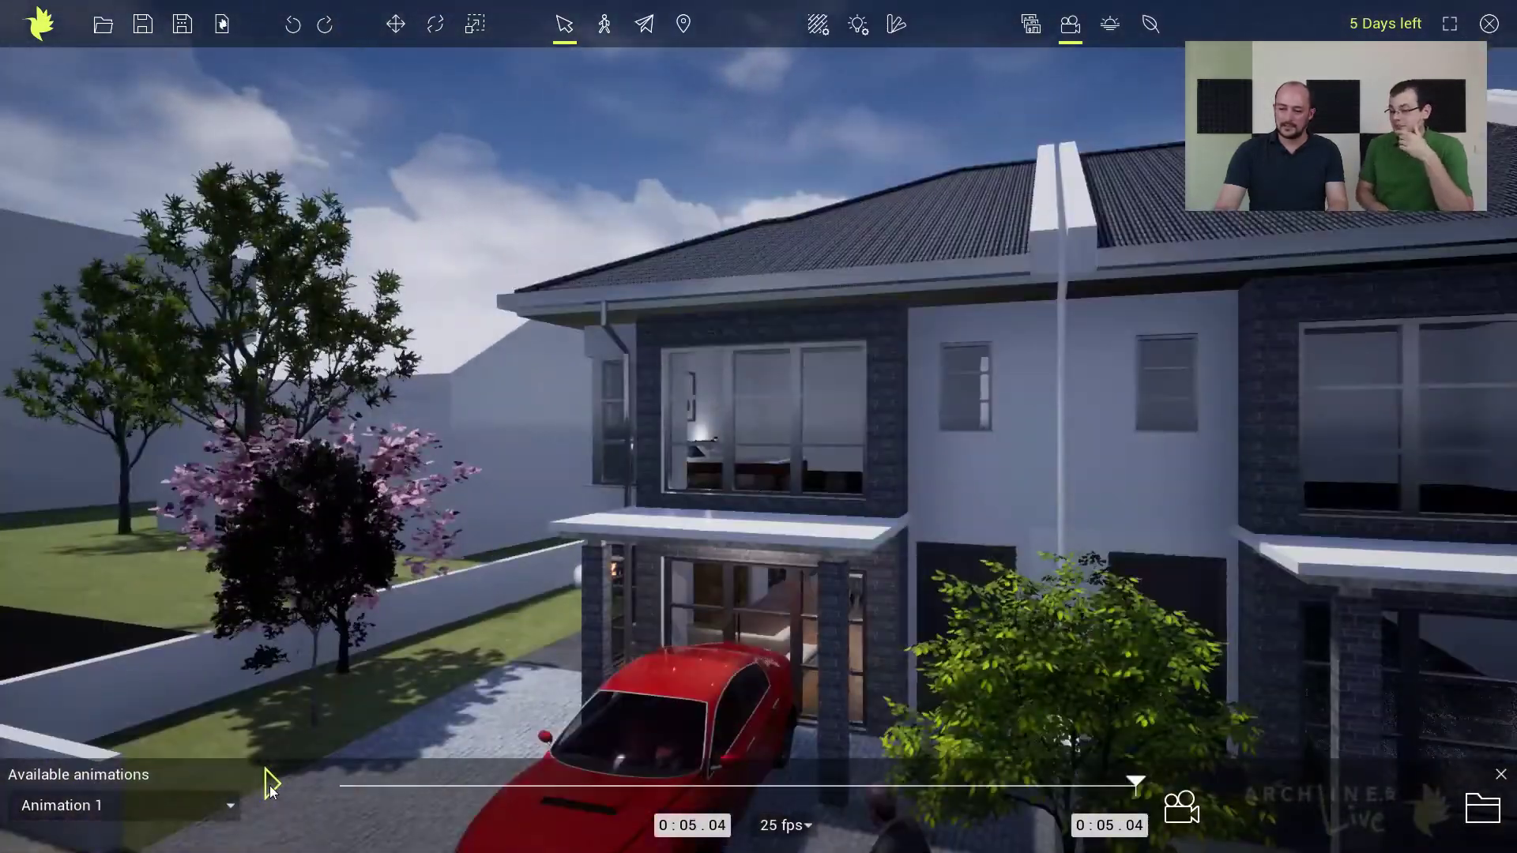
Step: Load Animation 2, scrub it to 0:00.28, and lower the red car onto the driveway paving
left_click(212, 804)
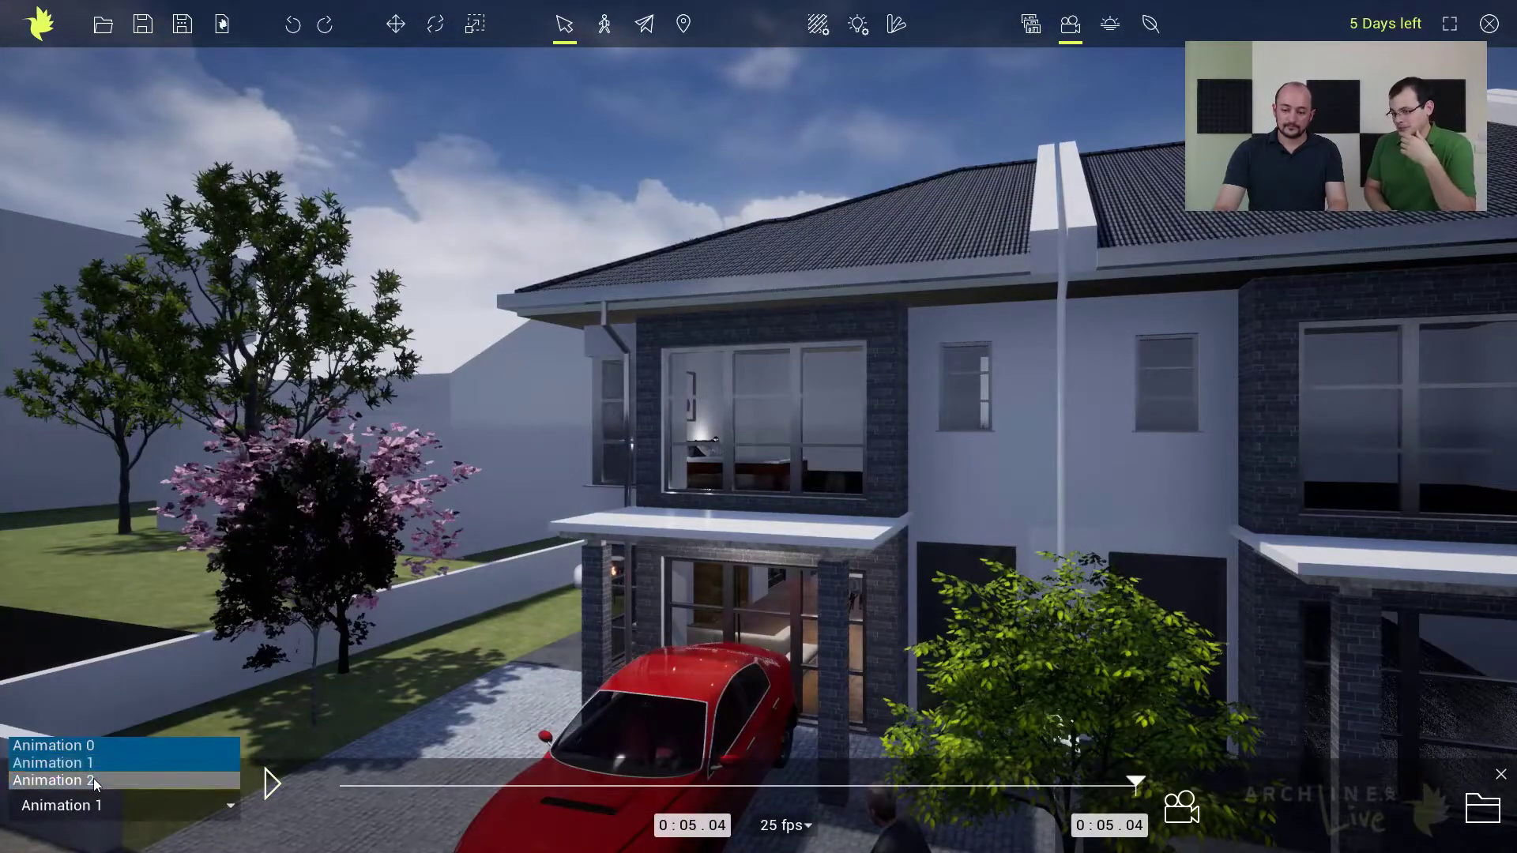
left_click(94, 779)
mouse_move(395, 780)
left_mouse_down()
mouse_move(350, 781)
mouse_move(907, 778)
mouse_move(374, 764)
left_mouse_up()
left_click(910, 581)
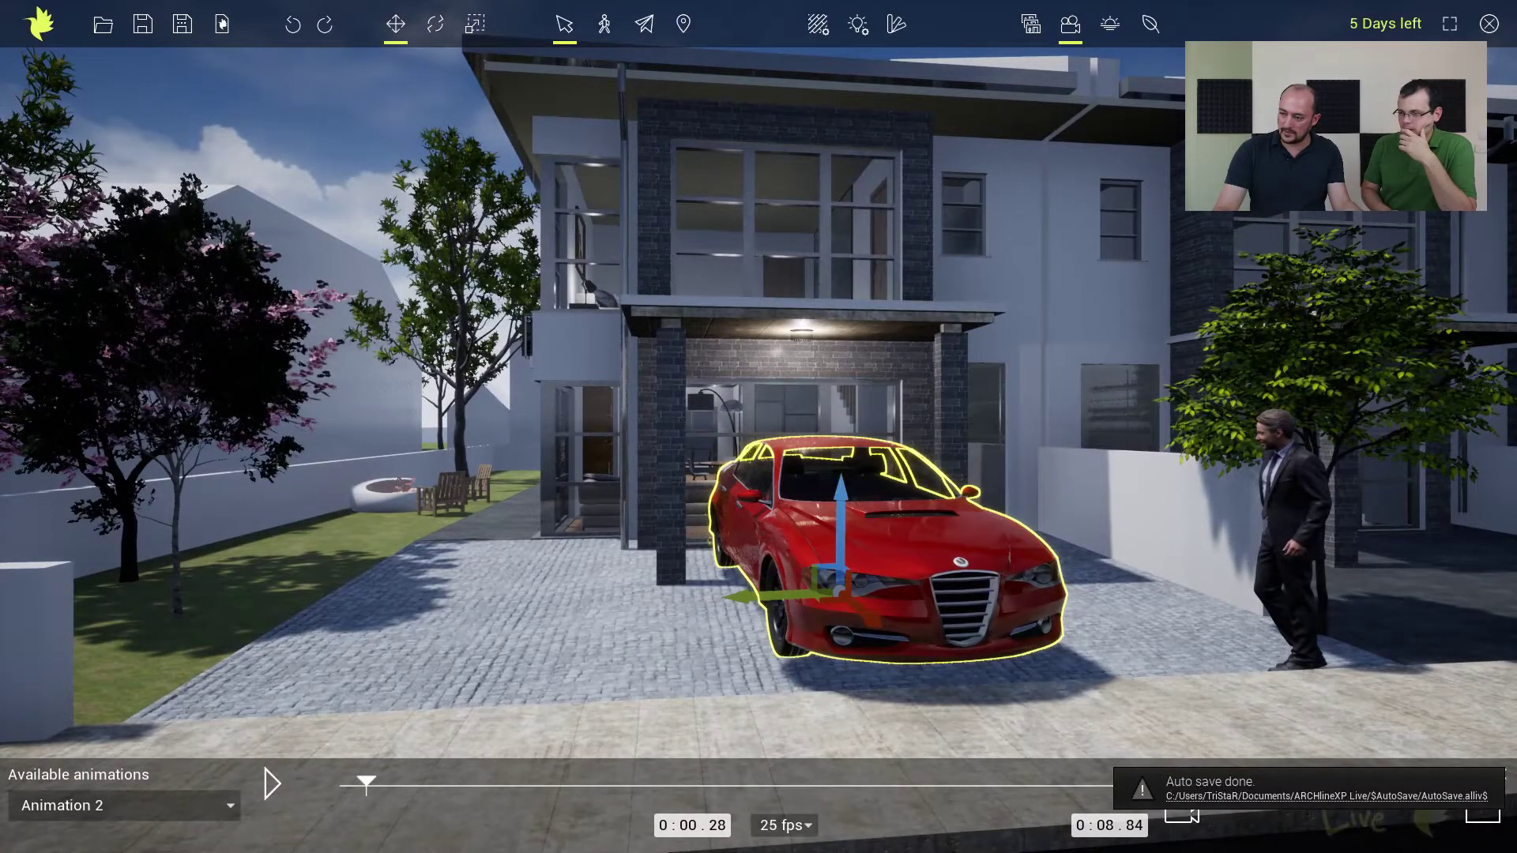
left_click_drag(840, 505, 839, 529)
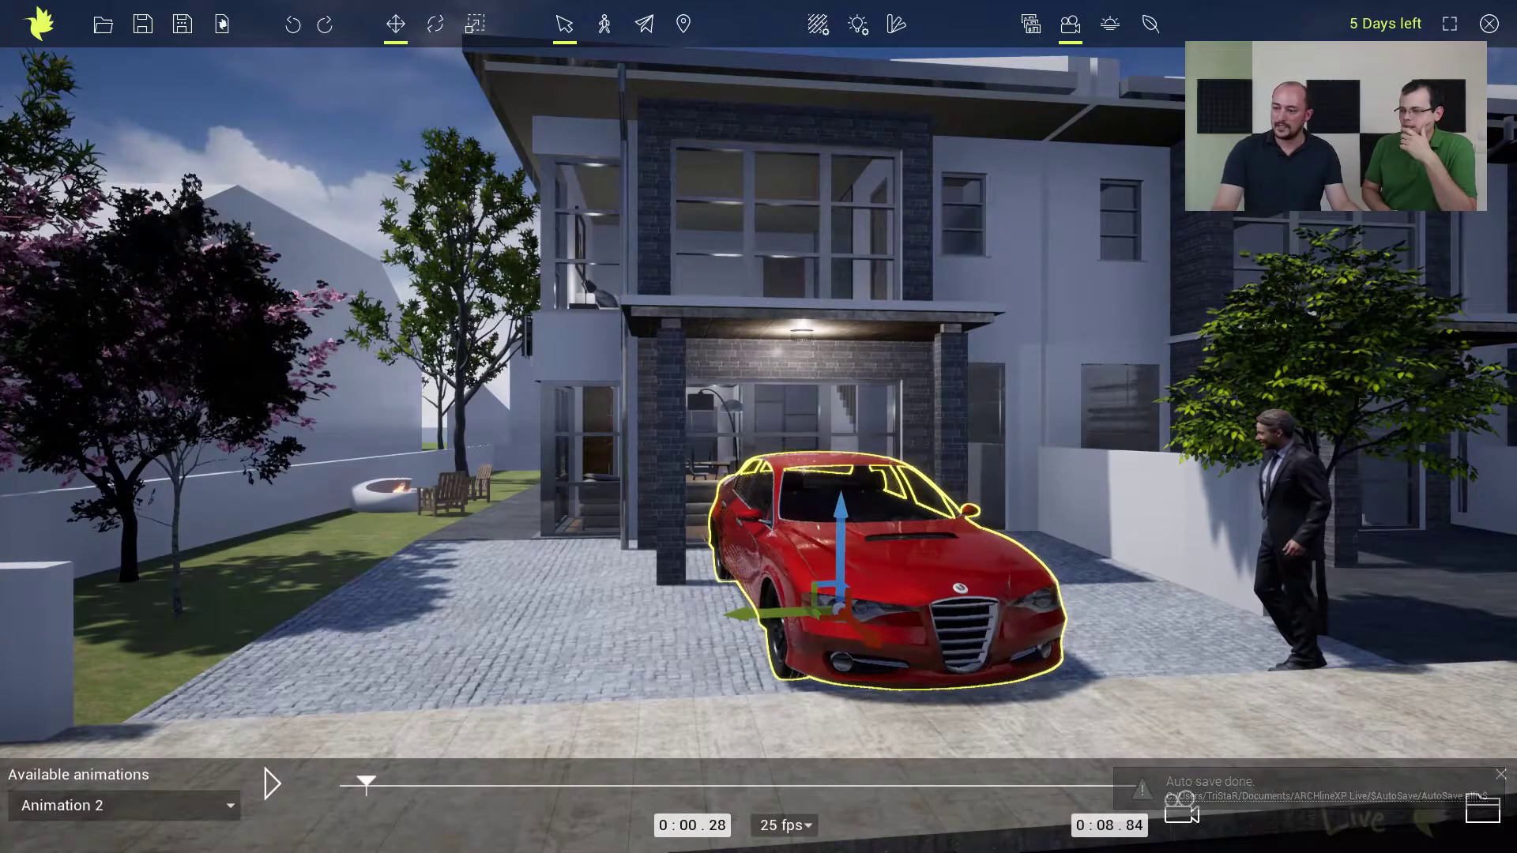
left_click(660, 618)
key("Escape")
left_click(660, 611)
key("Escape")
key("Escape")
left_click(668, 615)
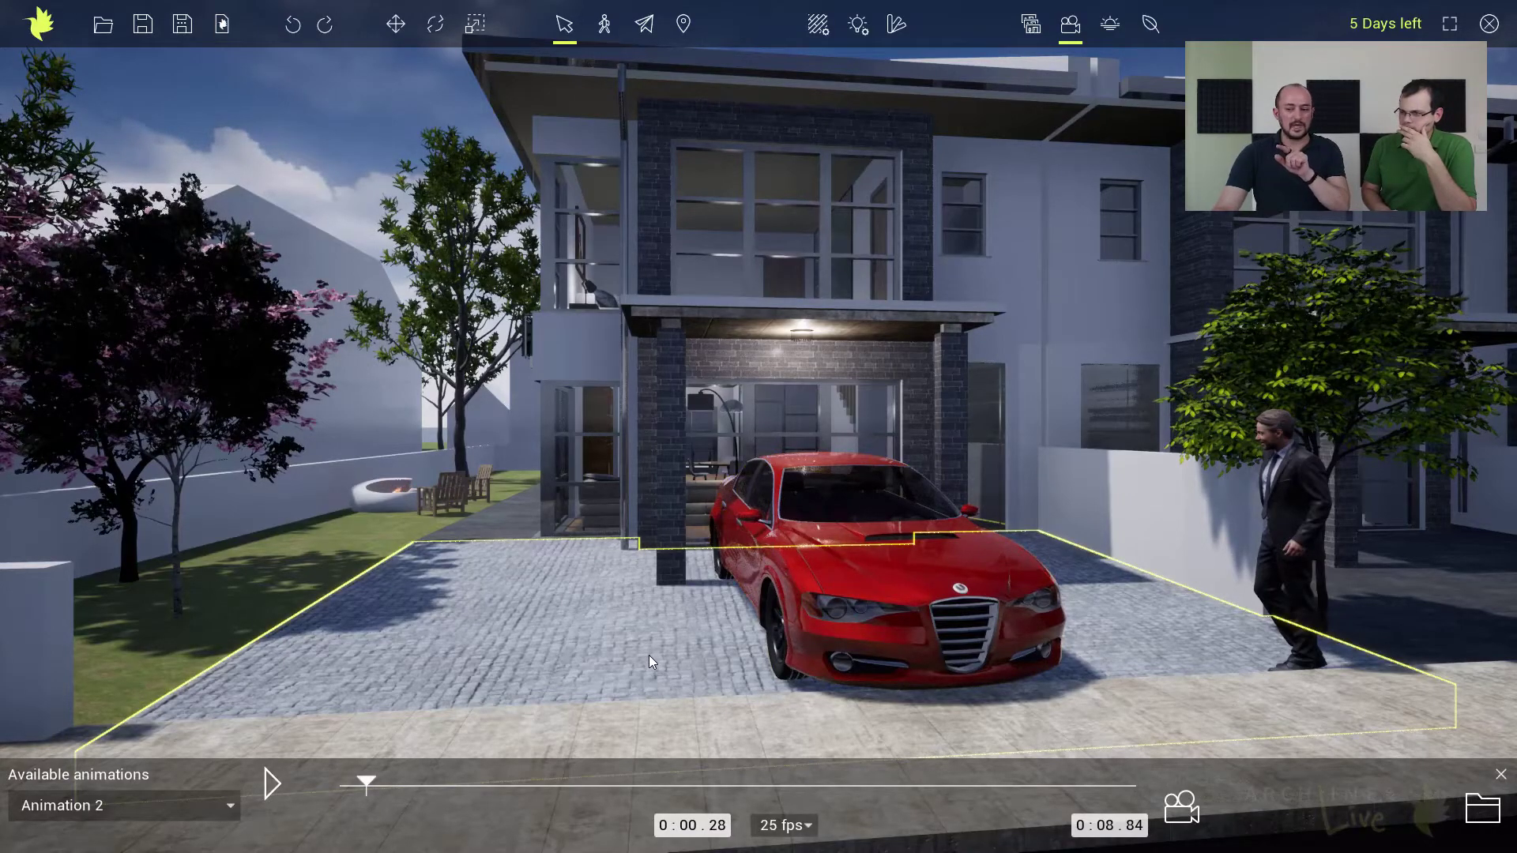
left_click(830, 610)
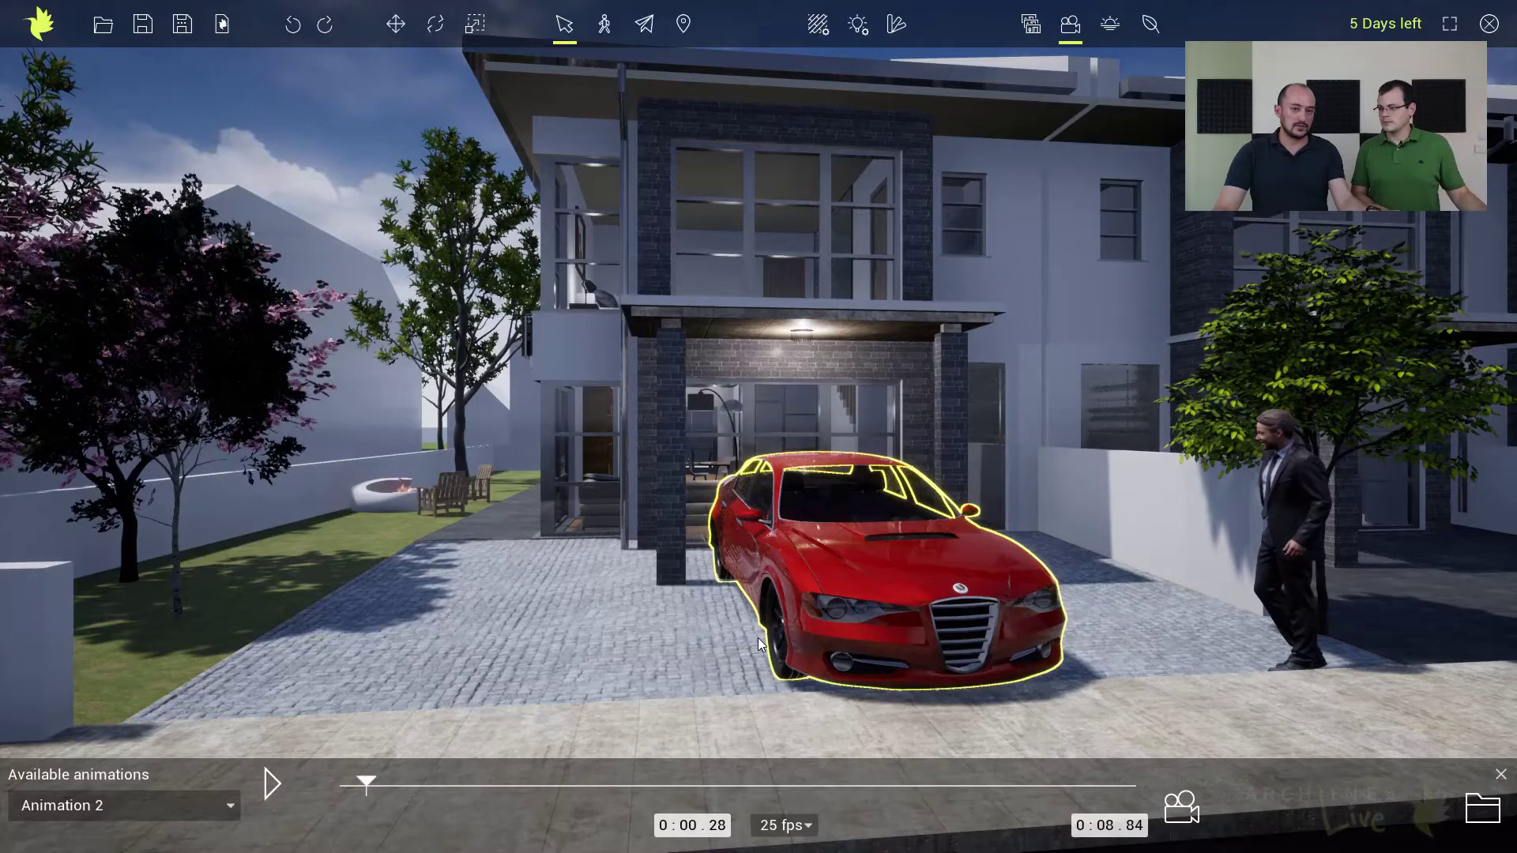
key("Escape")
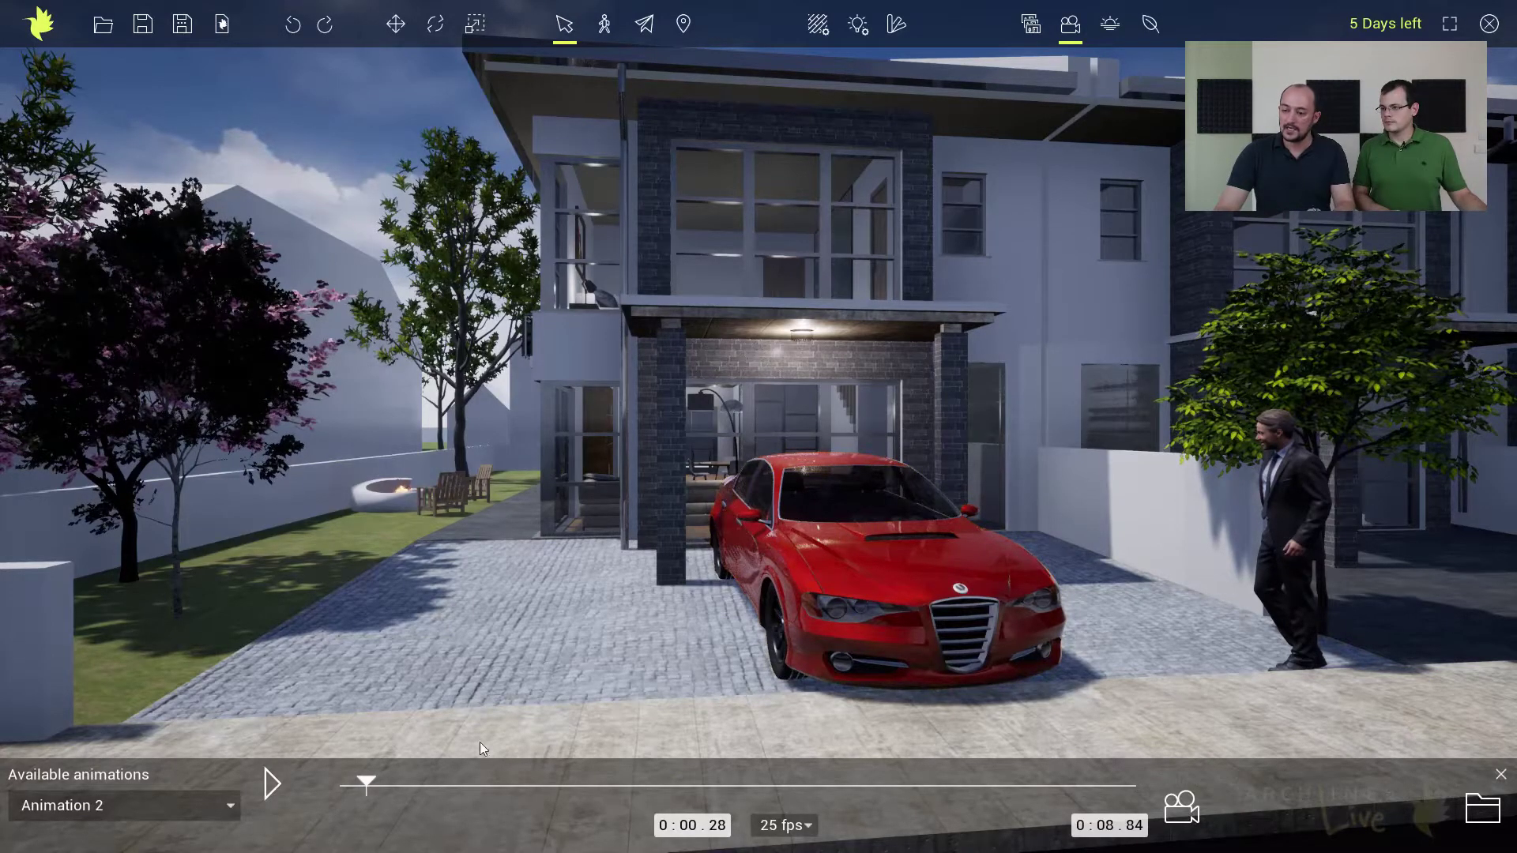
Step: Return Animation 2 to its start, load Animation 1, and scrub it to 0:00.96
left_click_drag(371, 779, 339, 756)
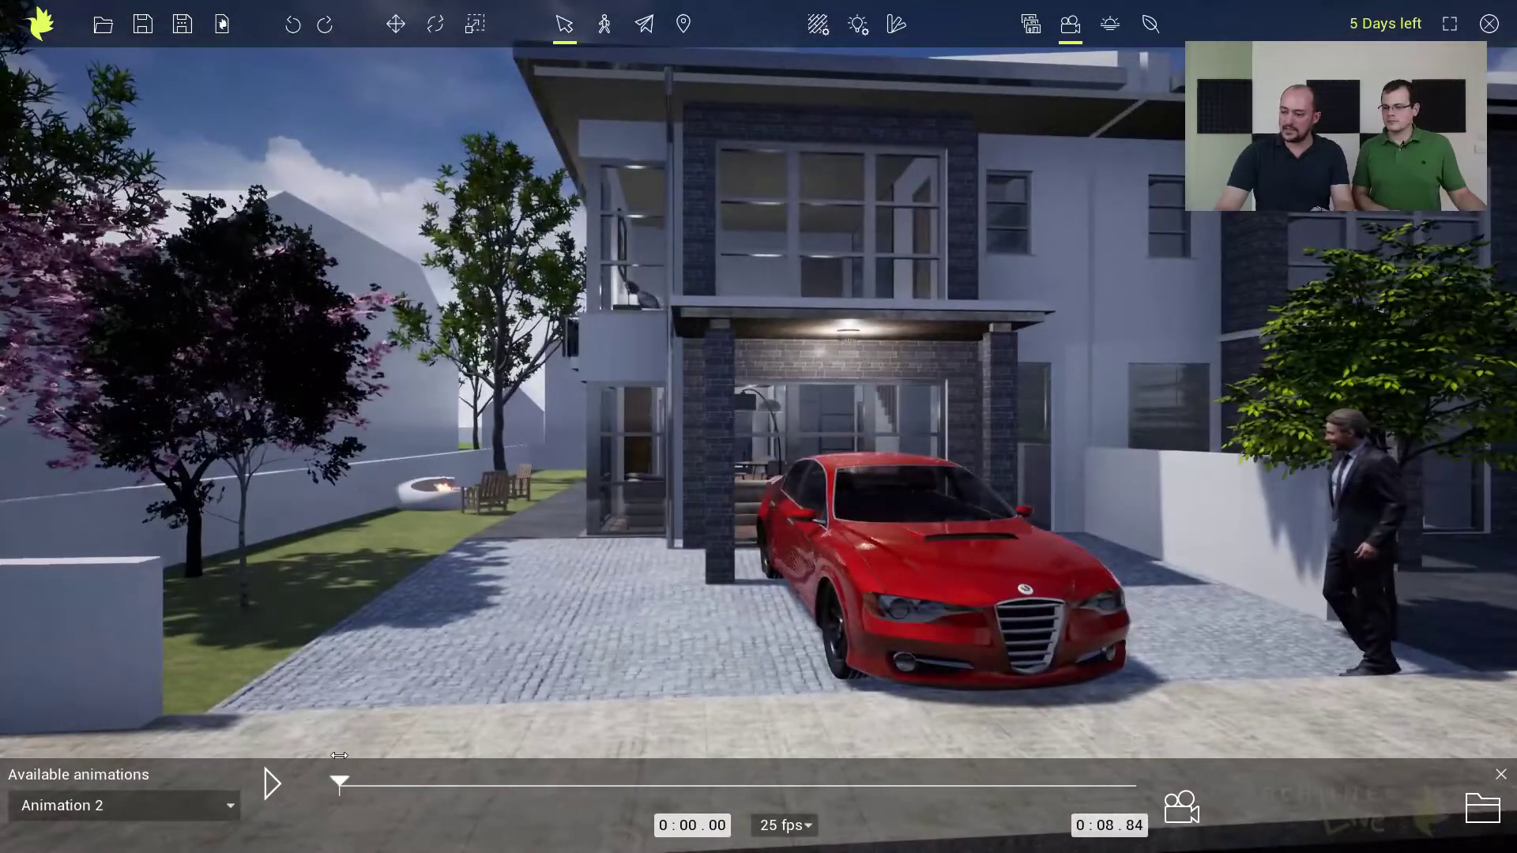
left_click(224, 804)
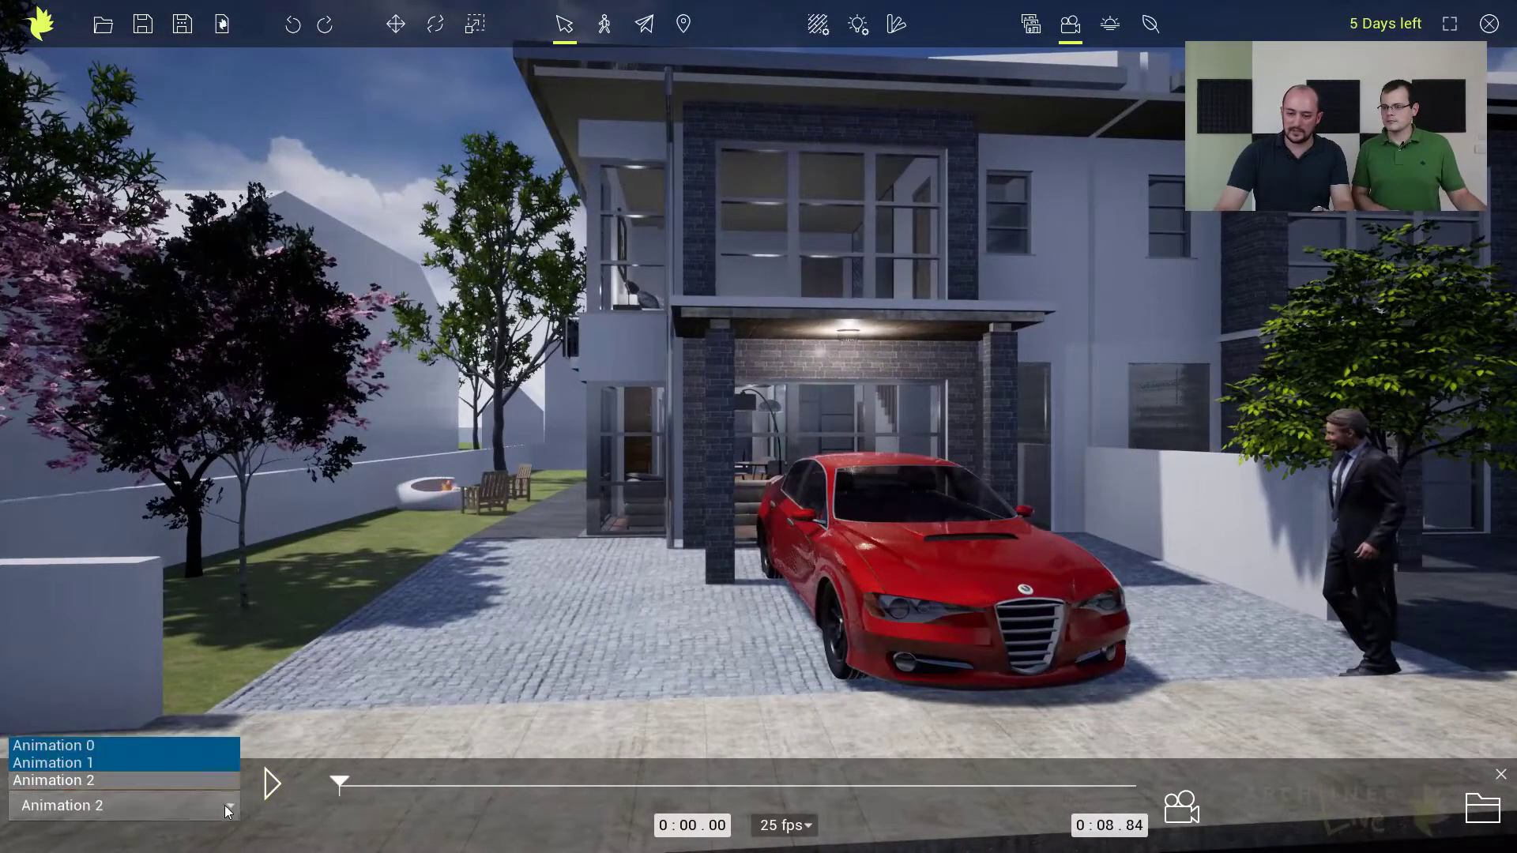
left_click(115, 760)
mouse_move(342, 779)
left_mouse_down()
mouse_move(836, 778)
mouse_move(339, 782)
left_mouse_up()
left_click(483, 782)
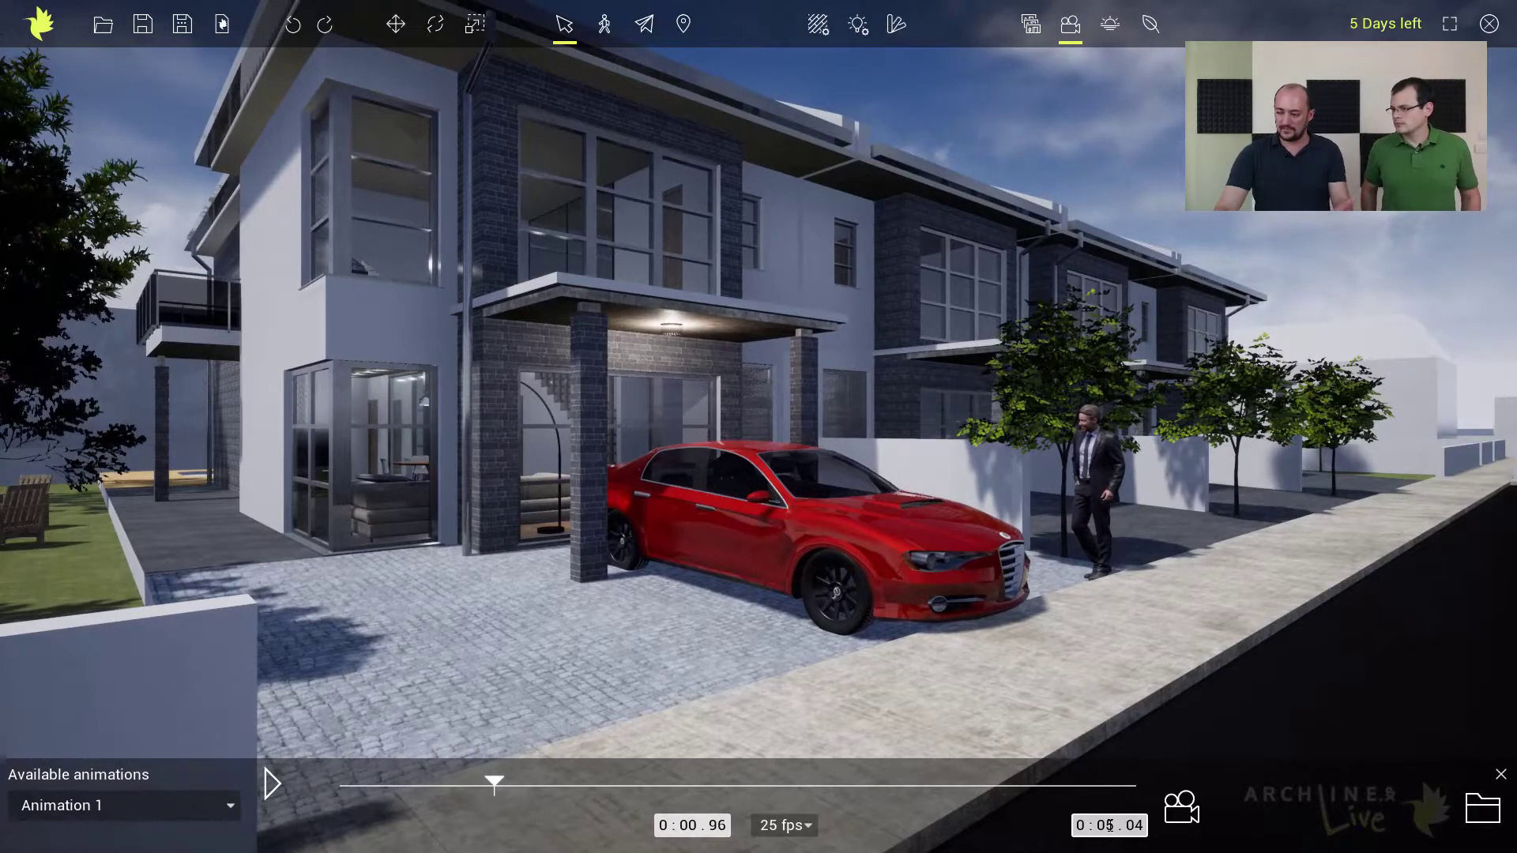
Step: Set Animation 1's total length to 0:04.04 and play it from the start
type("4")
key("Return")
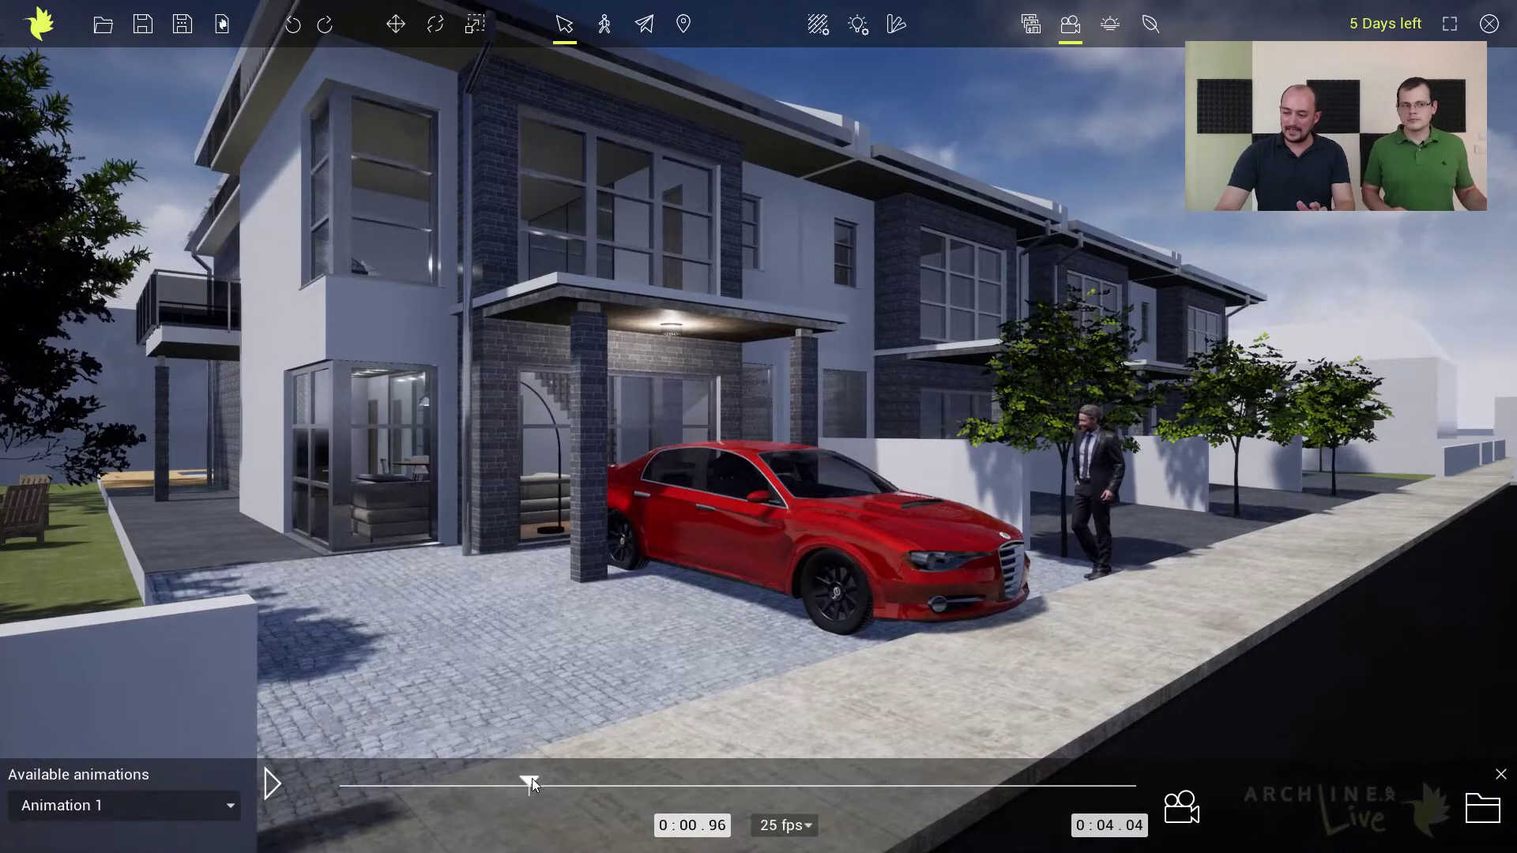
left_click_drag(533, 779, 339, 784)
left_click(281, 788)
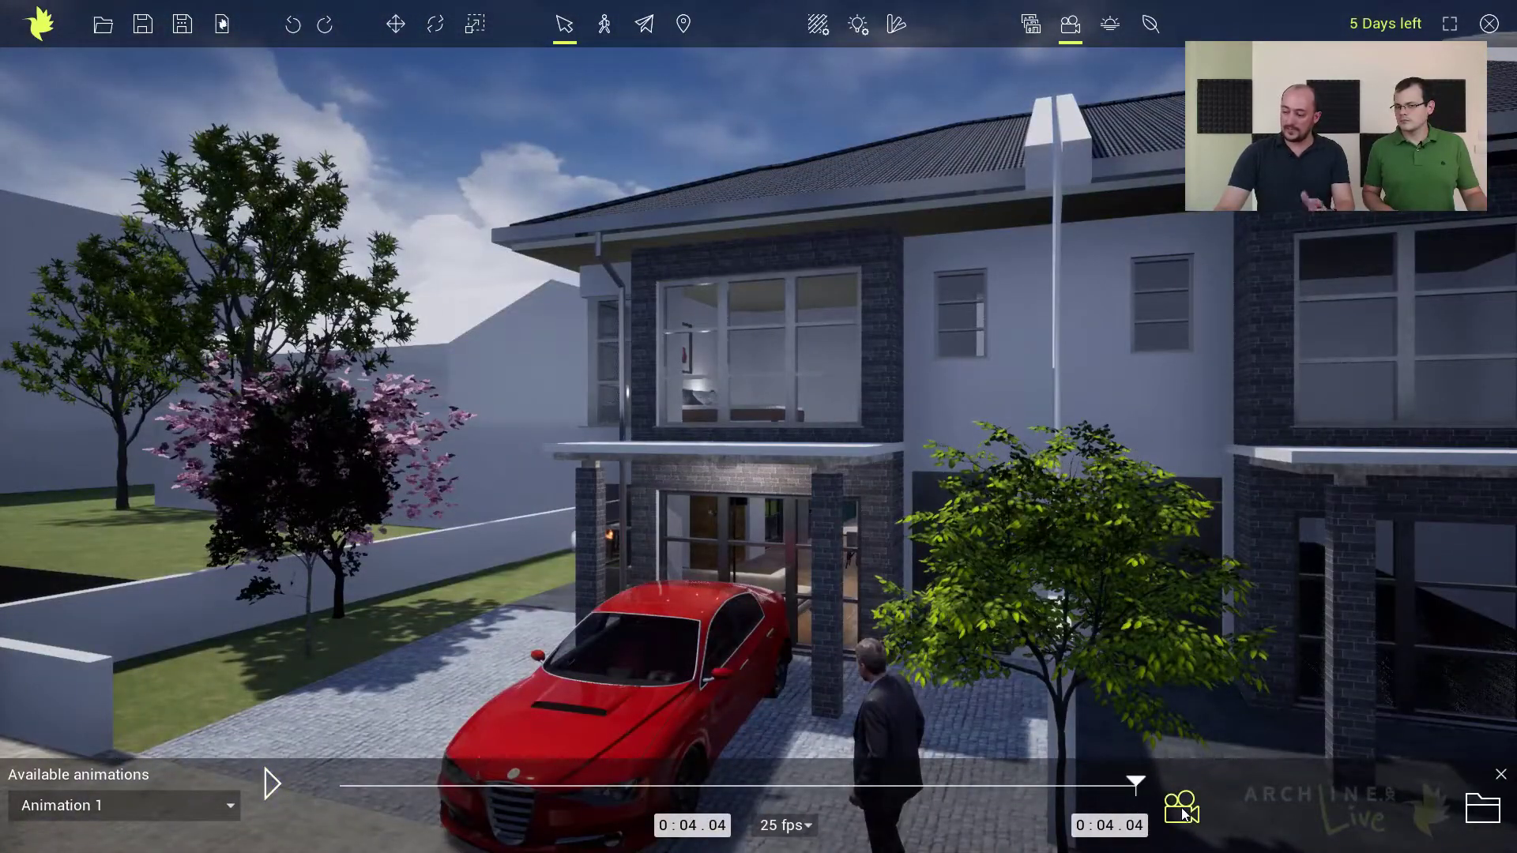
Step: Export Animation 1 as an AVI video and open the folder that holds the output
left_click(1183, 814)
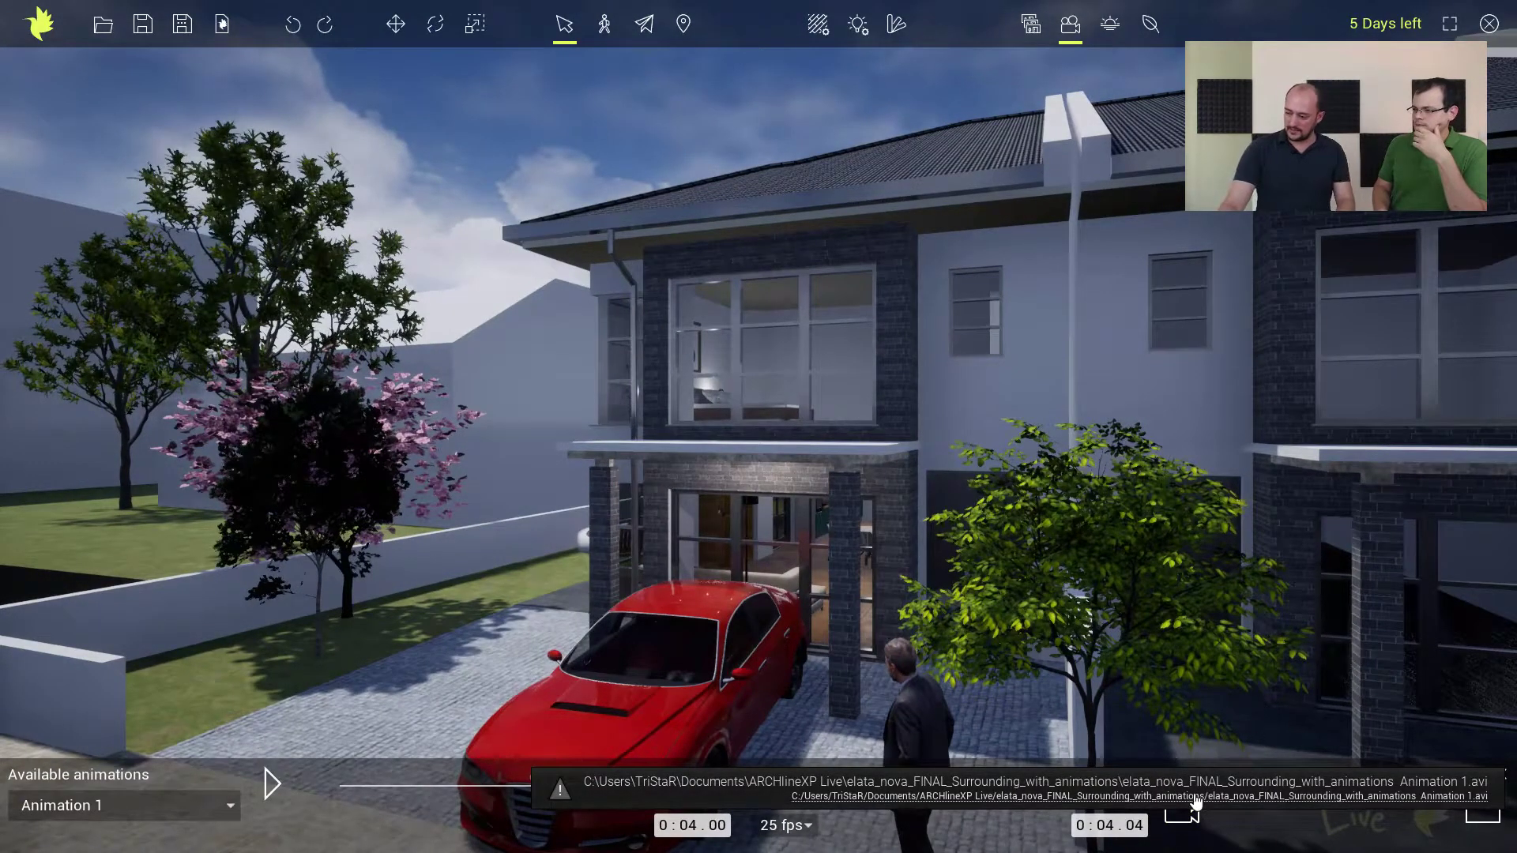
left_click(1206, 797)
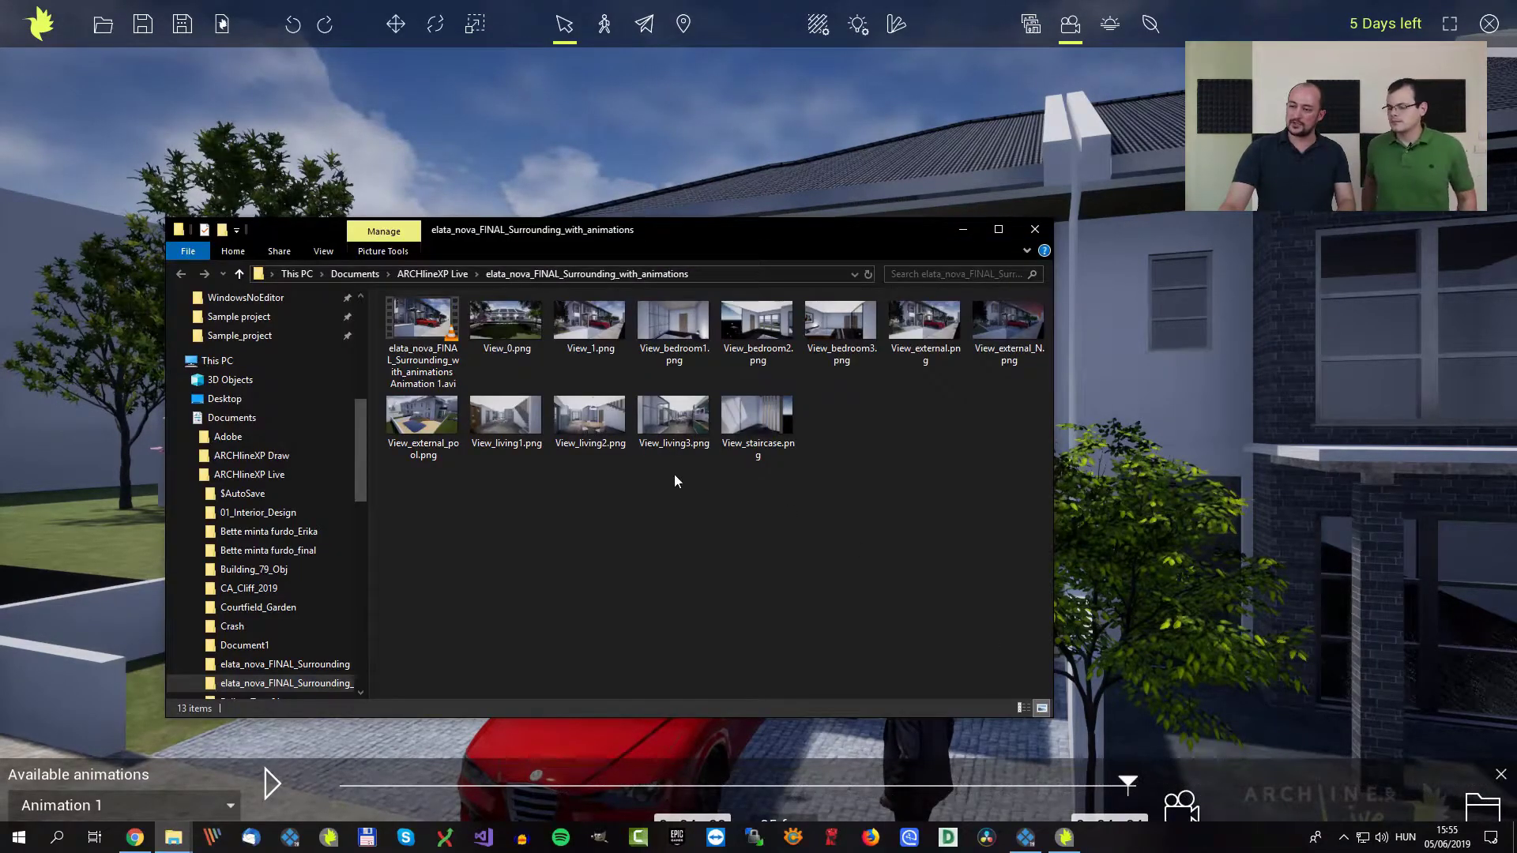
Step: Open the exported Animation 1 video in VLC, return to ARCHLine.XP Live, and save the project
double_click(416, 327)
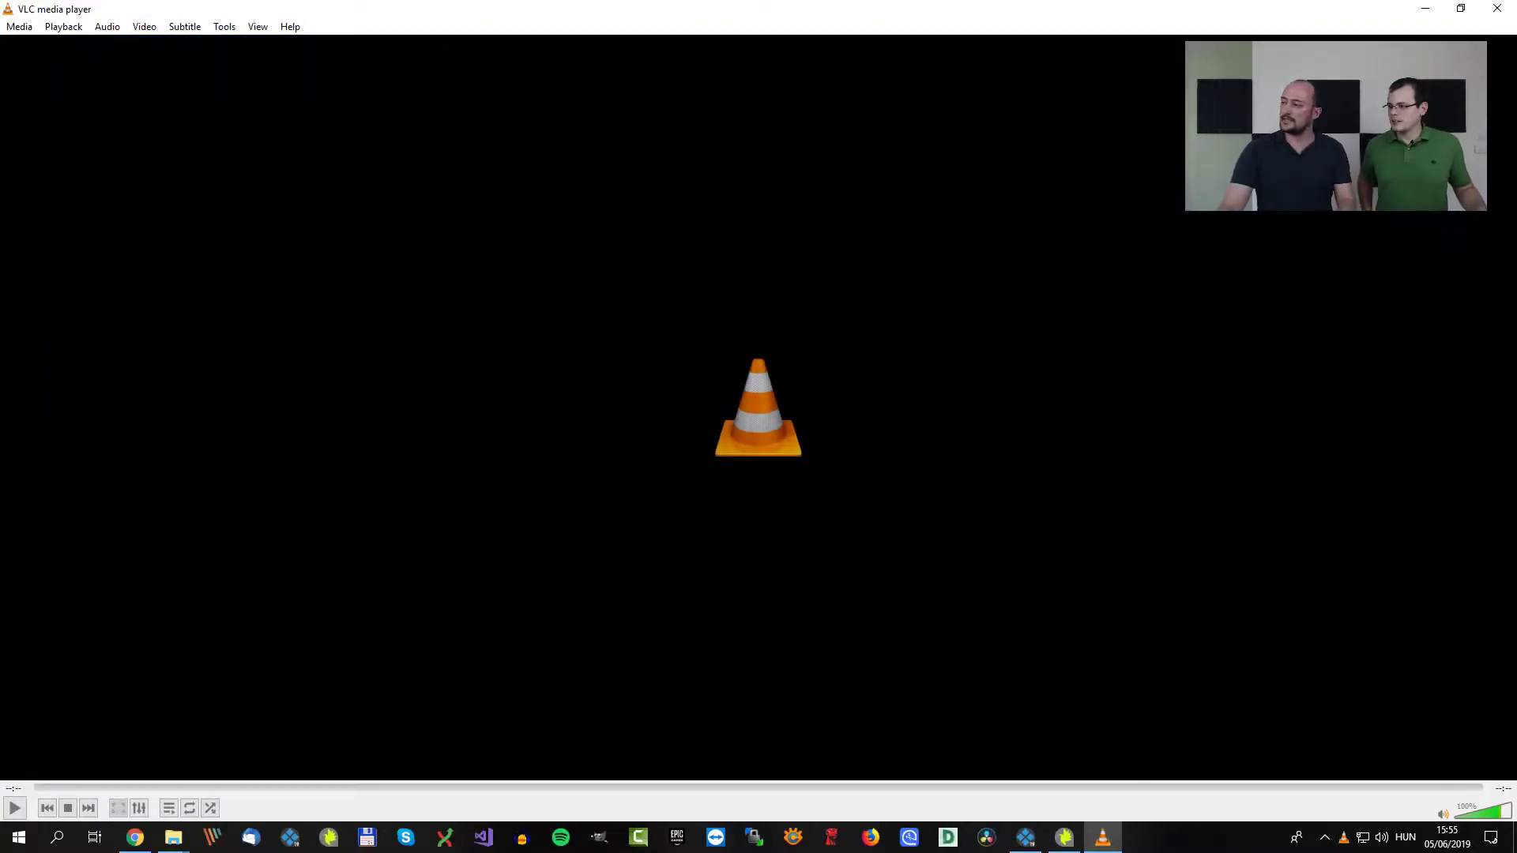
left_click(1497, 8)
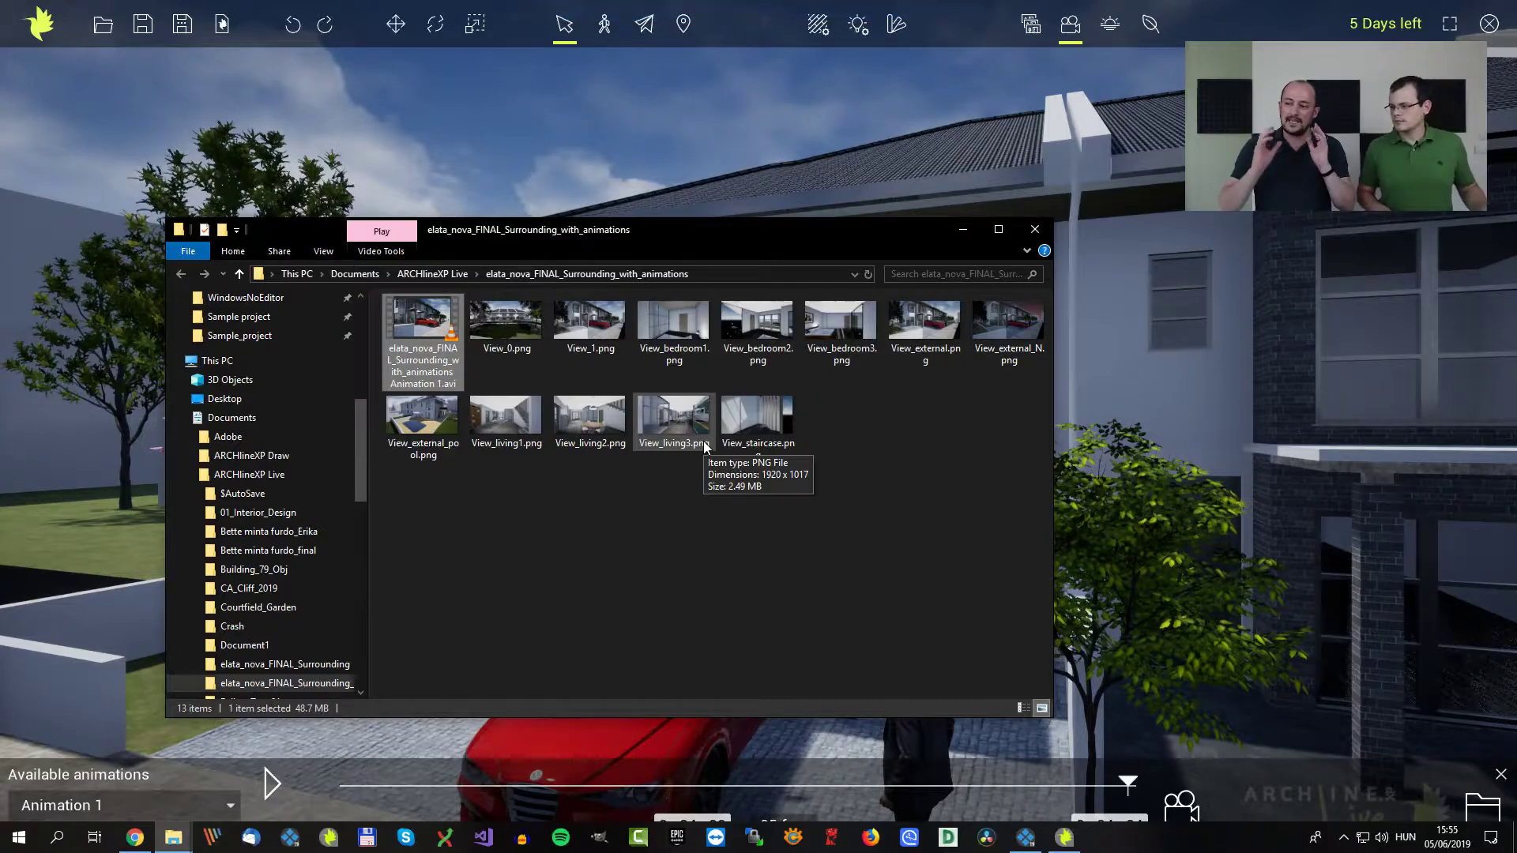
left_click(729, 135)
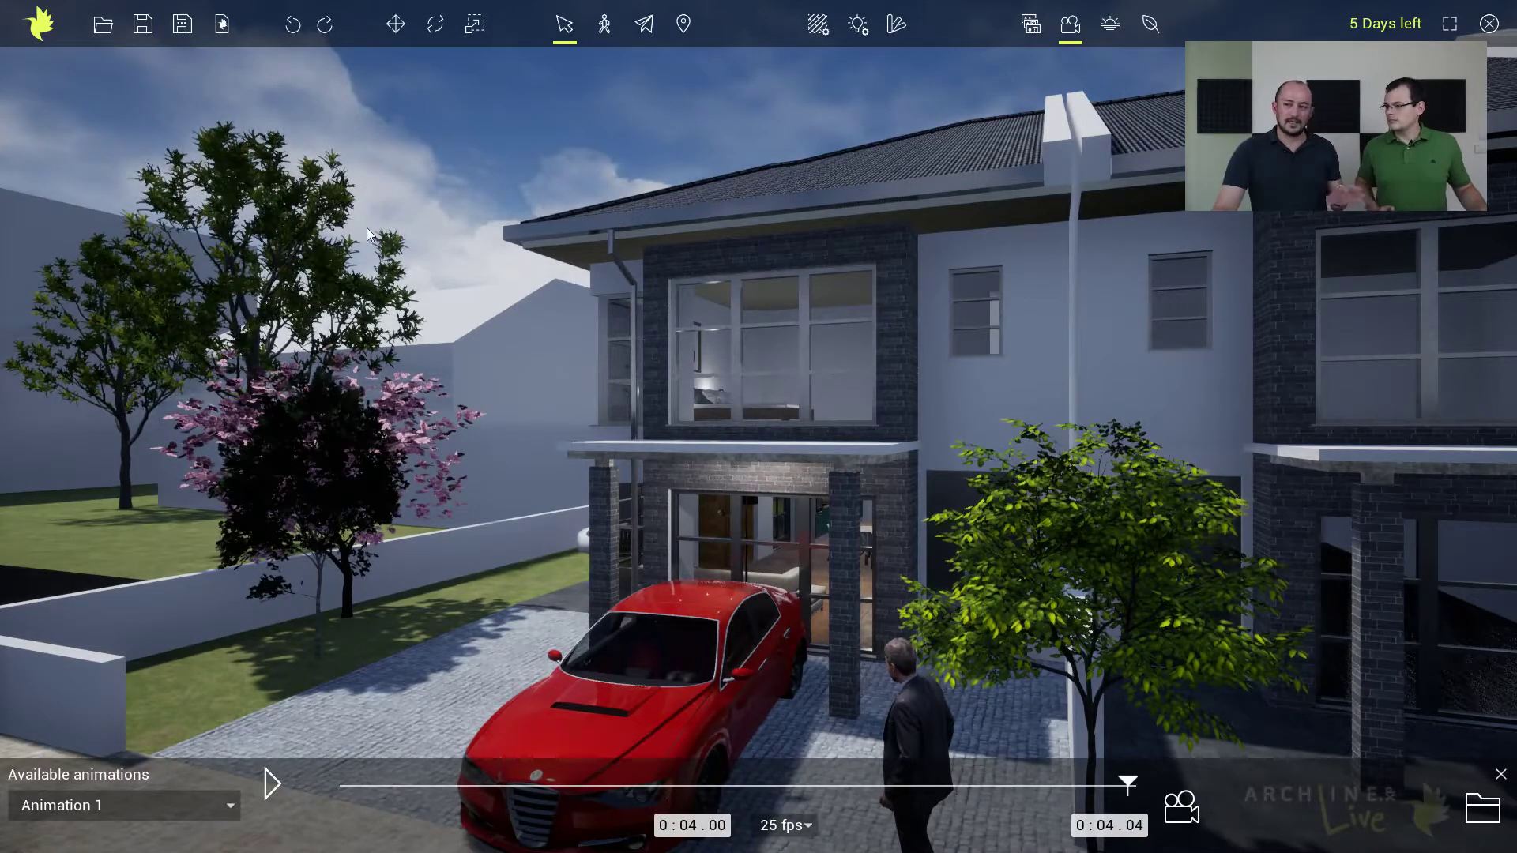
left_click(143, 25)
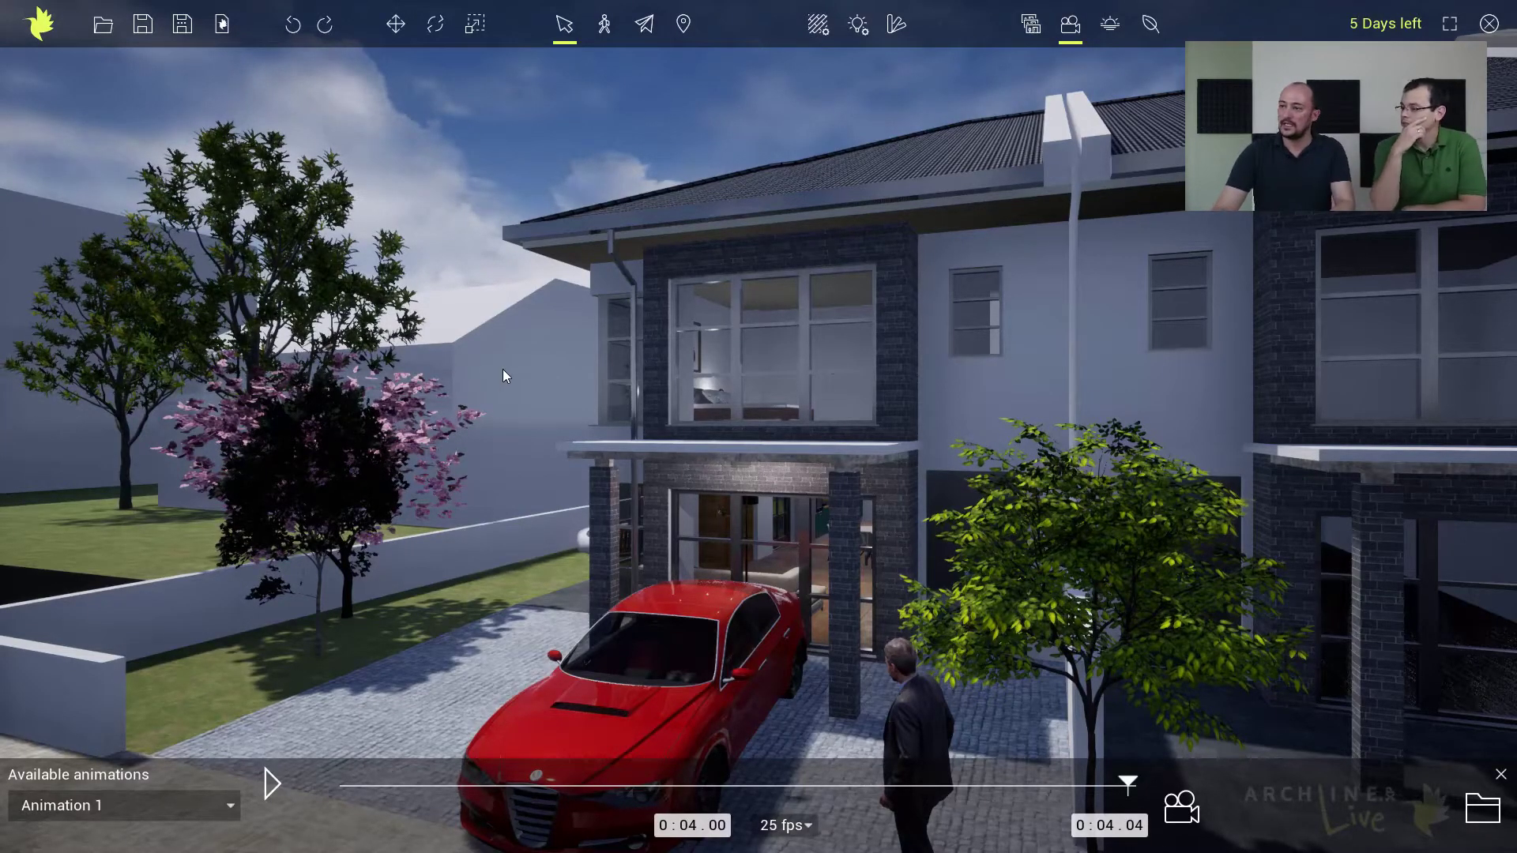
Step: Enter walk mode and walk along the street front to view the house entrance and the red car
left_click(605, 25)
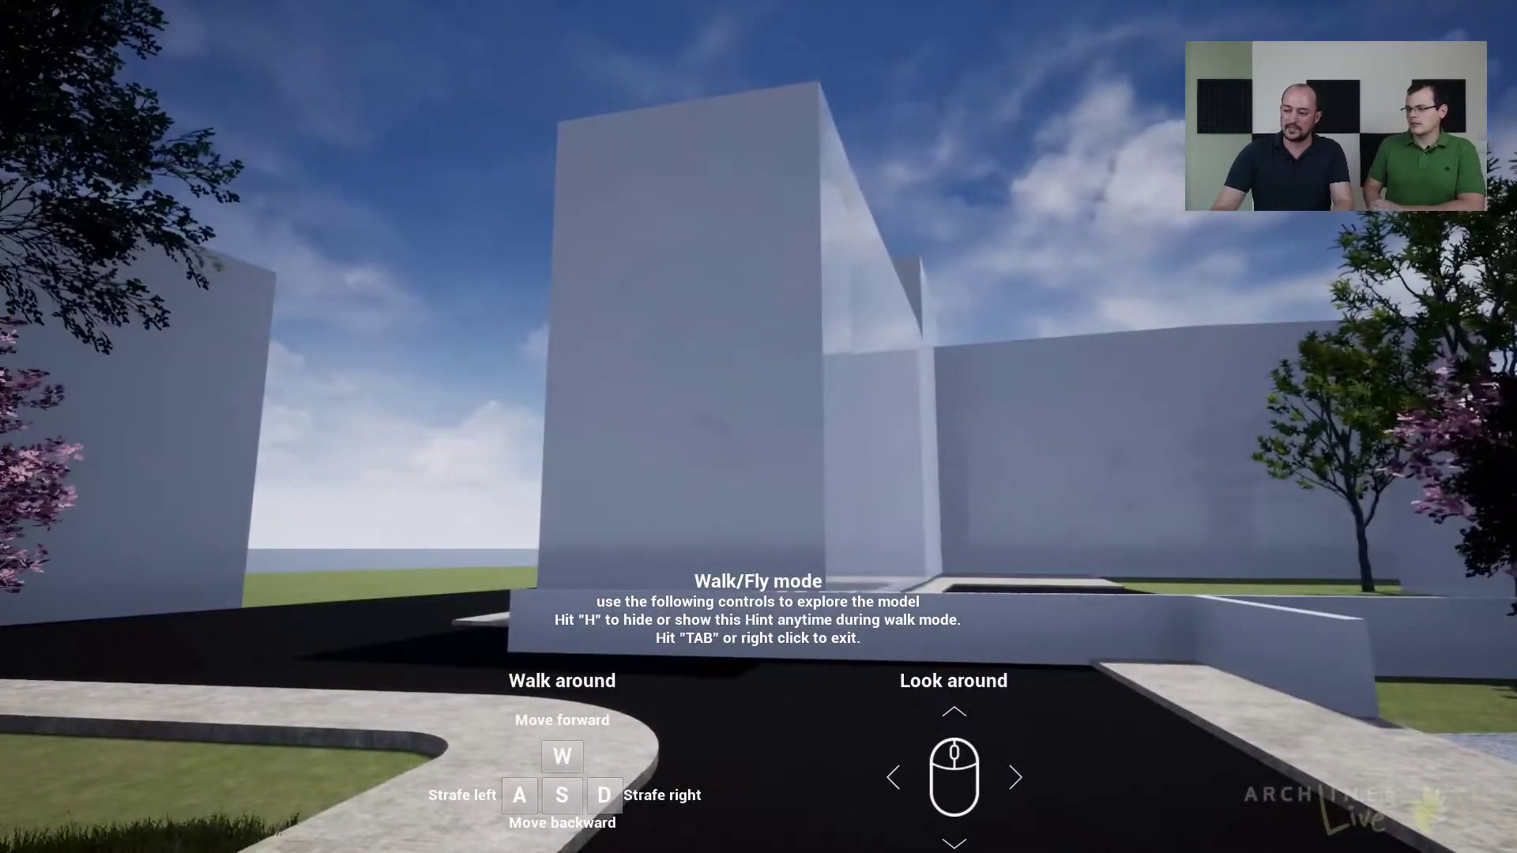
key("w")
key("s")
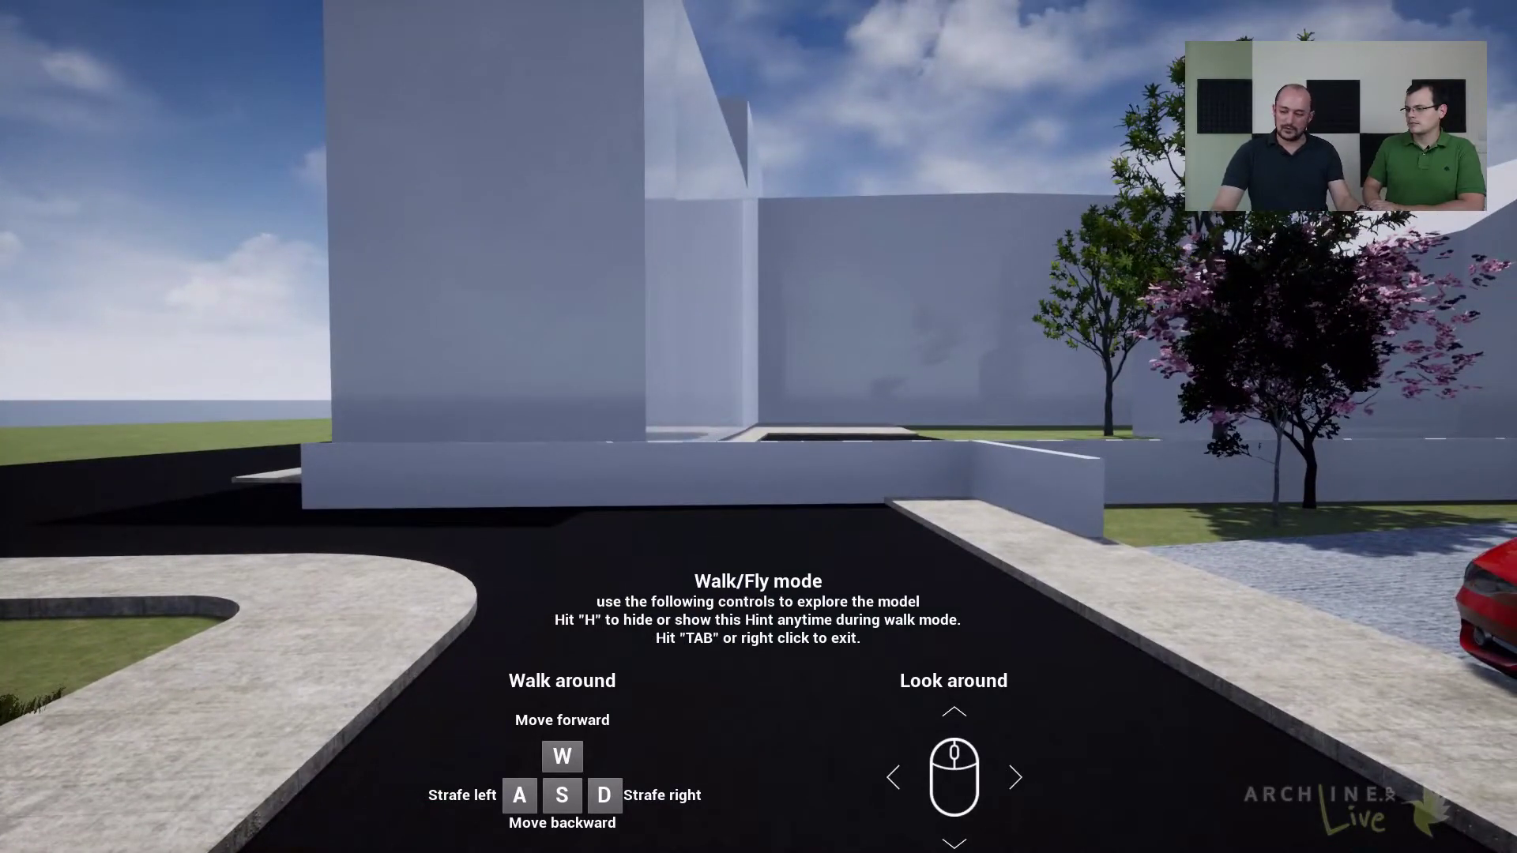
key("w")
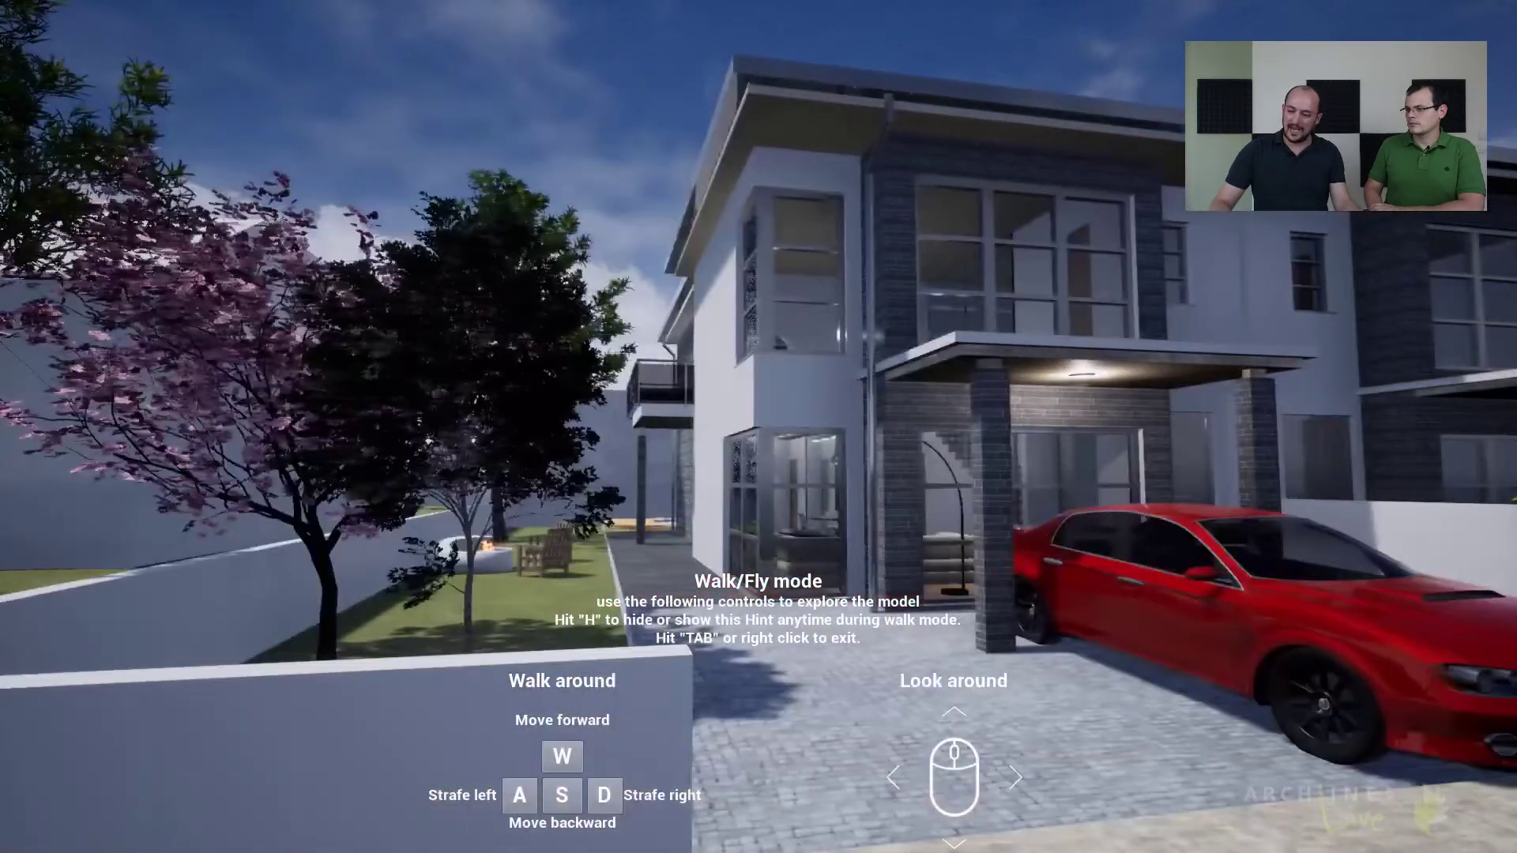
key("w")
key("s")
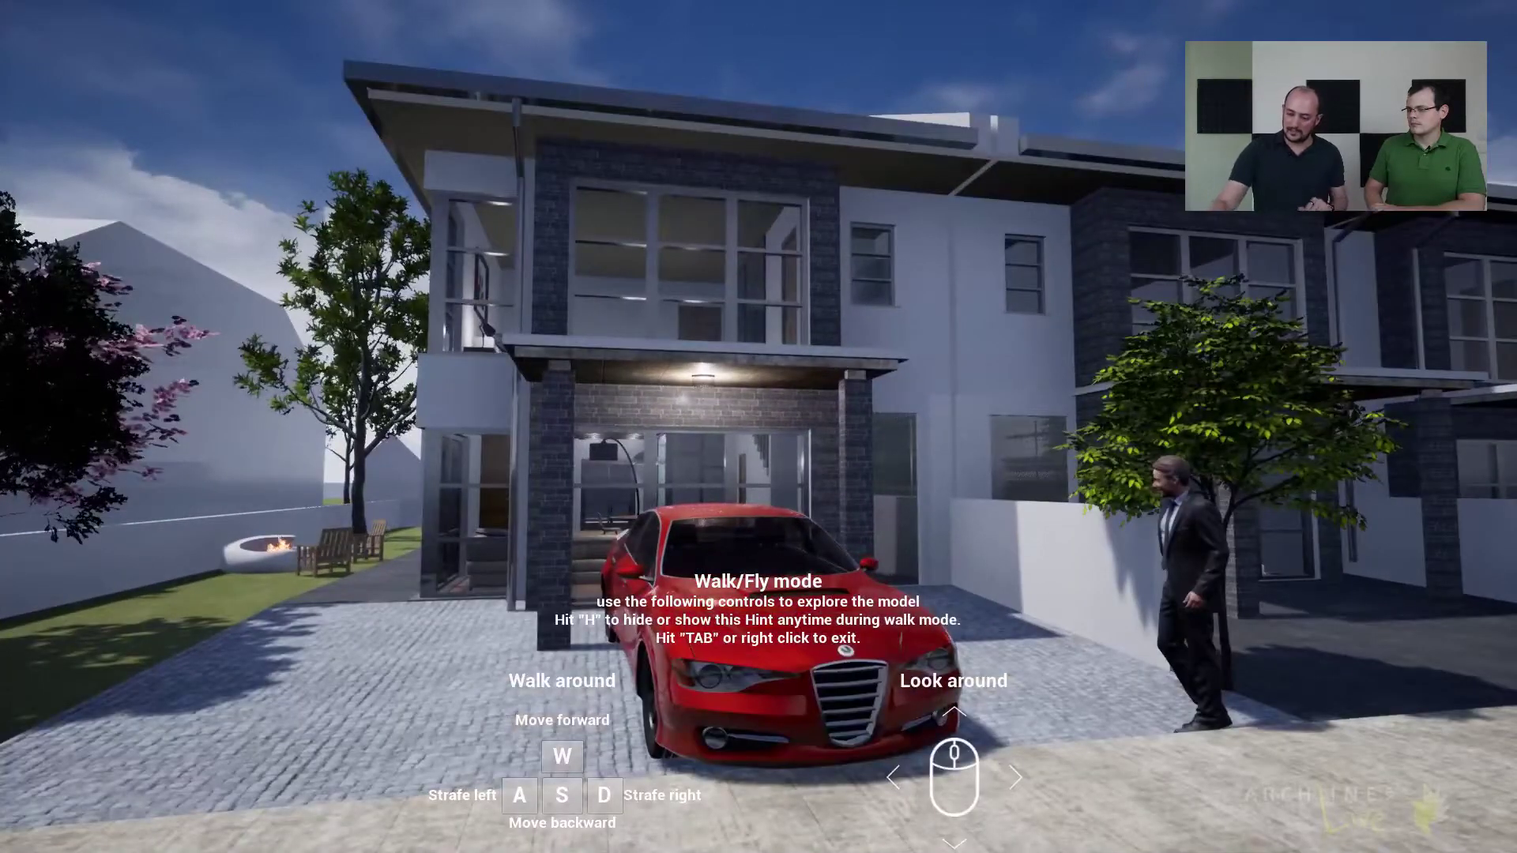
key("a")
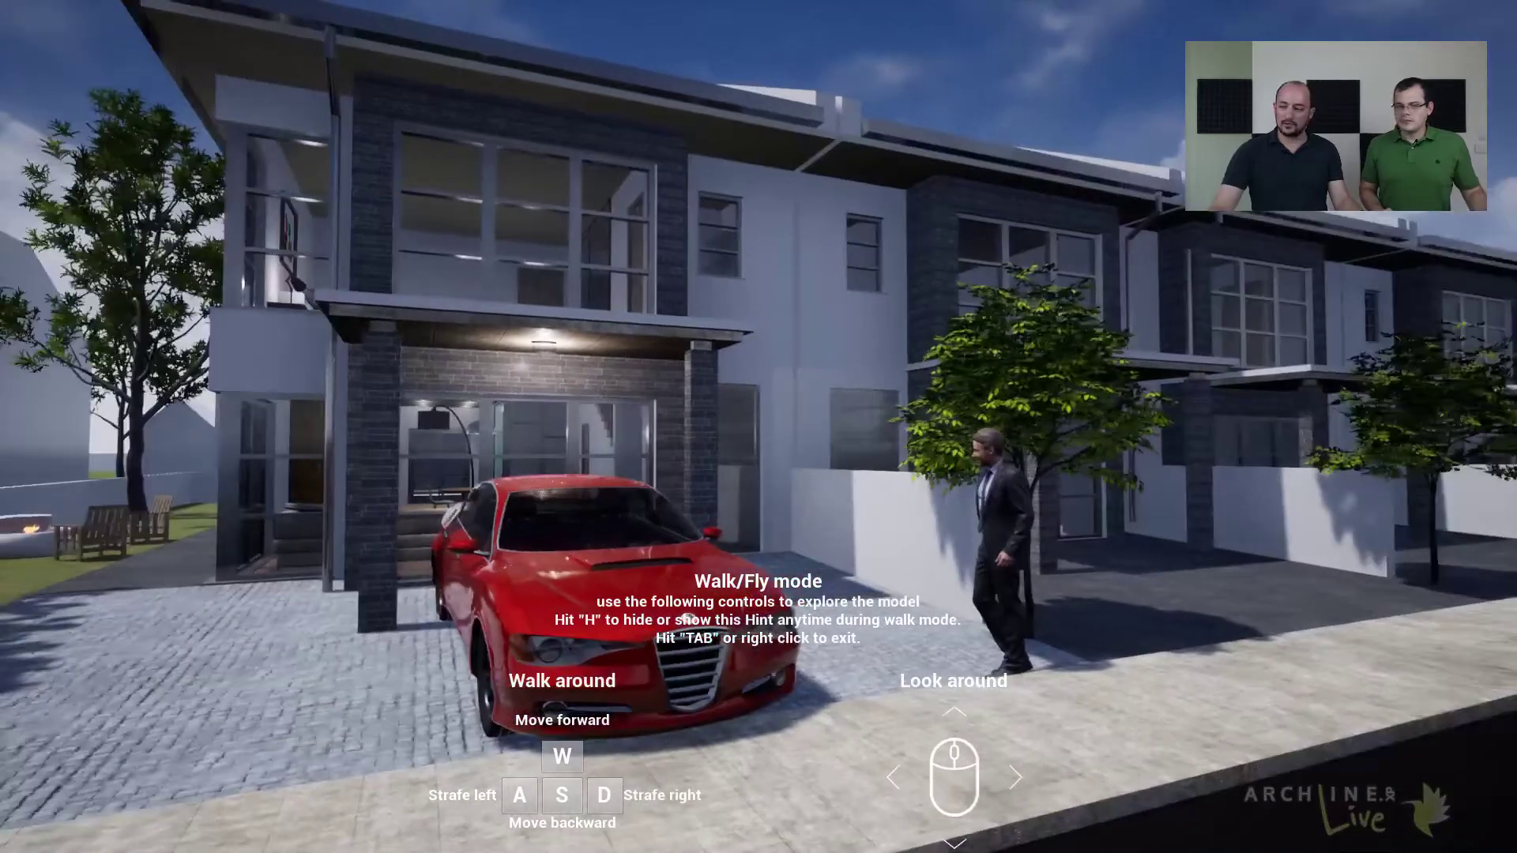
Step: Walk into the house and on to the dining area, facing the bookcase and the kitchen
key("w")
key("w")
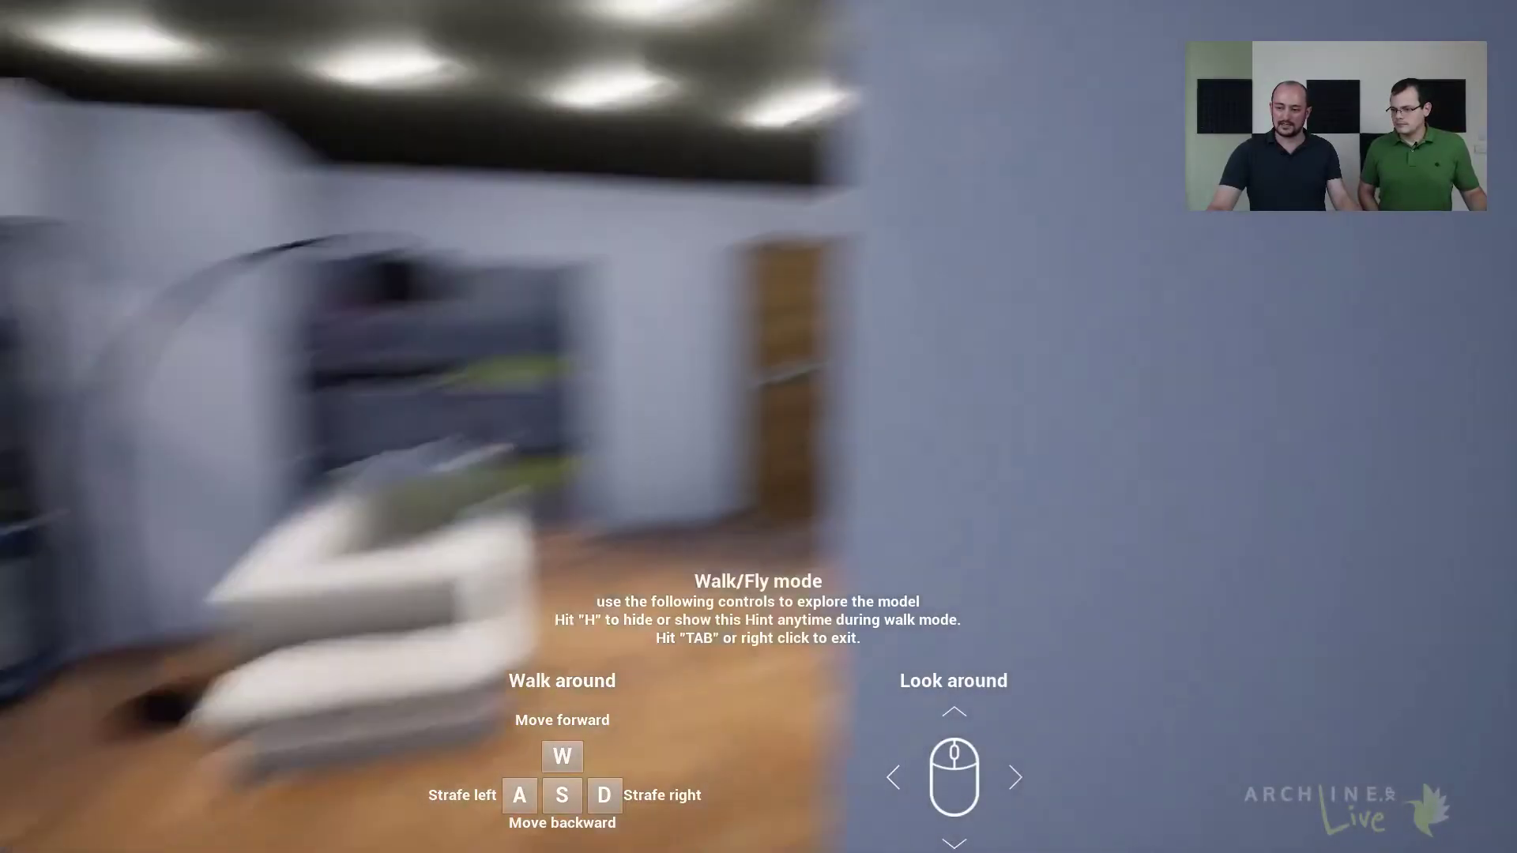
key("w")
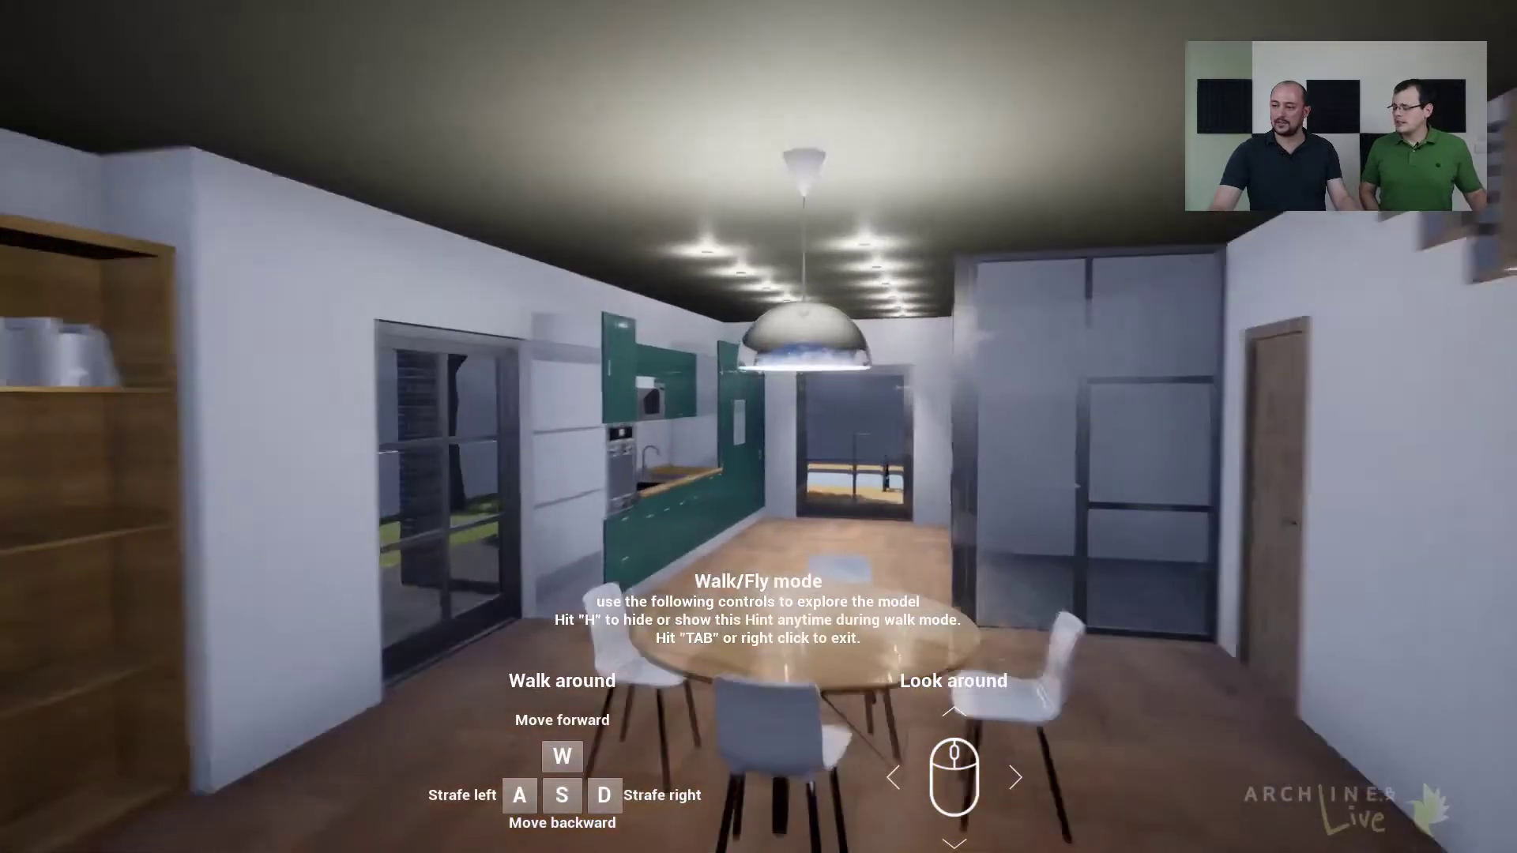
key("a")
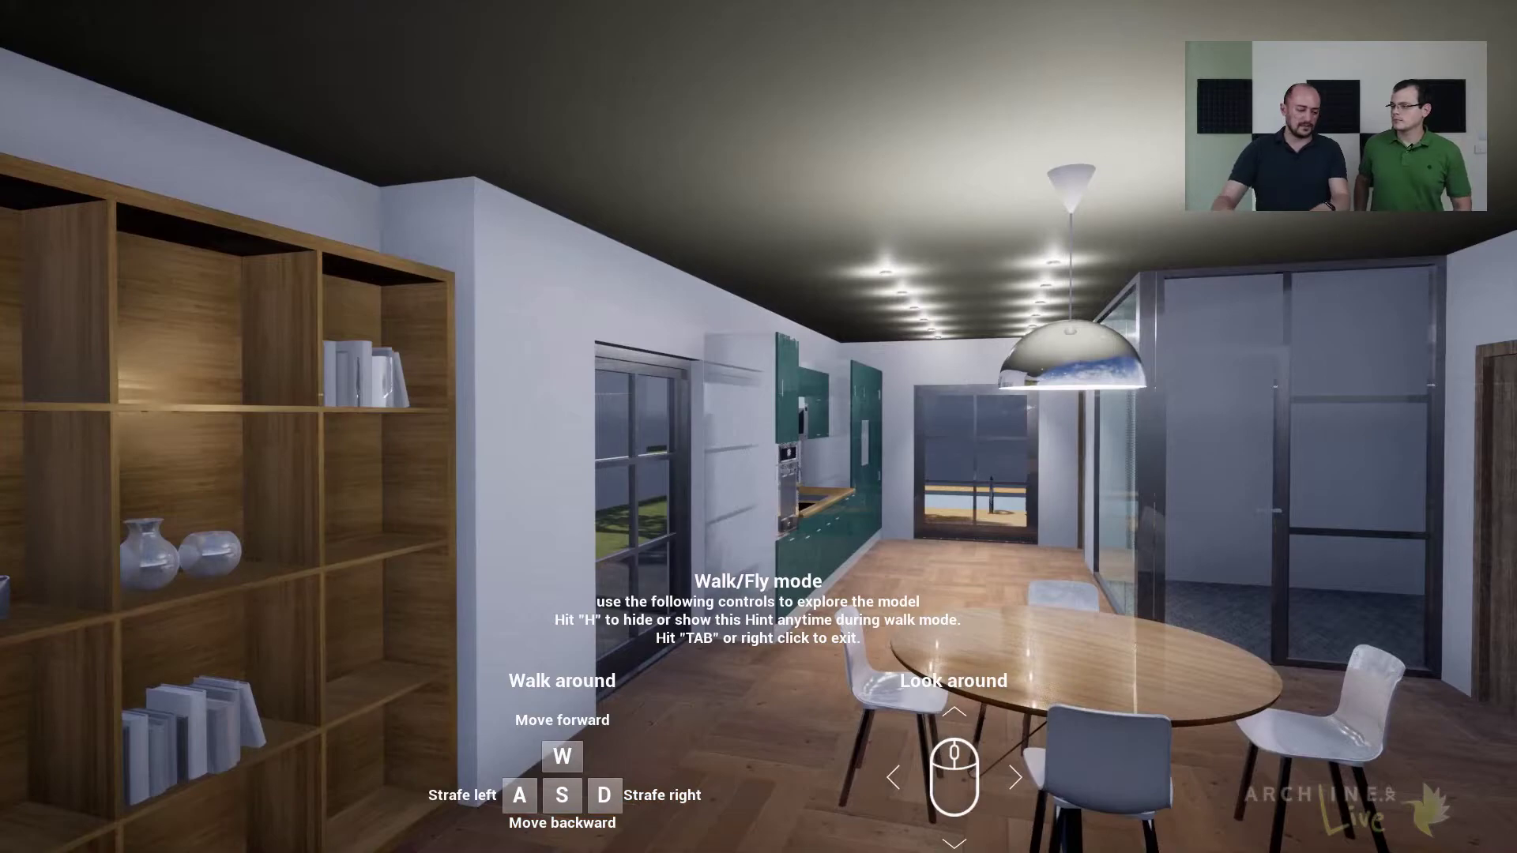
Step: Toggle the walk mode hint off and on, leave it hidden, and exit walk mode
key("h")
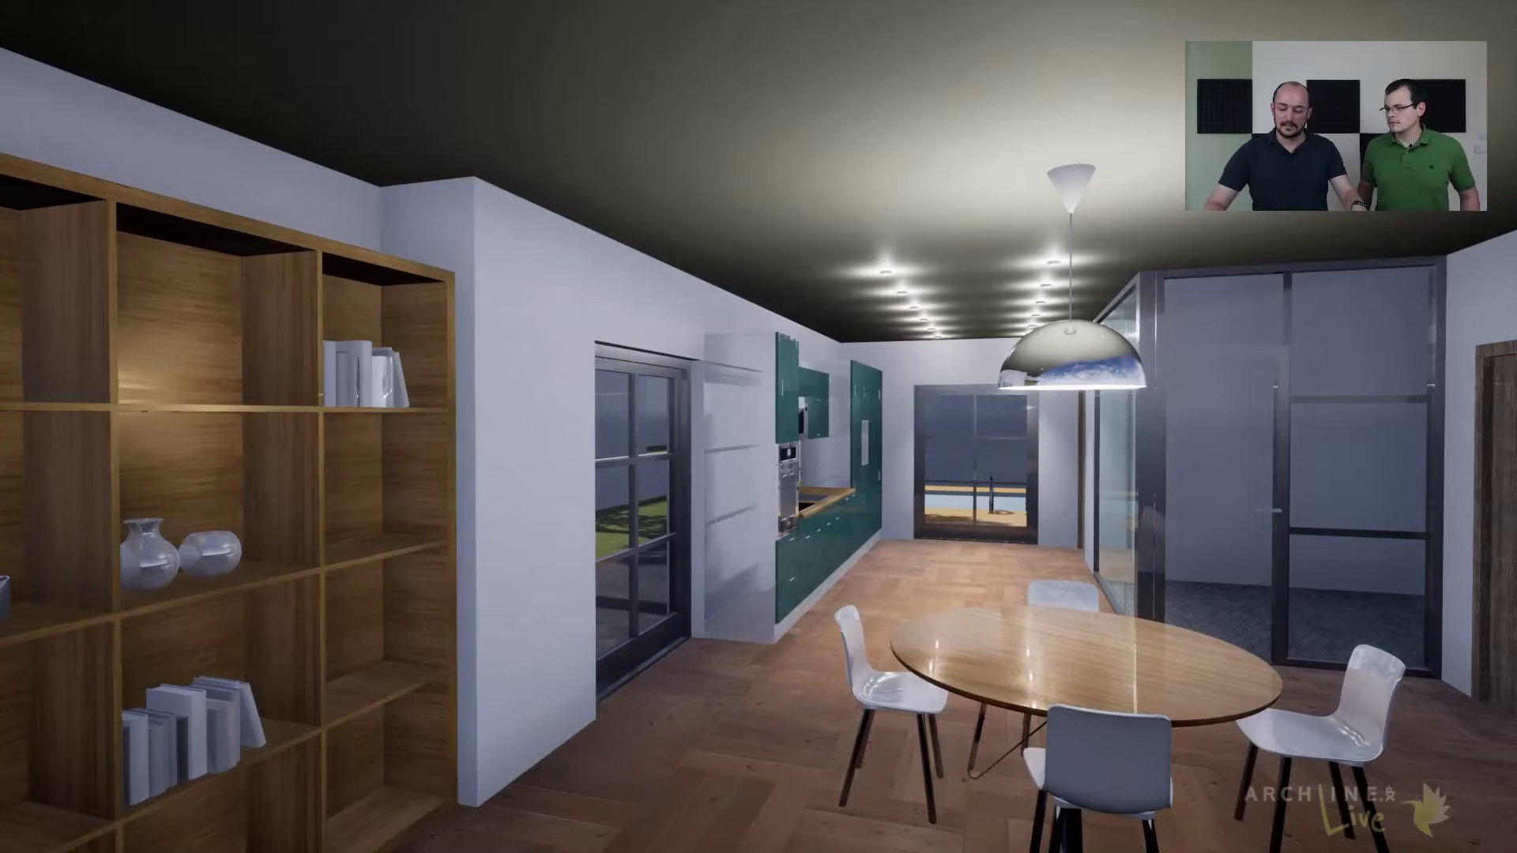
key("h")
key("h")
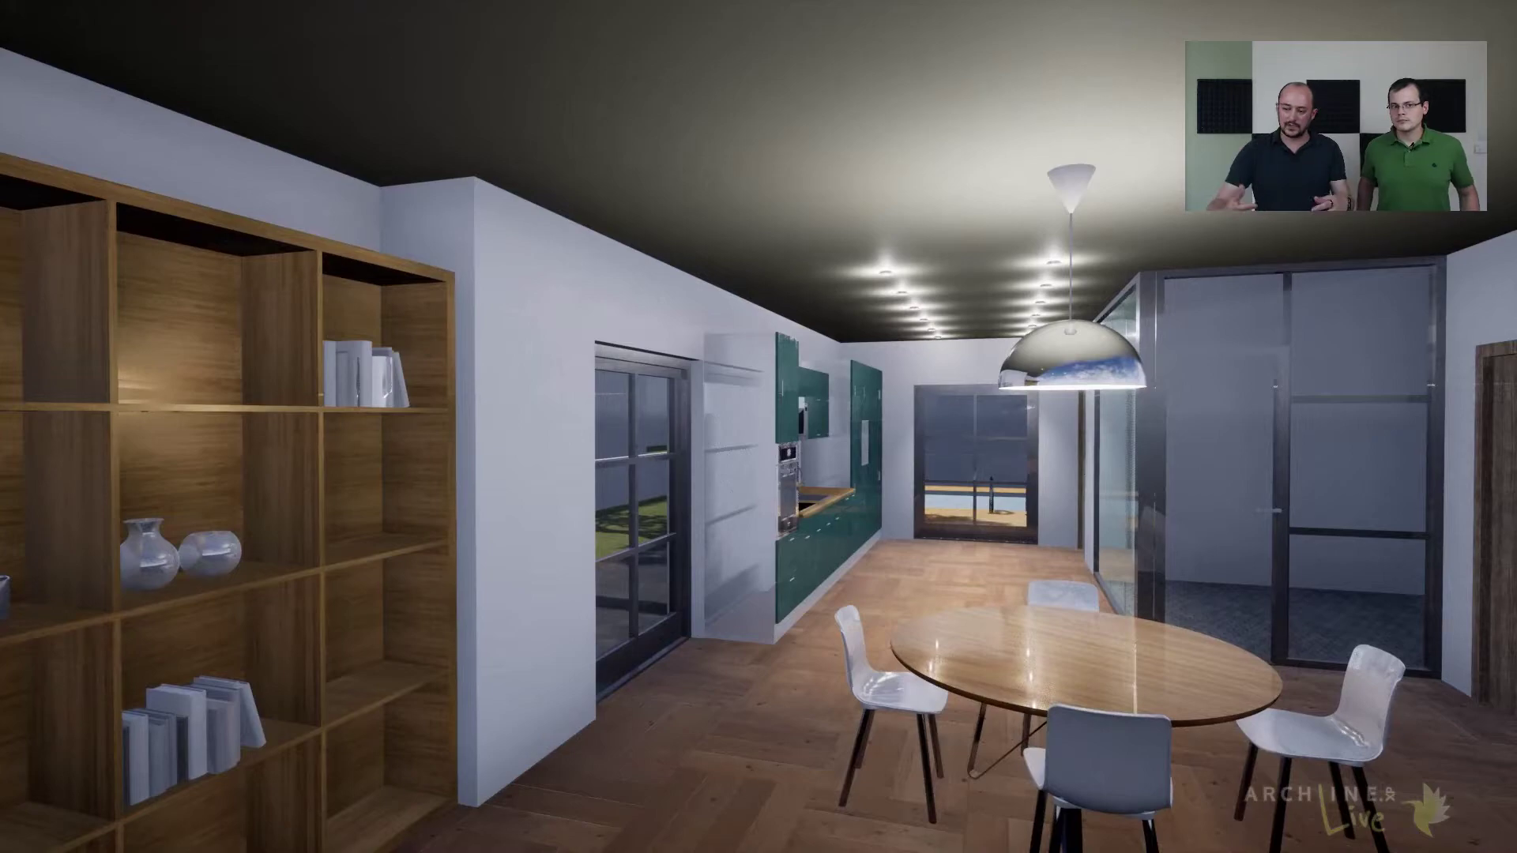
key("Escape")
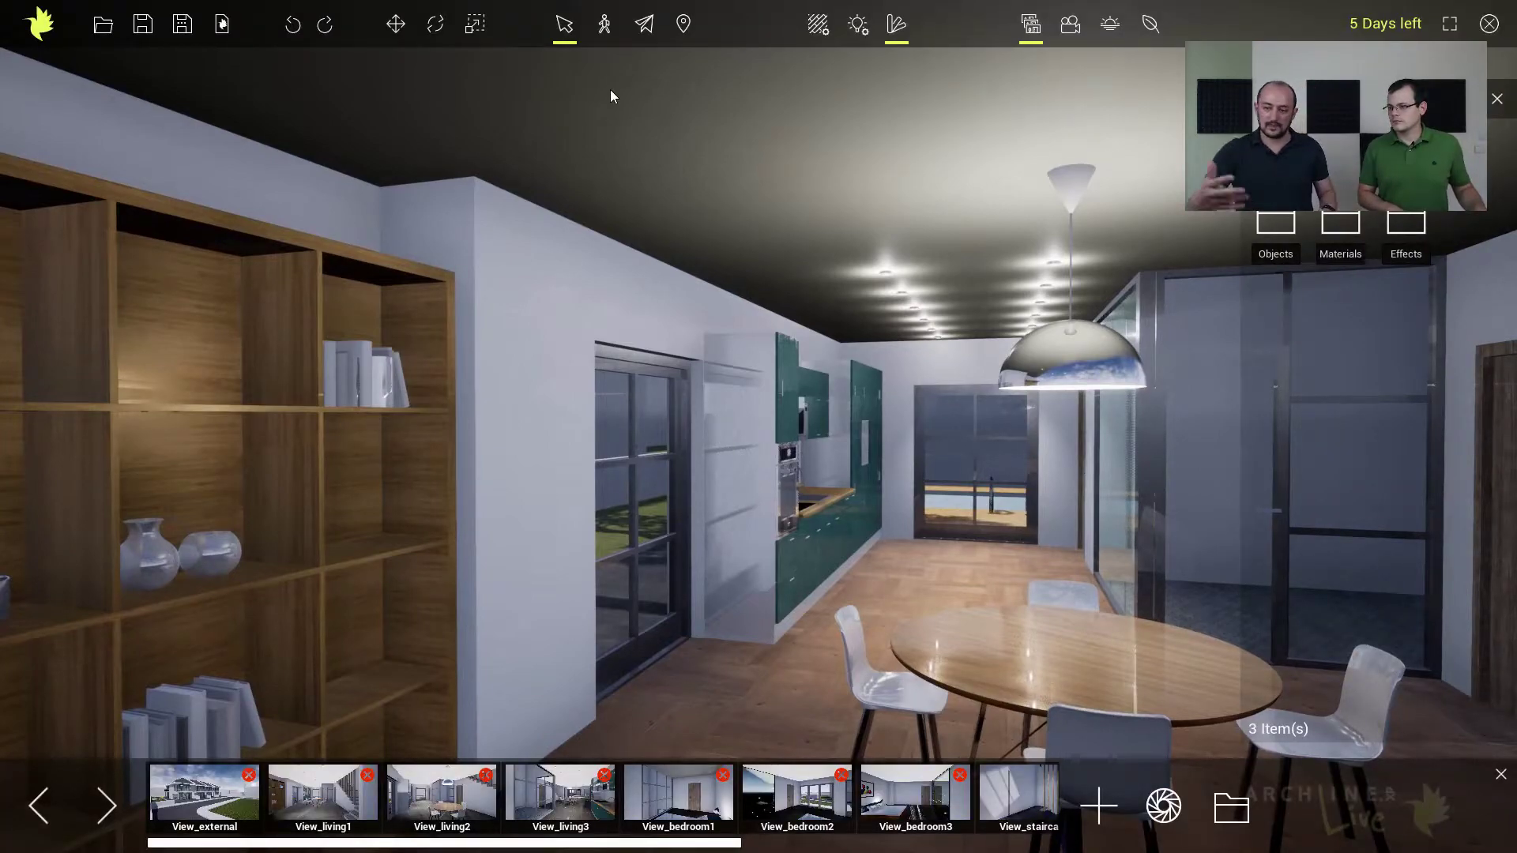
Step: Back out of the interior to the front of the house and load the saved view View_0
scroll(666, 402, "down", 8)
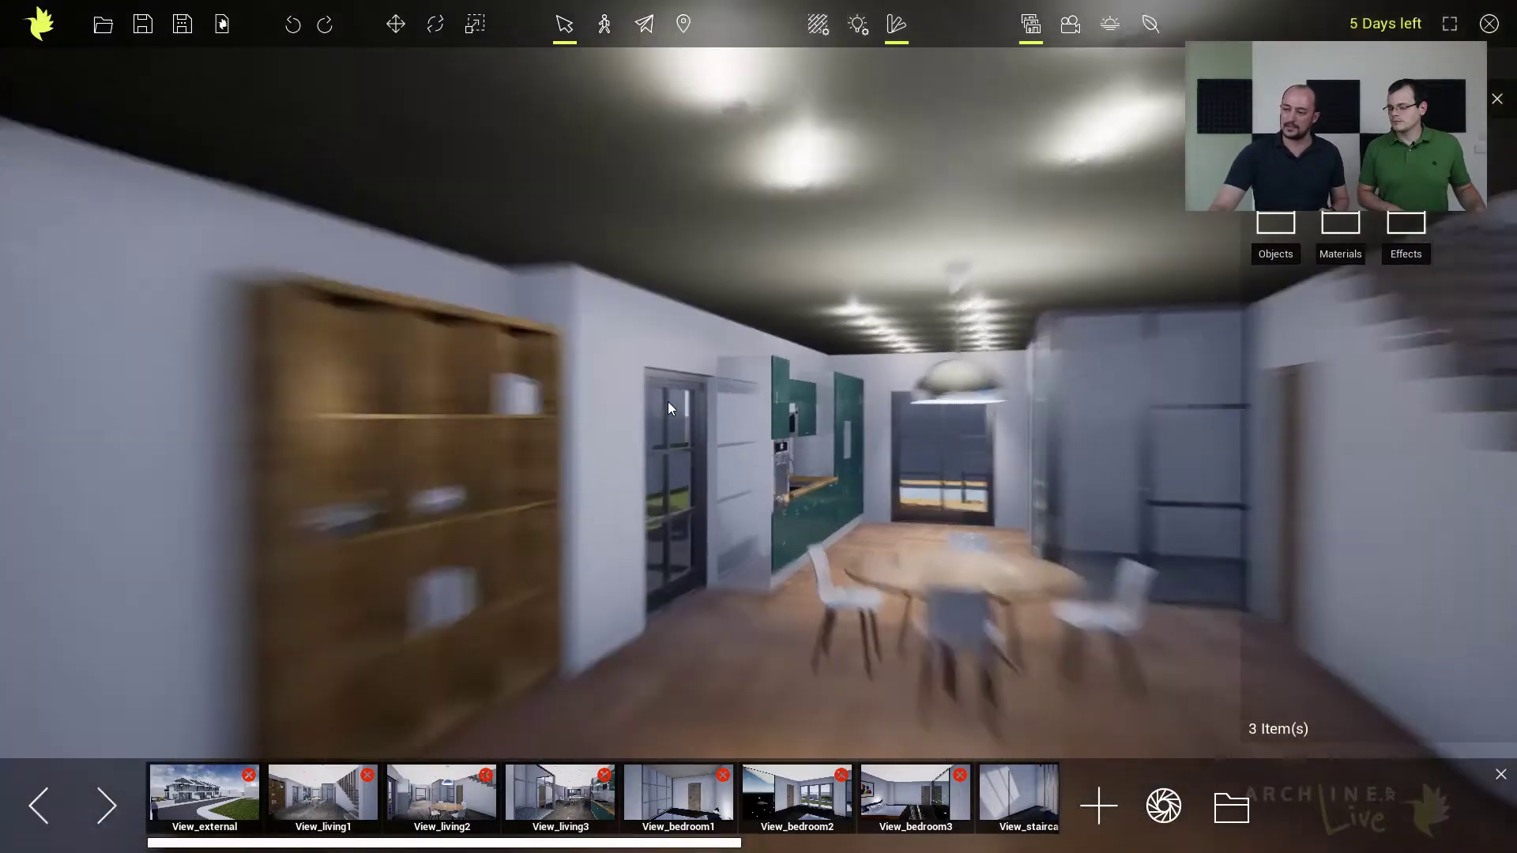
scroll(681, 409, "down", 4)
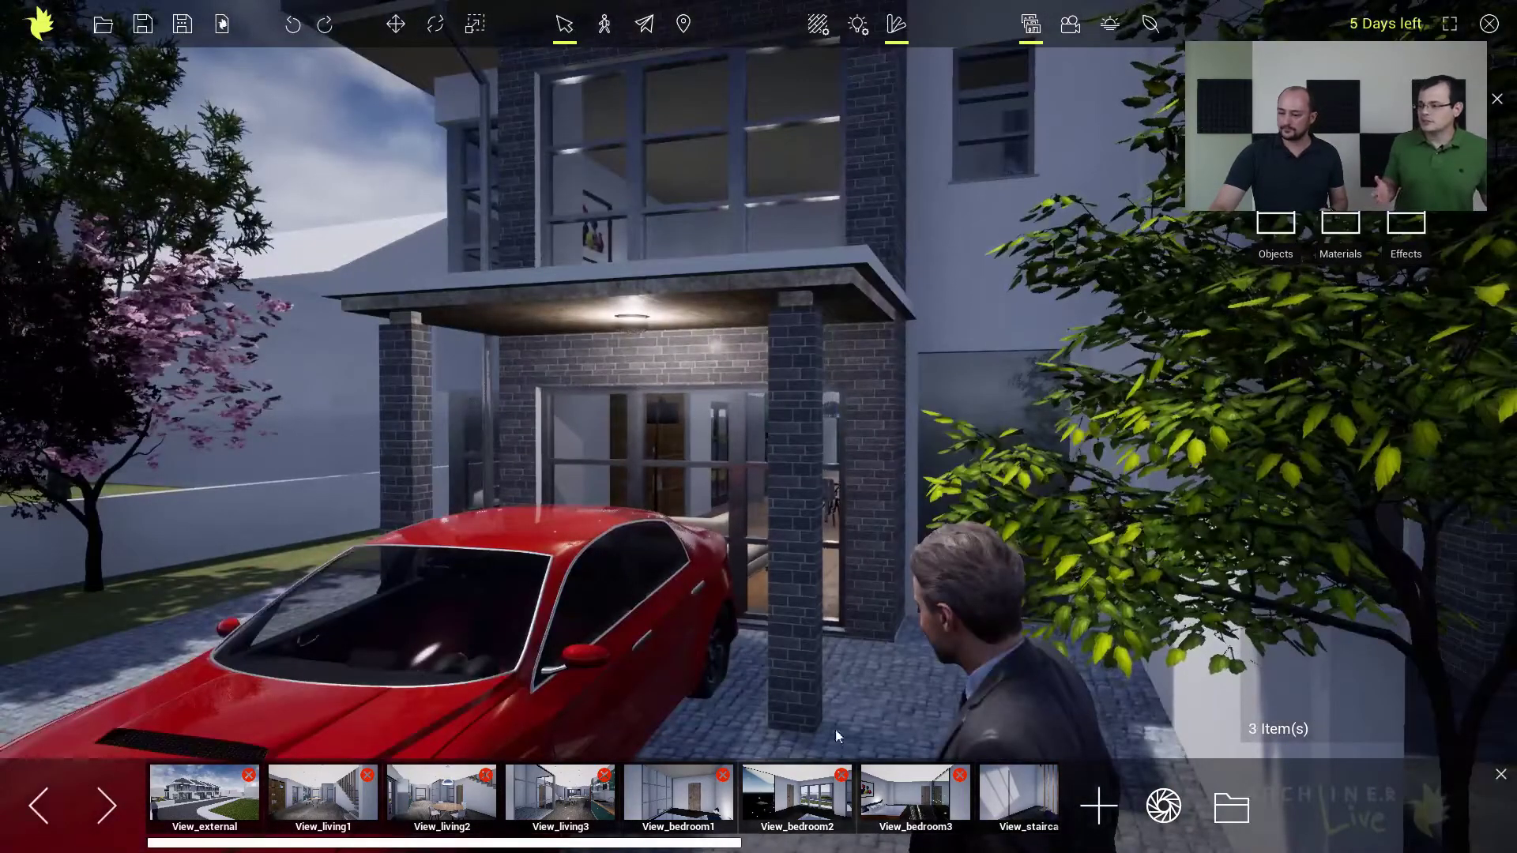
scroll(909, 798, "down", 5)
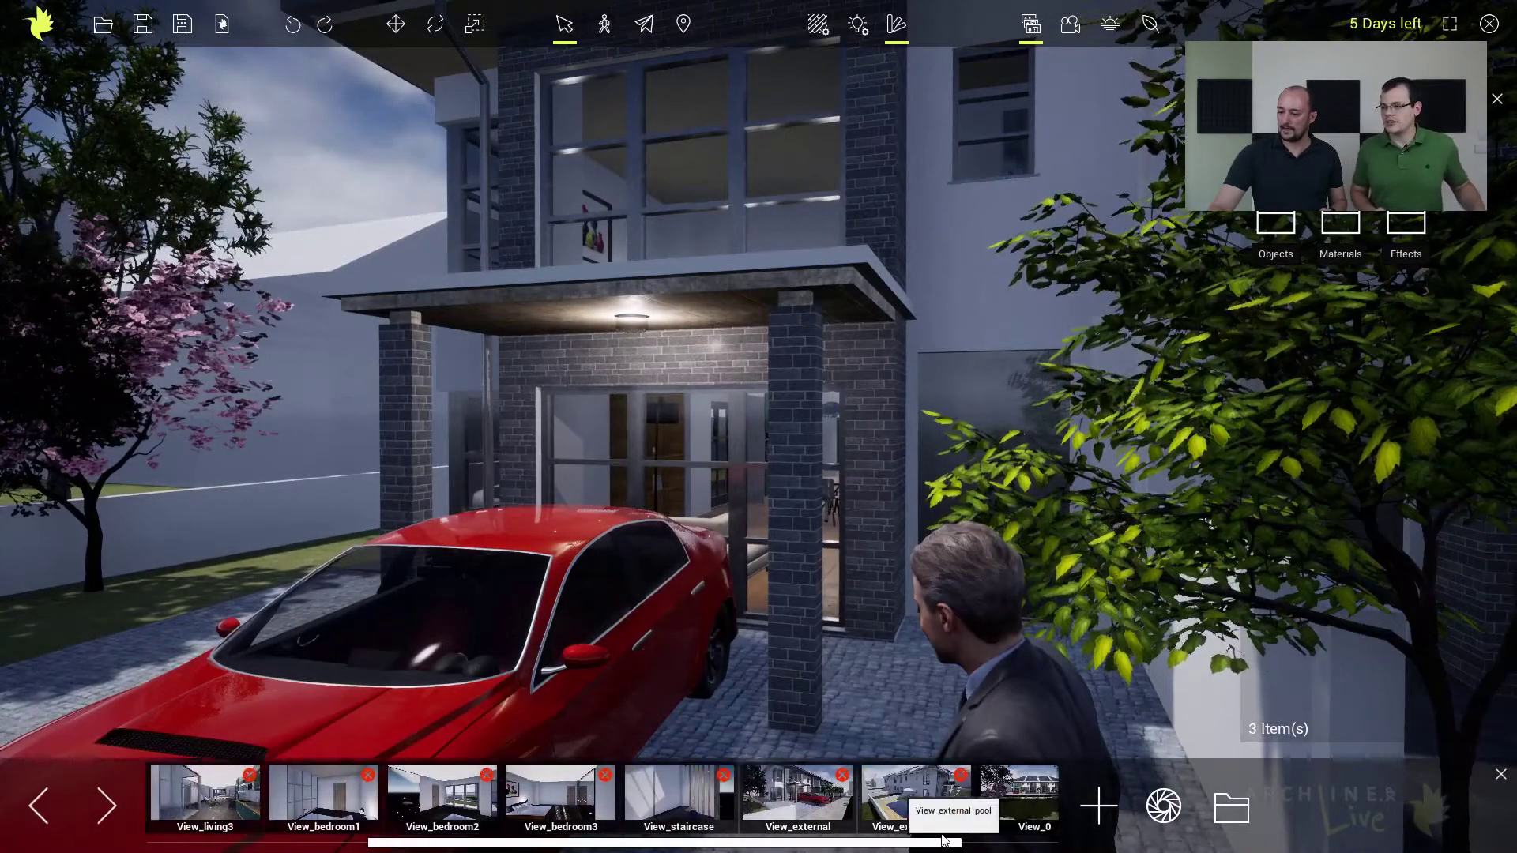
left_click(885, 793)
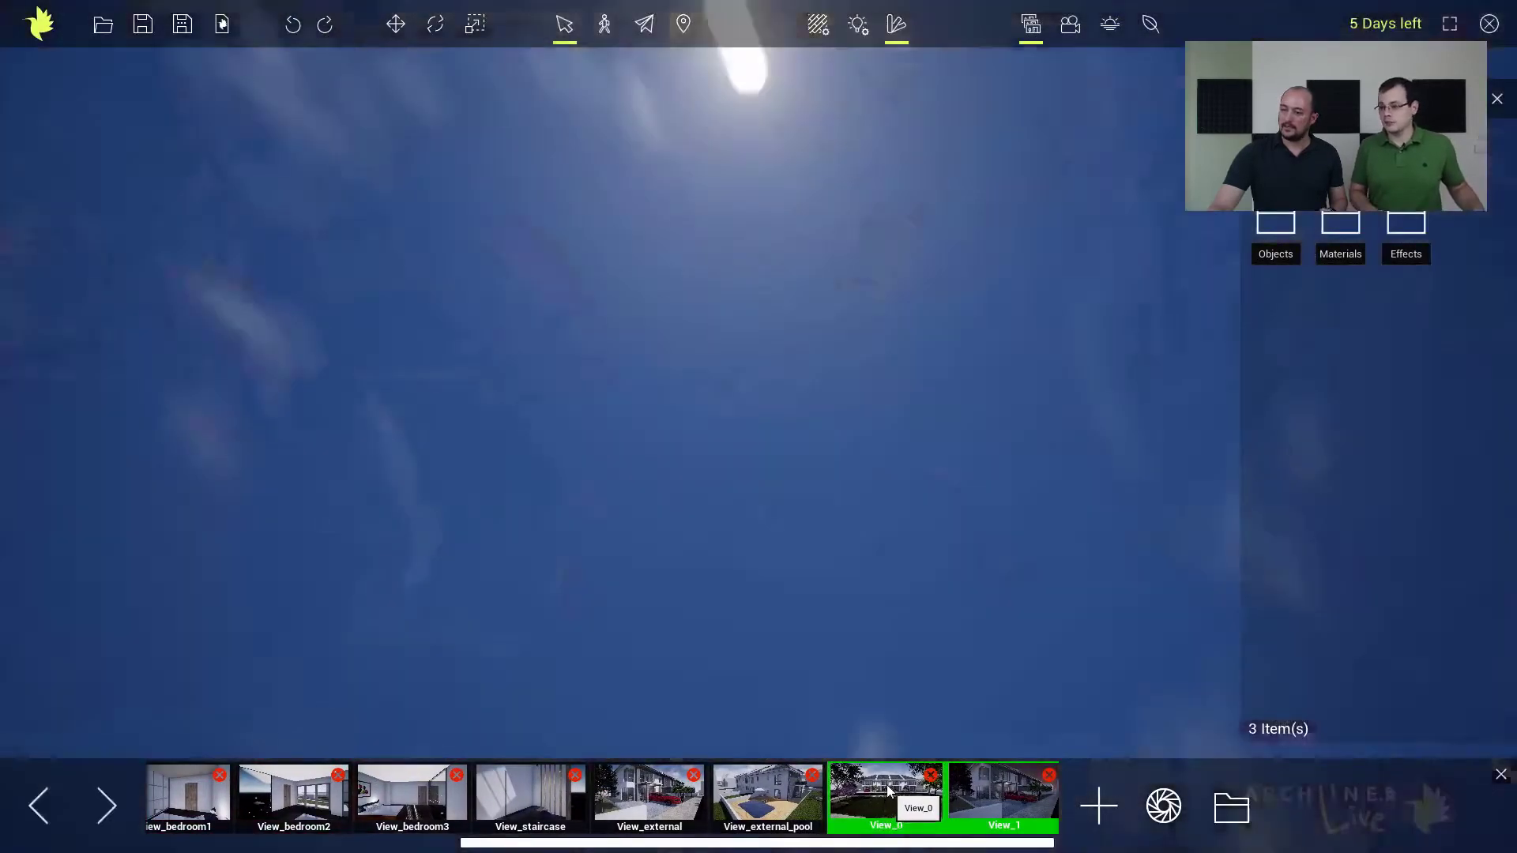